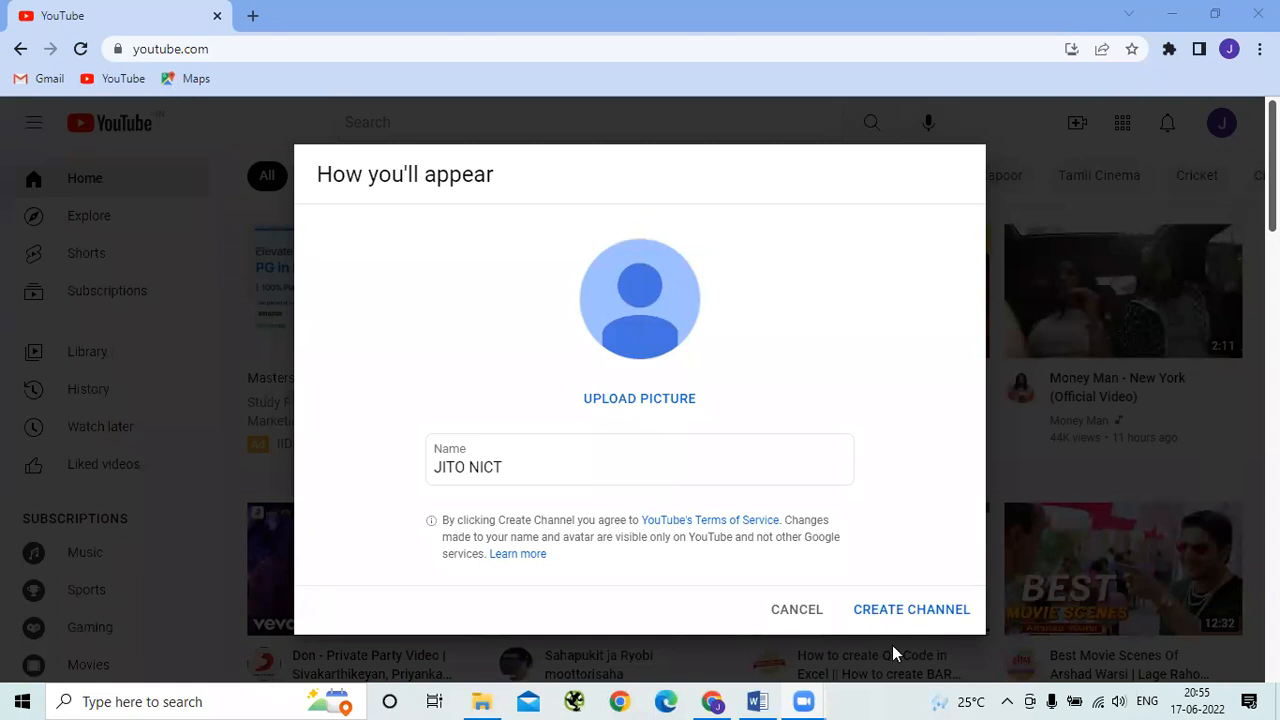
Step: Cancel the 'How you'll appear' channel setup dialog and open the account menu from the avatar
{"action": "left_click", "coordinate": [905, 612]}
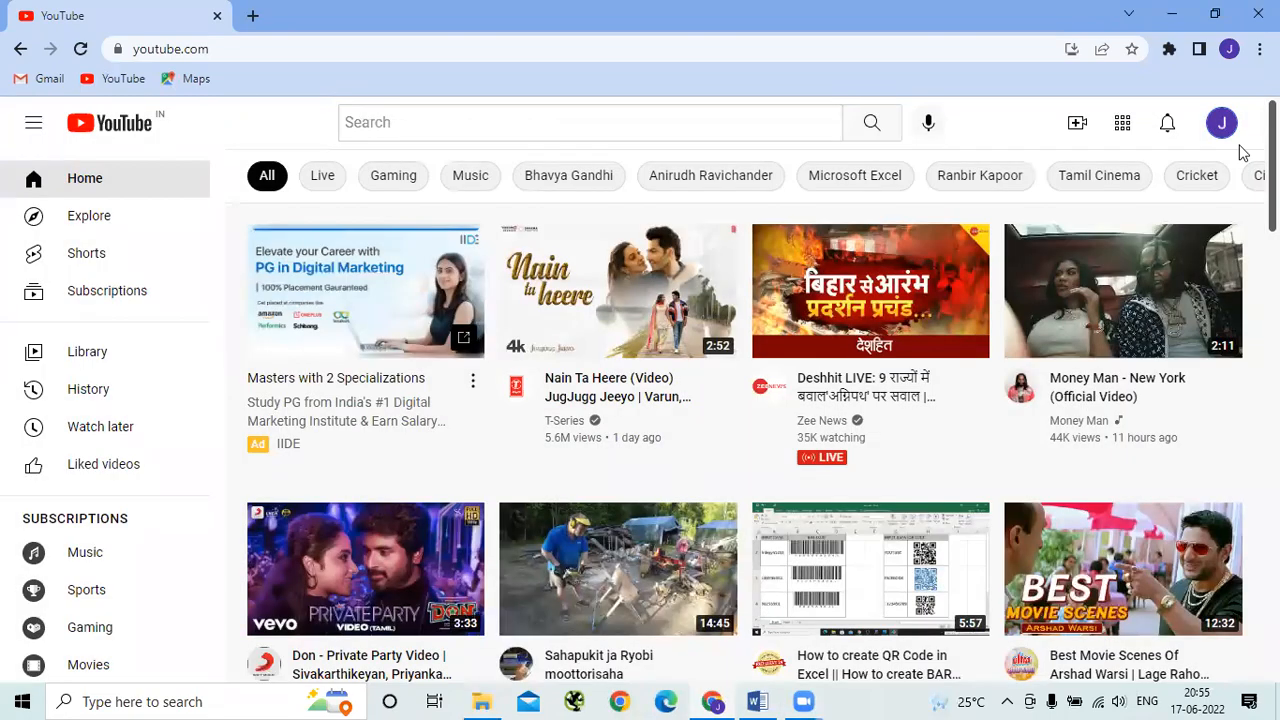
{"action": "left_click", "coordinate": [1234, 136]}
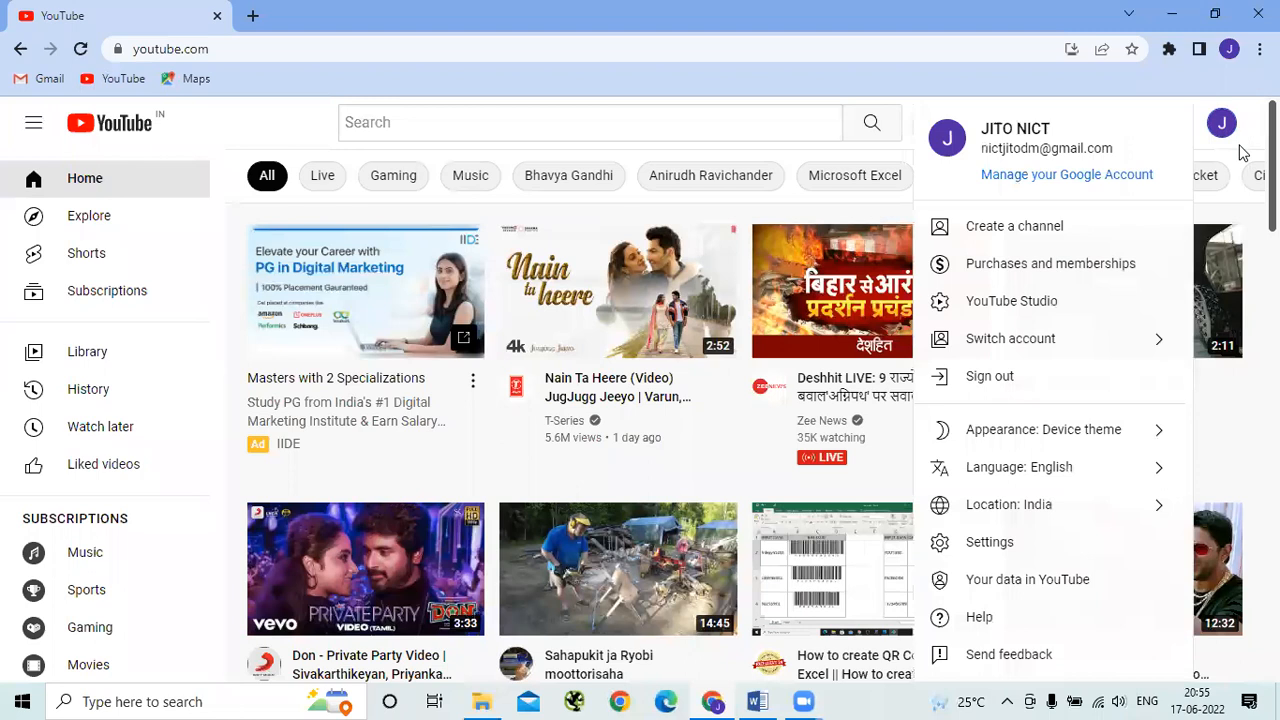
Step: Choose 'Create a channel' and confirm CREATE CHANNEL with the account's existing name and picture
{"action": "left_click", "coordinate": [973, 240]}
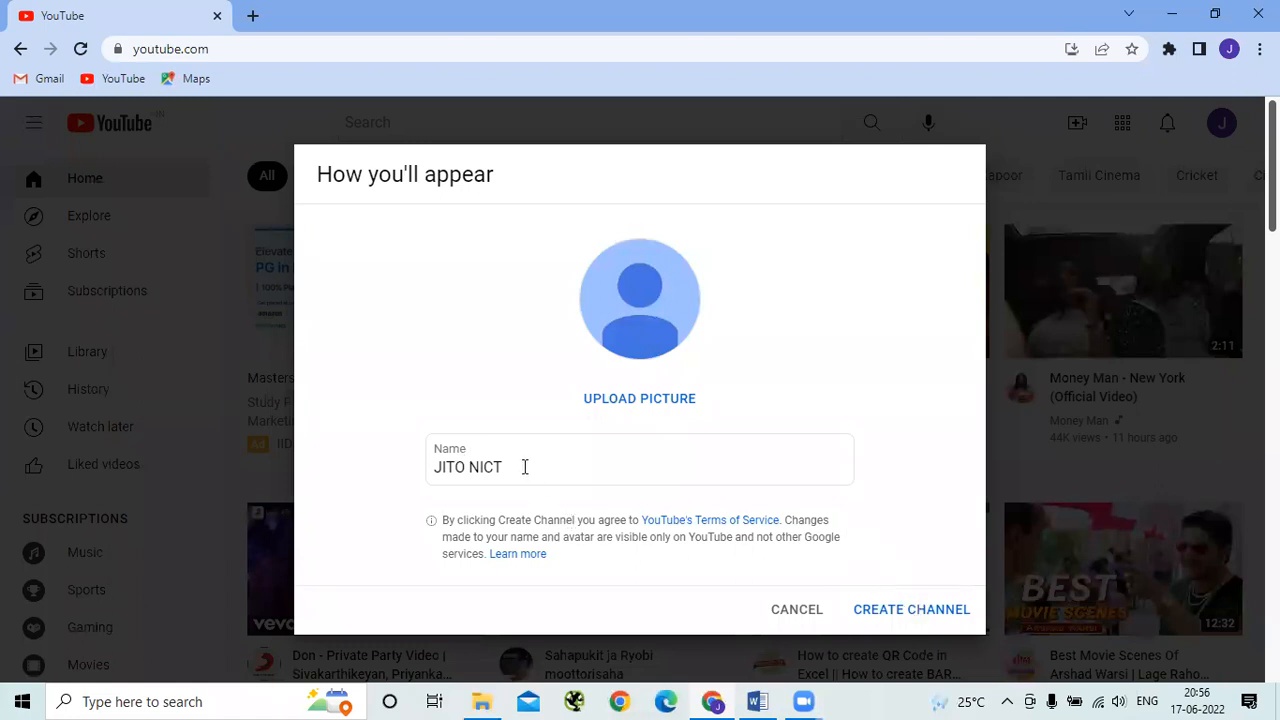
{"action": "left_click", "coordinate": [866, 611]}
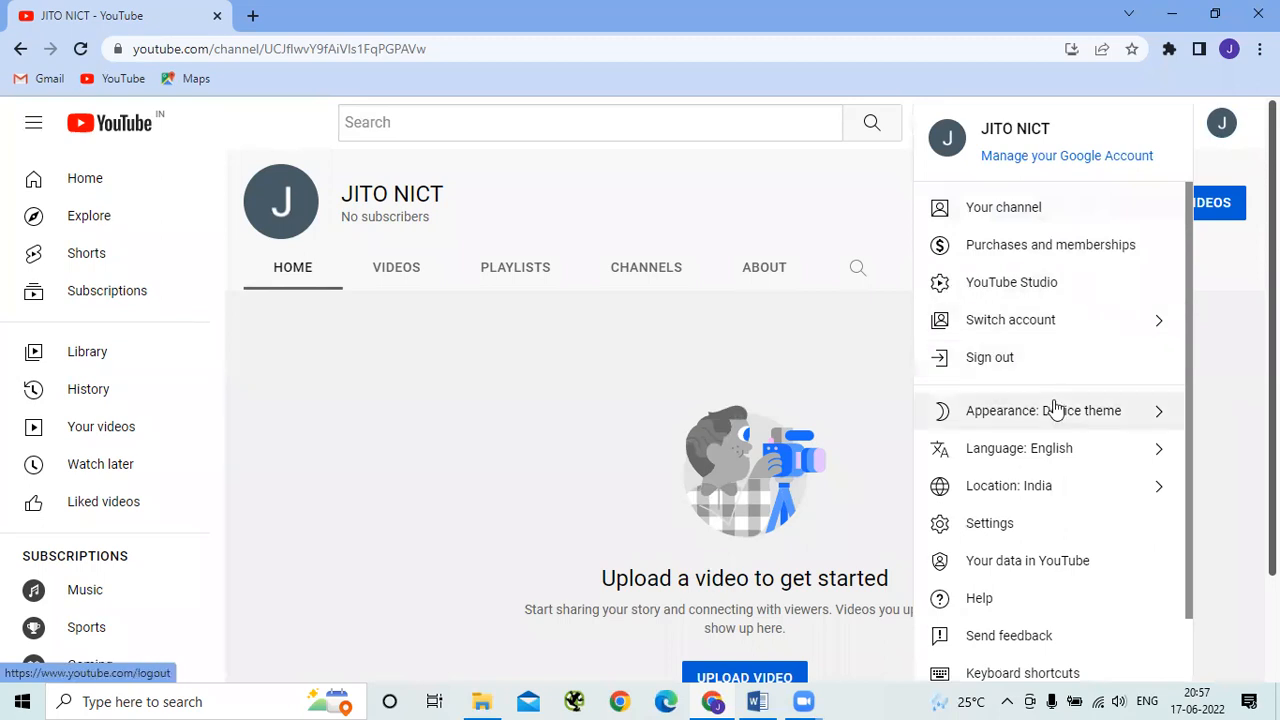
Step: Open YouTube Settings and go to 'Add or manage your channel(s)'
{"action": "left_click", "coordinate": [1023, 538]}
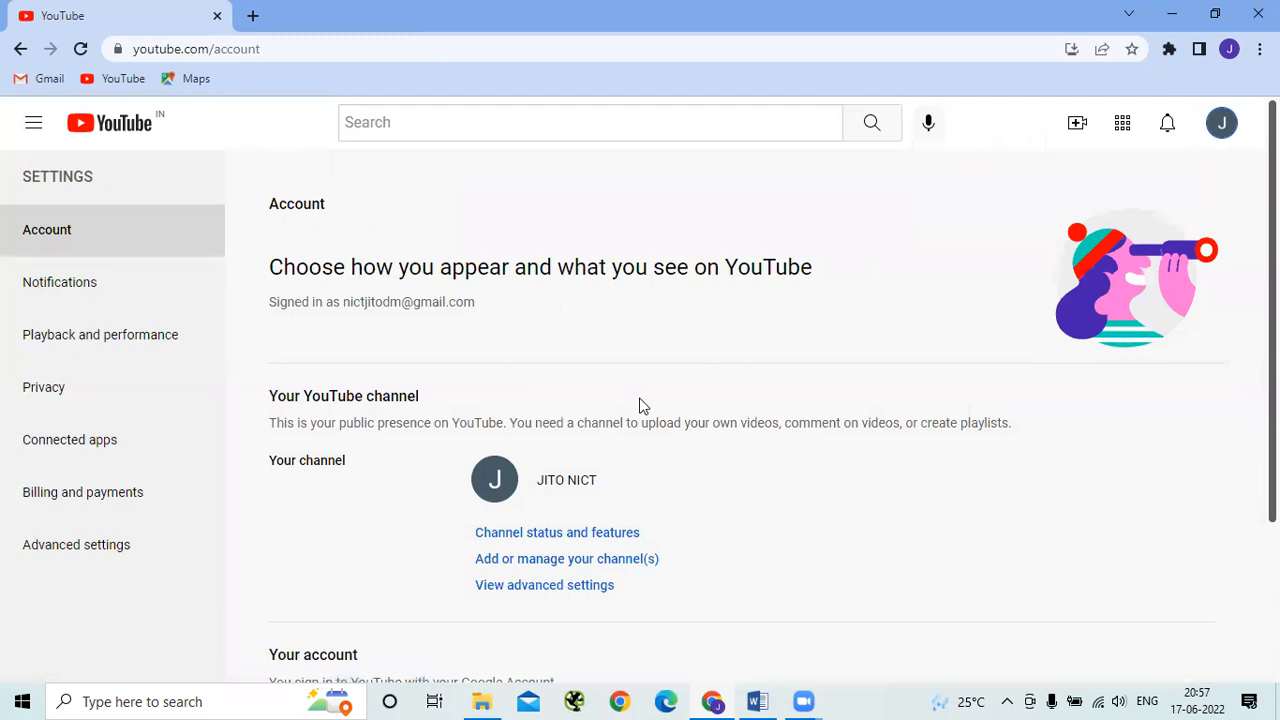
{"action": "scroll", "coordinate": [642, 408], "scroll_direction": "down", "scroll_amount": 2}
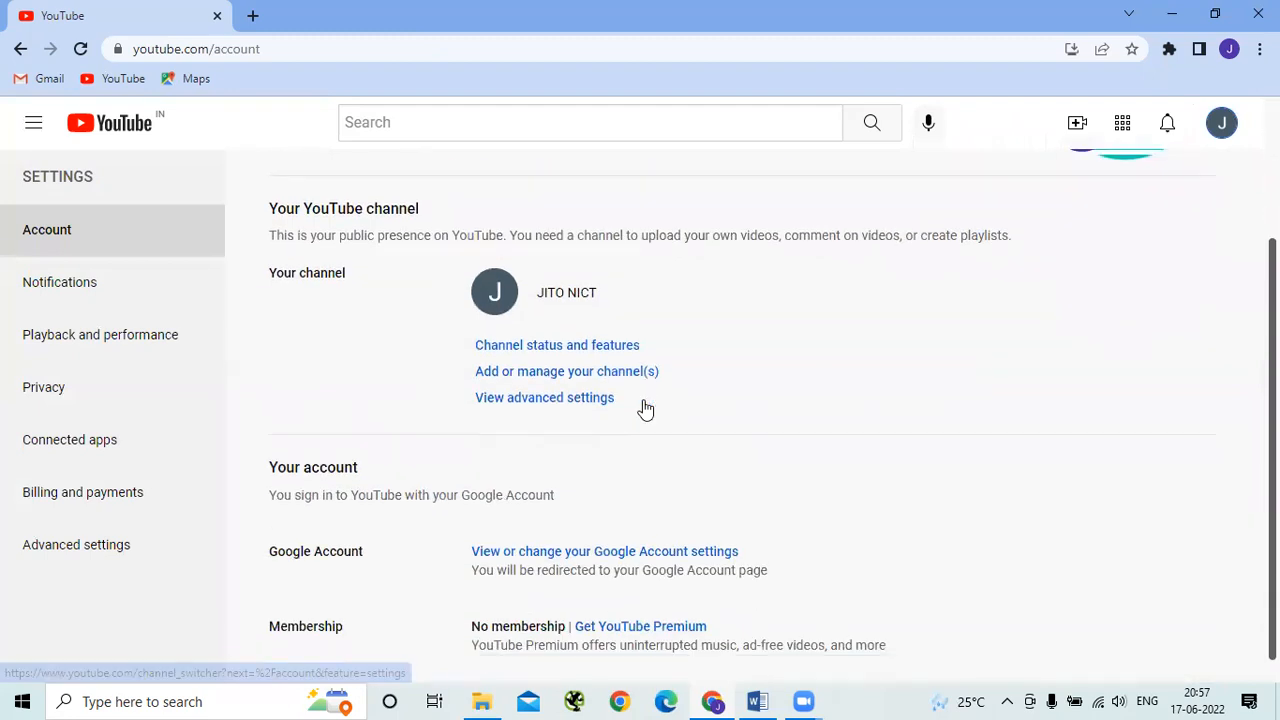
{"action": "left_click", "coordinate": [519, 377]}
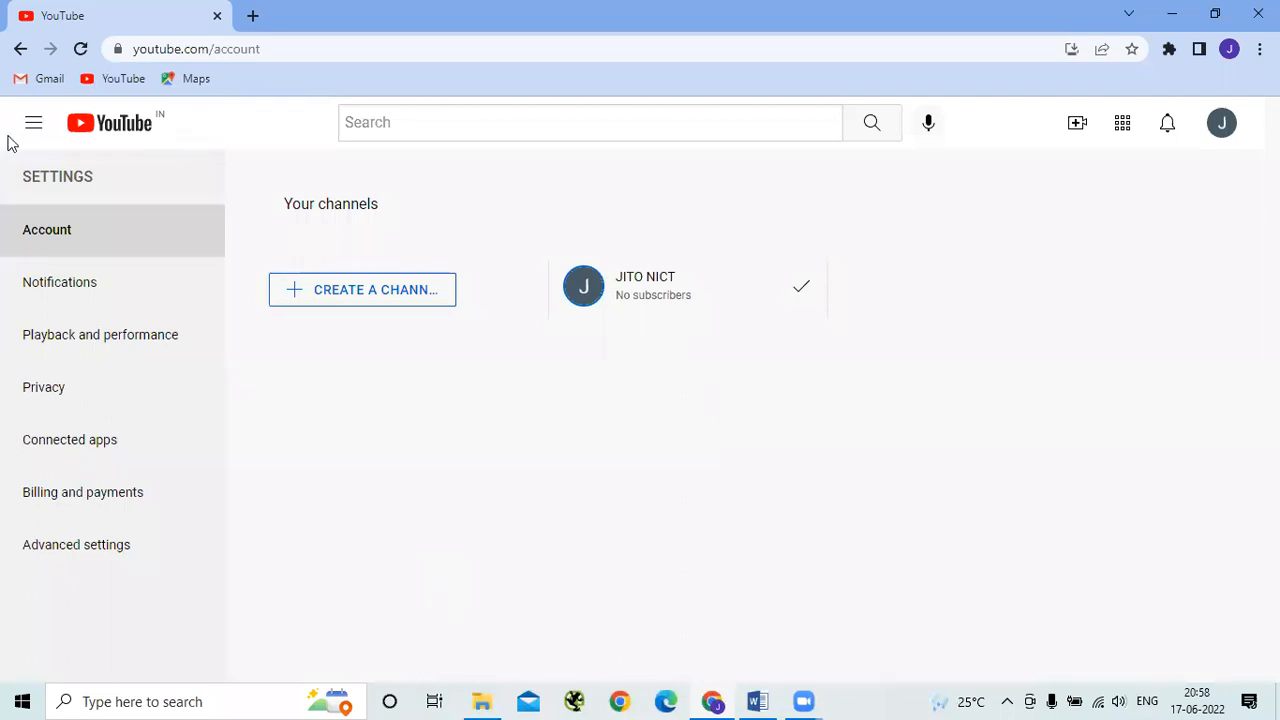
{"action": "left_click", "coordinate": [21, 50]}
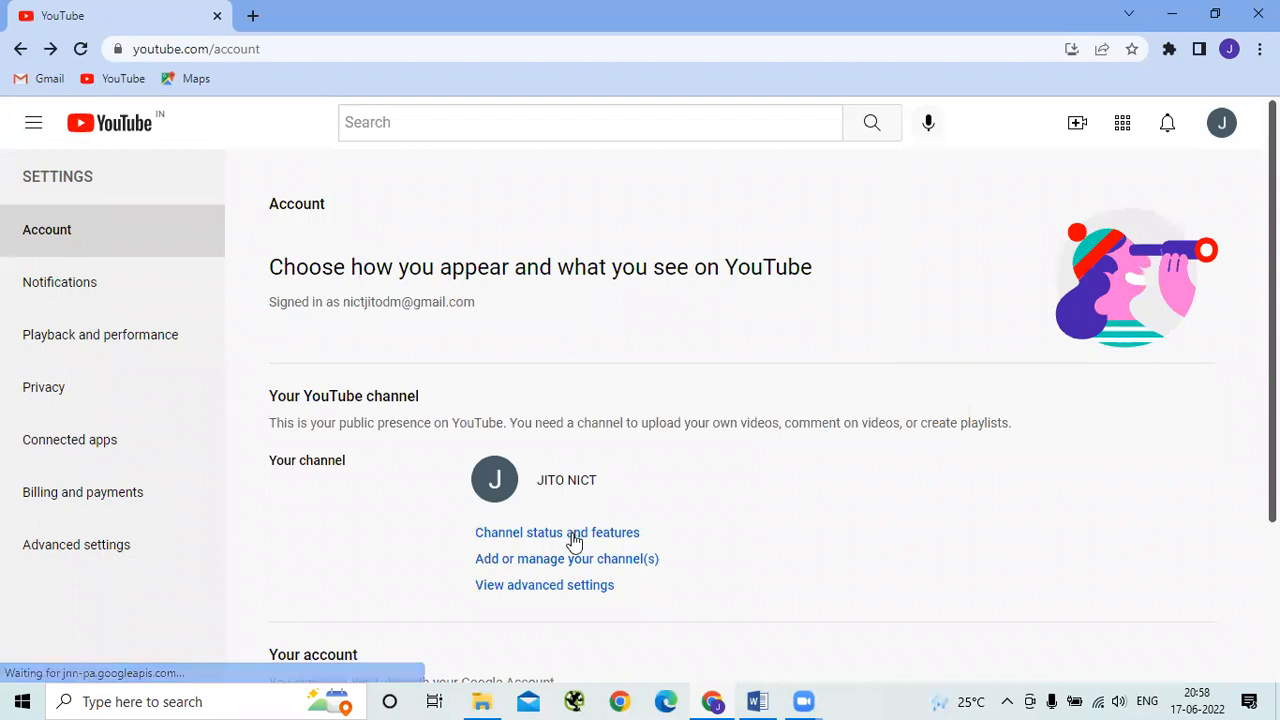
{"action": "scroll", "coordinate": [560, 485], "scroll_direction": "down", "scroll_amount": 1}
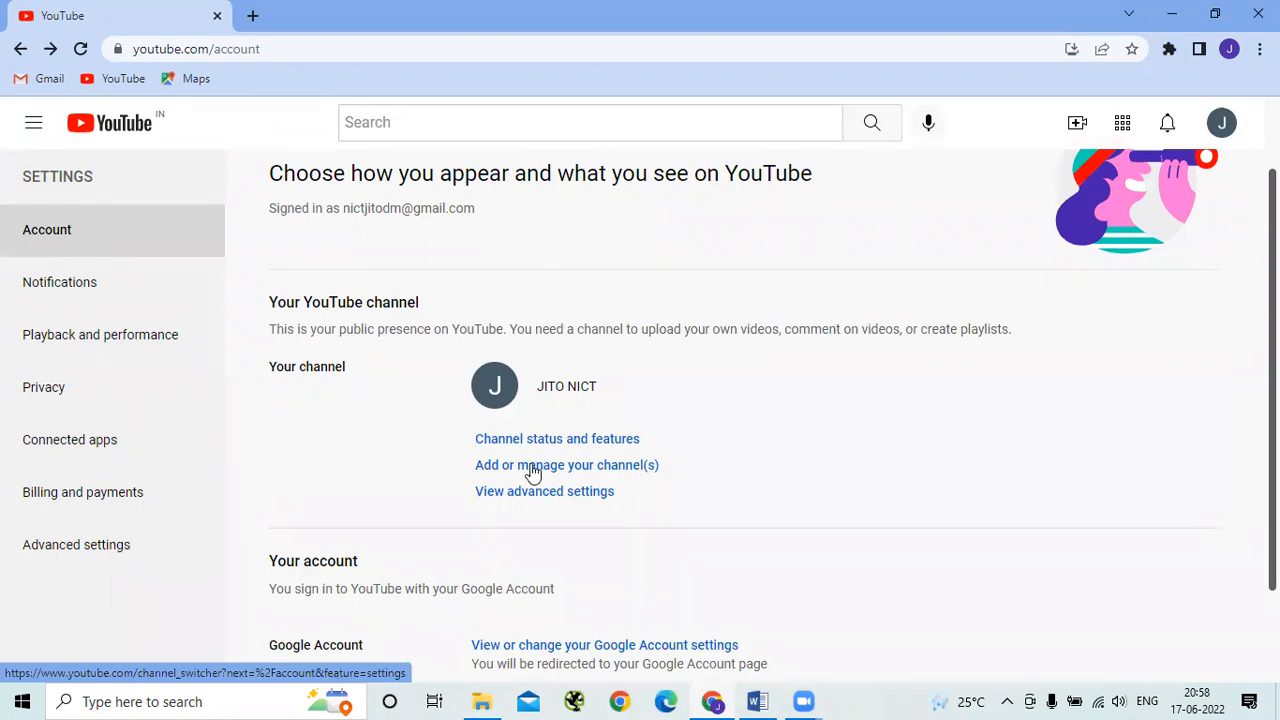
{"action": "left_click", "coordinate": [532, 470]}
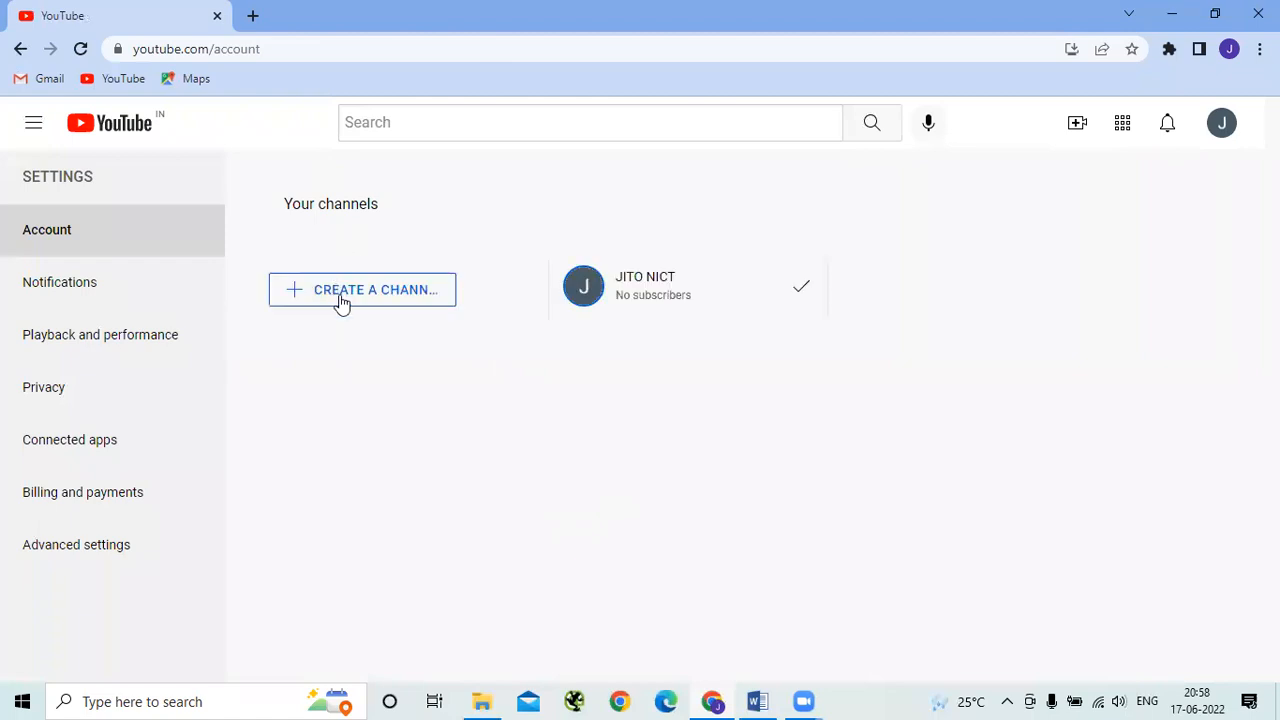
Step: Start a new channel and enter the draft name '<first name> Digital Marketing Hacks'
{"action": "left_click", "coordinate": [347, 292]}
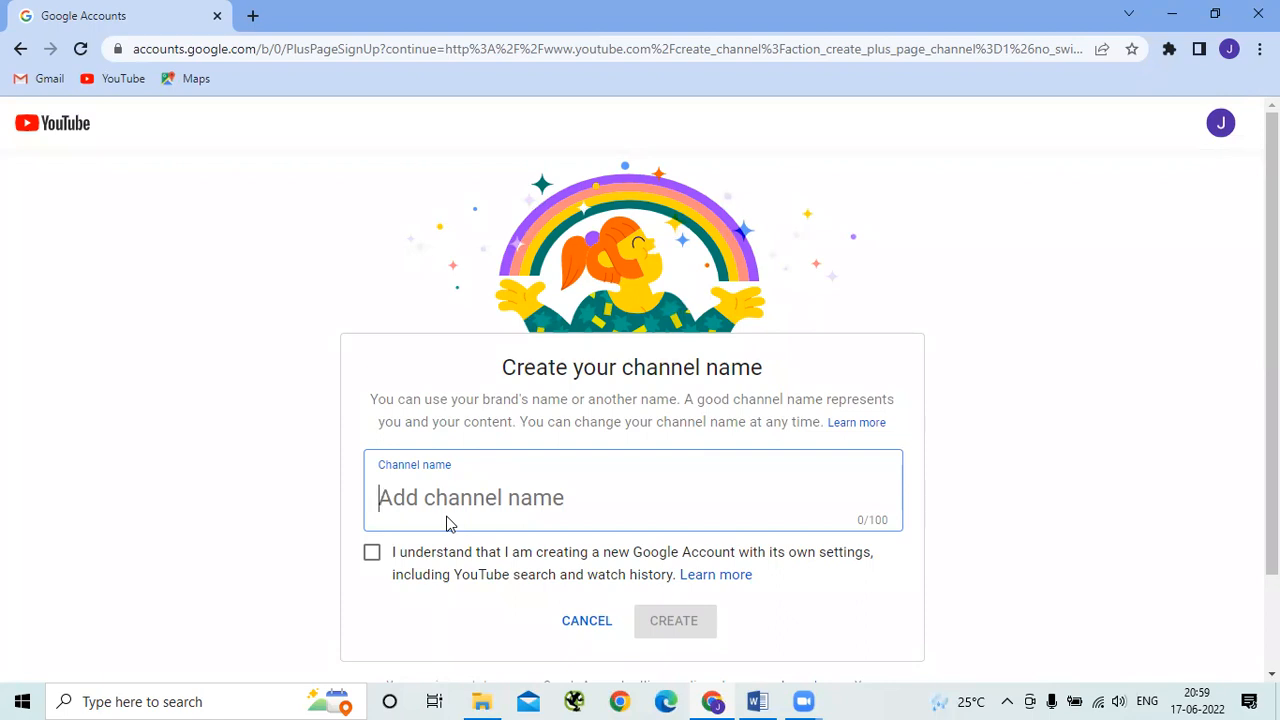
{"action": "type", "text": "Lokesh Digi"}
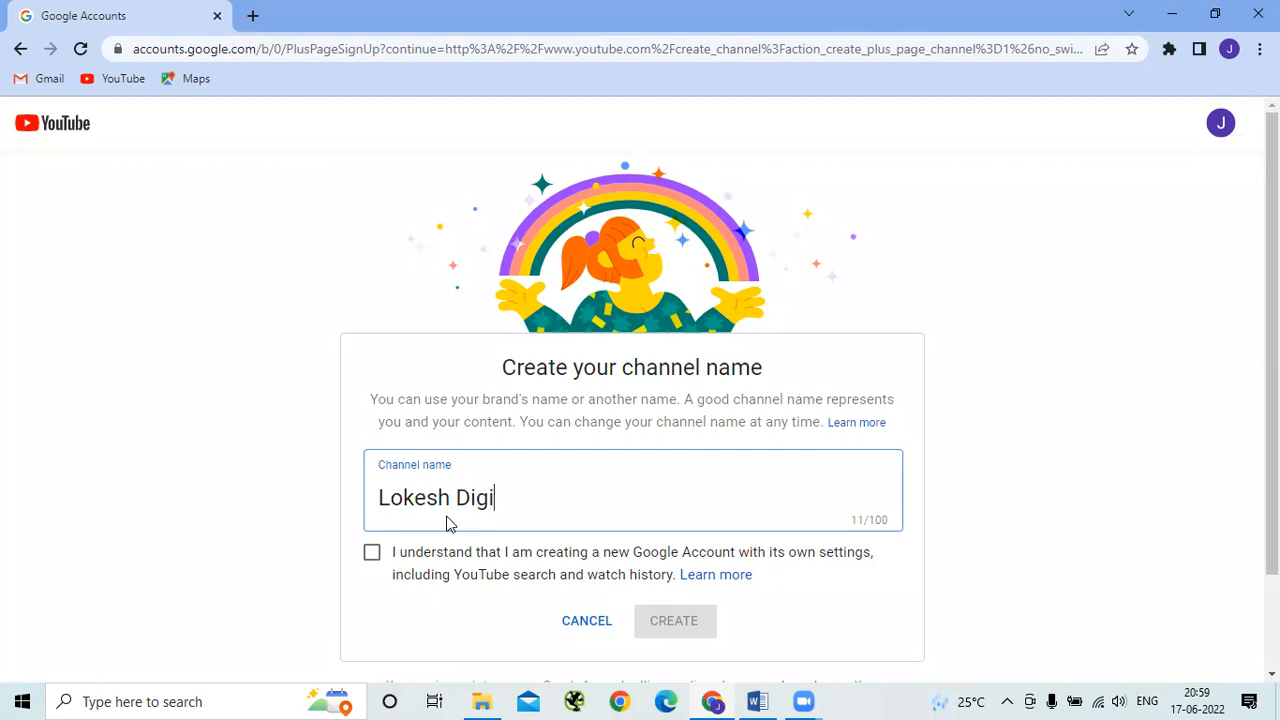
{"action": "type", "text": "tal Hacks"}
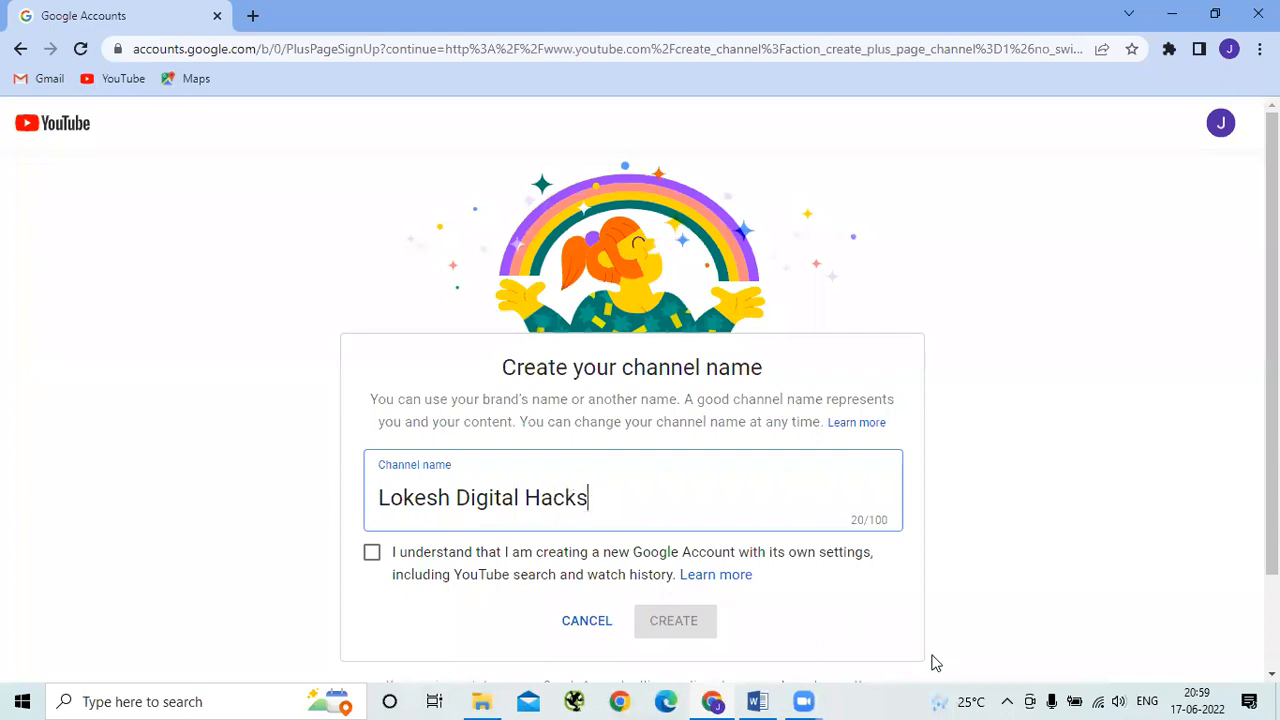
{"action": "left_click", "coordinate": [522, 498]}
{"action": "type", "text": "Marketing"}
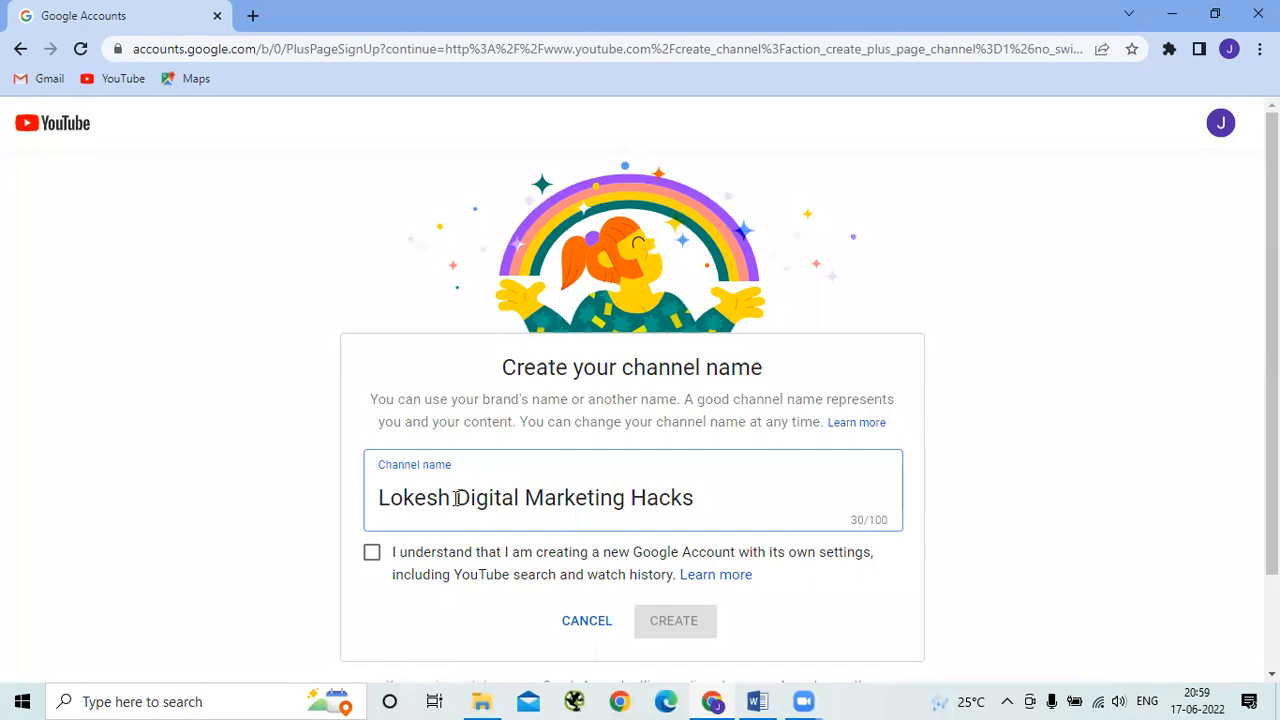
Step: Replace 'Hacks' with 'Tips and Tricks' and remove the leading first name from the channel name
{"action": "left_click", "coordinate": [751, 489]}
{"action": "key", "text": "BackSpace"}
{"action": "key", "text": "BackSpace"}
{"action": "key", "text": "BackSpace"}
{"action": "key", "text": "BackSpace"}
{"action": "key", "text": "BackSpace"}
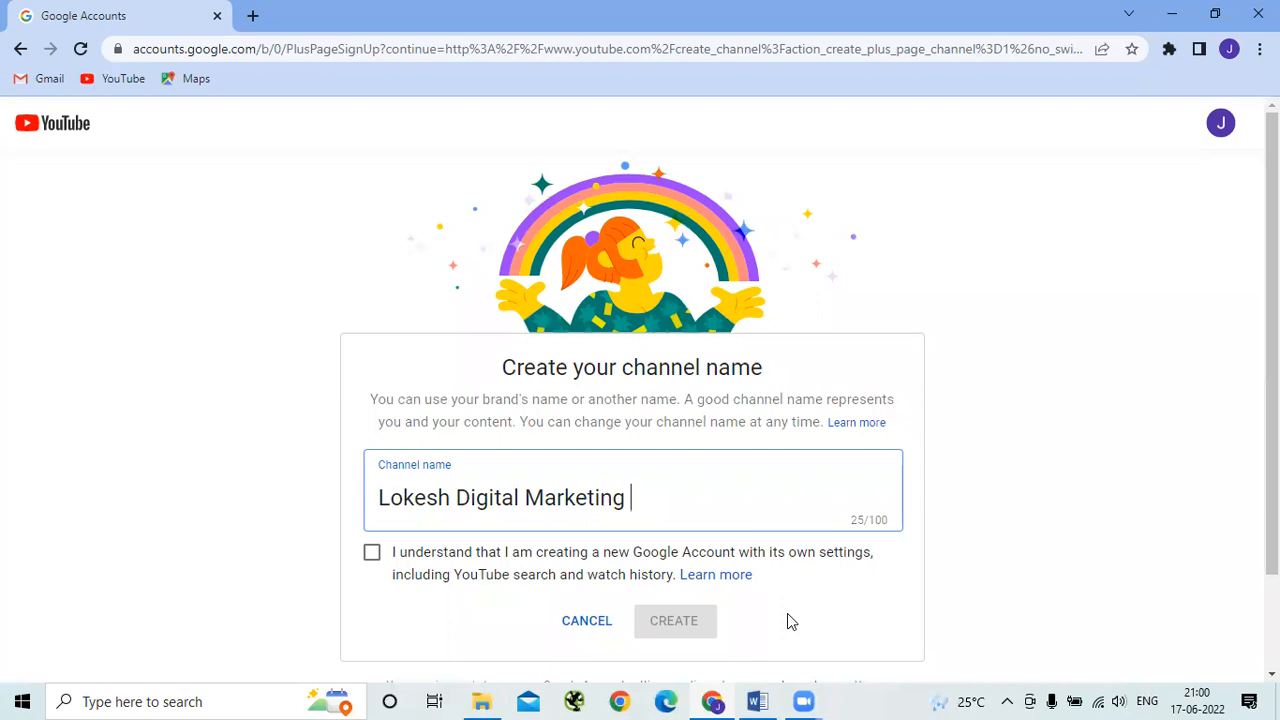
{"action": "type", "text": "T"}
{"action": "type", "text": "ips and T"}
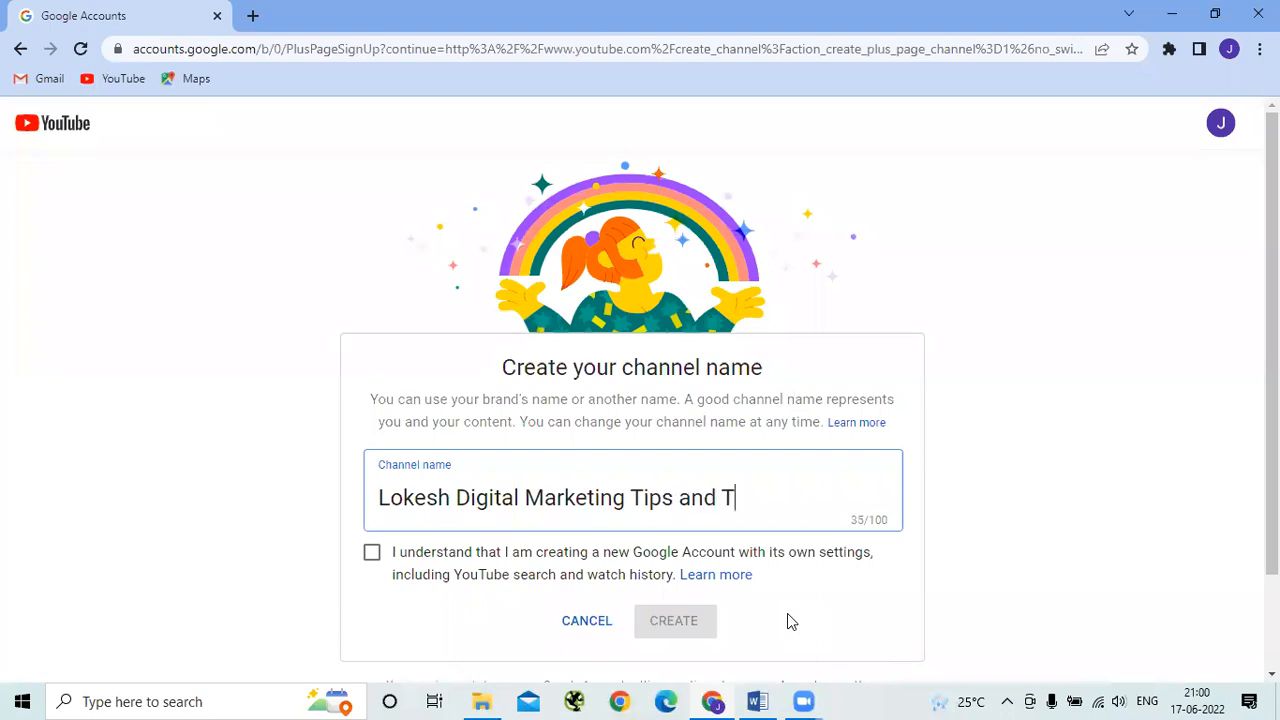
{"action": "type", "text": "ricks"}
{"action": "key", "text": "ctrl+Left"}
{"action": "key", "text": "ctrl+Left"}
{"action": "key", "text": "ctrl+Left"}
{"action": "key", "text": "ctrl+Left"}
{"action": "key", "text": "ctrl+Left"}
{"action": "key", "text": "BackSpace"}
{"action": "key", "text": "BackSpace"}
{"action": "key", "text": "BackSpace"}
{"action": "key", "text": "BackSpace"}
{"action": "key", "text": "BackSpace"}
{"action": "key", "text": "BackSpace"}
{"action": "key", "text": "BackSpace"}
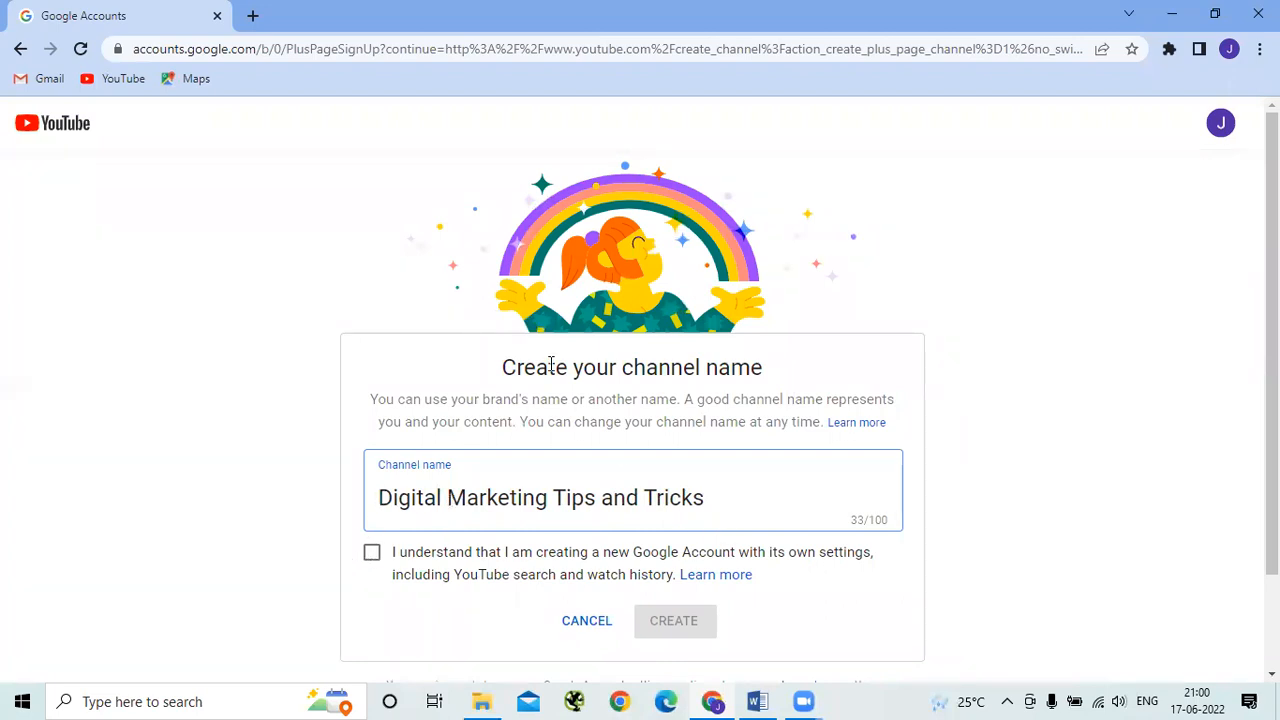
Step: In a new tab, search YouTube for 'digital marketing tips and tricks'
{"action": "left_click", "coordinate": [253, 16]}
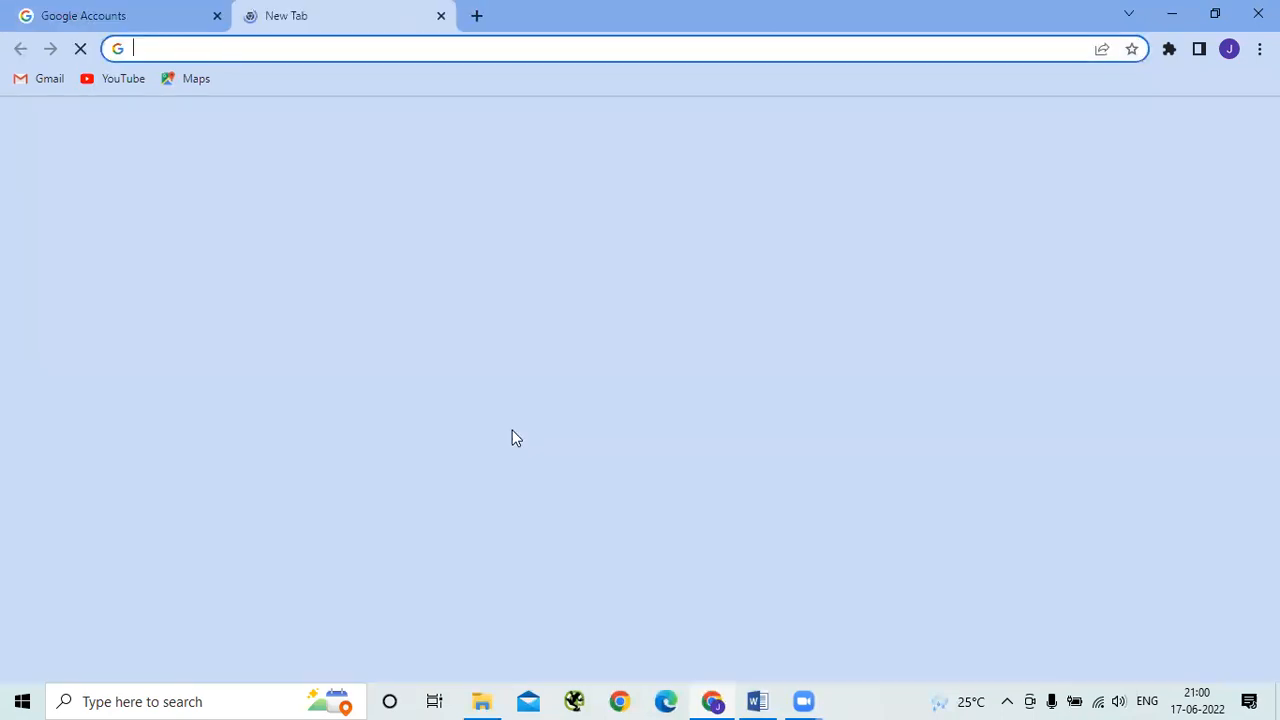
{"action": "left_click", "coordinate": [643, 530]}
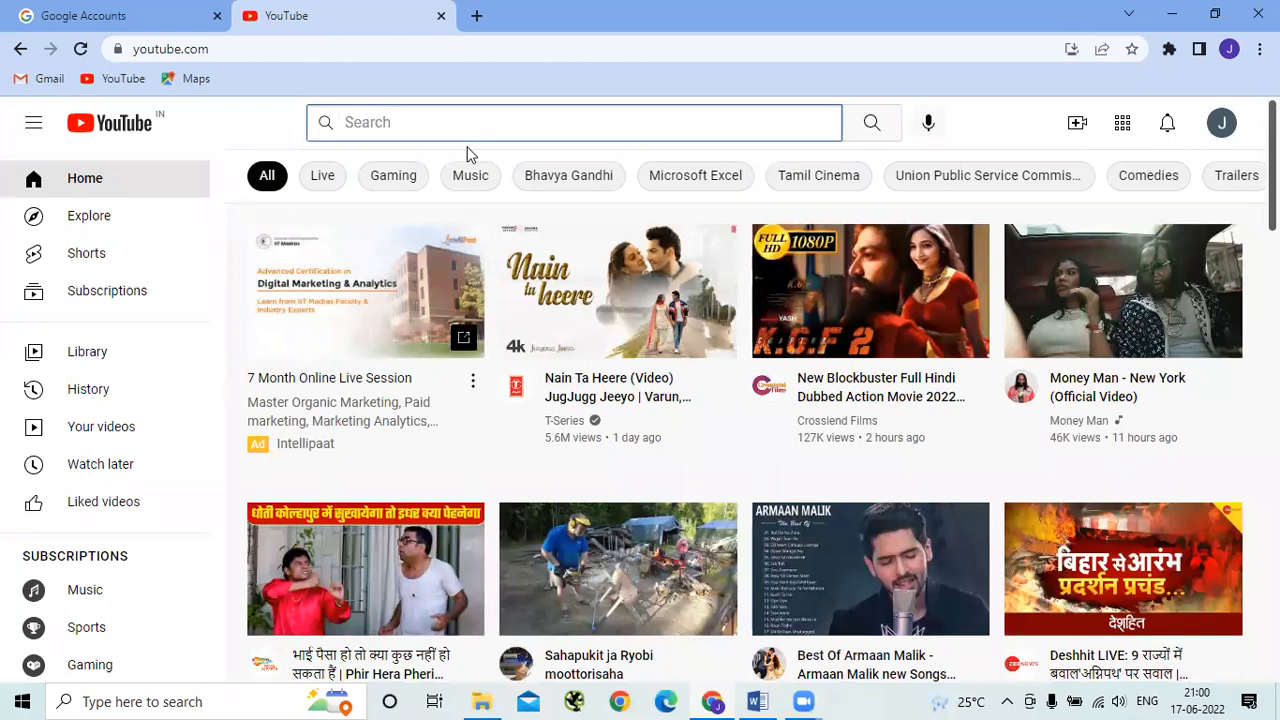
{"action": "type", "text": "d"}
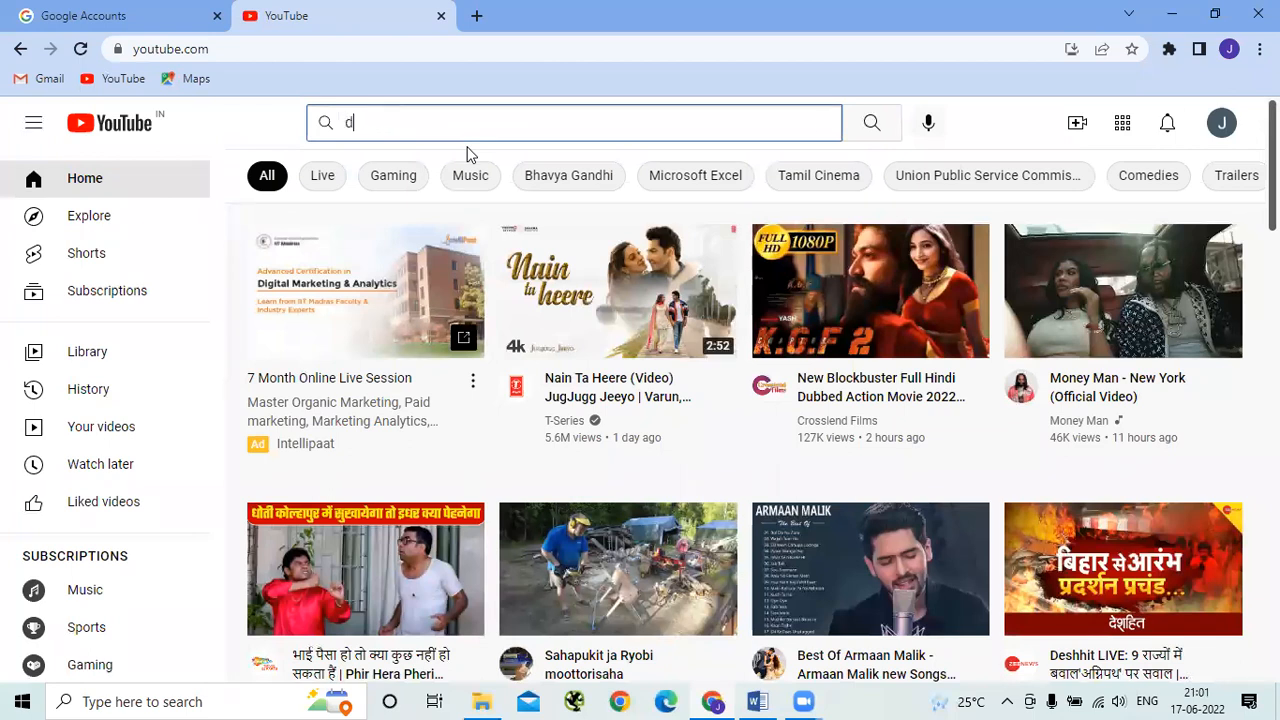
{"action": "type", "text": "igit"}
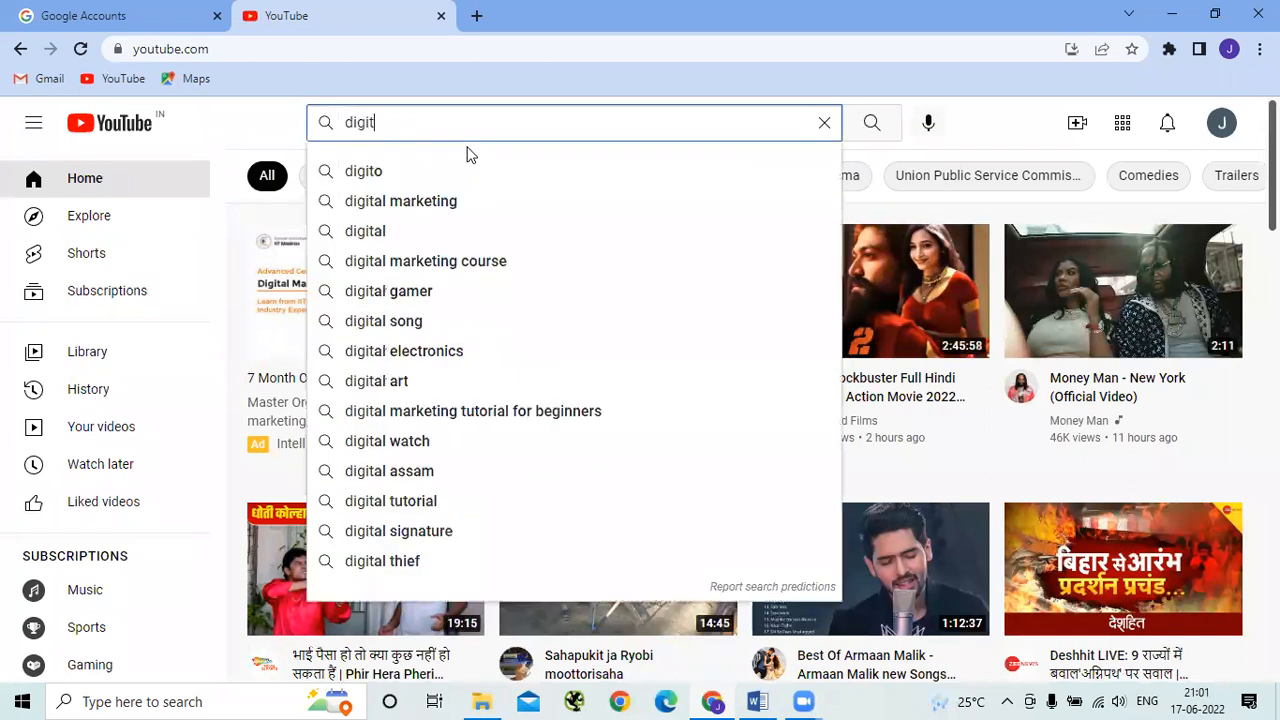
{"action": "type", "text": "al marke"}
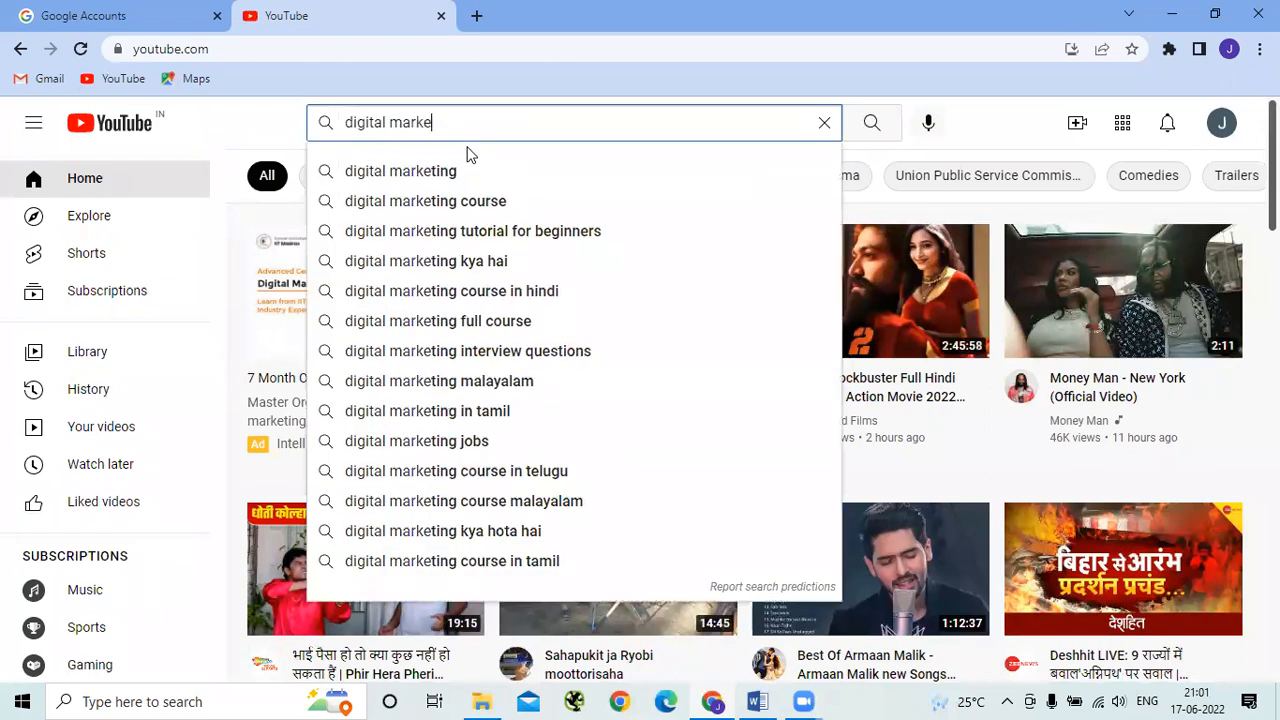
{"action": "type", "text": "ting t"}
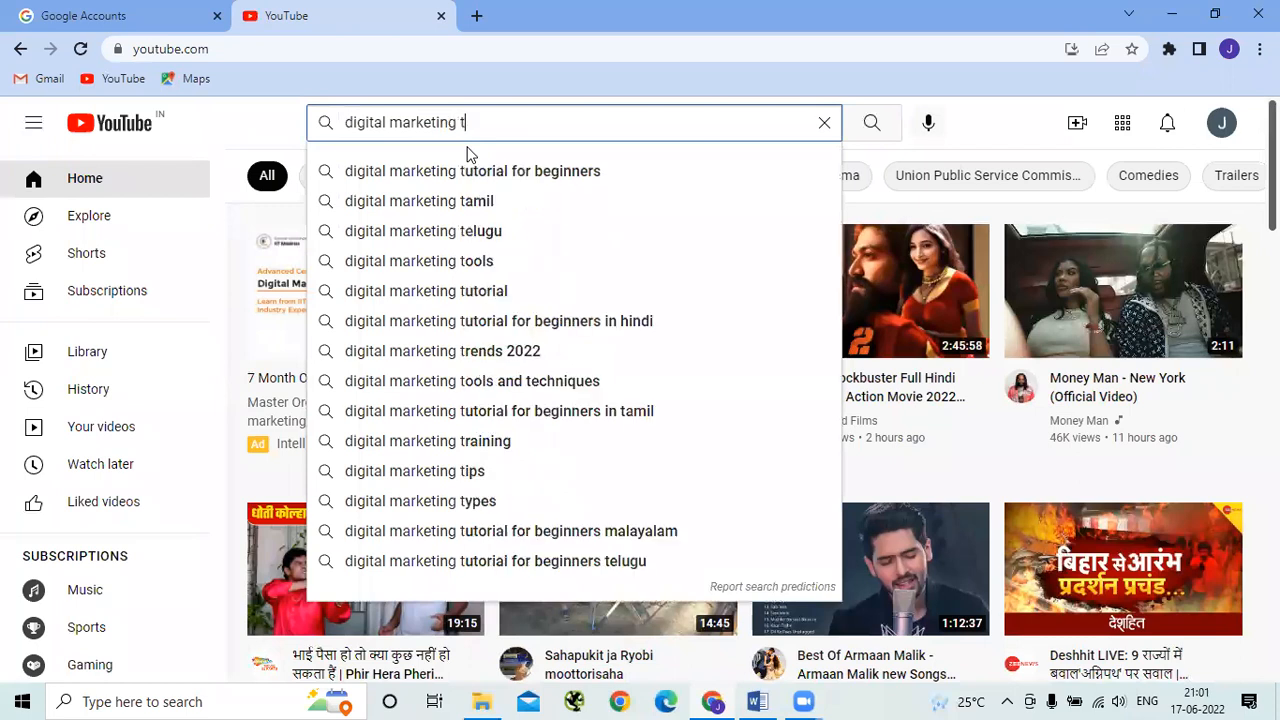
{"action": "type", "text": "ips a"}
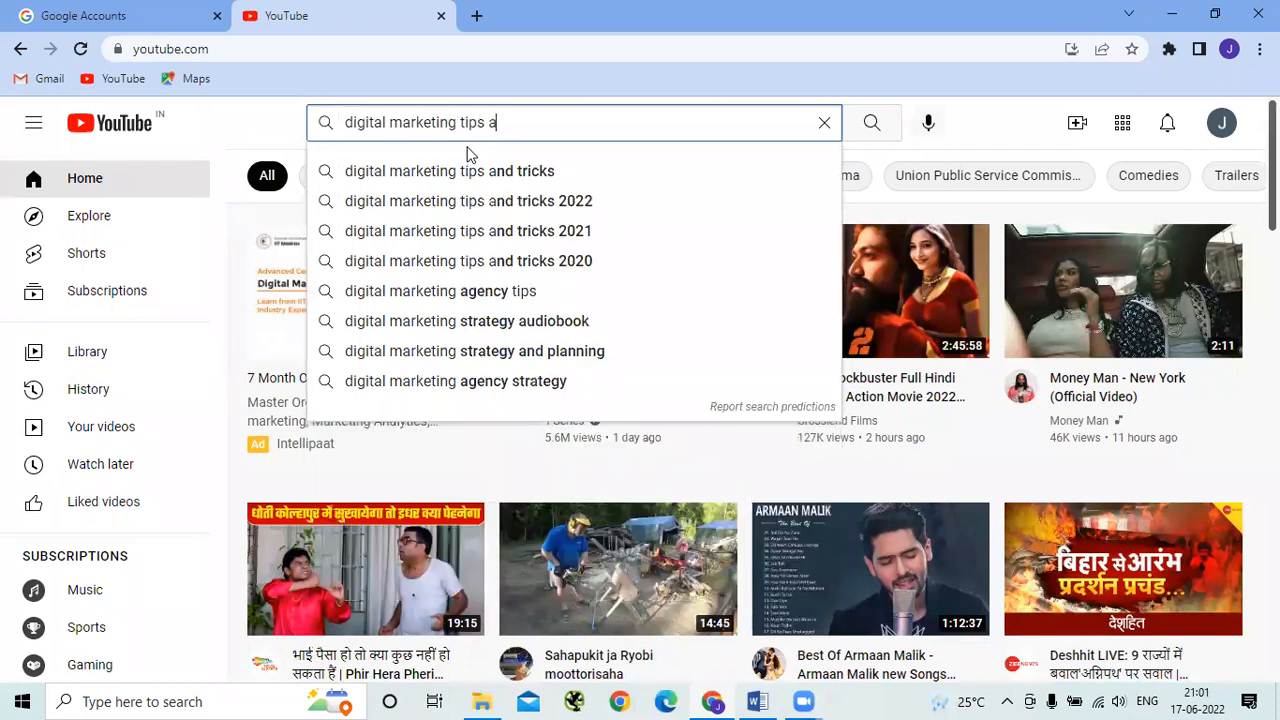
{"action": "left_click", "coordinate": [522, 174]}
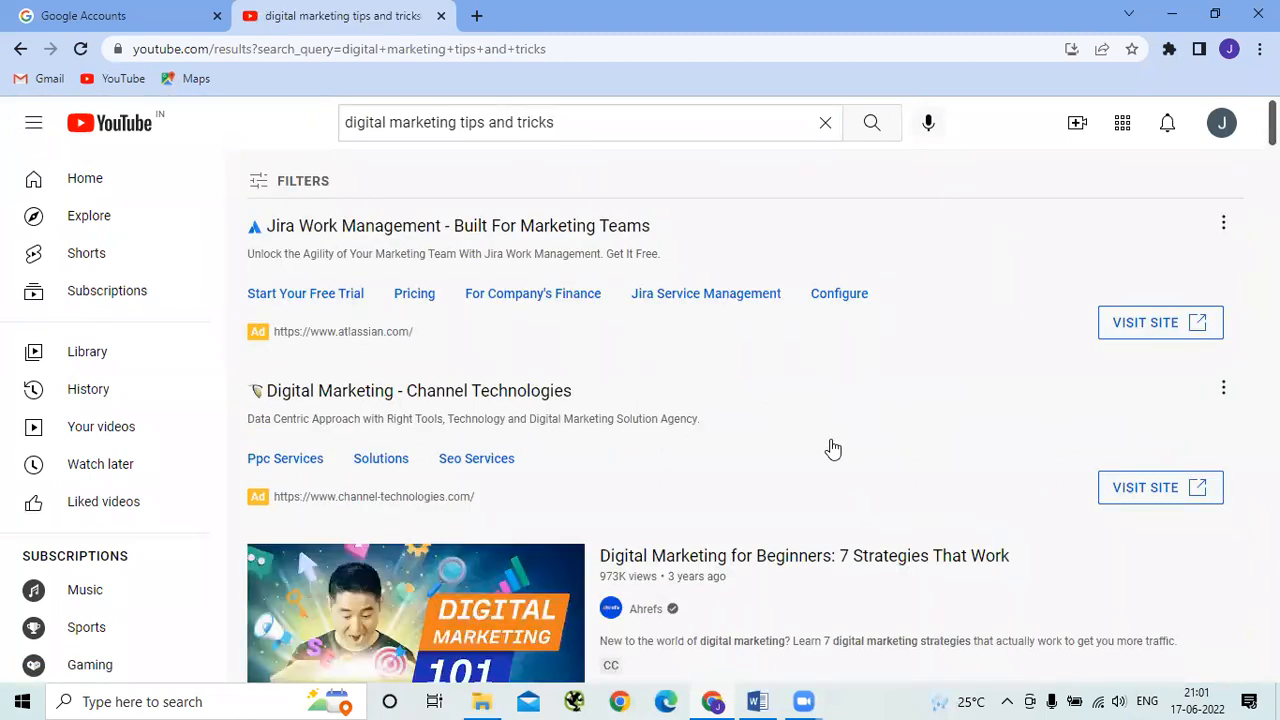
Step: Scroll down through the list of related digital marketing videos
{"action": "scroll", "coordinate": [770, 403], "scroll_direction": "down", "scroll_amount": 2}
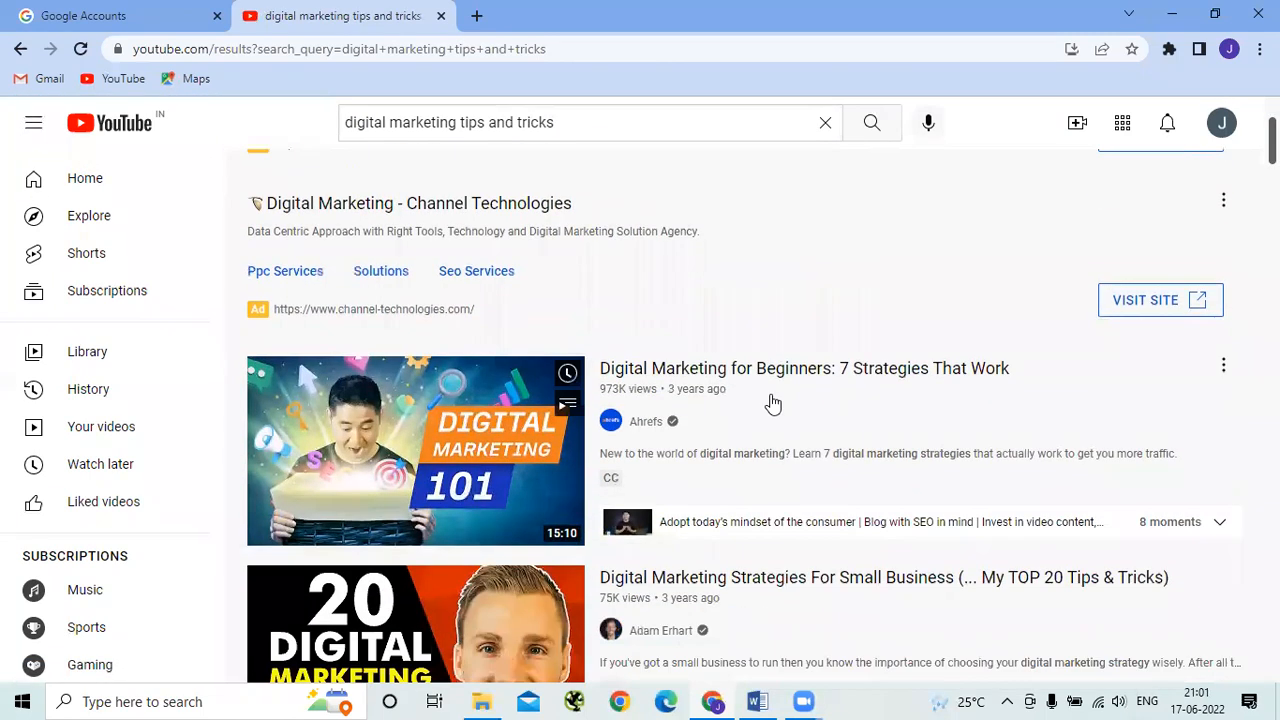
{"action": "scroll", "coordinate": [770, 403], "scroll_direction": "down", "scroll_amount": 2}
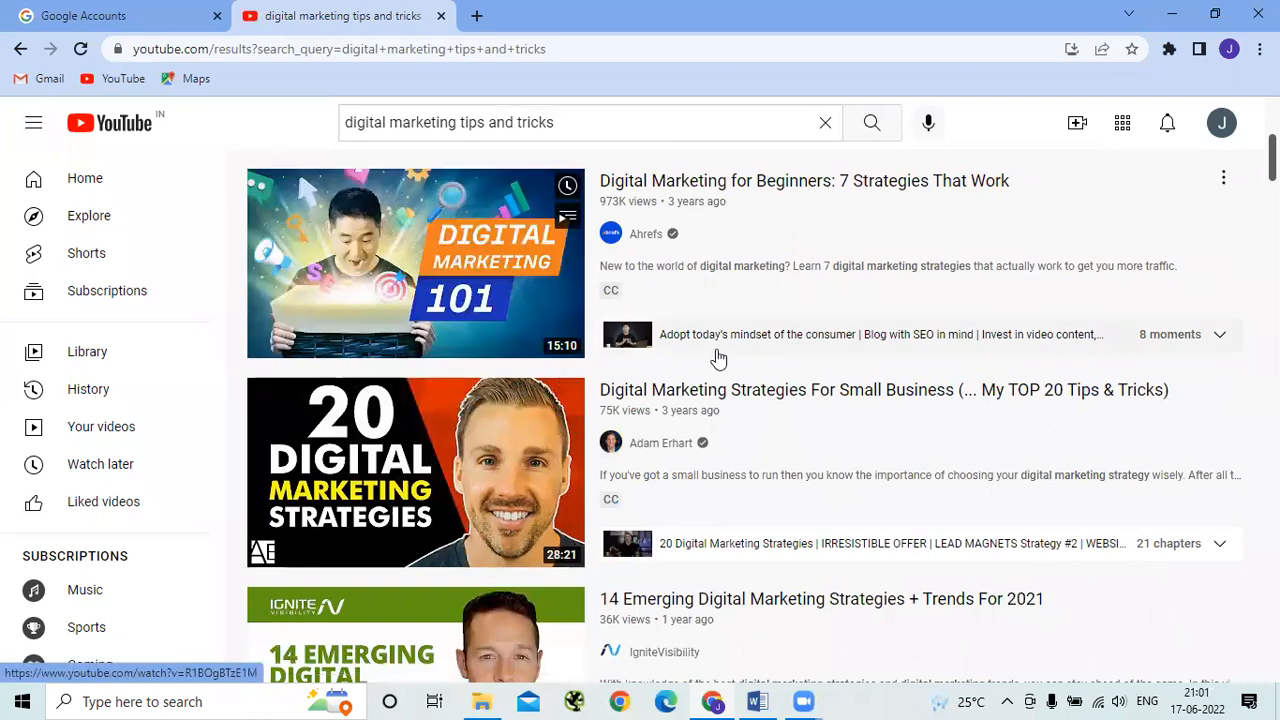
{"action": "scroll", "coordinate": [716, 349], "scroll_direction": "down", "scroll_amount": 4}
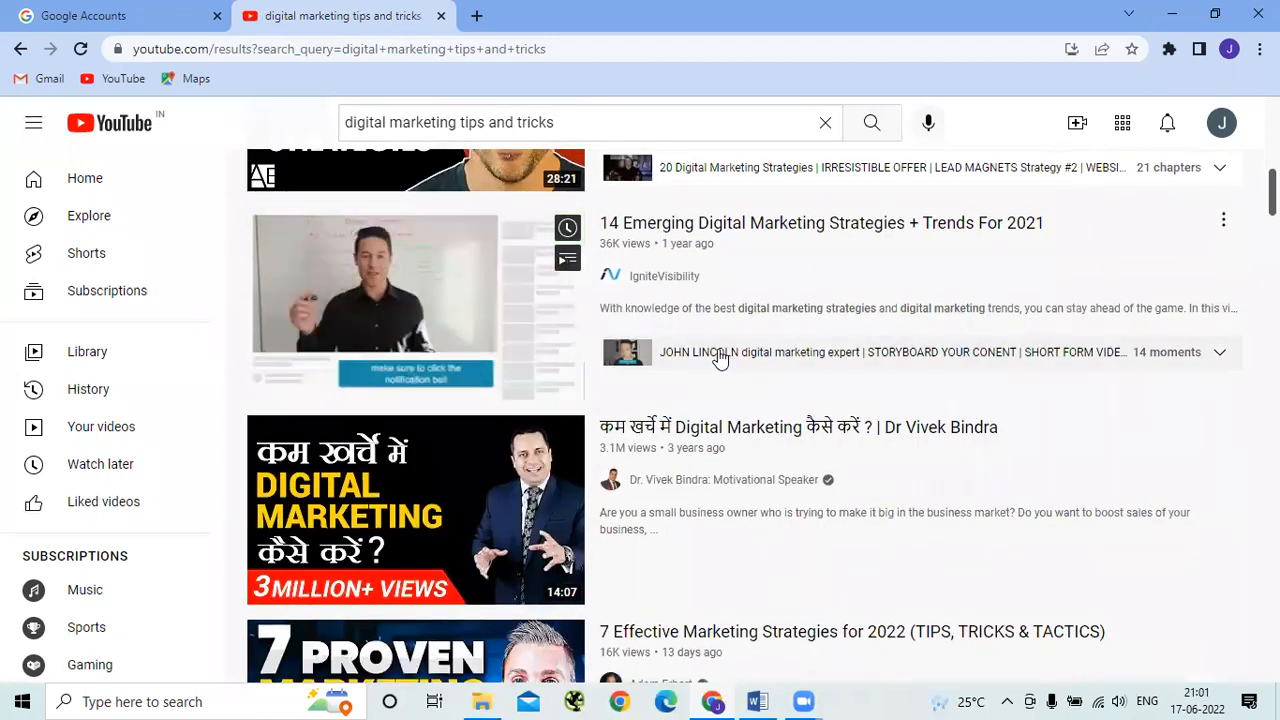
{"action": "scroll", "coordinate": [720, 360], "scroll_direction": "down", "scroll_amount": 4}
{"action": "scroll", "coordinate": [720, 357], "scroll_direction": "down", "scroll_amount": 4}
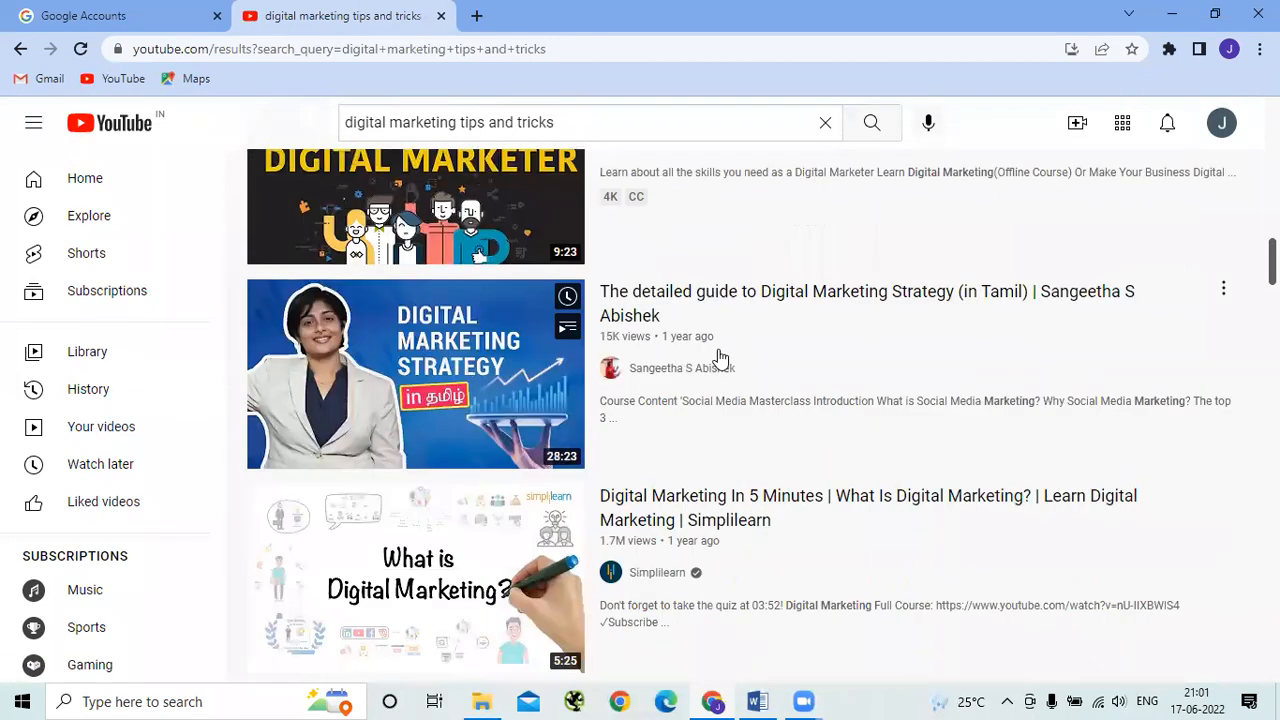
{"action": "scroll", "coordinate": [720, 357], "scroll_direction": "down", "scroll_amount": 4}
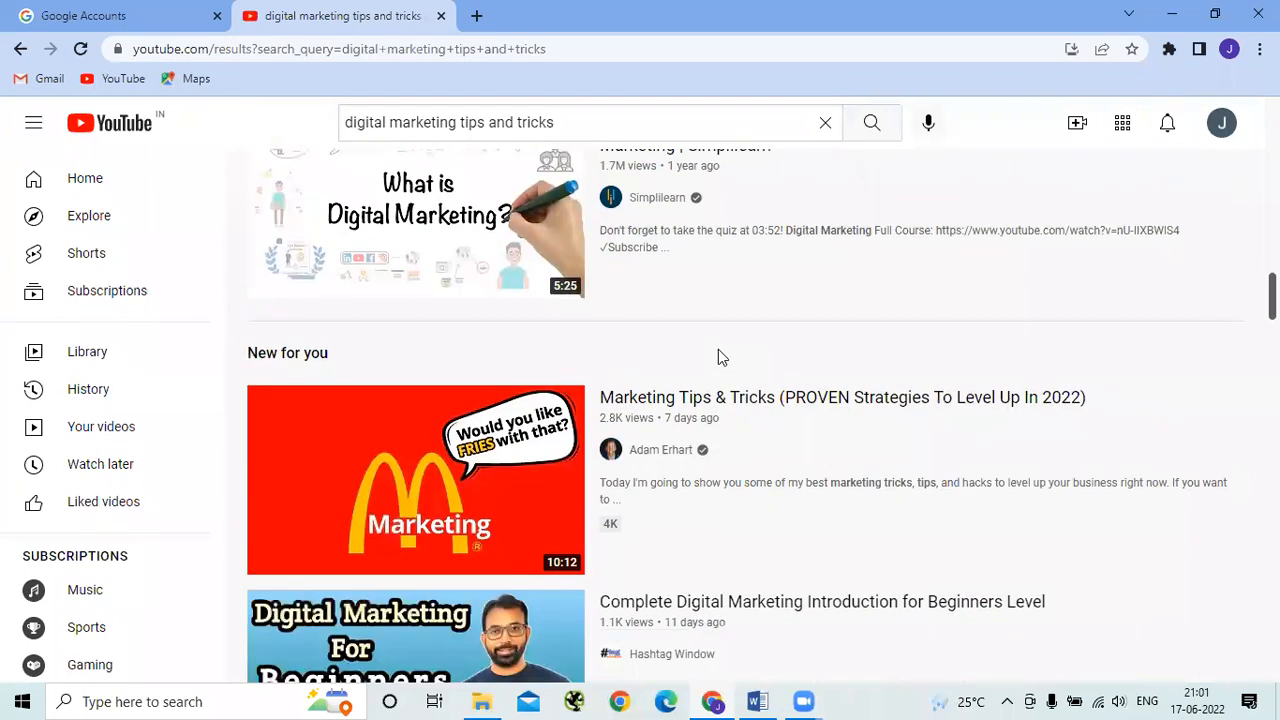
{"action": "scroll", "coordinate": [720, 357], "scroll_direction": "down", "scroll_amount": 5}
{"action": "scroll", "coordinate": [720, 357], "scroll_direction": "down", "scroll_amount": 3}
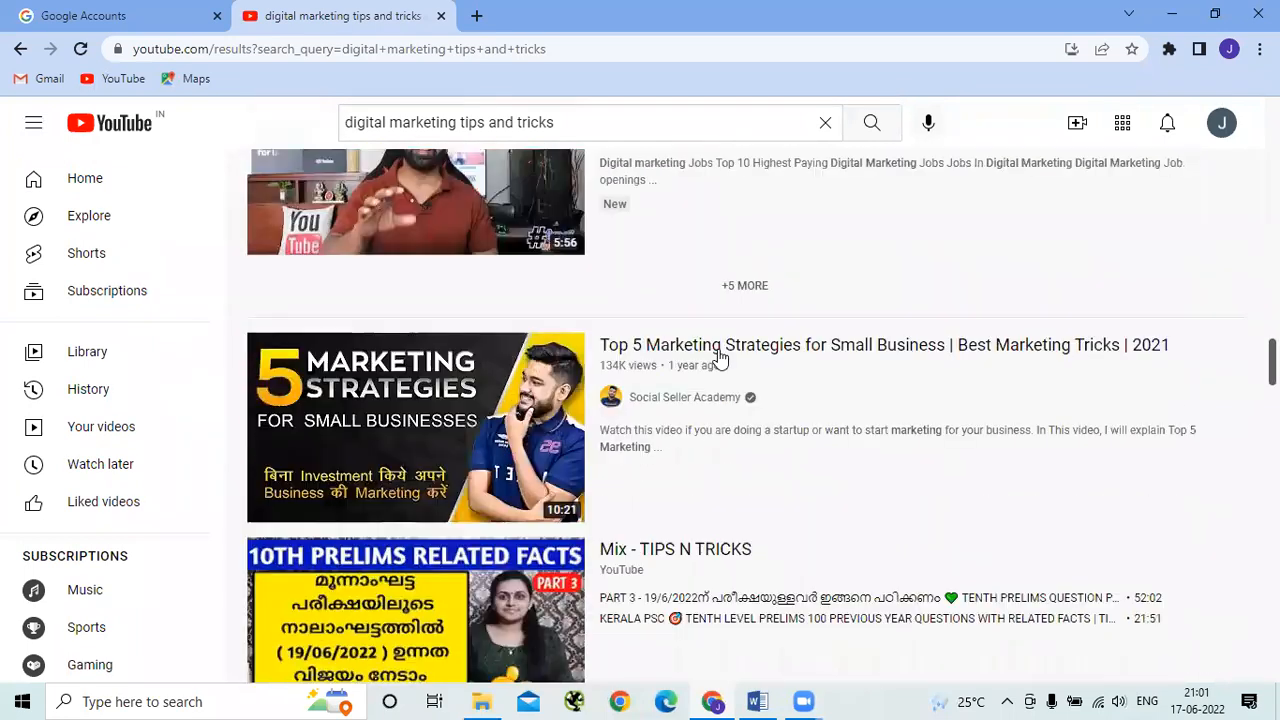
{"action": "scroll", "coordinate": [718, 356], "scroll_direction": "down", "scroll_amount": 1}
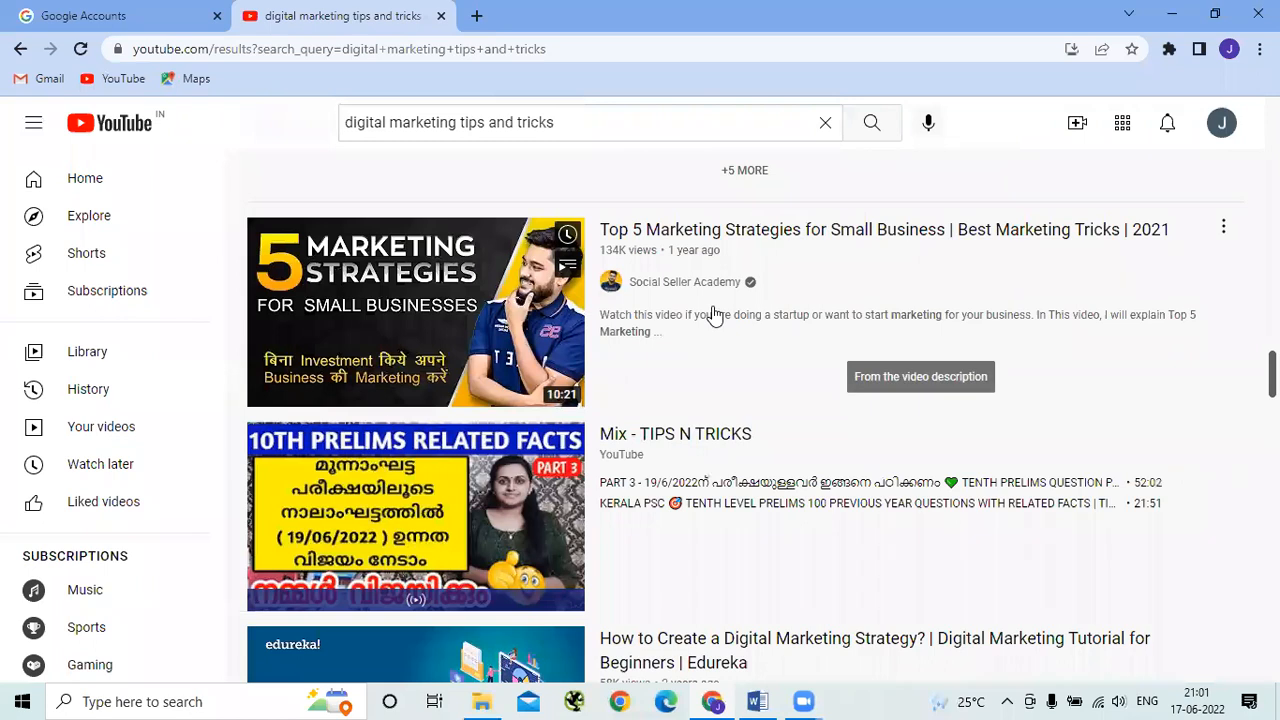
{"action": "scroll", "coordinate": [714, 314], "scroll_direction": "down", "scroll_amount": 3}
{"action": "scroll", "coordinate": [714, 314], "scroll_direction": "down", "scroll_amount": 4}
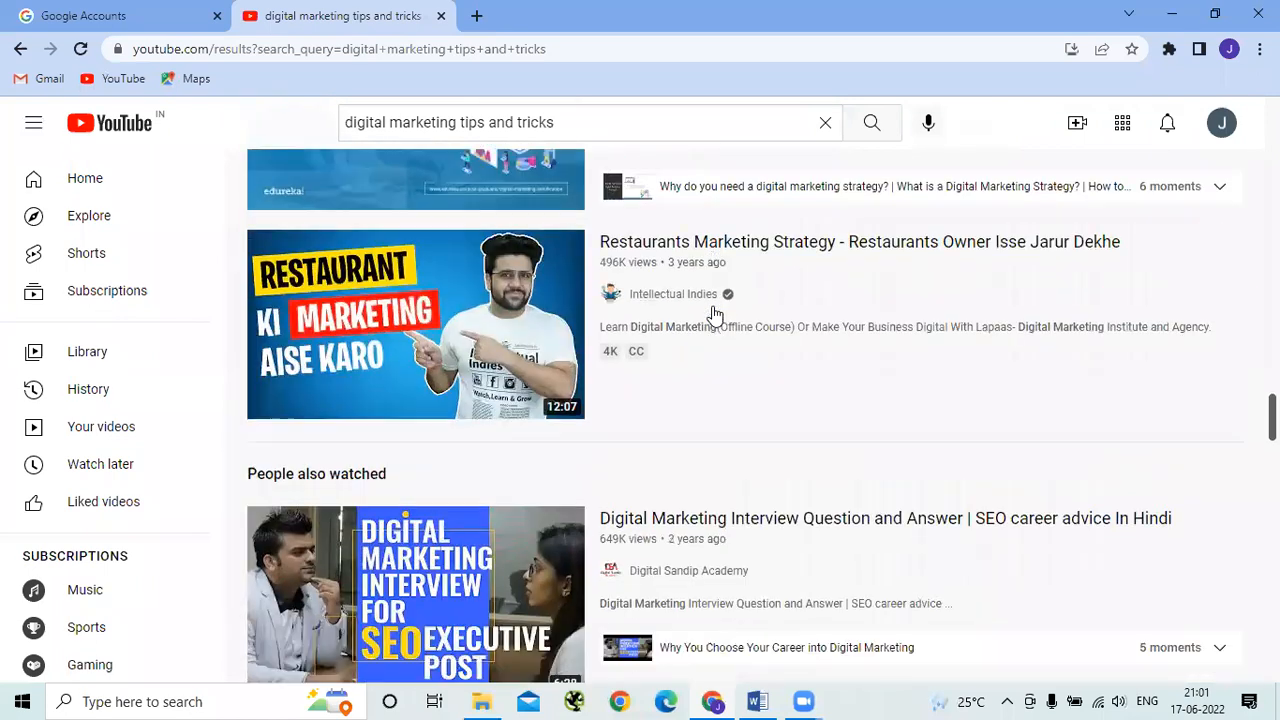
{"action": "scroll", "coordinate": [714, 314], "scroll_direction": "down", "scroll_amount": 3}
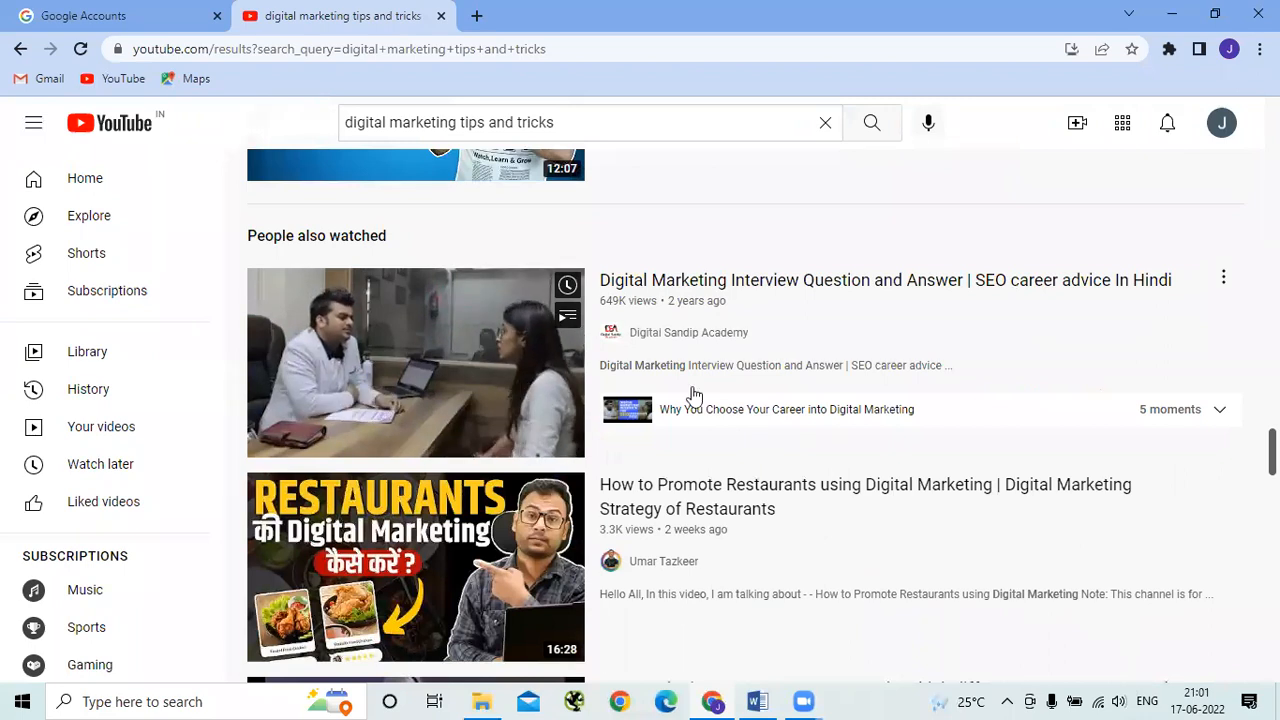
Step: Accept the new Google Account acknowledgment and create the 'Digital Marketing Tips and Tricks' channel
{"action": "left_click", "coordinate": [133, 24]}
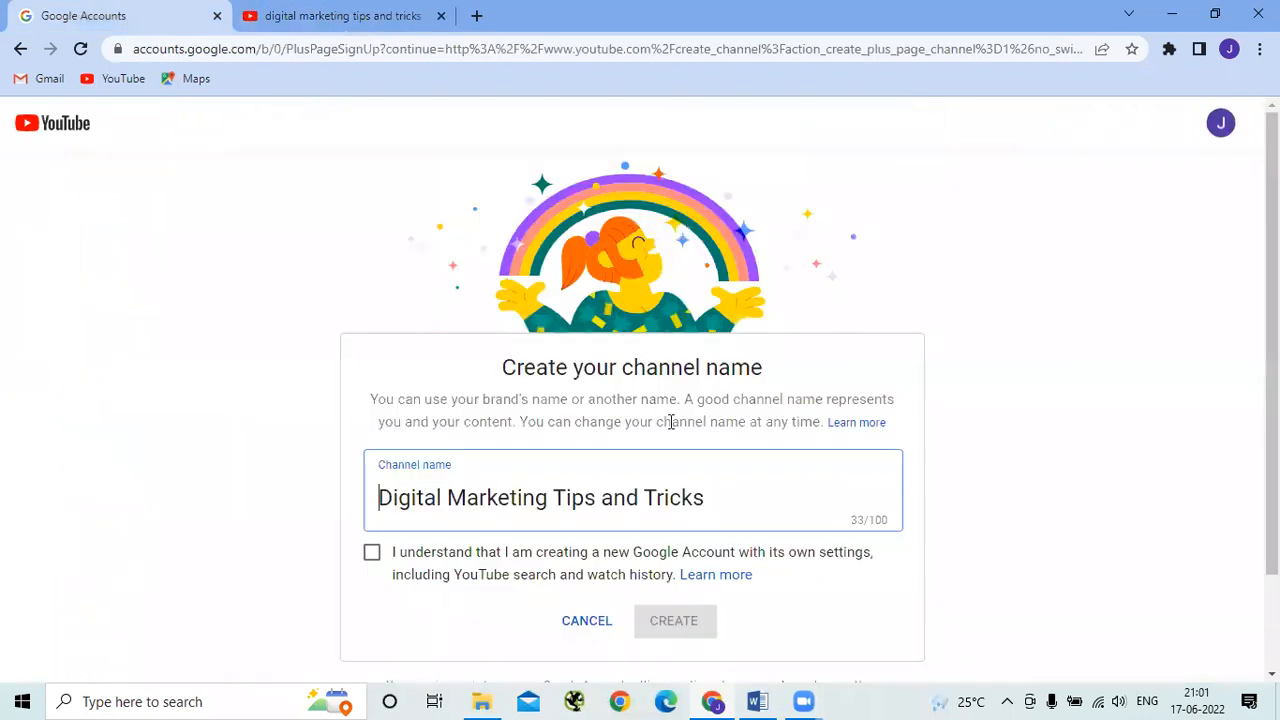
{"action": "left_click", "coordinate": [372, 556]}
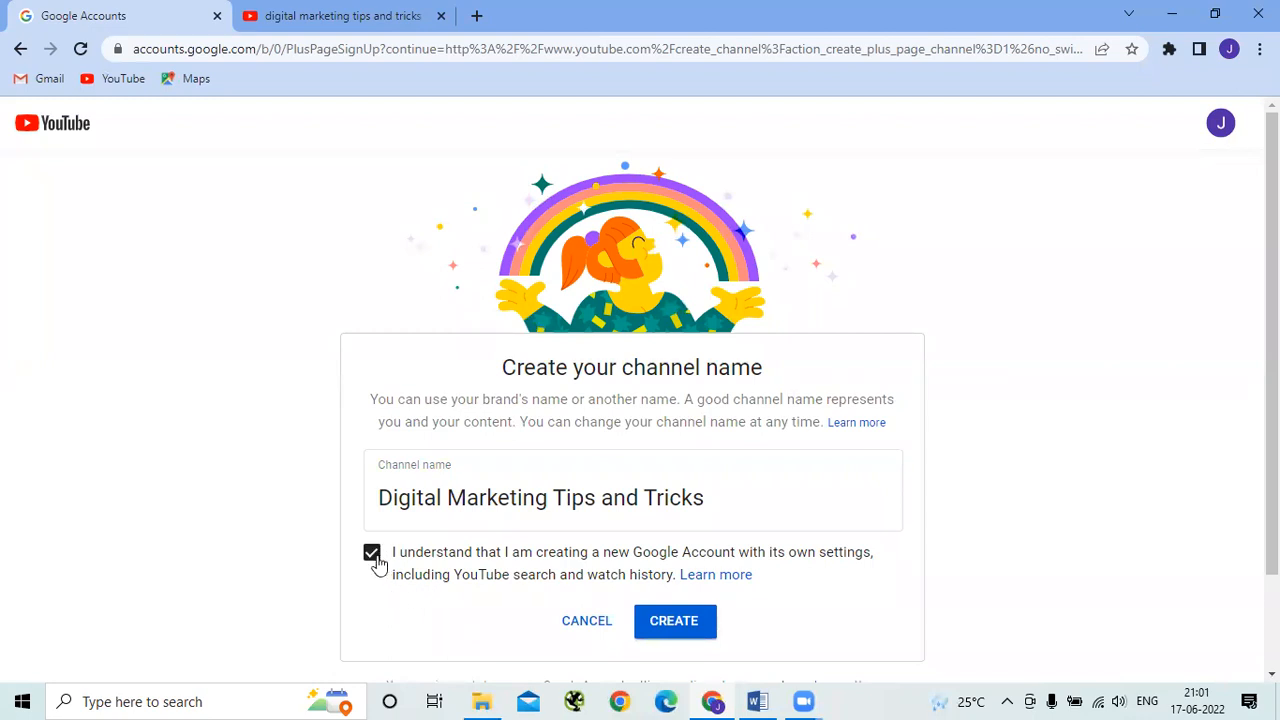
{"action": "left_click", "coordinate": [691, 630]}
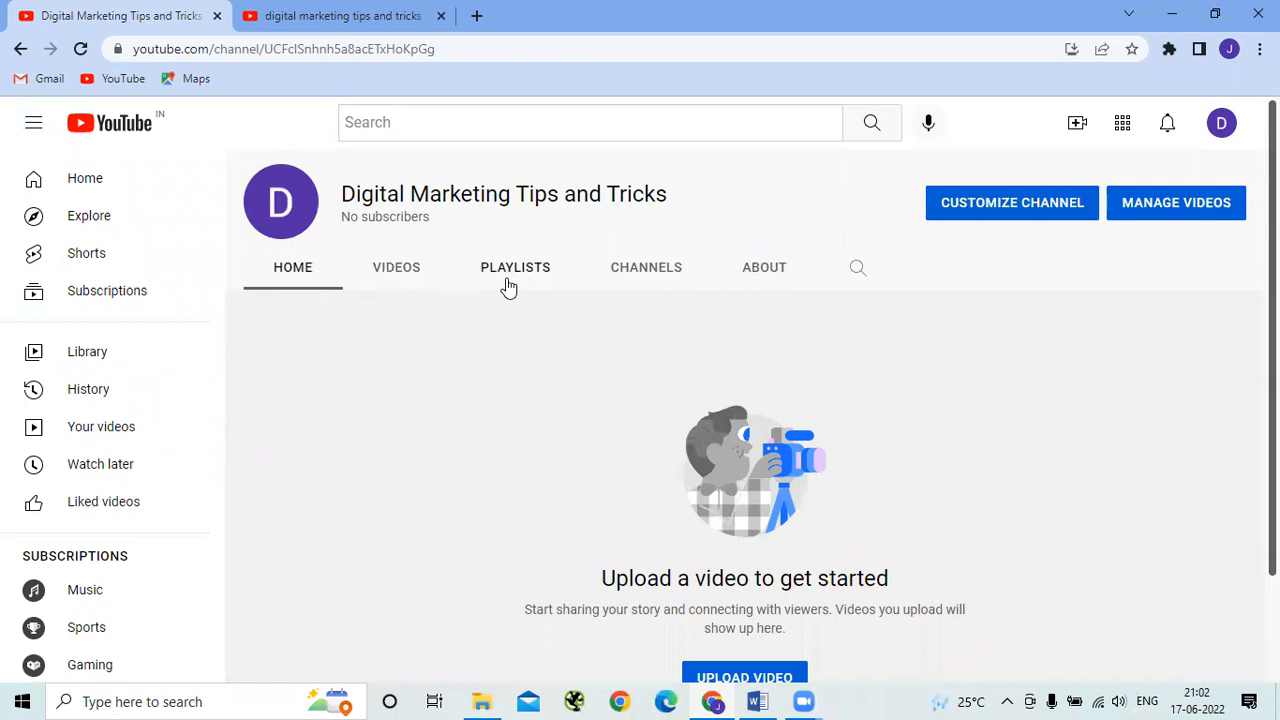
Step: View the channel's CHANNELS tab, then its ABOUT tab showing joined Jun 17, 2022
{"action": "left_click", "coordinate": [637, 286]}
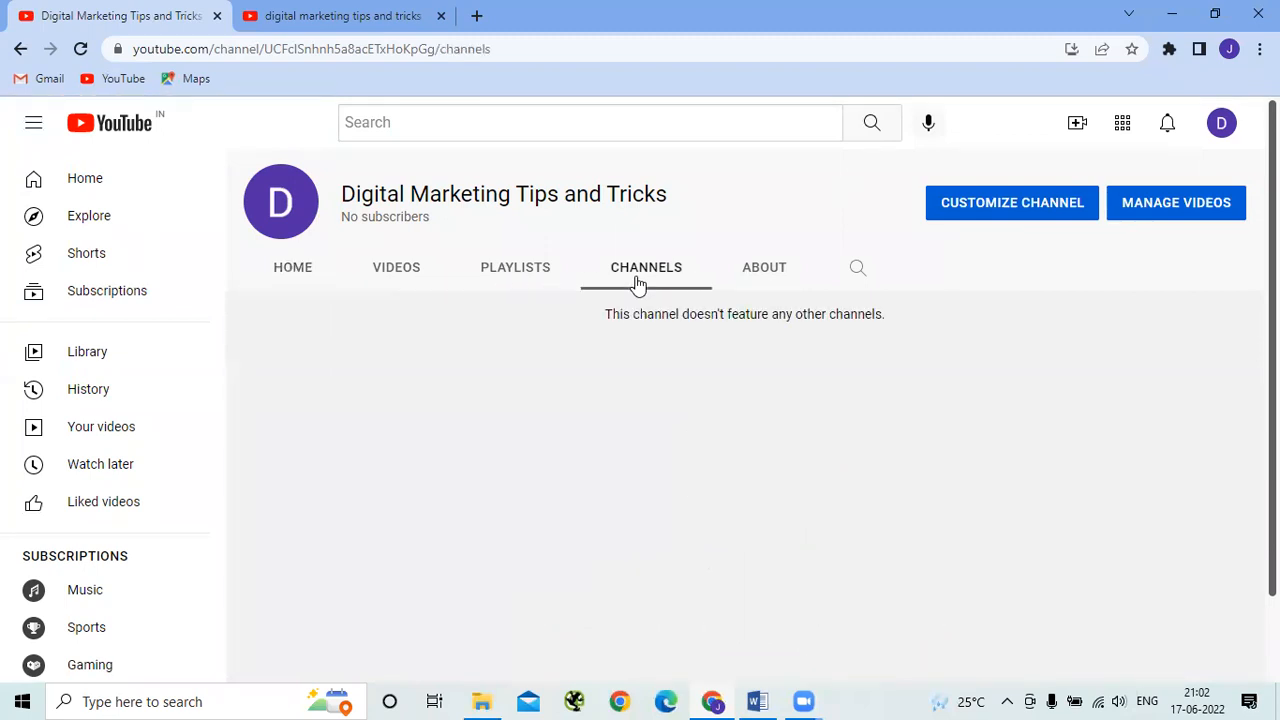
{"action": "left_click", "coordinate": [757, 274]}
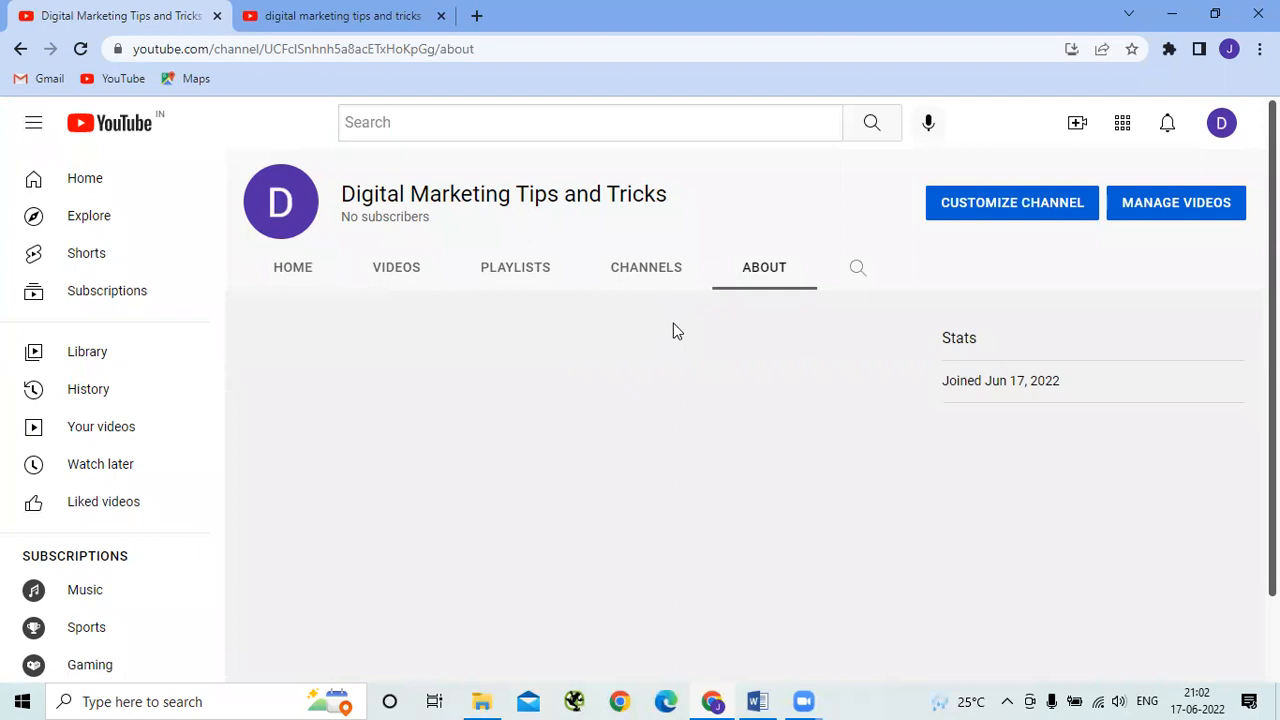
Step: Open CUSTOMIZE CHANNEL in YouTube Studio and continue past the welcome dialog
{"action": "left_click", "coordinate": [990, 205]}
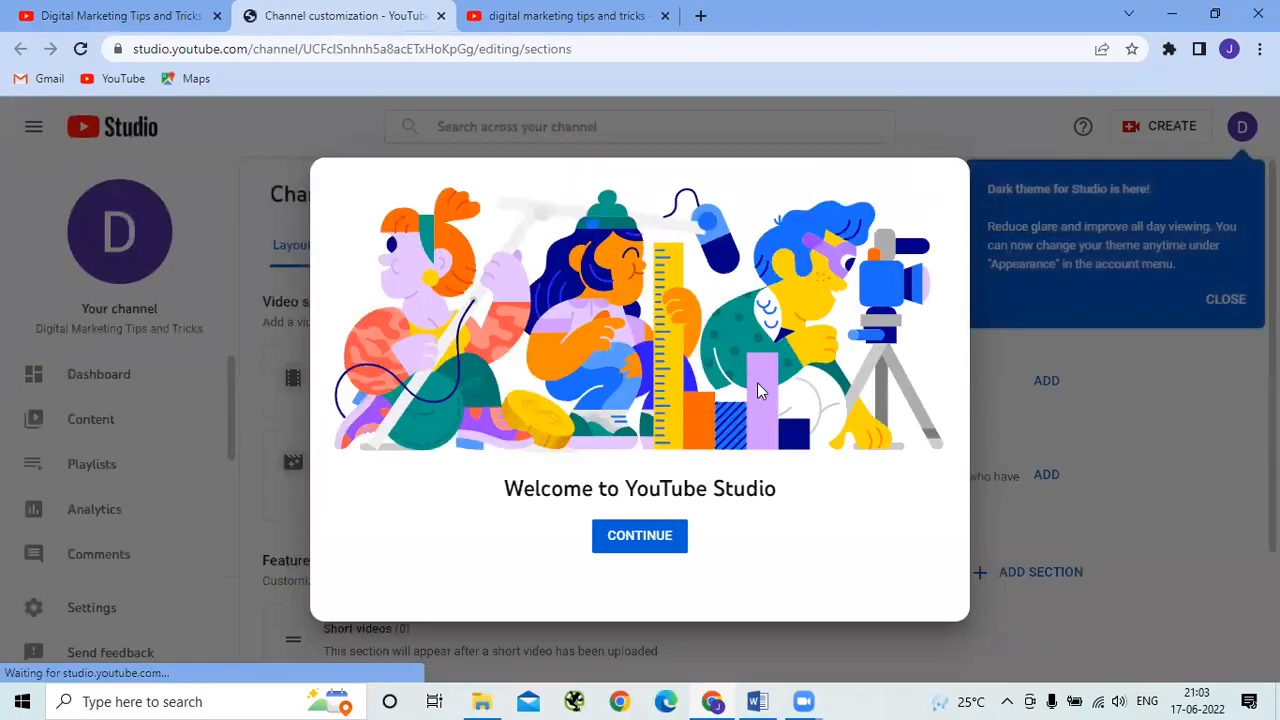
{"action": "left_click", "coordinate": [637, 538]}
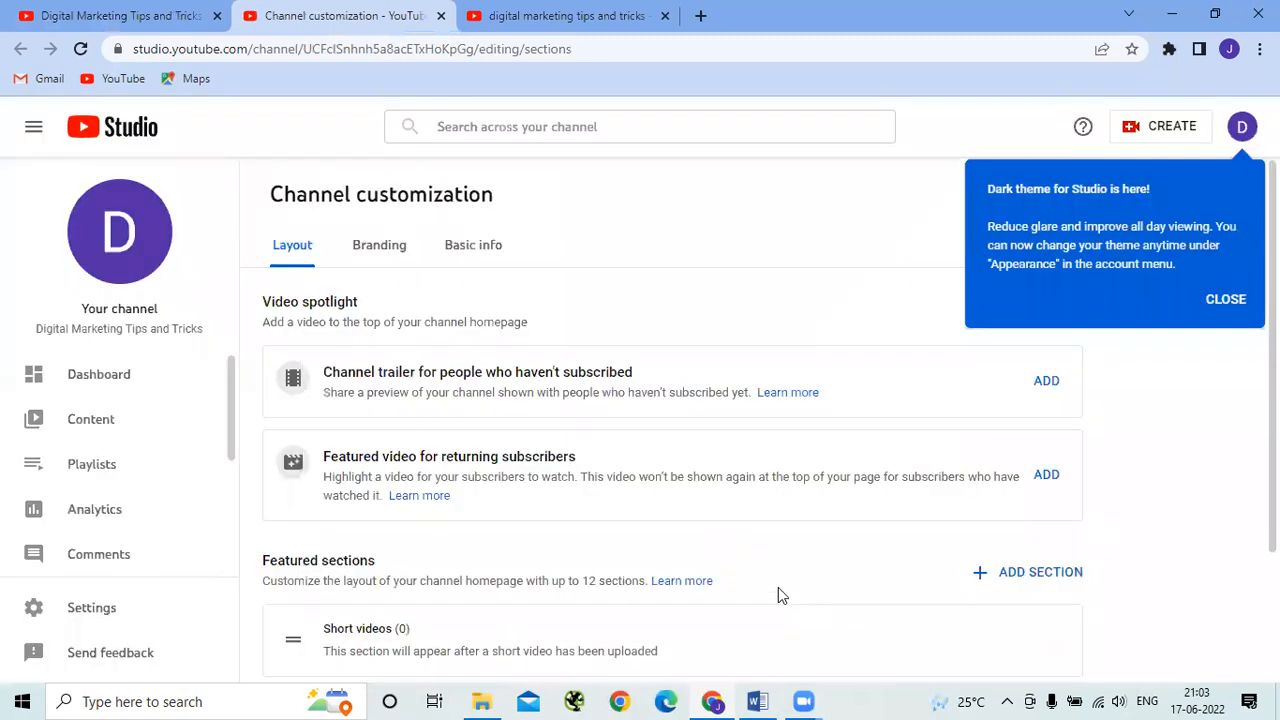
Step: Review the Branding tab, then switch to Basic info with the name, empty description and URL
{"action": "left_click", "coordinate": [380, 250]}
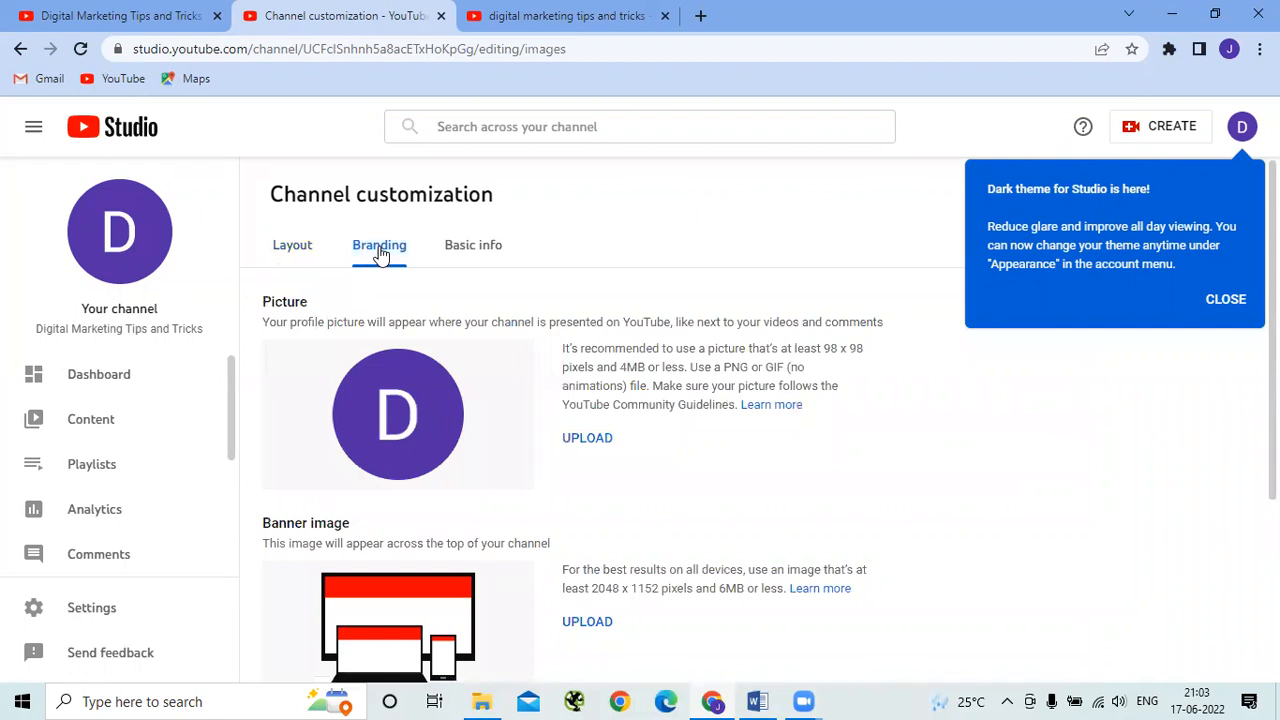
{"action": "left_click", "coordinate": [466, 248]}
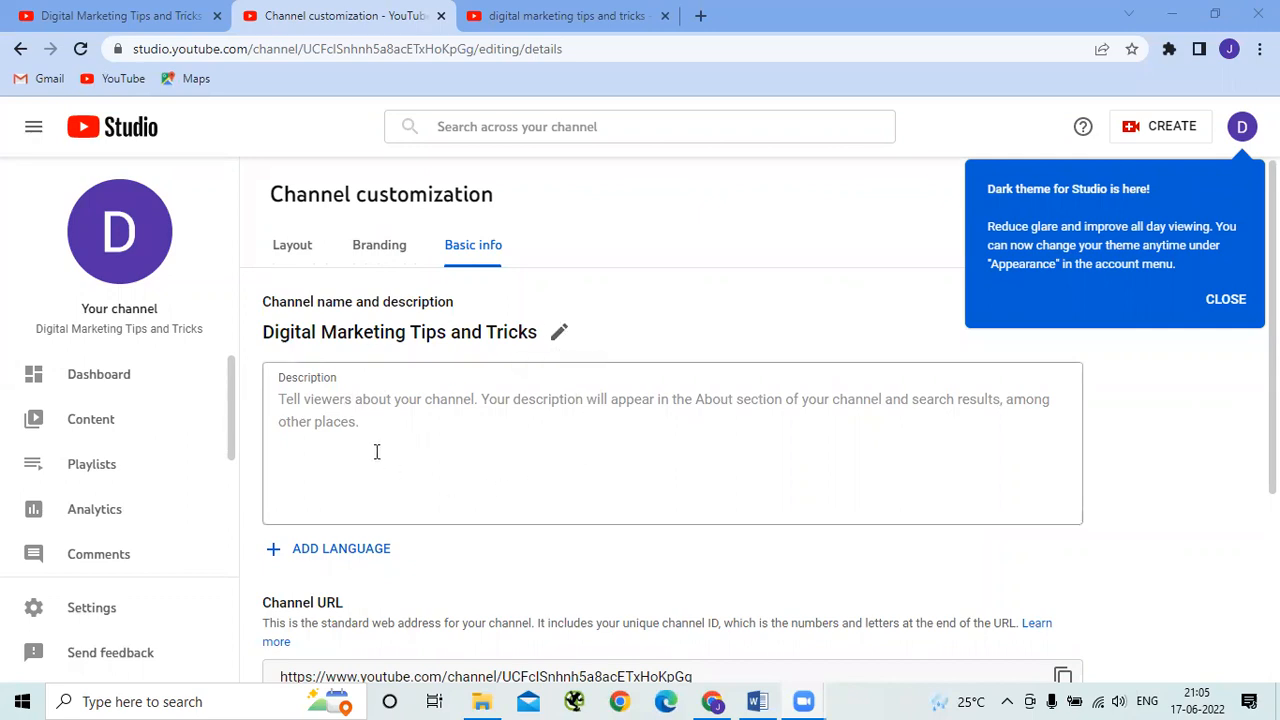
Step: Write a description on digital presence, higher click-through rates, social media ads designing and optimization, fixing typos
{"action": "left_click", "coordinate": [380, 412]}
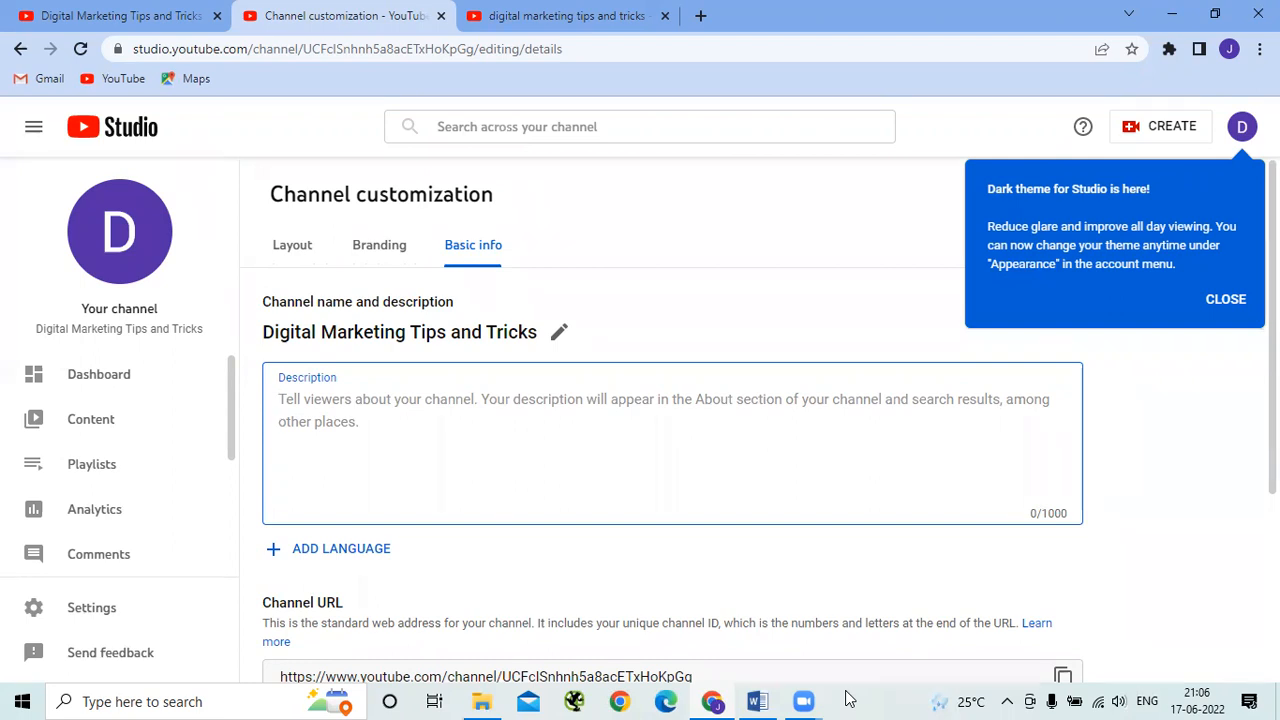
{"action": "type", "text": "Dig"}
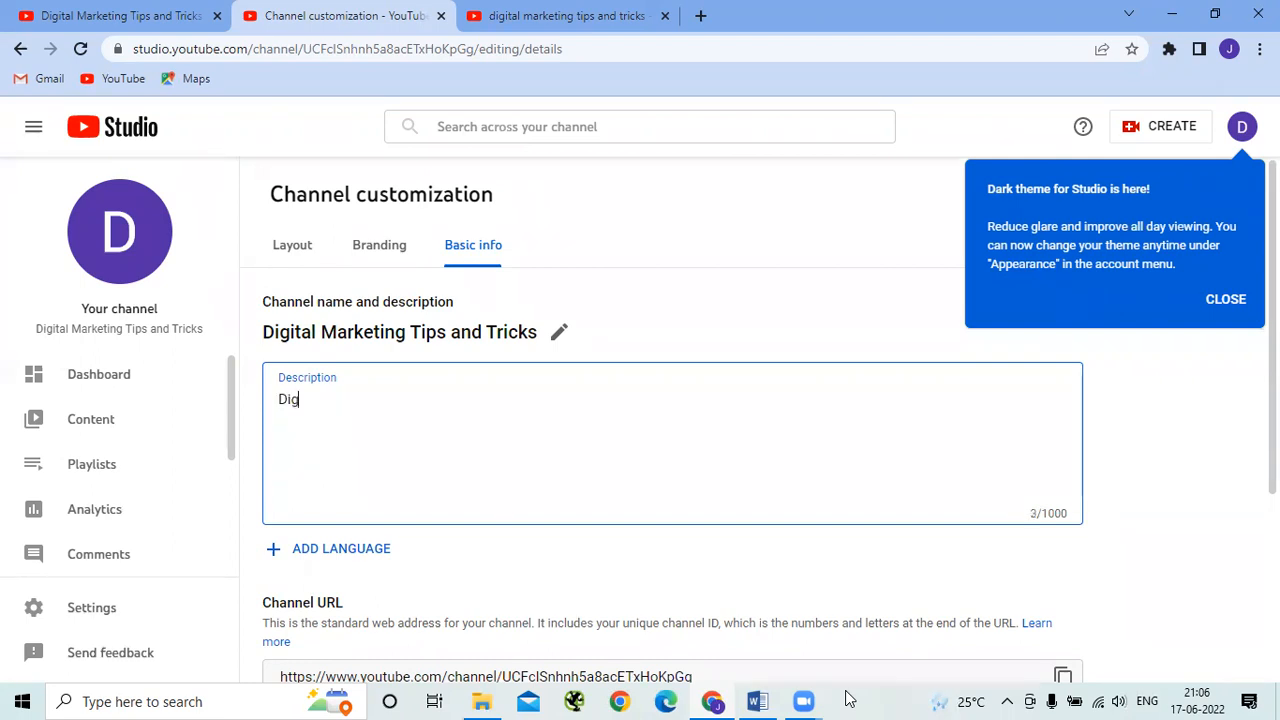
{"action": "type", "text": "ital Marketing T"}
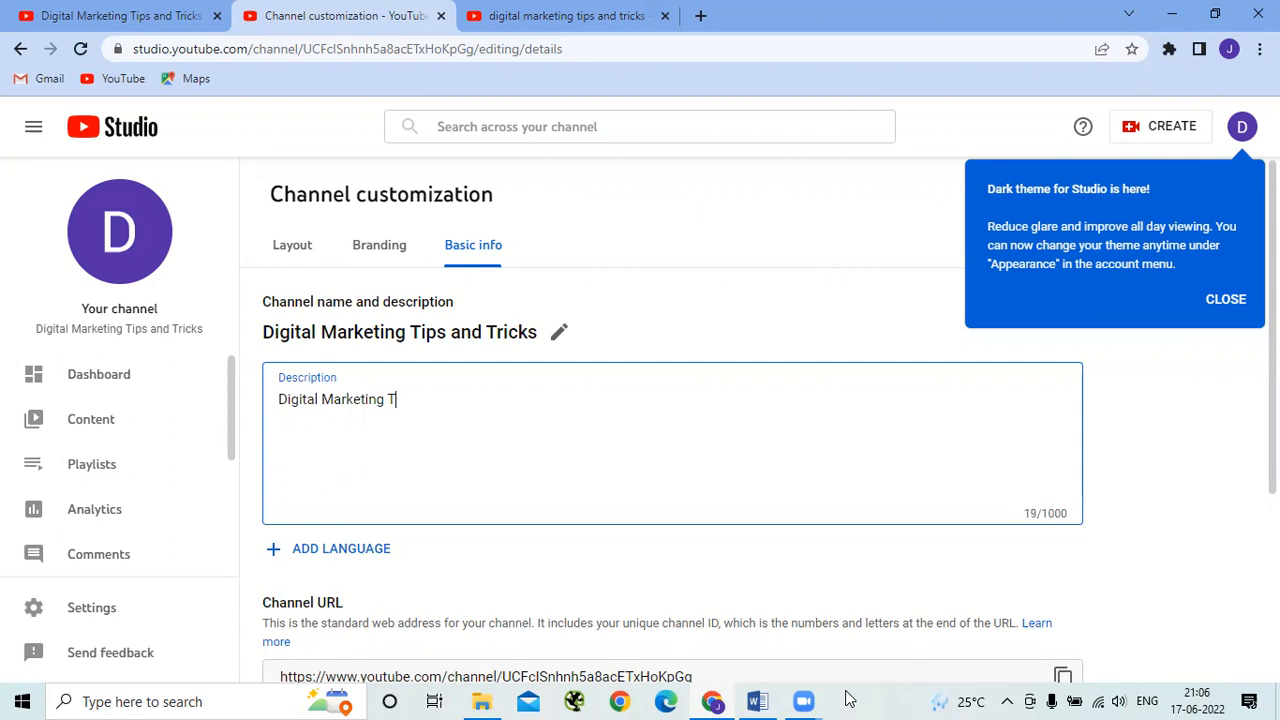
{"action": "type", "text": "ips and Tricks gives an "}
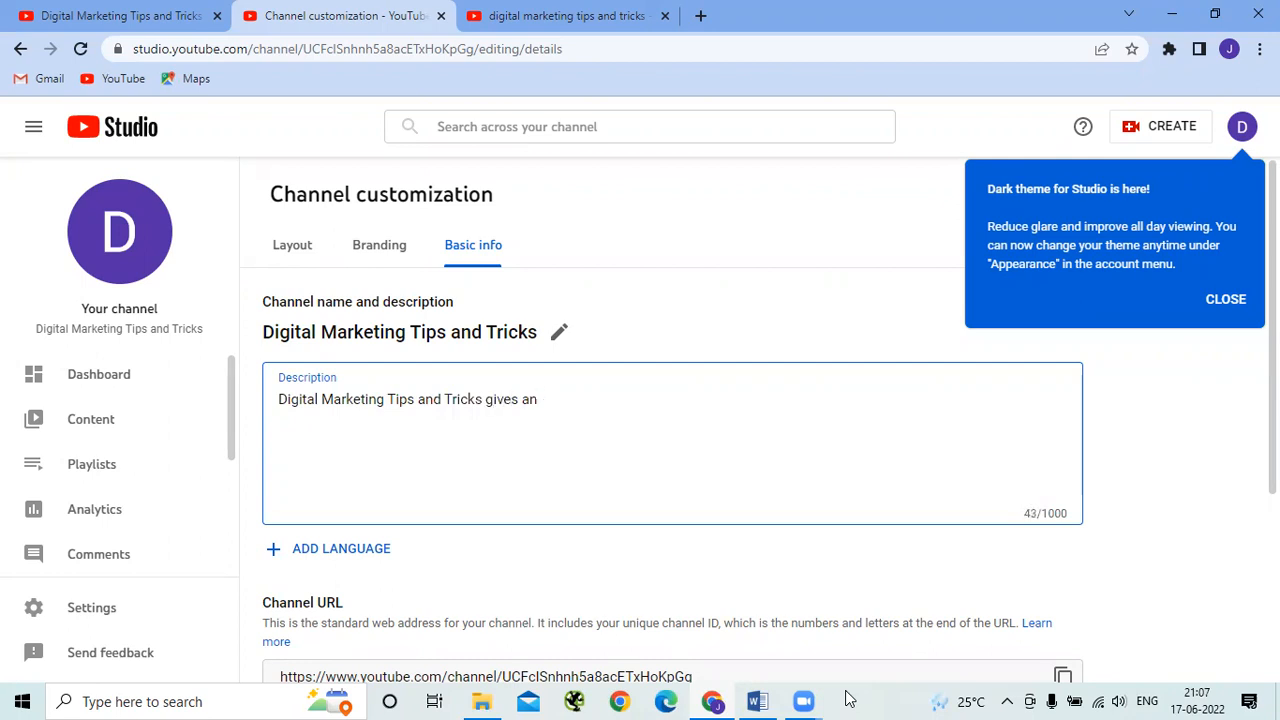
{"action": "type", "text": "inner"}
{"action": "type", "text": "material of "}
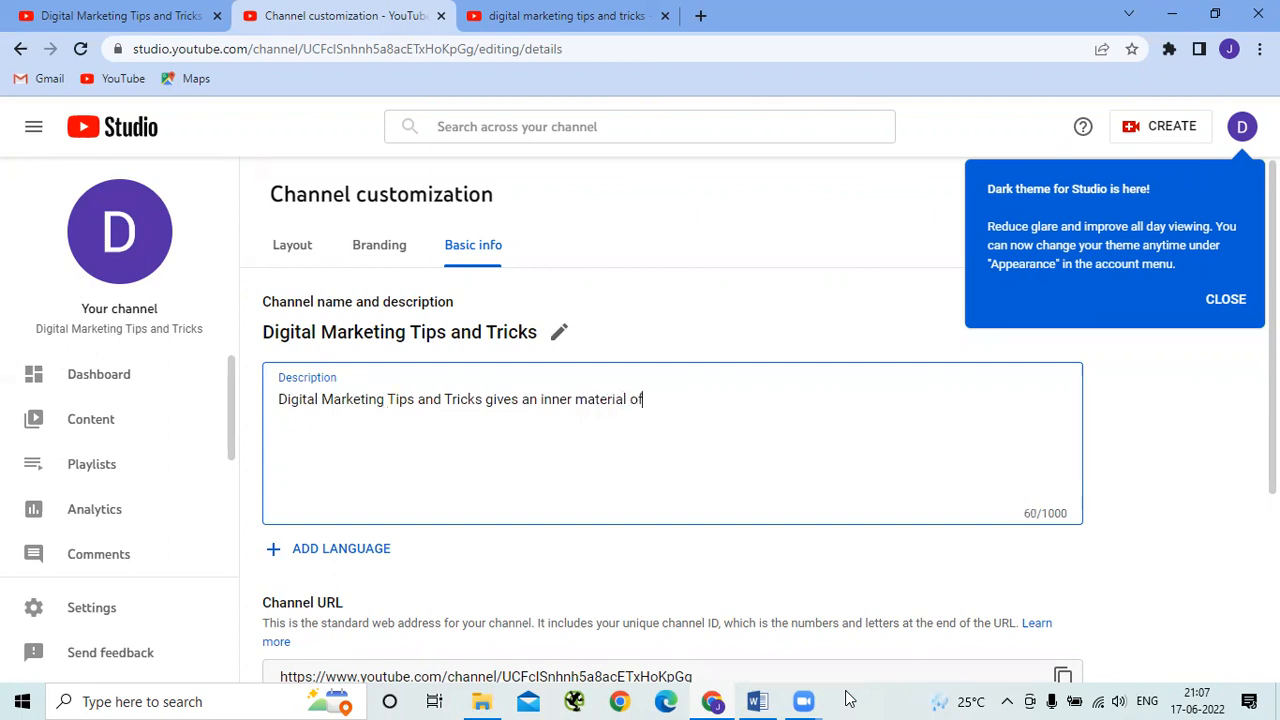
{"action": "type", "text": "makin"}
{"action": "type", "text": "g your "}
{"action": "type", "text": "dig"}
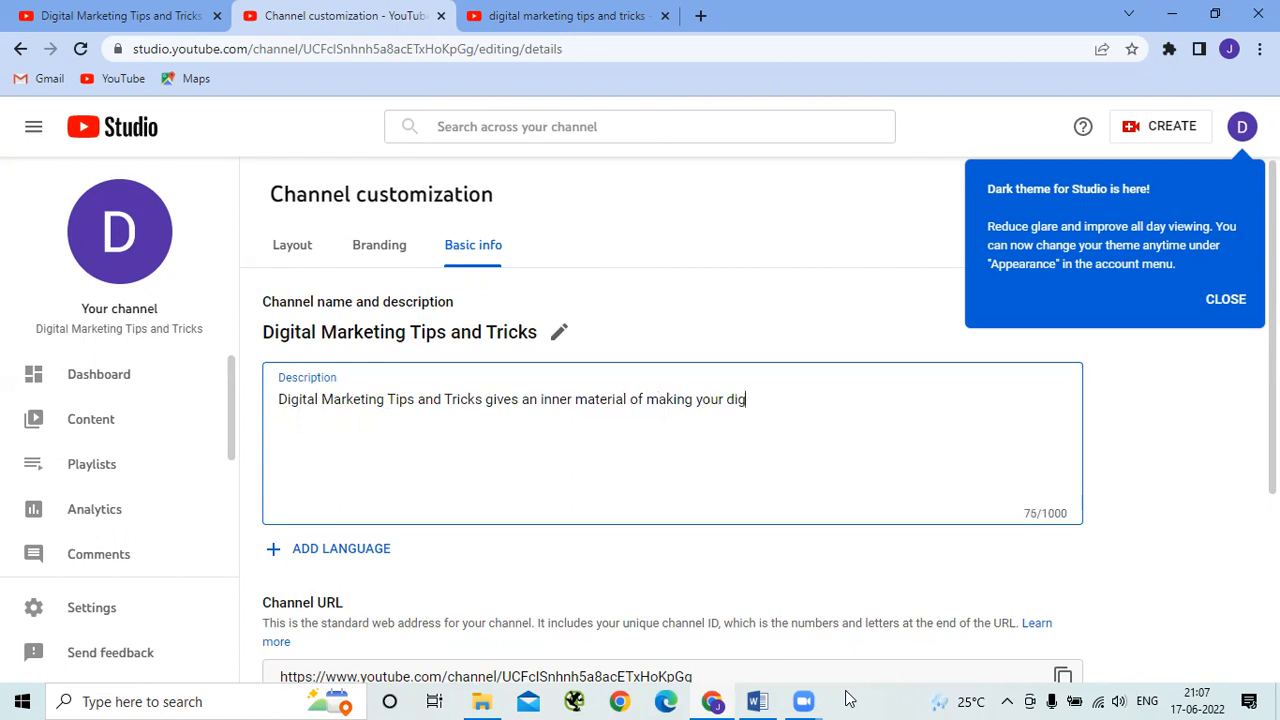
{"action": "type", "text": "ital presence in"}
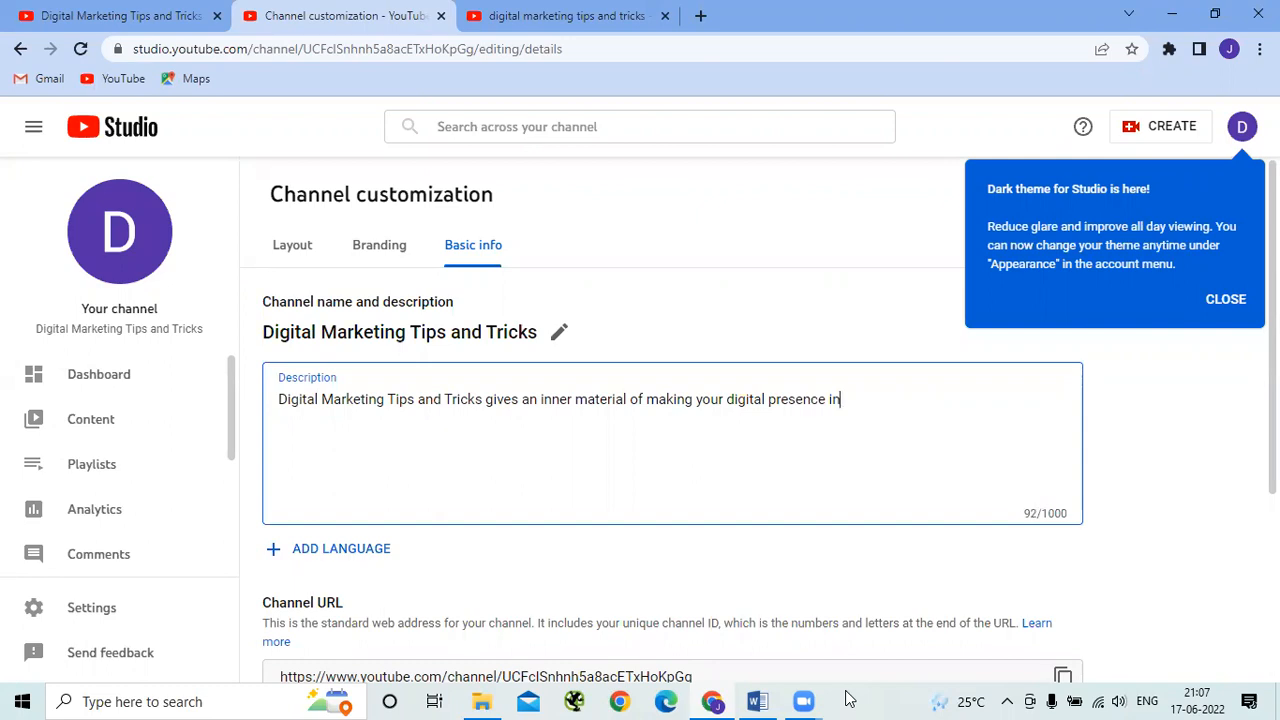
{"action": "type", "text": " Higher click through rates"}
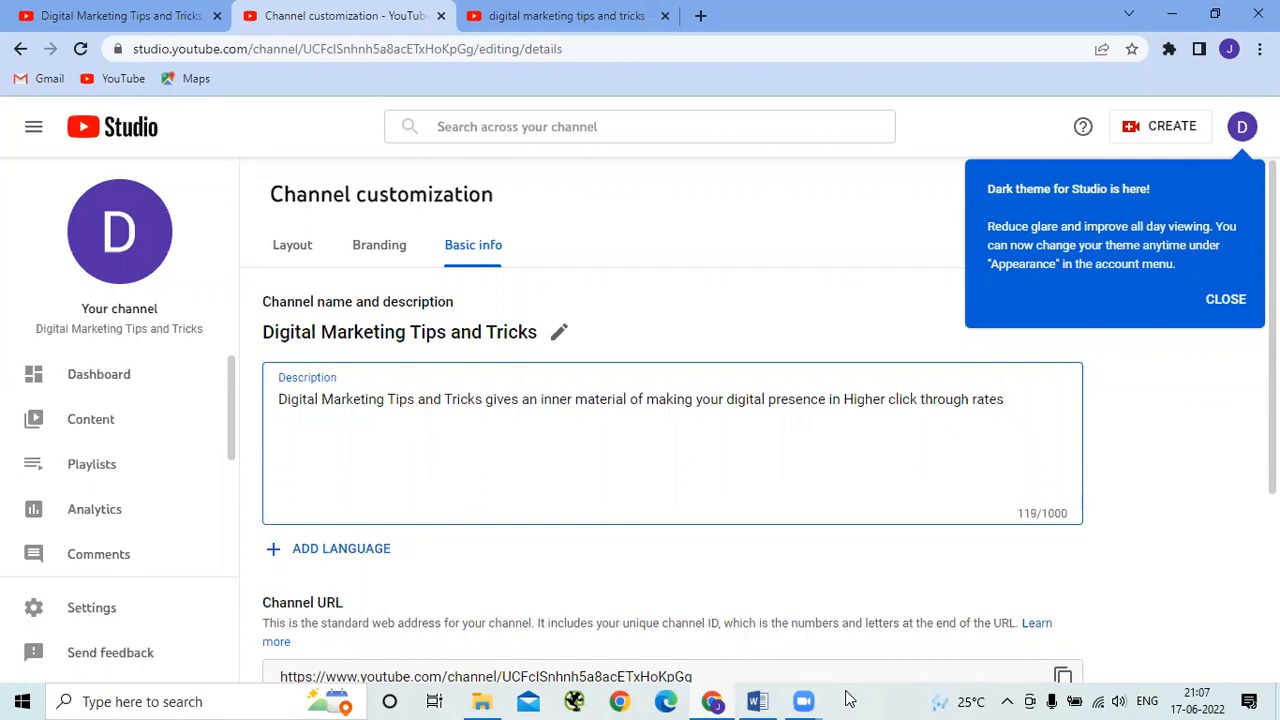
{"action": "type", "text": ". Social Media "}
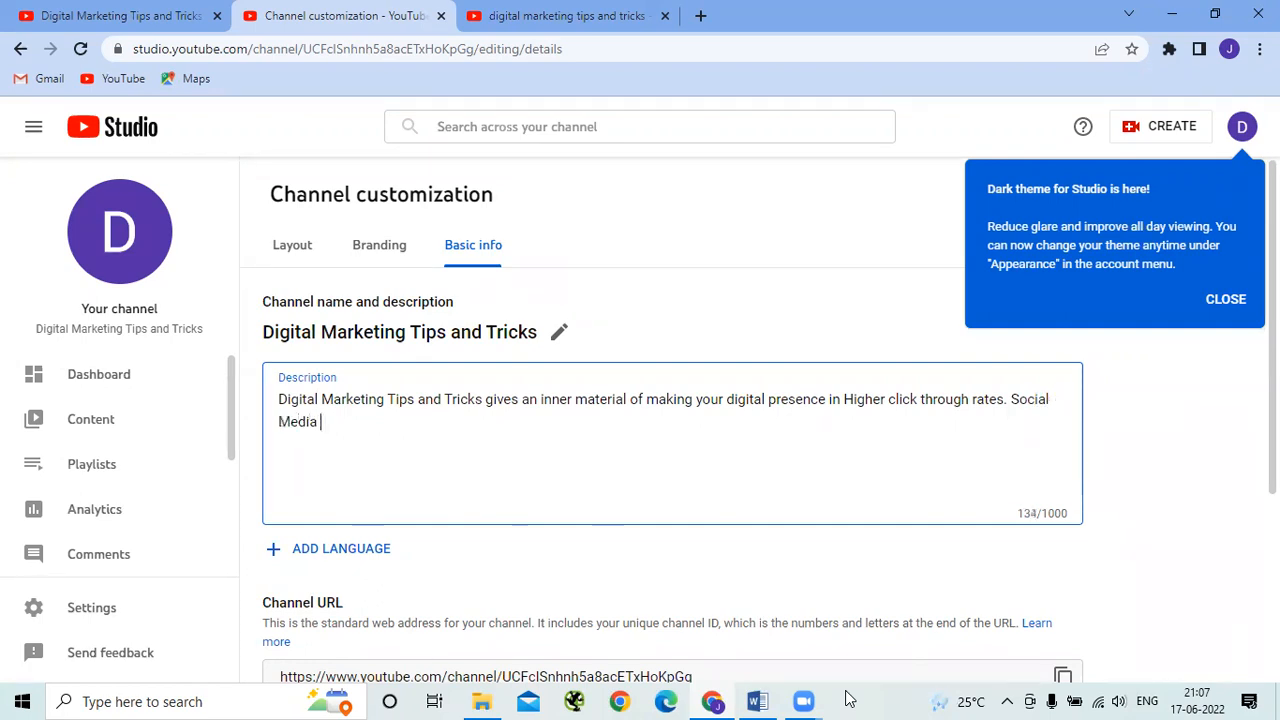
{"action": "type", "text": "Marketing "}
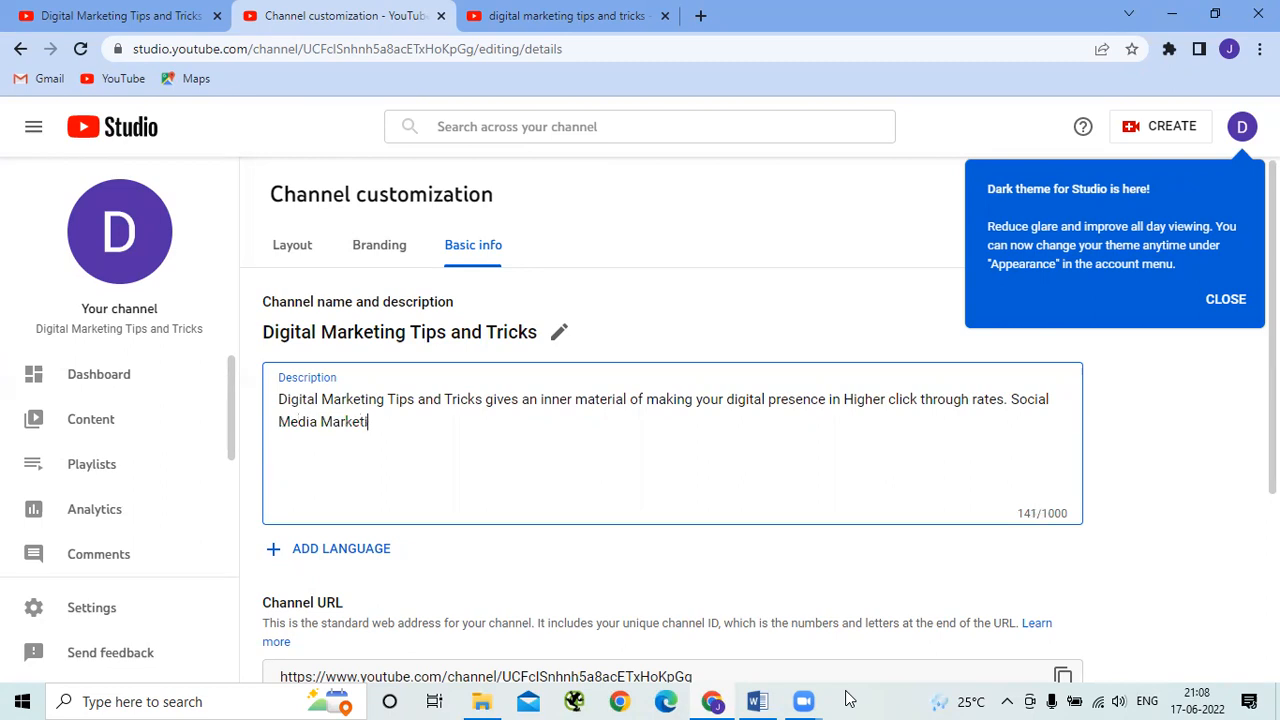
{"action": "type", "text": "with Ads des"}
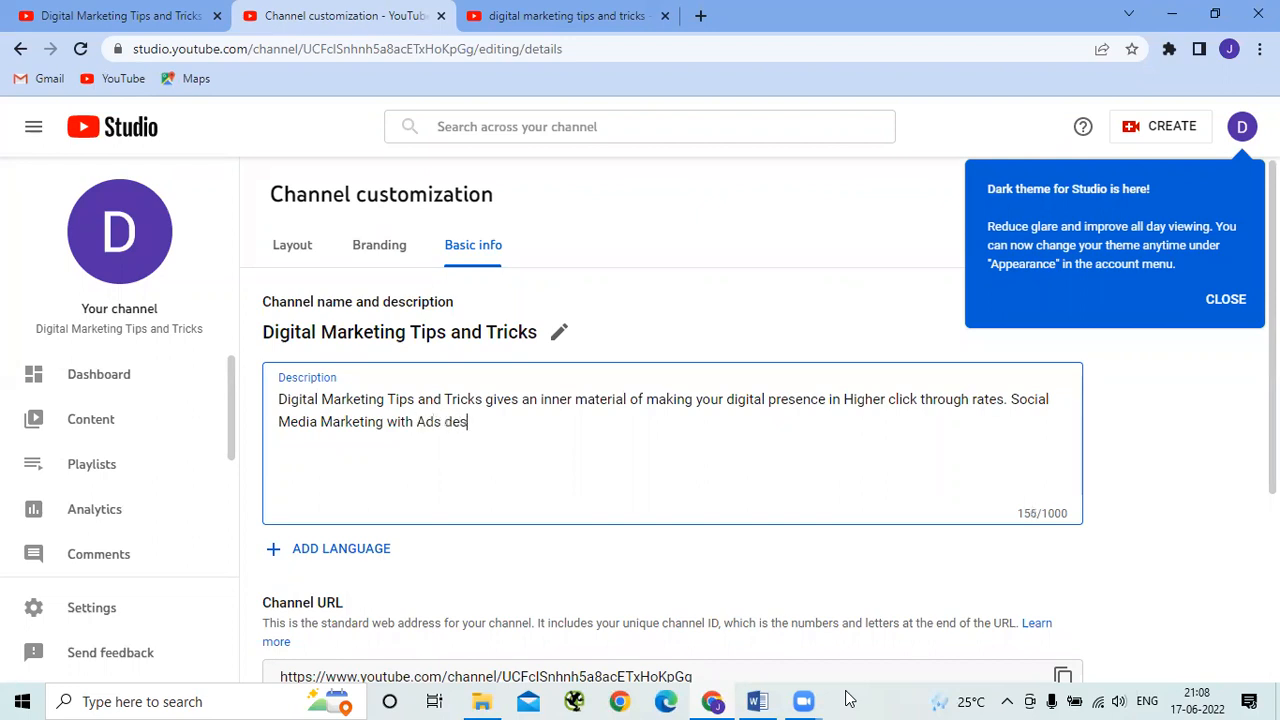
{"action": "type", "text": "igning and Opt"}
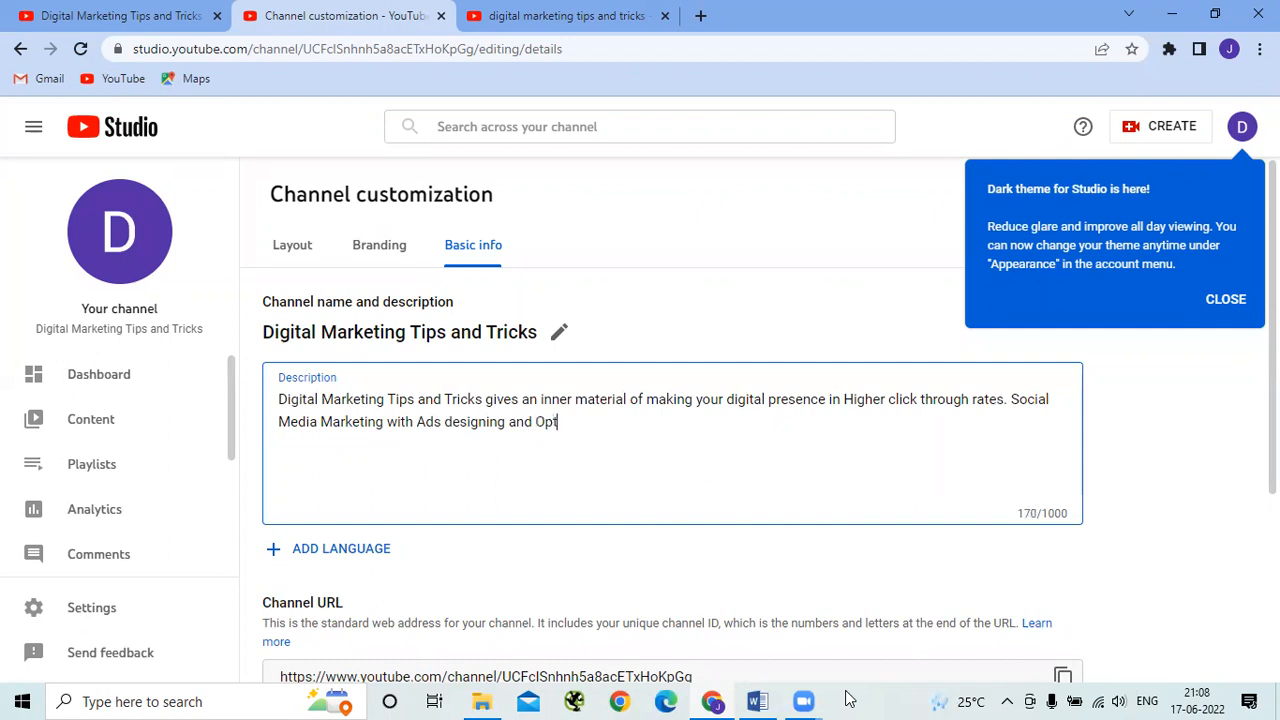
{"action": "type", "text": "mization."}
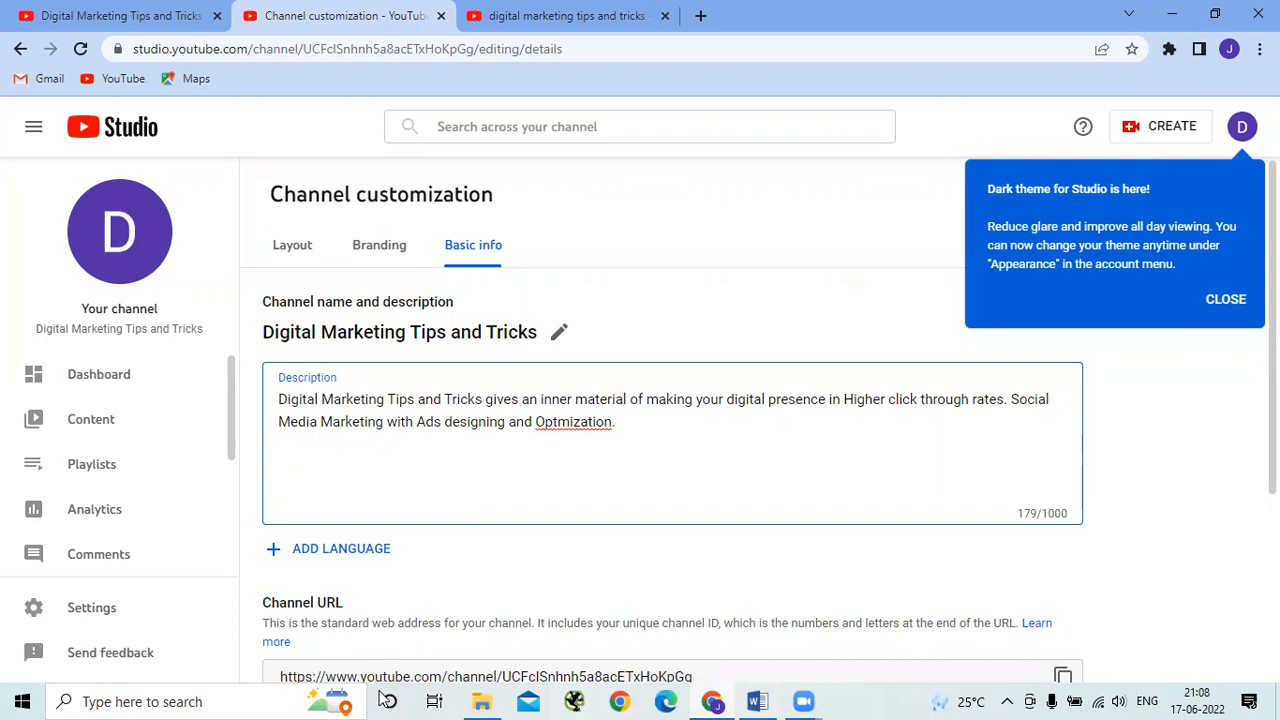
{"action": "left_click", "coordinate": [557, 428]}
{"action": "type", "text": "i"}
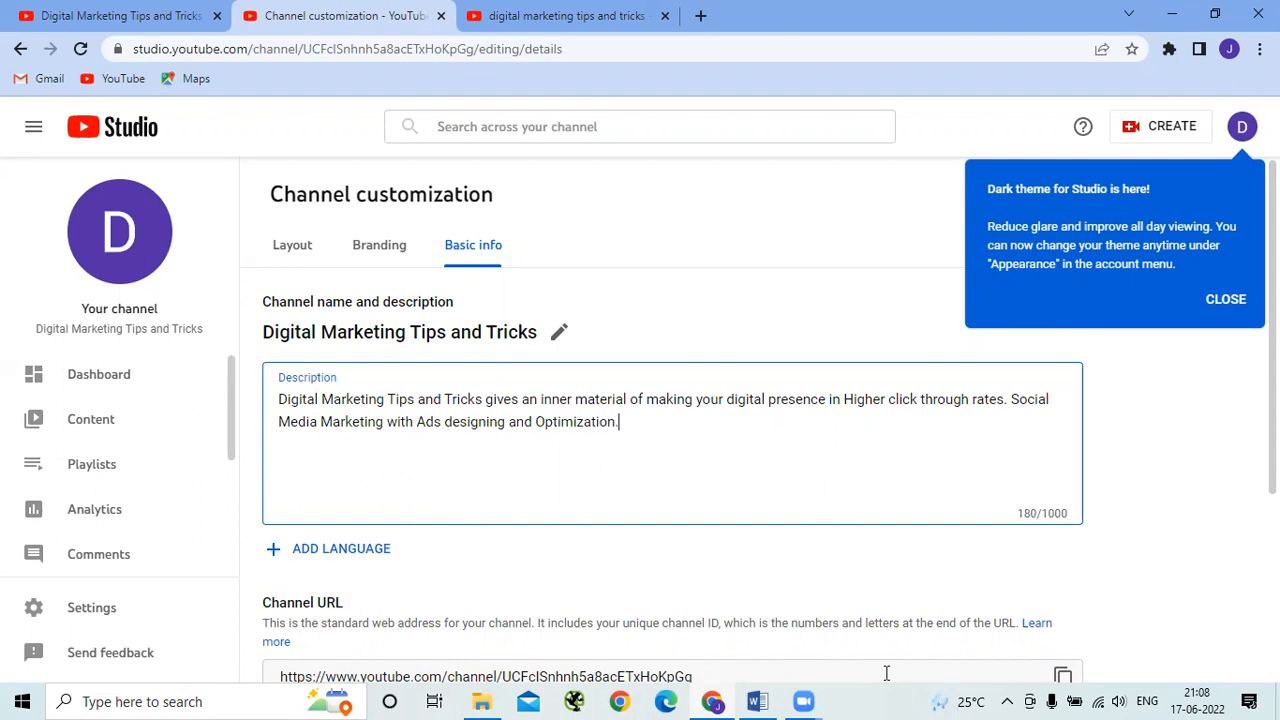
Step: Scroll down the Basic info page to the Links and Contact info sections
{"action": "scroll", "coordinate": [549, 464], "scroll_direction": "down", "scroll_amount": 1}
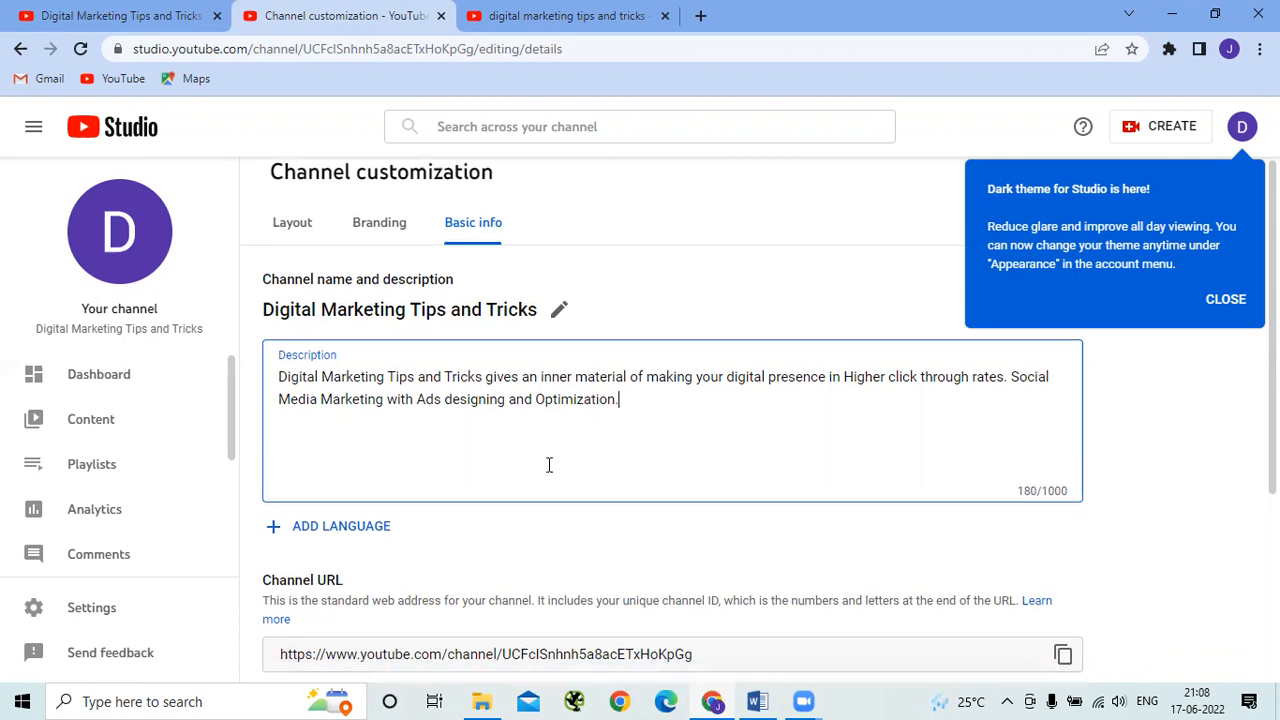
{"action": "scroll", "coordinate": [549, 464], "scroll_direction": "down", "scroll_amount": 3}
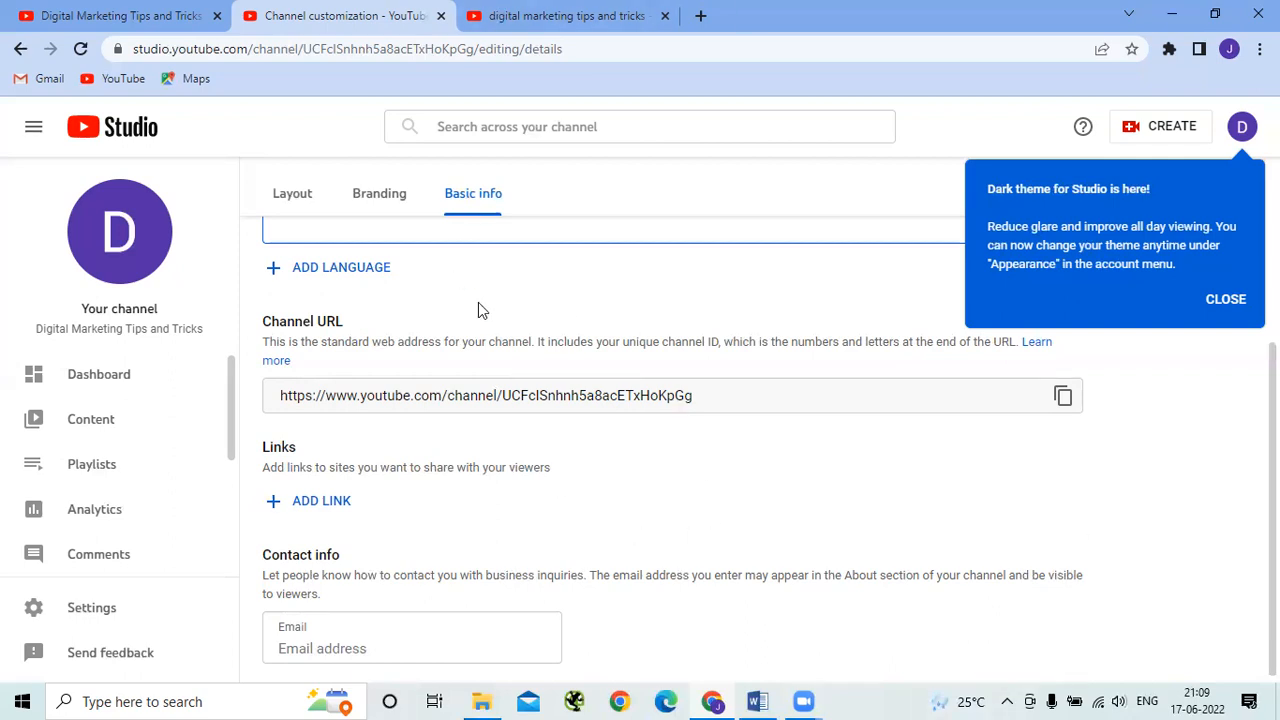
{"action": "scroll", "coordinate": [473, 432], "scroll_direction": "down", "scroll_amount": 1}
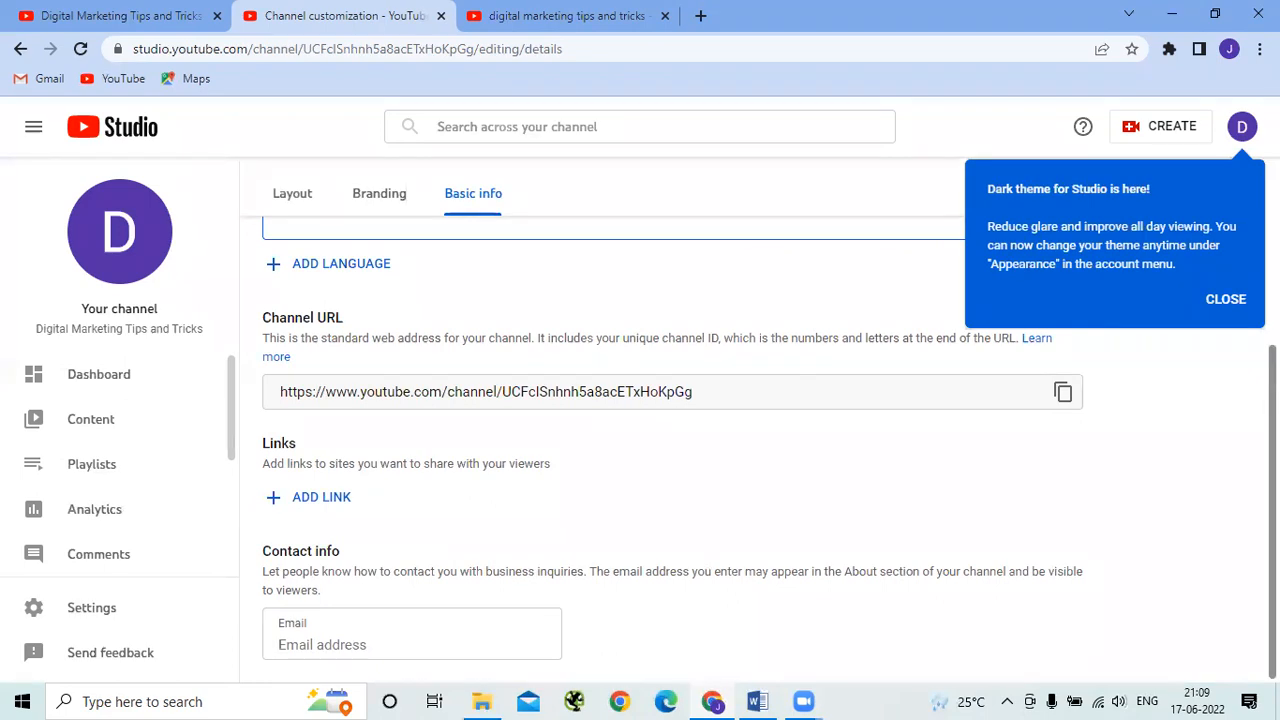
{"action": "left_click", "coordinate": [316, 507]}
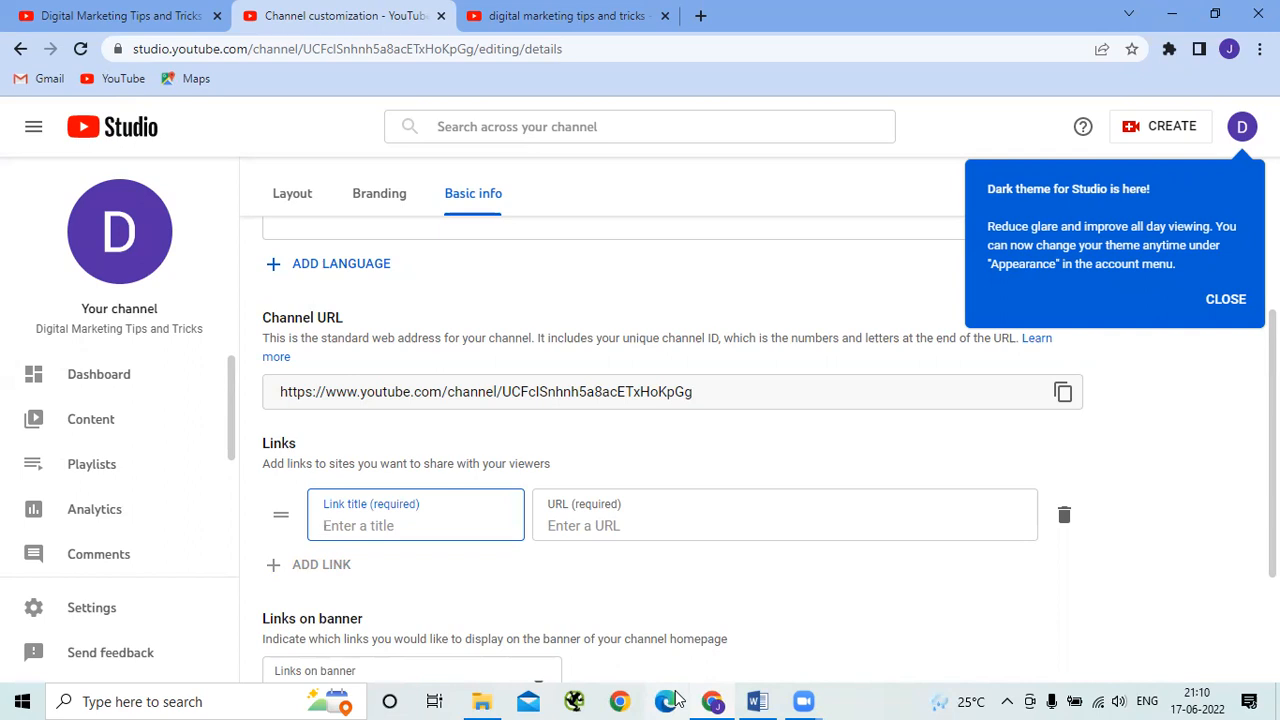
{"action": "type", "text": "Websiter"}
{"action": "key", "text": "BackSpace"}
{"action": "key", "text": "Tab"}
{"action": "type", "text": "www."}
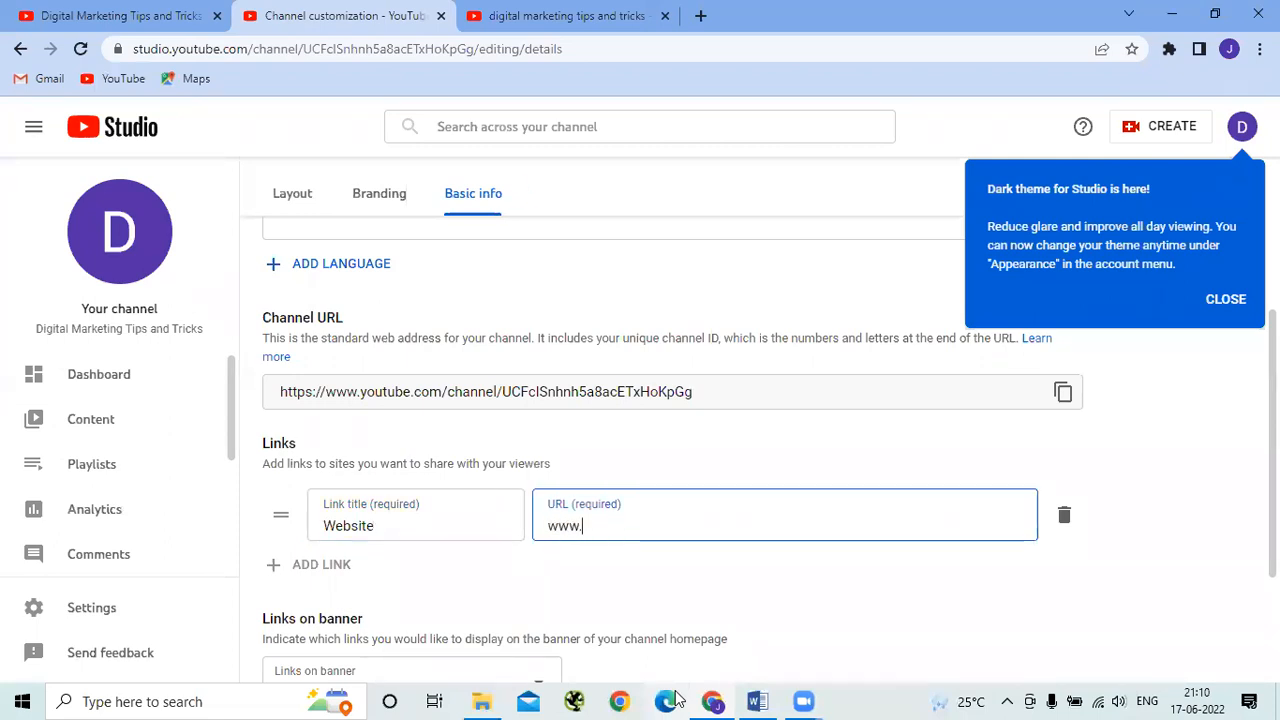
{"action": "type", "text": "nictcom"}
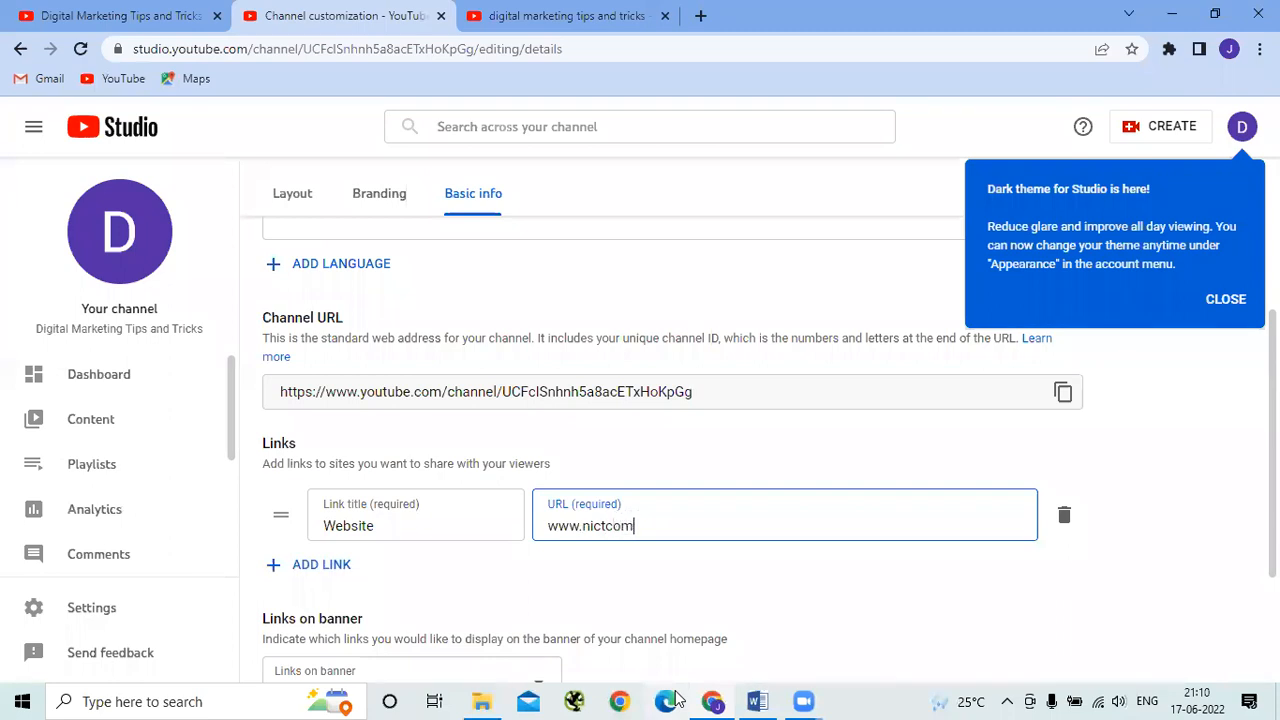
{"action": "type", "text": "putereducation.com"}
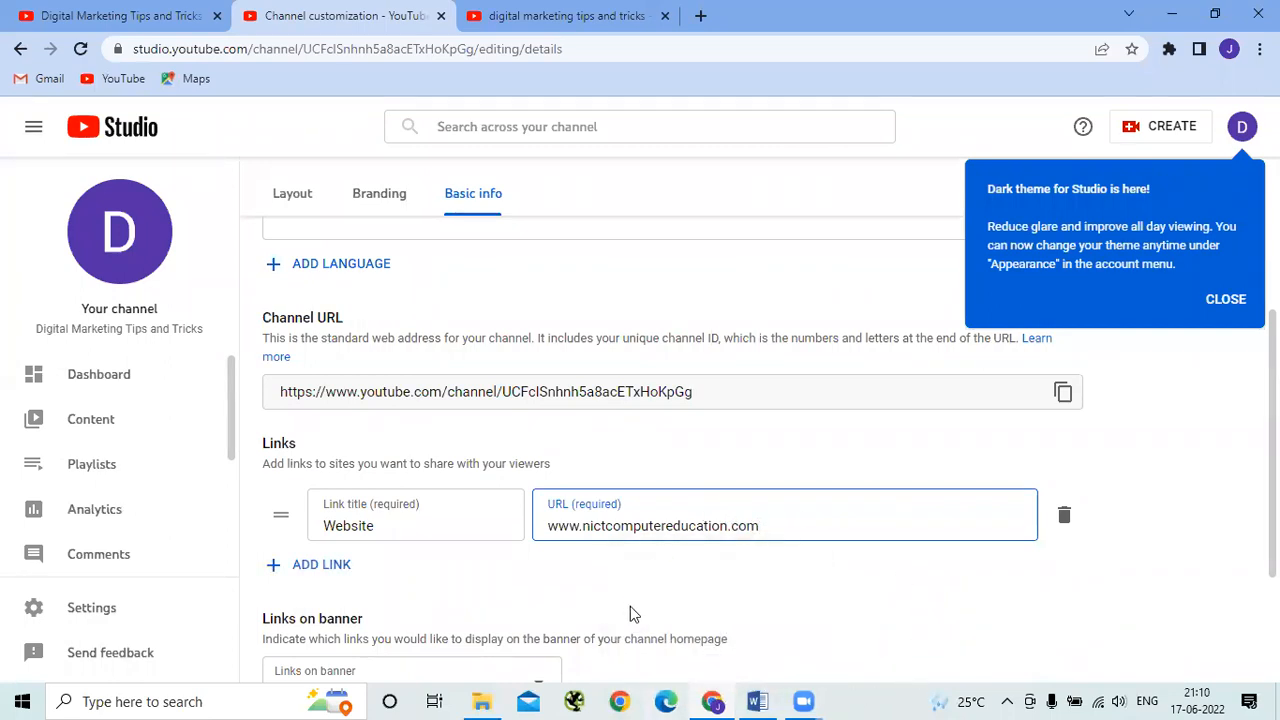
Step: Remove the extra empty link row so only the Website link remains
{"action": "left_click", "coordinate": [314, 566]}
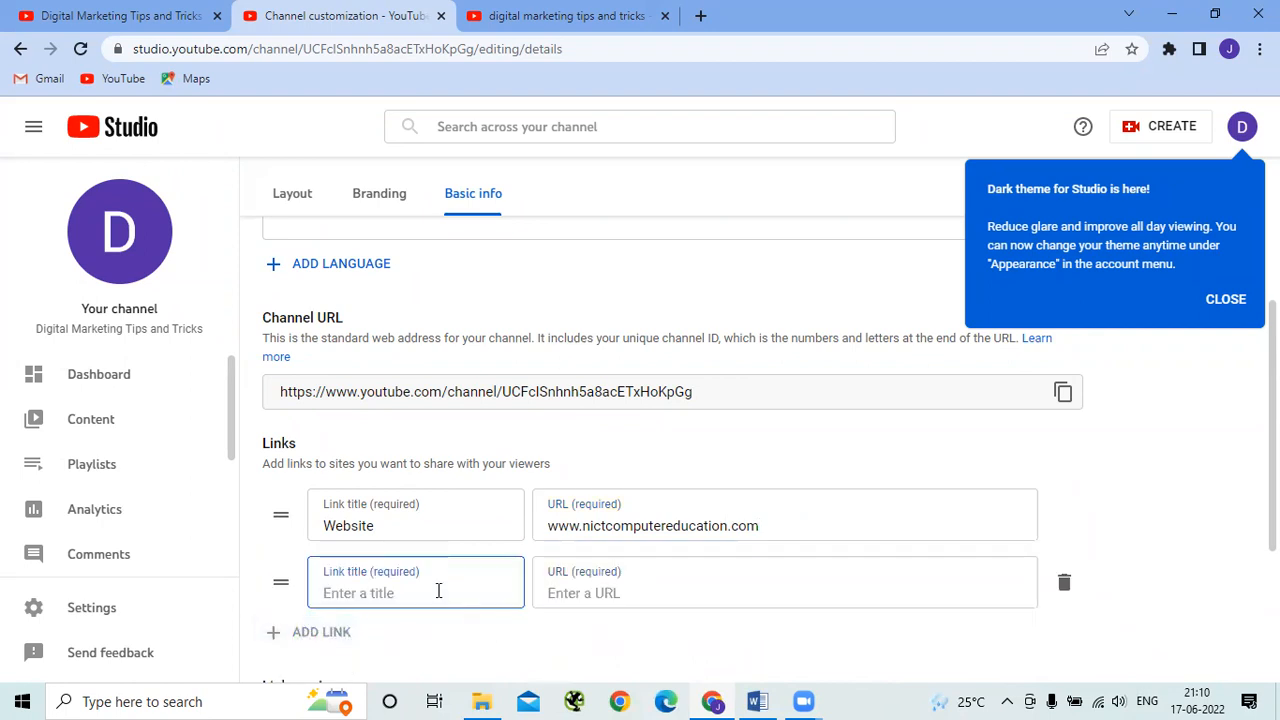
{"action": "scroll", "coordinate": [378, 600], "scroll_direction": "down", "scroll_amount": 1}
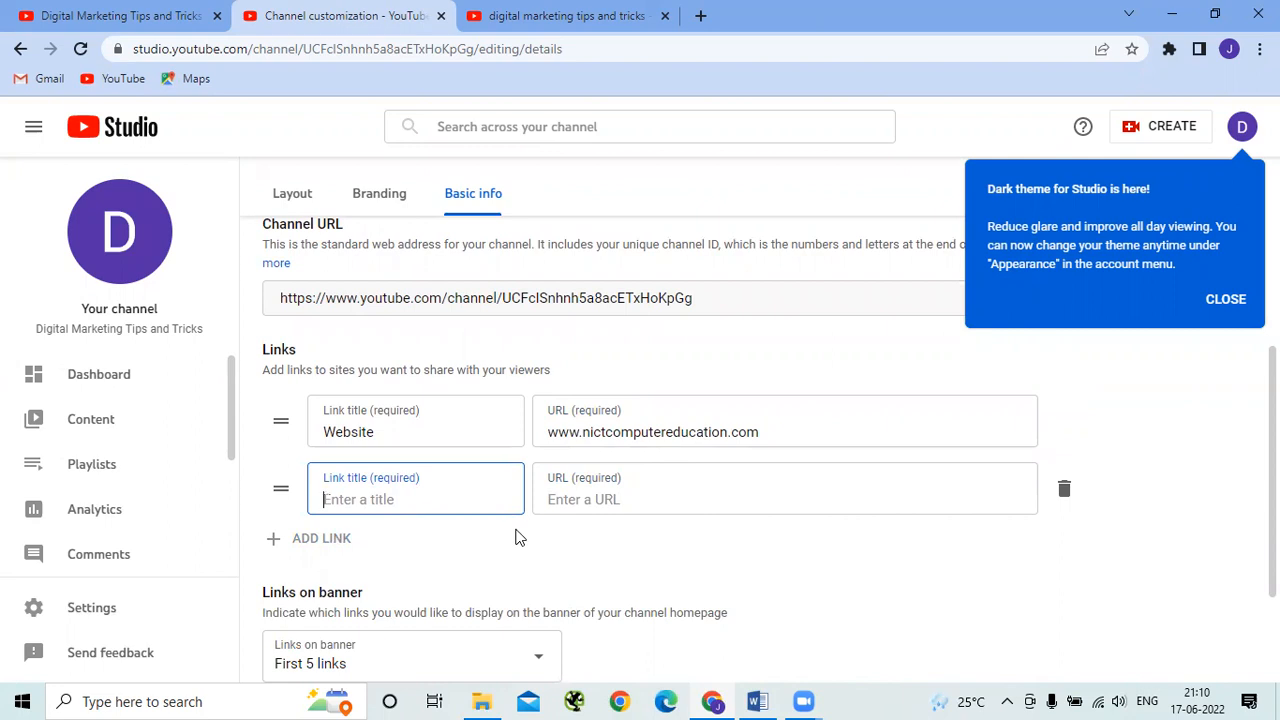
{"action": "left_click", "coordinate": [1063, 492]}
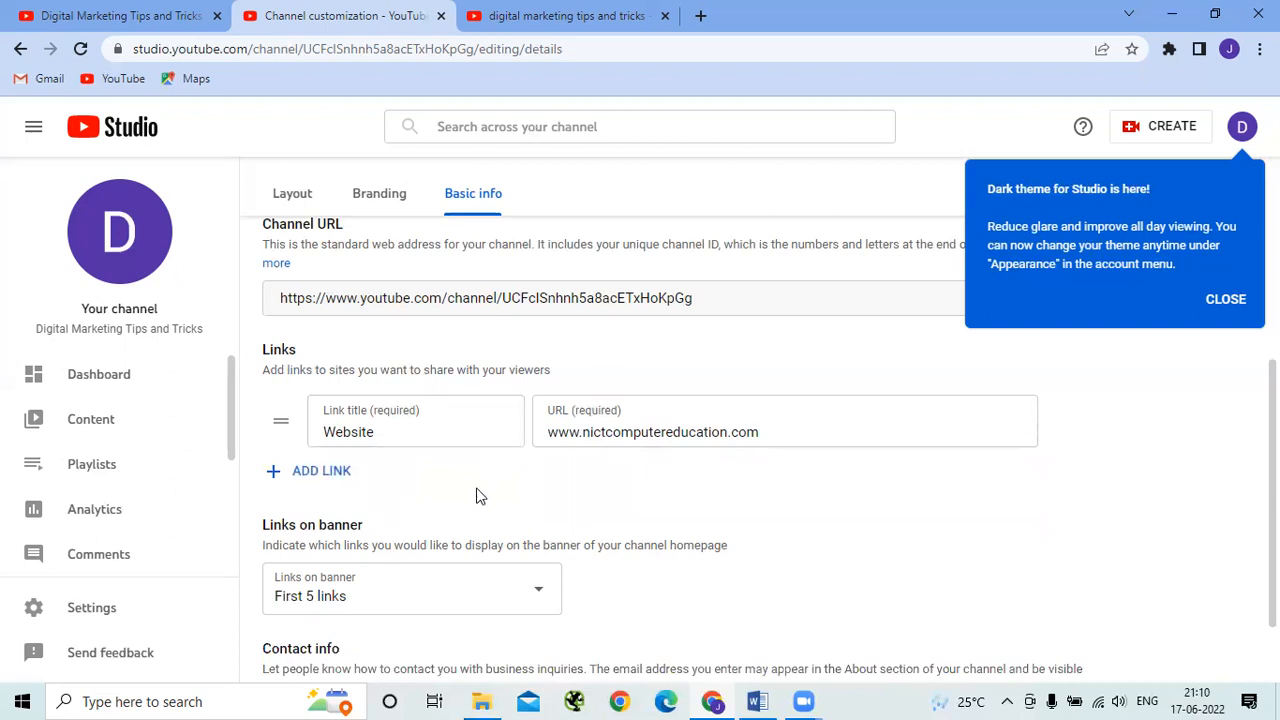
{"action": "scroll", "coordinate": [470, 525], "scroll_direction": "down", "scroll_amount": 1}
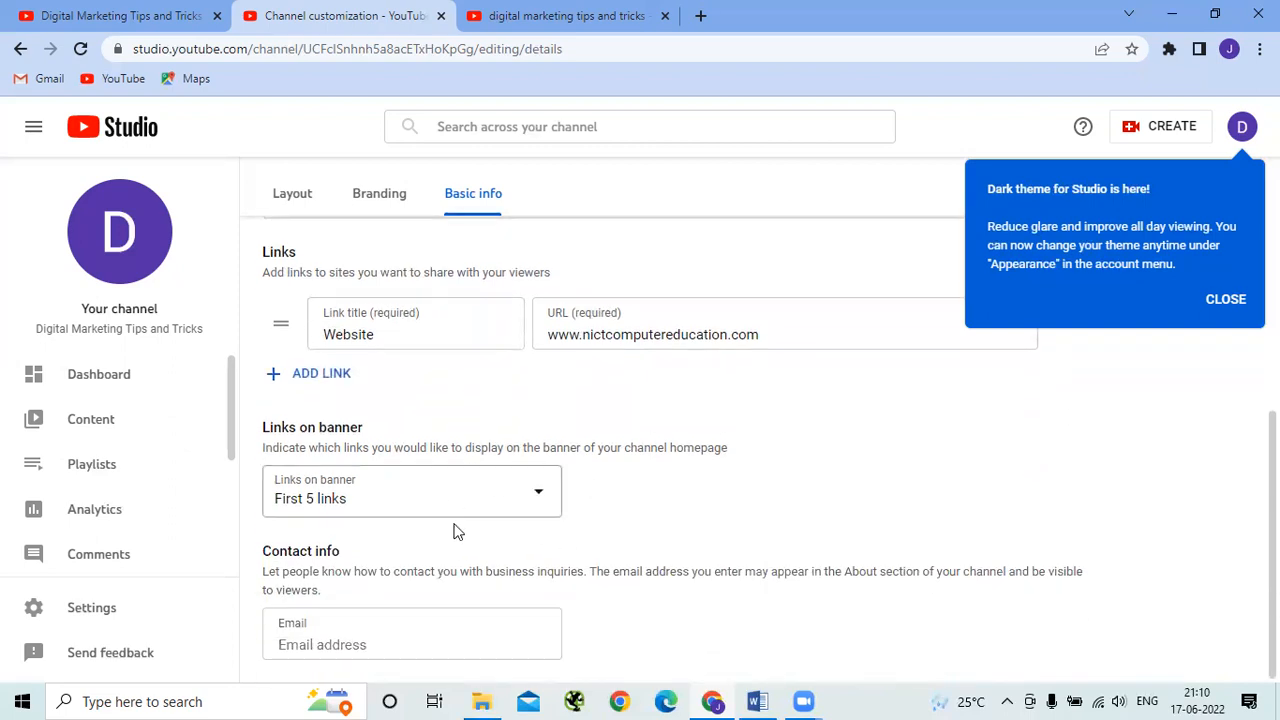
{"action": "left_click", "coordinate": [387, 645]}
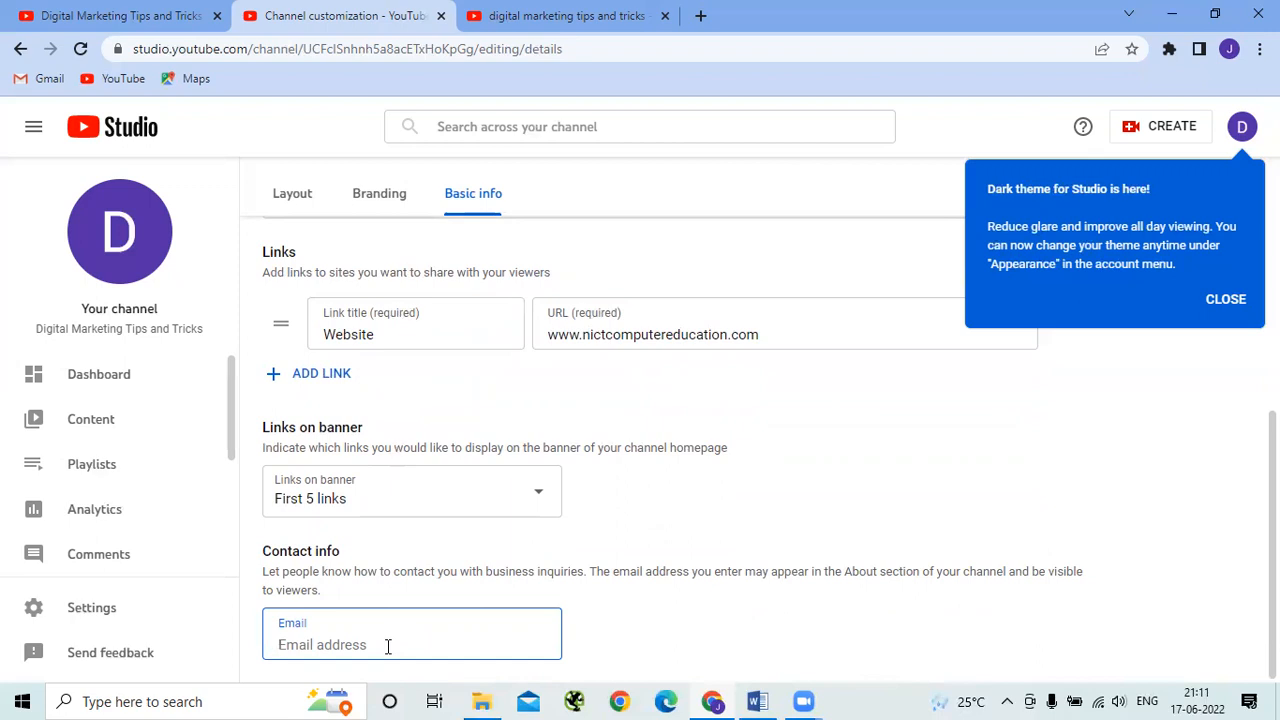
{"action": "scroll", "coordinate": [376, 575], "scroll_direction": "up", "scroll_amount": 1}
{"action": "scroll", "coordinate": [376, 575], "scroll_direction": "up", "scroll_amount": 4}
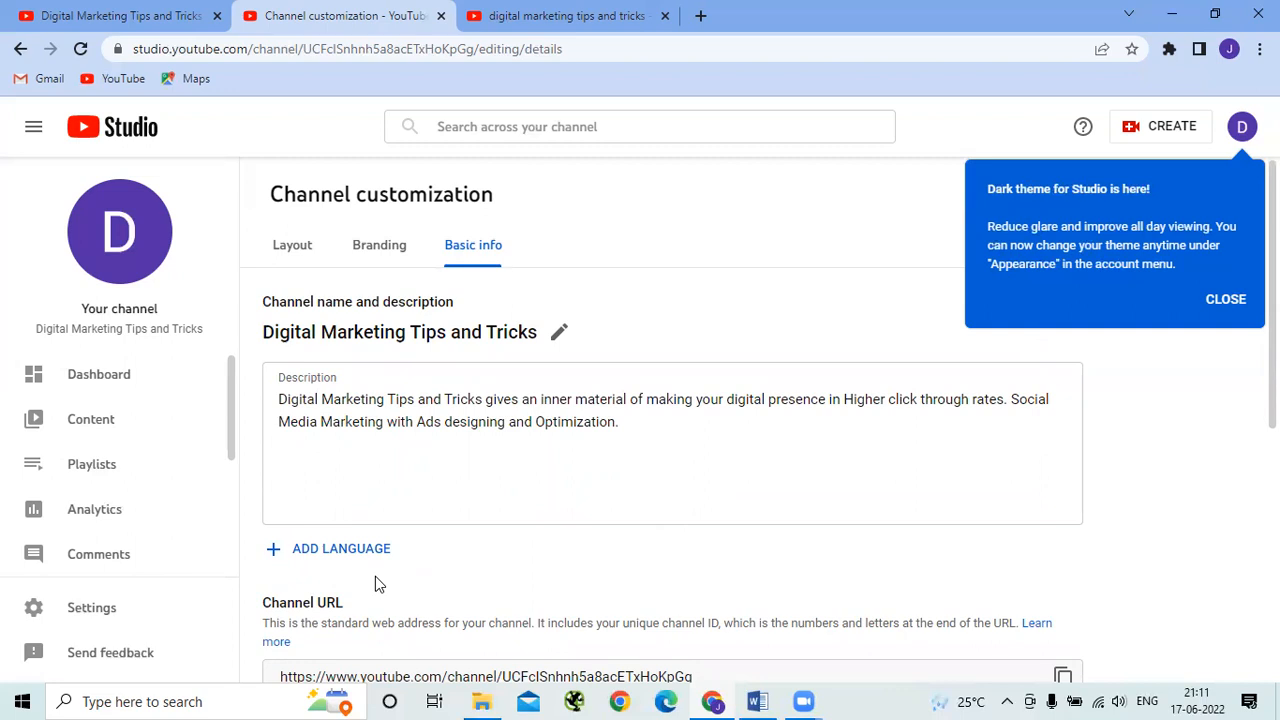
Step: Upload 'LR (1)' from Downloads as the channel profile picture and accept the crop
{"action": "left_click", "coordinate": [378, 250]}
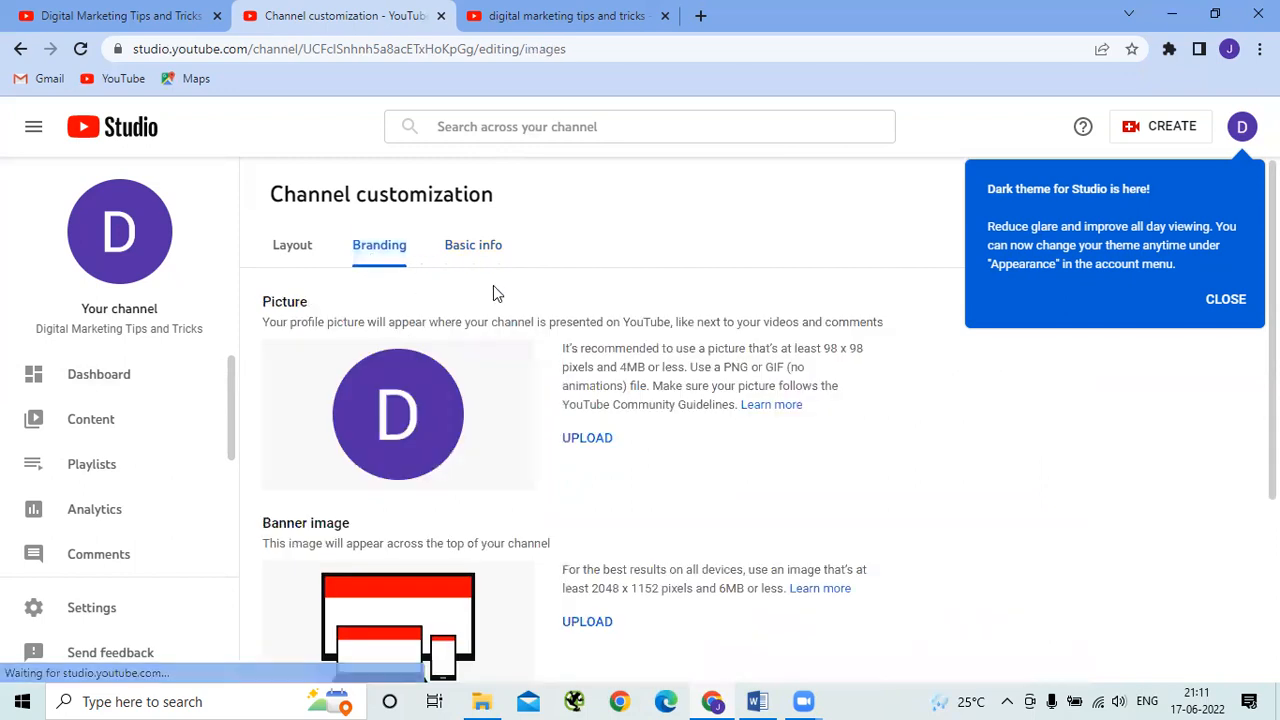
{"action": "left_click", "coordinate": [1224, 298]}
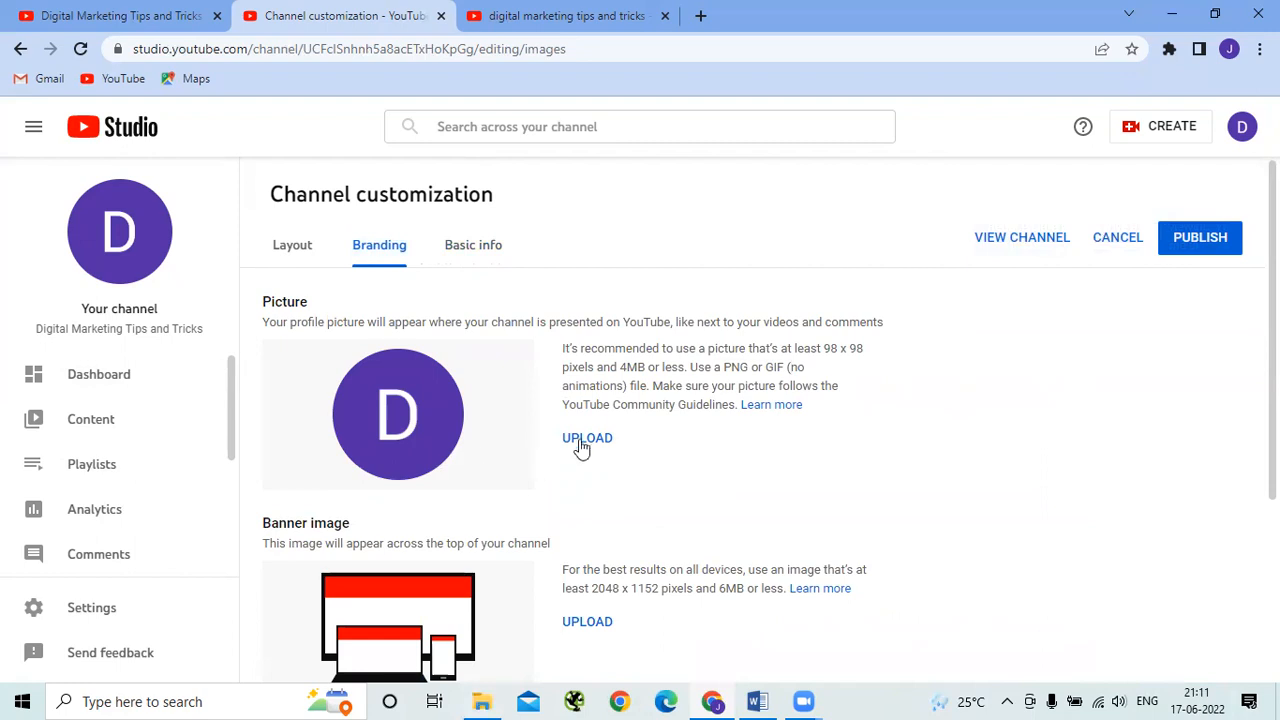
{"action": "mouse_move", "coordinate": [766, 698]}
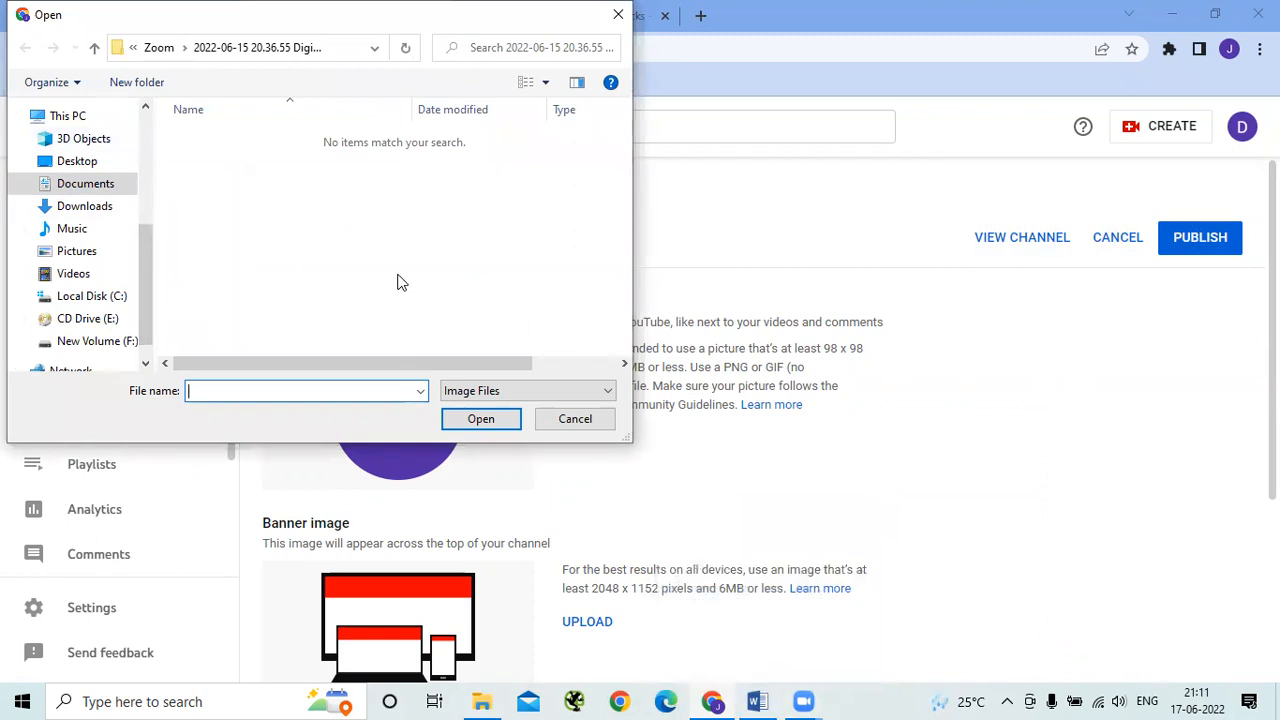
{"action": "left_click", "coordinate": [101, 206]}
{"action": "scroll", "coordinate": [309, 246], "scroll_direction": "down", "scroll_amount": 5}
{"action": "scroll", "coordinate": [296, 223], "scroll_direction": "up", "scroll_amount": 2}
{"action": "left_click", "coordinate": [205, 272]}
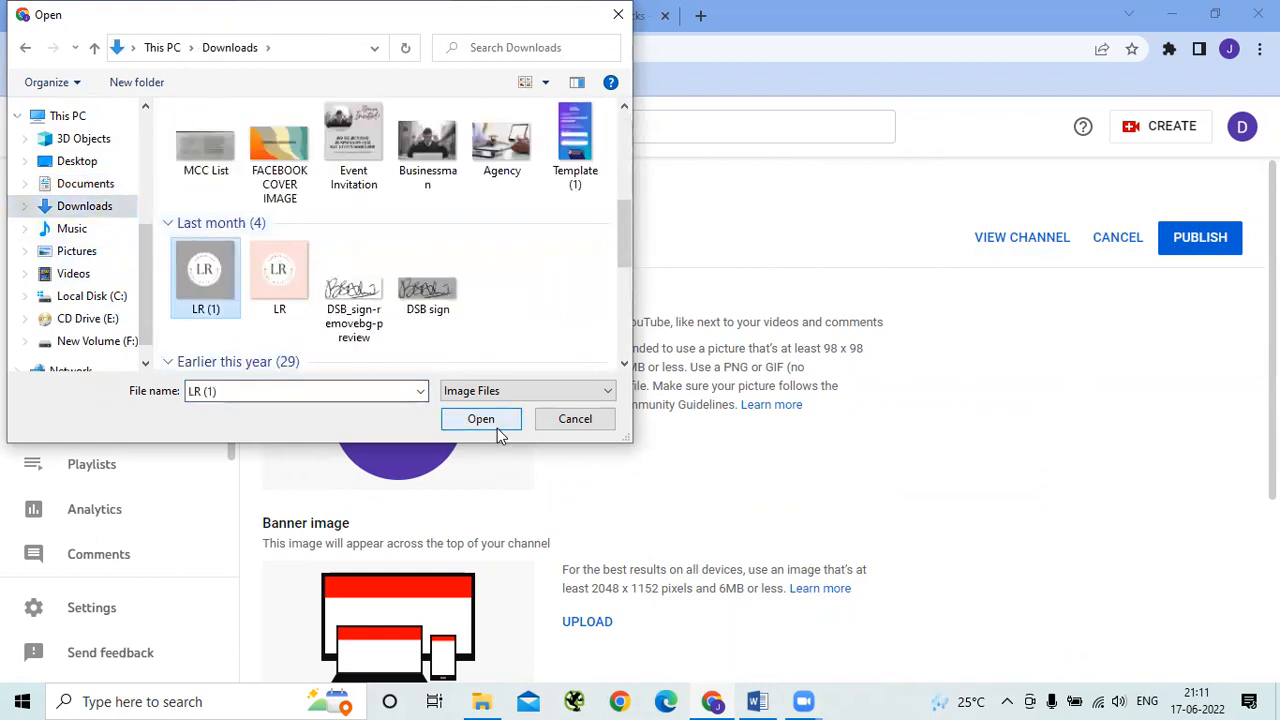
{"action": "left_click", "coordinate": [482, 419]}
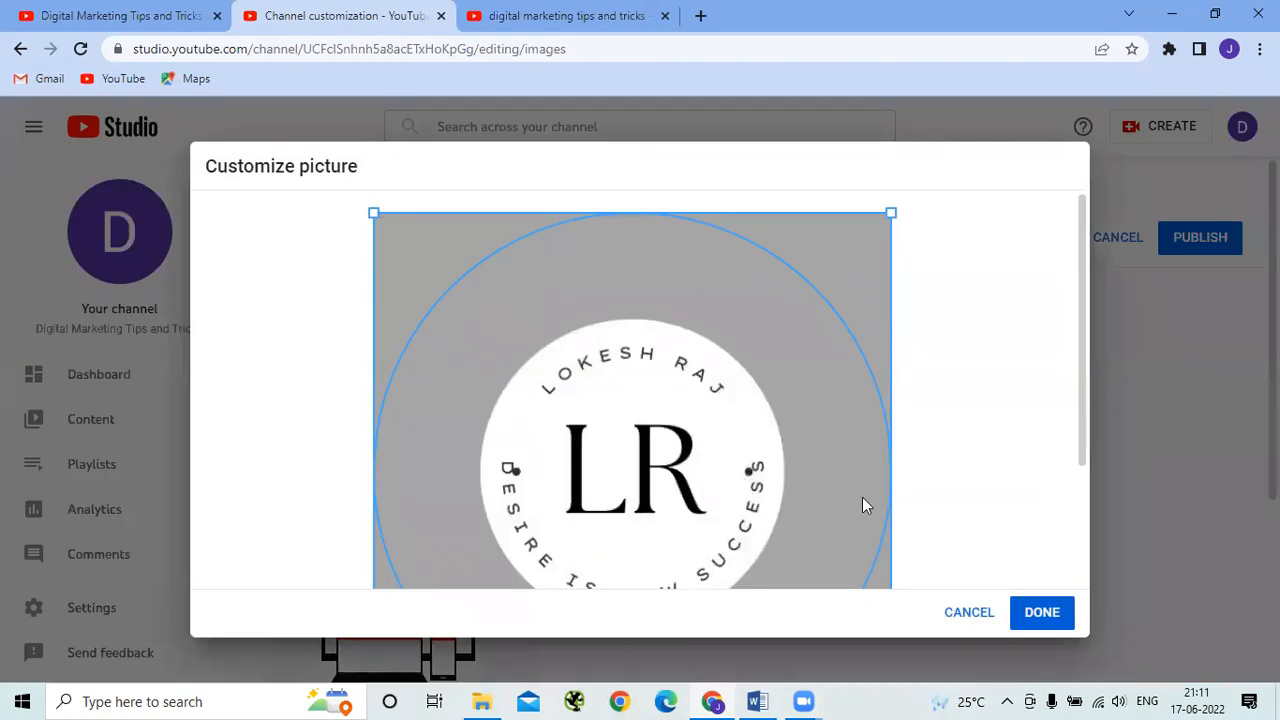
{"action": "left_click", "coordinate": [1040, 612]}
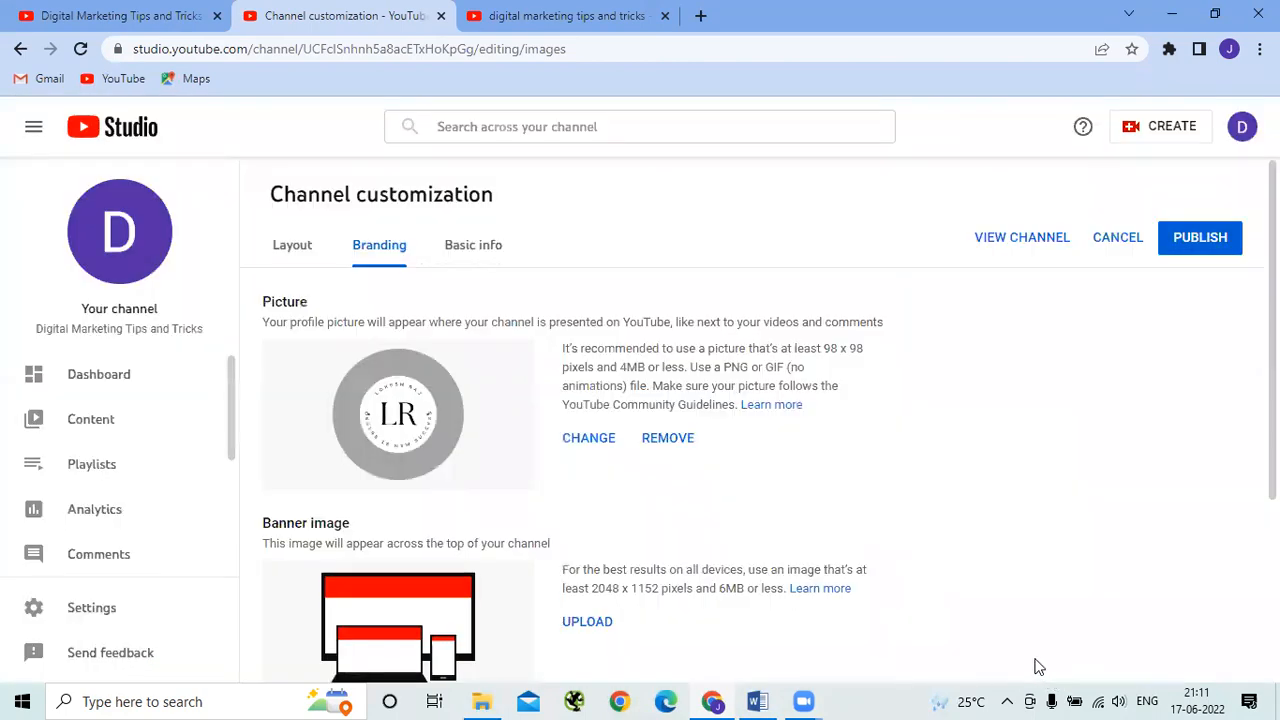
{"action": "scroll", "coordinate": [425, 395], "scroll_direction": "down", "scroll_amount": 3}
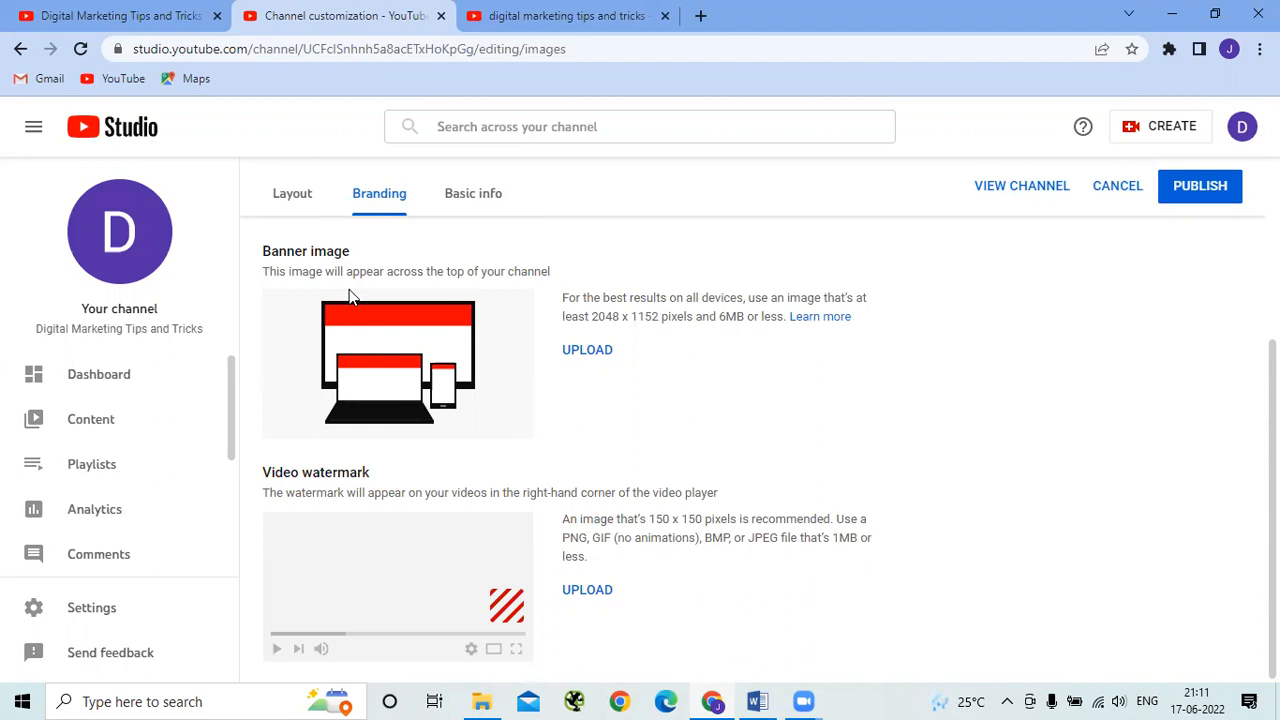
Step: Open canva.com in a new Chrome tab
{"action": "left_click", "coordinate": [702, 18]}
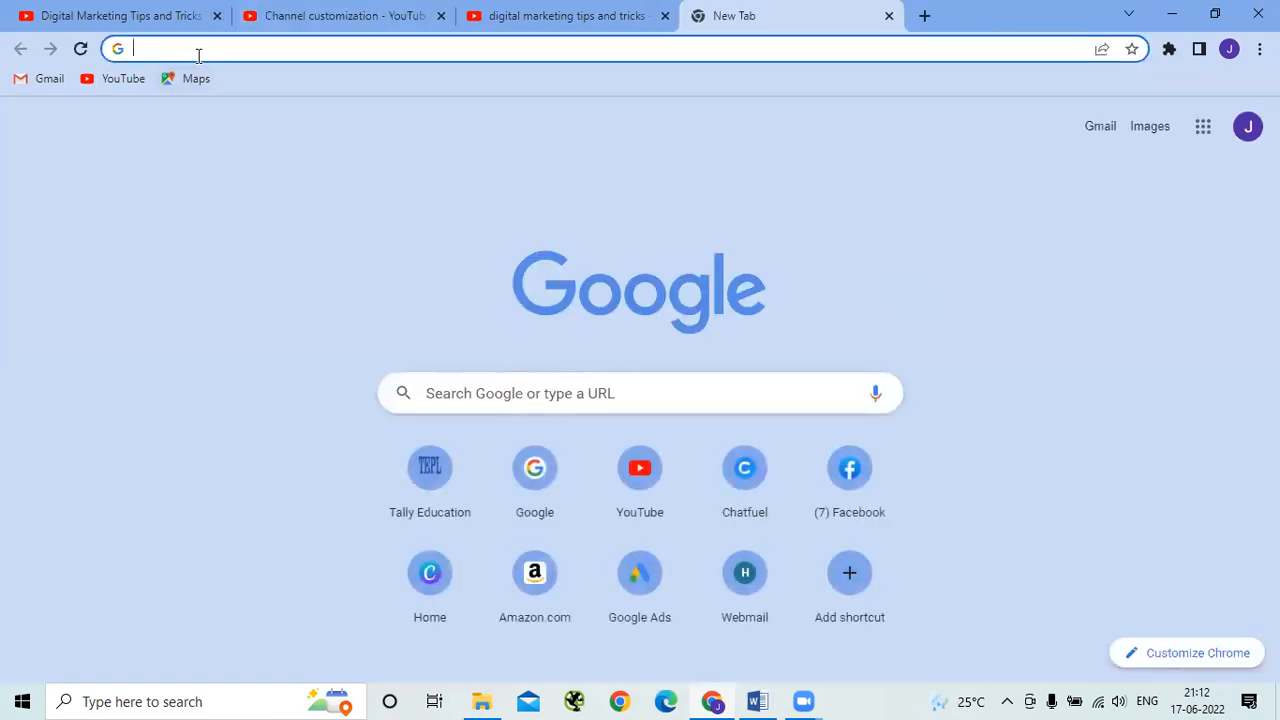
{"action": "type", "text": "ca"}
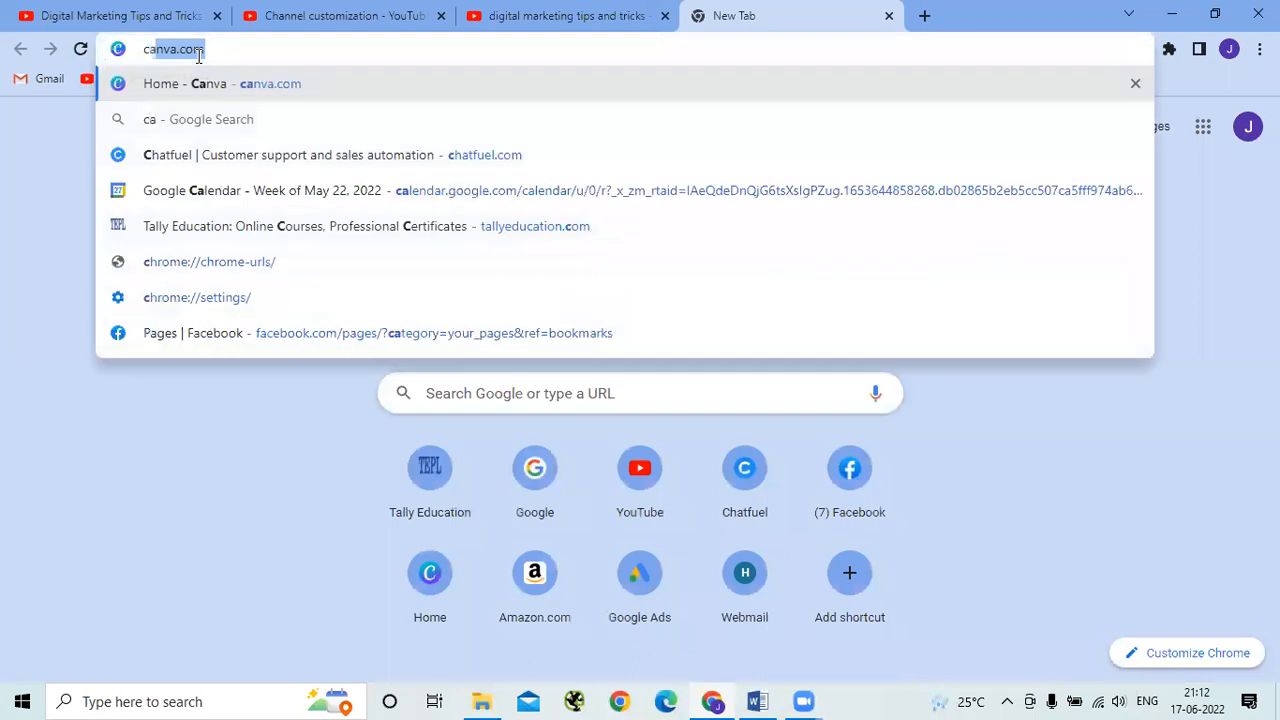
{"action": "type", "text": "nva.com"}
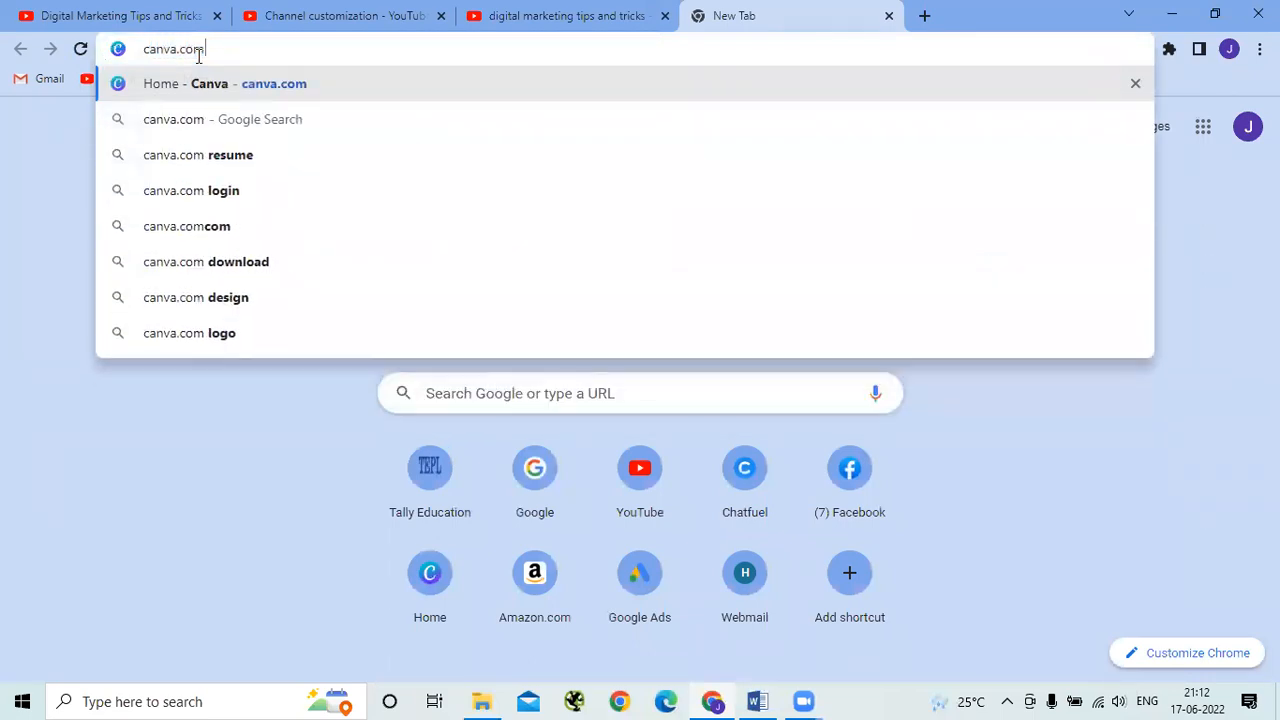
{"action": "key", "text": "Return"}
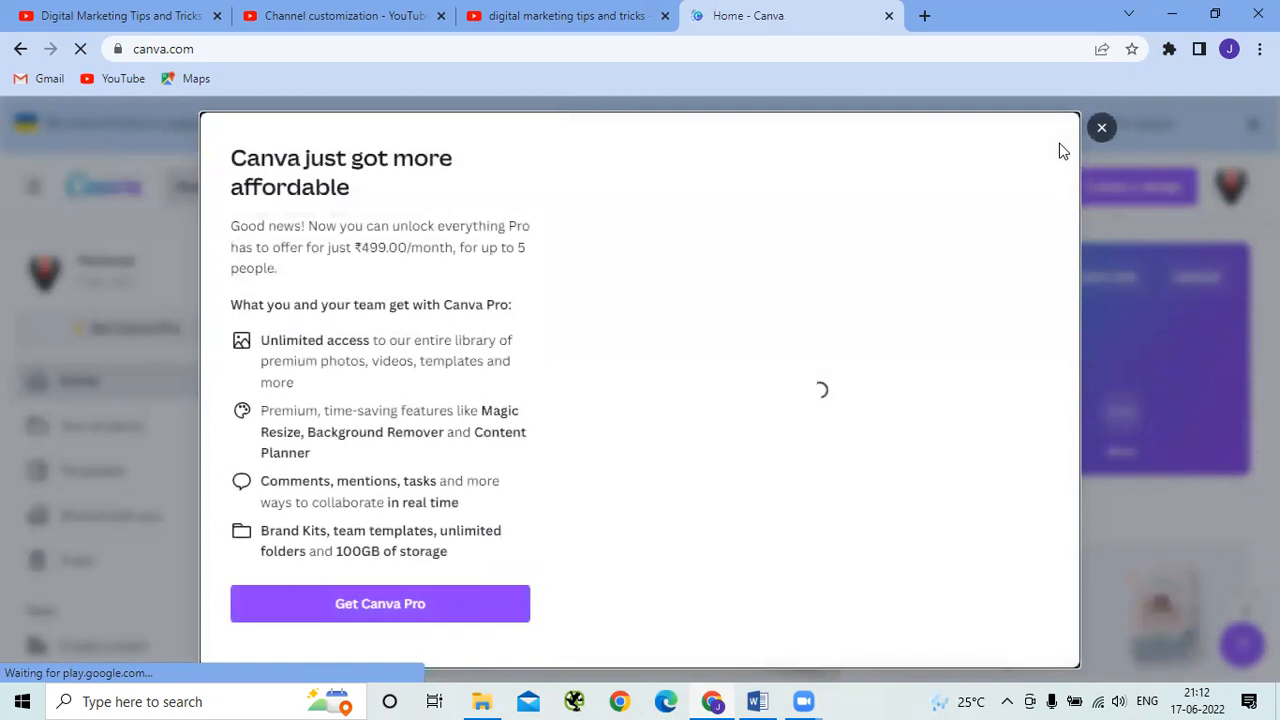
Step: Search Canva for 'youtube channel art' and open the Beige Grey Blogger YouTube Channel Art template
{"action": "left_click", "coordinate": [1111, 212]}
{"action": "left_click", "coordinate": [582, 349]}
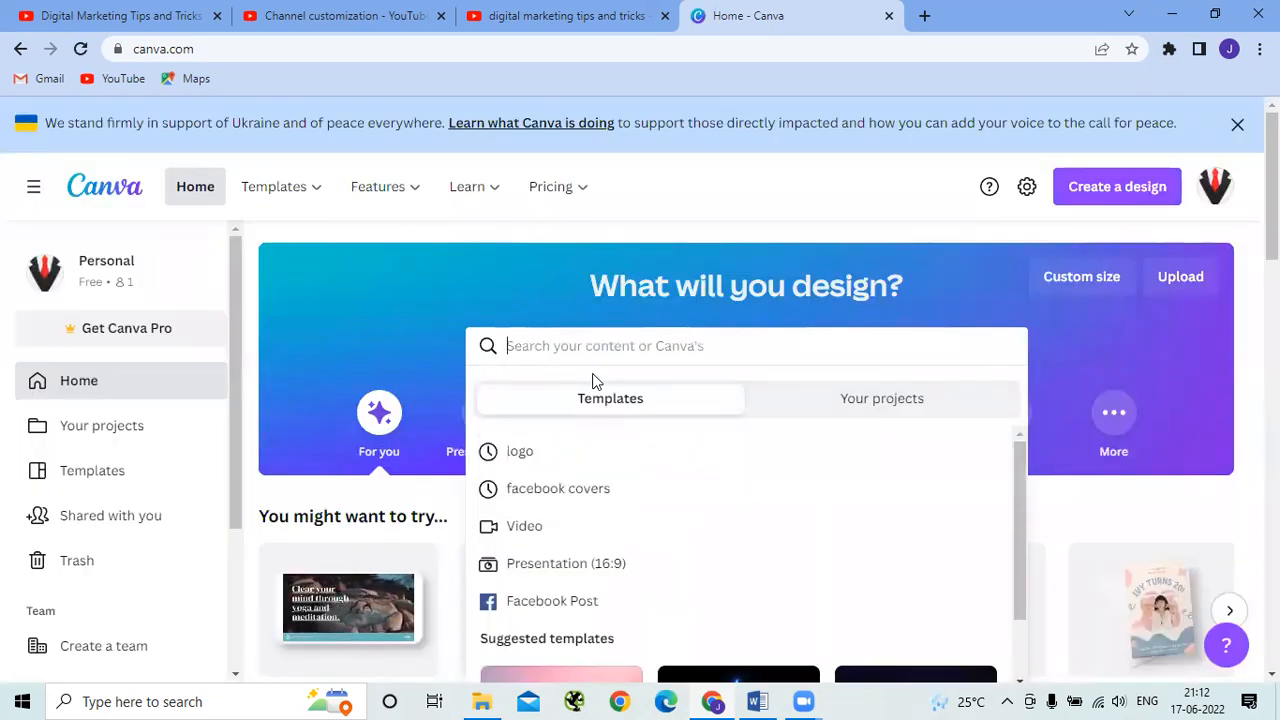
{"action": "type", "text": "youtube channel art"}
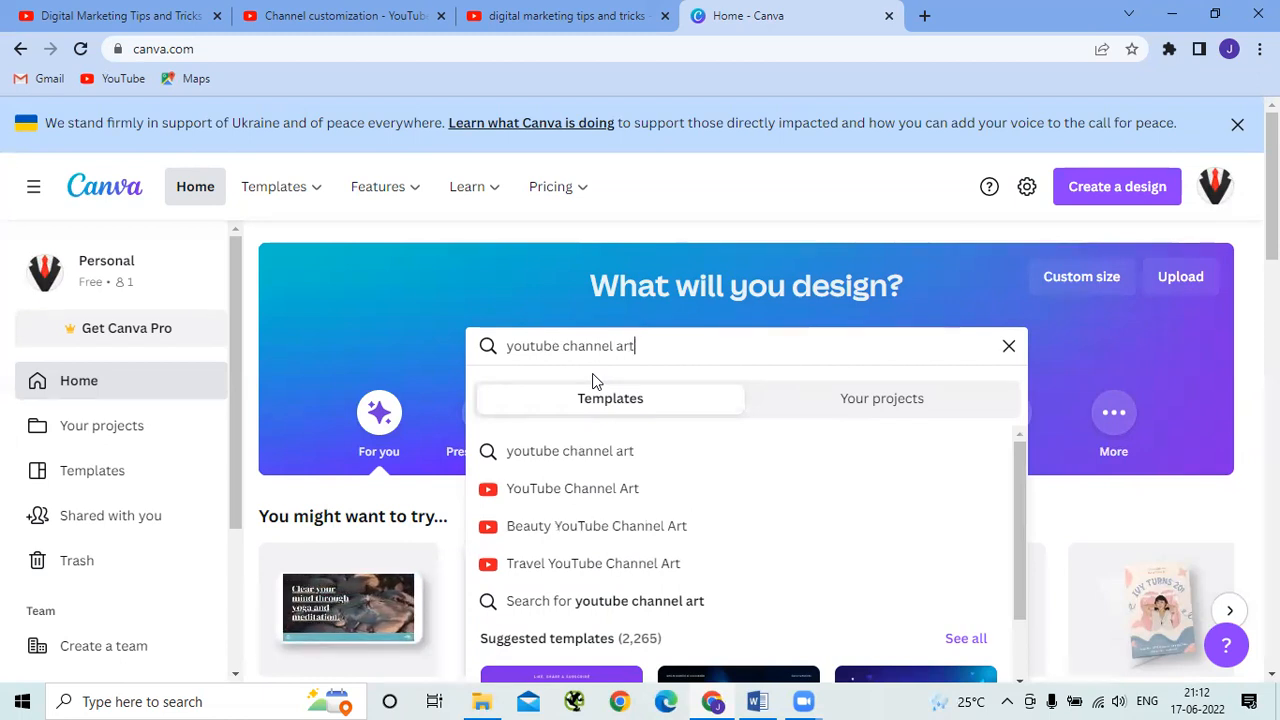
{"action": "key", "text": "Return"}
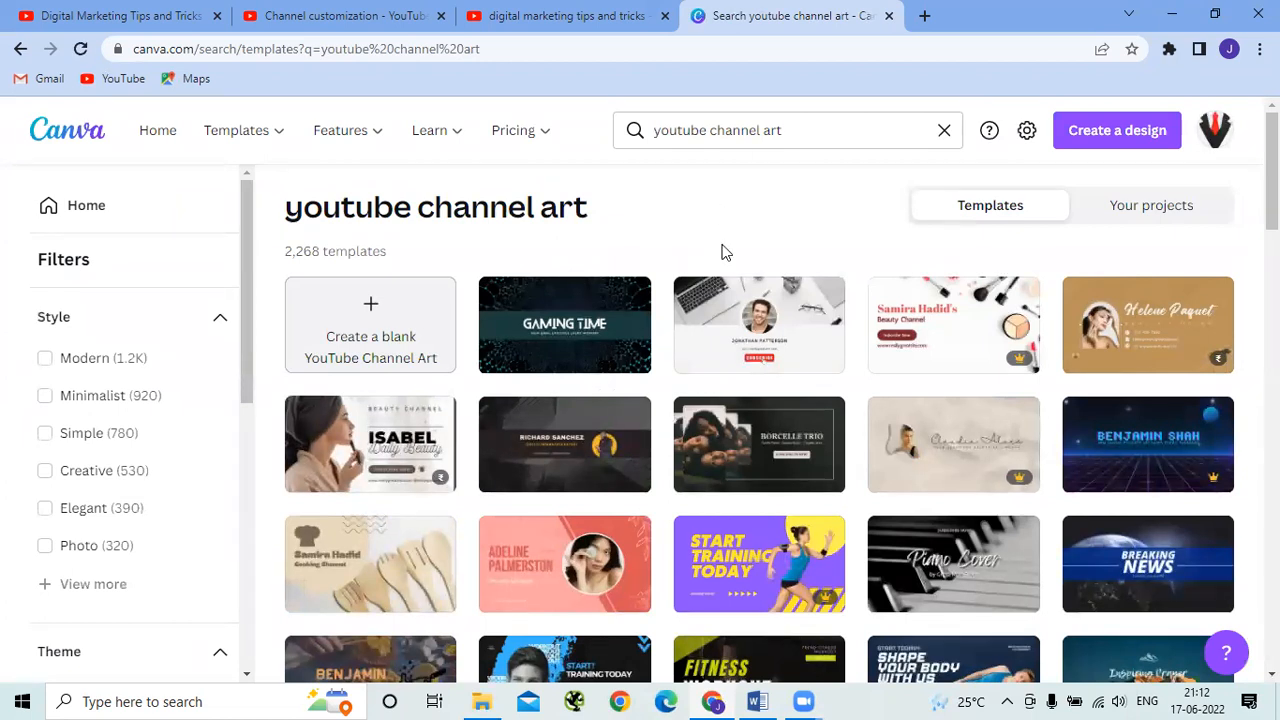
{"action": "left_click", "coordinate": [735, 350]}
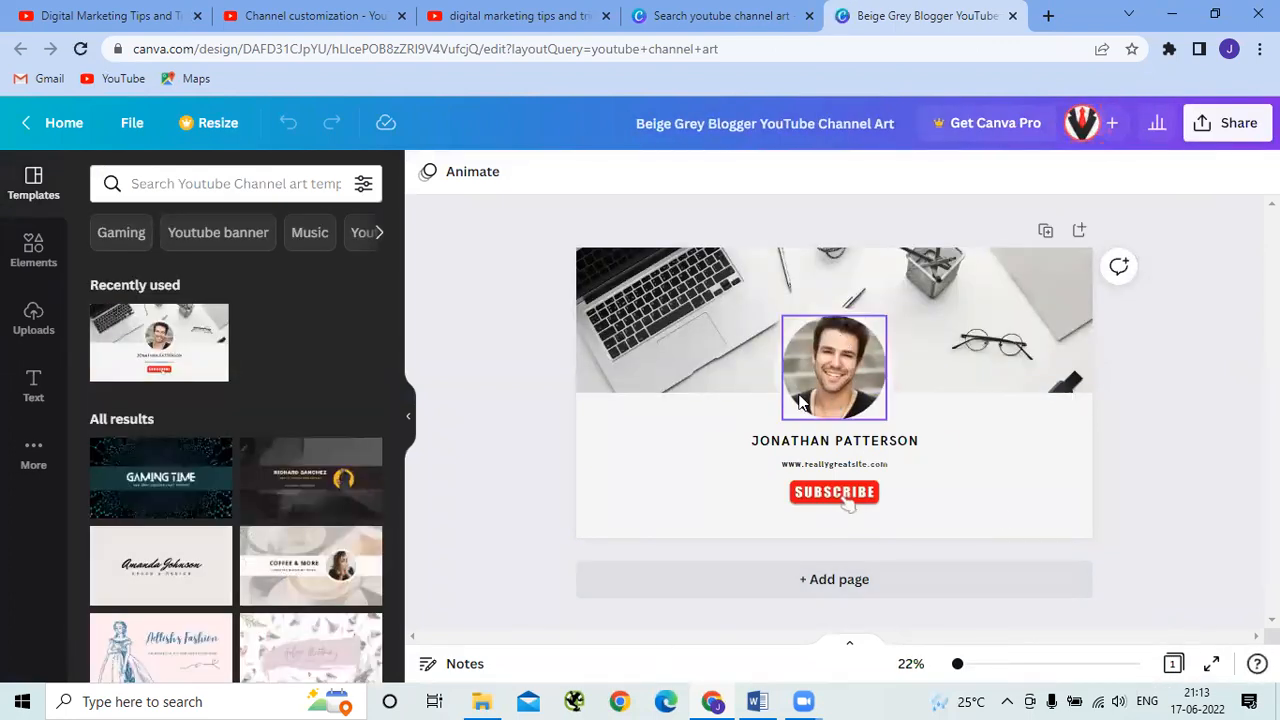
Step: Delete the profile photo from the banner's circular frame
{"action": "left_click", "coordinate": [840, 392]}
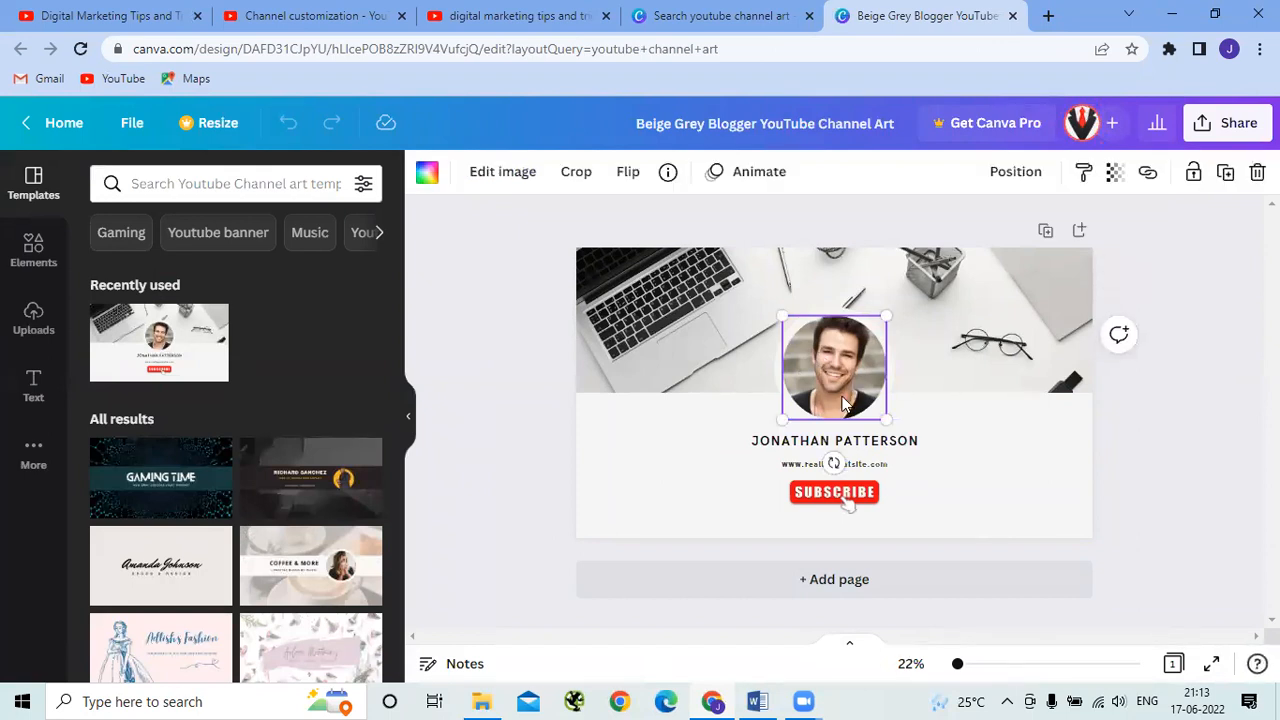
{"action": "key", "text": "Delete"}
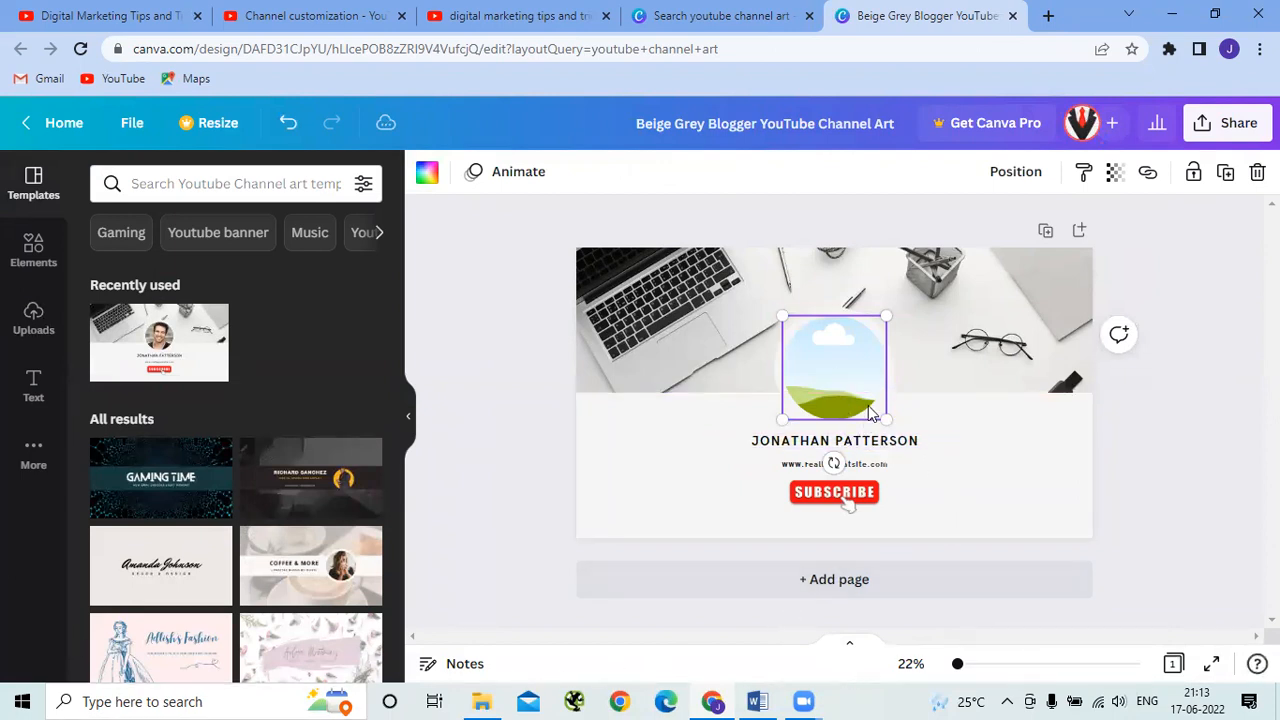
{"action": "key", "text": "Delete"}
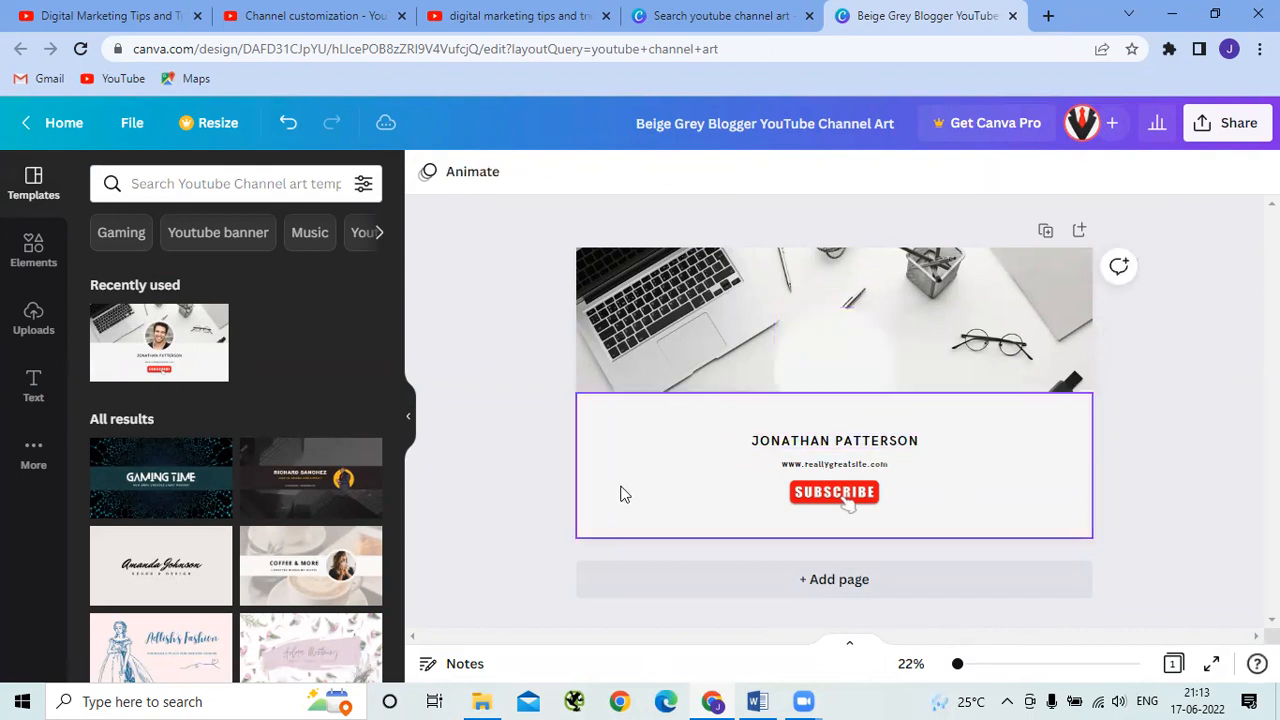
{"action": "left_click", "coordinate": [708, 498]}
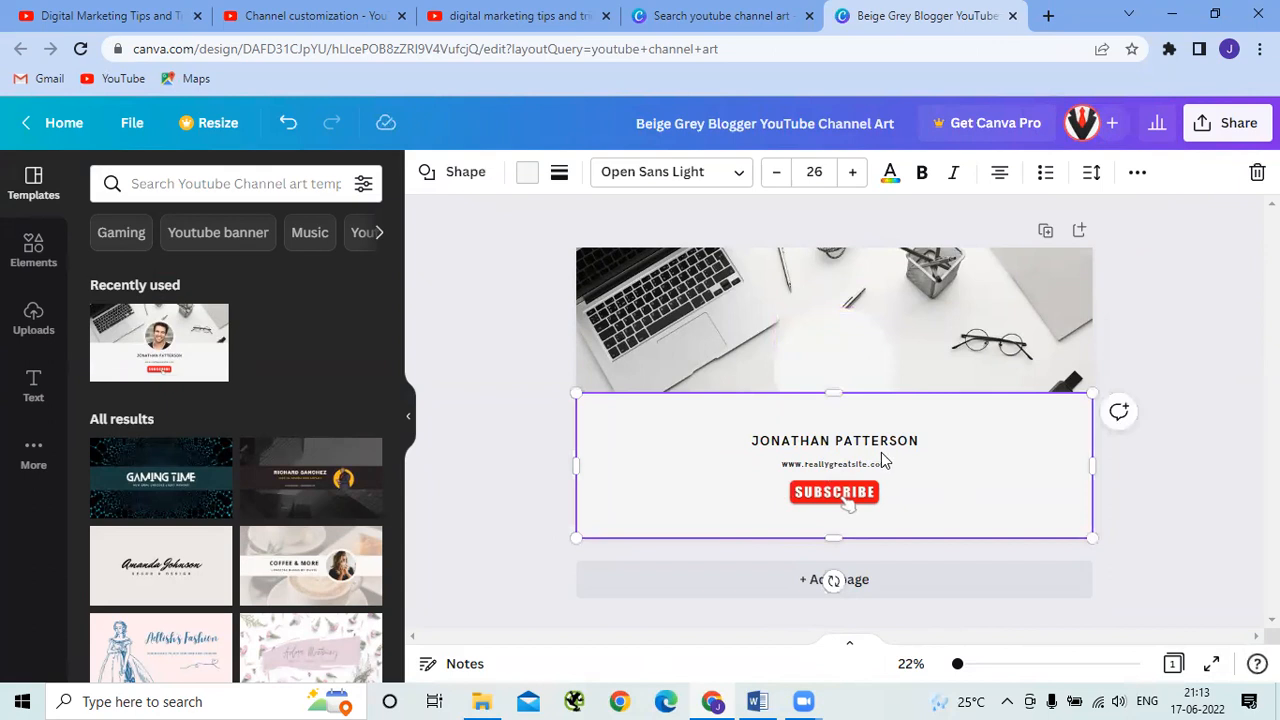
Step: Change the headline to a first name plus 'DIGITAL MARKETING TIPS AND TRICKS' and move it up
{"action": "left_click", "coordinate": [886, 449]}
{"action": "left_click", "coordinate": [912, 443]}
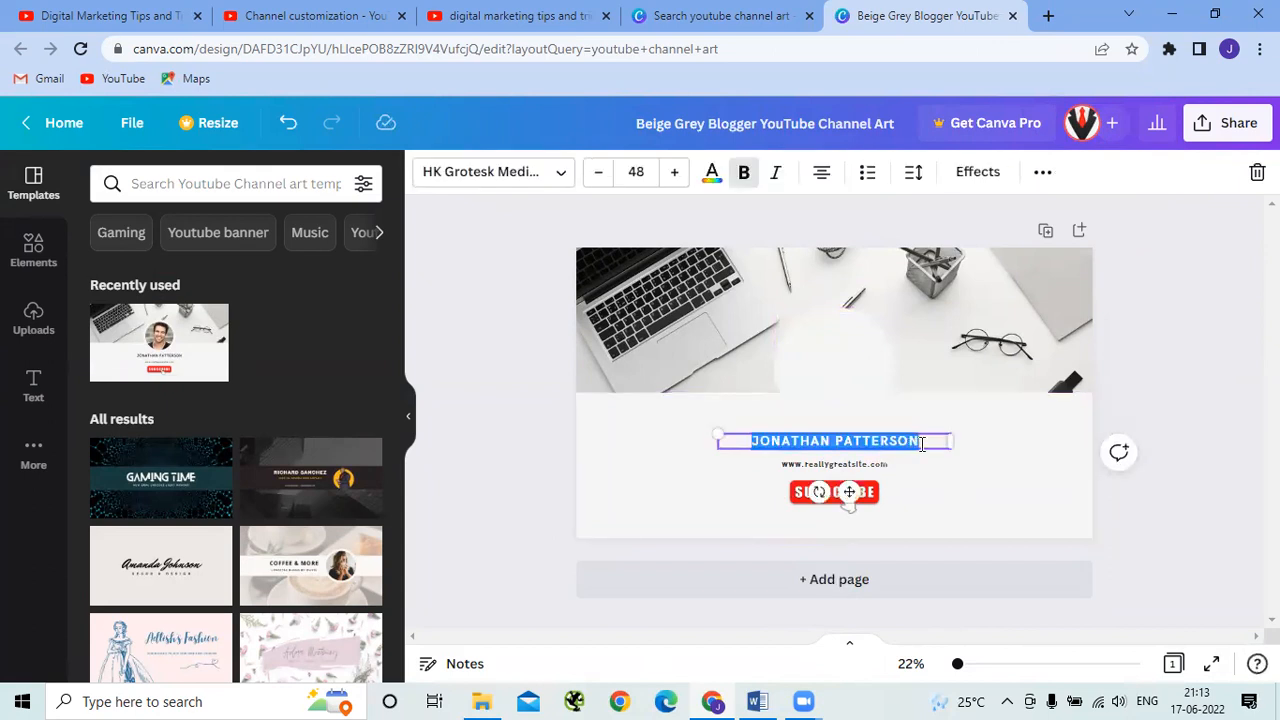
{"action": "key", "text": "BackSpace"}
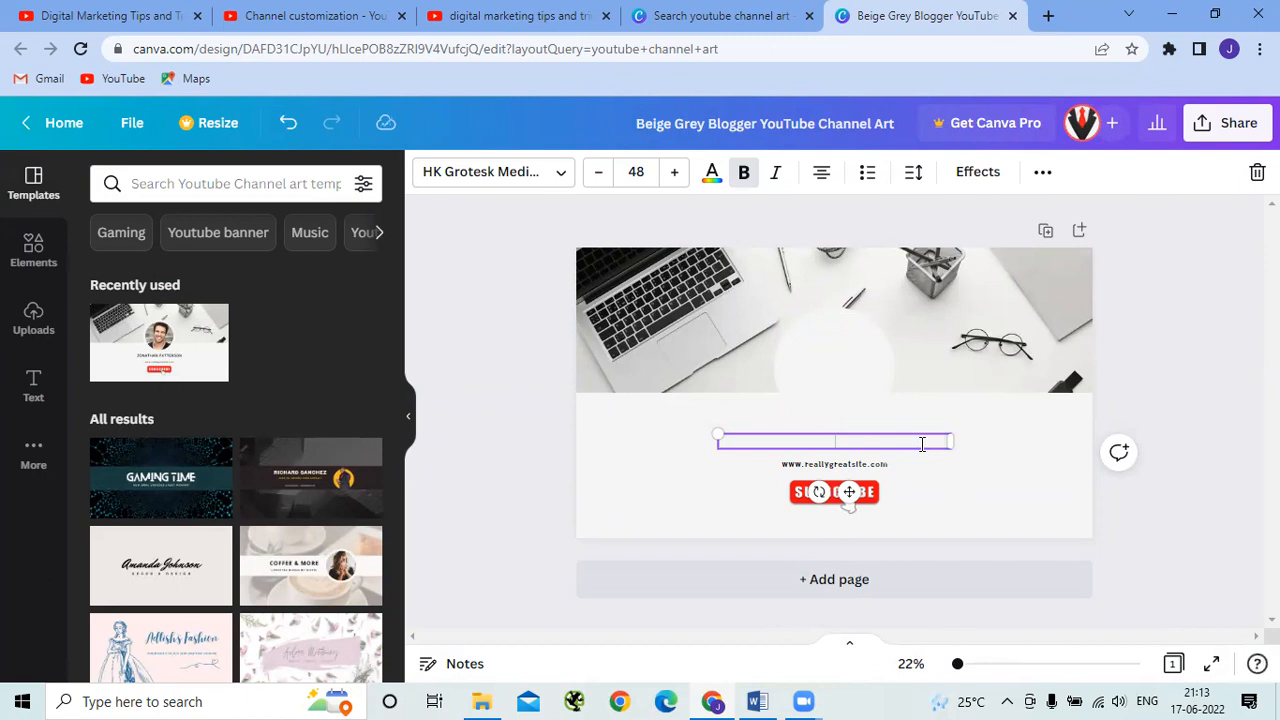
{"action": "type", "text": "LOKESH DIGITAL MARKET"}
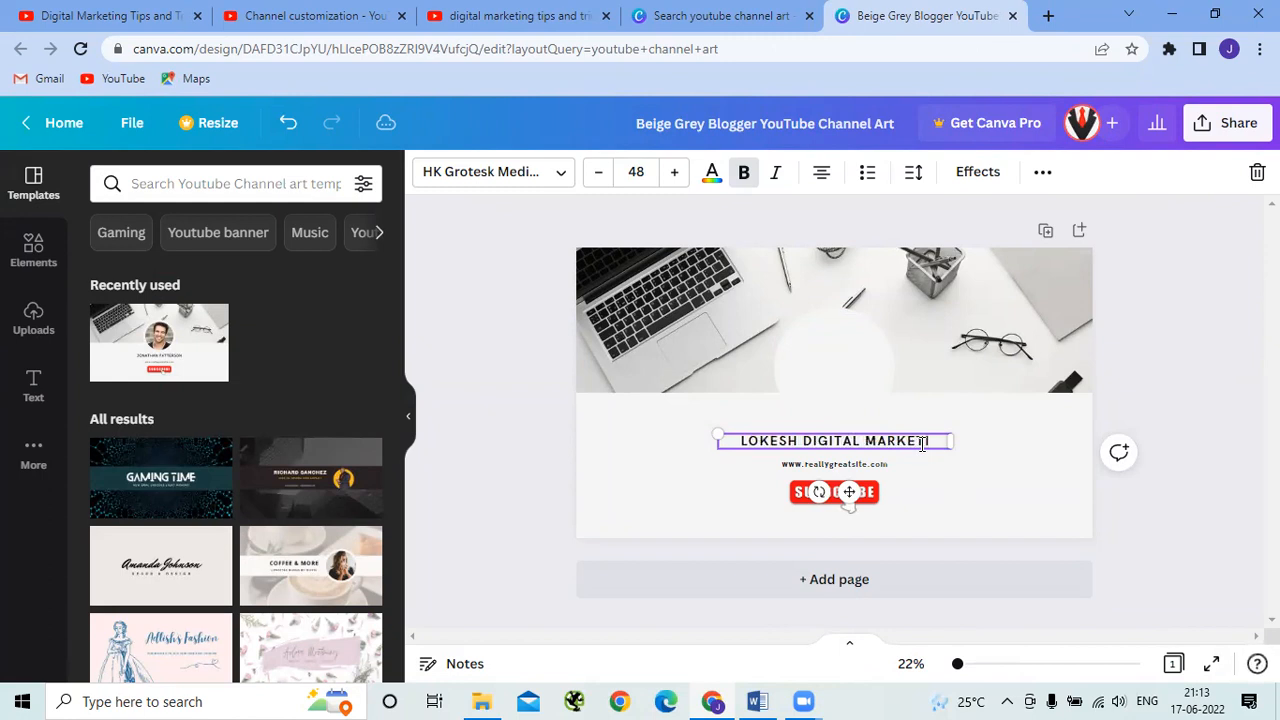
{"action": "type", "text": "ING T"}
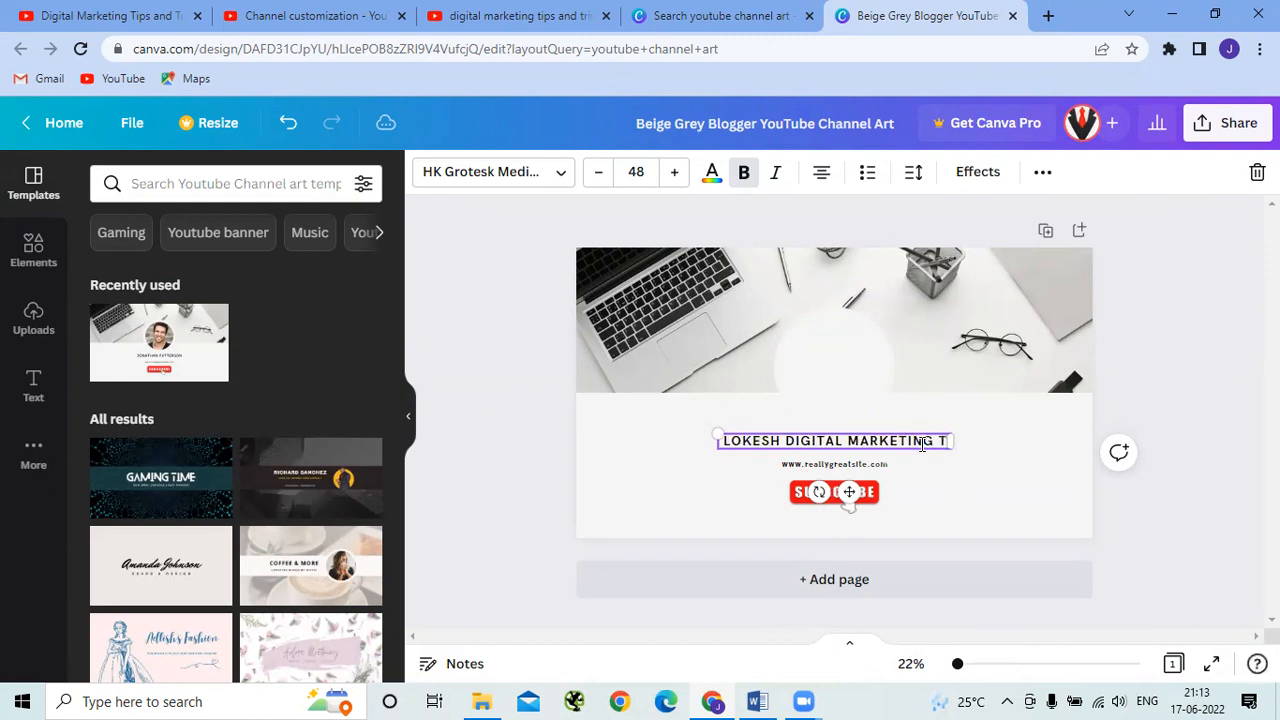
{"action": "type", "text": "IPS AND TRICKS"}
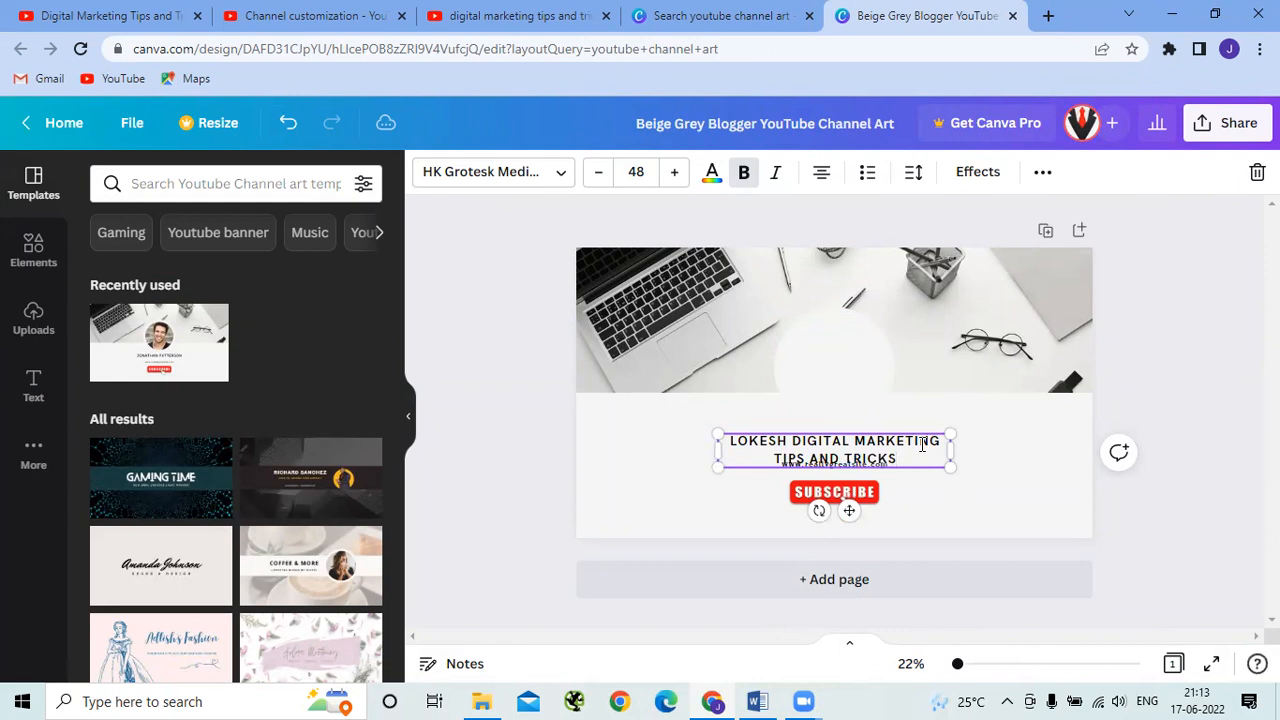
{"action": "left_click", "coordinate": [988, 502]}
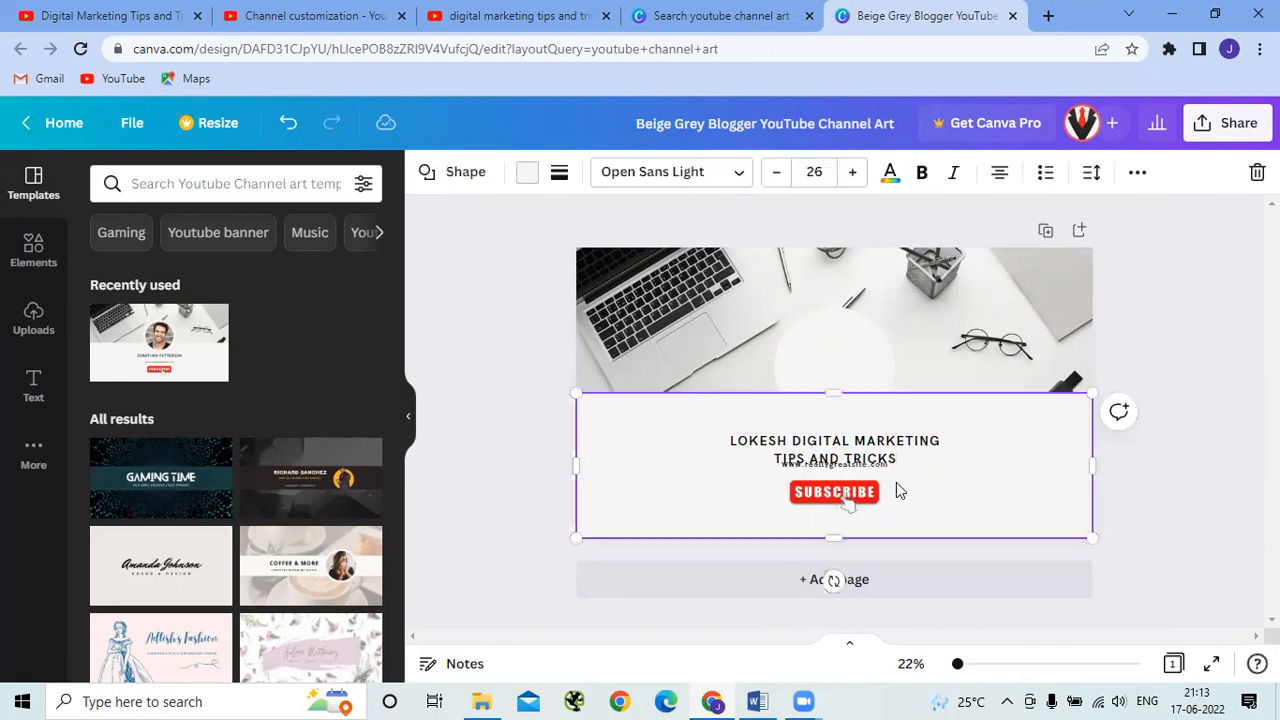
{"action": "left_click_drag", "start_coordinate": [838, 455], "coordinate": [838, 388]}
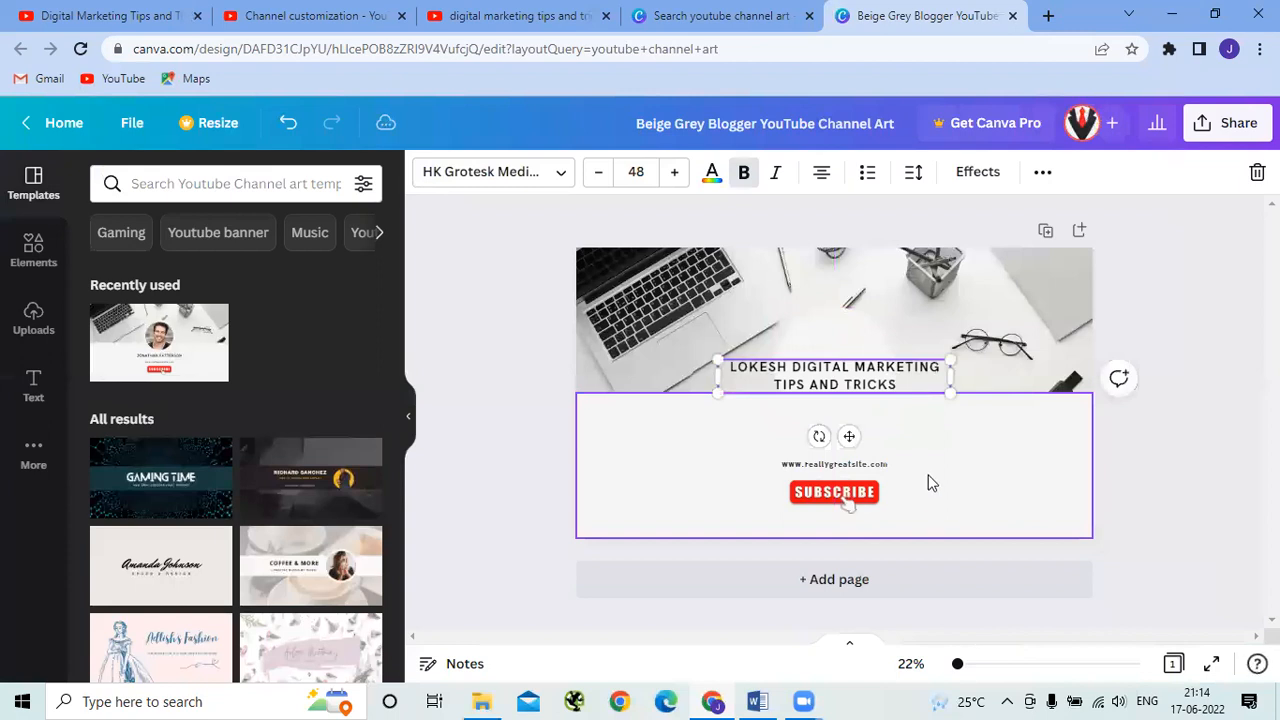
{"action": "left_click", "coordinate": [924, 485]}
{"action": "left_click_drag", "start_coordinate": [829, 497], "coordinate": [826, 416]}
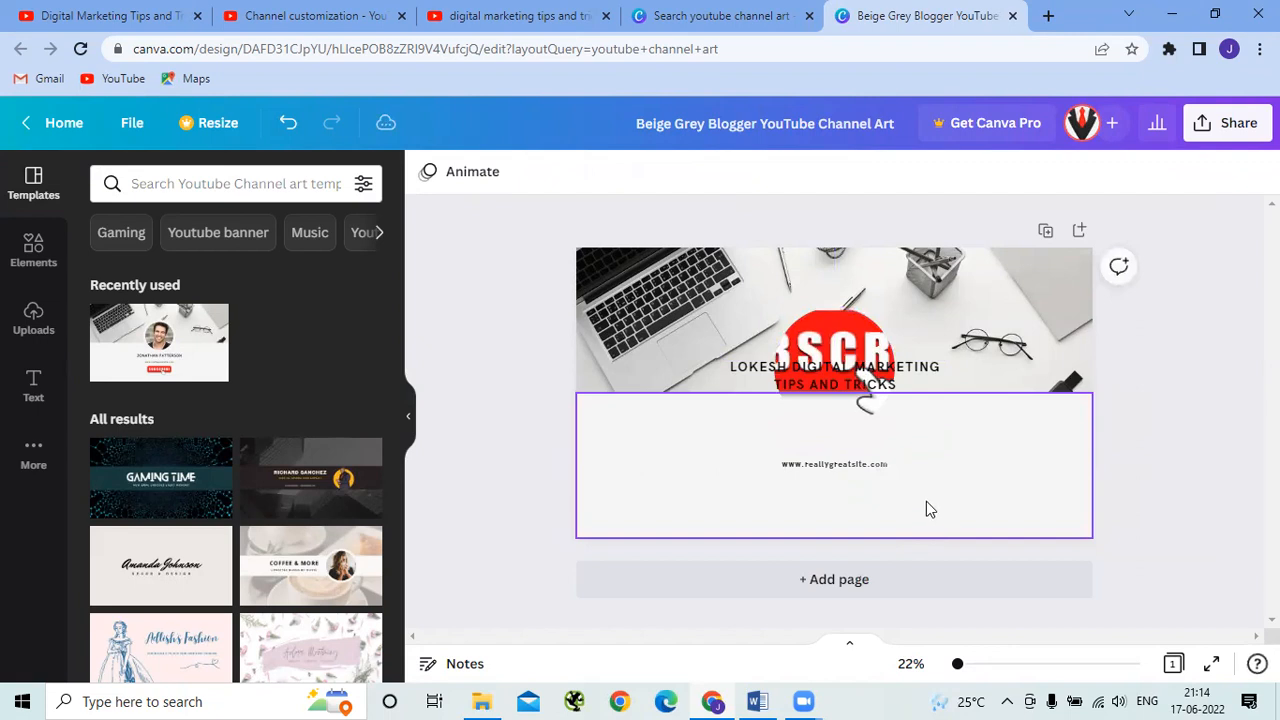
{"action": "key", "text": "ctrl+z"}
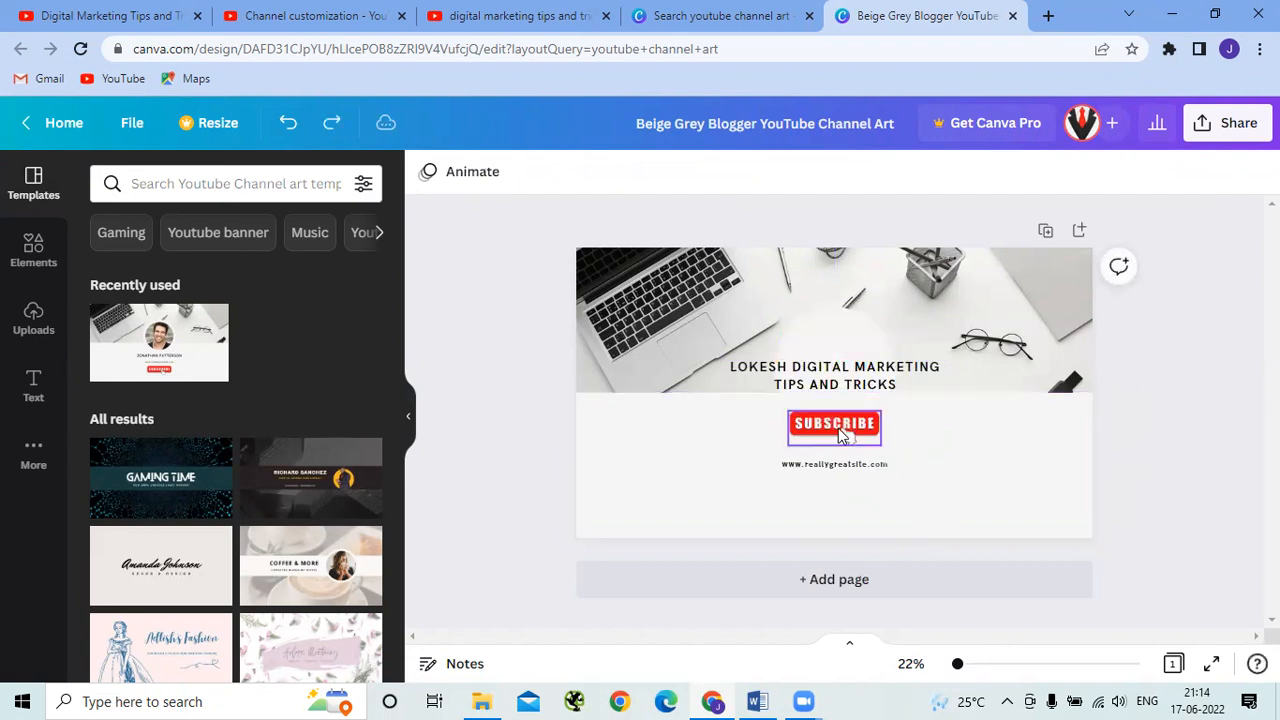
{"action": "left_click", "coordinate": [860, 476]}
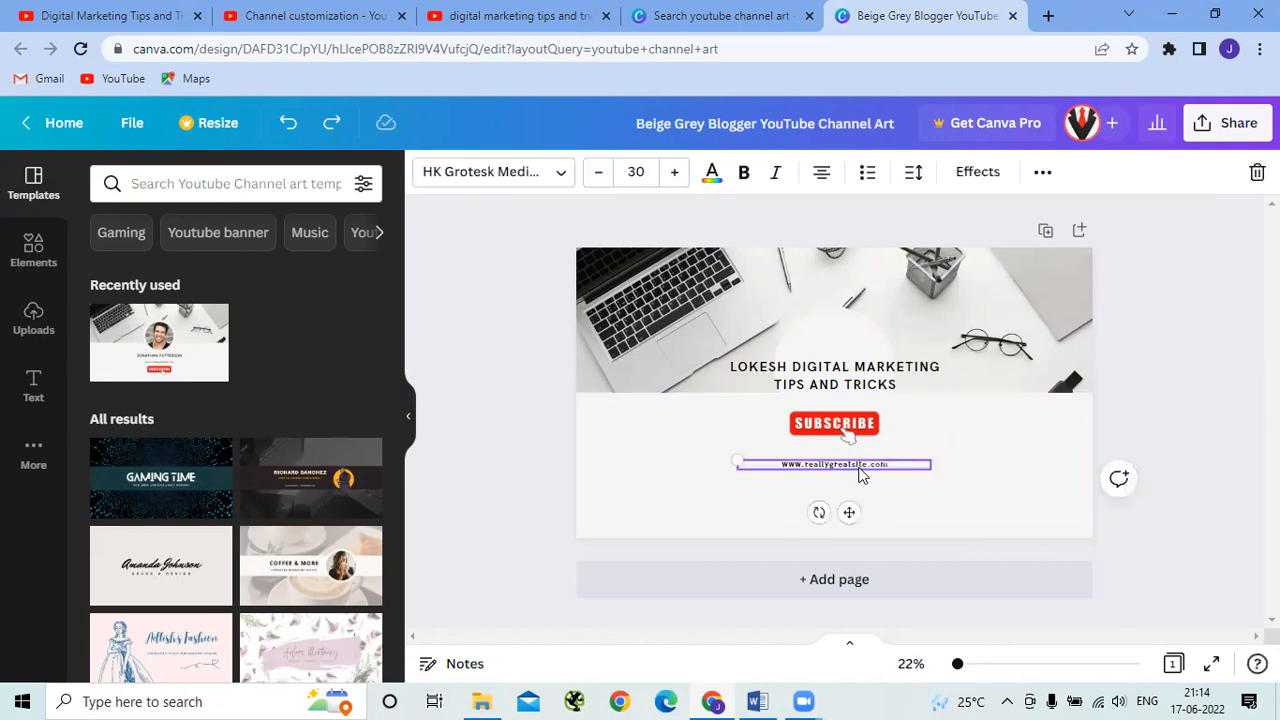
{"action": "key", "text": "Delete"}
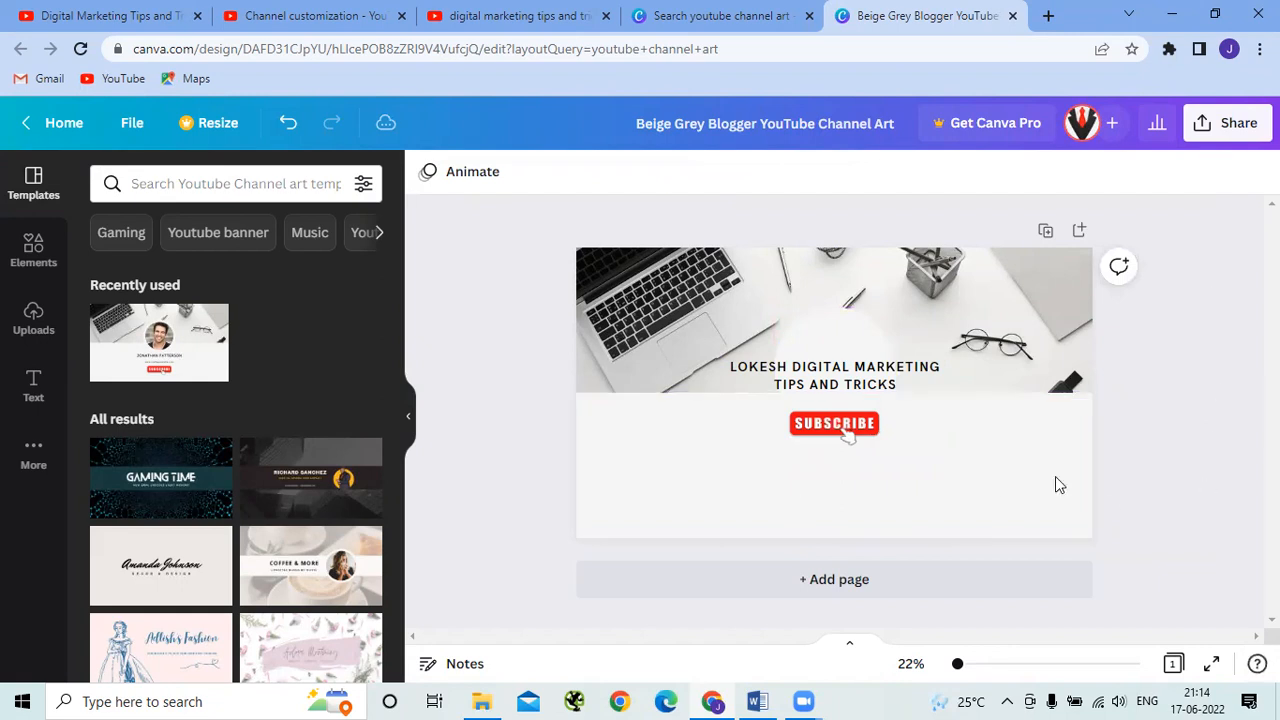
{"action": "left_click", "coordinate": [1226, 122]}
Step: Download the banner design as a 2560 × 1440 JPG file
{"action": "left_click", "coordinate": [957, 577]}
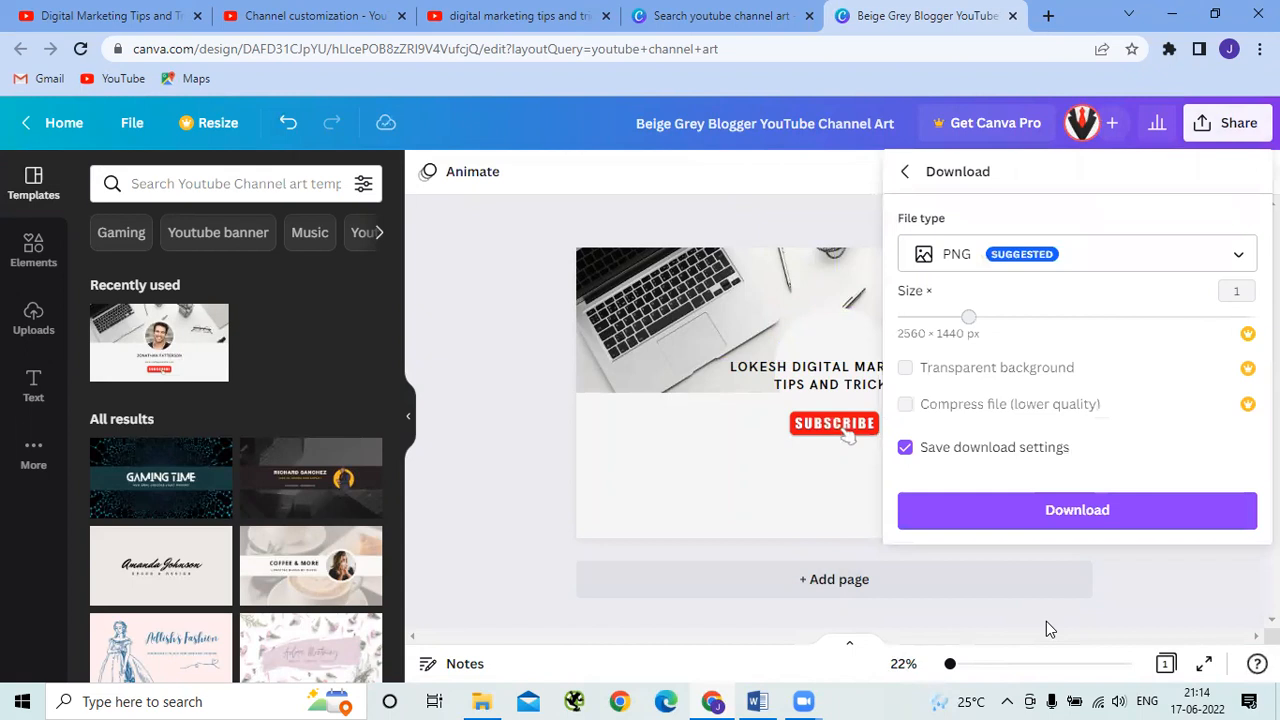
{"action": "left_click", "coordinate": [950, 254]}
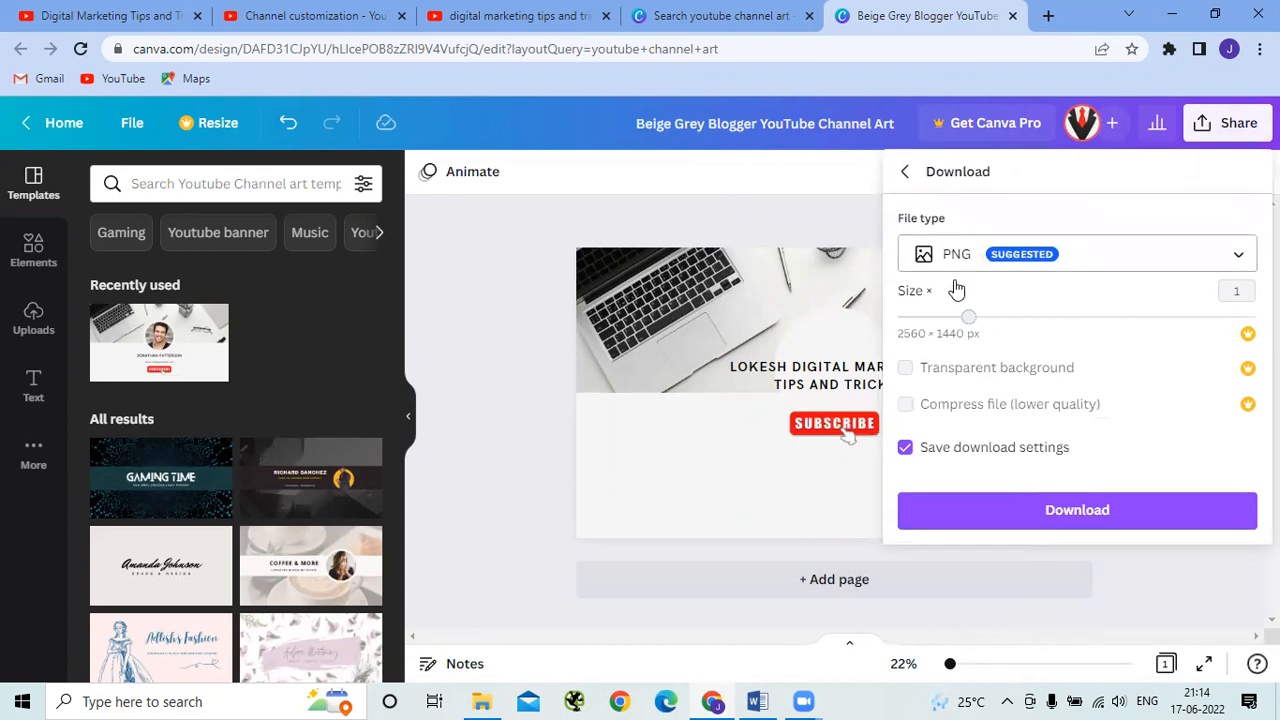
{"action": "left_click", "coordinate": [985, 222]}
{"action": "left_click", "coordinate": [1071, 509]}
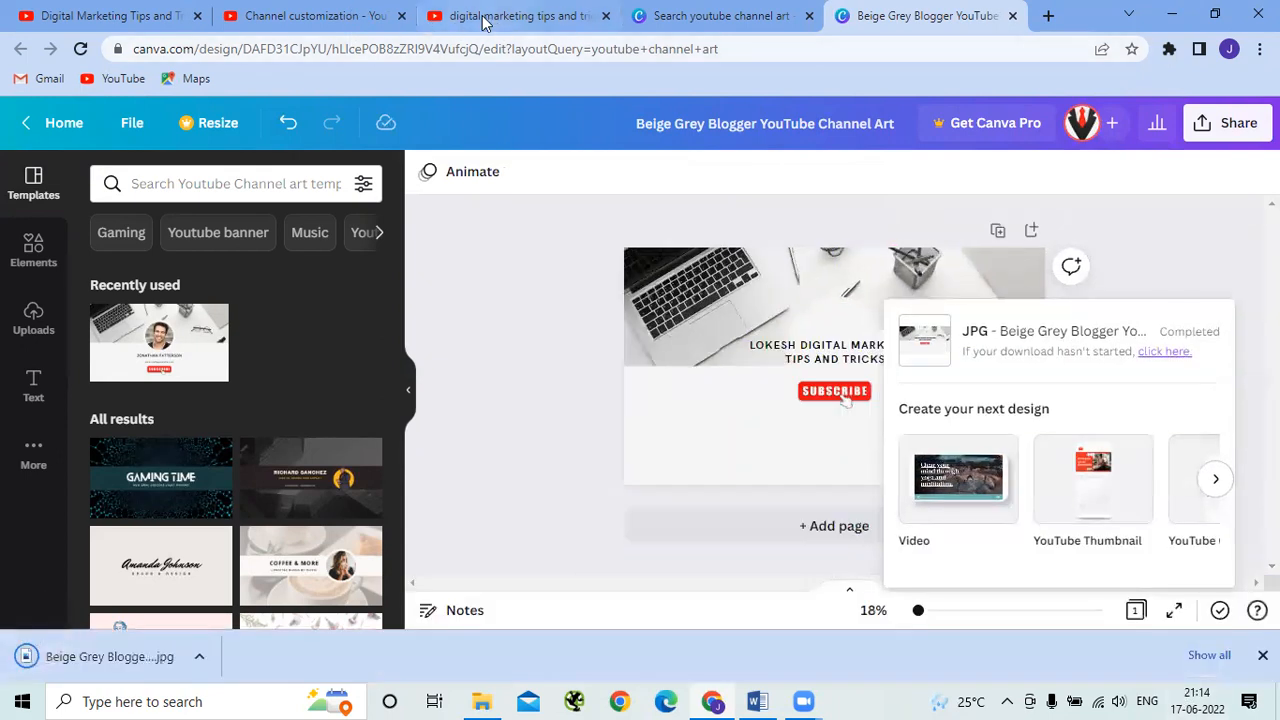
Step: Upload the downloaded Beige Grey Blogger JPG as the channel banner and accept the crop
{"action": "left_click", "coordinate": [340, 17]}
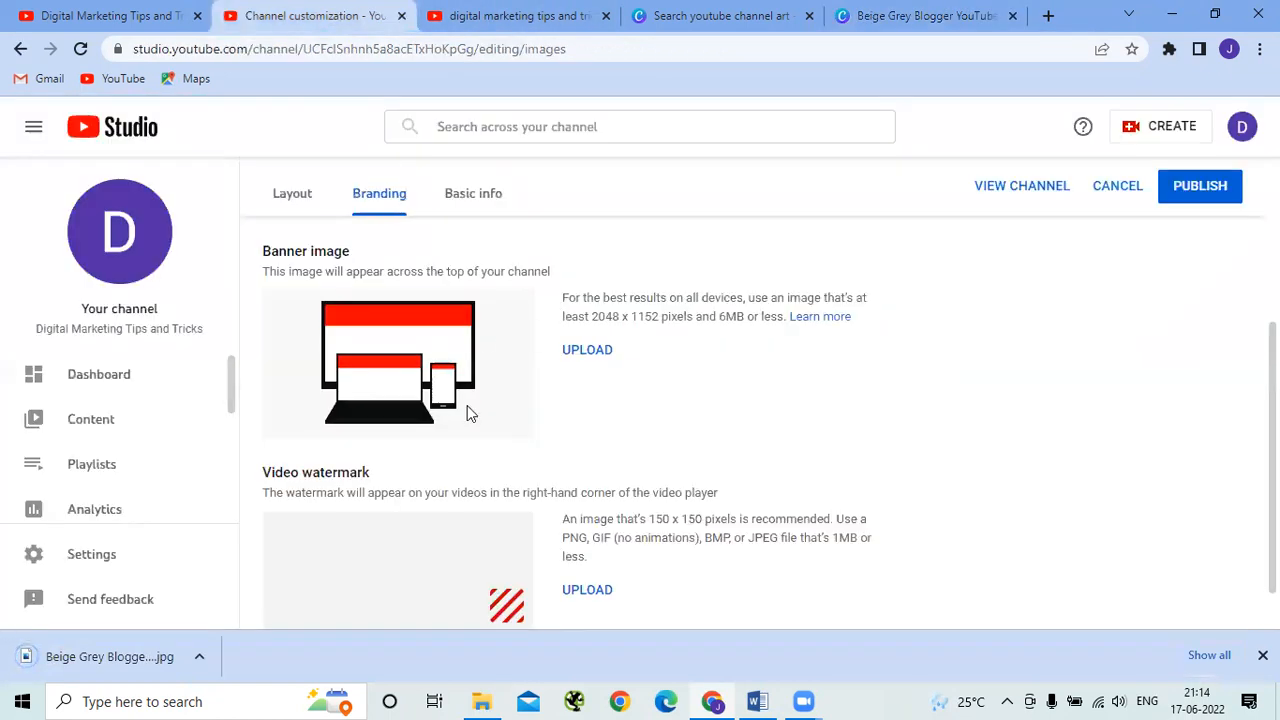
{"action": "left_click", "coordinate": [588, 350]}
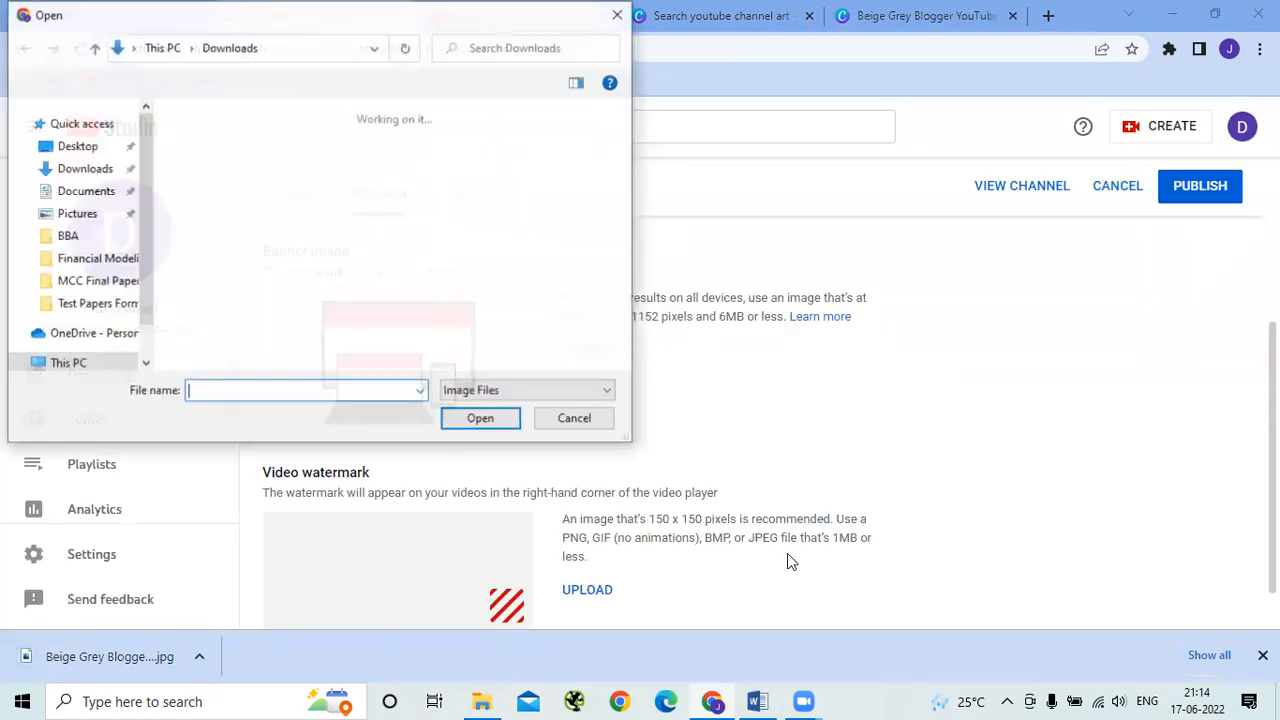
{"action": "left_click", "coordinate": [209, 178]}
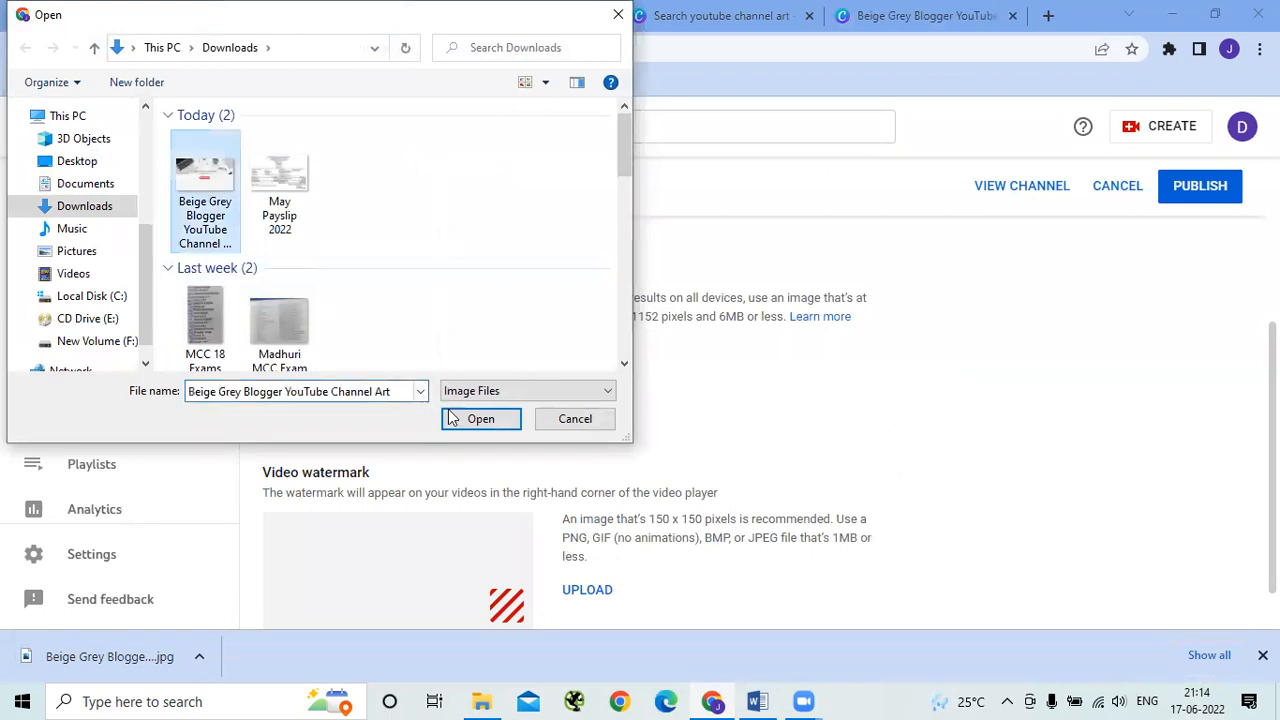
{"action": "left_click", "coordinate": [481, 419]}
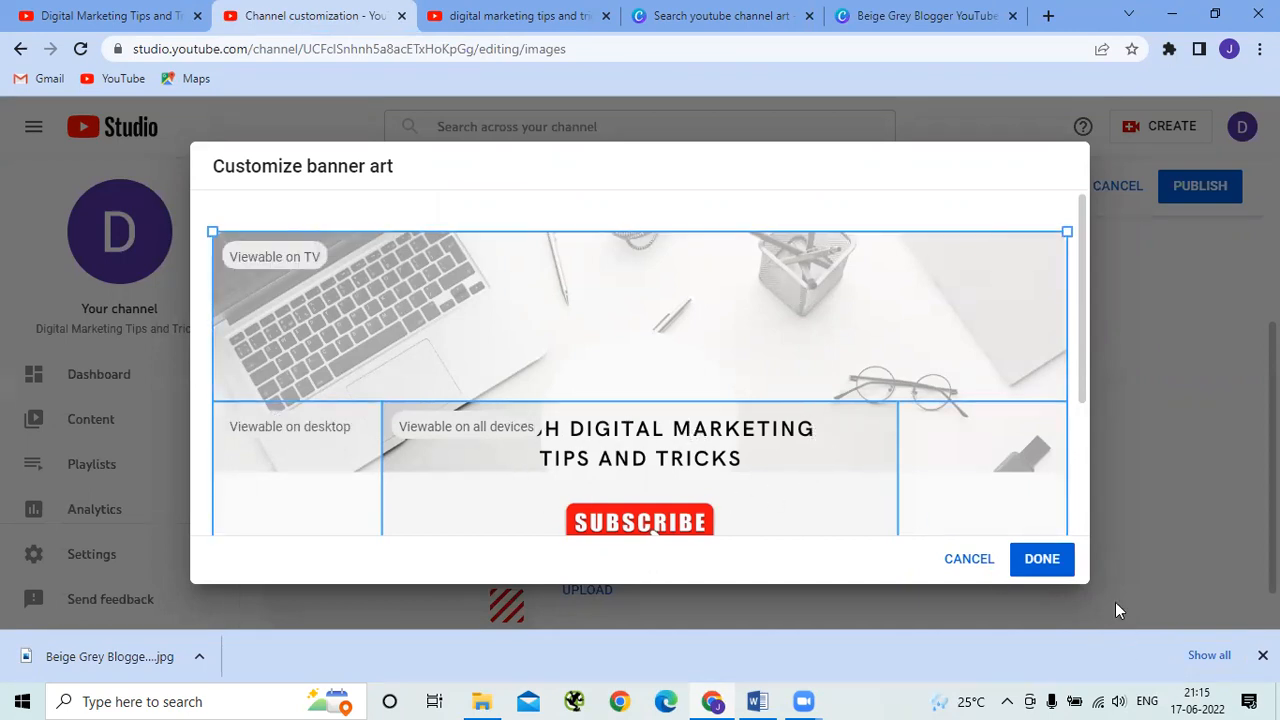
{"action": "left_click", "coordinate": [1042, 562]}
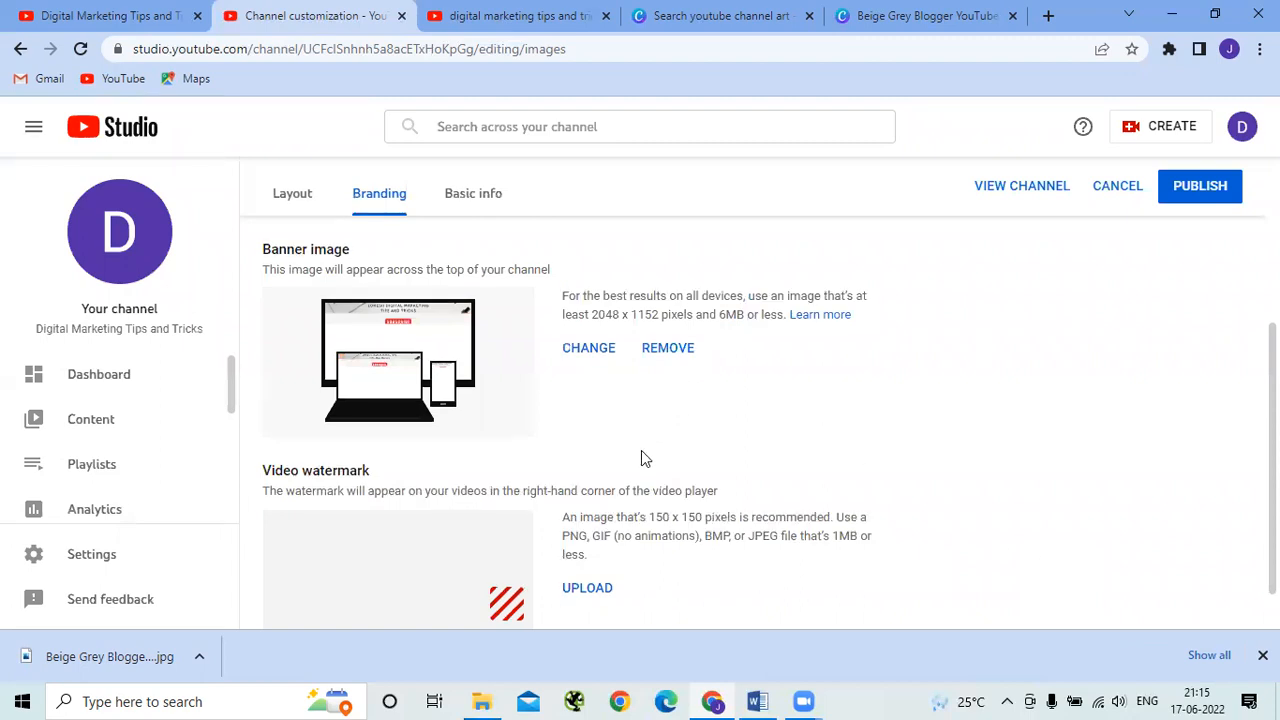
Step: Upload the 'LR (1)' logo as the video watermark, set to display for the entire video
{"action": "scroll", "coordinate": [641, 450], "scroll_direction": "down", "scroll_amount": 1}
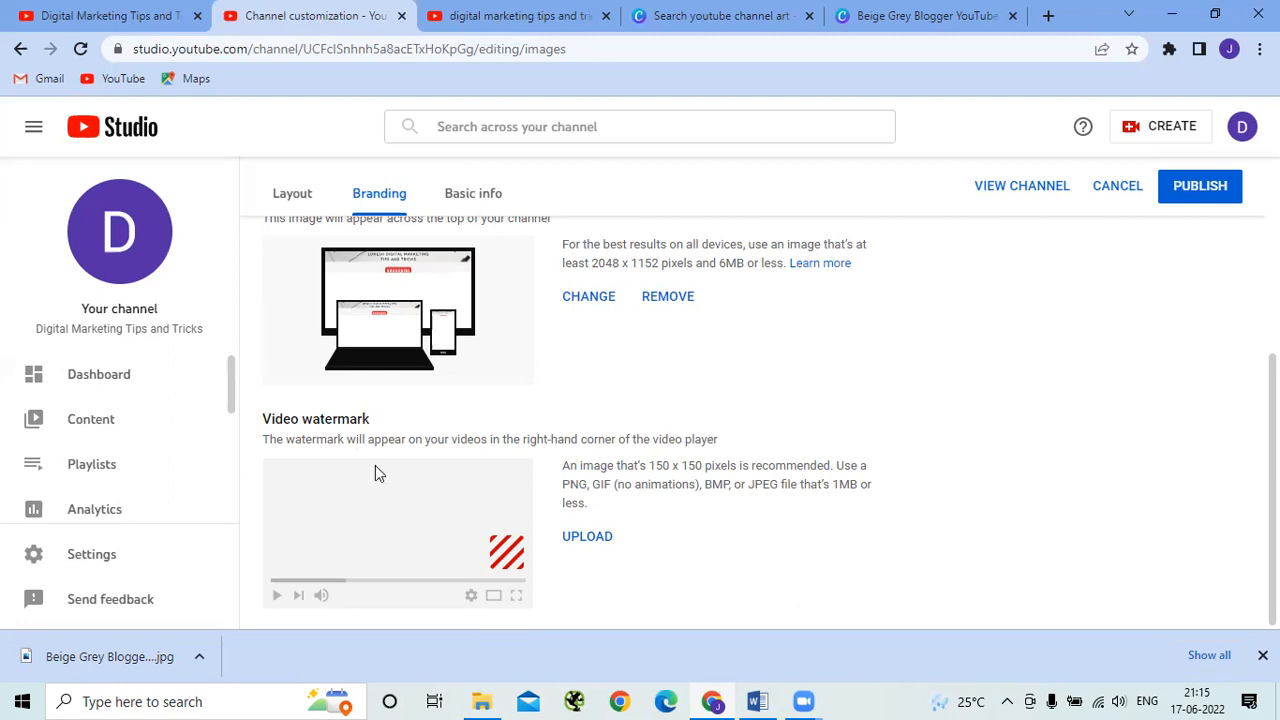
{"action": "left_click", "coordinate": [586, 537]}
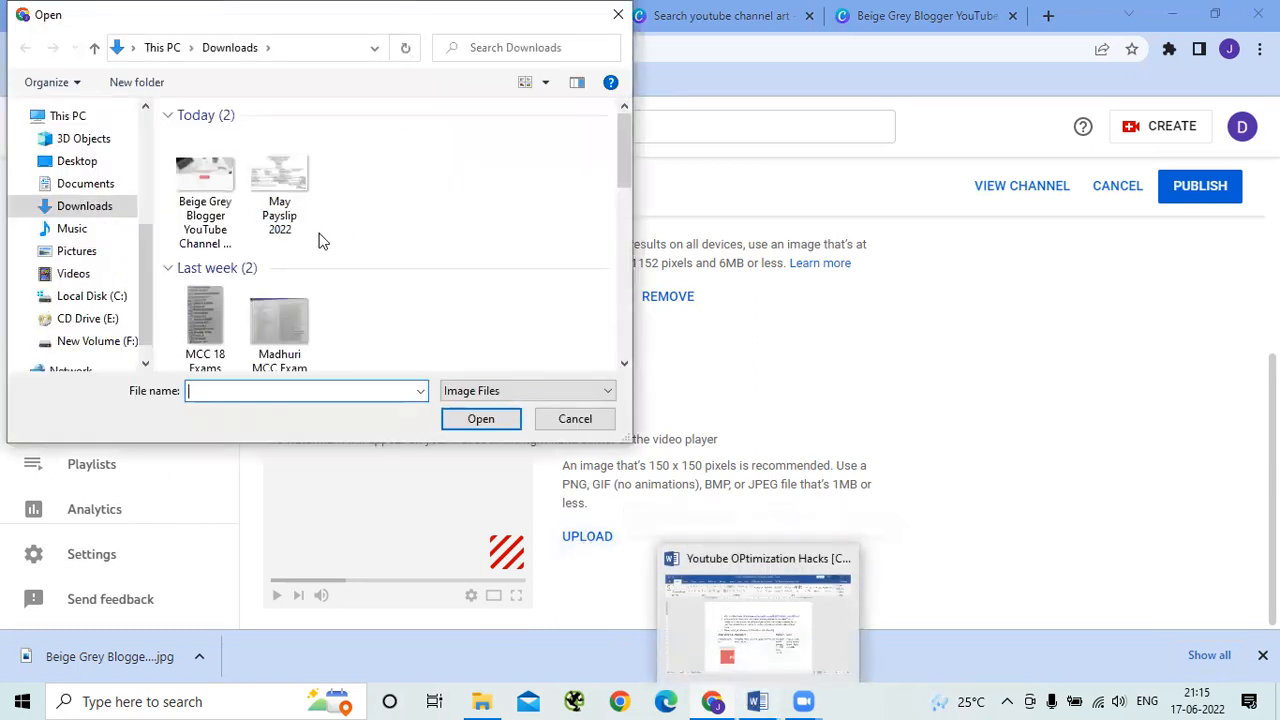
{"action": "scroll", "coordinate": [208, 277], "scroll_direction": "down", "scroll_amount": 3}
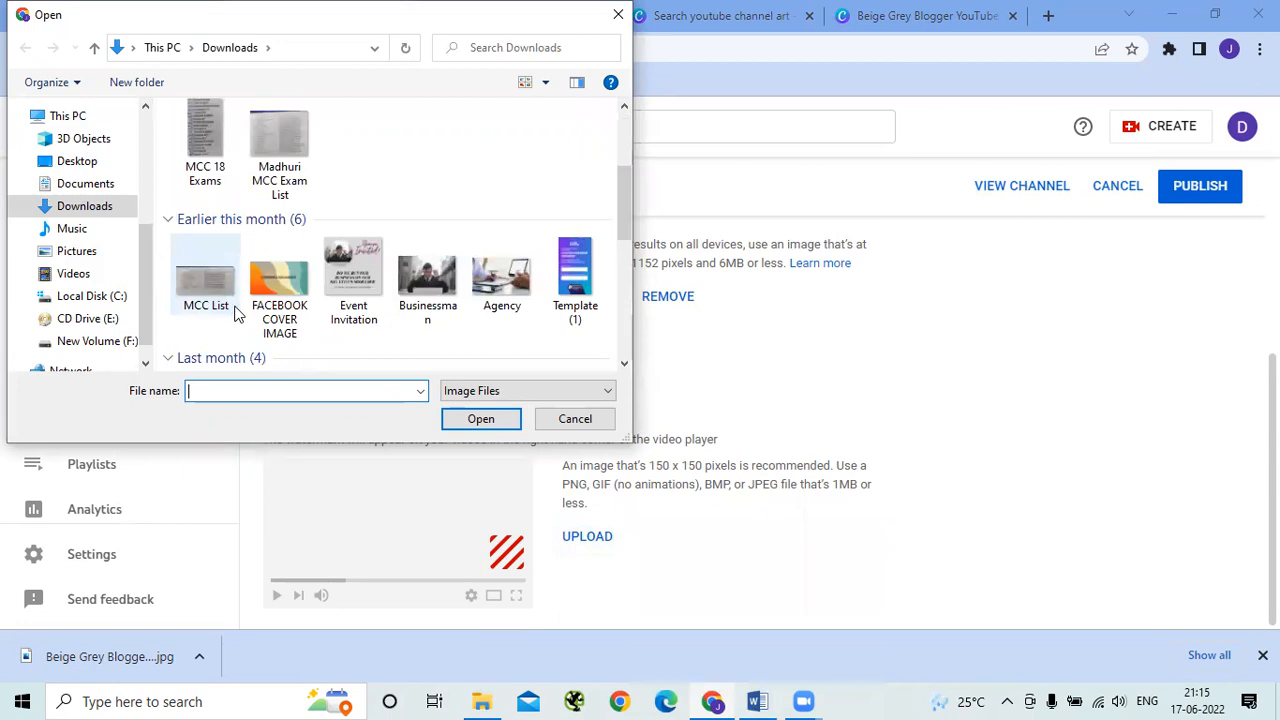
{"action": "scroll", "coordinate": [235, 314], "scroll_direction": "down", "scroll_amount": 3}
{"action": "left_click", "coordinate": [205, 145]}
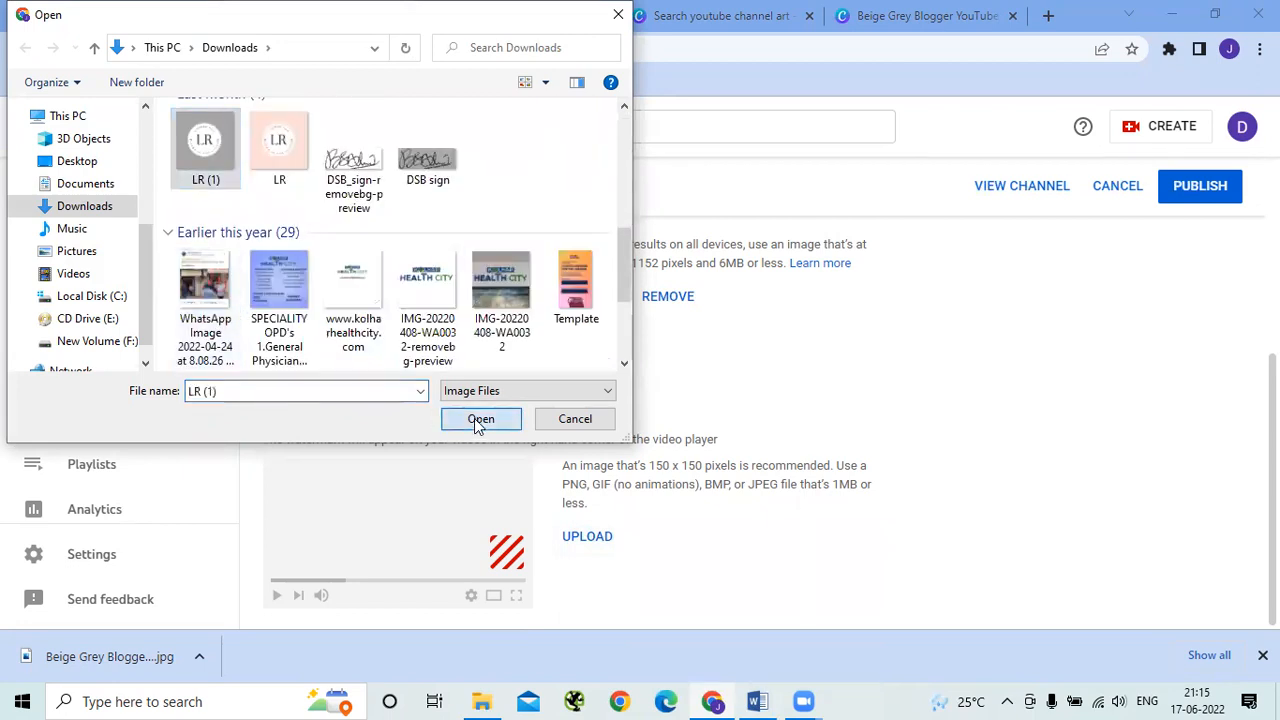
{"action": "left_click", "coordinate": [476, 418]}
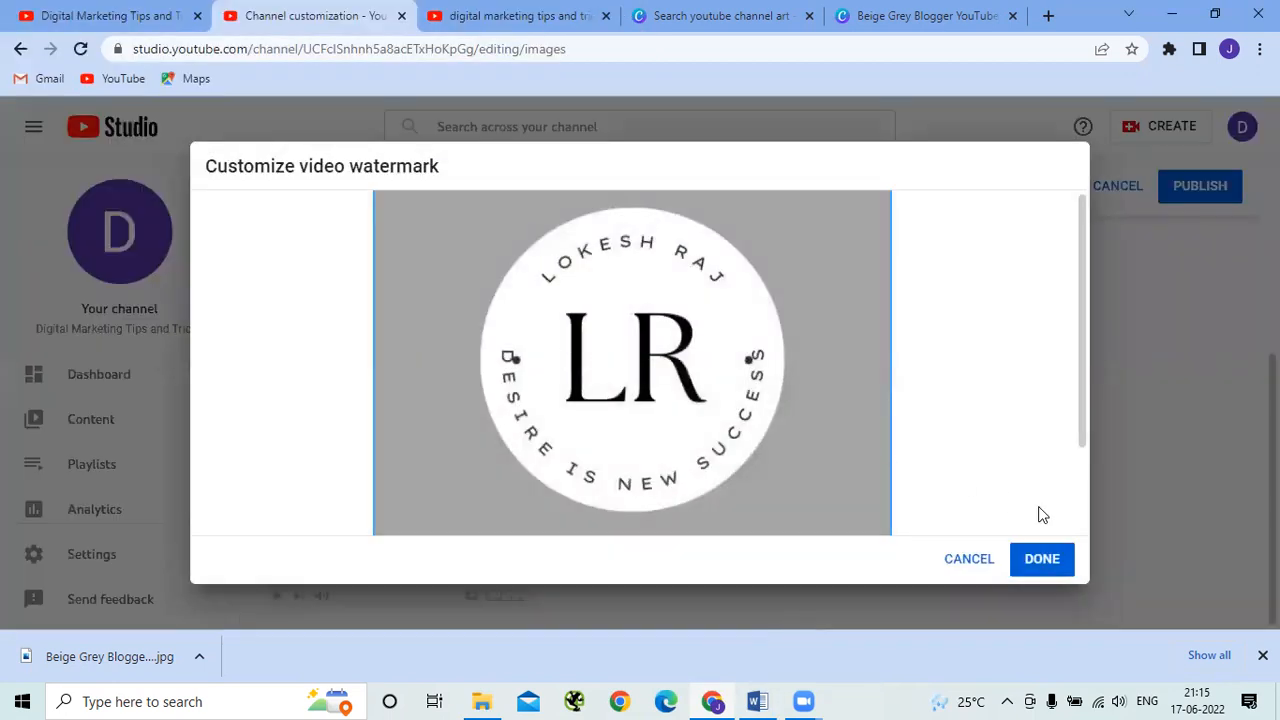
{"action": "left_click", "coordinate": [1062, 560]}
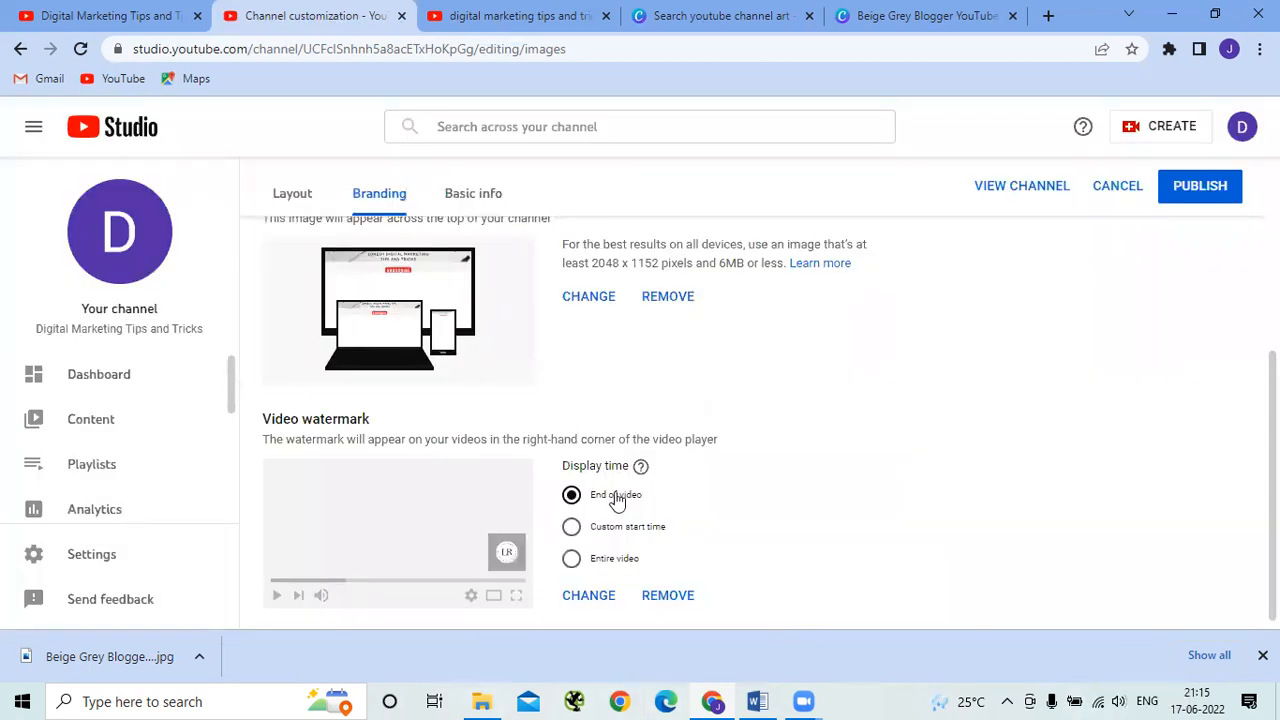
{"action": "left_click", "coordinate": [571, 559]}
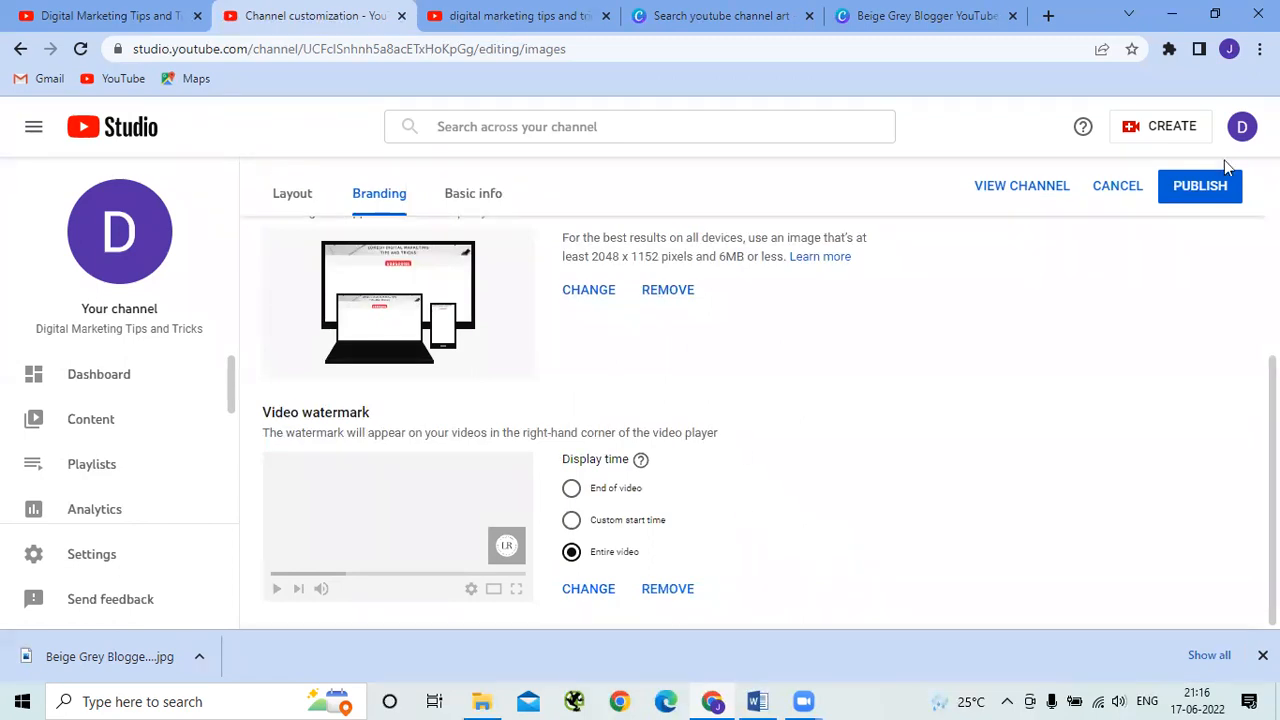
Step: Publish the Canva banner, LR profile picture and watermark branding changes
{"action": "left_click", "coordinate": [1210, 189]}
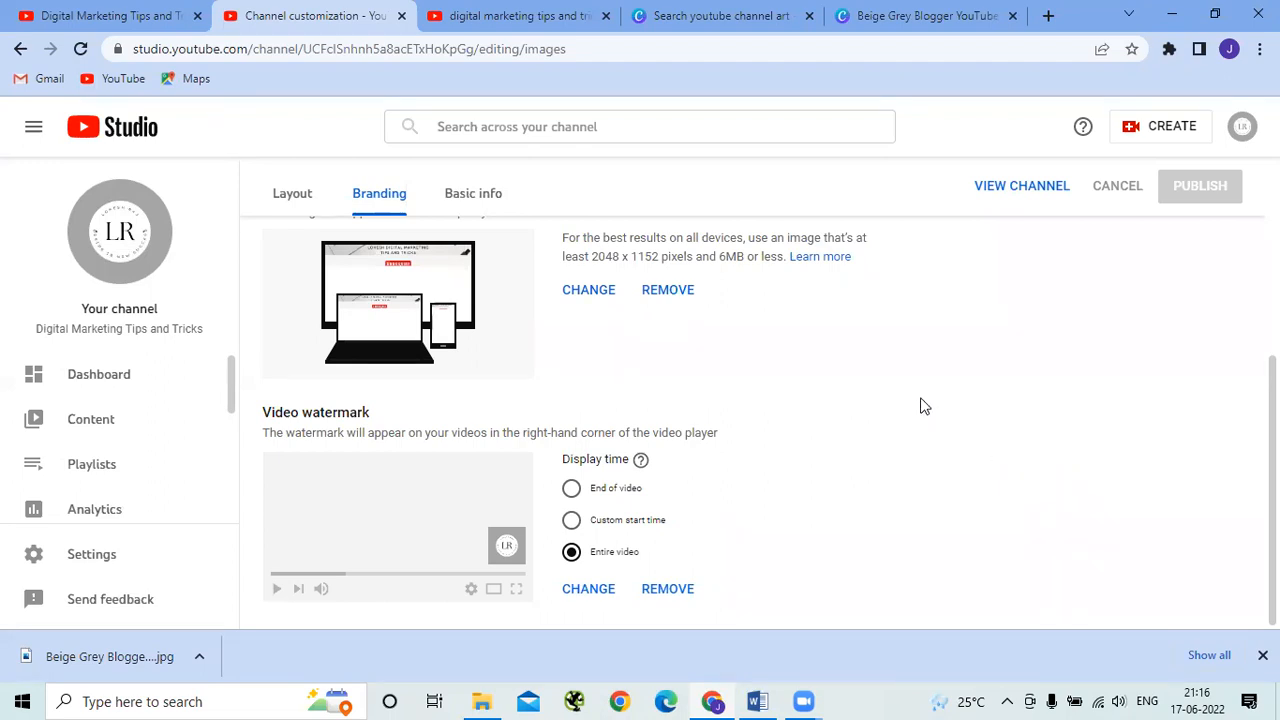
Step: View the public channel home page with the new banner and LR profile picture
{"action": "left_click", "coordinate": [1021, 186]}
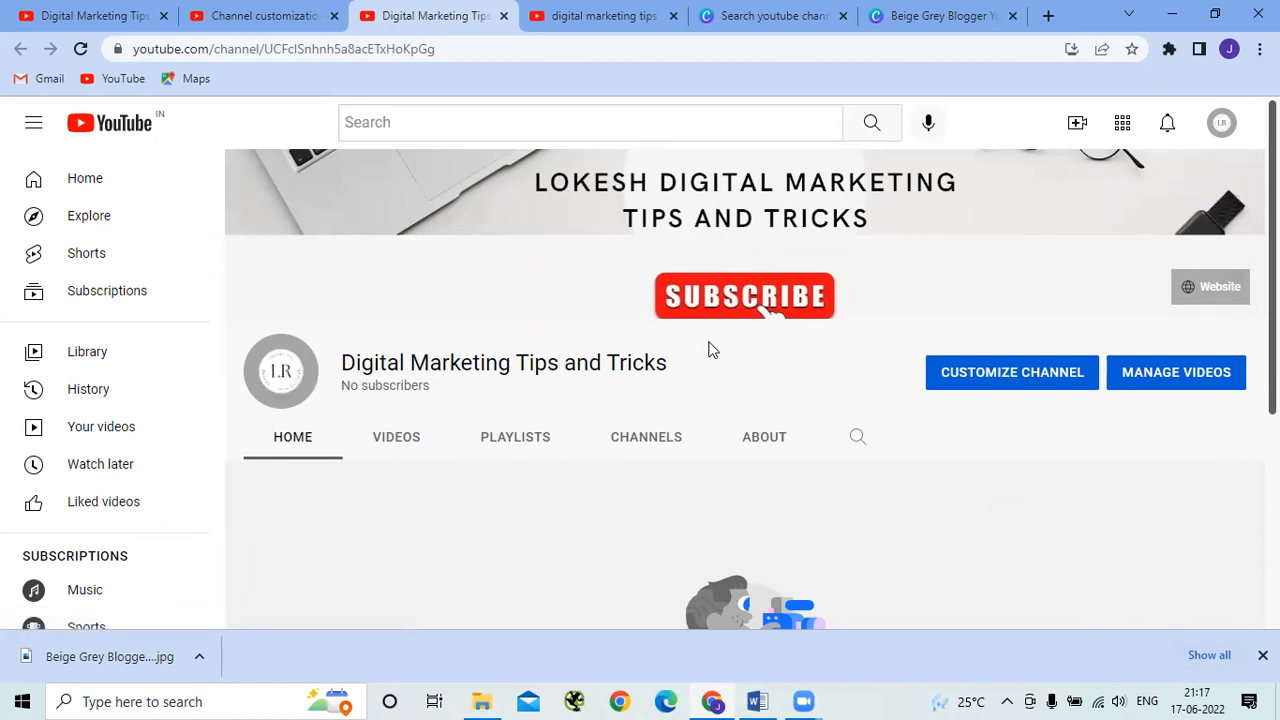
{"action": "mouse_move", "coordinate": [531, 189]}
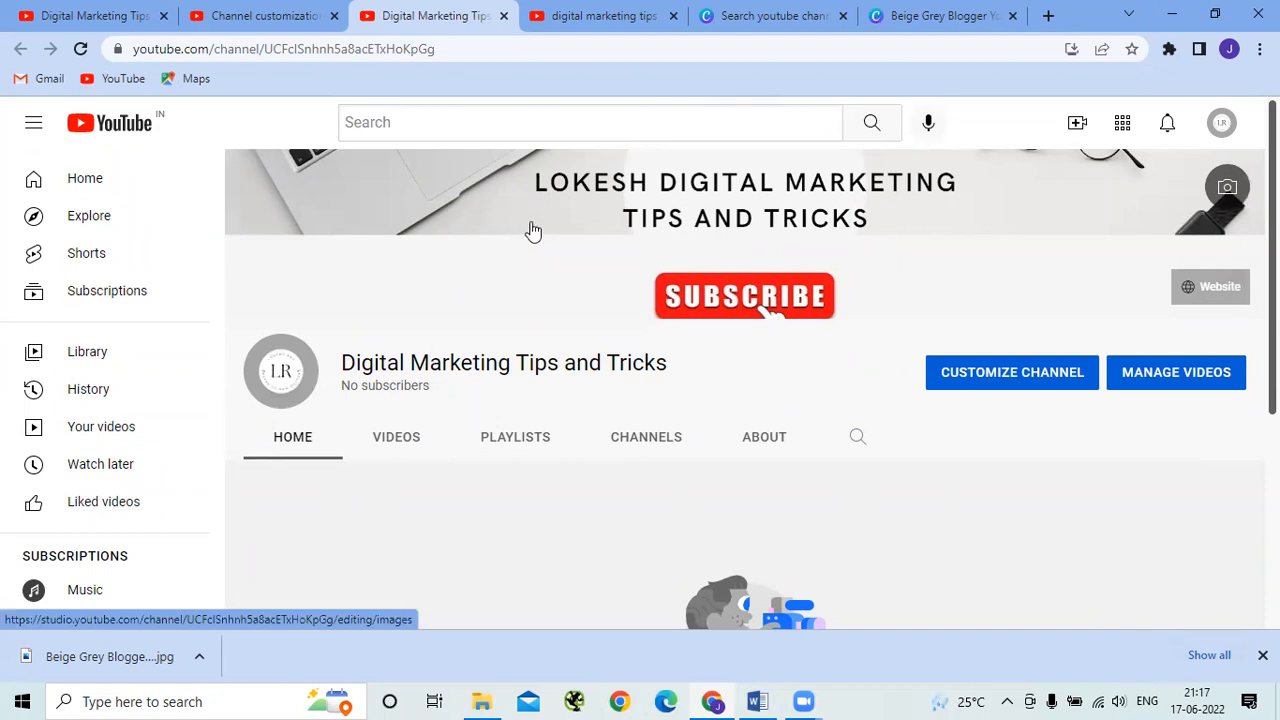
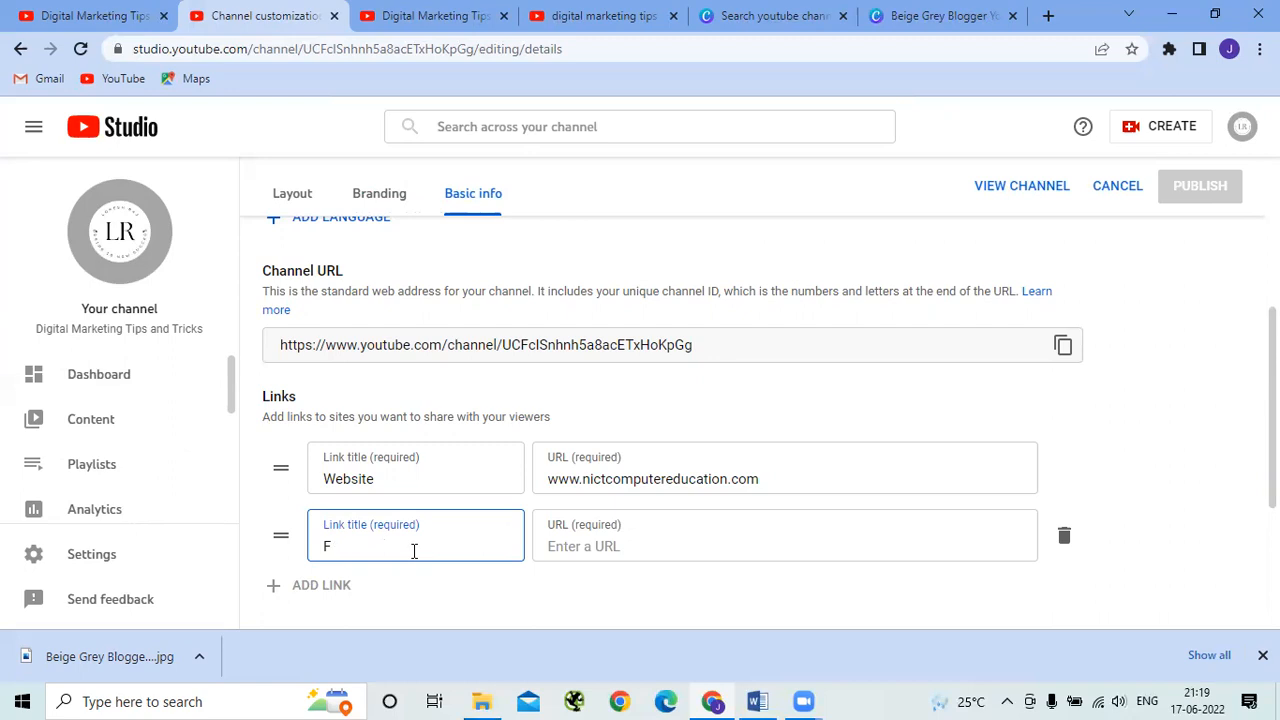
Step: Move into the URL field of the new FB link and open a fresh browser tab
{"action": "left_click", "coordinate": [601, 548]}
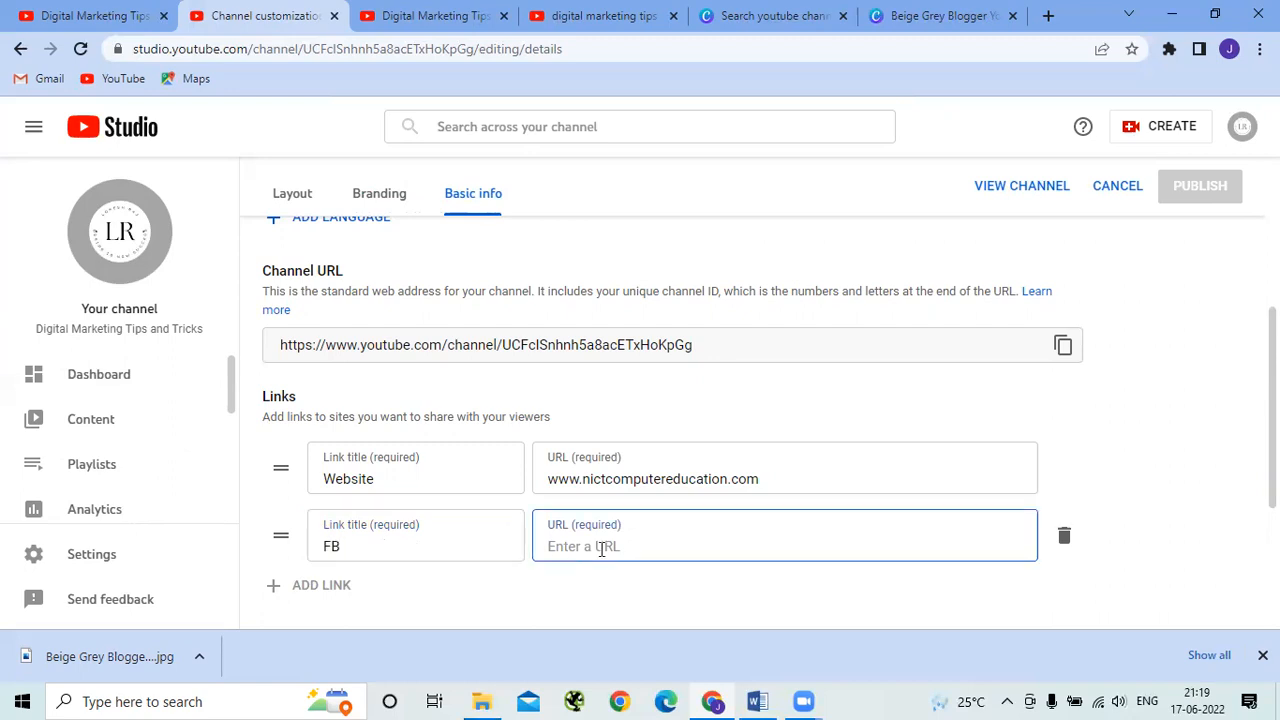
{"action": "left_click", "coordinate": [1048, 17]}
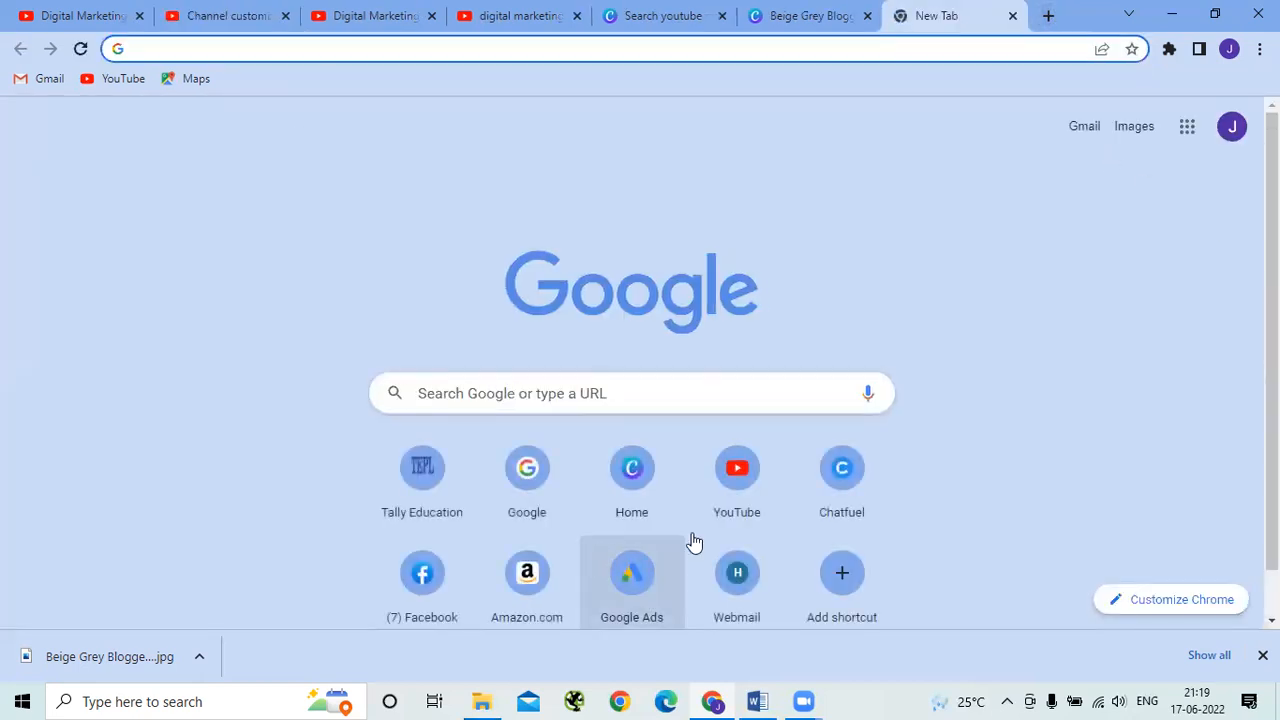
Step: Open the managed advertising agency's Facebook Page and copy its web address
{"action": "left_click", "coordinate": [457, 594]}
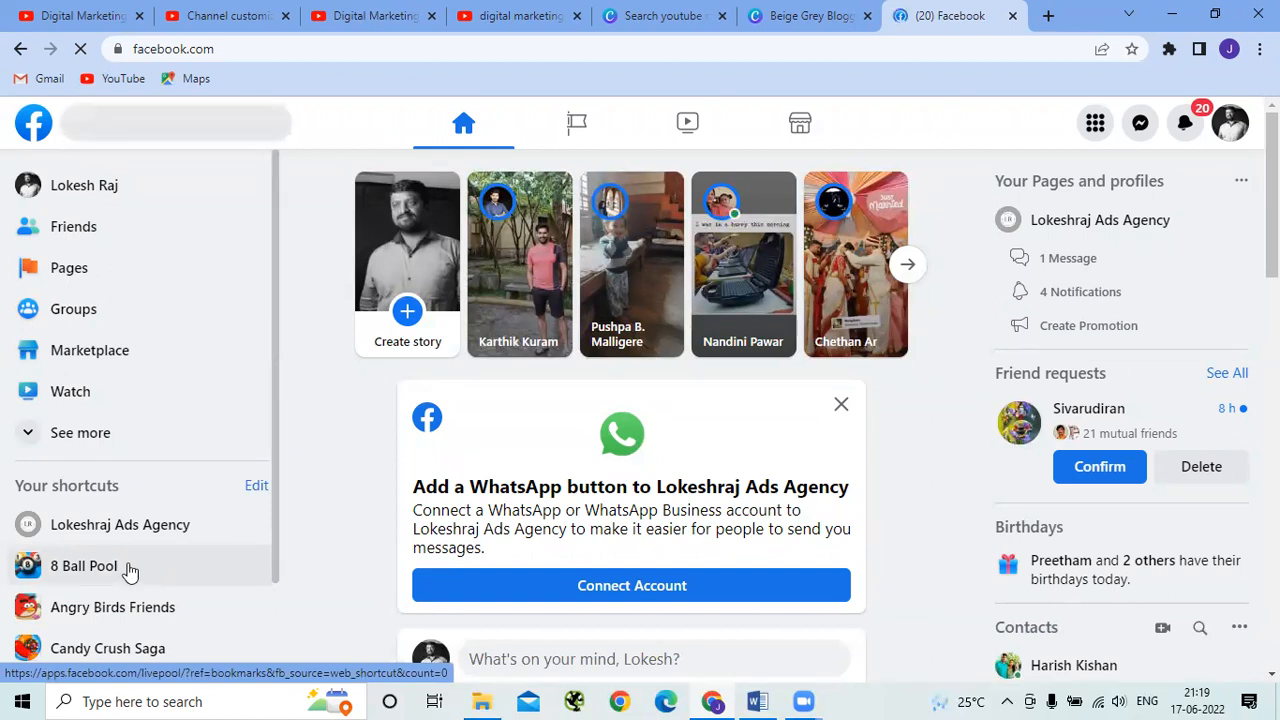
{"action": "left_click", "coordinate": [63, 268]}
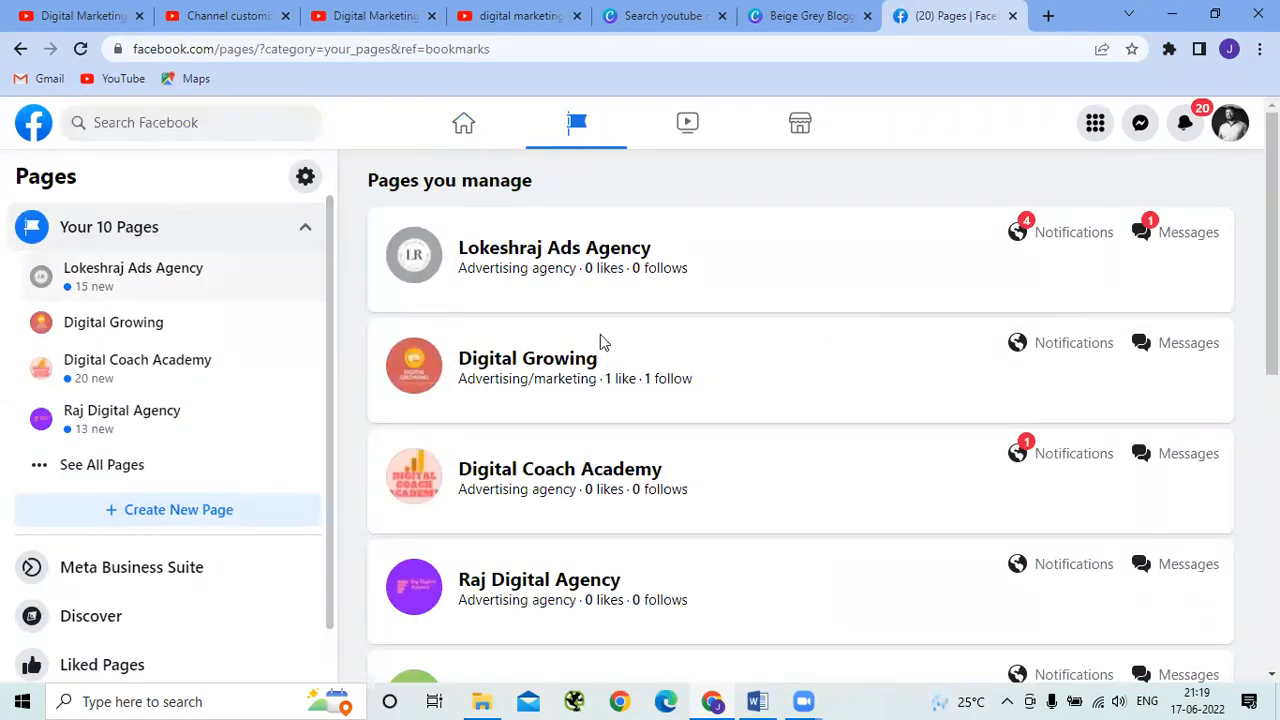
{"action": "left_click", "coordinate": [518, 276]}
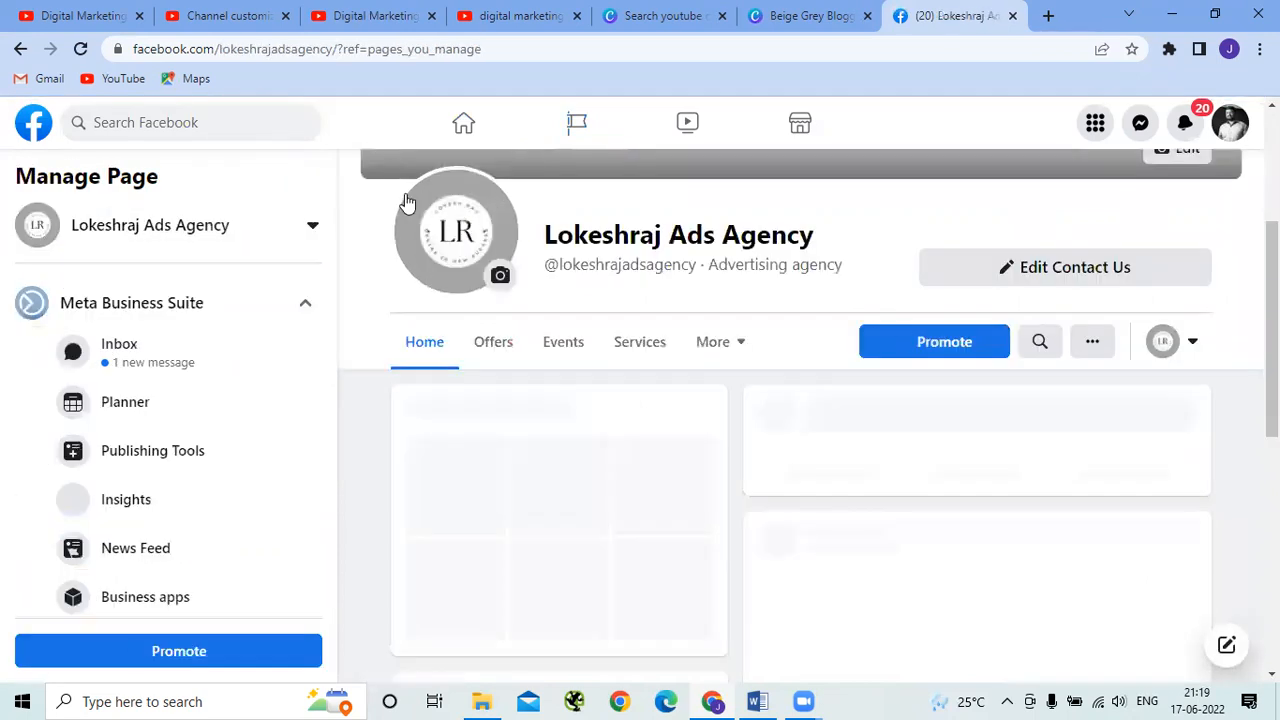
{"action": "key", "text": "ctrl+l"}
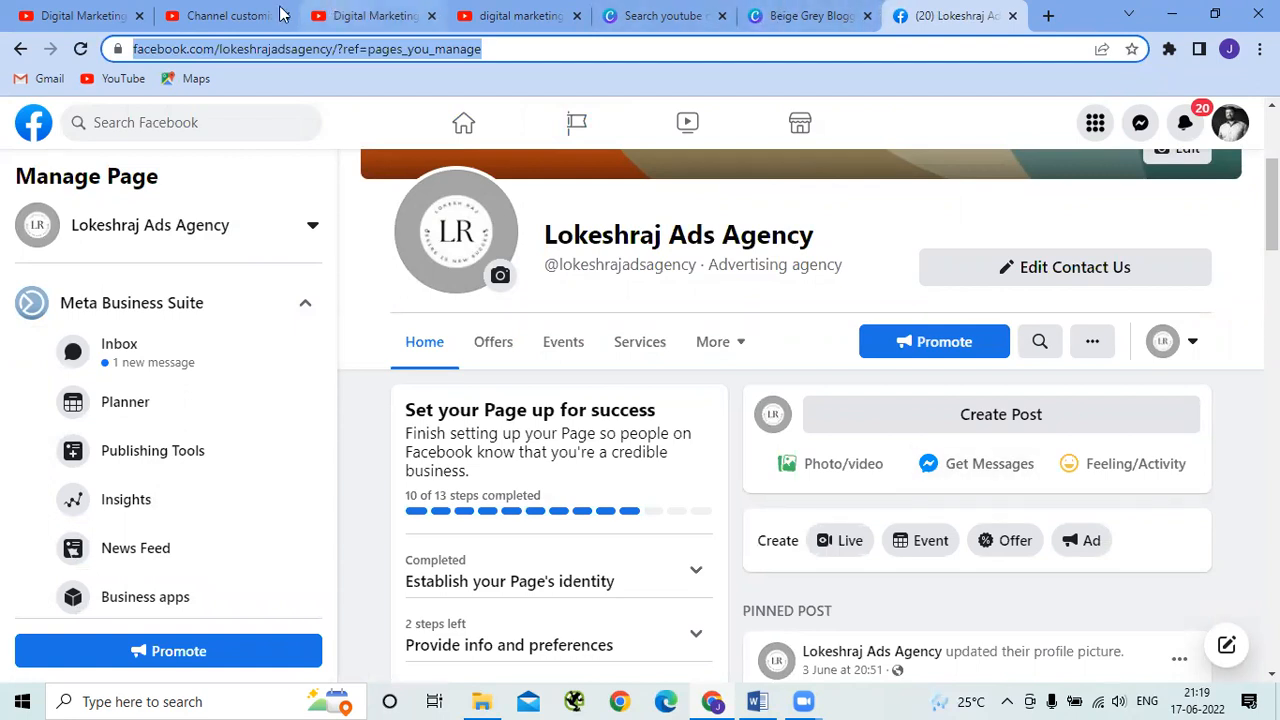
{"action": "left_click", "coordinate": [216, 16]}
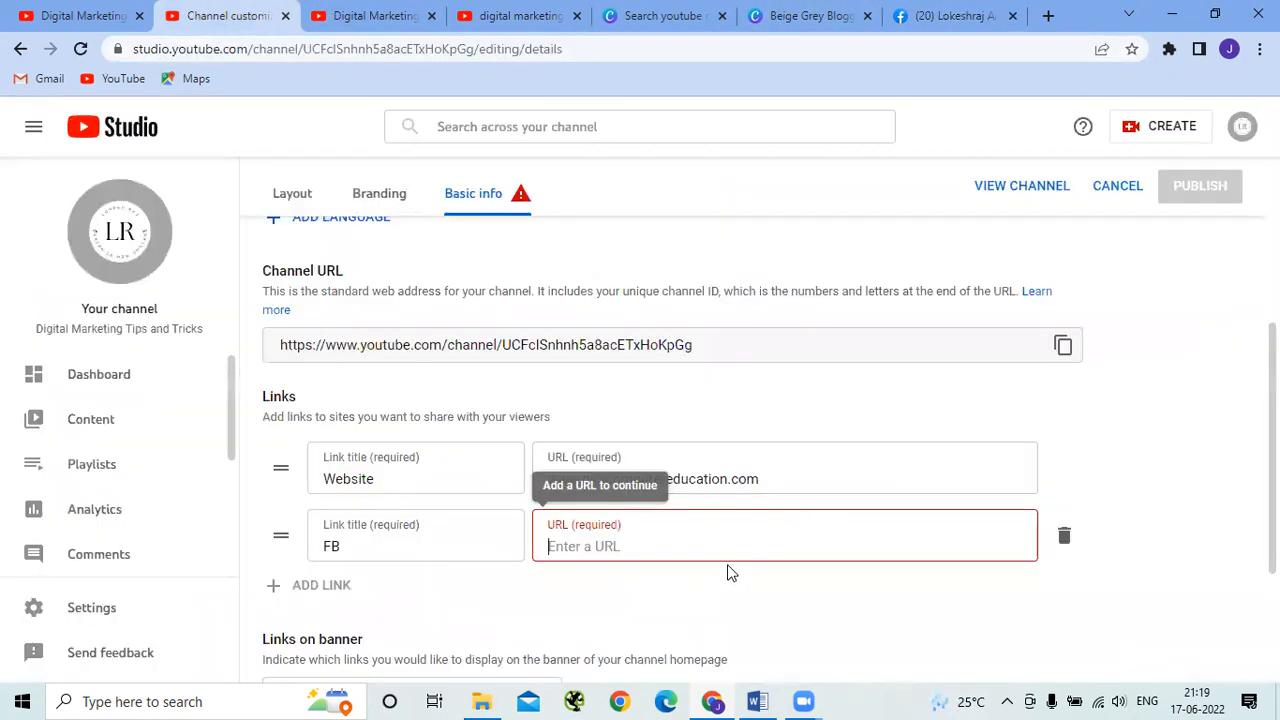
Step: Paste the agency's Facebook Page address as the FB link URL and publish
{"action": "type", "text": "https://www.facebook.com/lokeshrajadsagency/?ref=pages_you_manage"}
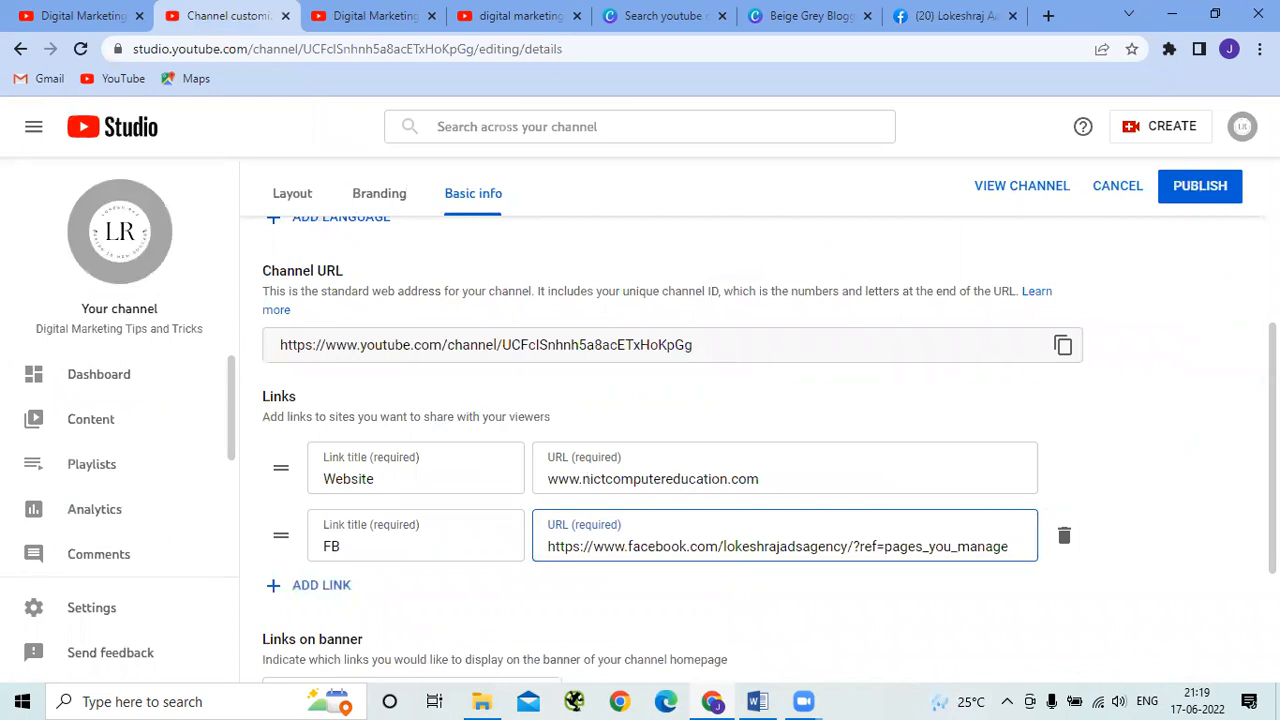
{"action": "left_click", "coordinate": [1200, 185]}
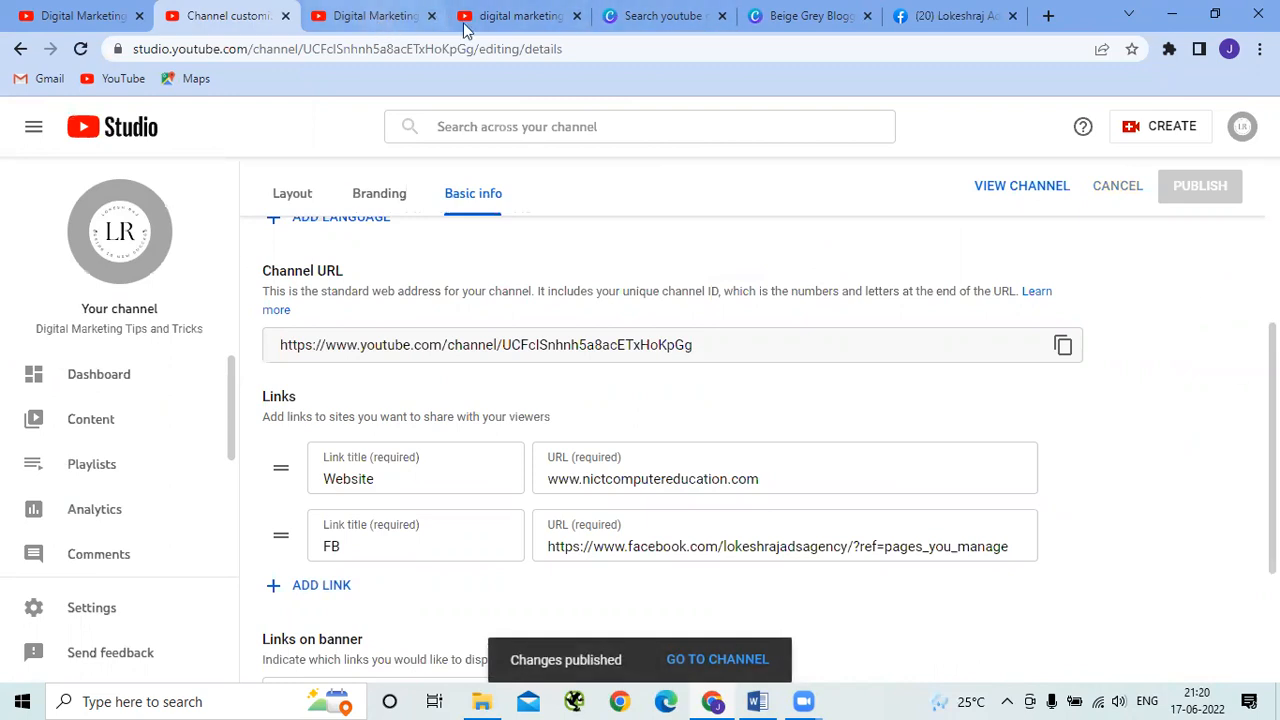
{"action": "left_click", "coordinate": [524, 17]}
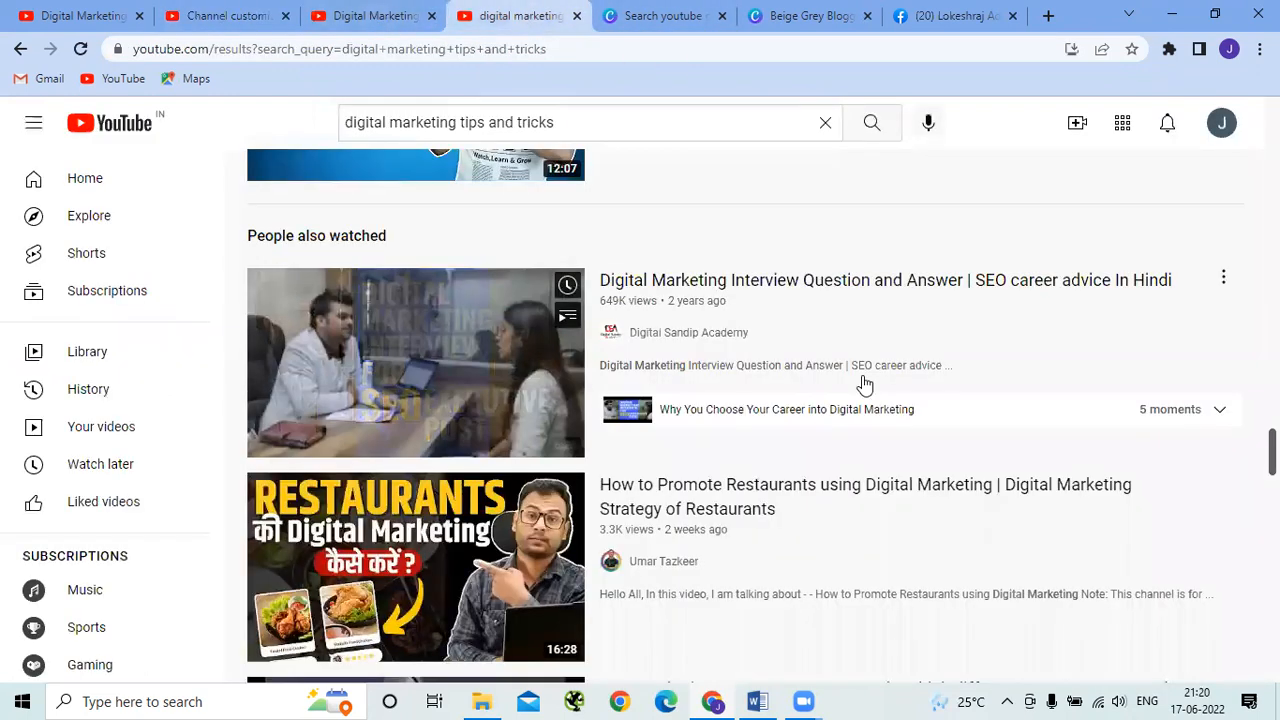
Step: Reload the public channel page and confirm the new Facebook banner link opens the agency Page
{"action": "left_click", "coordinate": [357, 20]}
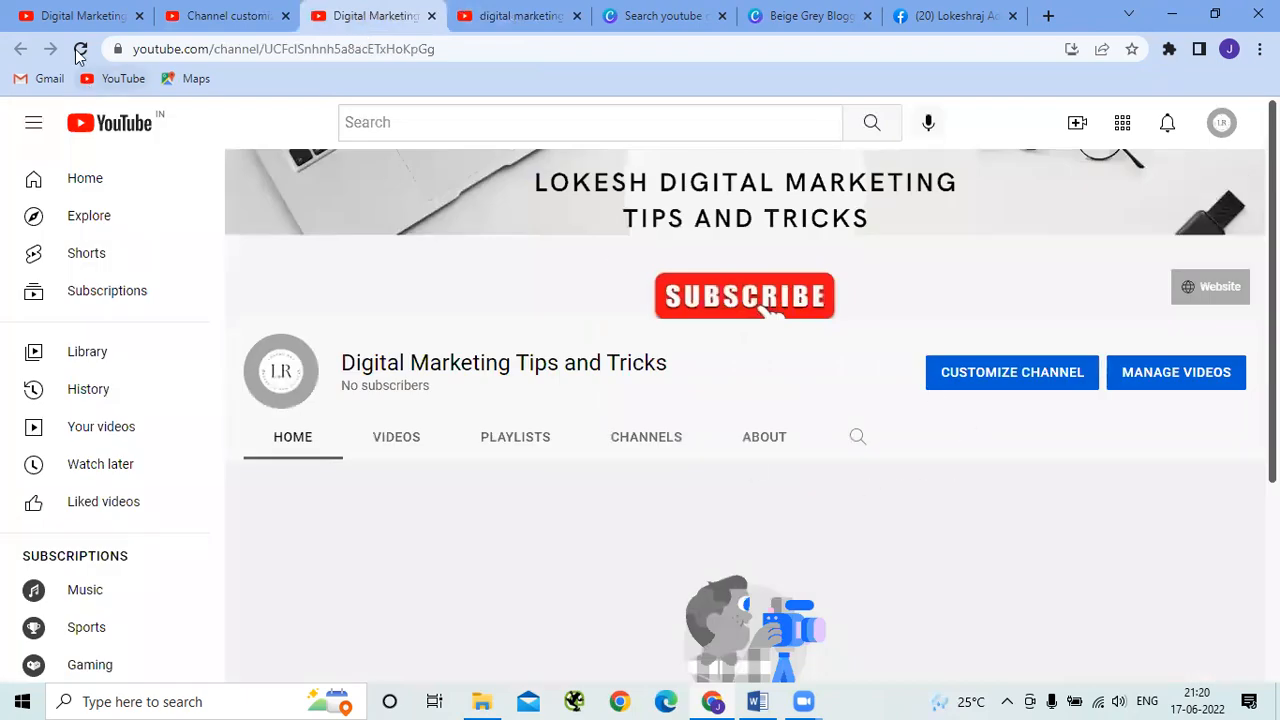
{"action": "left_click", "coordinate": [80, 50]}
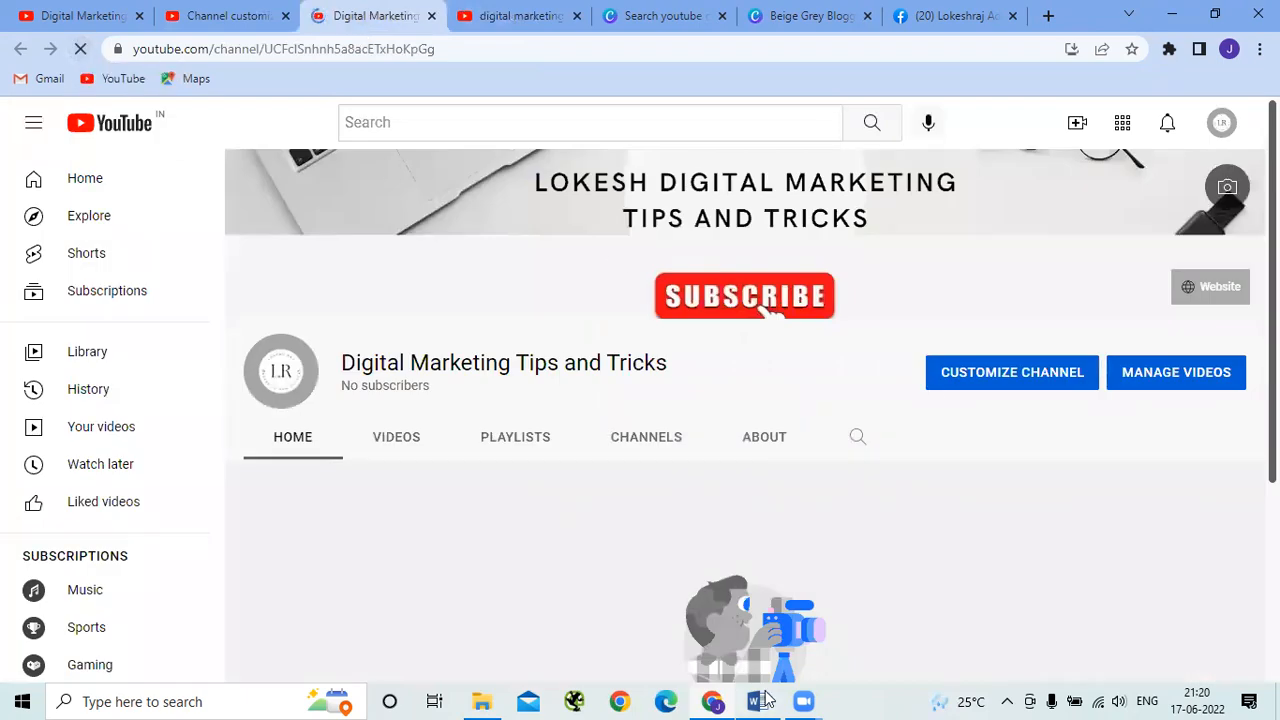
{"action": "mouse_move", "coordinate": [766, 698]}
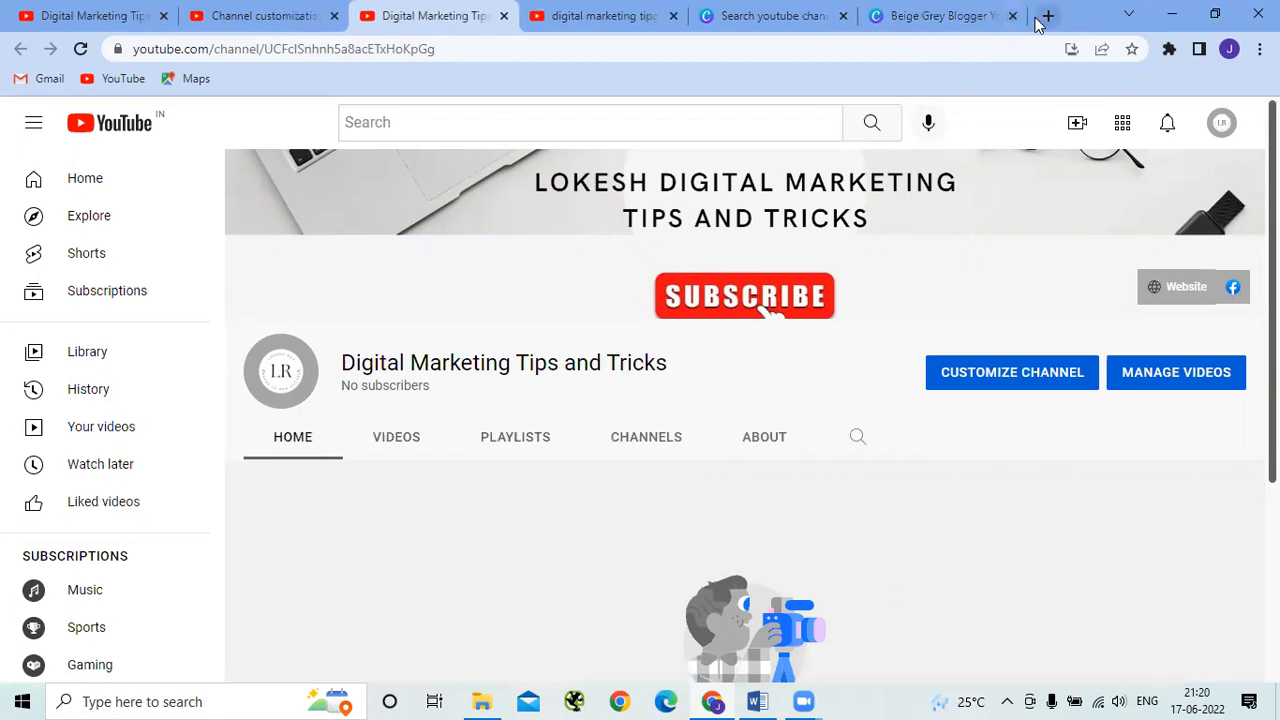
{"action": "left_click", "coordinate": [1012, 17]}
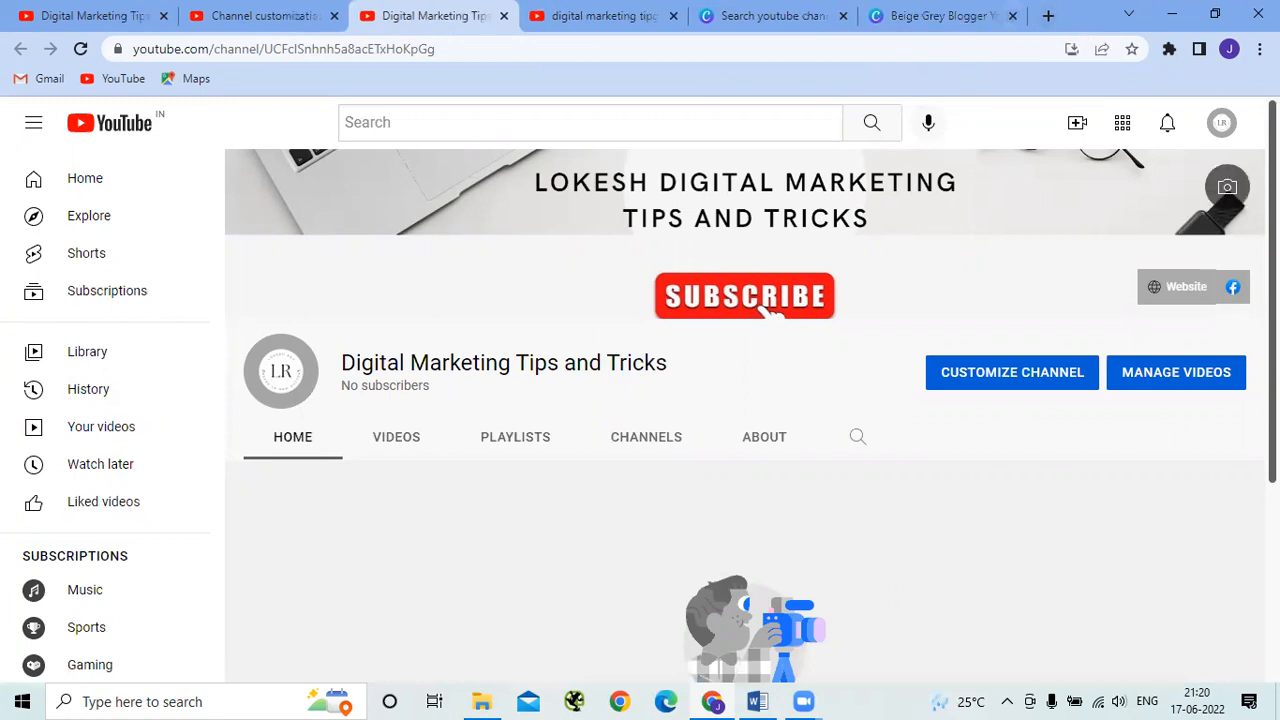
{"action": "left_click", "coordinate": [1233, 287]}
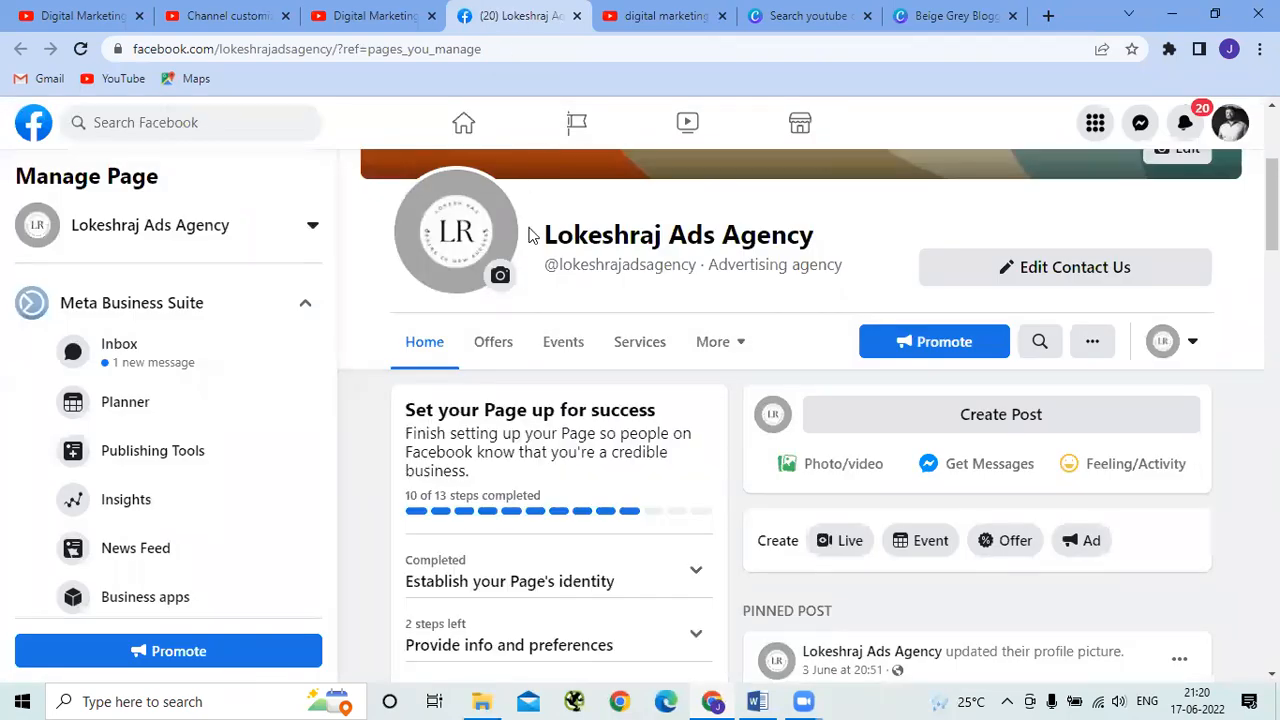
{"action": "left_click", "coordinate": [577, 16]}
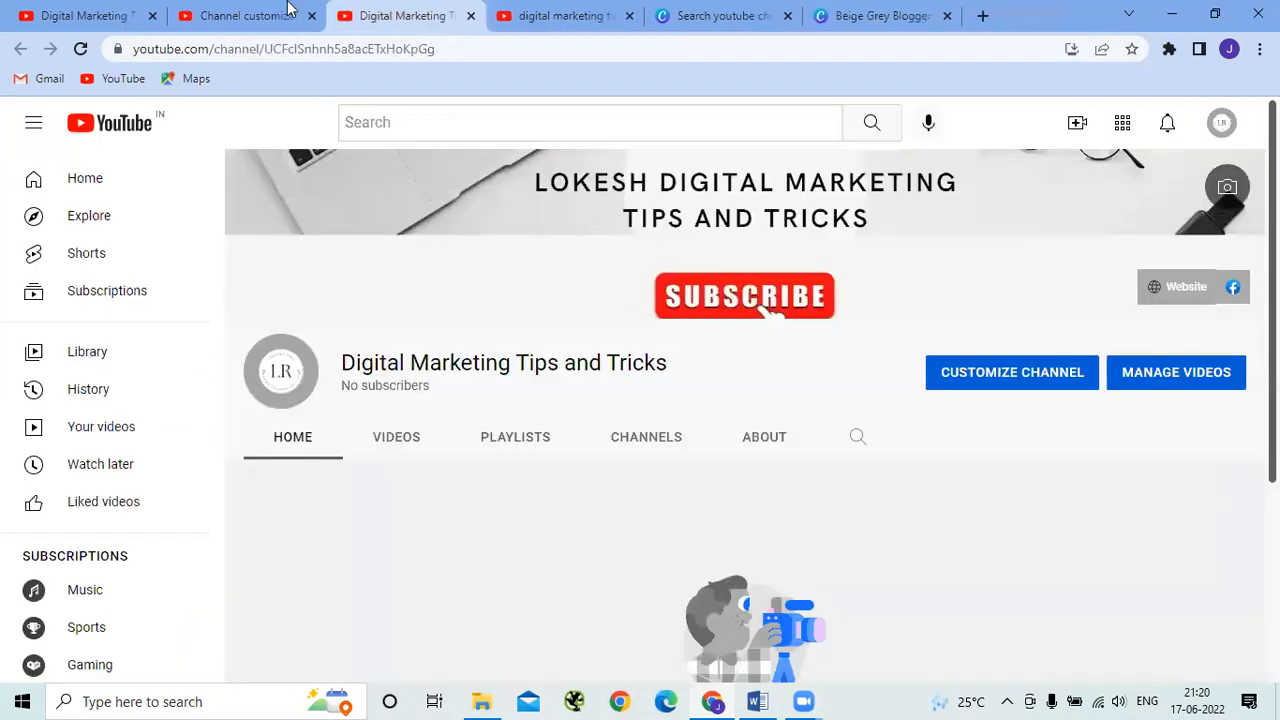
{"action": "left_click", "coordinate": [220, 17]}
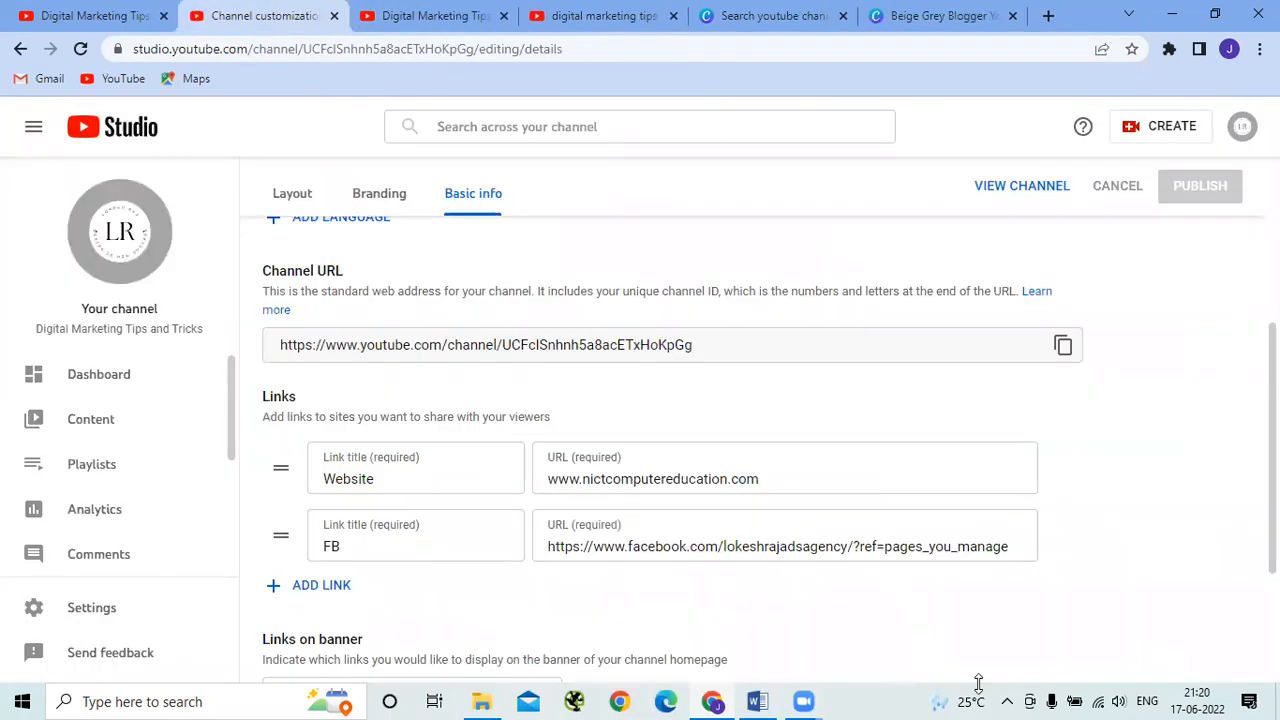
{"action": "left_click", "coordinate": [440, 16]}
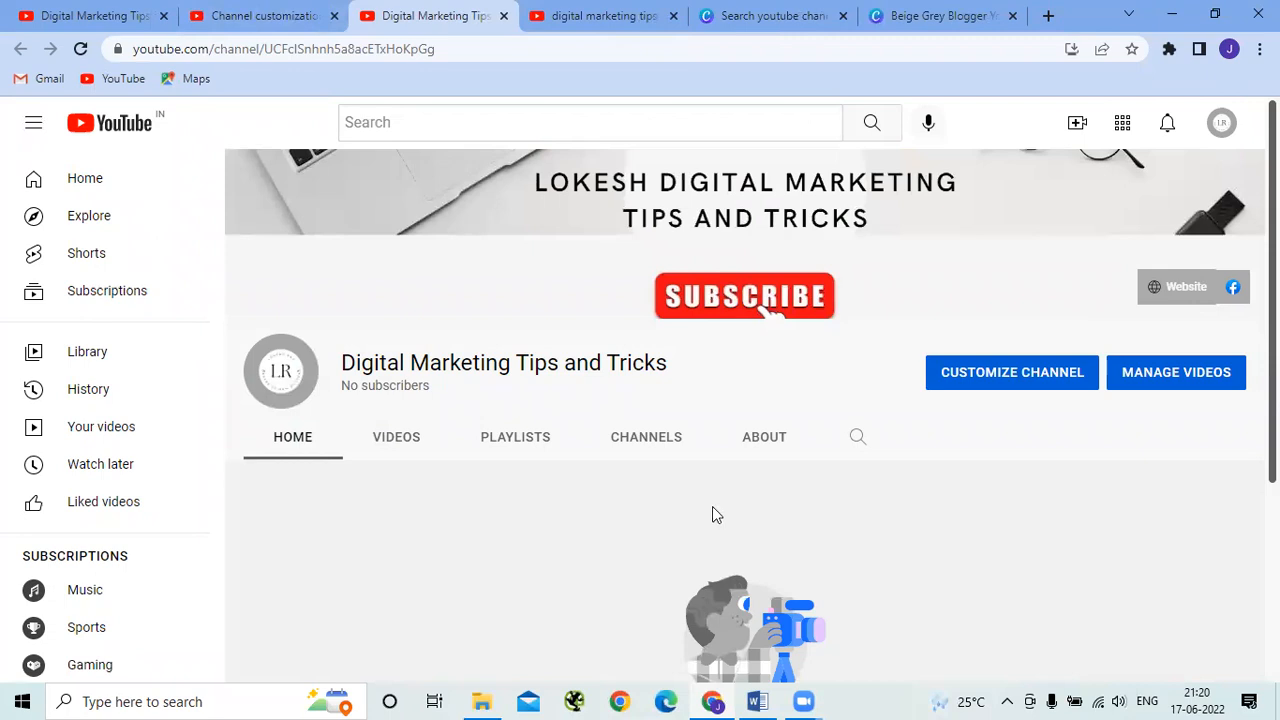
Step: Check the description, join date and Website and FB links on the channel's About page
{"action": "left_click", "coordinate": [757, 443]}
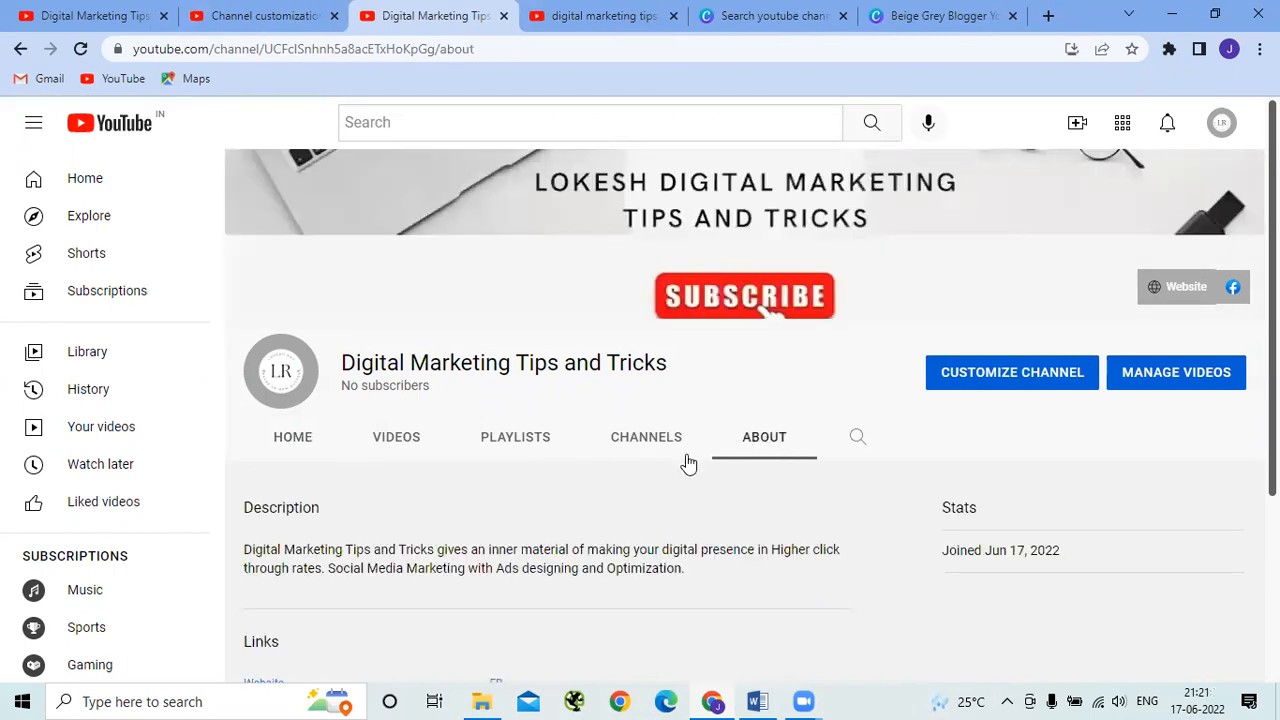
{"action": "scroll", "coordinate": [347, 598], "scroll_direction": "down", "scroll_amount": 3}
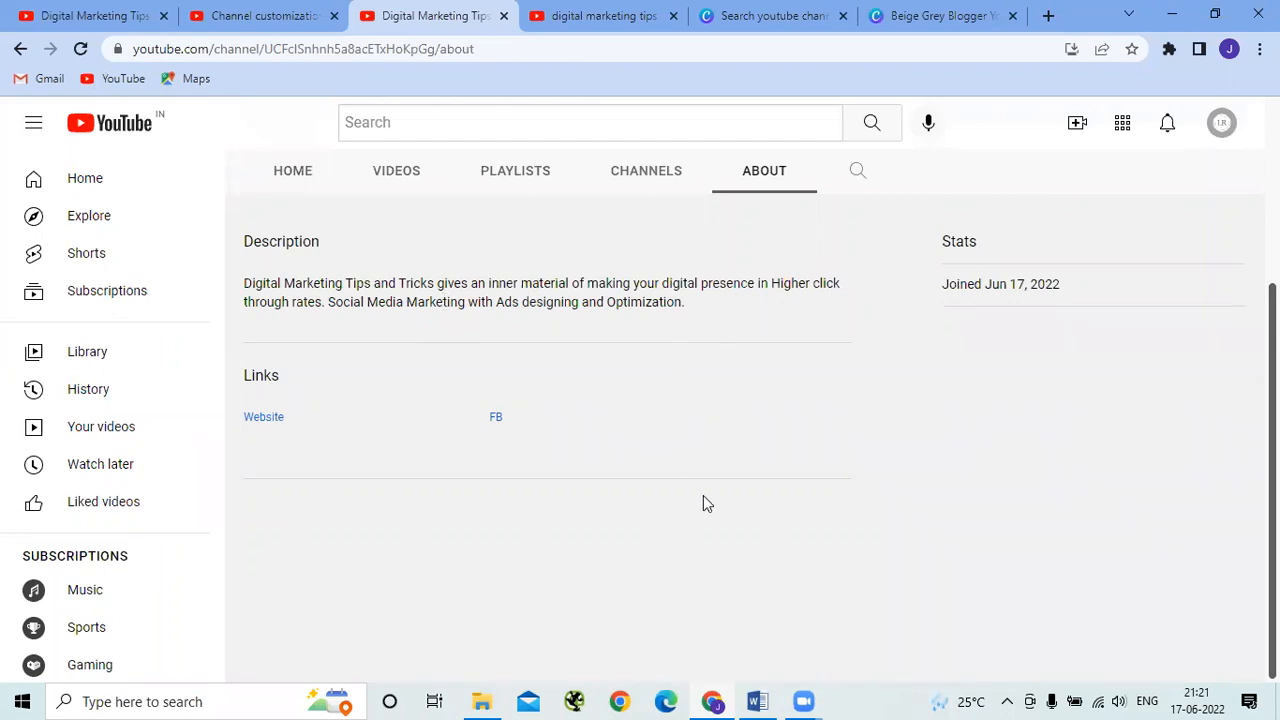
{"action": "scroll", "coordinate": [715, 538], "scroll_direction": "up", "scroll_amount": 3}
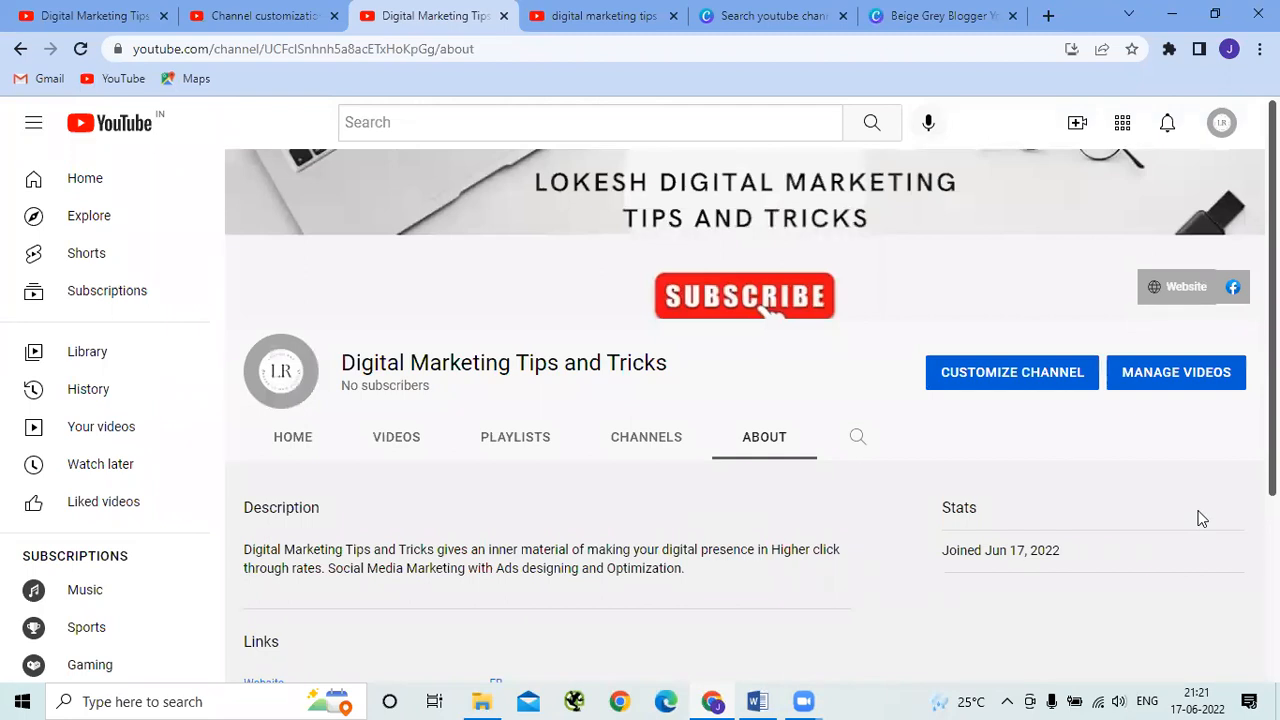
{"action": "left_click", "coordinate": [1160, 374]}
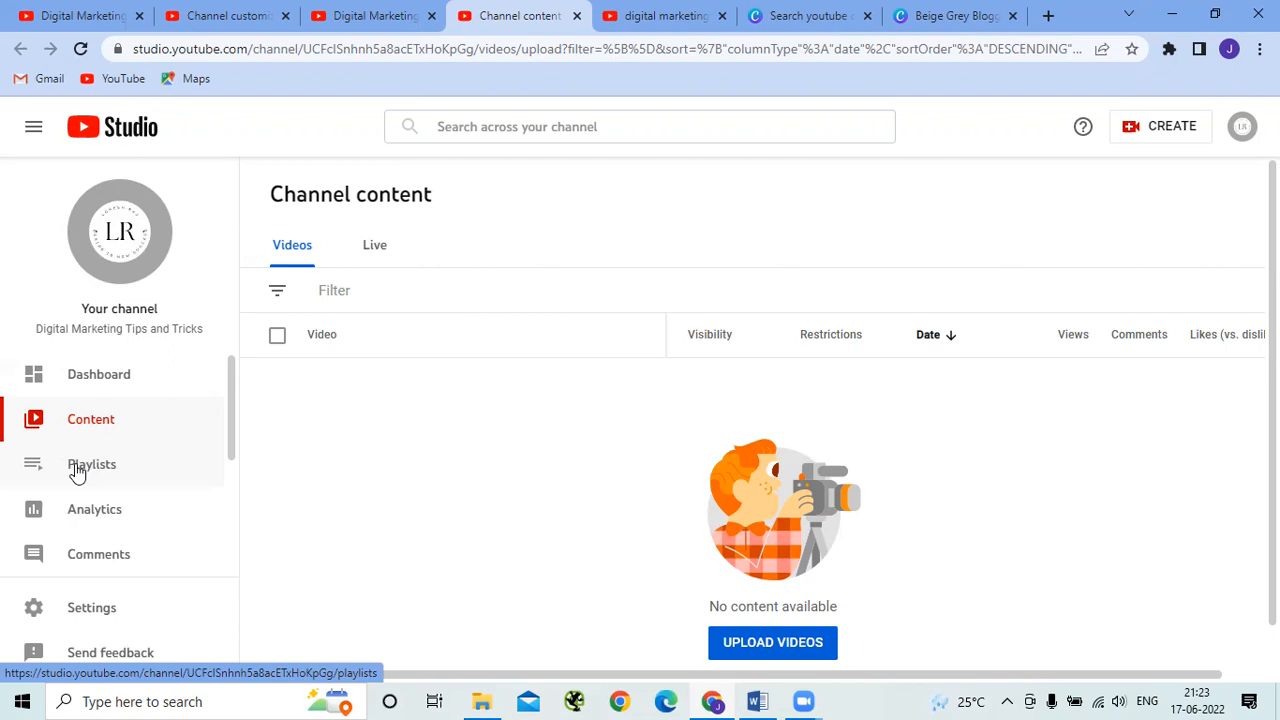
Step: Start a blank 1920 × 1080 YouTube Video design from Canva's Video category
{"action": "left_click", "coordinate": [815, 18]}
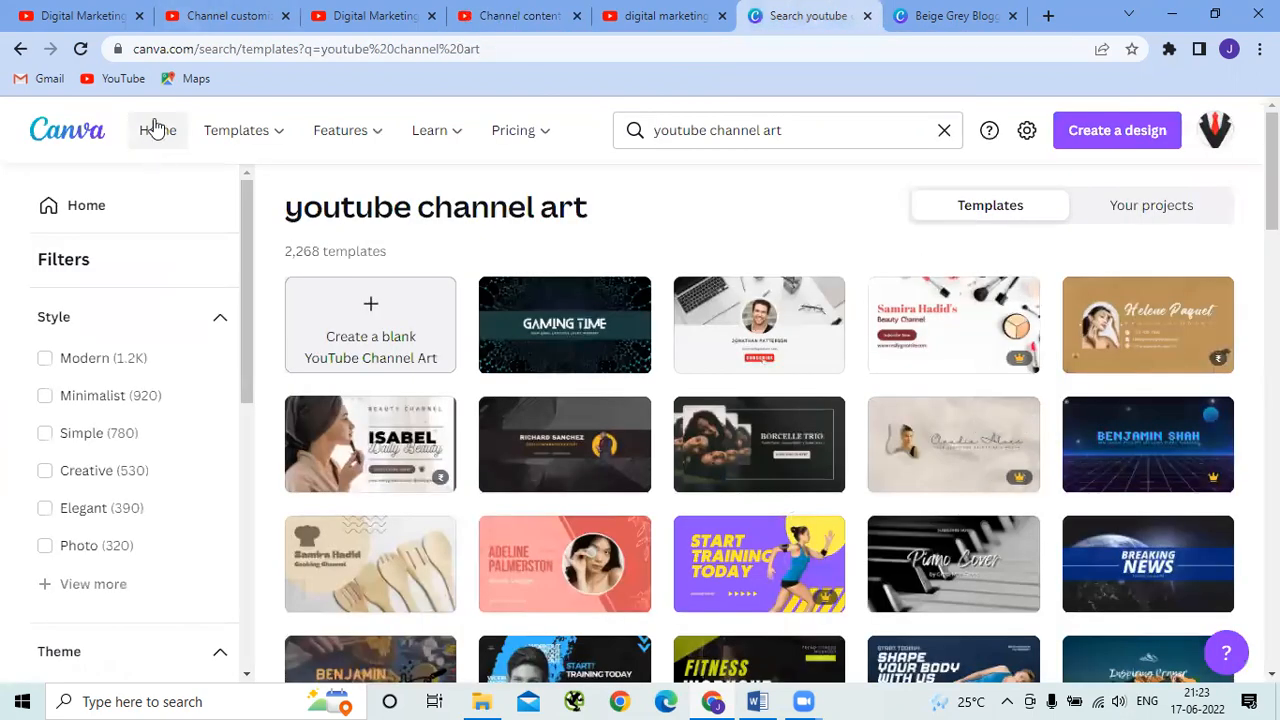
{"action": "left_click", "coordinate": [380, 296]}
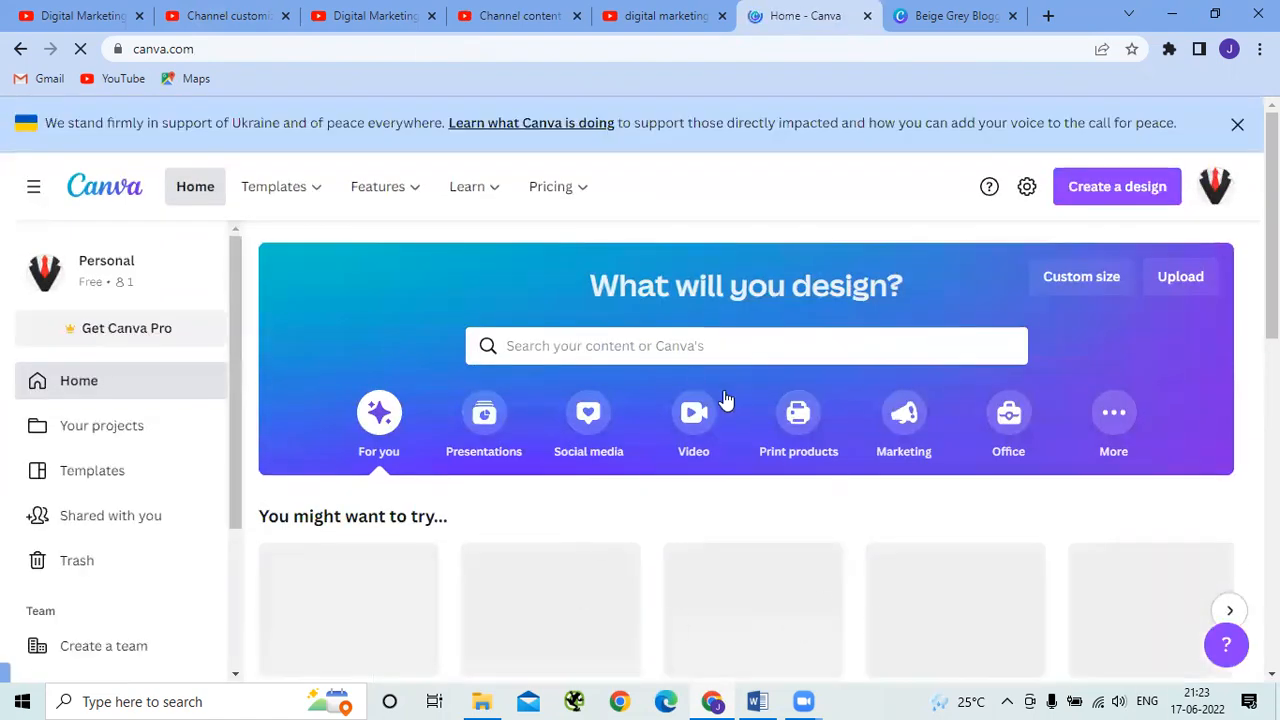
{"action": "left_click", "coordinate": [697, 412]}
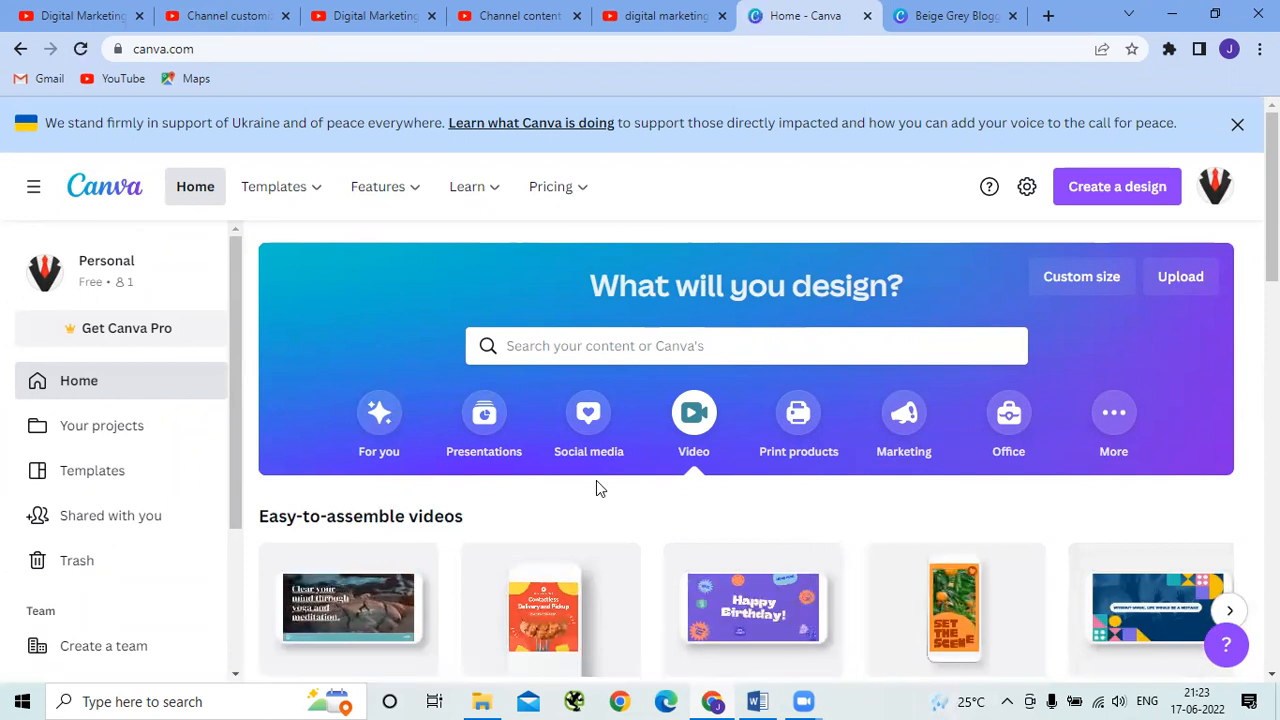
{"action": "scroll", "coordinate": [596, 488], "scroll_direction": "down", "scroll_amount": 1}
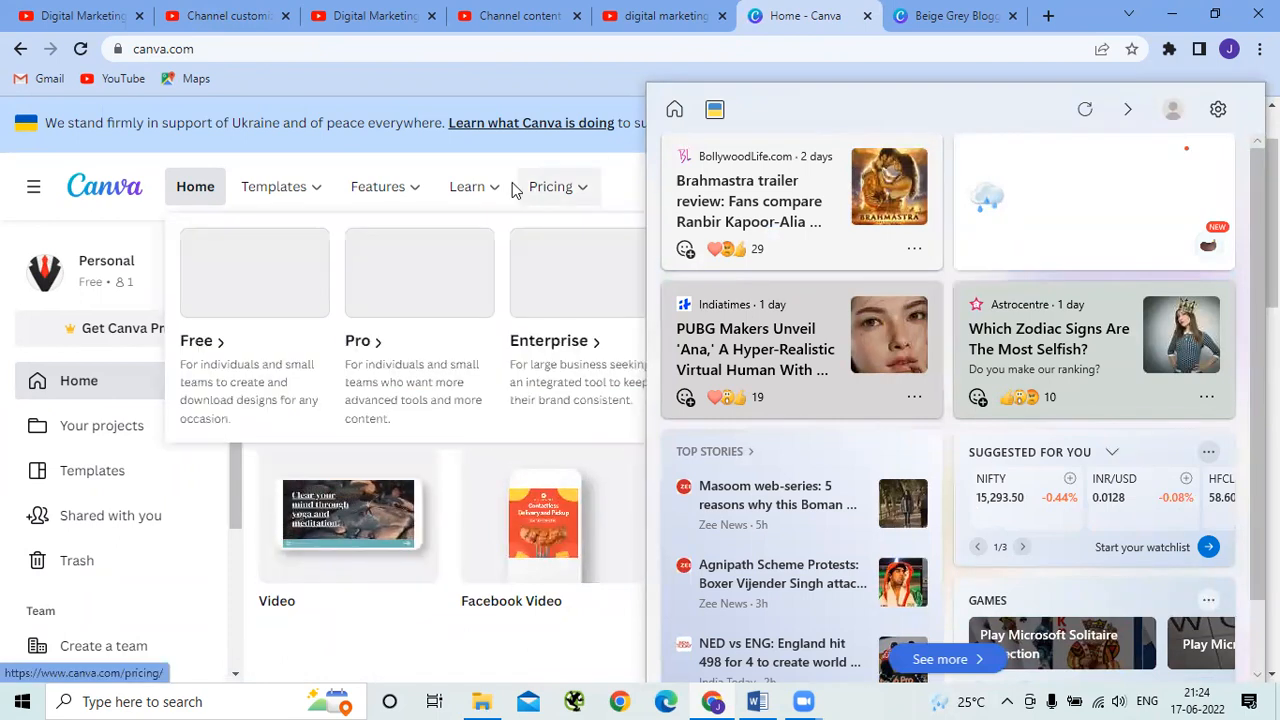
{"action": "mouse_move", "coordinate": [468, 186]}
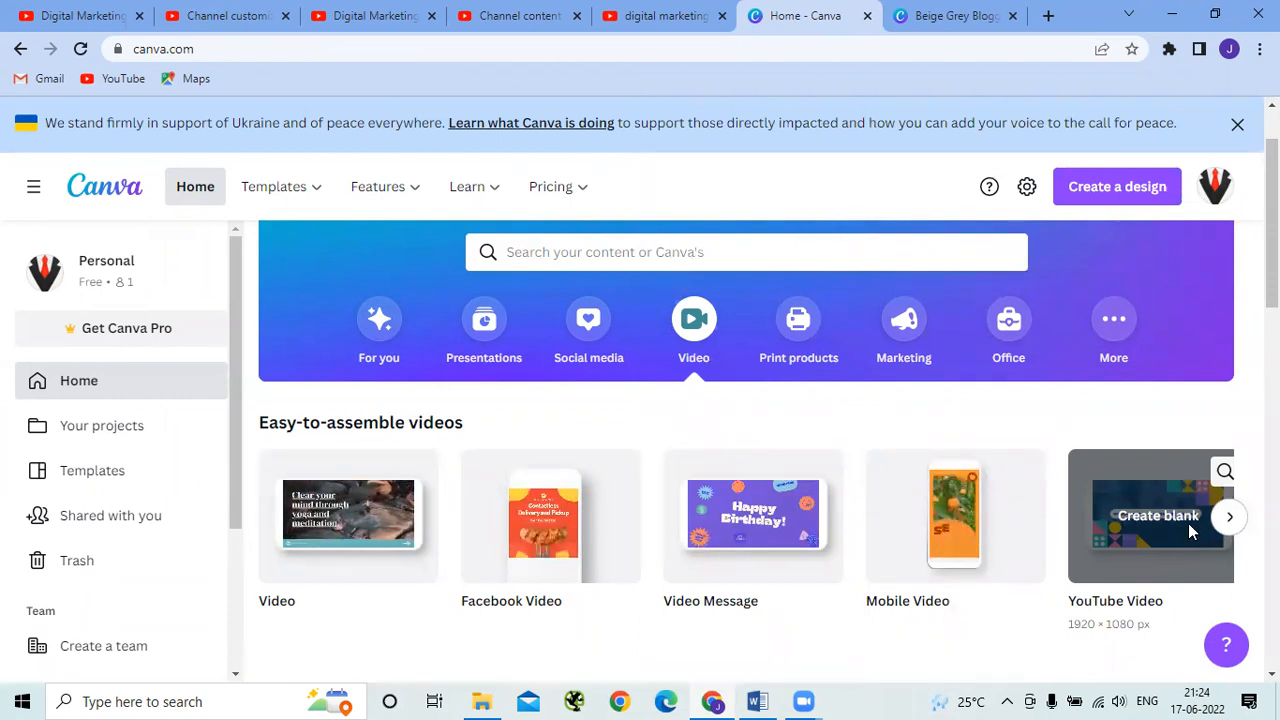
{"action": "left_click", "coordinate": [1190, 530]}
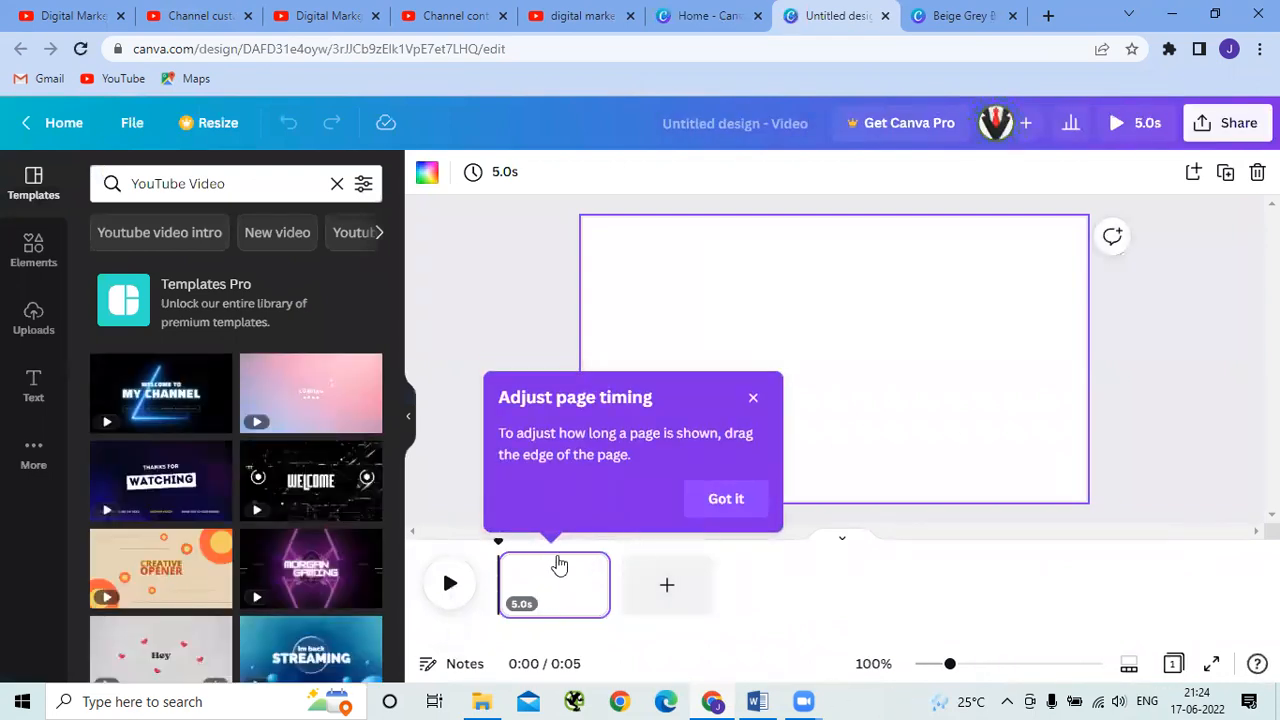
Step: Upload the 'LR (1)' logo image from the Downloads folder into Canva's Uploads
{"action": "left_click", "coordinate": [33, 320]}
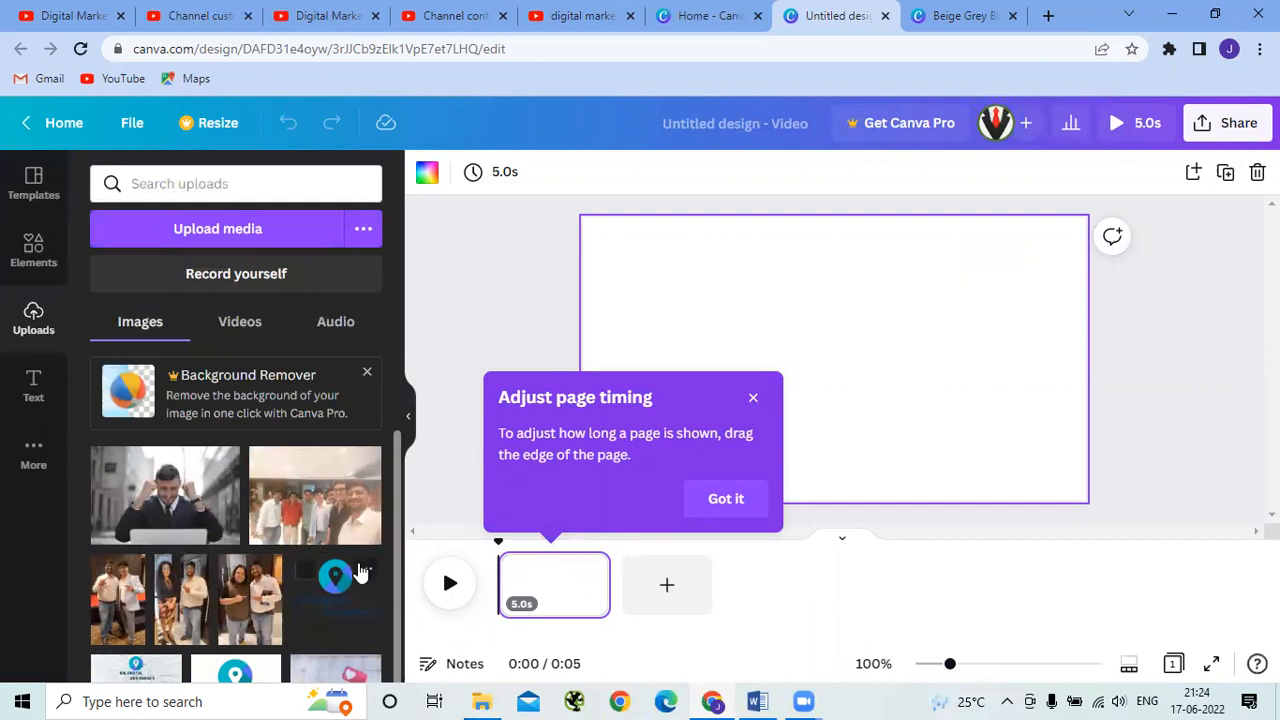
{"action": "scroll", "coordinate": [360, 572], "scroll_direction": "down", "scroll_amount": 1}
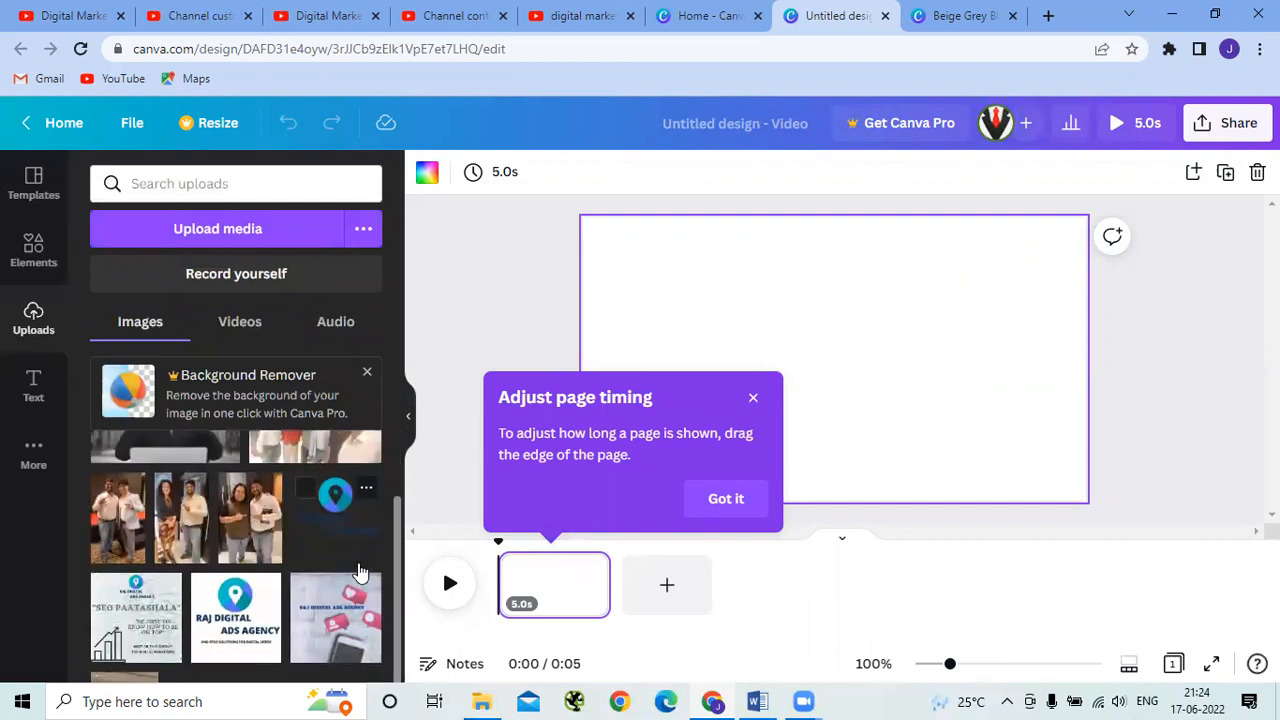
{"action": "scroll", "coordinate": [360, 572], "scroll_direction": "up", "scroll_amount": 1}
{"action": "left_click", "coordinate": [223, 229]}
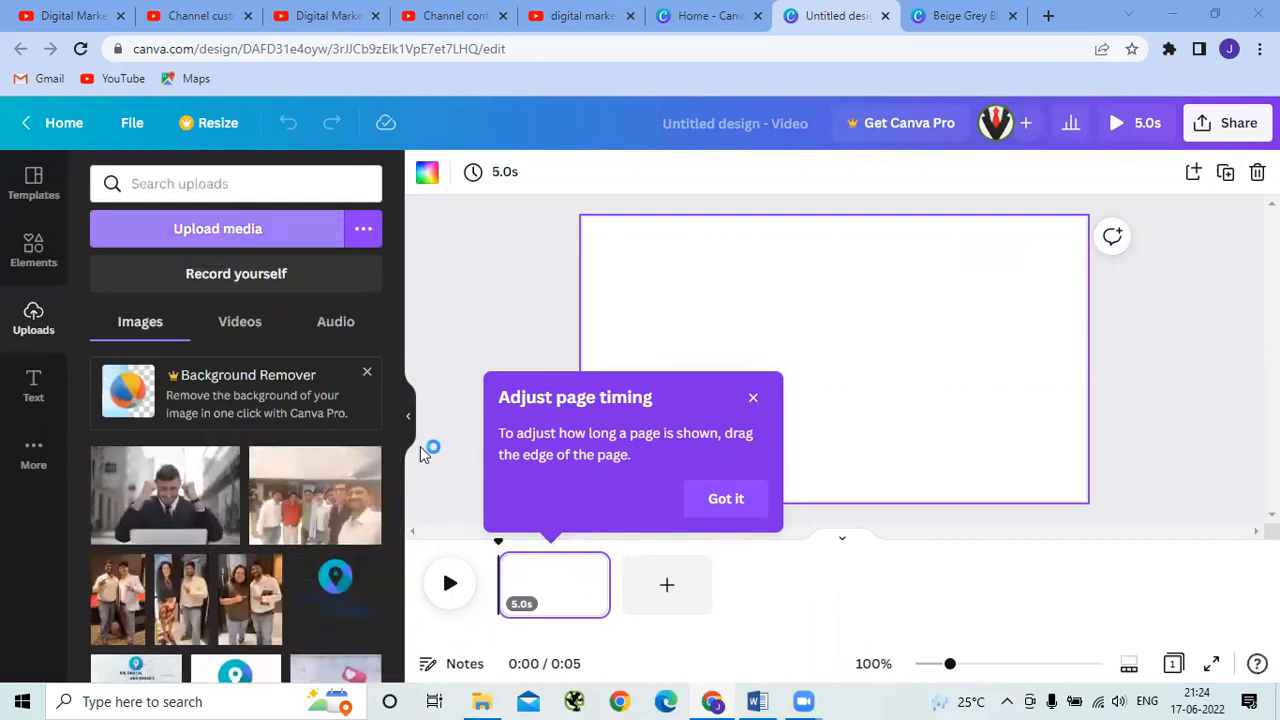
{"action": "scroll", "coordinate": [266, 236], "scroll_direction": "down", "scroll_amount": 1}
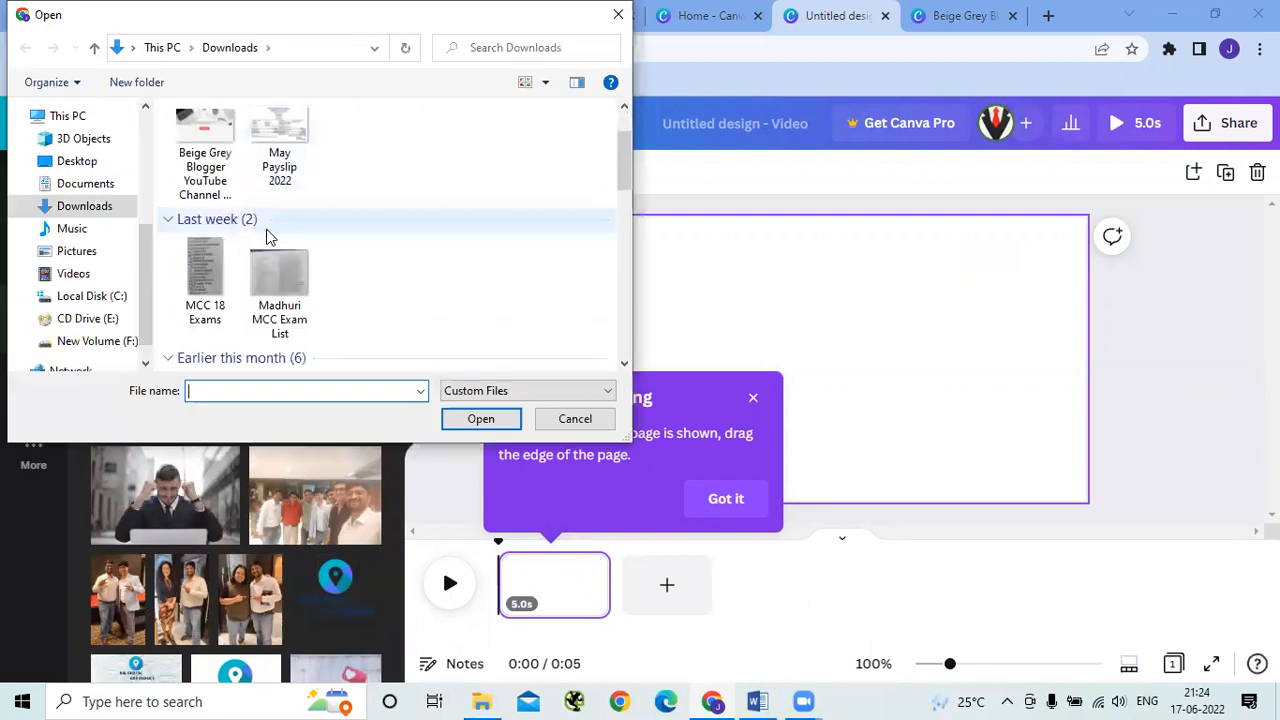
{"action": "scroll", "coordinate": [266, 236], "scroll_direction": "down", "scroll_amount": 2}
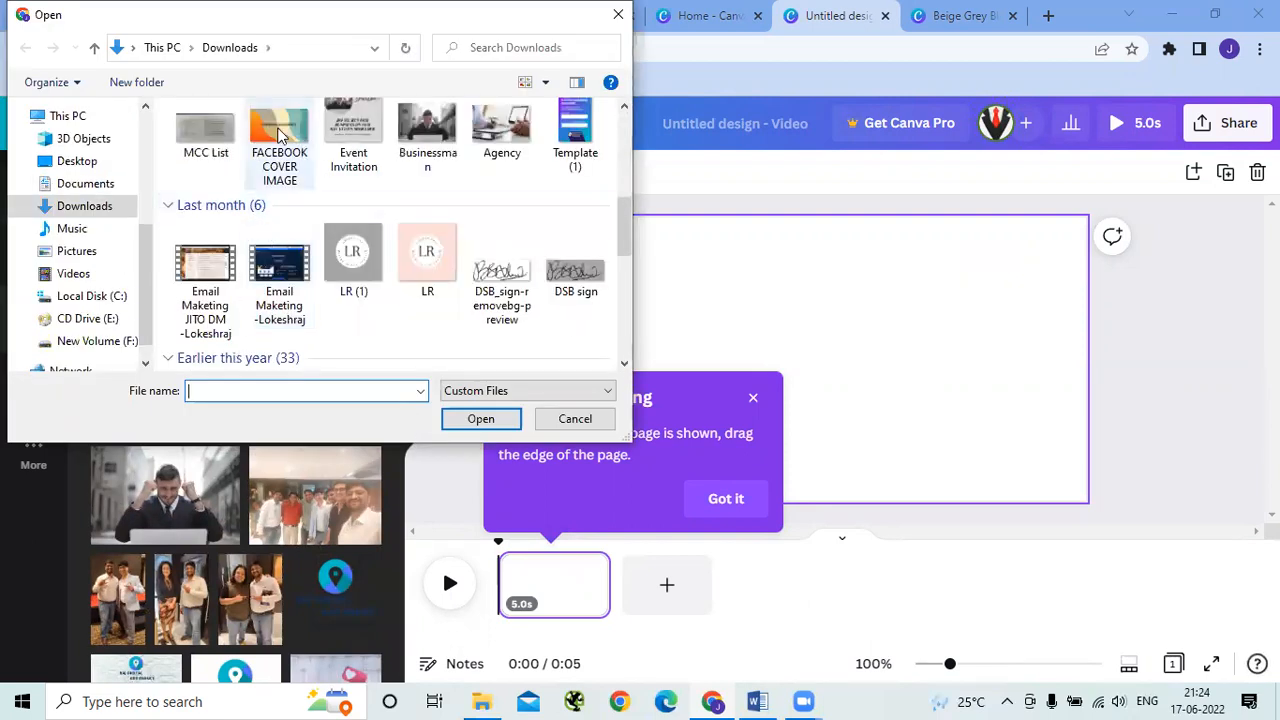
{"action": "left_click", "coordinate": [354, 258]}
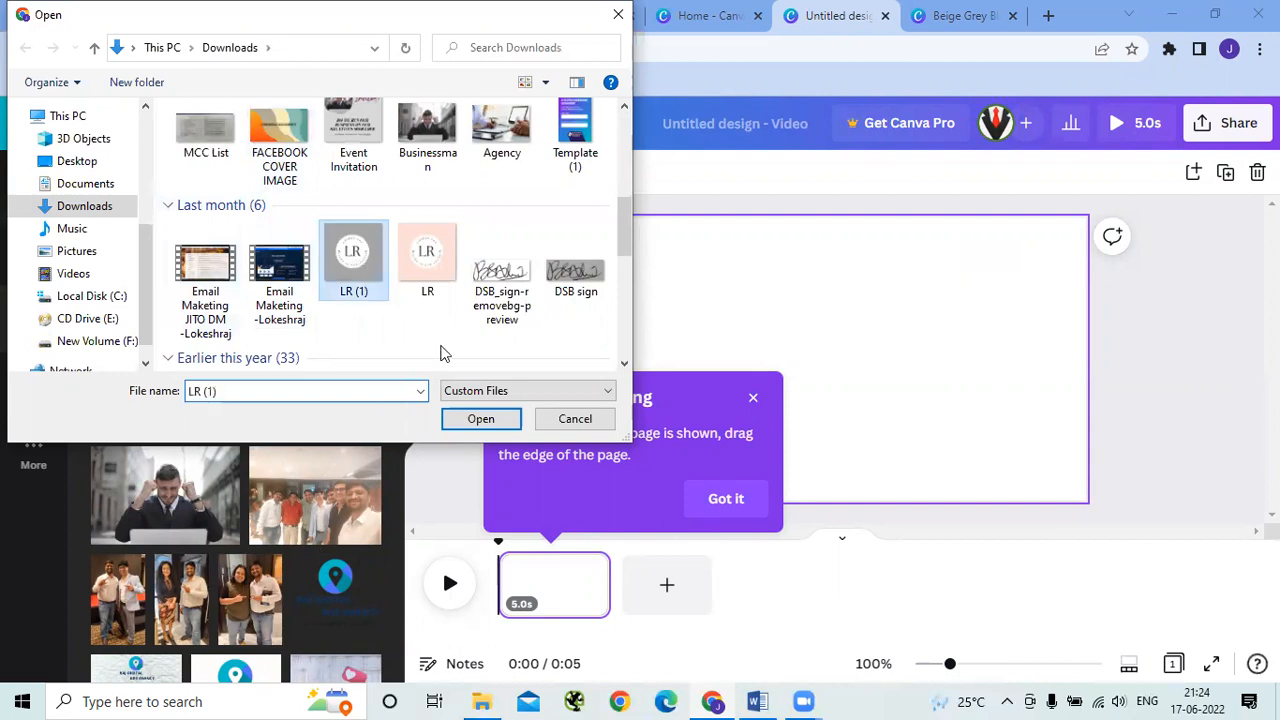
{"action": "left_click", "coordinate": [481, 418]}
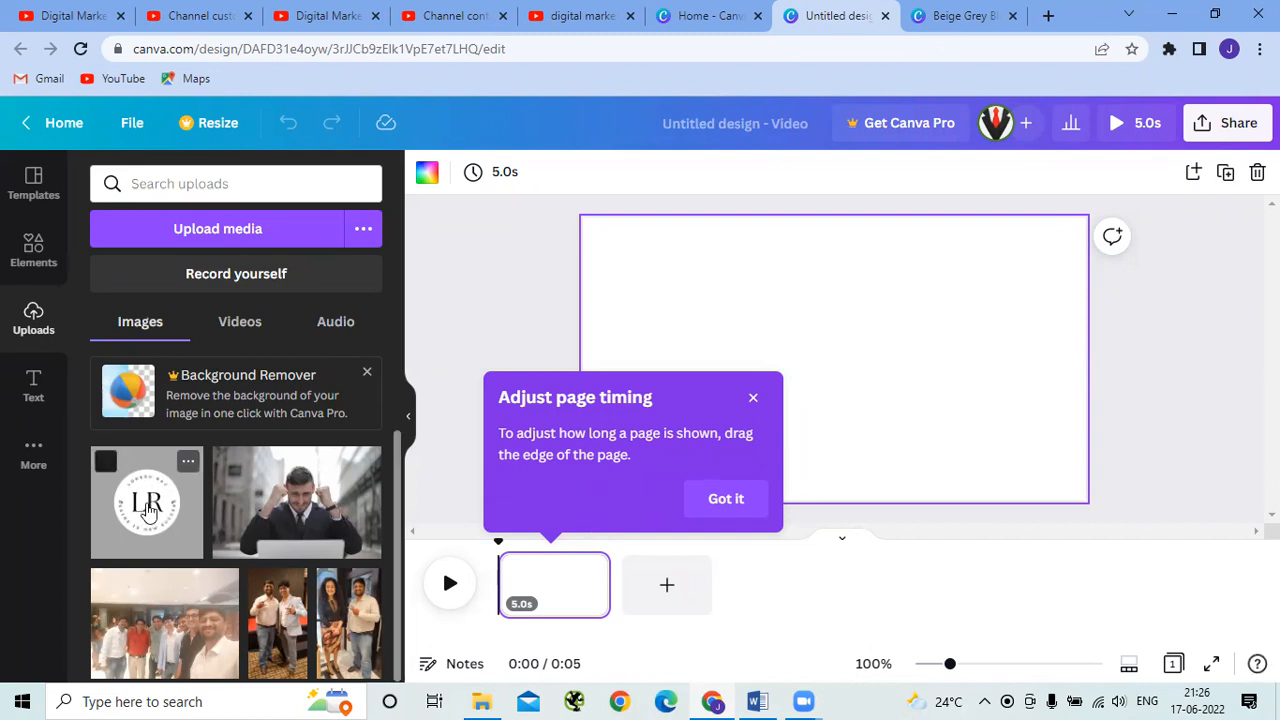
Step: Place the LR logo on the page, shift it up-left, and dismiss the page-timing tip
{"action": "left_click_drag", "start_coordinate": [147, 510], "coordinate": [846, 386]}
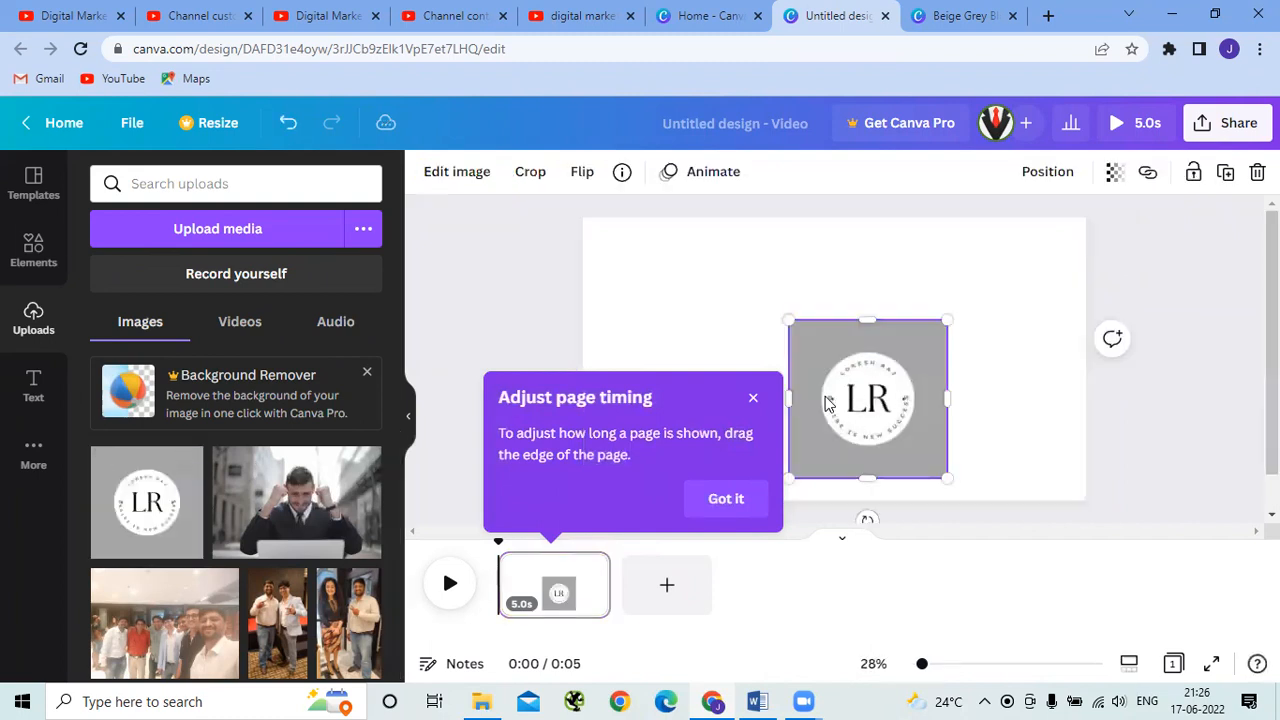
{"action": "left_click_drag", "start_coordinate": [871, 371], "coordinate": [826, 317]}
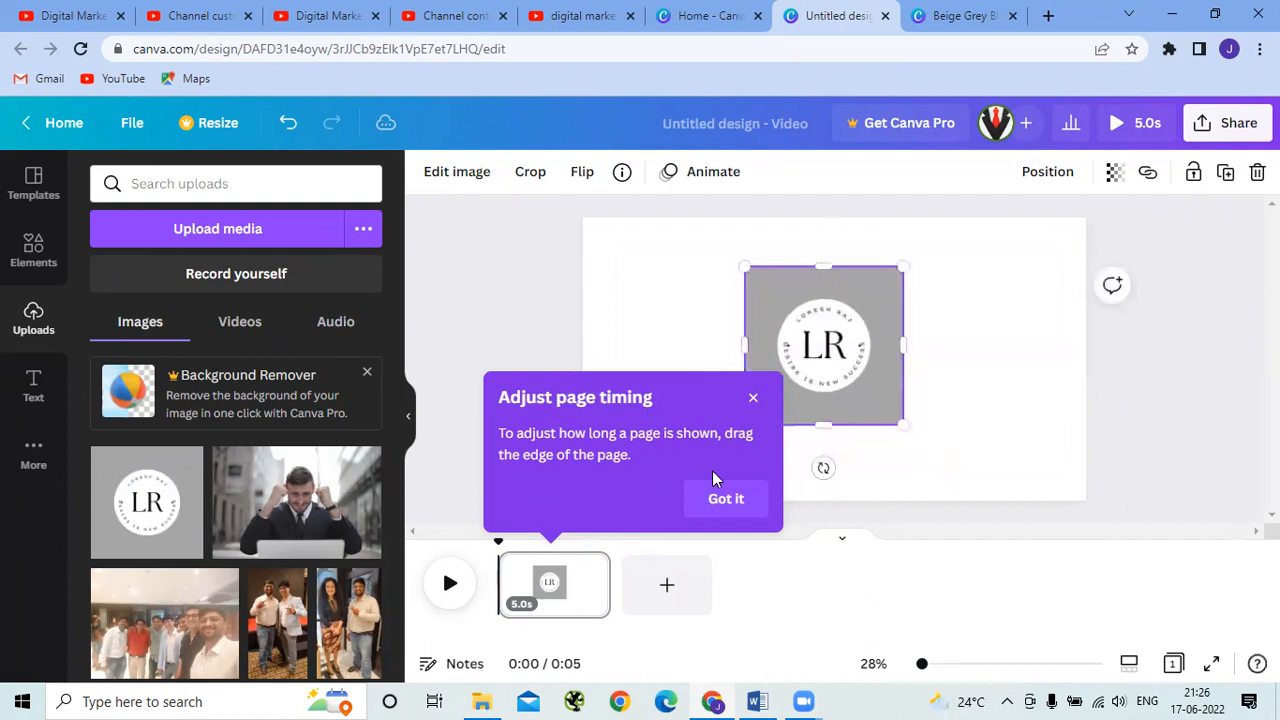
{"action": "left_click", "coordinate": [736, 500]}
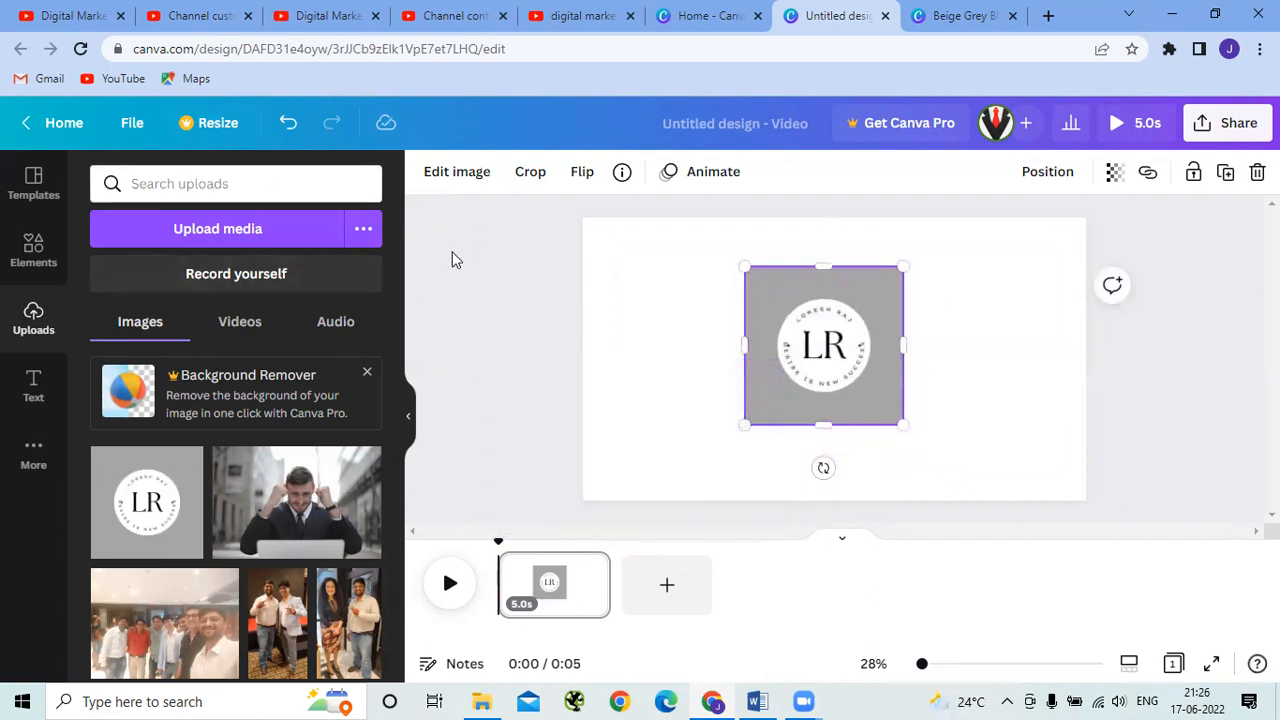
Step: Apply the grey brick-wall background and add a round sky-and-grass frame over the logo
{"action": "left_click", "coordinate": [38, 455]}
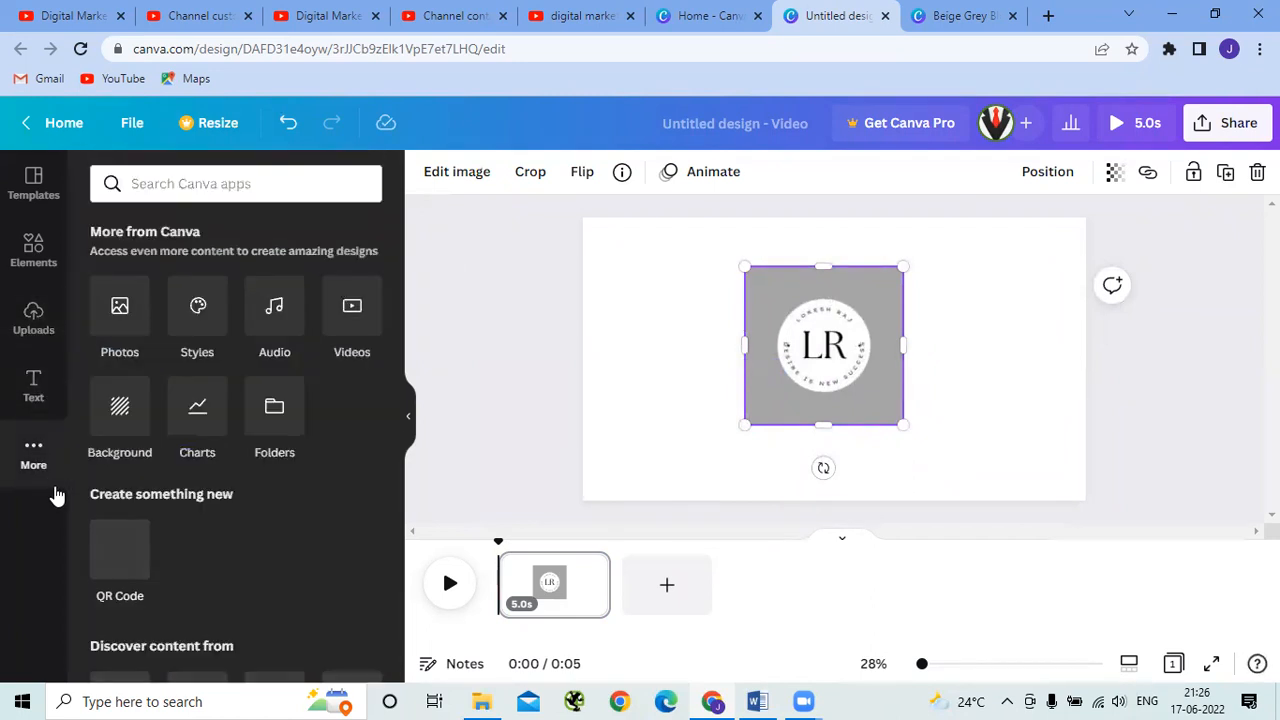
{"action": "left_click", "coordinate": [122, 405]}
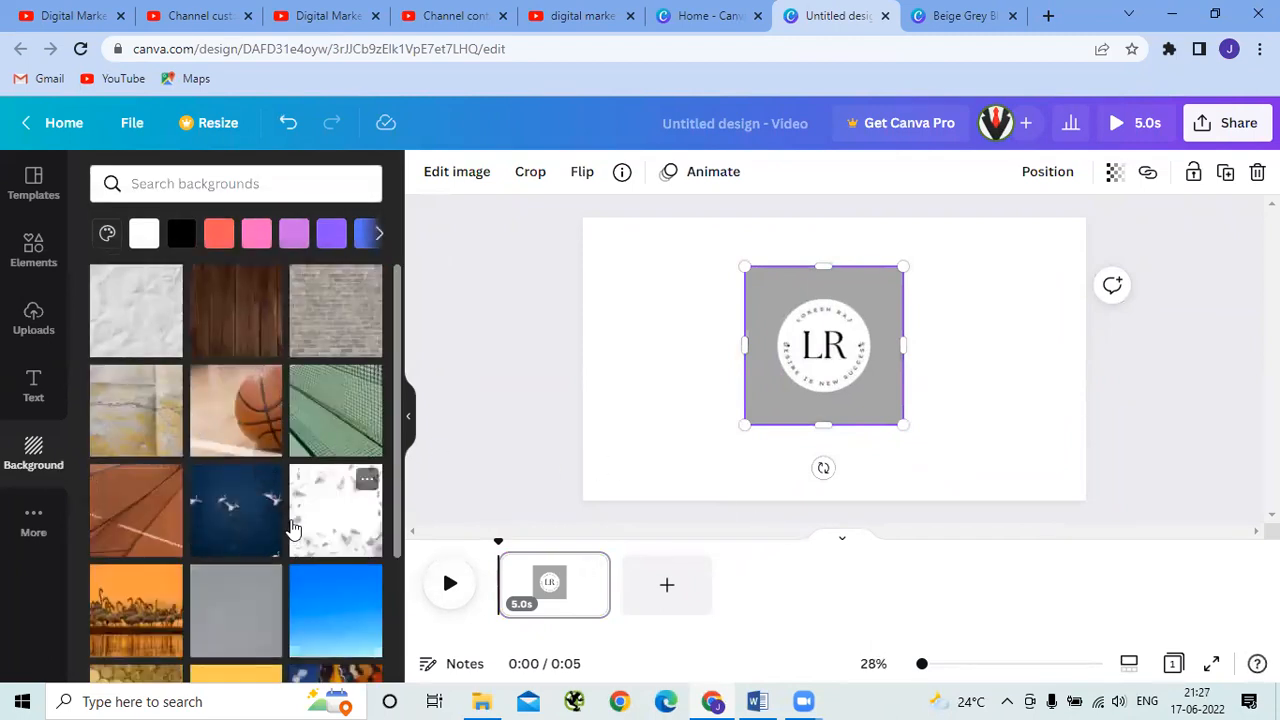
{"action": "key", "text": "Delete"}
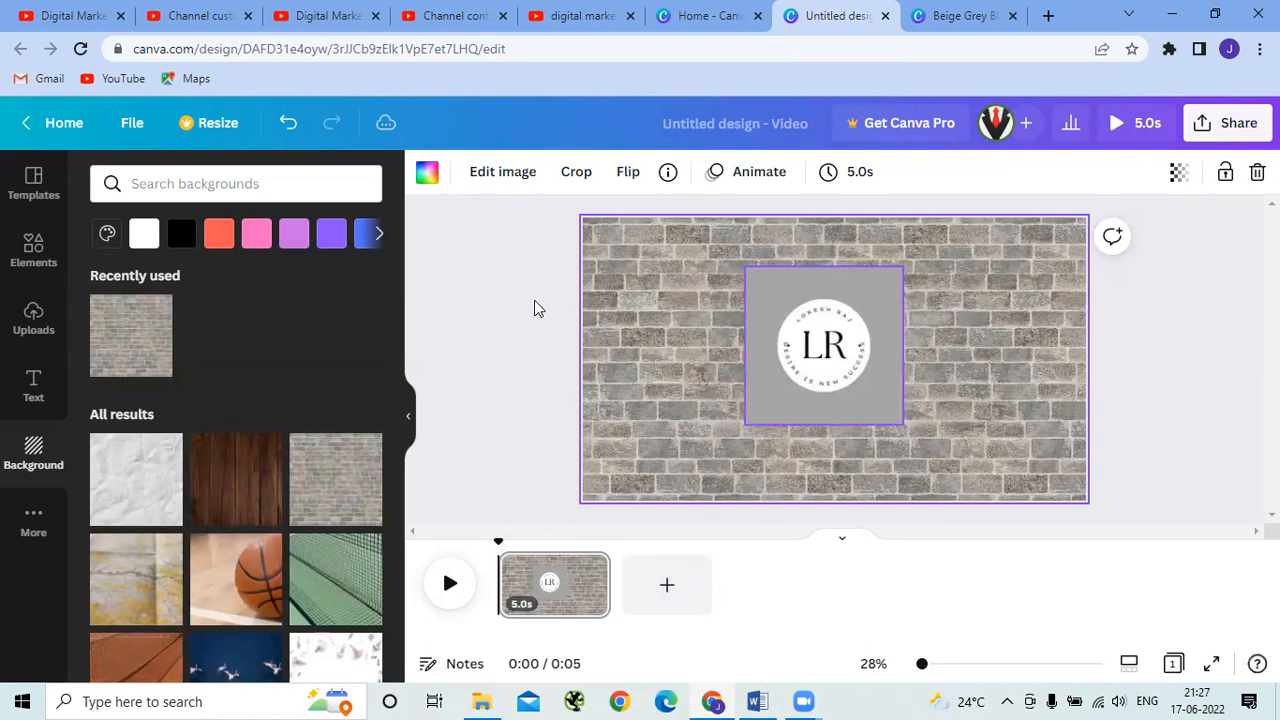
{"action": "left_click", "coordinate": [30, 250]}
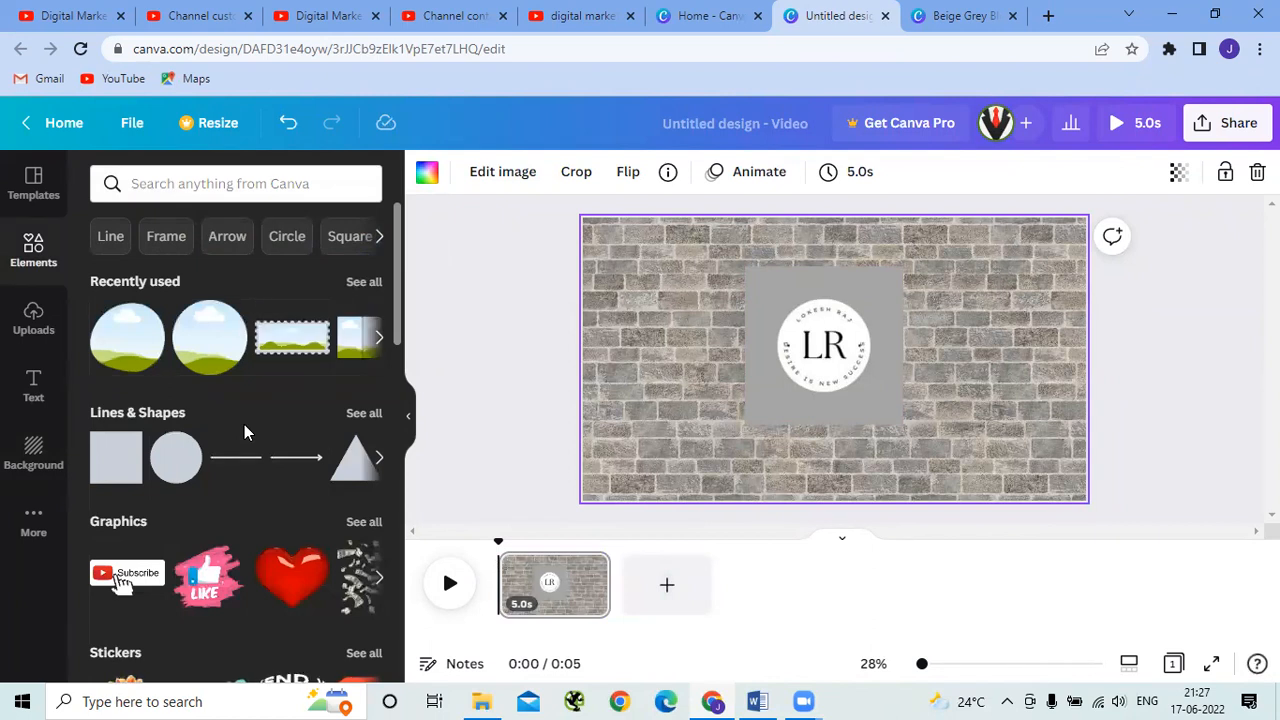
{"action": "left_click", "coordinate": [209, 337]}
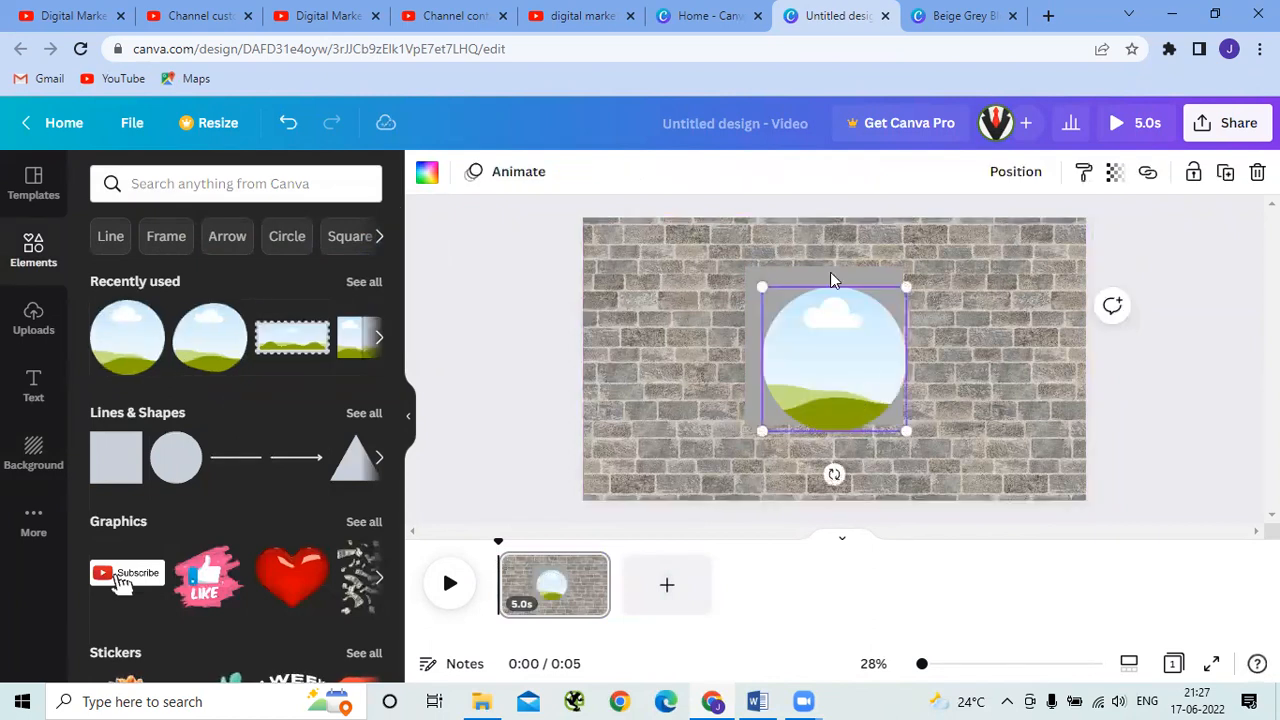
Step: Fit the LR logo inside the round frame at the page centre
{"action": "left_click_drag", "start_coordinate": [830, 274], "coordinate": [833, 375]}
{"action": "left_click", "coordinate": [831, 360]}
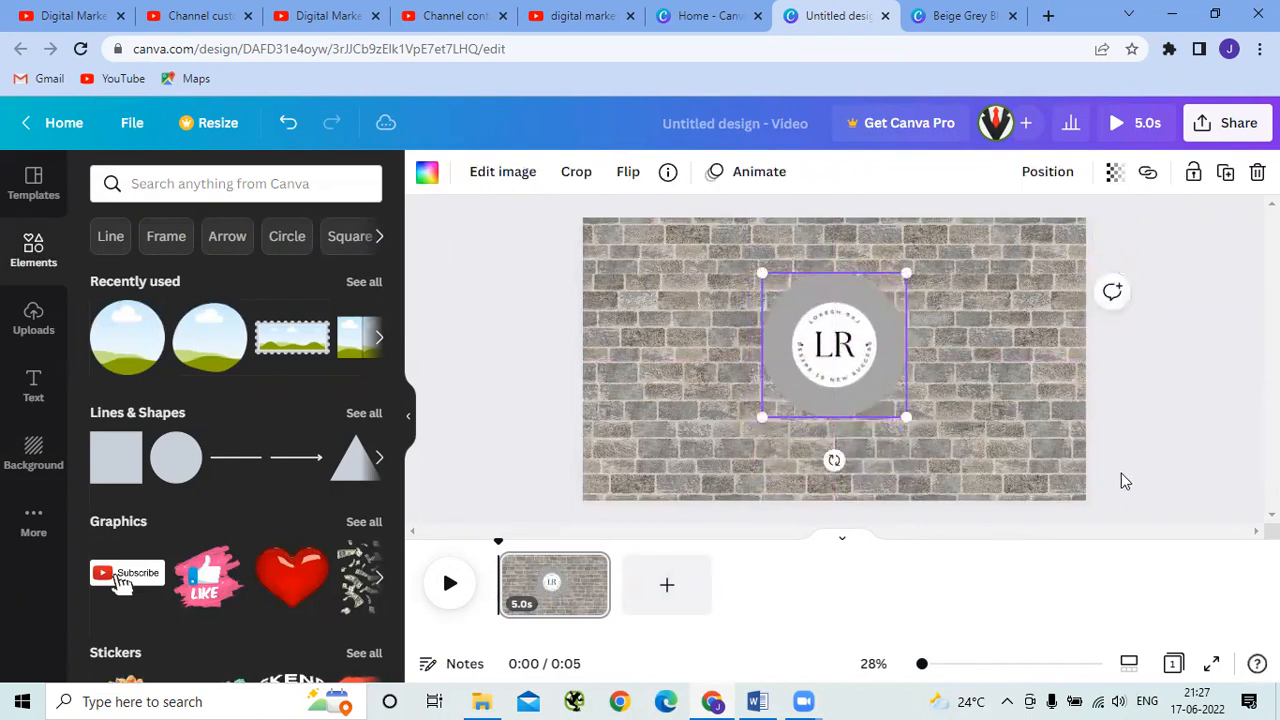
{"action": "left_click", "coordinate": [1136, 449]}
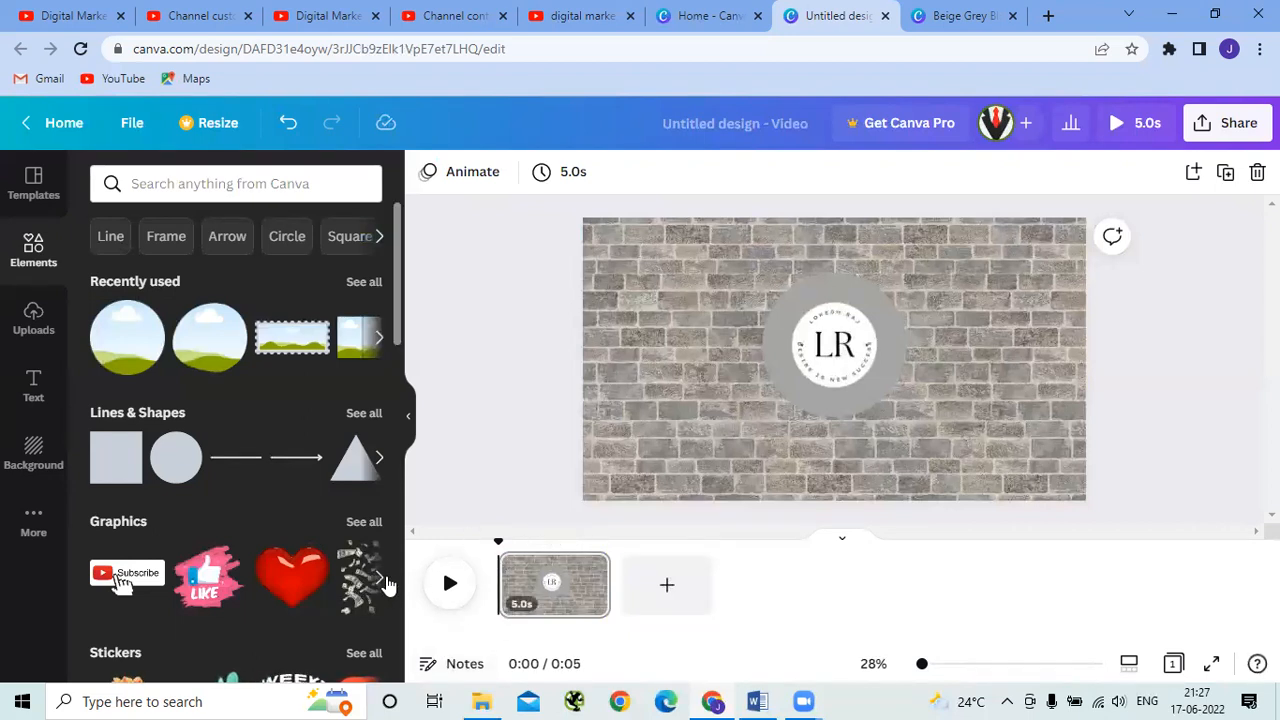
Step: Browse the full Magic recommendations collection under Elements graphics
{"action": "left_click", "coordinate": [379, 580]}
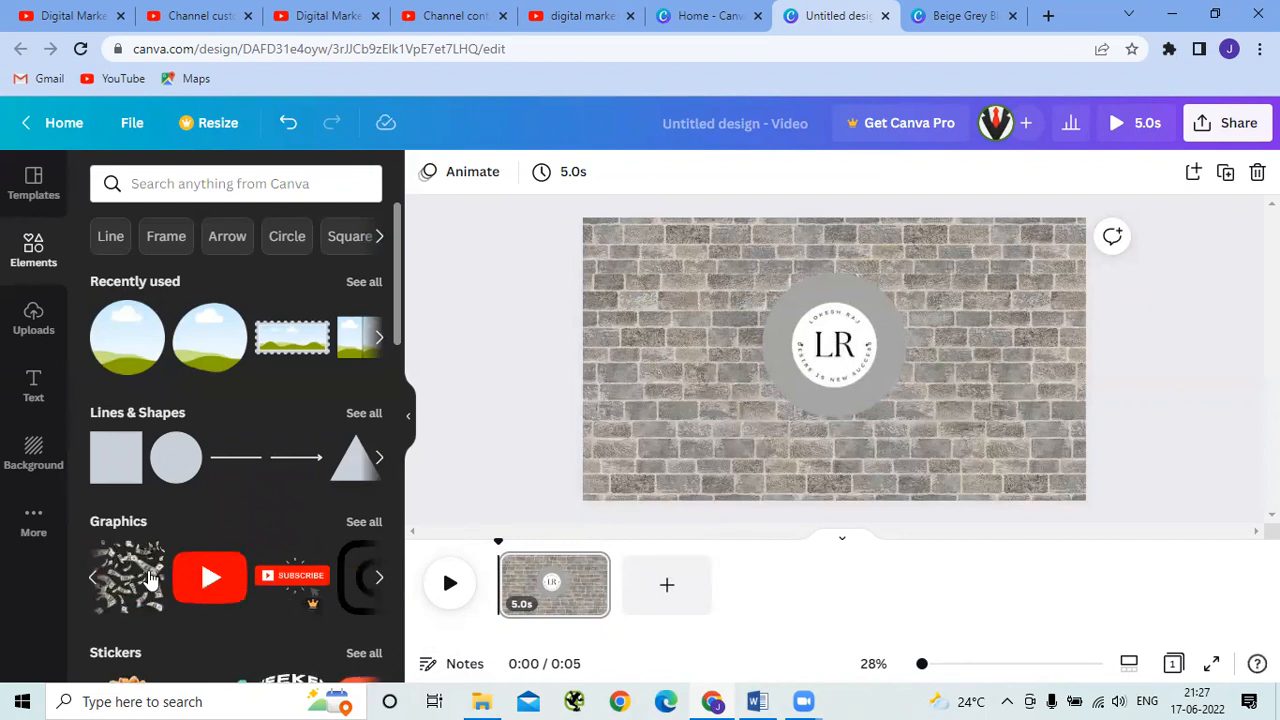
{"action": "left_click", "coordinate": [376, 526]}
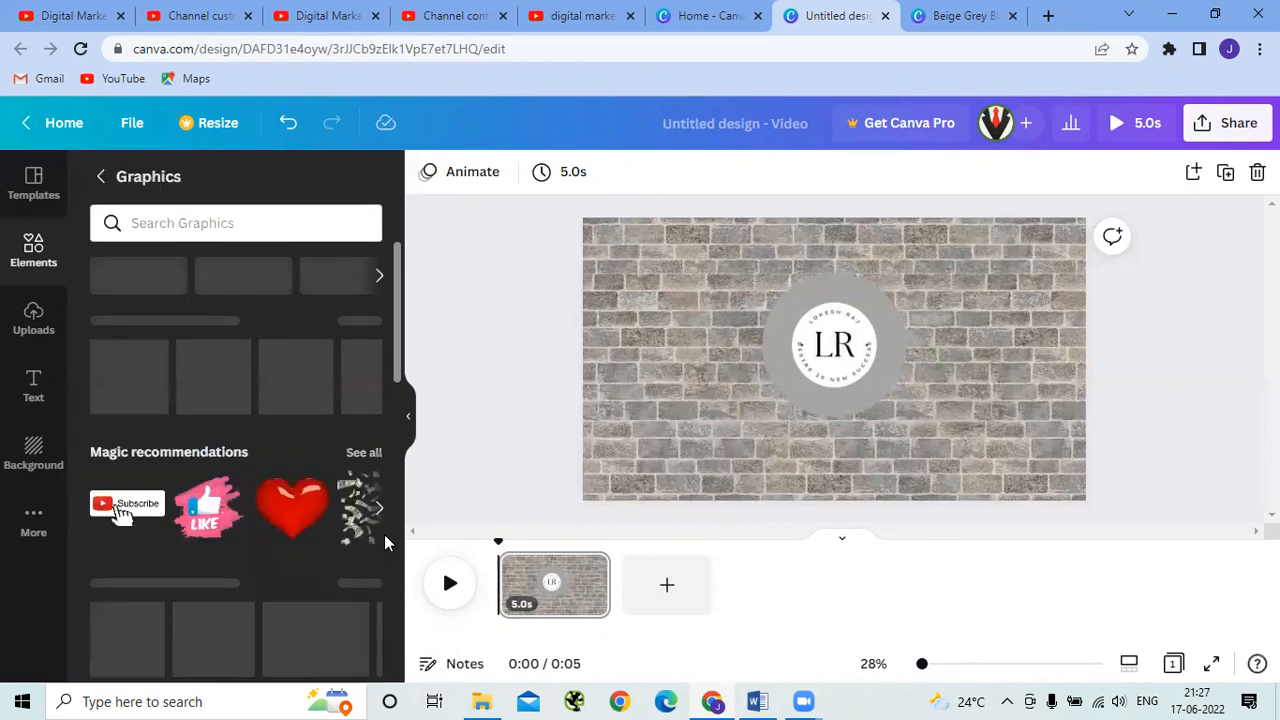
{"action": "left_click", "coordinate": [368, 453]}
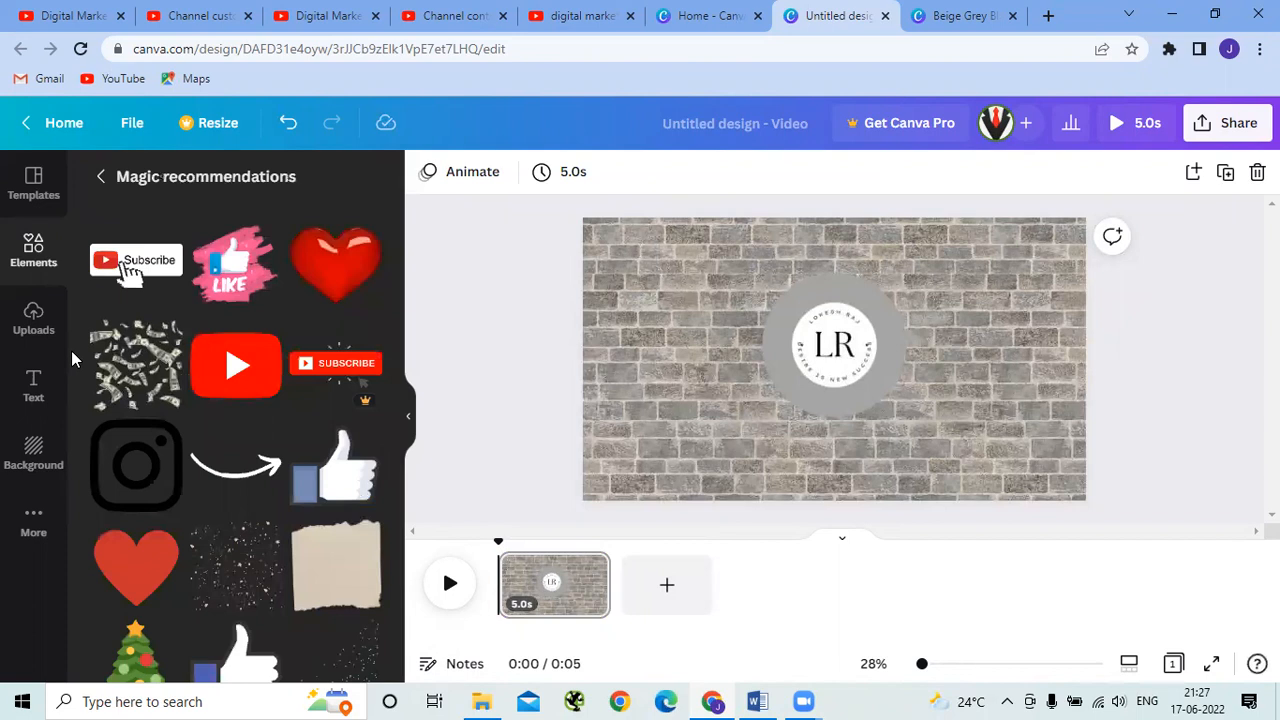
Step: Add the falling-money graphic, move it to the top-left and enlarge it
{"action": "left_click", "coordinate": [140, 372]}
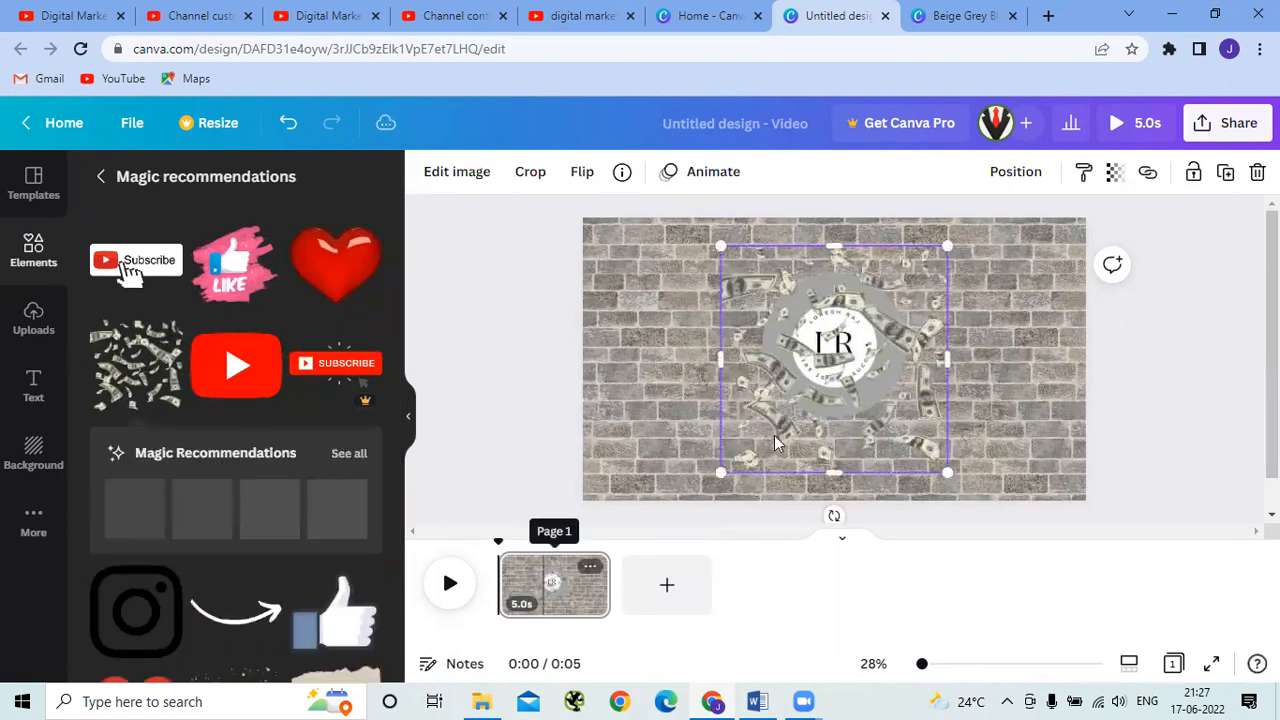
{"action": "left_click_drag", "start_coordinate": [768, 368], "coordinate": [628, 326]}
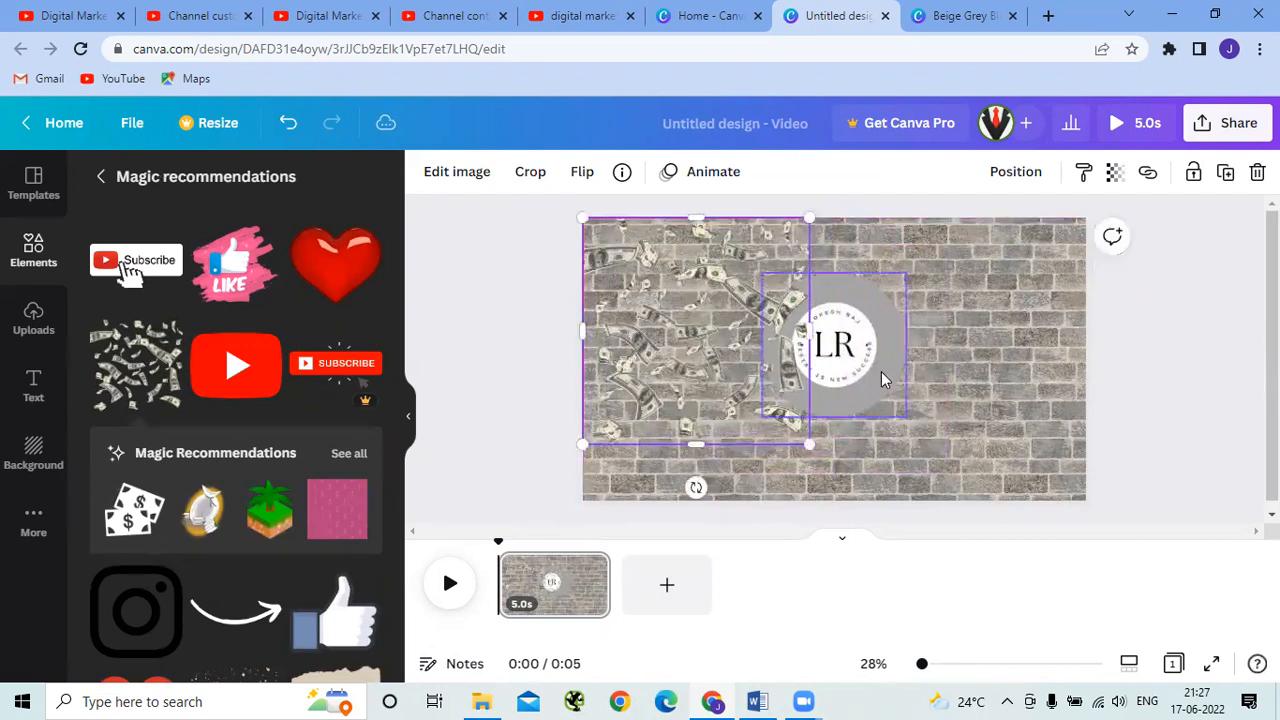
{"action": "left_click_drag", "start_coordinate": [806, 443], "coordinate": [909, 453]}
Step: Duplicate the money graphic and place the copy on the right half of the page
{"action": "left_click", "coordinate": [1192, 361]}
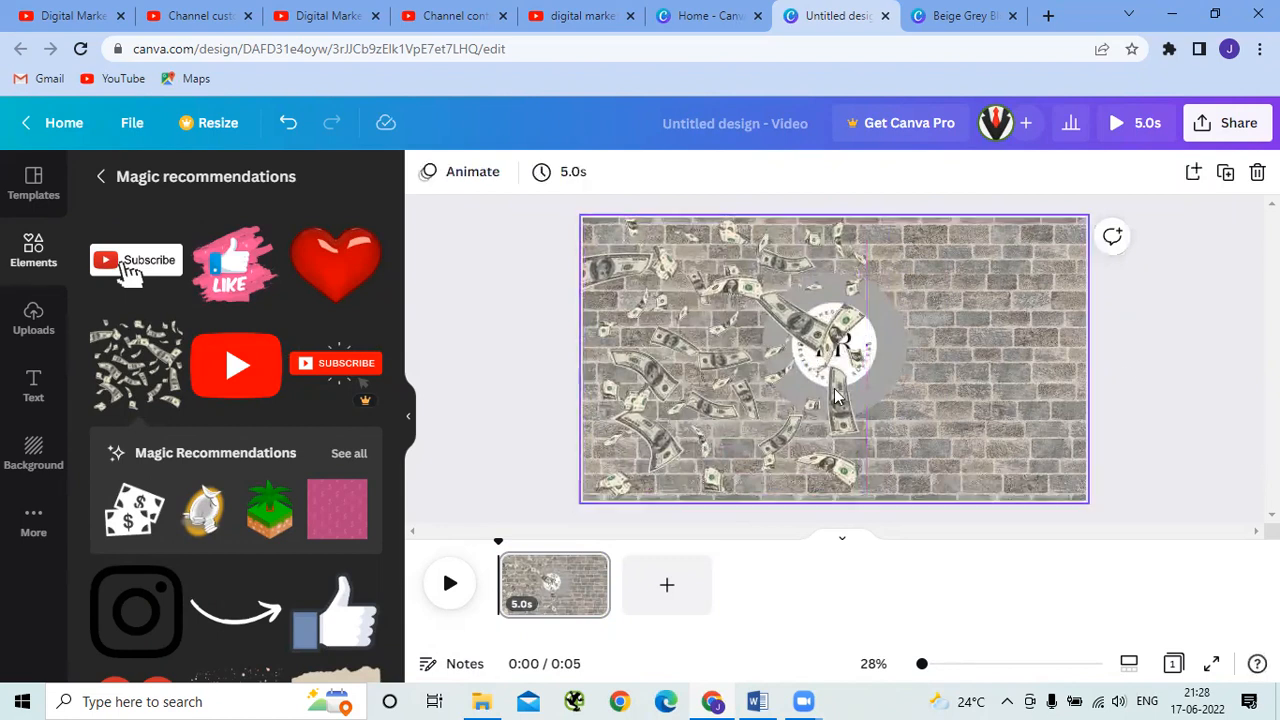
{"action": "left_click", "coordinate": [727, 390]}
{"action": "right_click", "coordinate": [726, 385]}
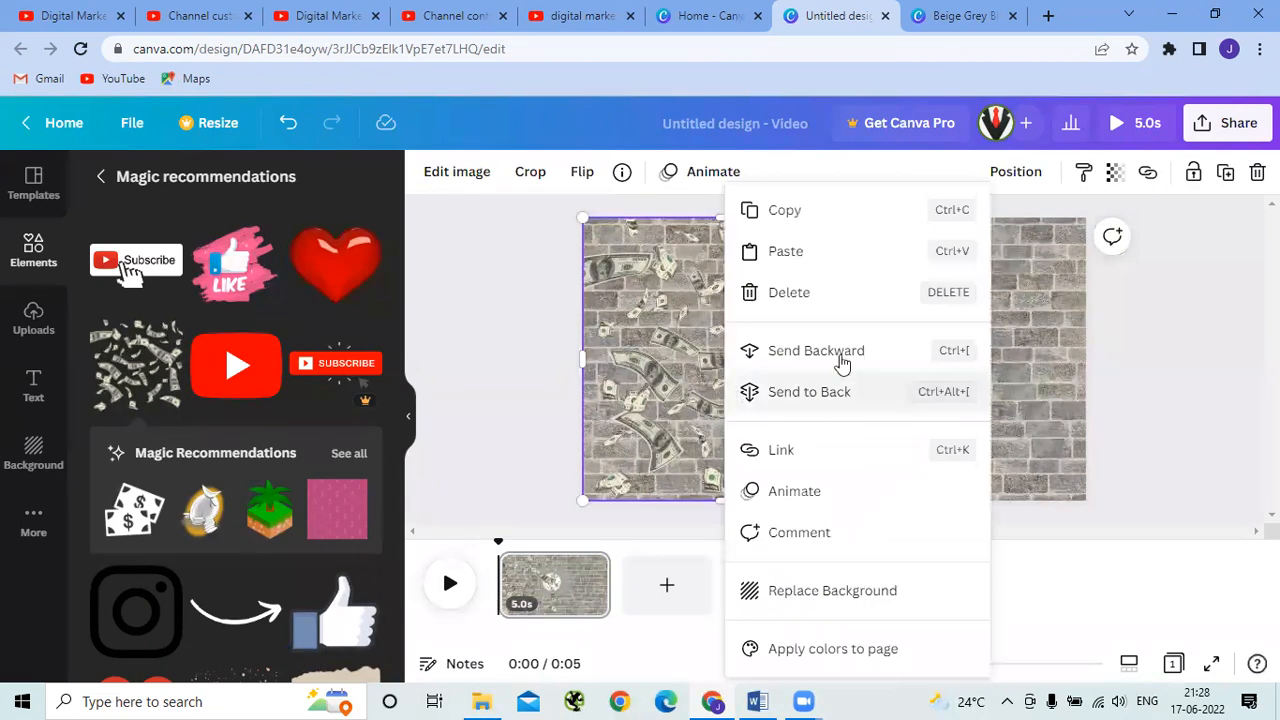
{"action": "left_click", "coordinate": [792, 211]}
{"action": "right_click", "coordinate": [666, 336]}
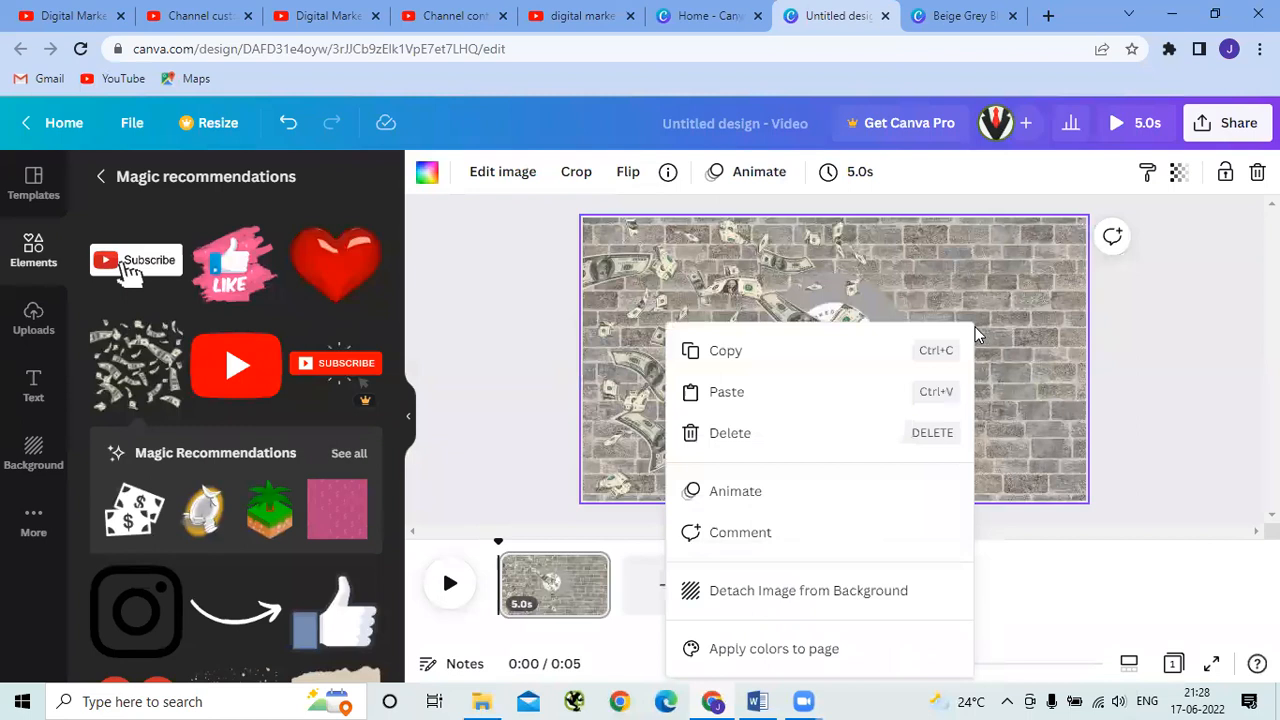
{"action": "left_click", "coordinate": [760, 400]}
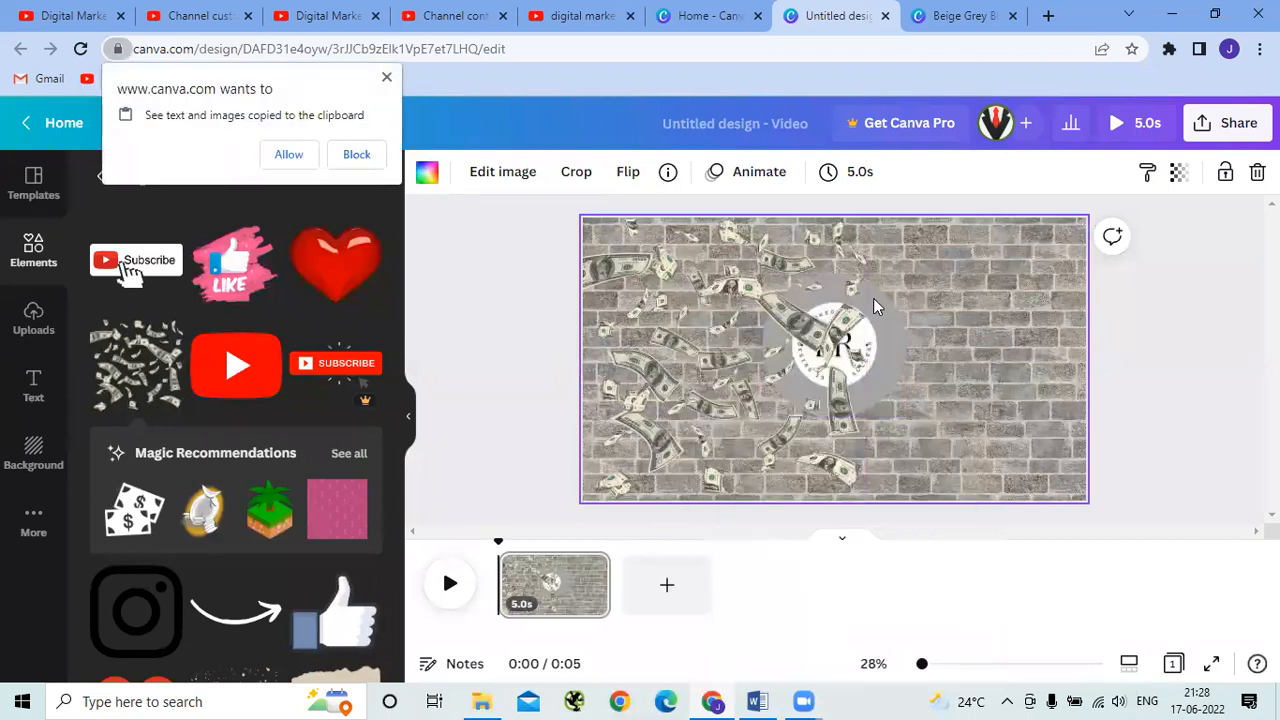
{"action": "left_click_drag", "start_coordinate": [825, 252], "coordinate": [799, 246]}
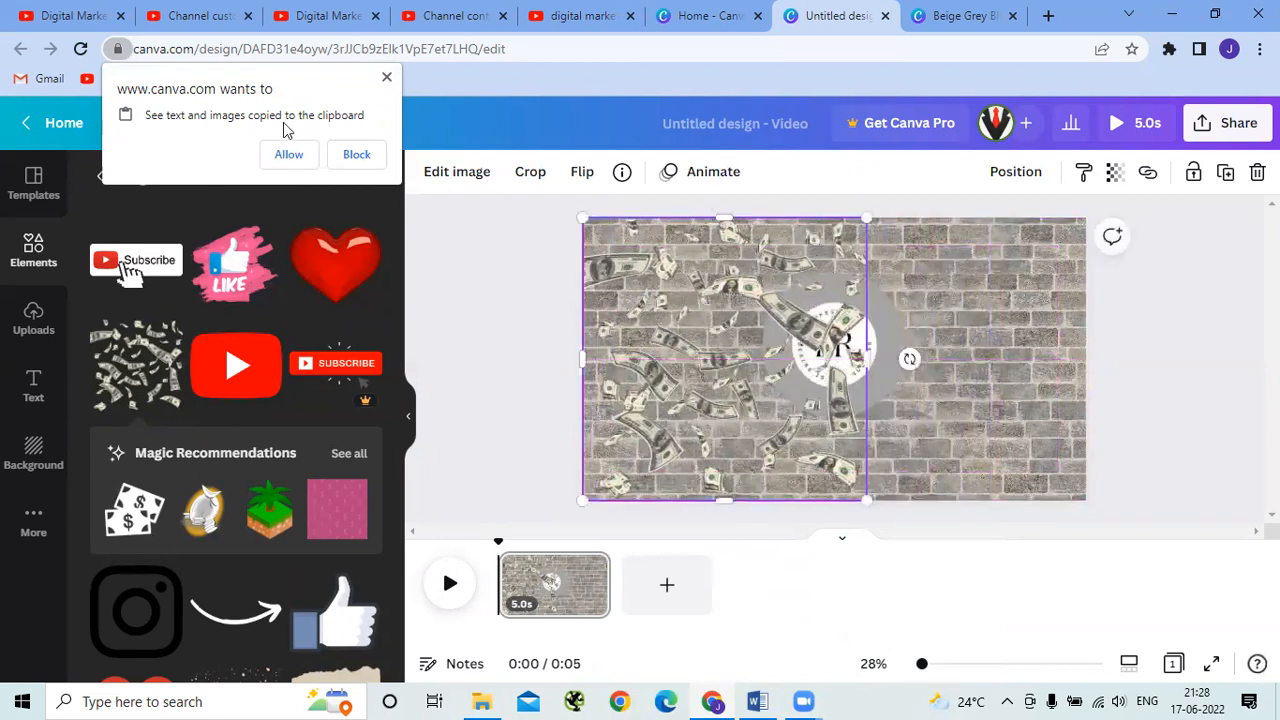
{"action": "left_click", "coordinate": [279, 158]}
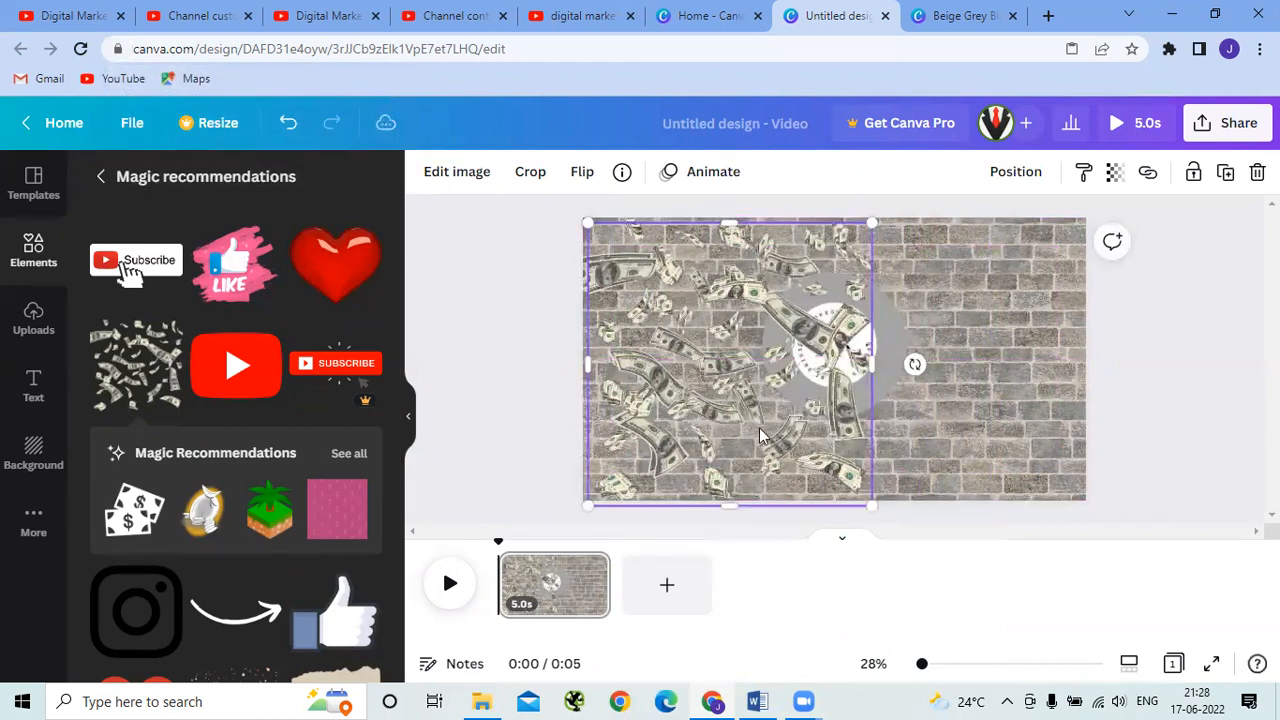
{"action": "left_click_drag", "start_coordinate": [755, 380], "coordinate": [945, 371]}
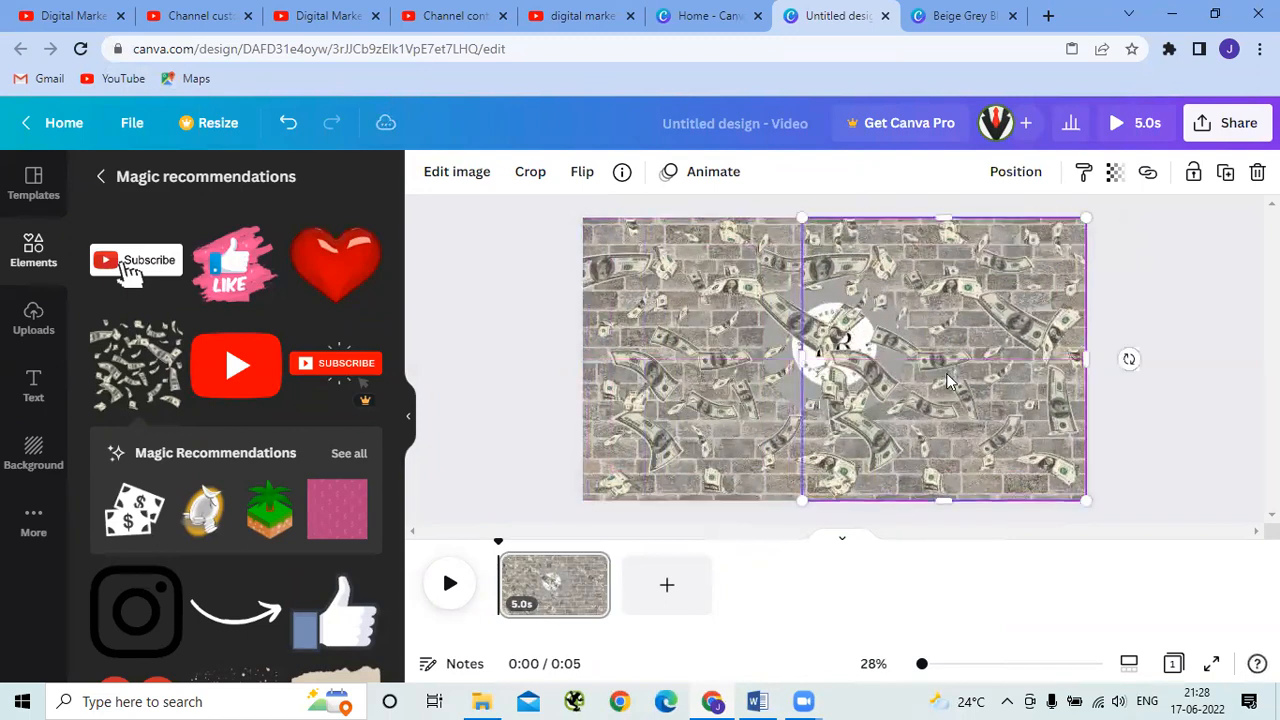
Step: Send the money layer back two steps and bring the LR logo forward in front of it
{"action": "right_click", "coordinate": [817, 347]}
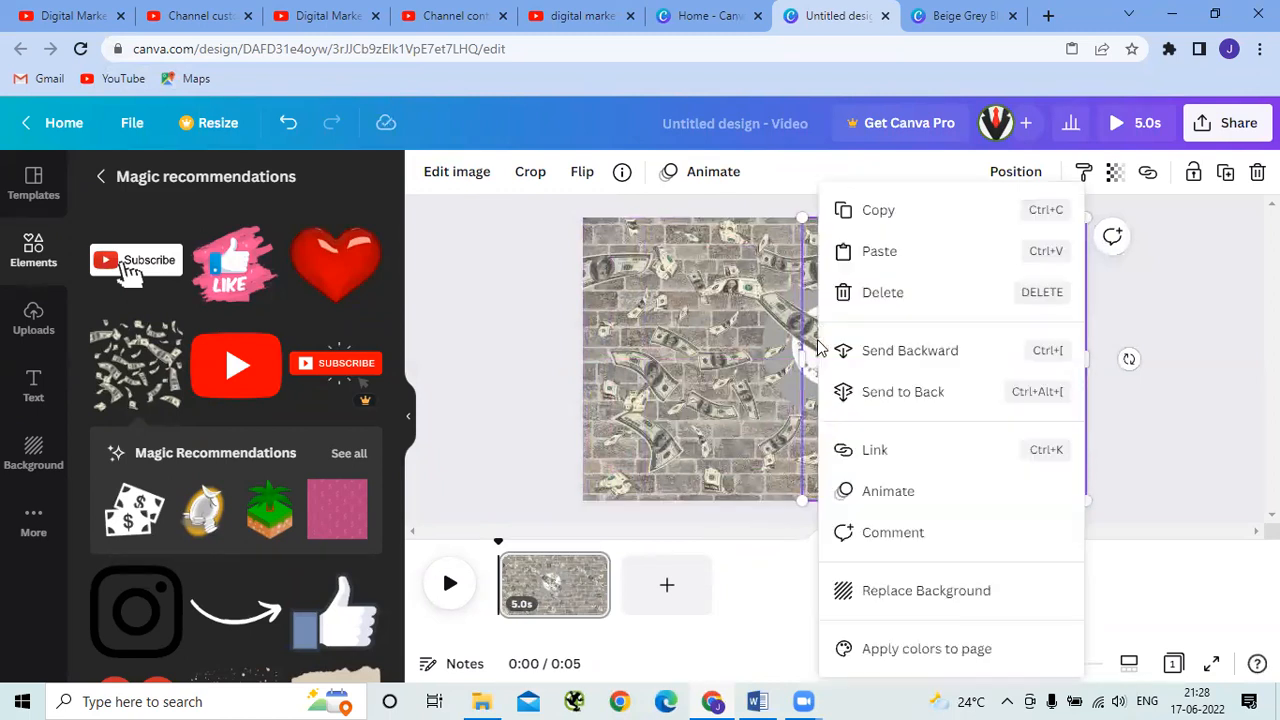
{"action": "left_click", "coordinate": [903, 358]}
{"action": "right_click", "coordinate": [886, 343]}
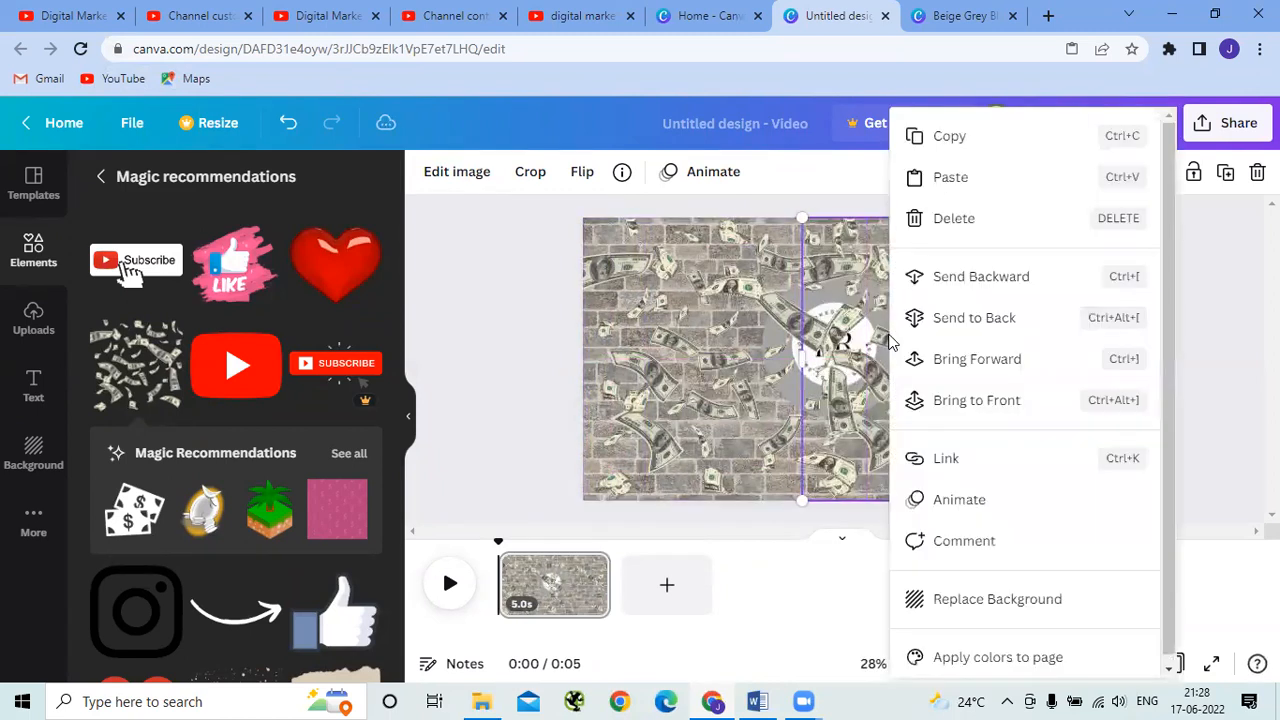
{"action": "left_click", "coordinate": [980, 277]}
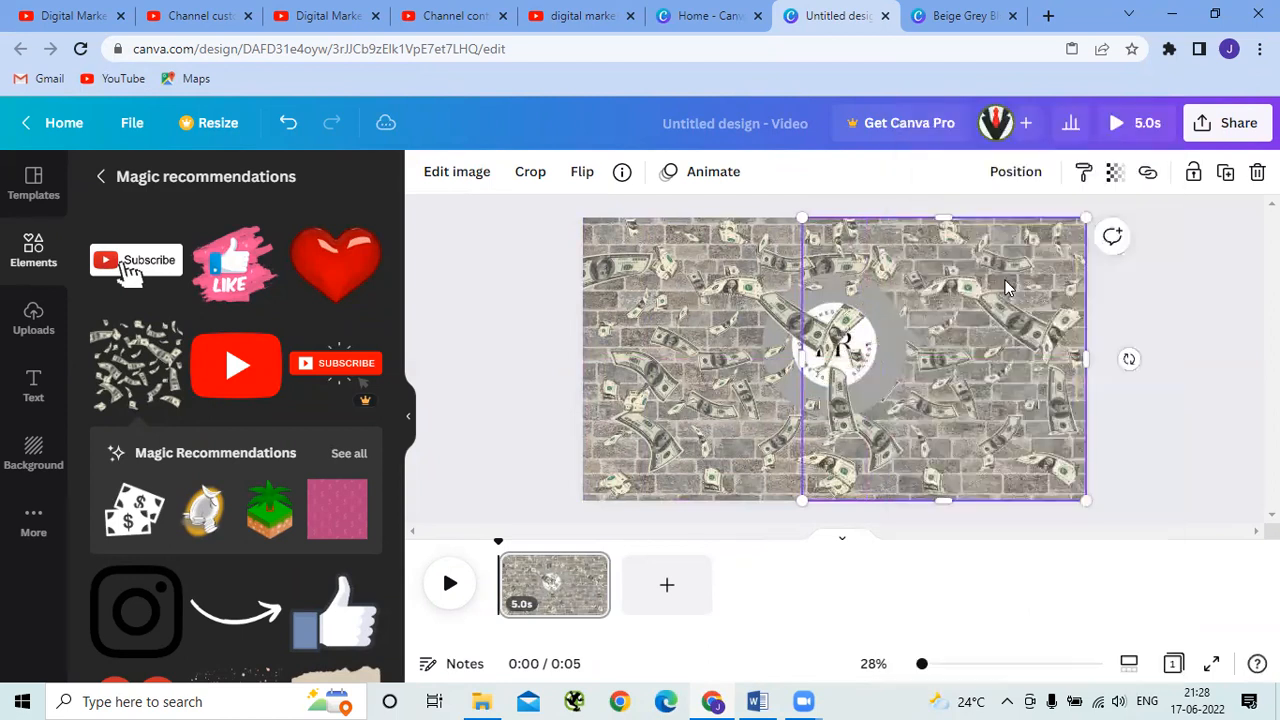
{"action": "right_click", "coordinate": [885, 322]}
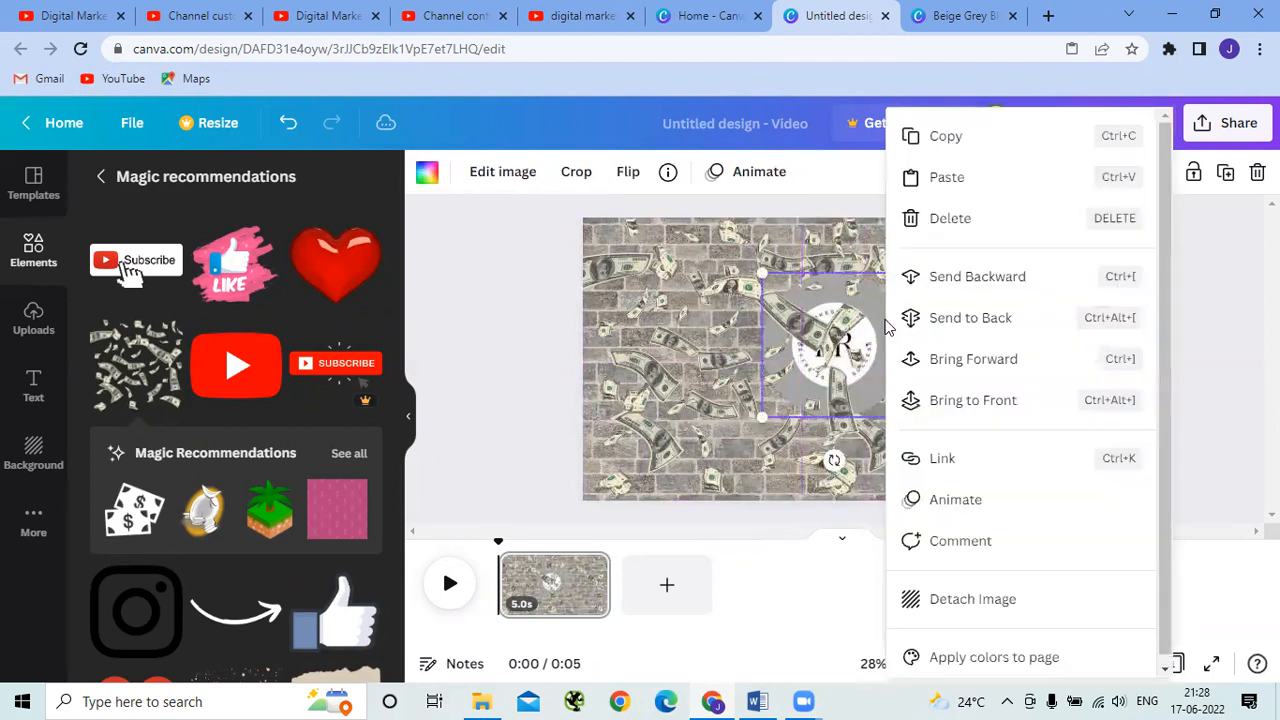
{"action": "left_click", "coordinate": [970, 358]}
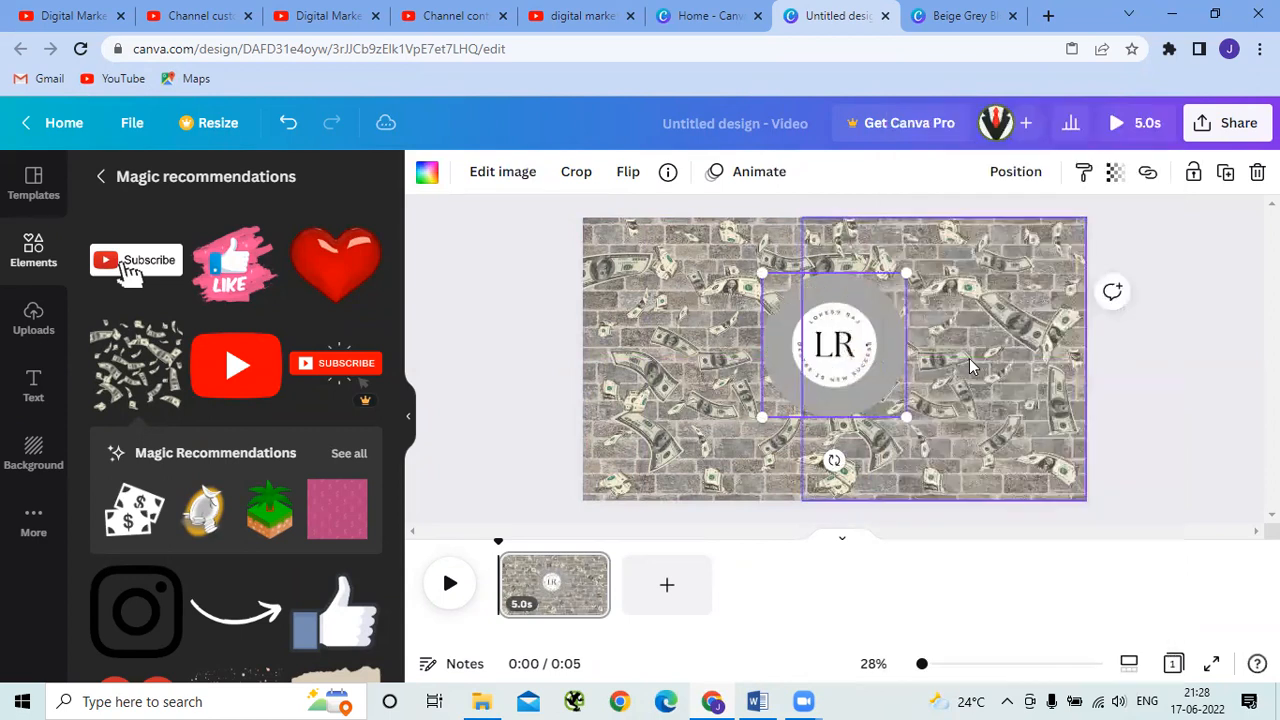
Step: Deselect, preview the 5-second money-and-logo intro, and start a new Chrome tab
{"action": "left_click", "coordinate": [1211, 418]}
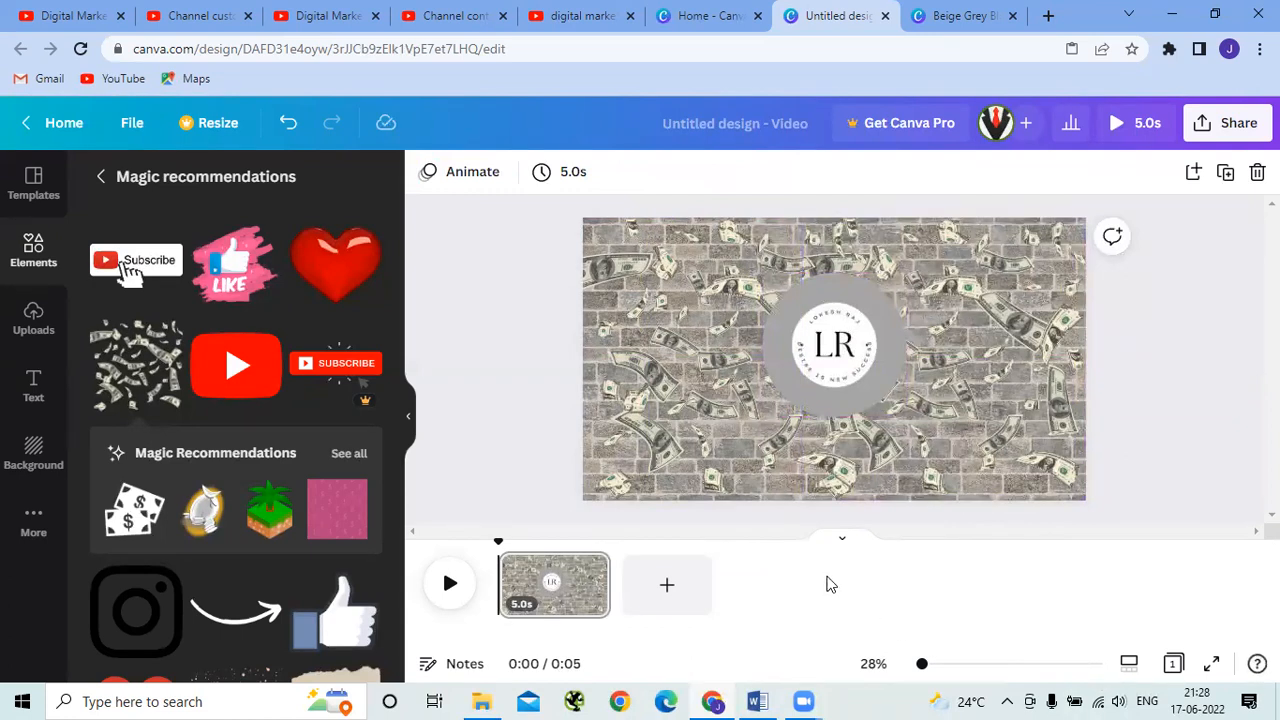
{"action": "left_click", "coordinate": [449, 587]}
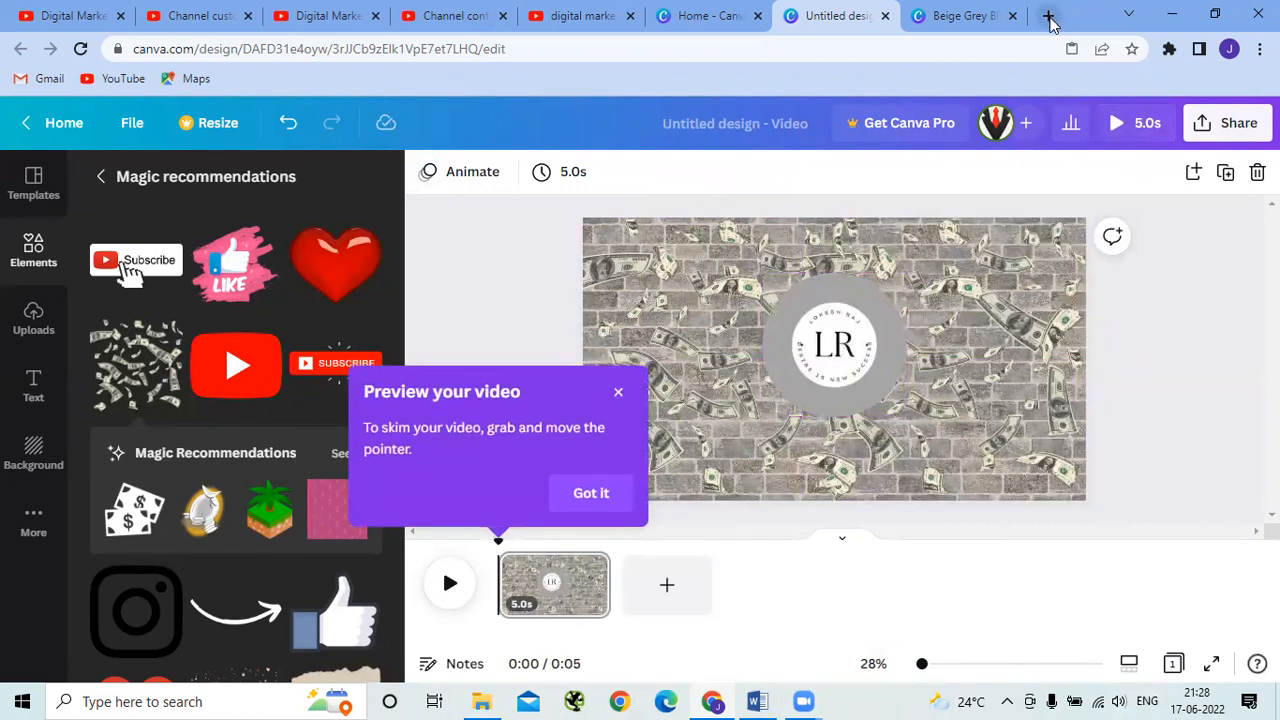
{"action": "left_click", "coordinate": [1049, 15]}
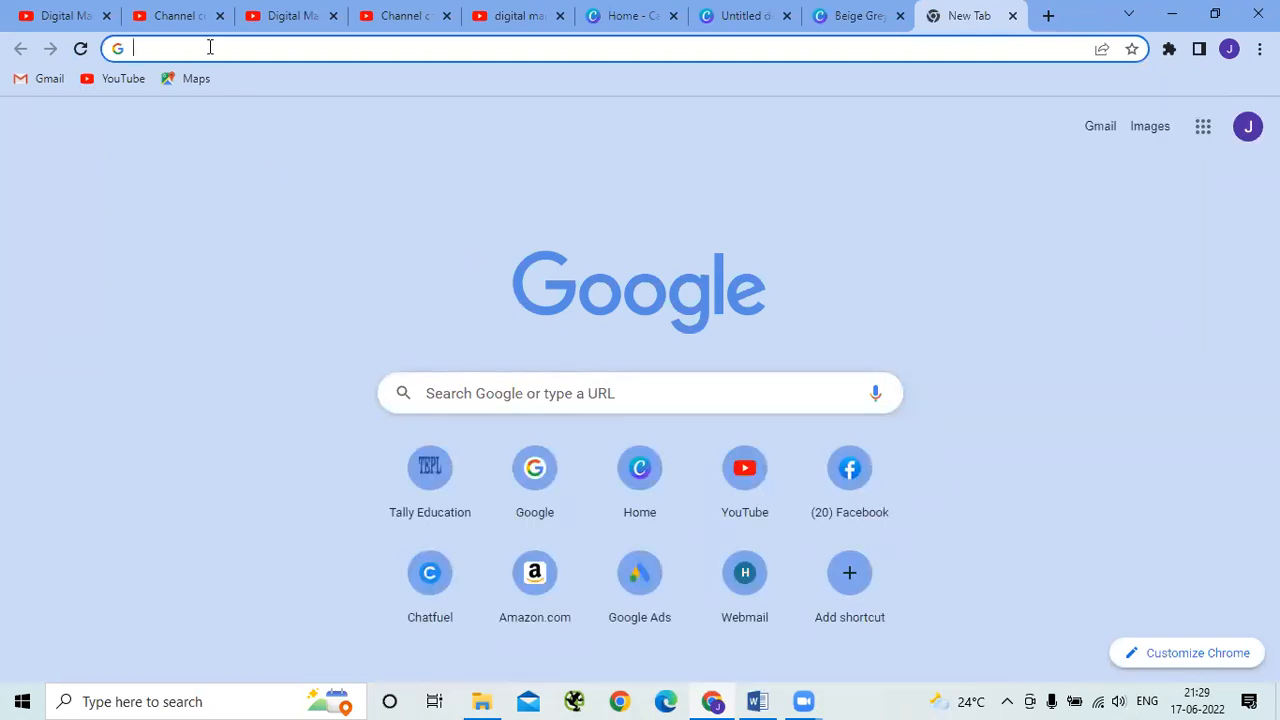
Step: Load pexels.com and pixabay.com in separate new tabs, returning to the Pexels tab
{"action": "type", "text": "pexe"}
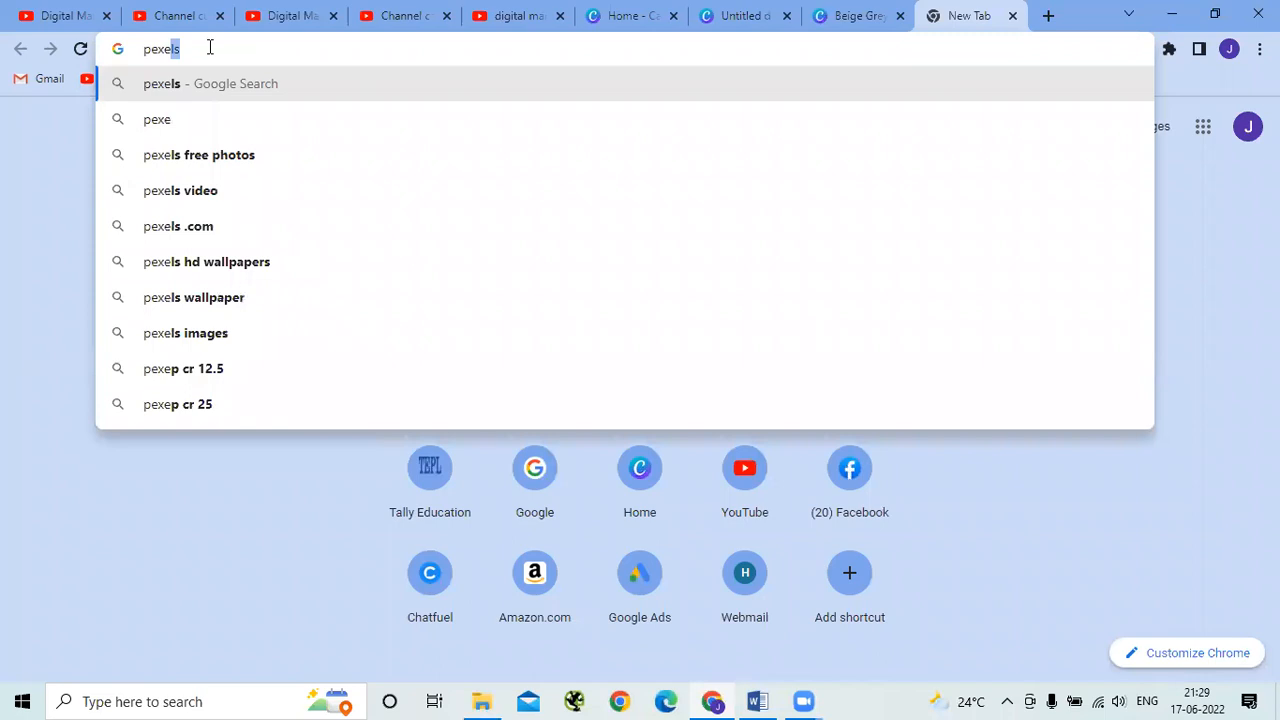
{"action": "type", "text": "ls."}
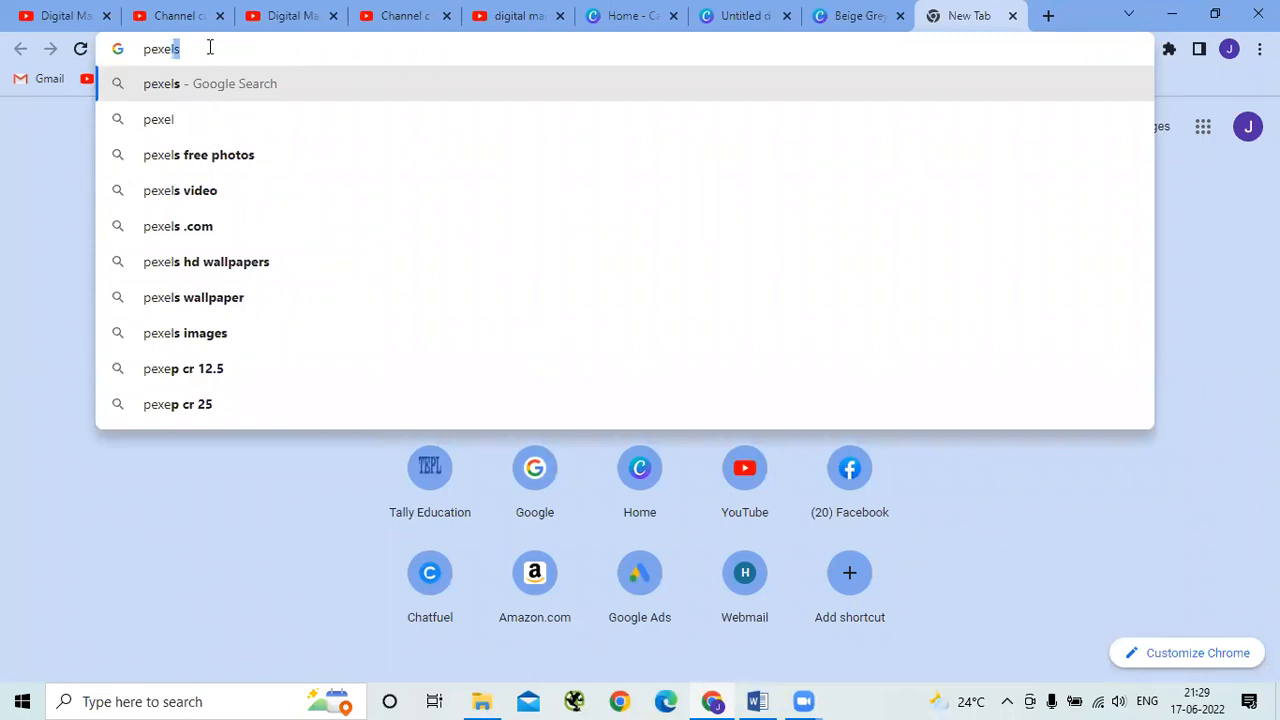
{"action": "type", "text": "com"}
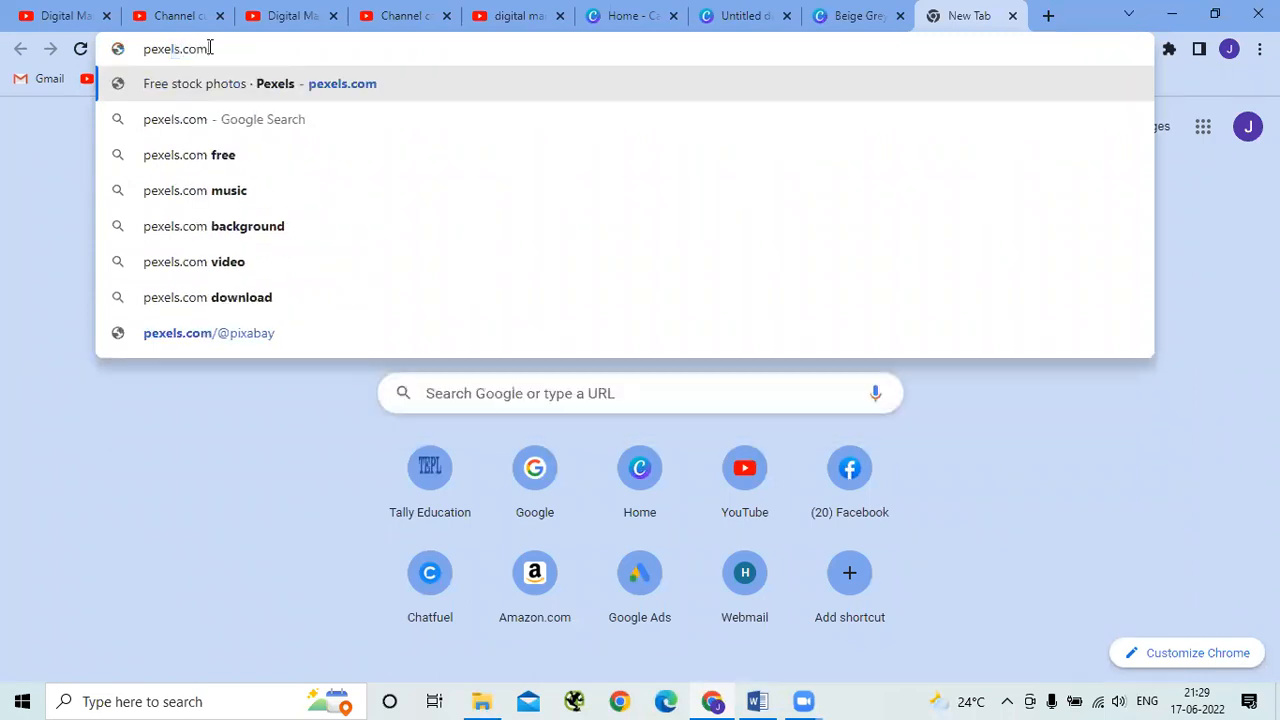
{"action": "key", "text": "Return"}
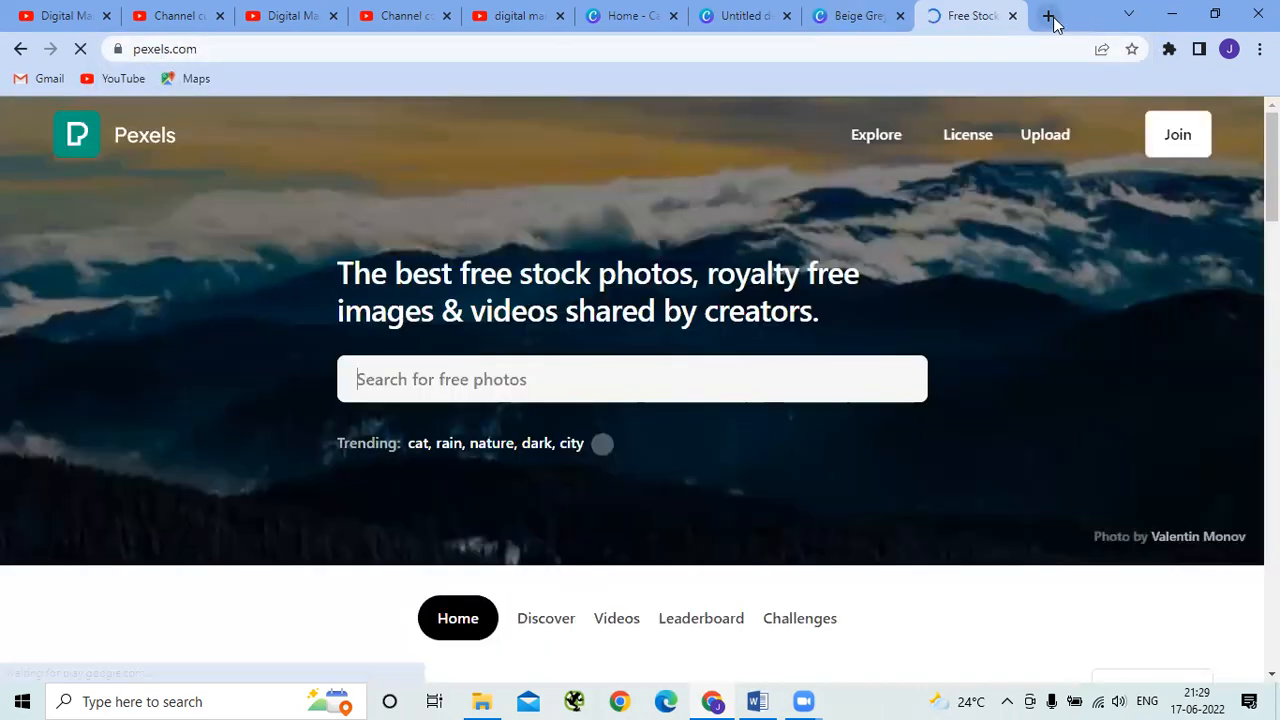
{"action": "left_click", "coordinate": [1048, 16]}
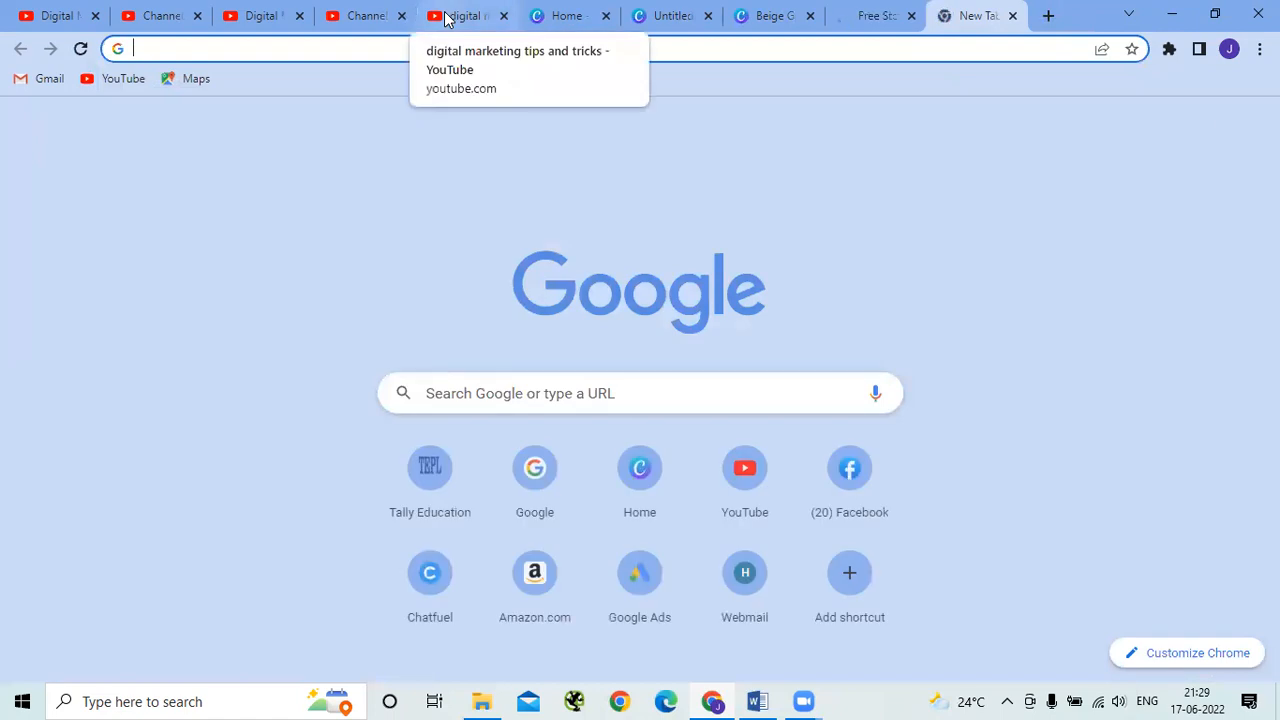
{"action": "type", "text": "pixabay.com"}
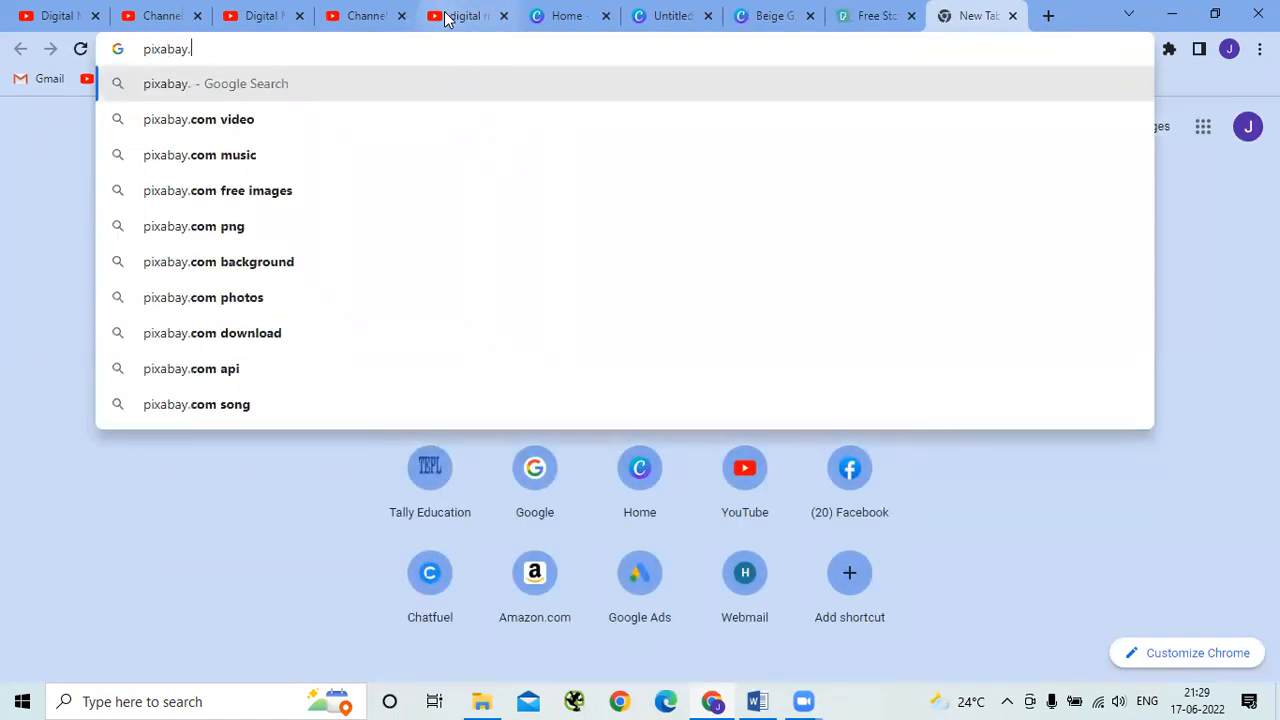
{"action": "key", "text": "Return"}
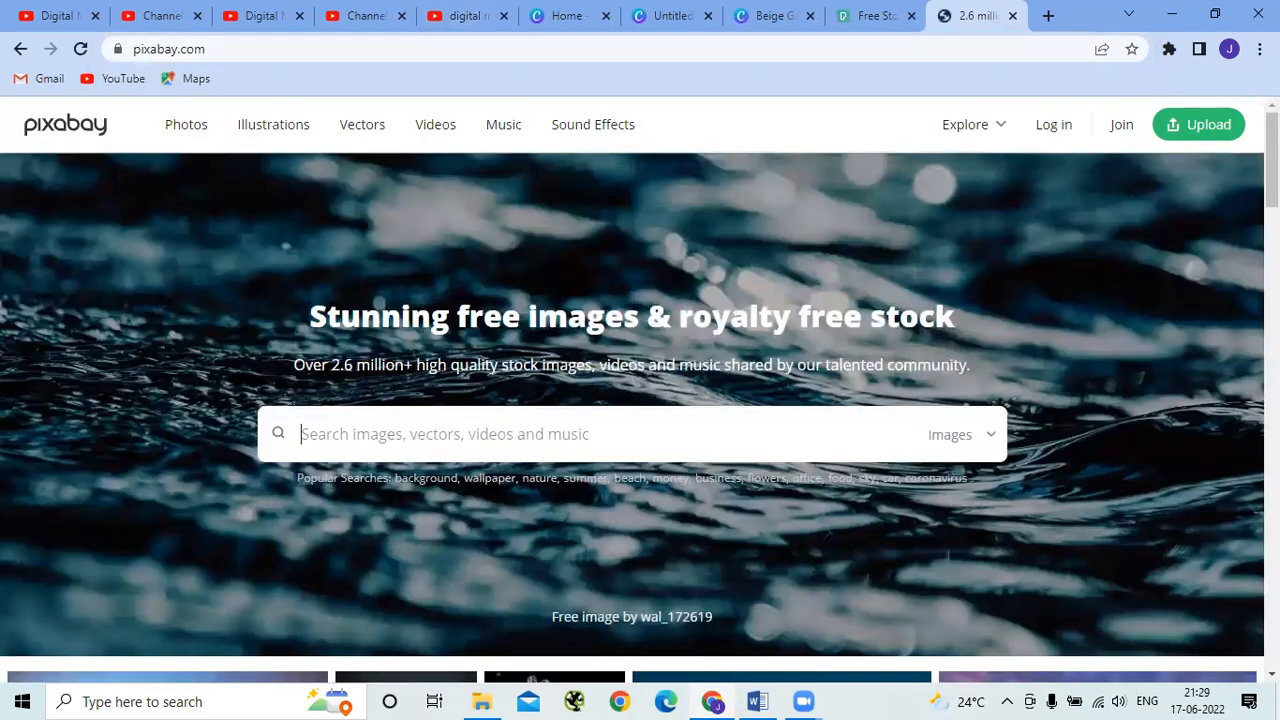
{"action": "left_click", "coordinate": [866, 19]}
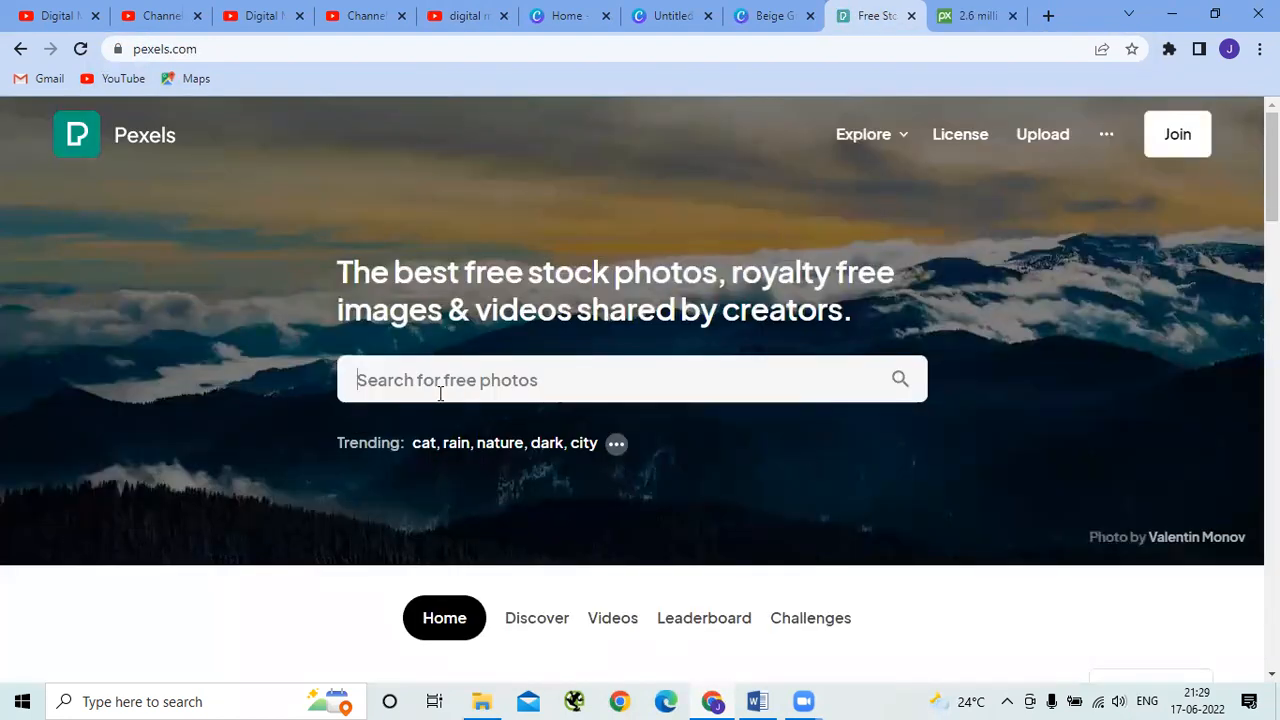
Step: Search Pexels for 'digital marketing' and scroll down to the video clip results
{"action": "left_click", "coordinate": [477, 395]}
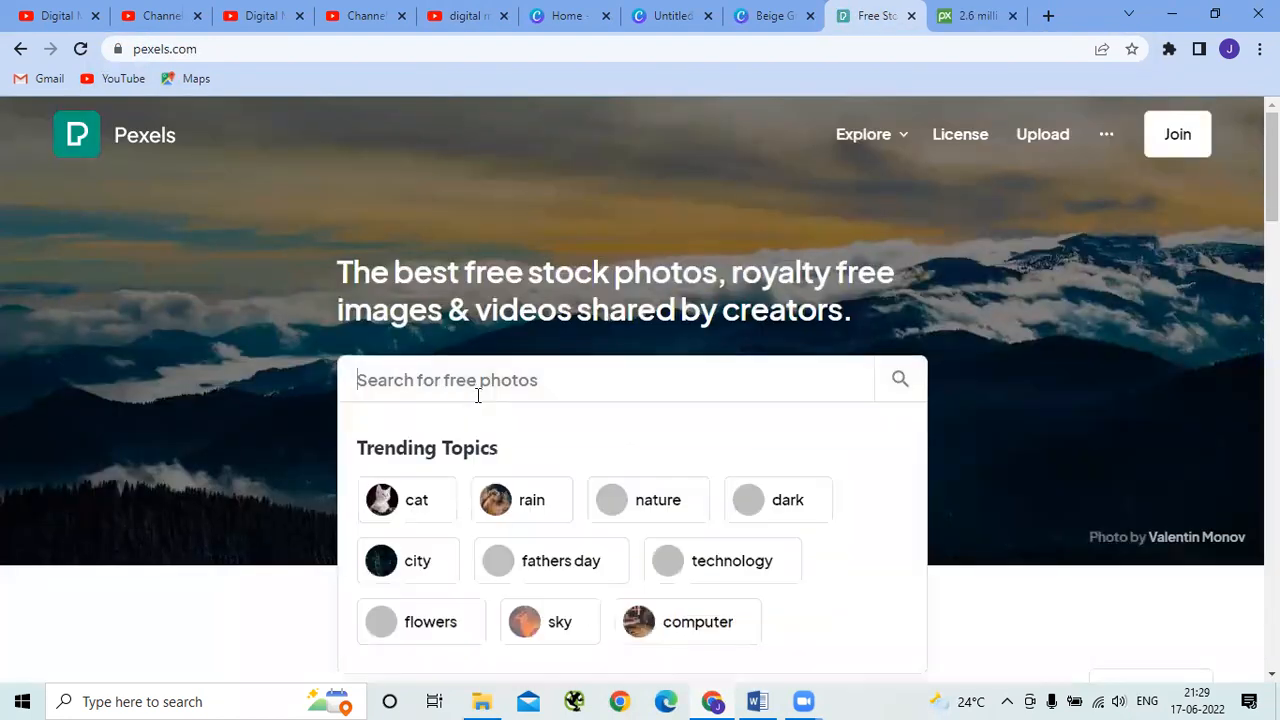
{"action": "type", "text": "d"}
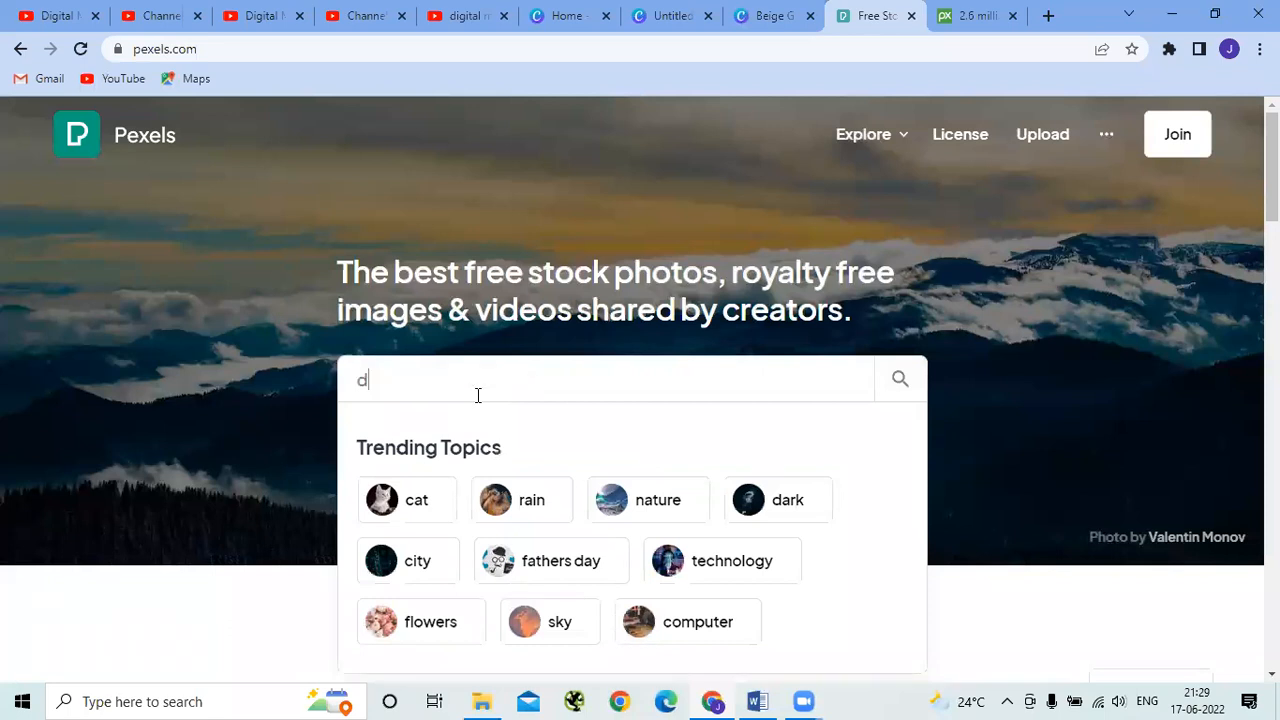
{"action": "type", "text": "igital"}
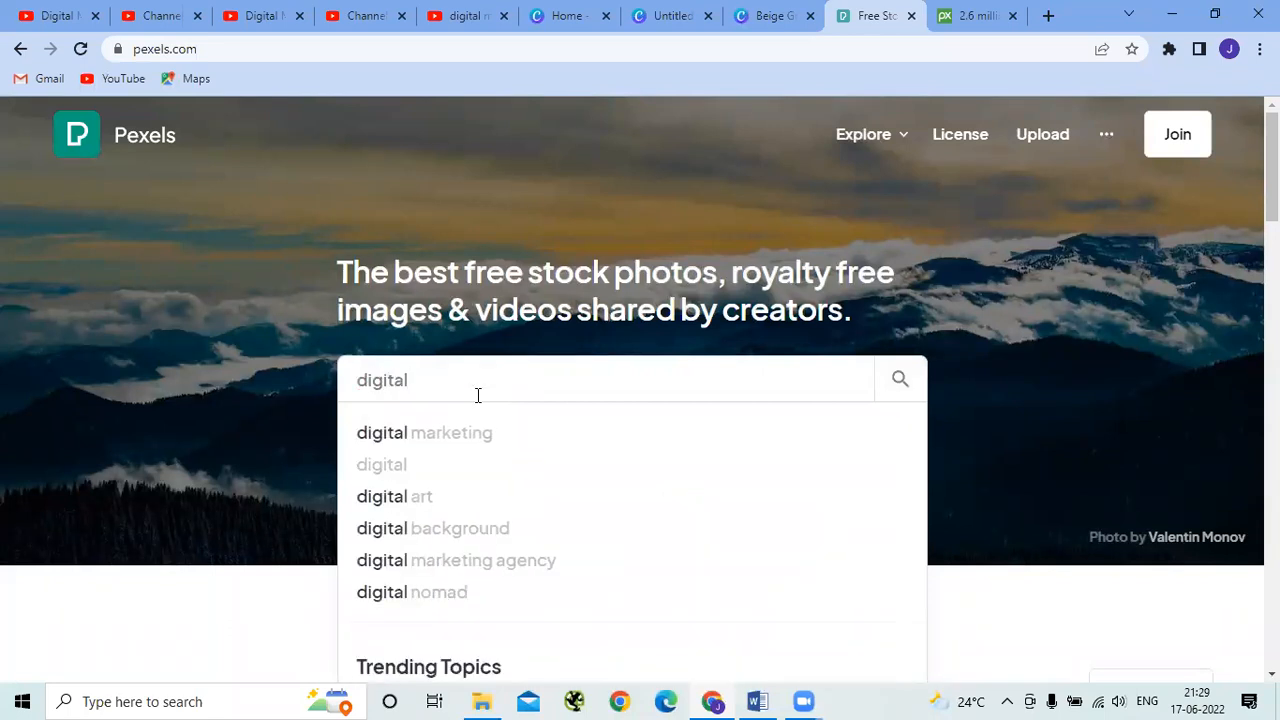
{"action": "left_click", "coordinate": [493, 433]}
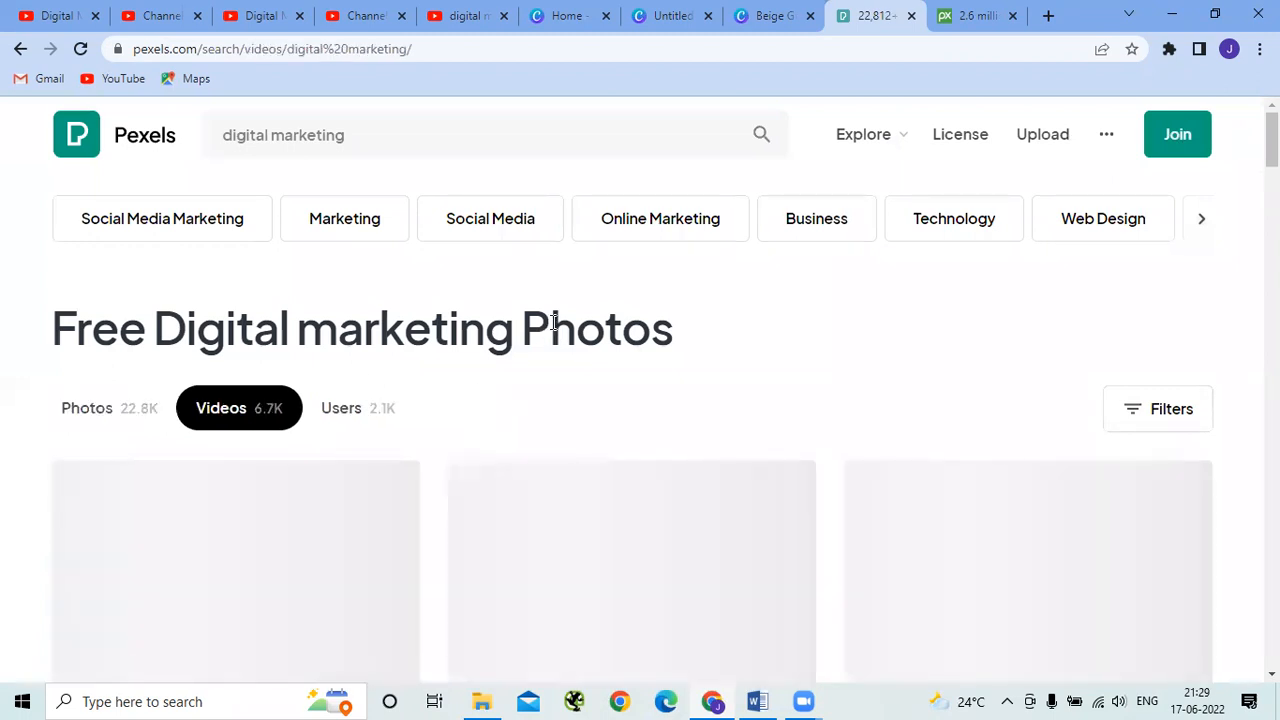
{"action": "scroll", "coordinate": [553, 323], "scroll_direction": "down", "scroll_amount": 3}
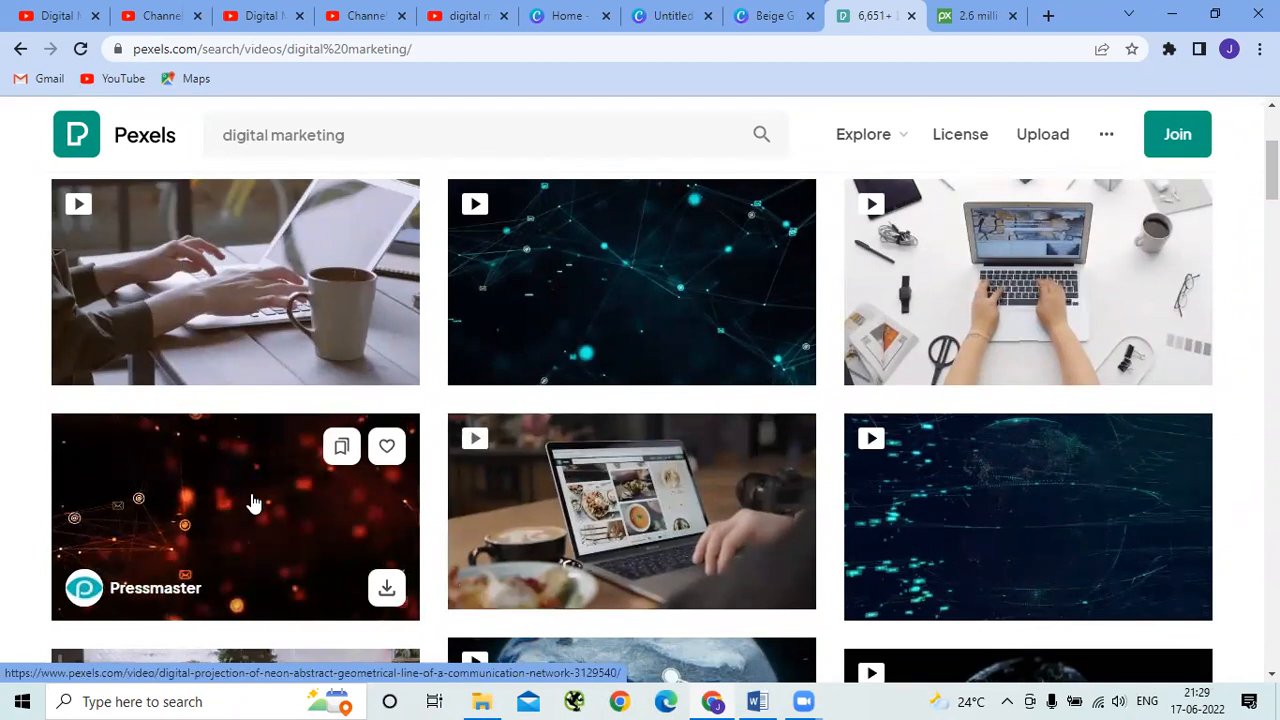
{"action": "mouse_move", "coordinate": [557, 500]}
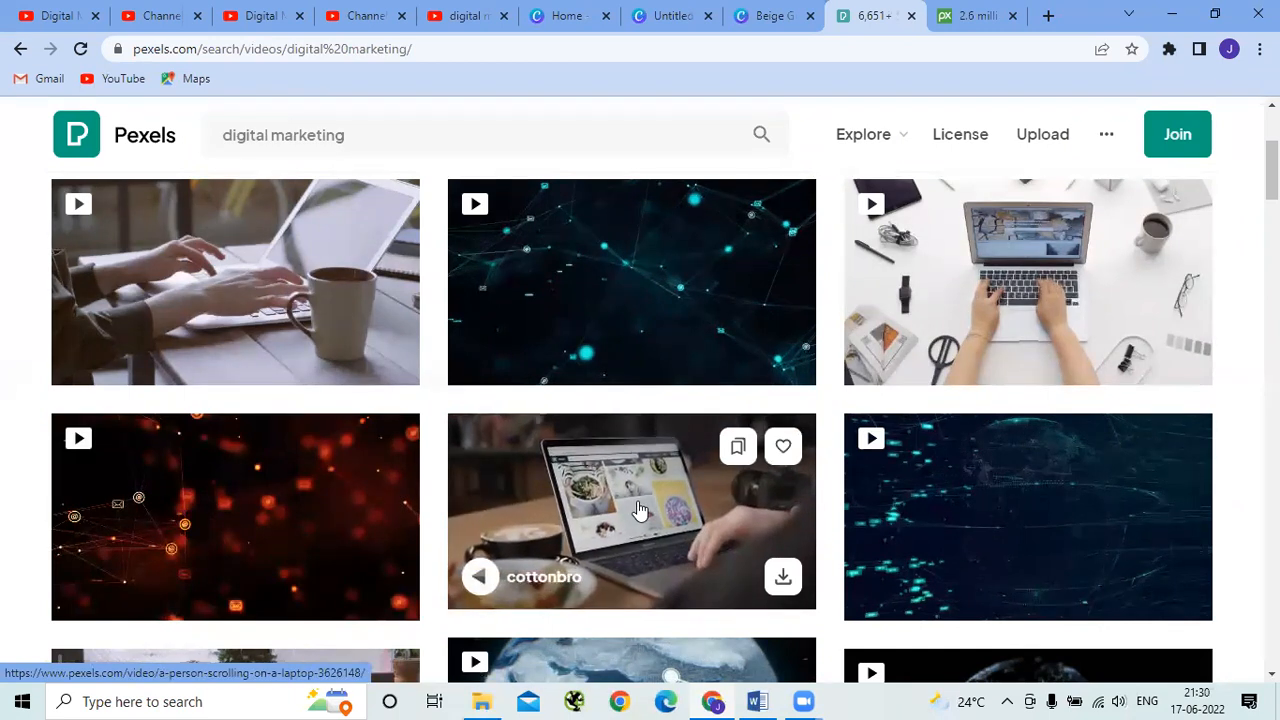
Step: Download the clip of a person scrolling on a laptop as video.mp4, then return to the results
{"action": "left_click", "coordinate": [640, 510]}
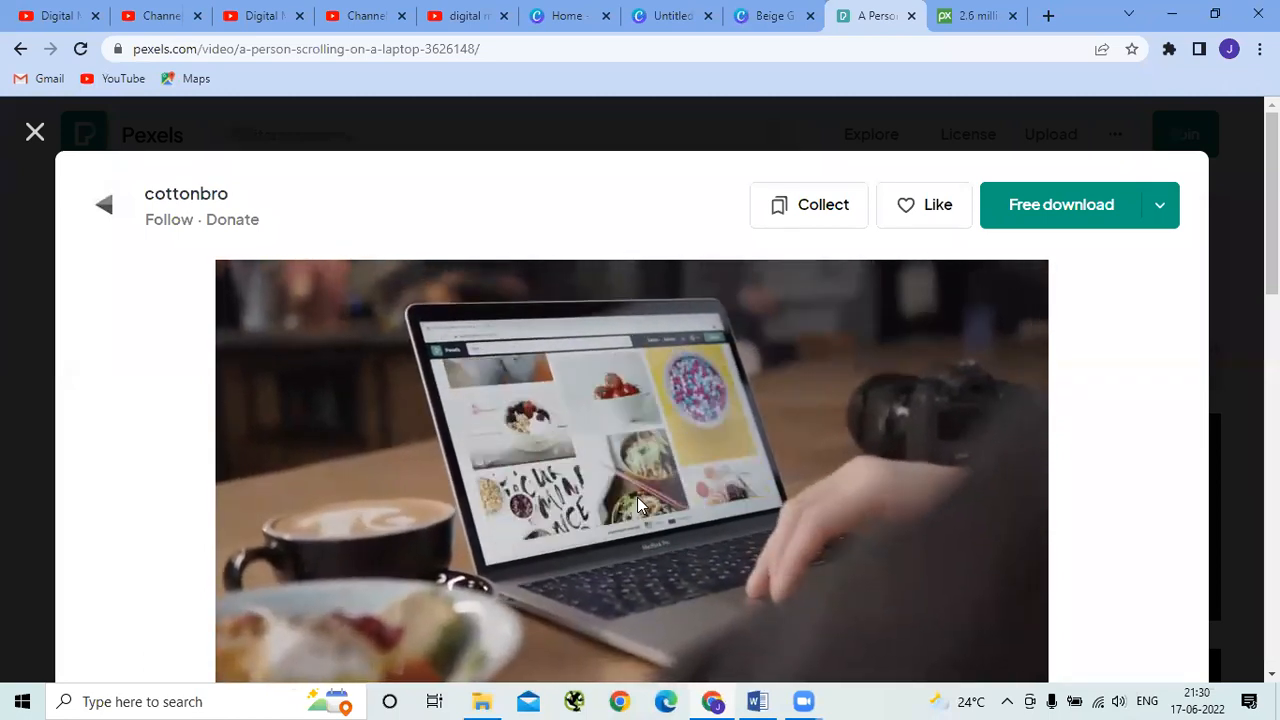
{"action": "scroll", "coordinate": [1207, 493], "scroll_direction": "down", "scroll_amount": 1}
{"action": "scroll", "coordinate": [1207, 493], "scroll_direction": "down", "scroll_amount": 2}
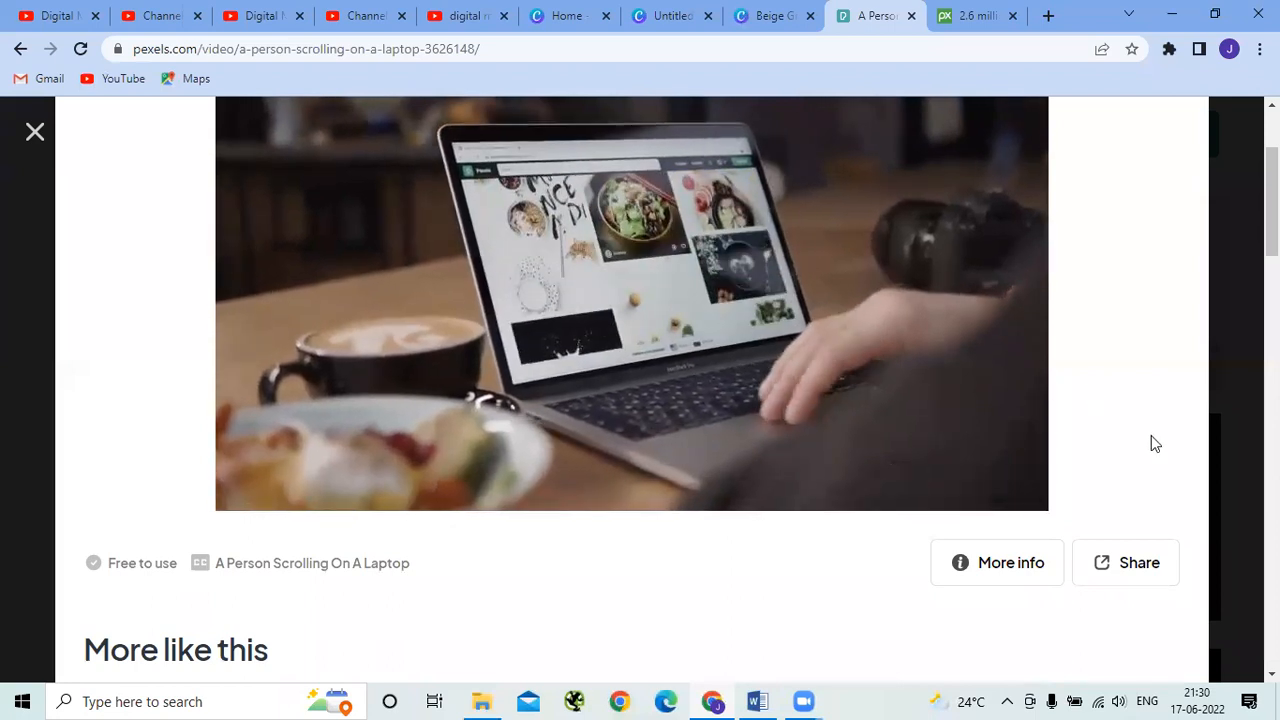
{"action": "scroll", "coordinate": [1151, 440], "scroll_direction": "up", "scroll_amount": 2}
{"action": "left_click", "coordinate": [1054, 207]}
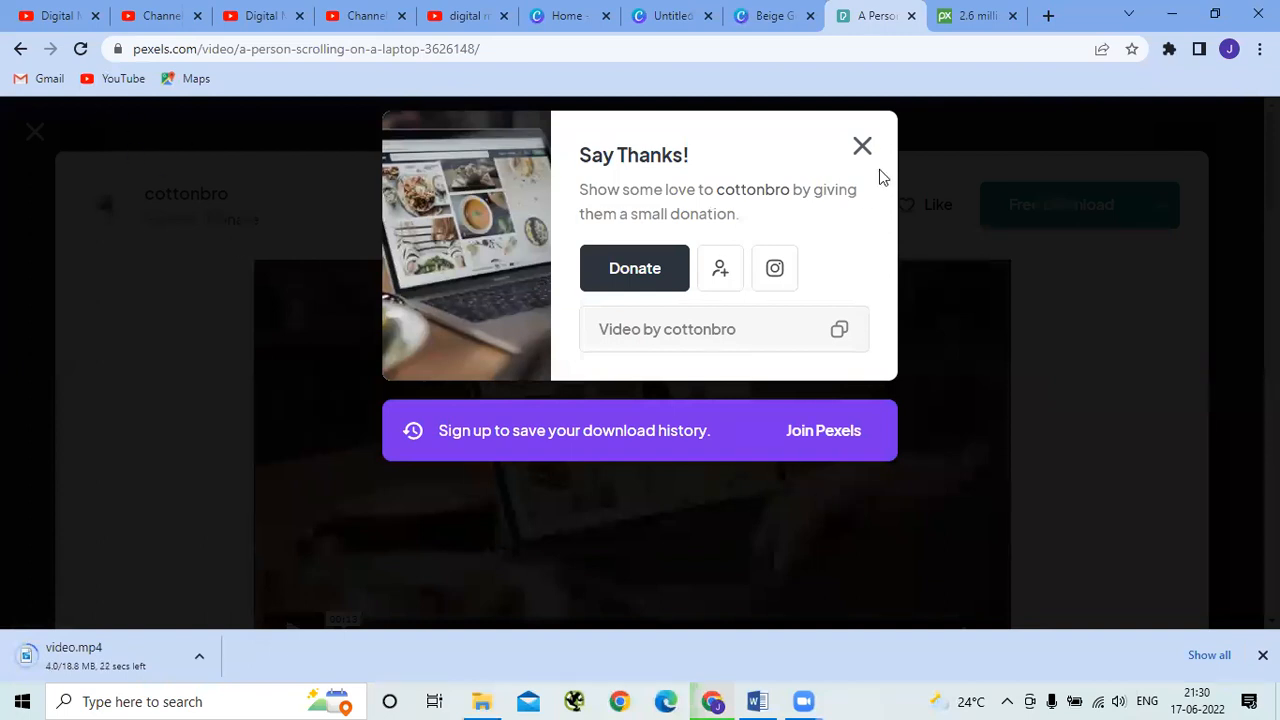
{"action": "left_click", "coordinate": [861, 147]}
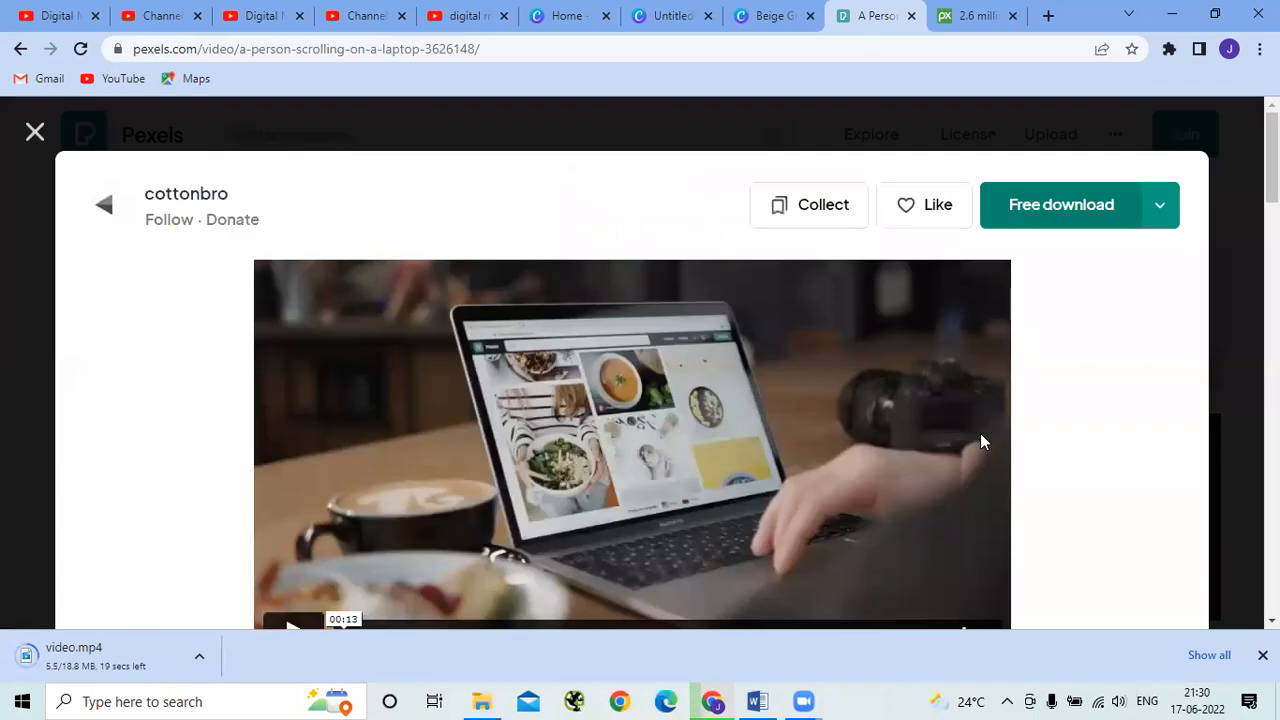
{"action": "left_click", "coordinate": [33, 128]}
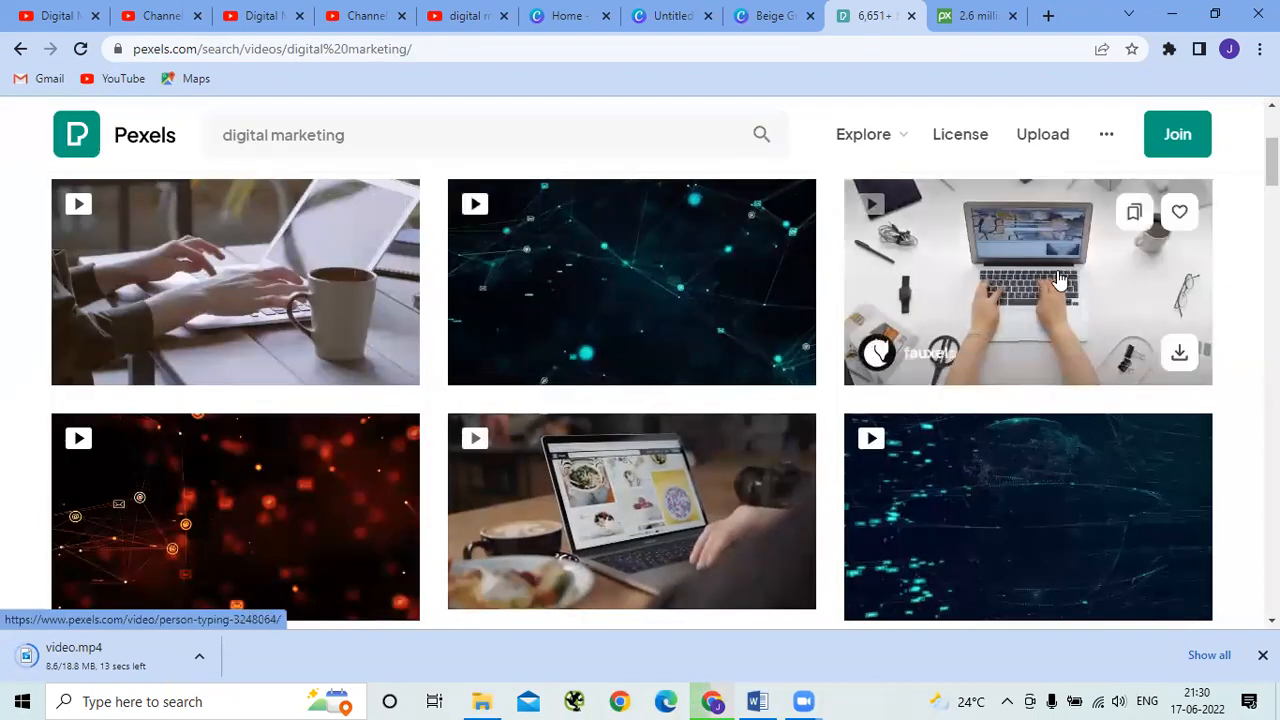
{"action": "scroll", "coordinate": [895, 410], "scroll_direction": "down", "scroll_amount": 4}
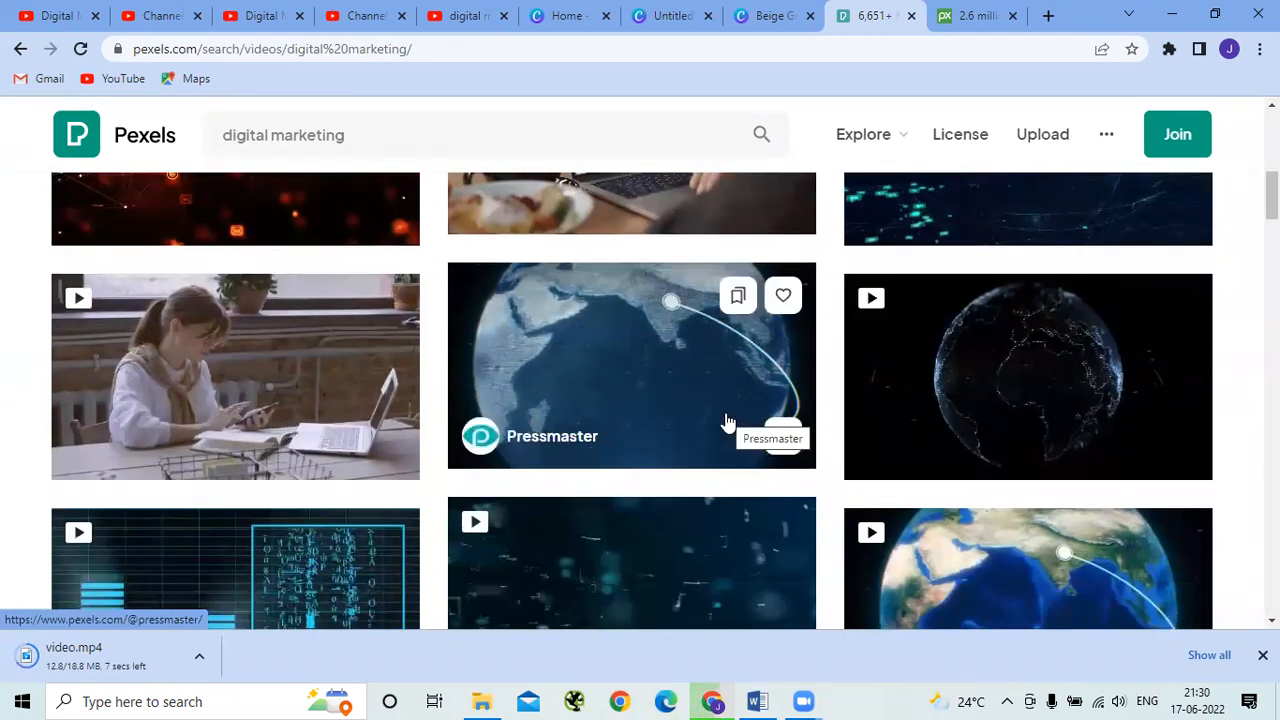
{"action": "scroll", "coordinate": [727, 422], "scroll_direction": "down", "scroll_amount": 2}
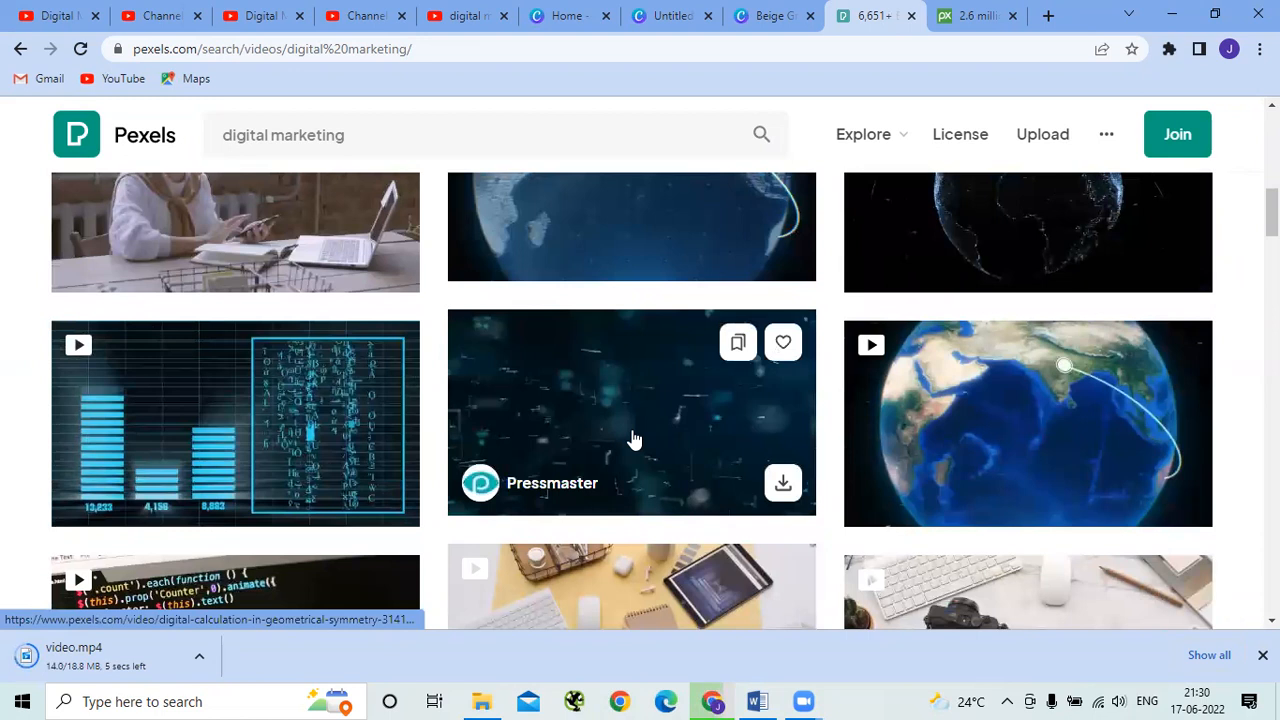
Step: Download the START UP whiteboard meeting clip as an MP4 and return to the digital marketing results
{"action": "scroll", "coordinate": [632, 436], "scroll_direction": "down", "scroll_amount": 3}
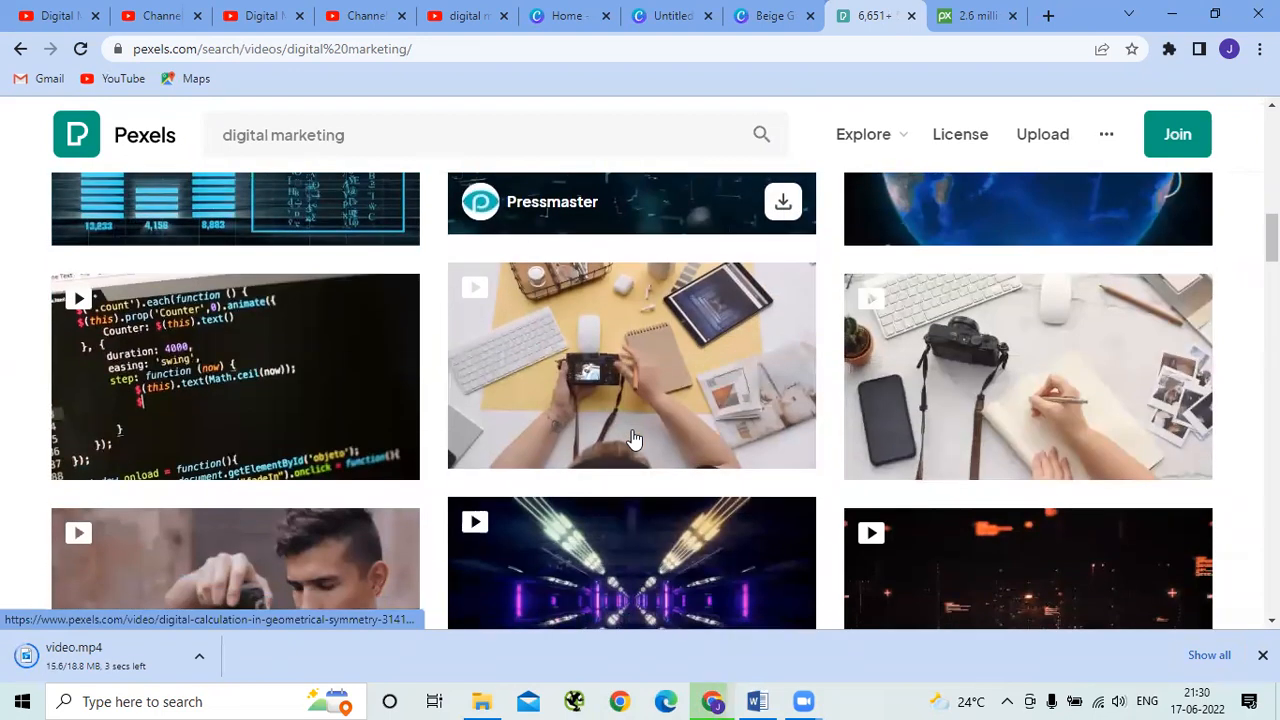
{"action": "scroll", "coordinate": [632, 436], "scroll_direction": "down", "scroll_amount": 3}
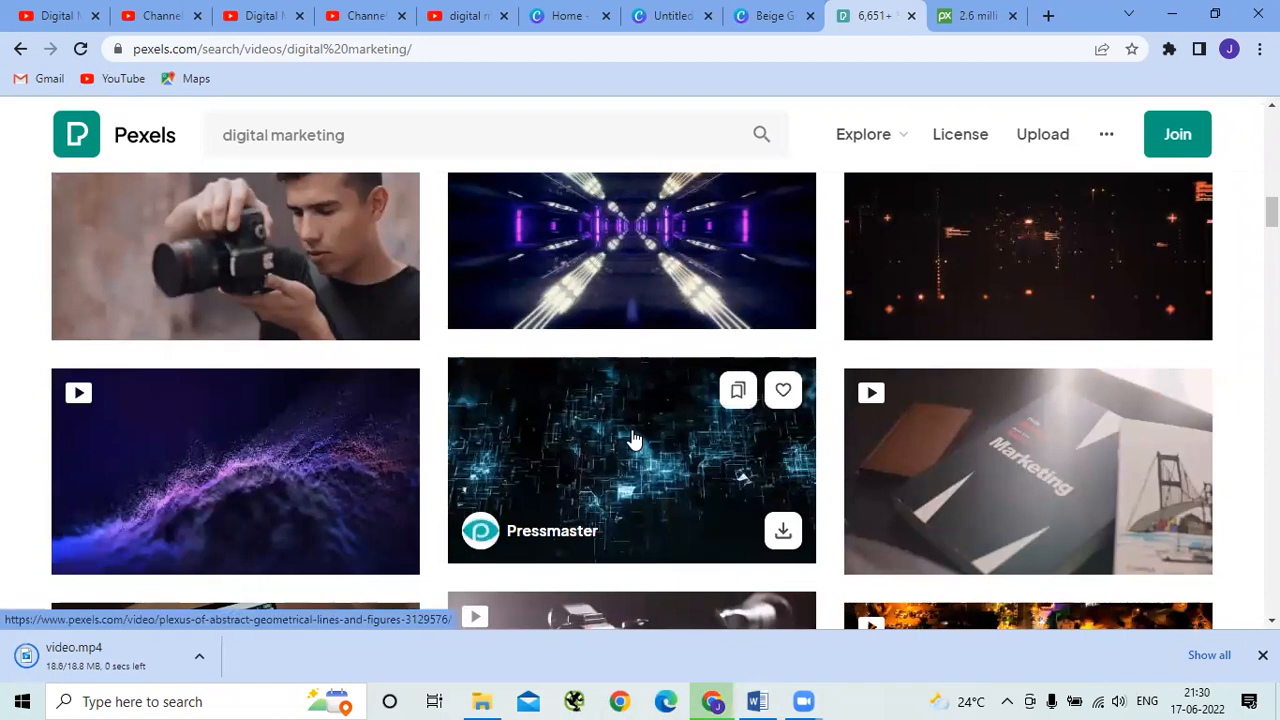
{"action": "scroll", "coordinate": [632, 438], "scroll_direction": "down", "scroll_amount": 3}
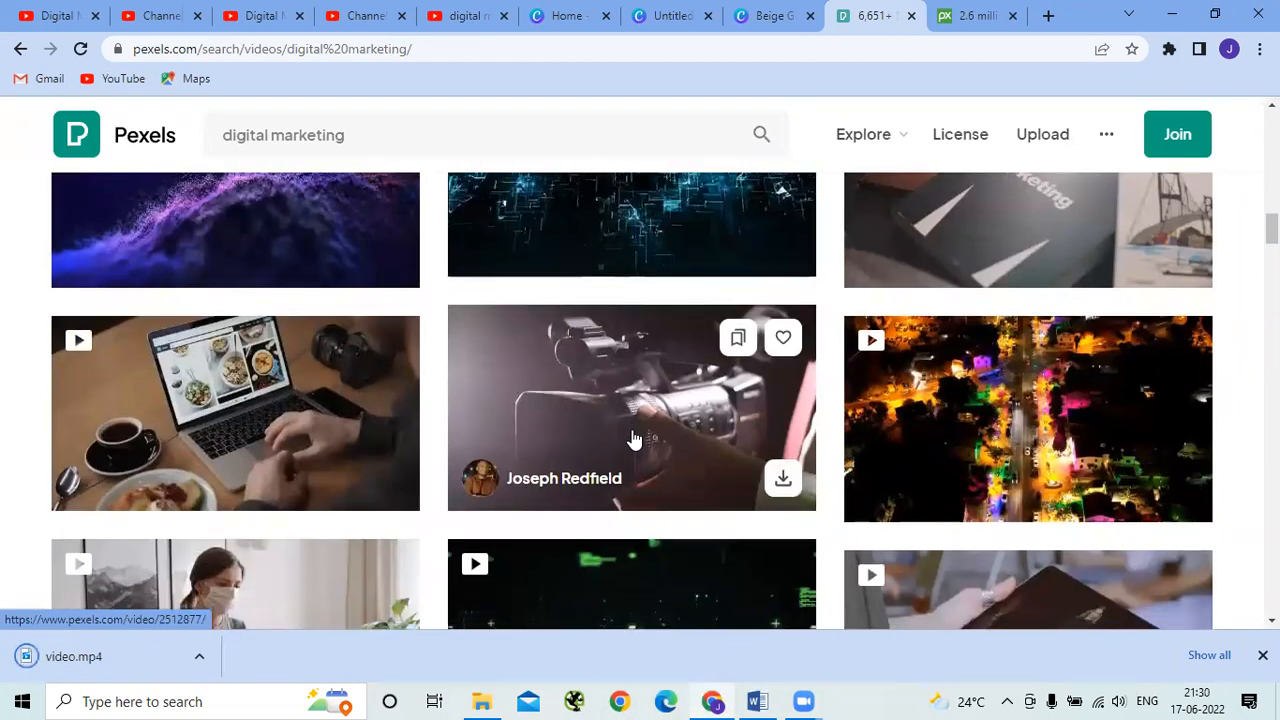
{"action": "scroll", "coordinate": [632, 438], "scroll_direction": "down", "scroll_amount": 3}
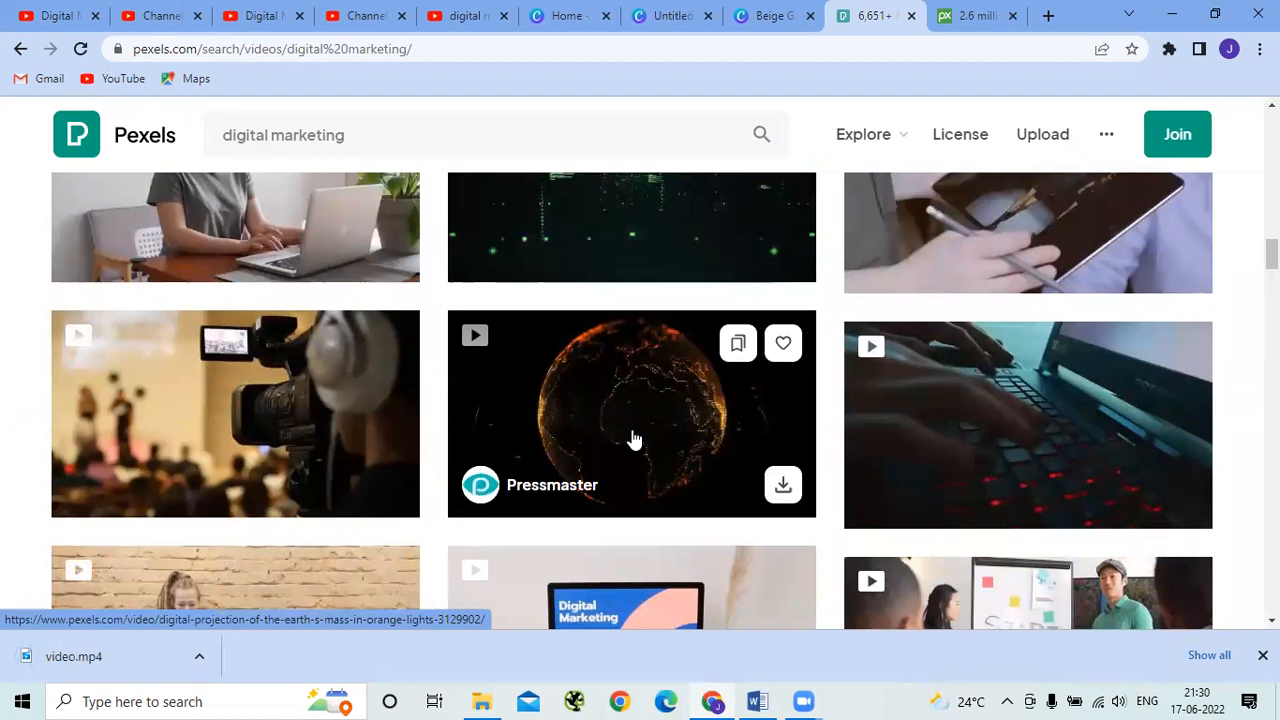
{"action": "scroll", "coordinate": [632, 438], "scroll_direction": "down", "scroll_amount": 3}
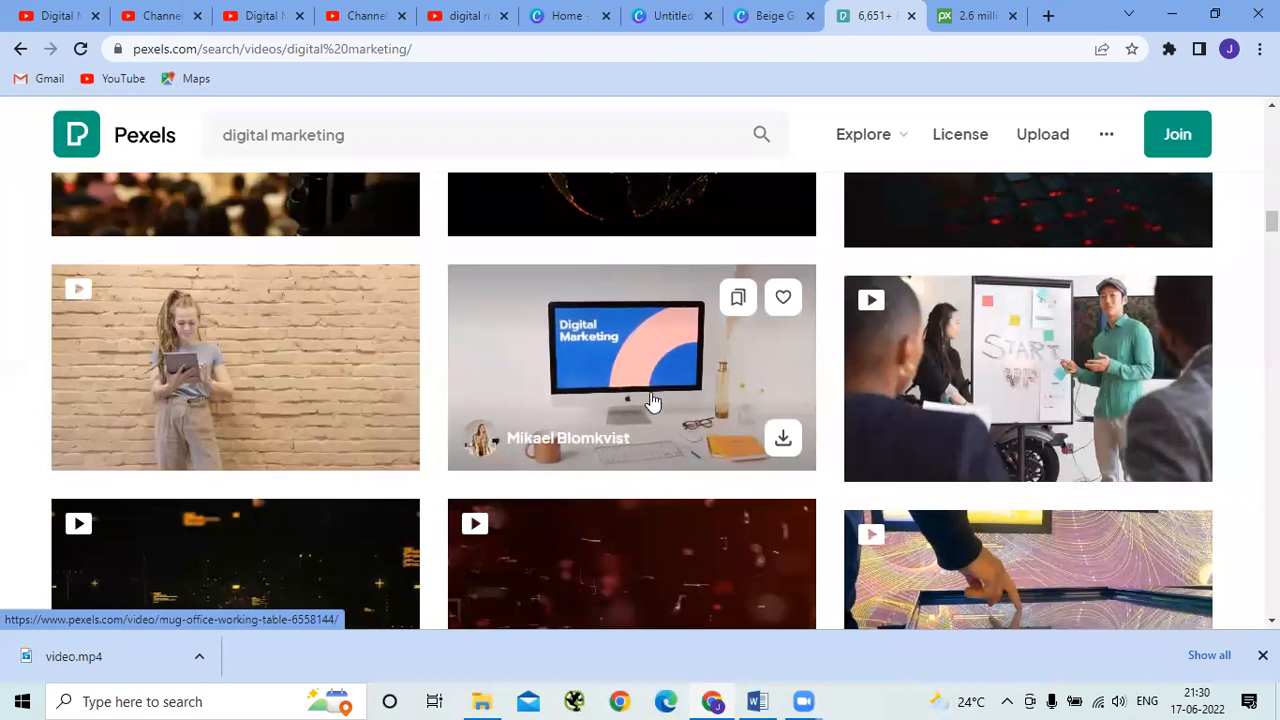
{"action": "left_click", "coordinate": [1027, 362]}
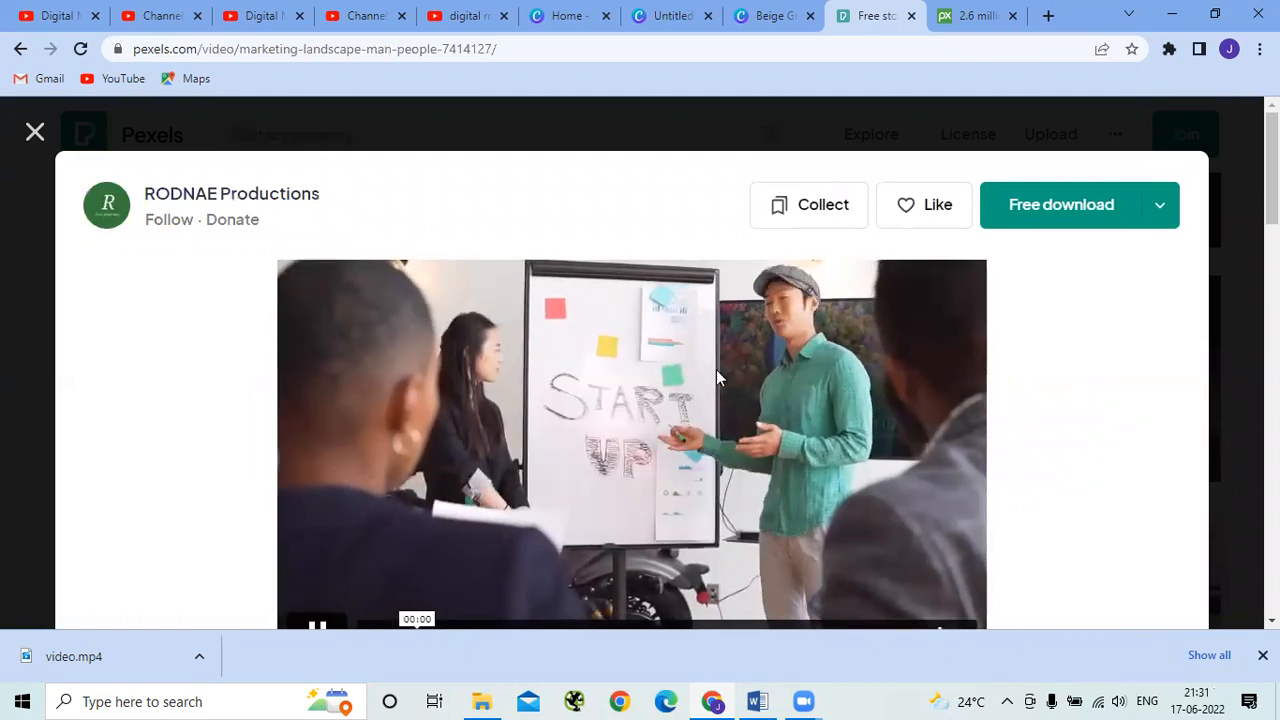
{"action": "scroll", "coordinate": [759, 440], "scroll_direction": "down", "scroll_amount": 2}
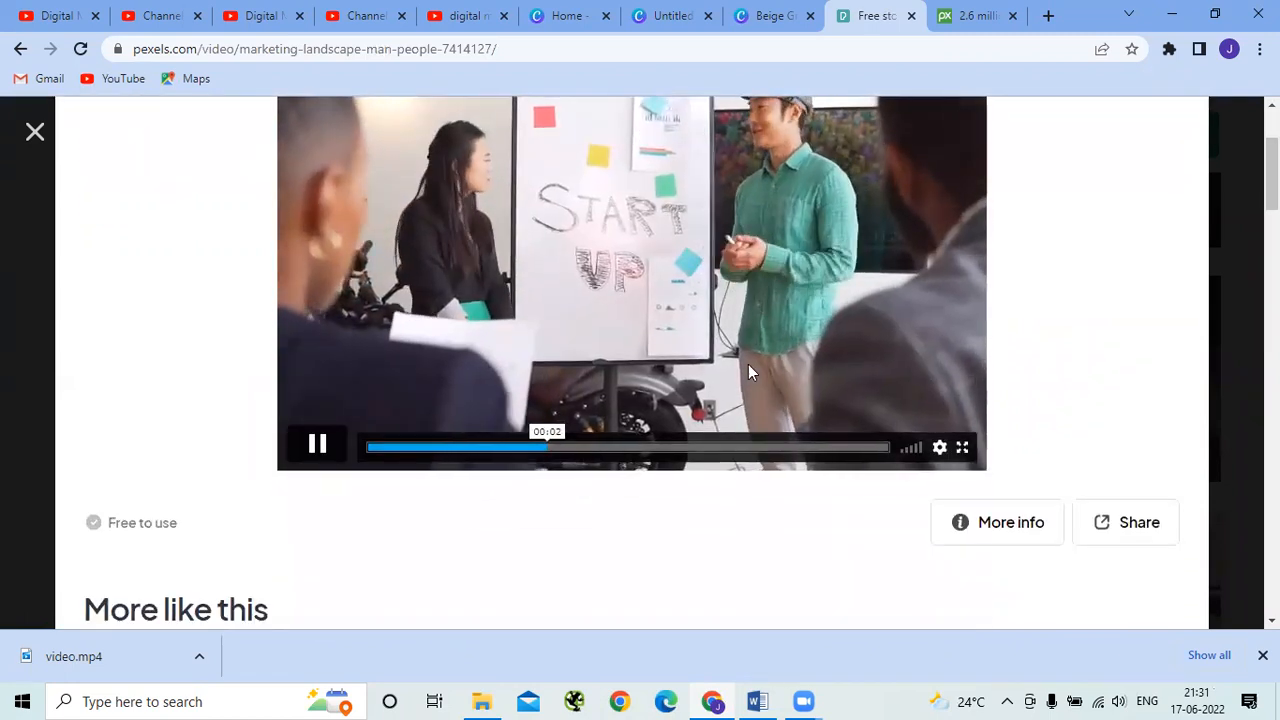
{"action": "scroll", "coordinate": [748, 364], "scroll_direction": "up", "scroll_amount": 3}
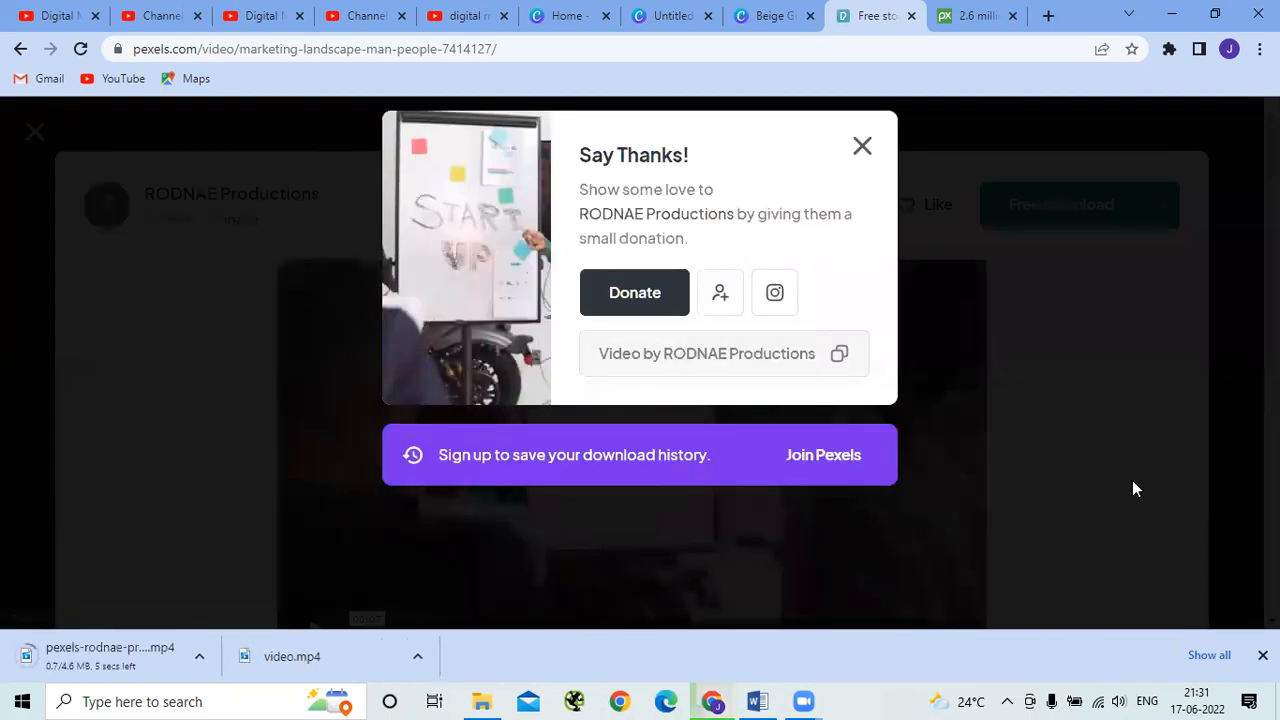
{"action": "left_click", "coordinate": [928, 250]}
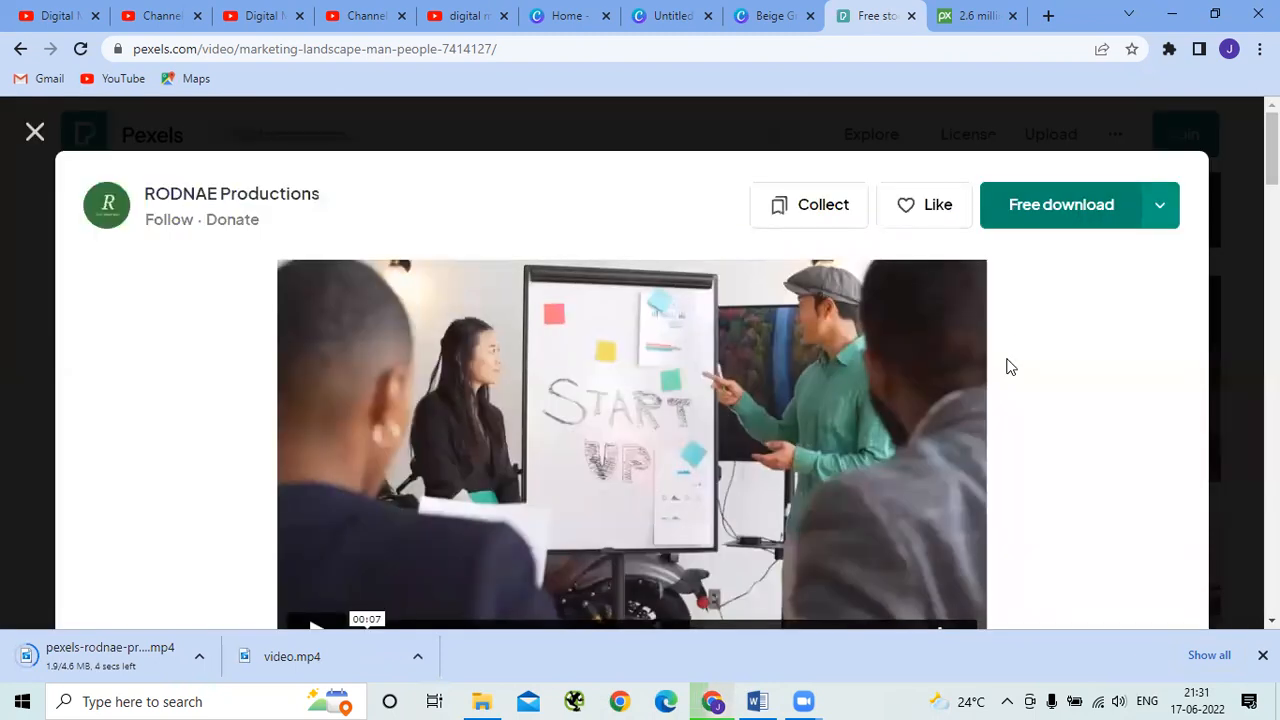
{"action": "left_click", "coordinate": [35, 133]}
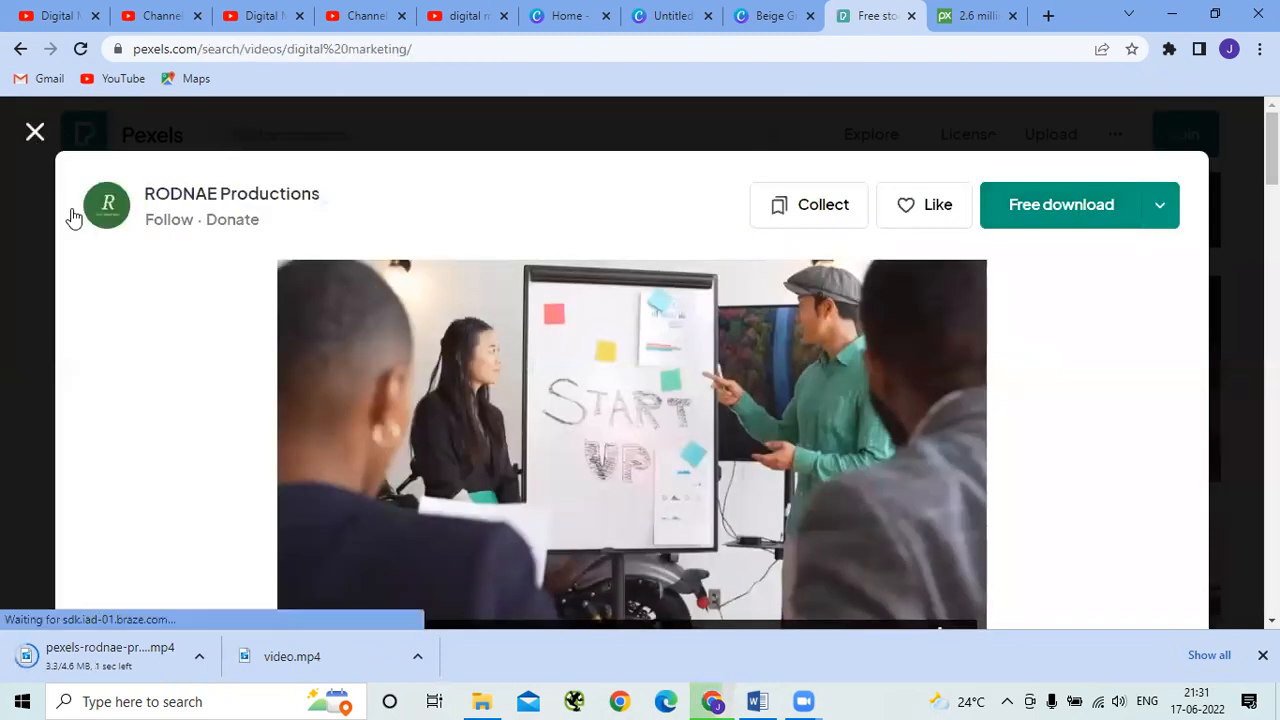
{"action": "scroll", "coordinate": [500, 390], "scroll_direction": "down", "scroll_amount": 2}
{"action": "scroll", "coordinate": [515, 400], "scroll_direction": "down", "scroll_amount": 1}
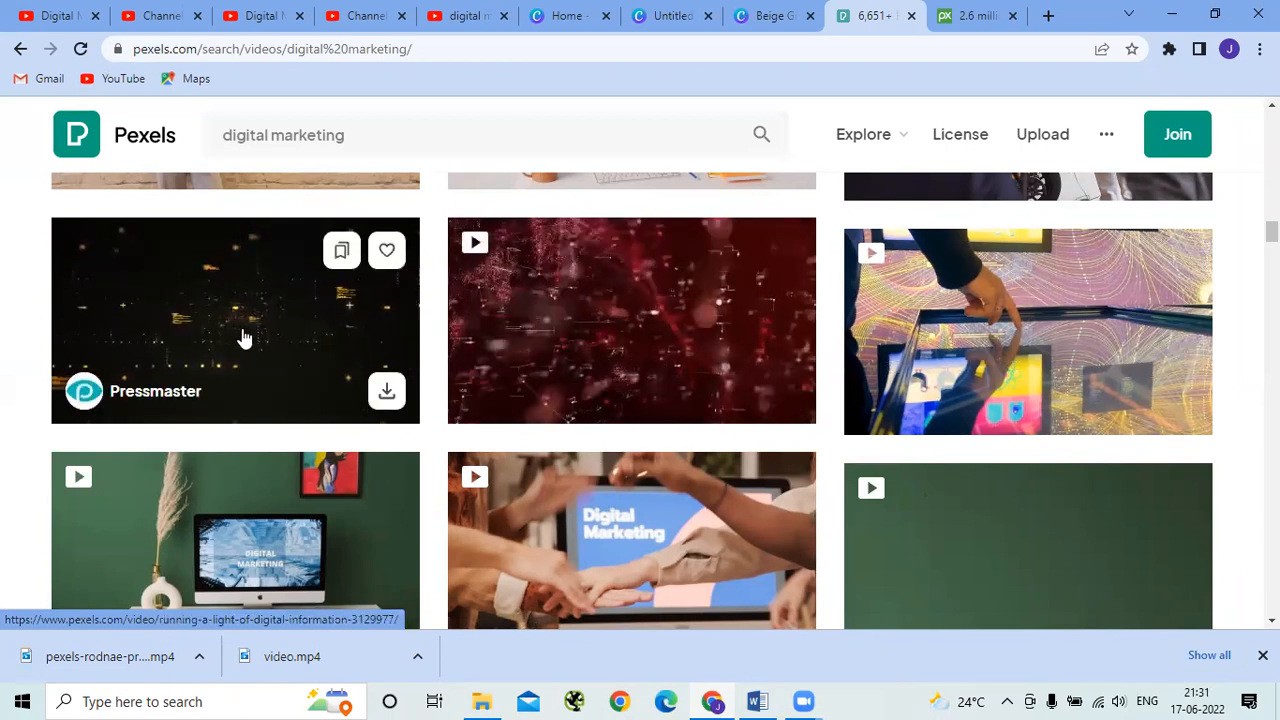
Step: Change the video search to 'social media marketing', removing the duplicated 'marketing'
{"action": "left_click", "coordinate": [268, 135]}
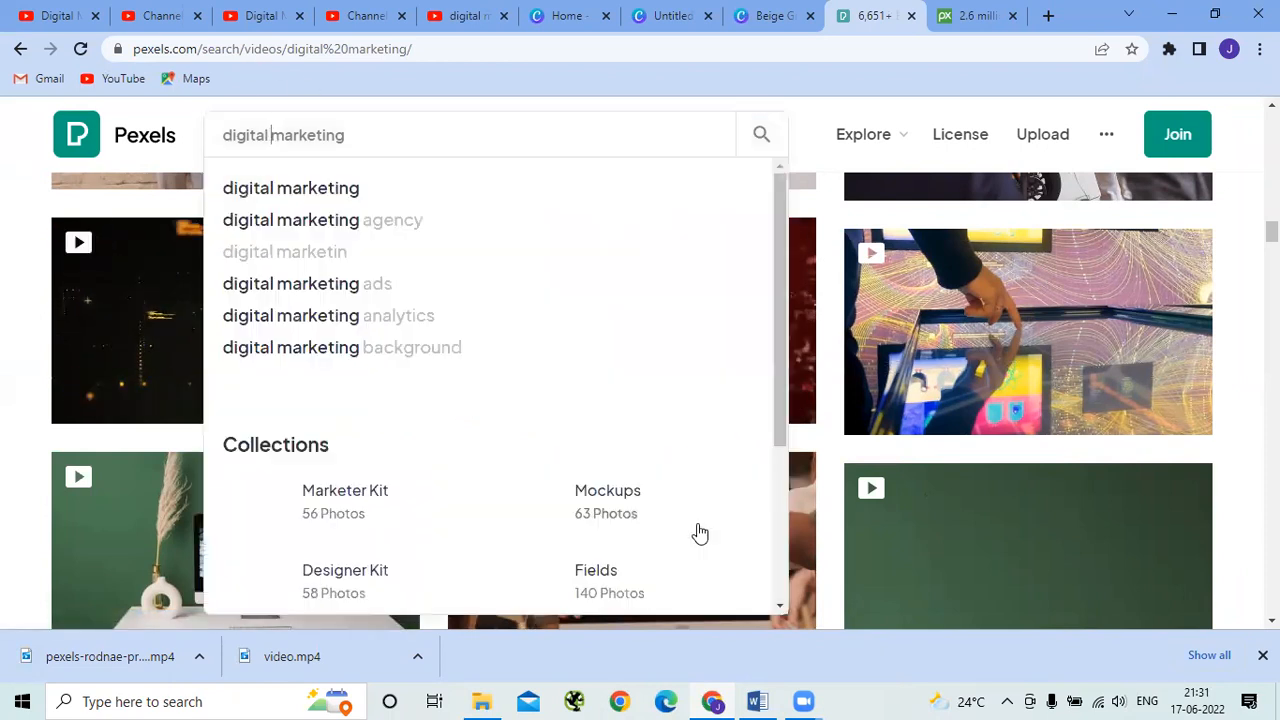
{"action": "key", "text": "BackSpace"}
{"action": "key", "text": "BackSpace"}
{"action": "key", "text": "BackSpace"}
{"action": "key", "text": "BackSpace"}
{"action": "key", "text": "BackSpace"}
{"action": "key", "text": "BackSpace"}
{"action": "key", "text": "BackSpace"}
{"action": "key", "text": "BackSpace"}
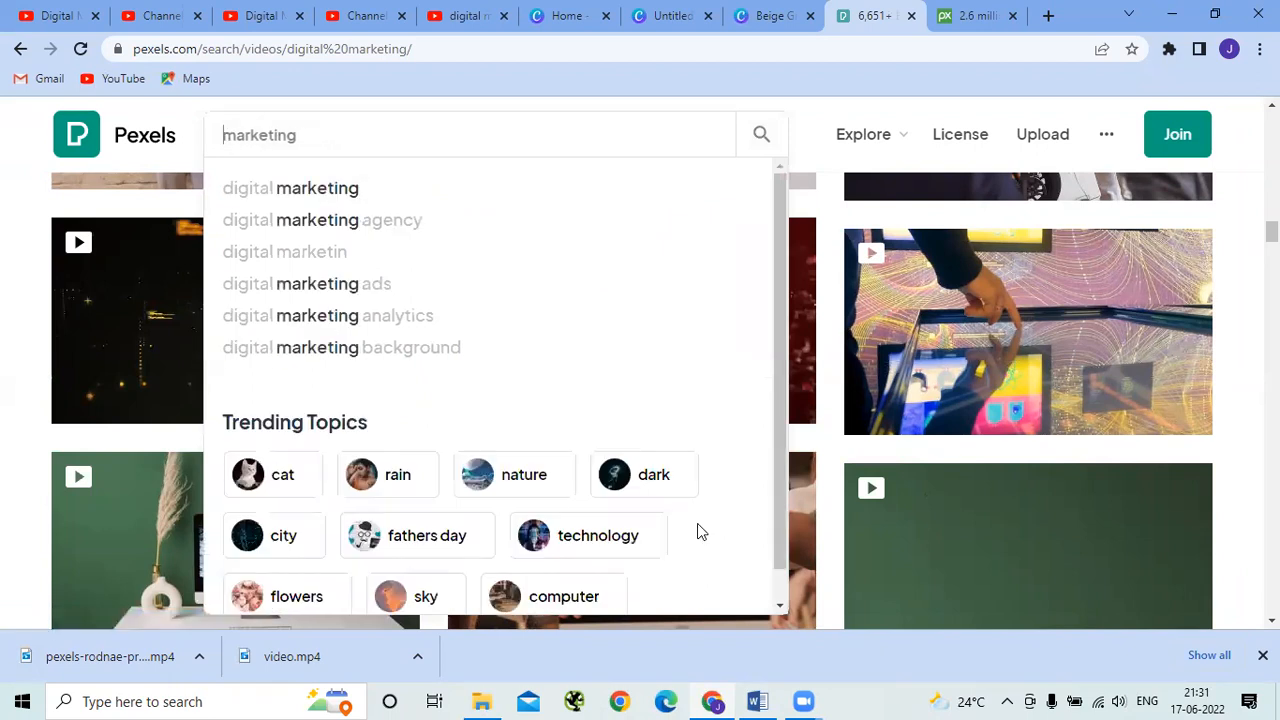
{"action": "type", "text": "social media ma"}
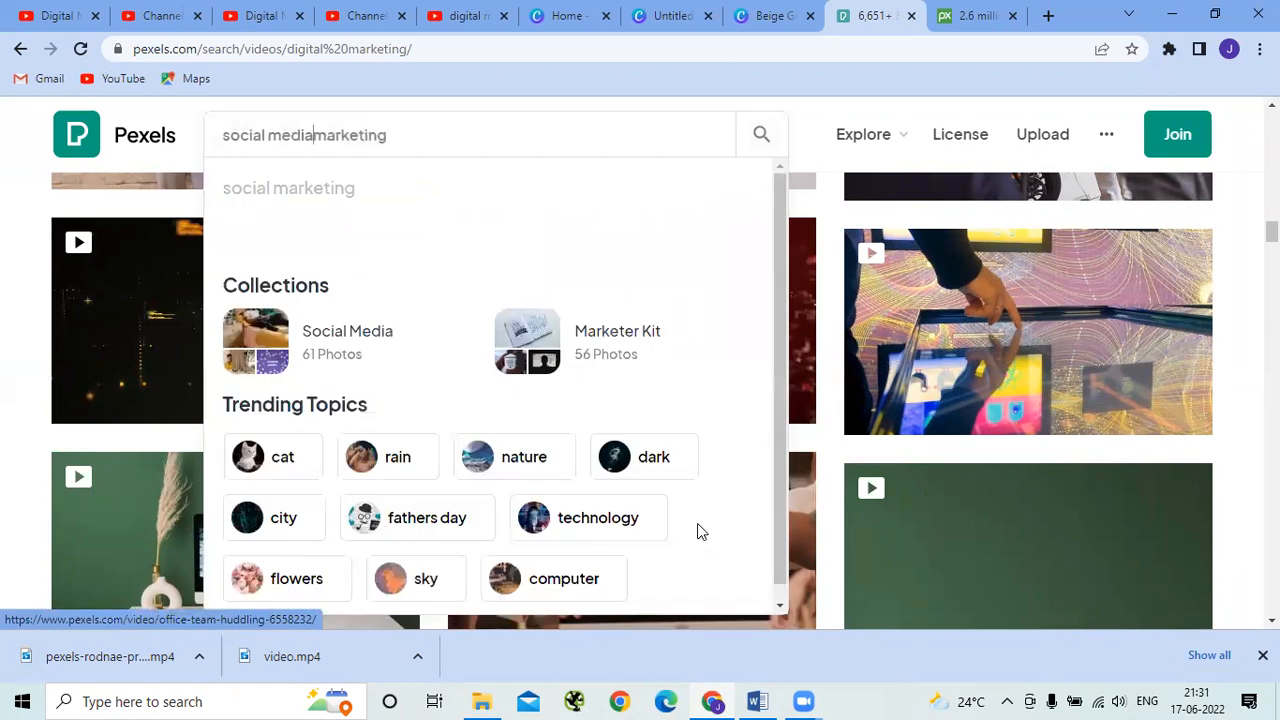
{"action": "type", "text": "rketing"}
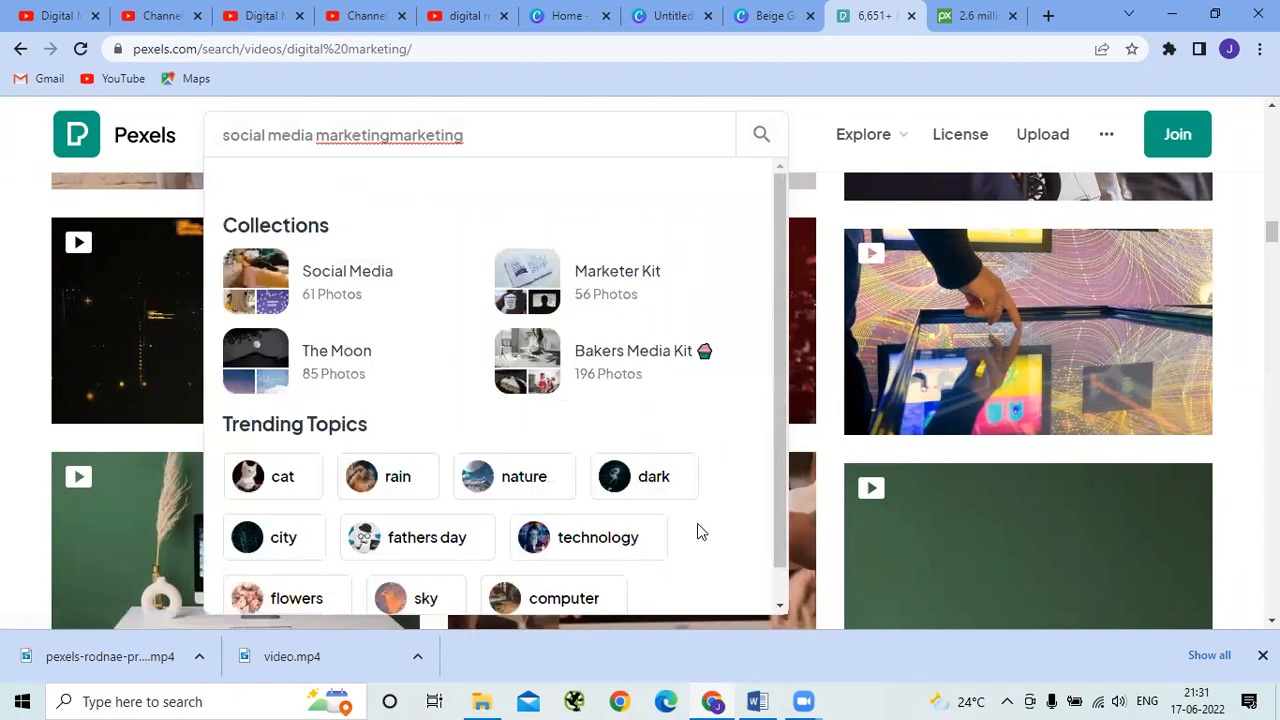
{"action": "key", "text": "Return"}
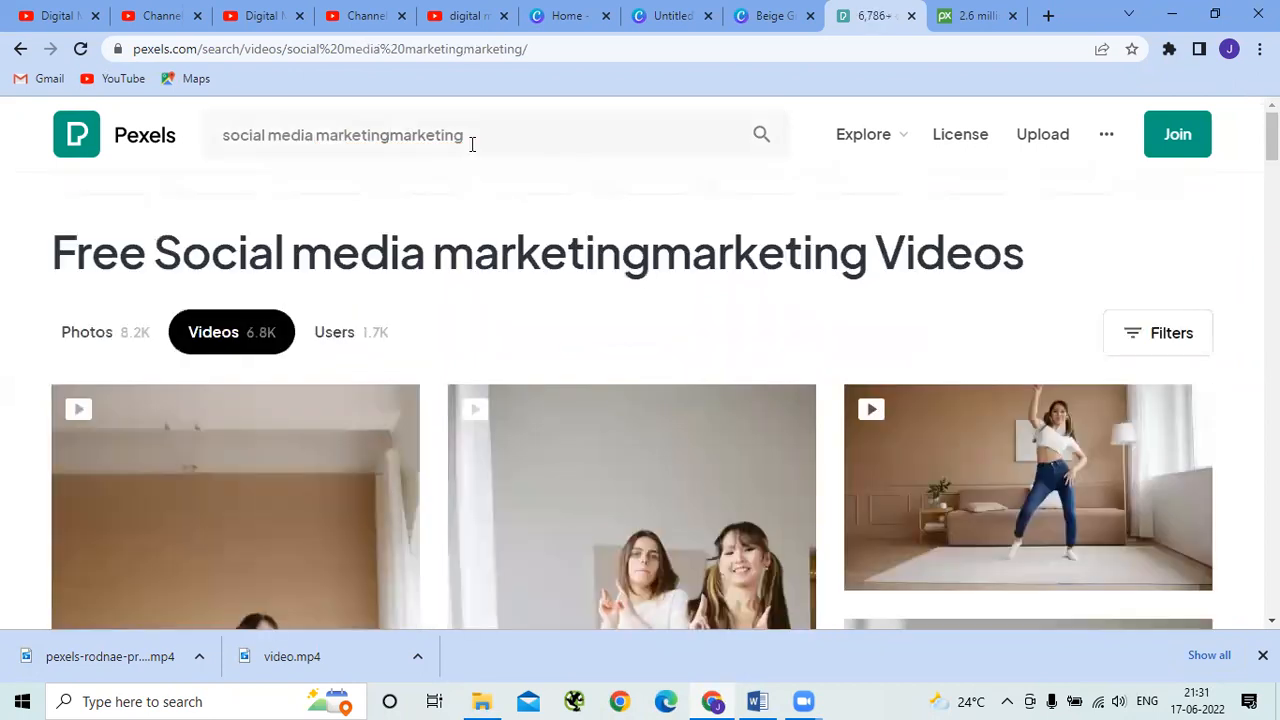
{"action": "left_click", "coordinate": [472, 144]}
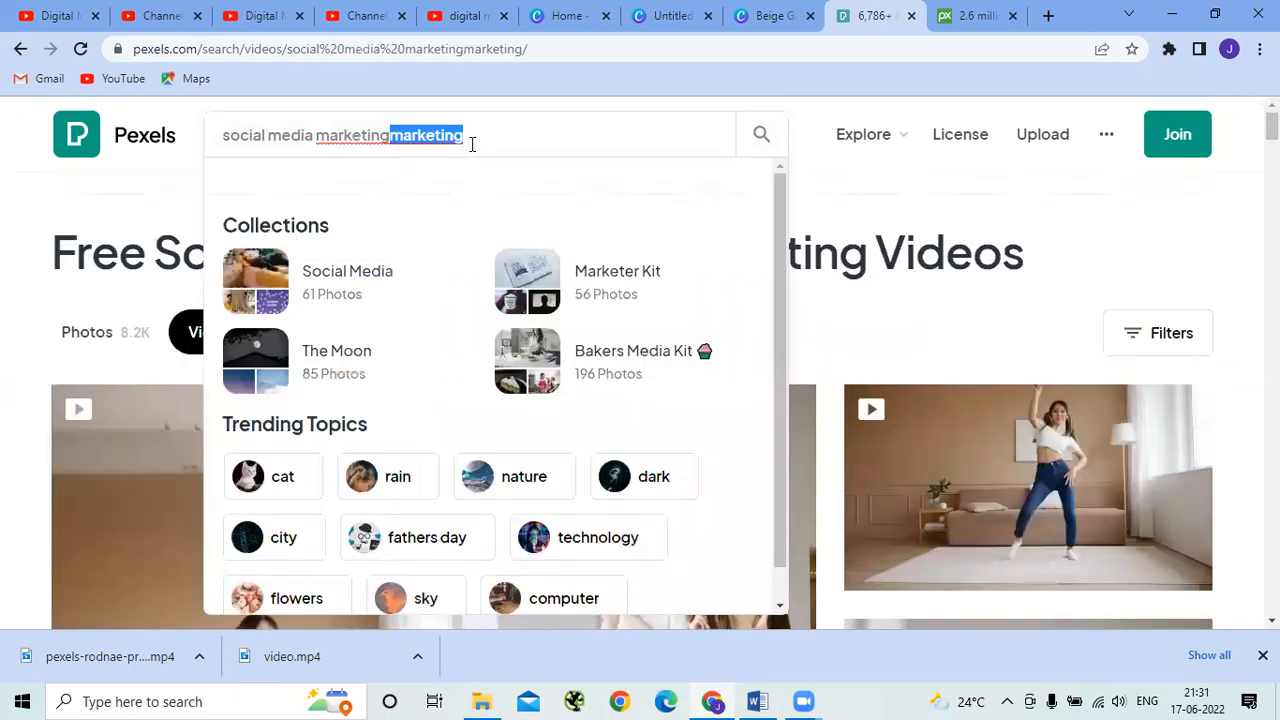
{"action": "key", "text": "BackSpace"}
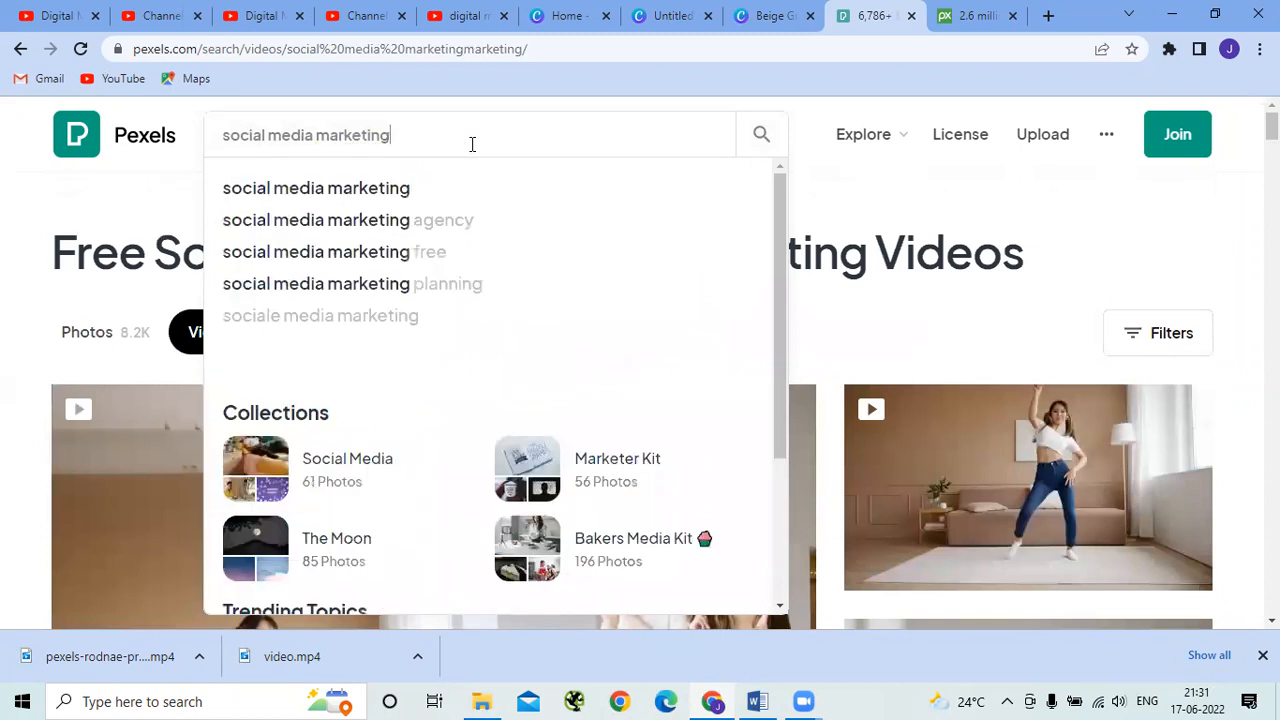
{"action": "key", "text": "Return"}
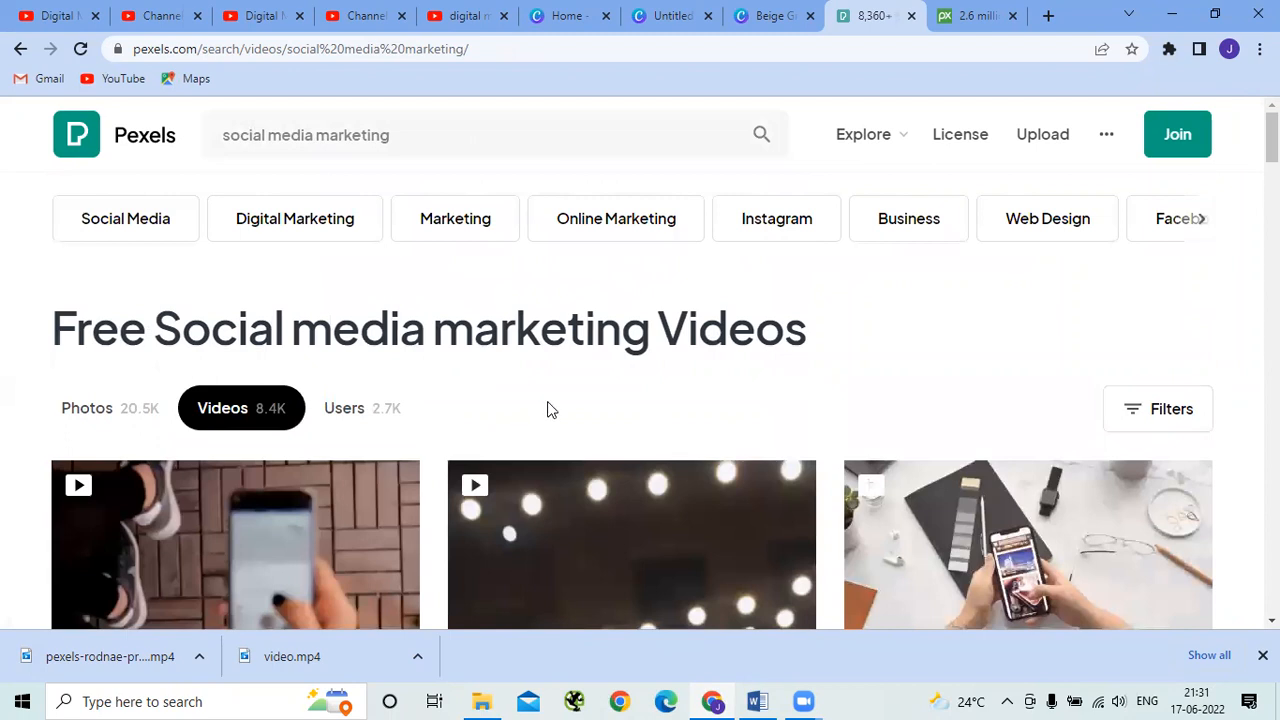
{"action": "scroll", "coordinate": [548, 410], "scroll_direction": "down", "scroll_amount": 3}
Step: Open the Instagram phone-posting clip and look at its available download sizes
{"action": "scroll", "coordinate": [570, 434], "scroll_direction": "down", "scroll_amount": 3}
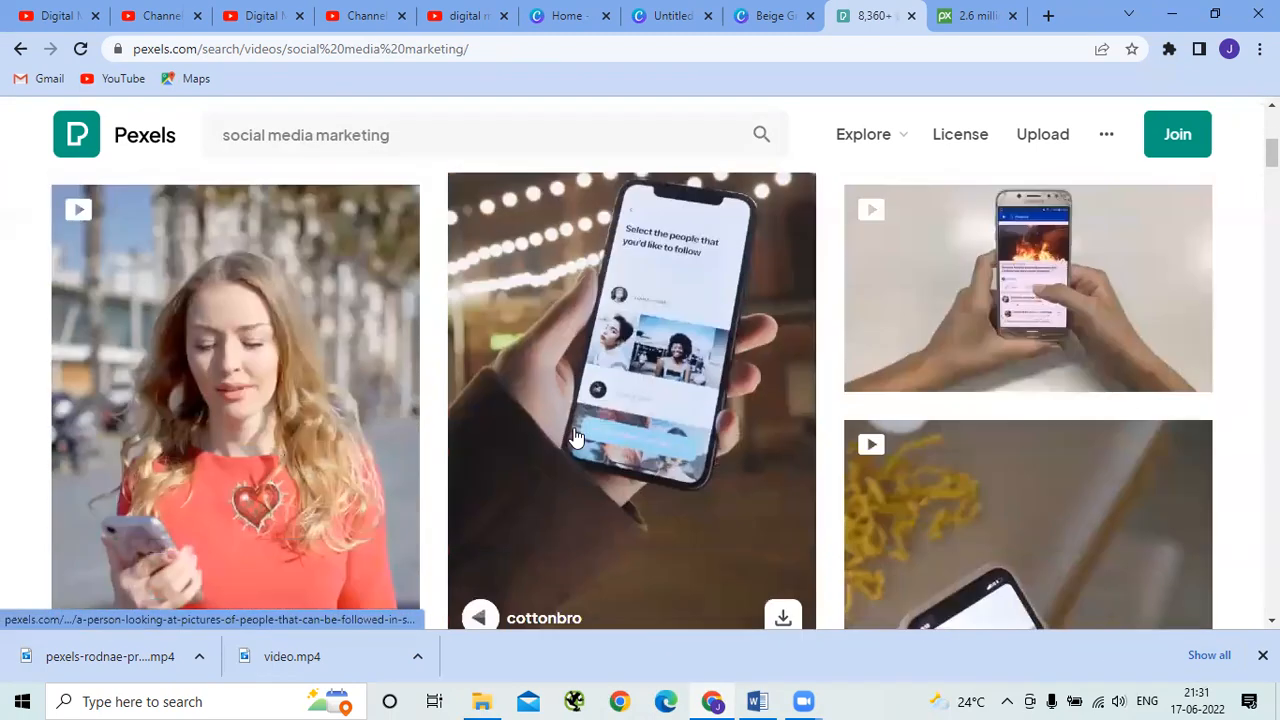
{"action": "scroll", "coordinate": [583, 437], "scroll_direction": "down", "scroll_amount": 2}
{"action": "scroll", "coordinate": [588, 437], "scroll_direction": "down", "scroll_amount": 4}
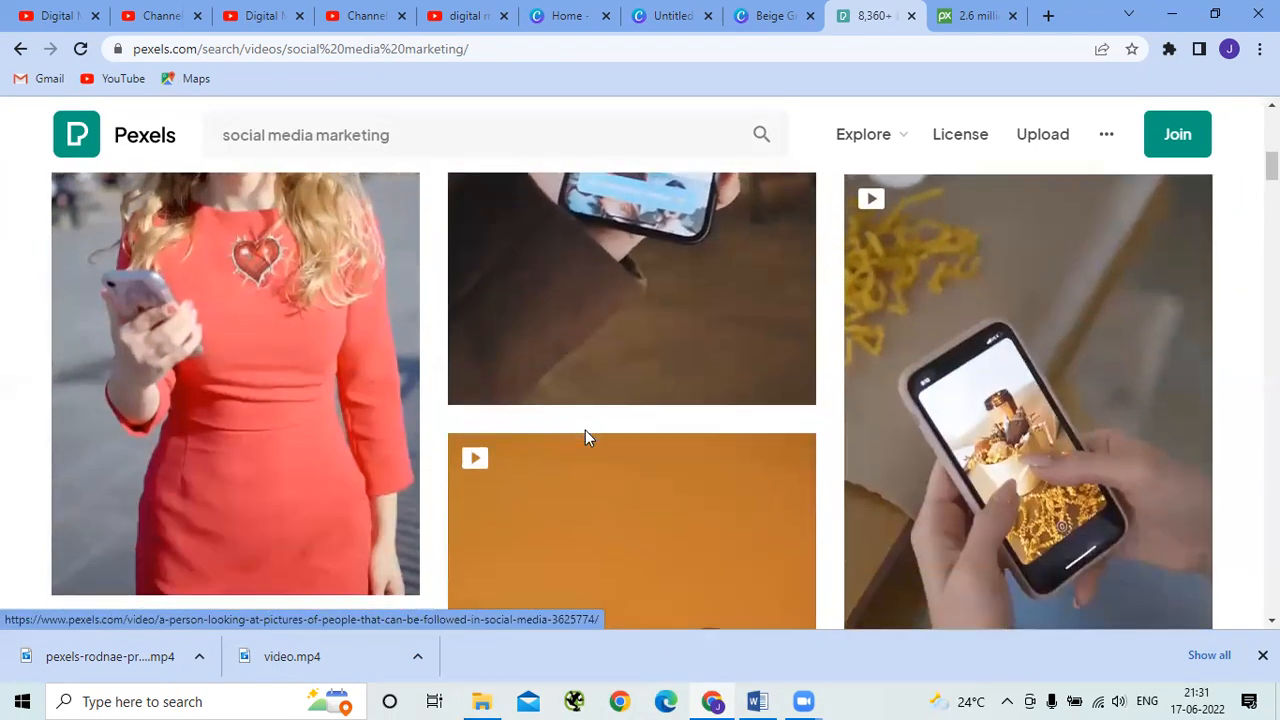
{"action": "scroll", "coordinate": [588, 441], "scroll_direction": "down", "scroll_amount": 4}
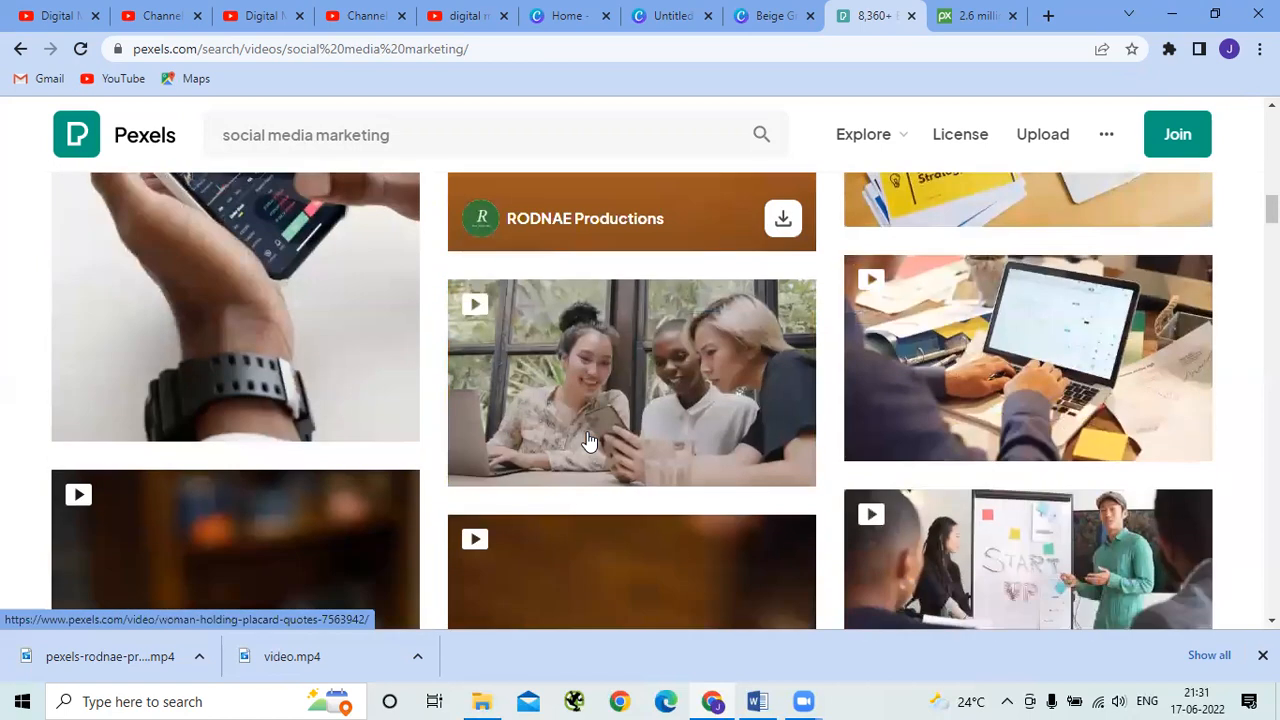
{"action": "scroll", "coordinate": [590, 441], "scroll_direction": "down", "scroll_amount": 4}
{"action": "scroll", "coordinate": [588, 441], "scroll_direction": "down", "scroll_amount": 4}
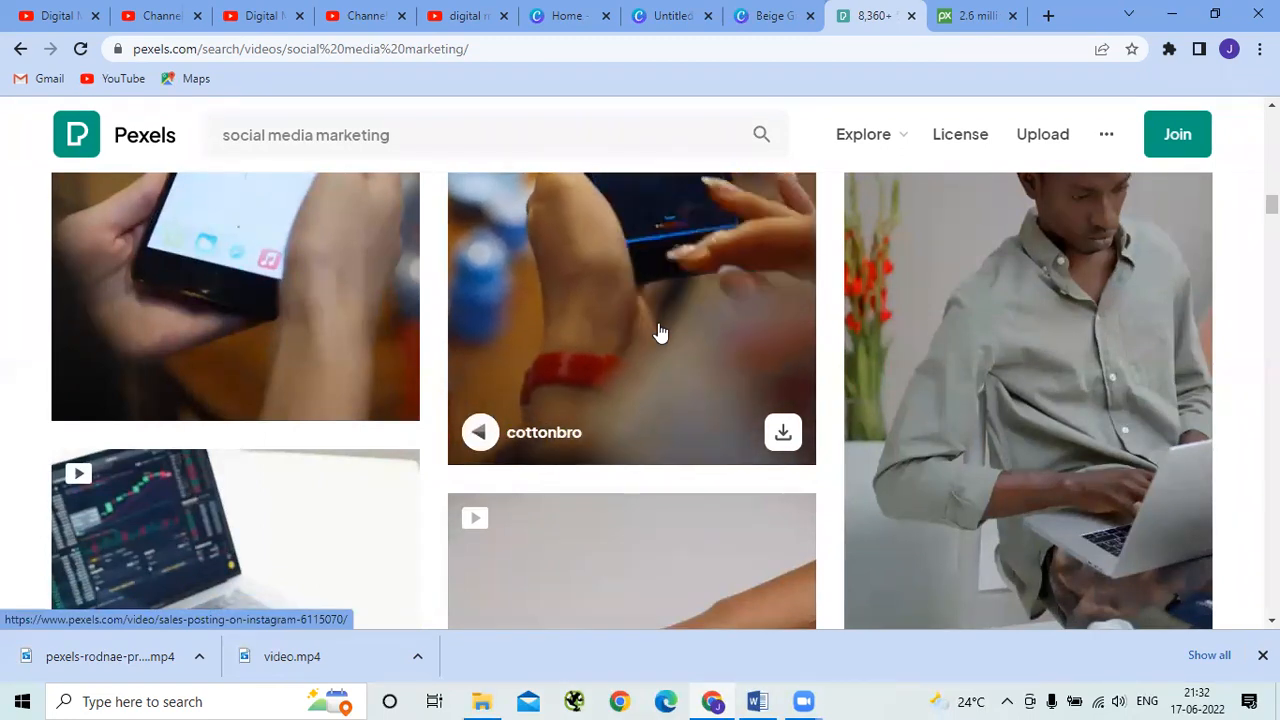
{"action": "scroll", "coordinate": [660, 333], "scroll_direction": "up", "scroll_amount": 4}
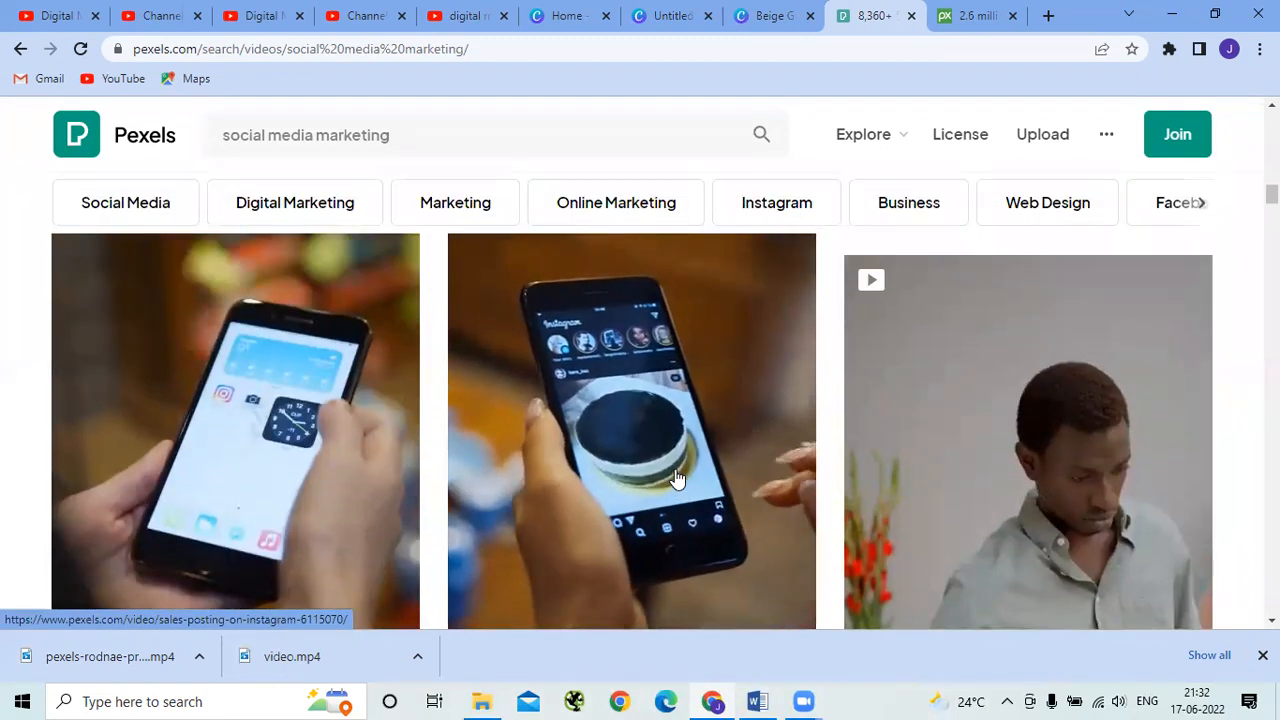
{"action": "left_click", "coordinate": [700, 486]}
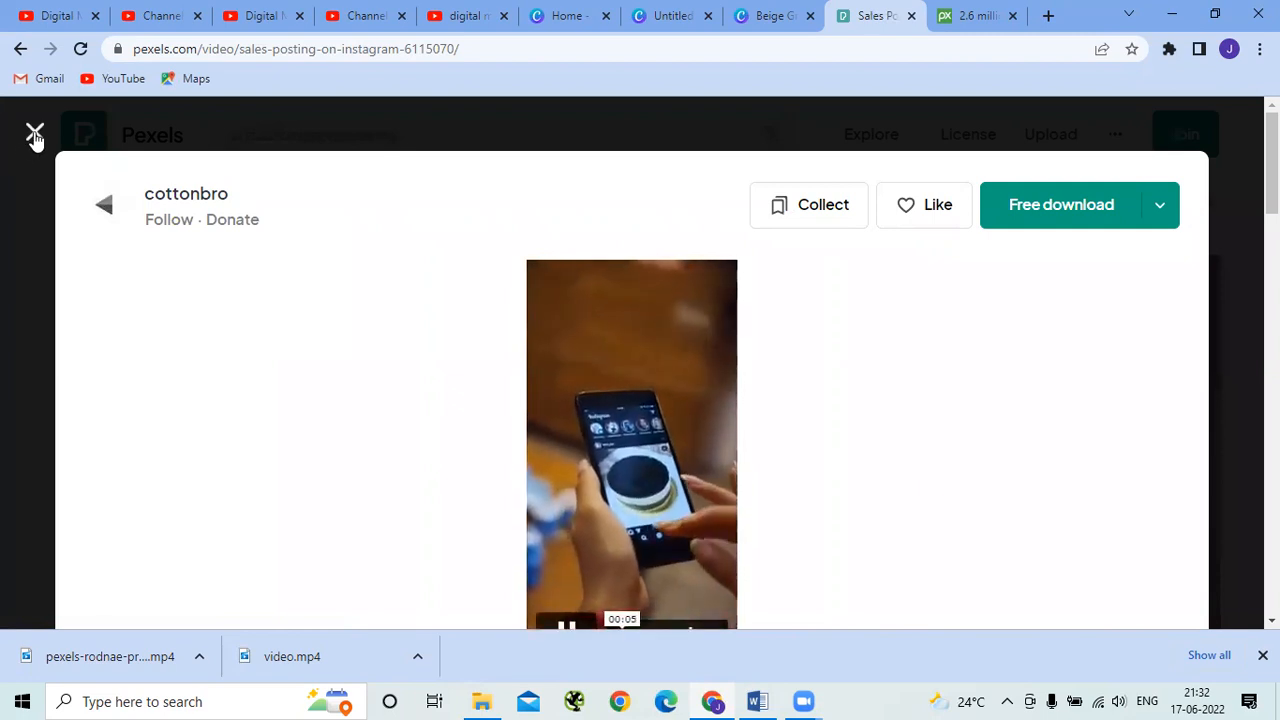
{"action": "left_click", "coordinate": [1161, 205]}
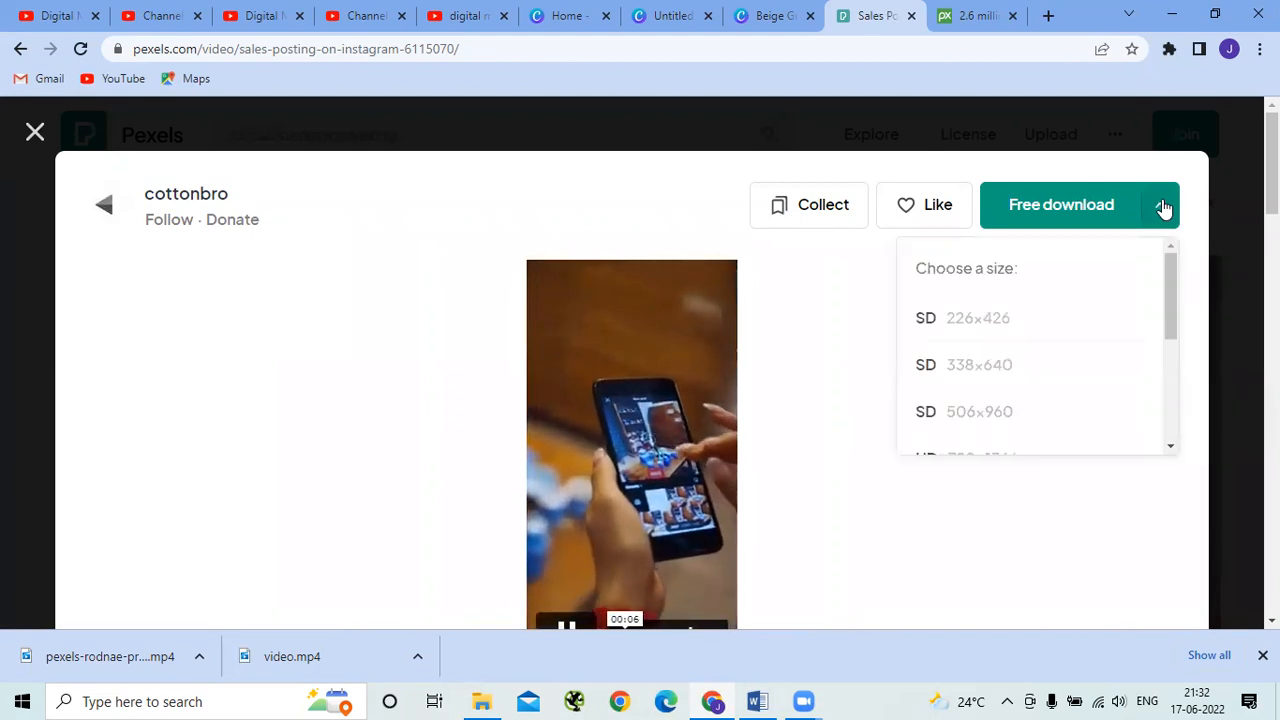
{"action": "left_click", "coordinate": [35, 133]}
Step: Reopen the Instagram posting clip, download it, and return to the social media marketing results
{"action": "scroll", "coordinate": [677, 466], "scroll_direction": "down", "scroll_amount": 15}
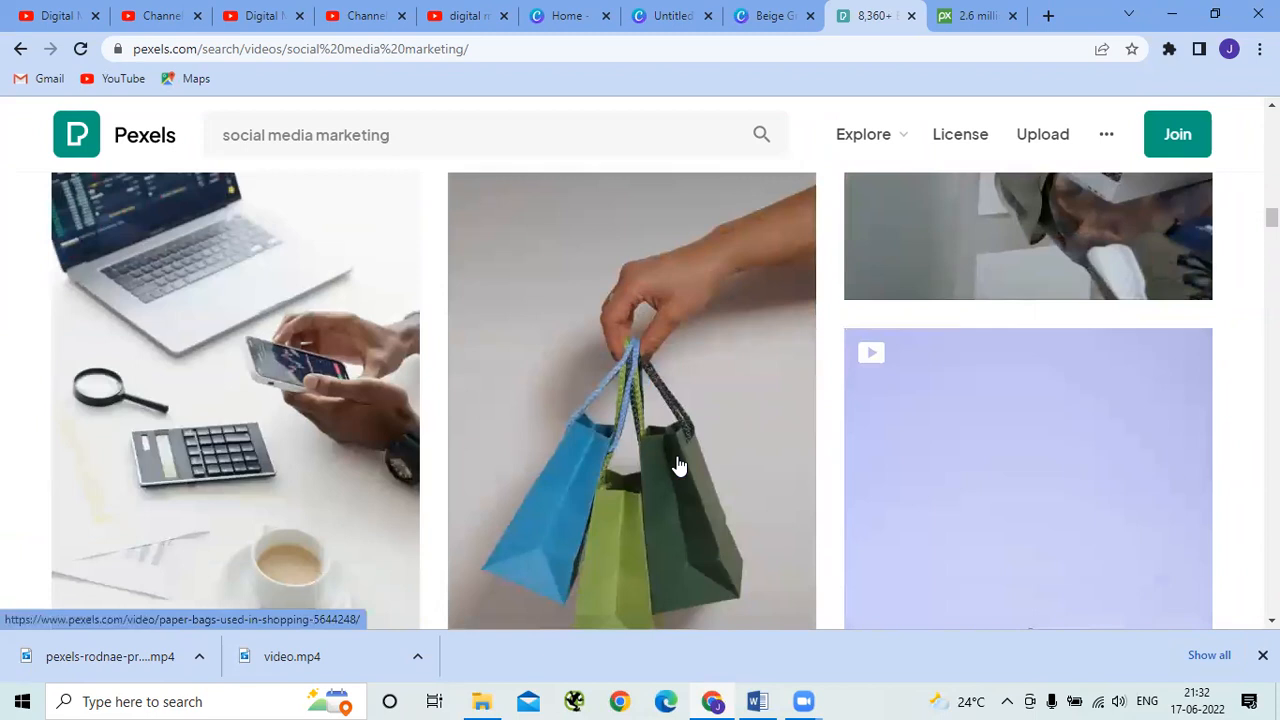
{"action": "scroll", "coordinate": [677, 466], "scroll_direction": "down", "scroll_amount": 4}
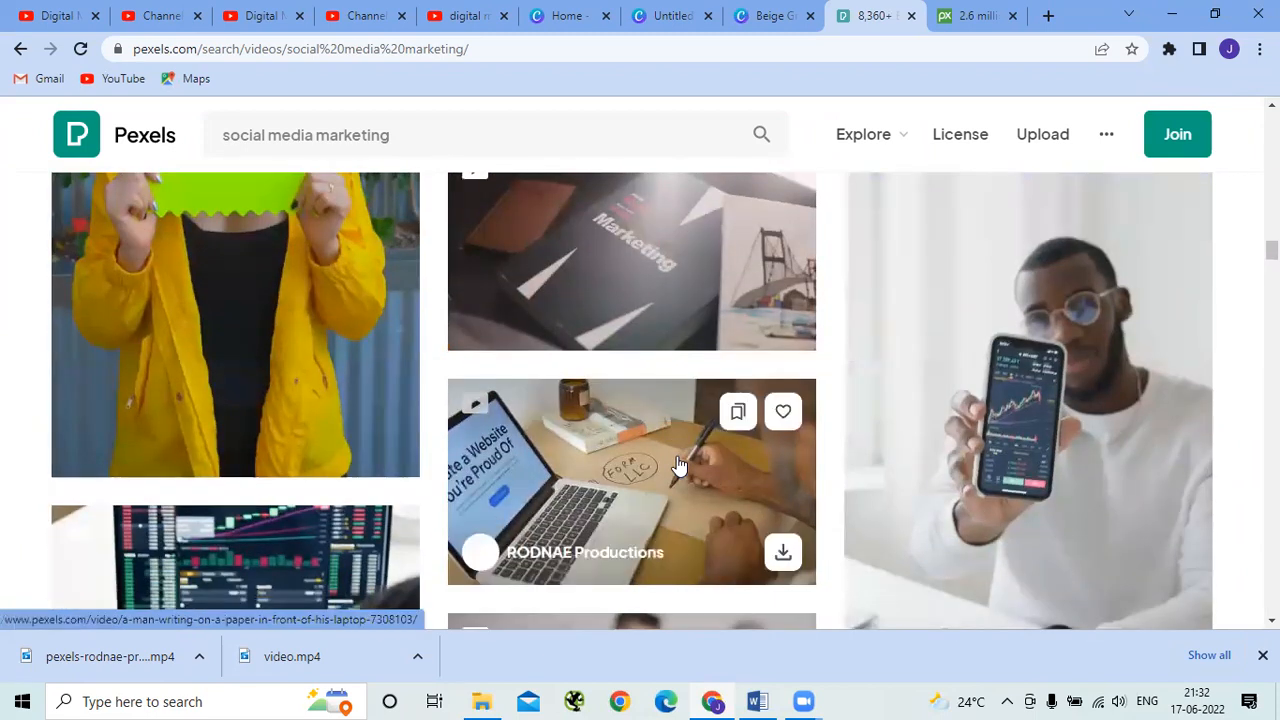
{"action": "scroll", "coordinate": [677, 466], "scroll_direction": "down", "scroll_amount": 1}
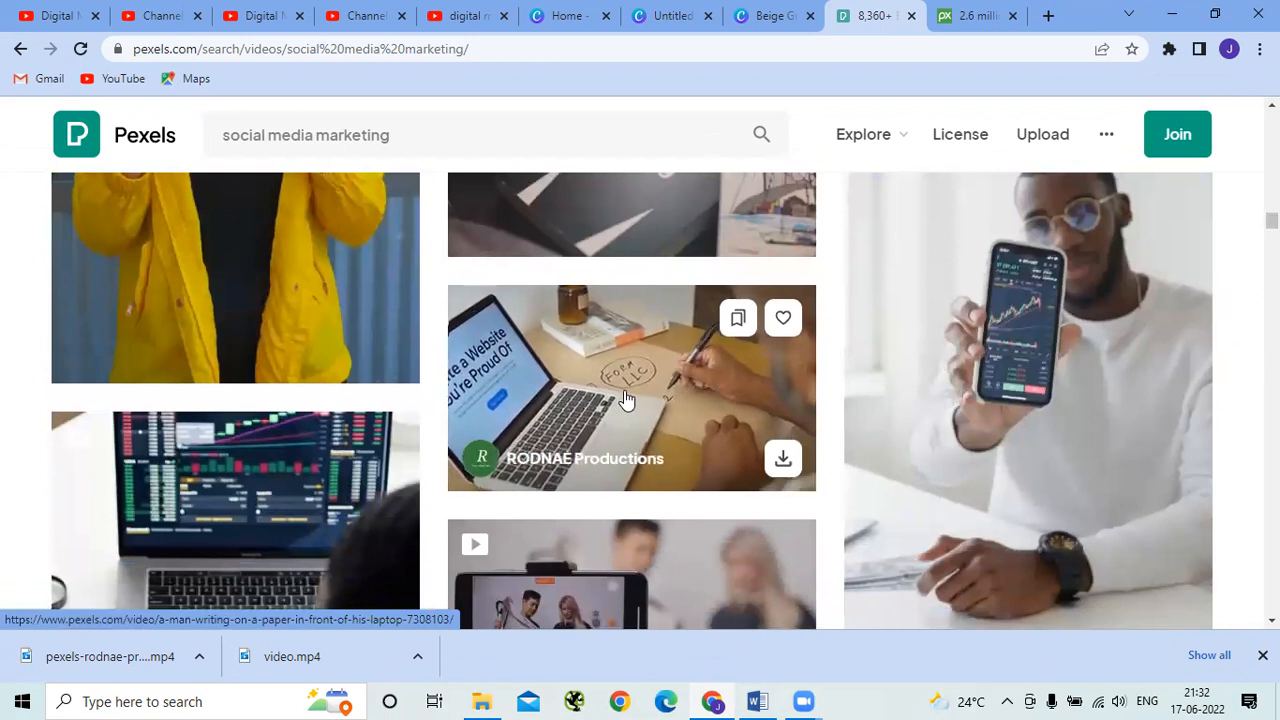
{"action": "scroll", "coordinate": [625, 400], "scroll_direction": "down", "scroll_amount": 4}
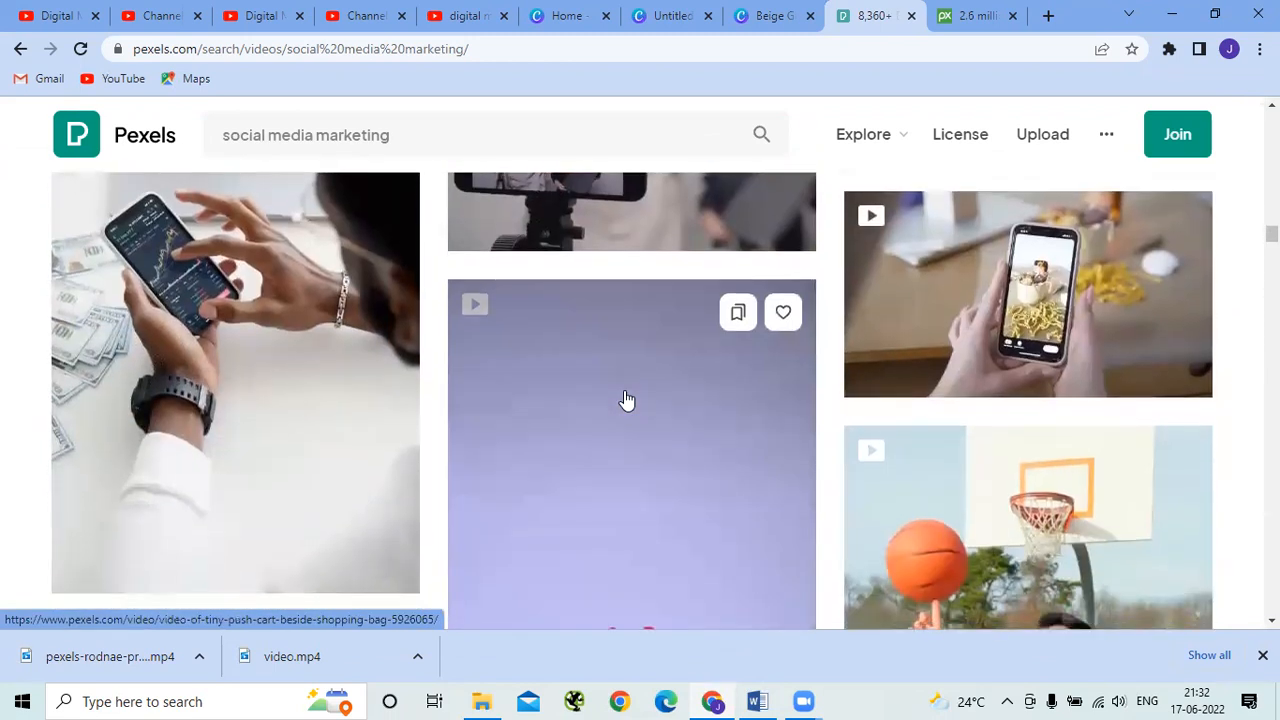
{"action": "scroll", "coordinate": [625, 400], "scroll_direction": "down", "scroll_amount": 1}
{"action": "scroll", "coordinate": [625, 400], "scroll_direction": "down", "scroll_amount": 5}
{"action": "scroll", "coordinate": [628, 402], "scroll_direction": "down", "scroll_amount": 4}
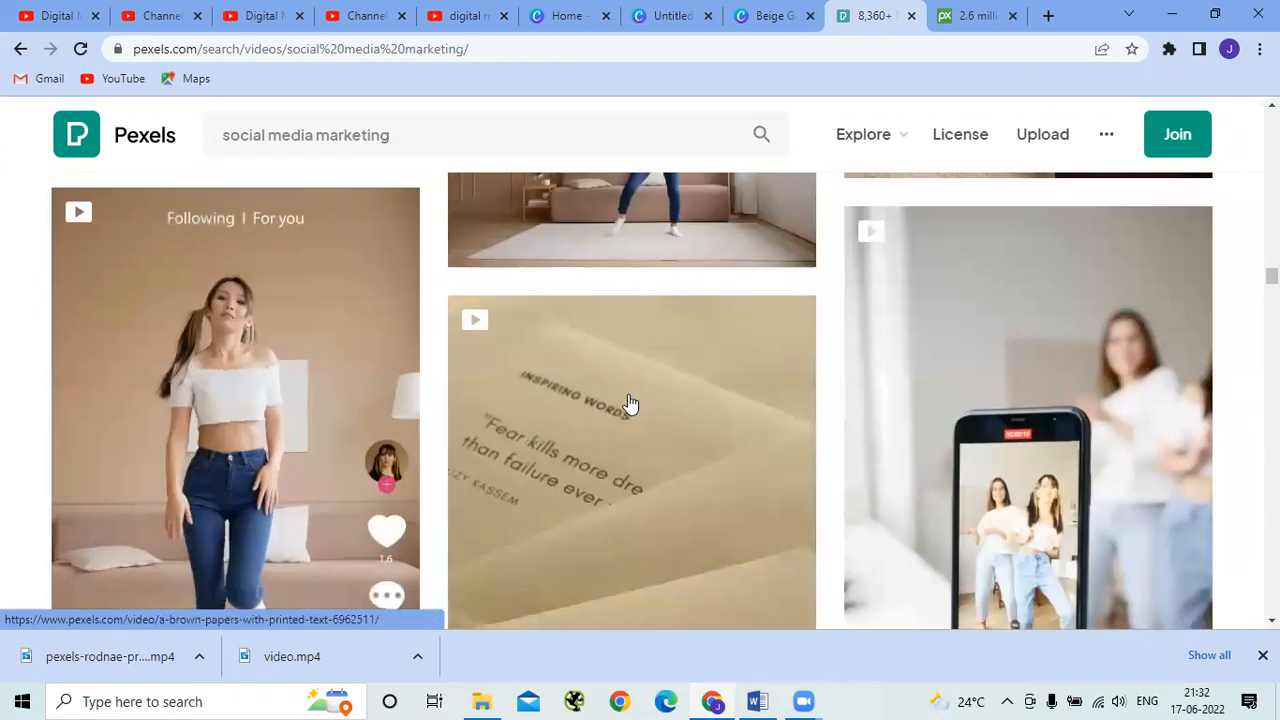
{"action": "scroll", "coordinate": [630, 403], "scroll_direction": "up", "scroll_amount": 15}
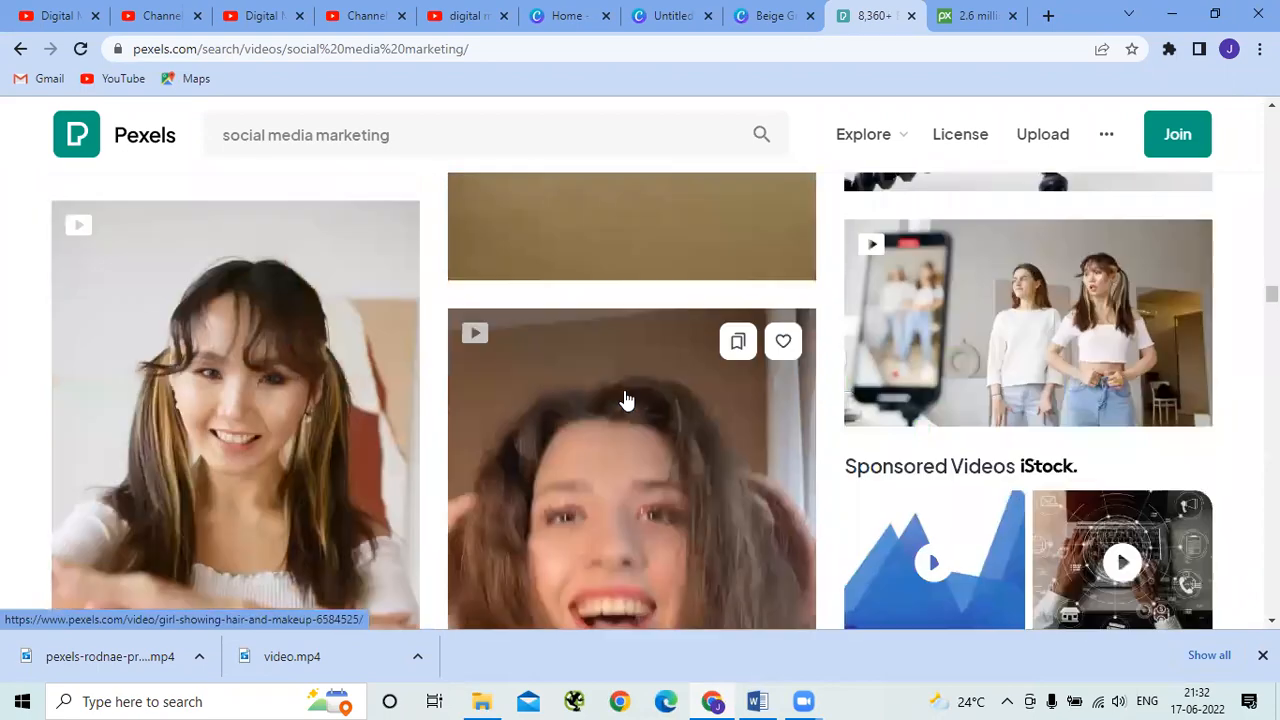
{"action": "scroll", "coordinate": [624, 391], "scroll_direction": "up", "scroll_amount": 10}
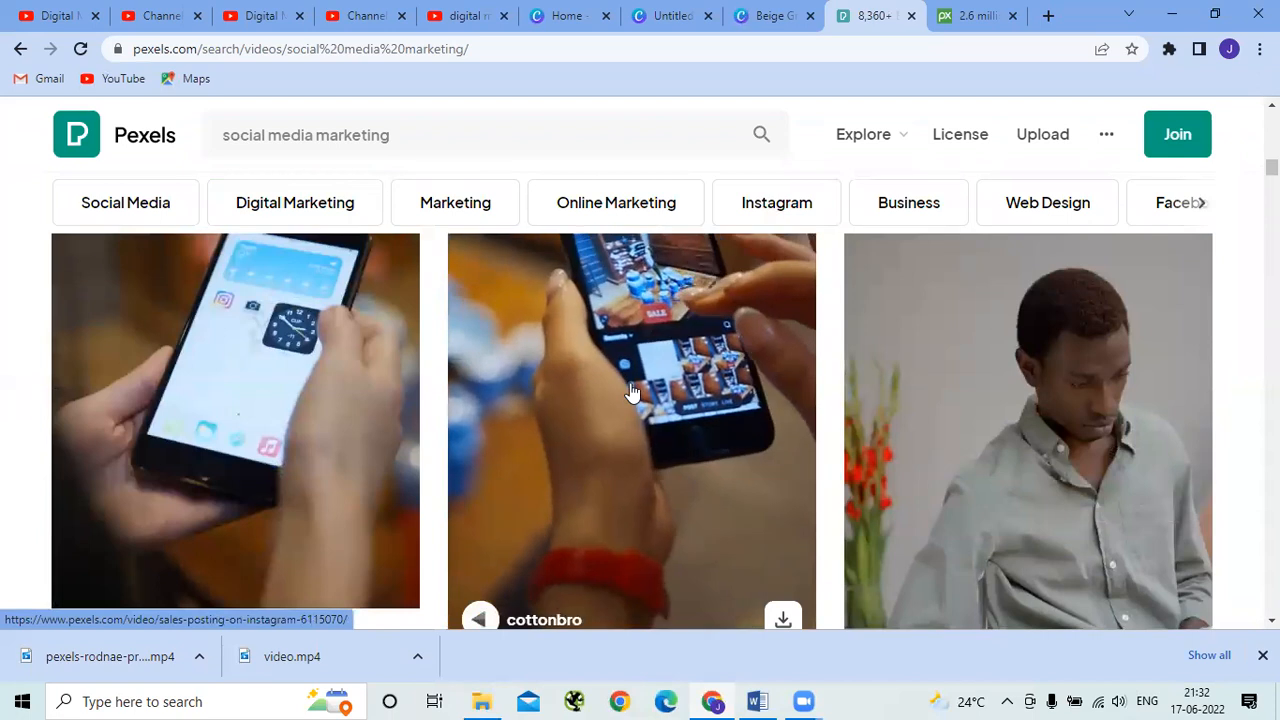
{"action": "left_click", "coordinate": [633, 392]}
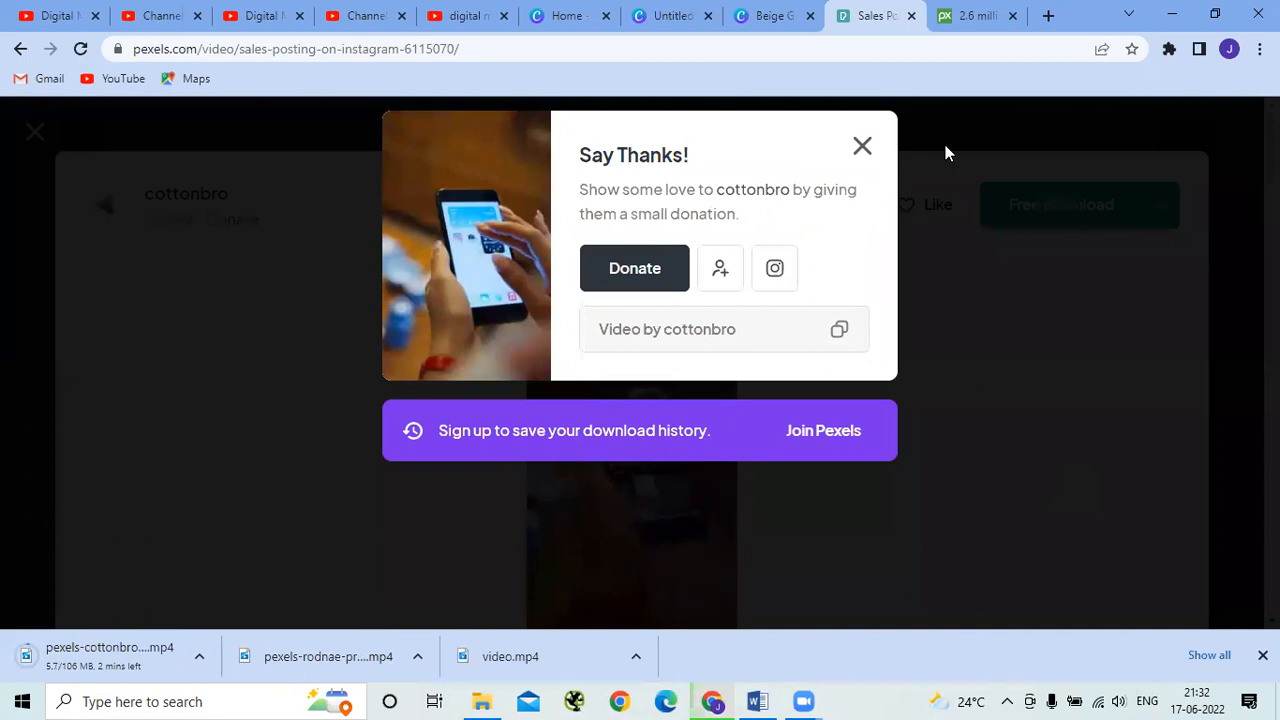
{"action": "left_click", "coordinate": [861, 150]}
{"action": "left_click", "coordinate": [36, 130]}
Step: Download the clip of a hand holding a 'Thank you!' sign, then go back to Canva
{"action": "scroll", "coordinate": [648, 485], "scroll_direction": "down", "scroll_amount": 5}
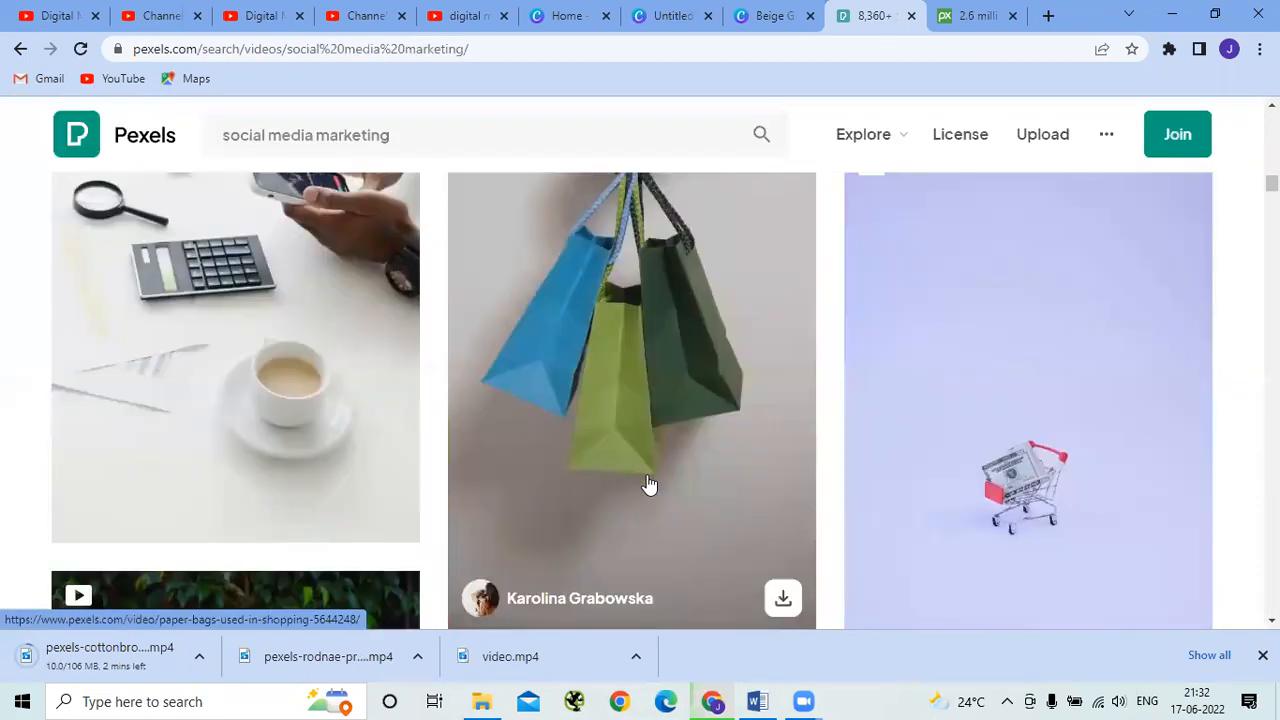
{"action": "scroll", "coordinate": [648, 485], "scroll_direction": "down", "scroll_amount": 5}
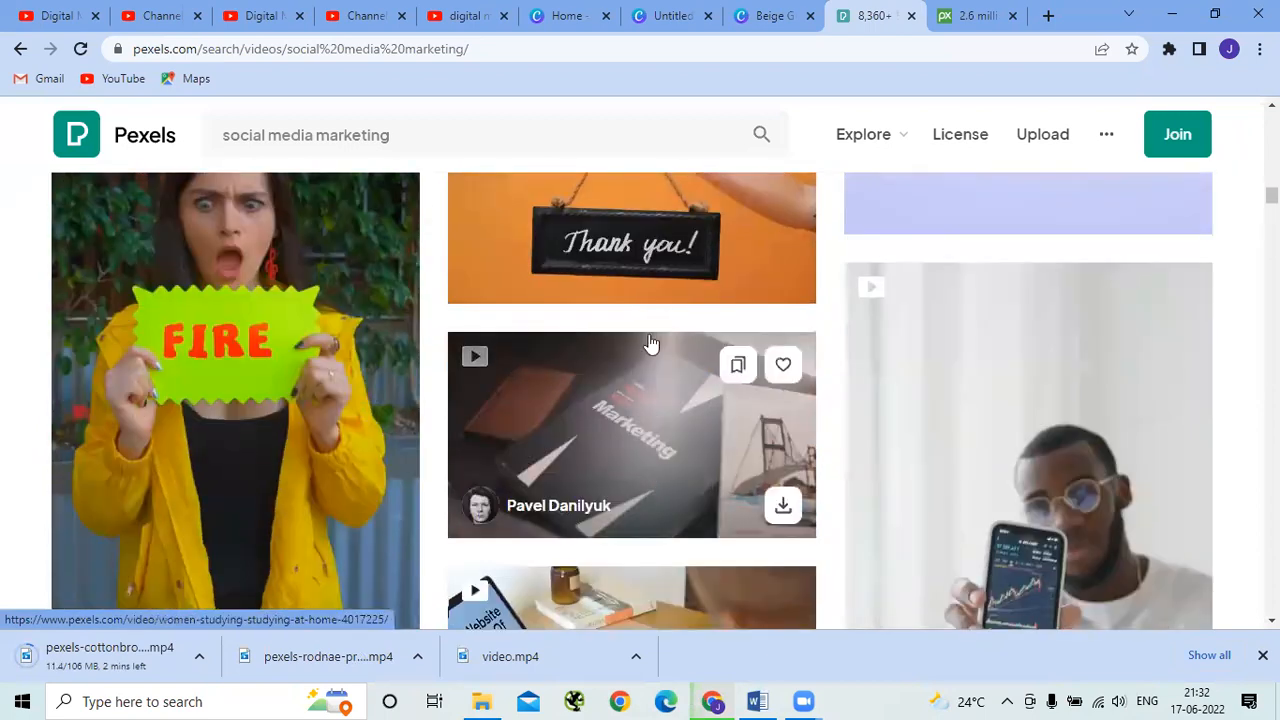
{"action": "scroll", "coordinate": [708, 388], "scroll_direction": "up", "scroll_amount": 1}
{"action": "left_click", "coordinate": [673, 495]}
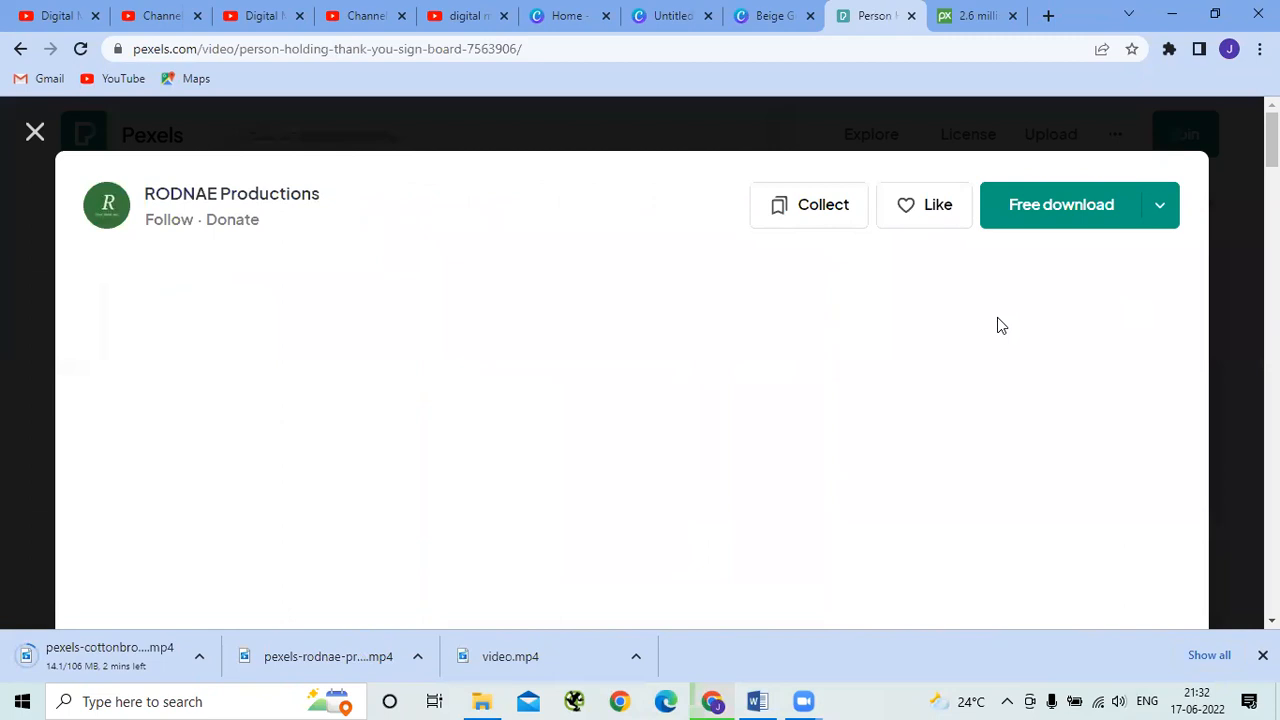
{"action": "left_click", "coordinate": [1040, 214]}
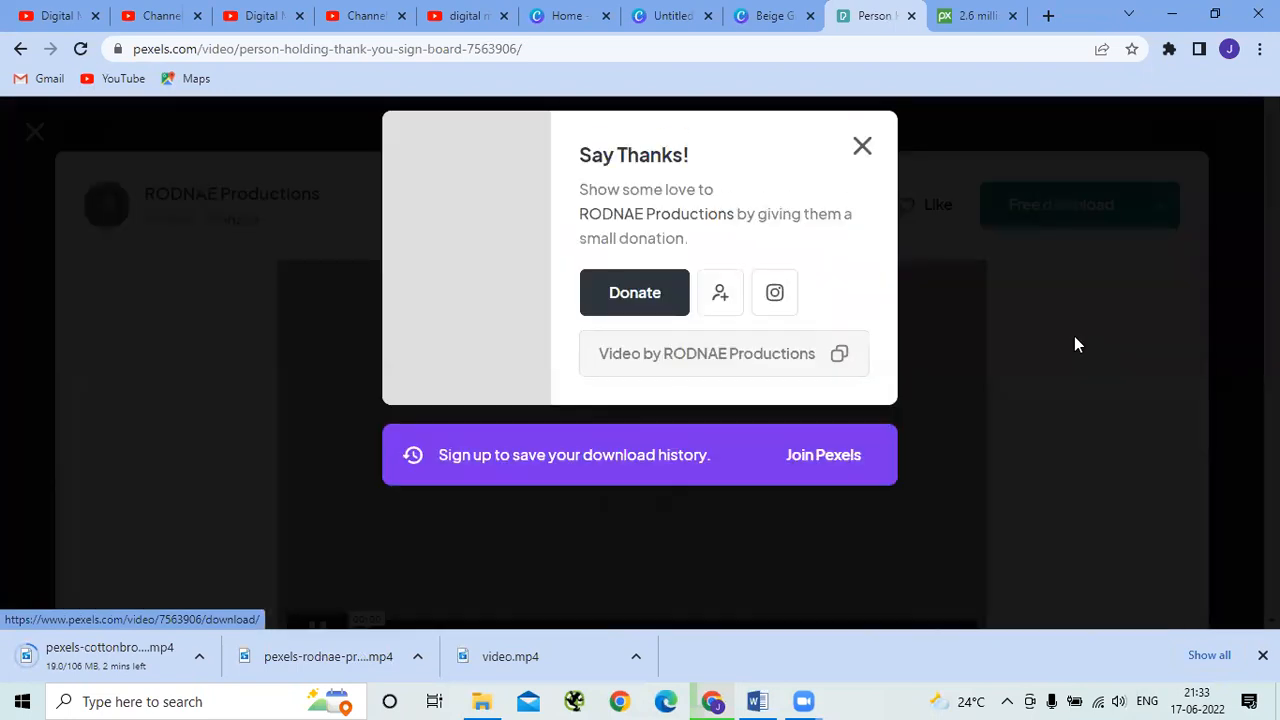
{"action": "left_click", "coordinate": [862, 148]}
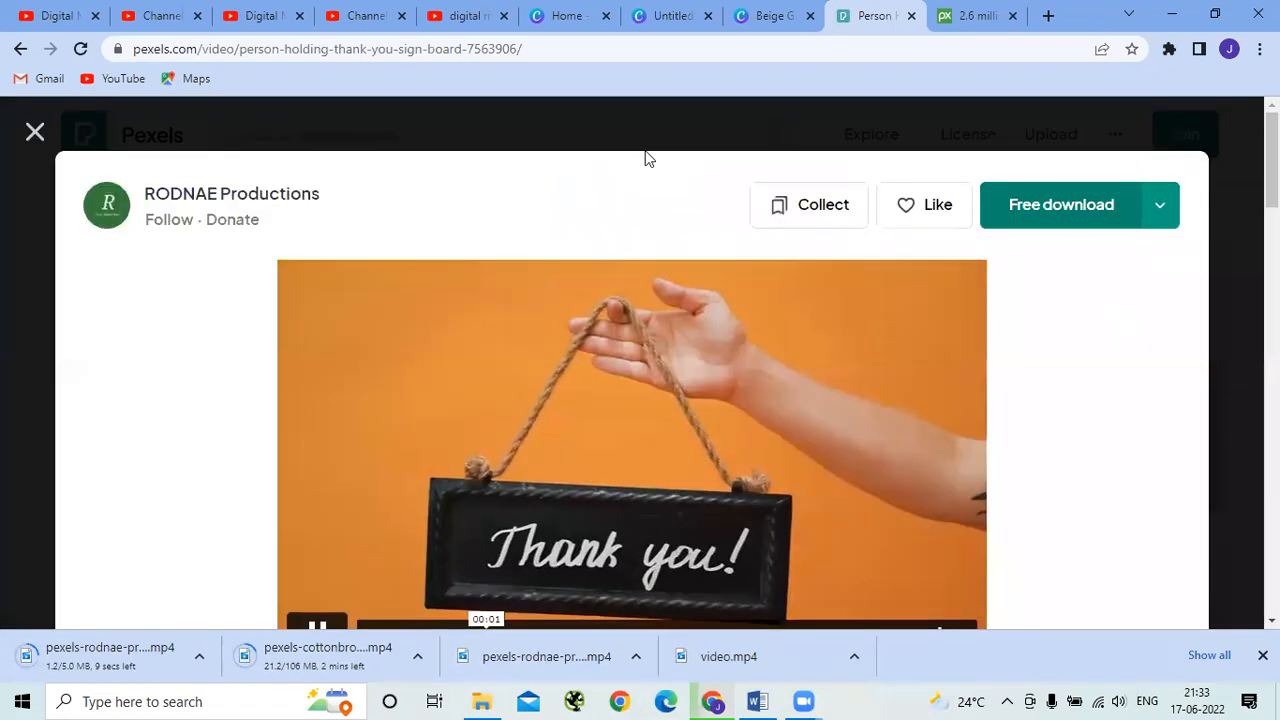
{"action": "left_click", "coordinate": [34, 131]}
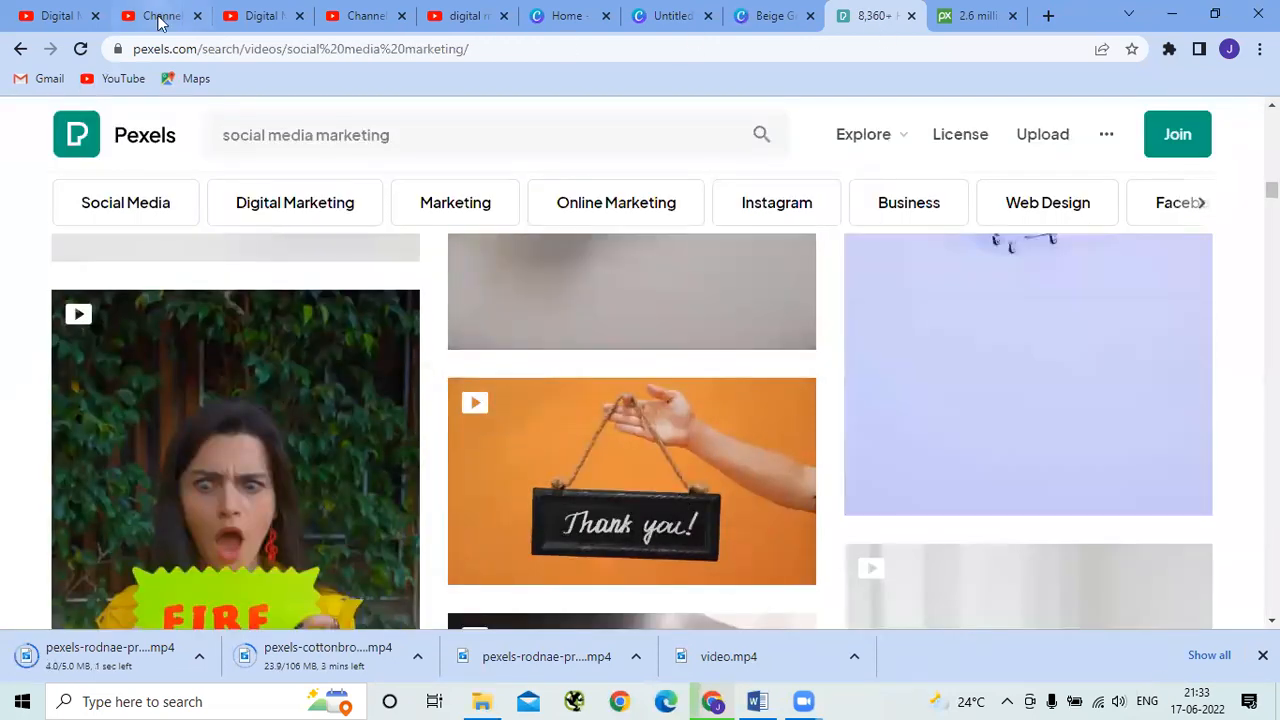
{"action": "left_click", "coordinate": [770, 17]}
Step: Upload the three Pexels clips (laptop, meeting, thank-you) to the Canva video design
{"action": "left_click", "coordinate": [656, 22]}
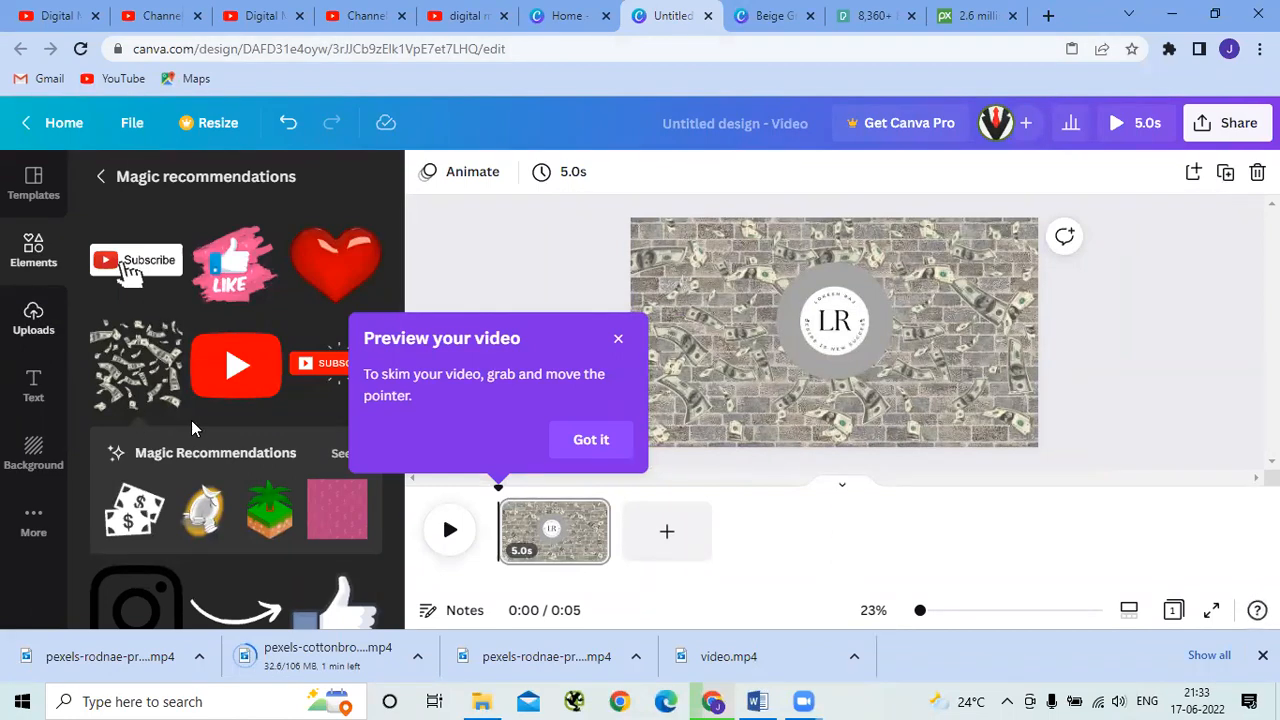
{"action": "left_click", "coordinate": [212, 231]}
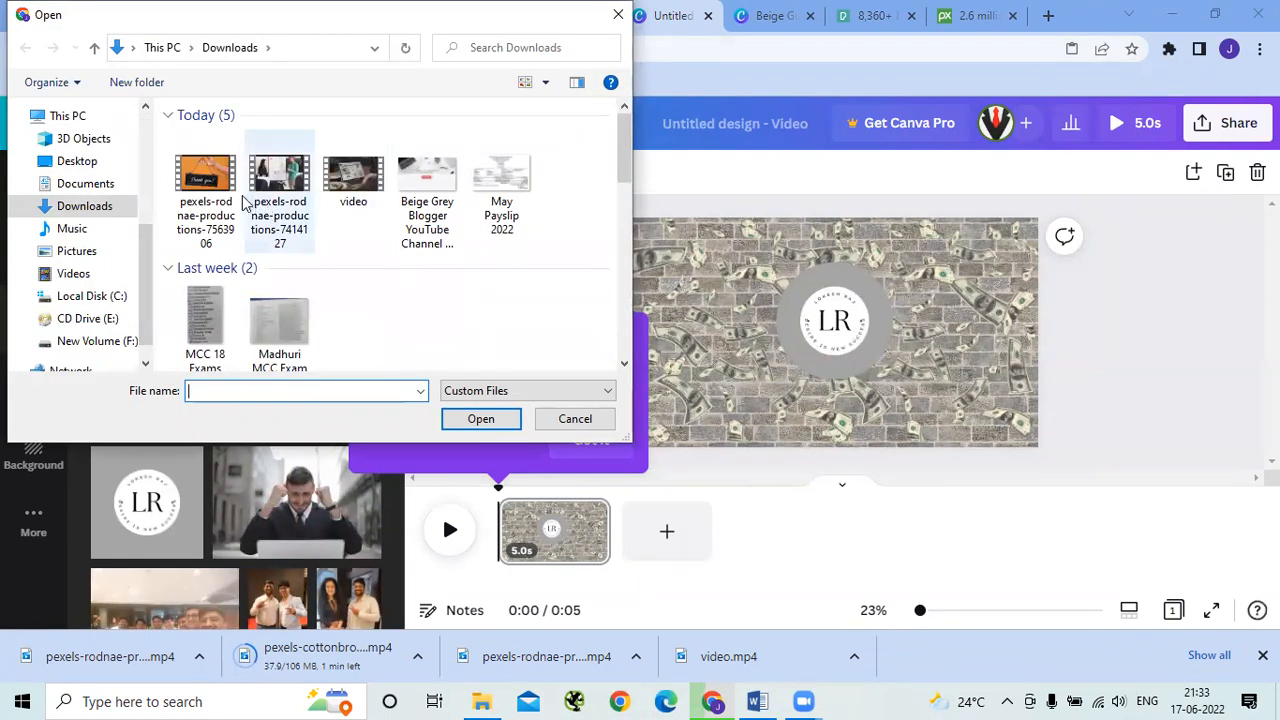
{"action": "left_click", "coordinate": [215, 178]}
{"action": "left_click", "coordinate": [285, 195], "text": "ctrl"}
{"action": "left_click", "coordinate": [352, 205], "text": "ctrl"}
{"action": "left_click", "coordinate": [488, 420]}
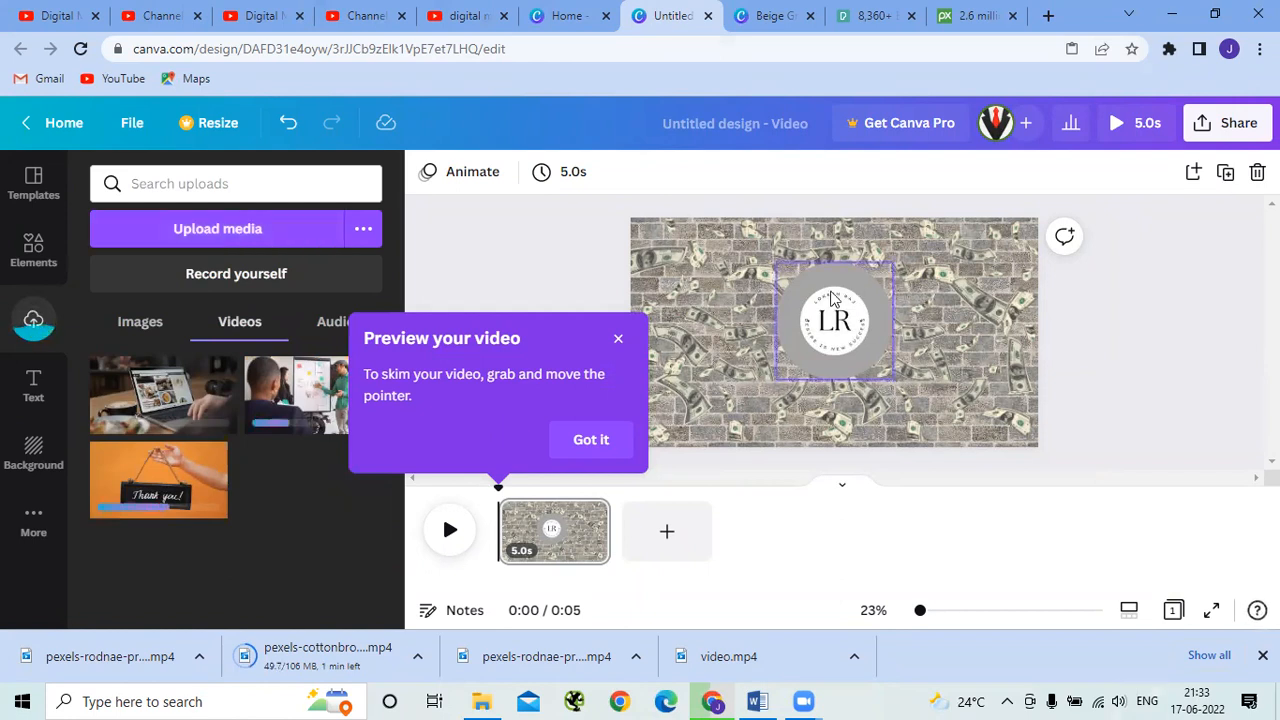
Step: Add a blank second 5-second page after the LR logo intro, bringing the video to 10 seconds
{"action": "left_click", "coordinate": [590, 438]}
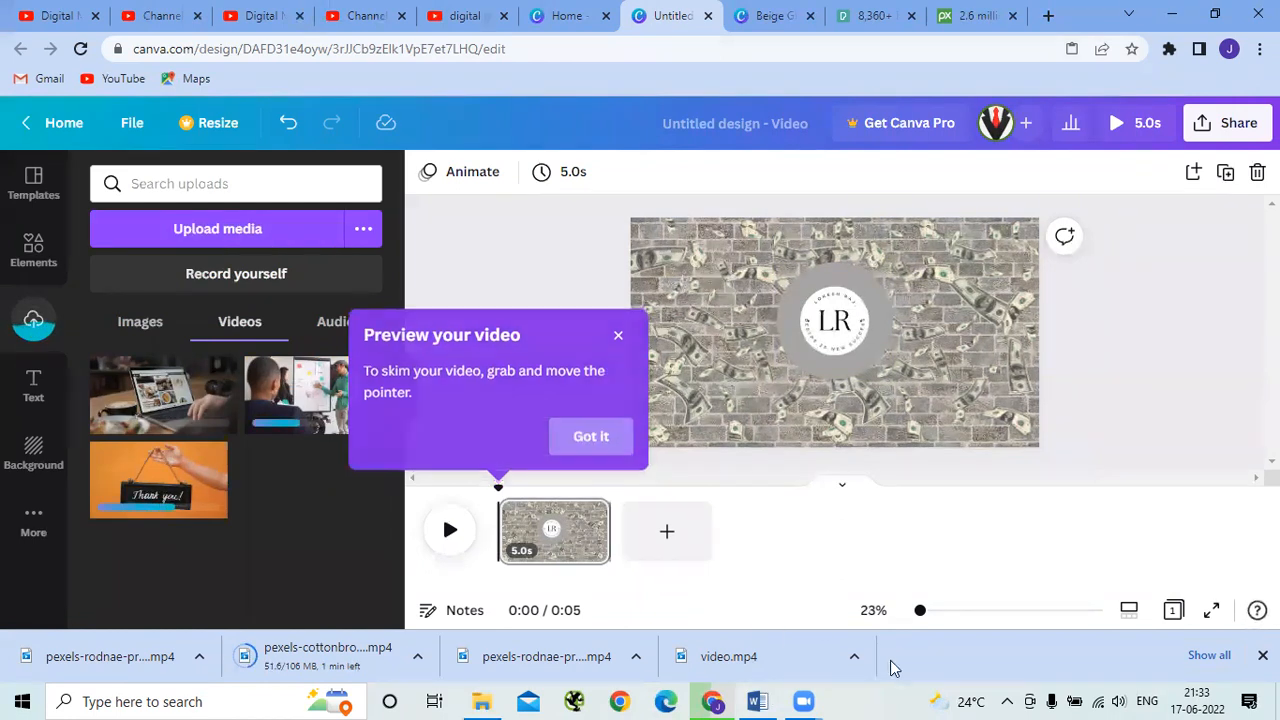
{"action": "left_click", "coordinate": [682, 545]}
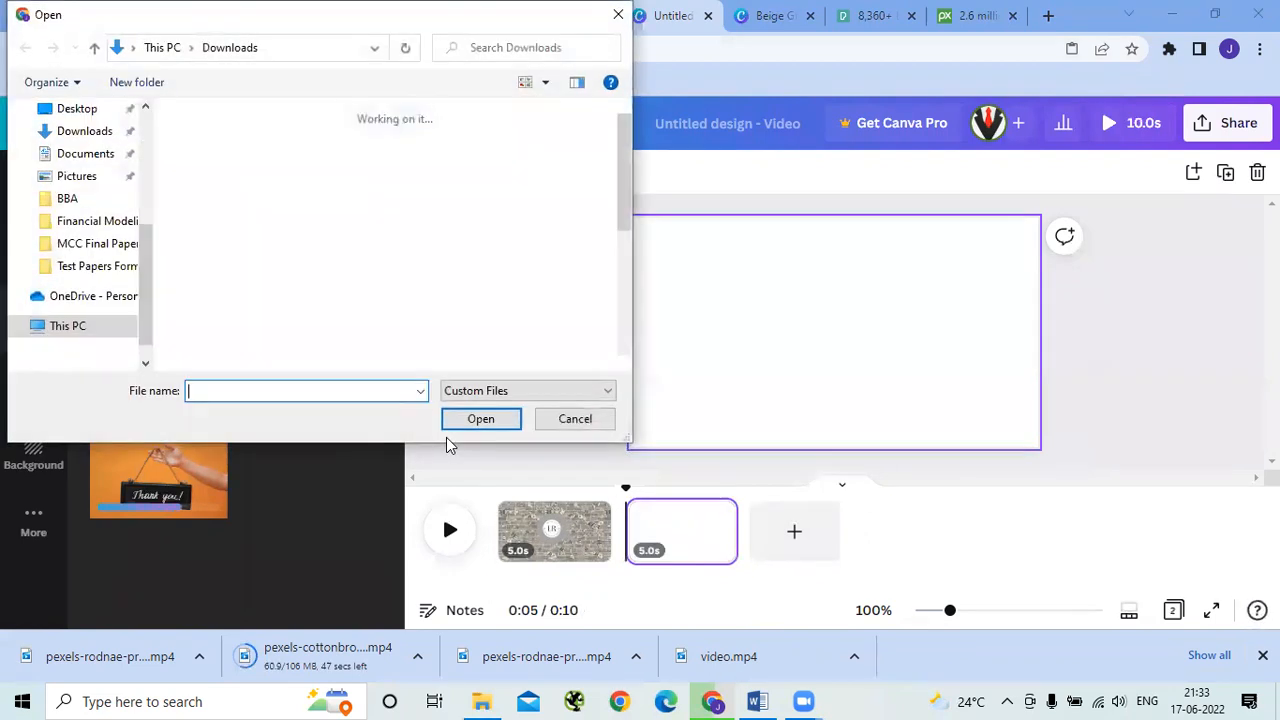
{"action": "scroll", "coordinate": [350, 309], "scroll_direction": "down", "scroll_amount": 2}
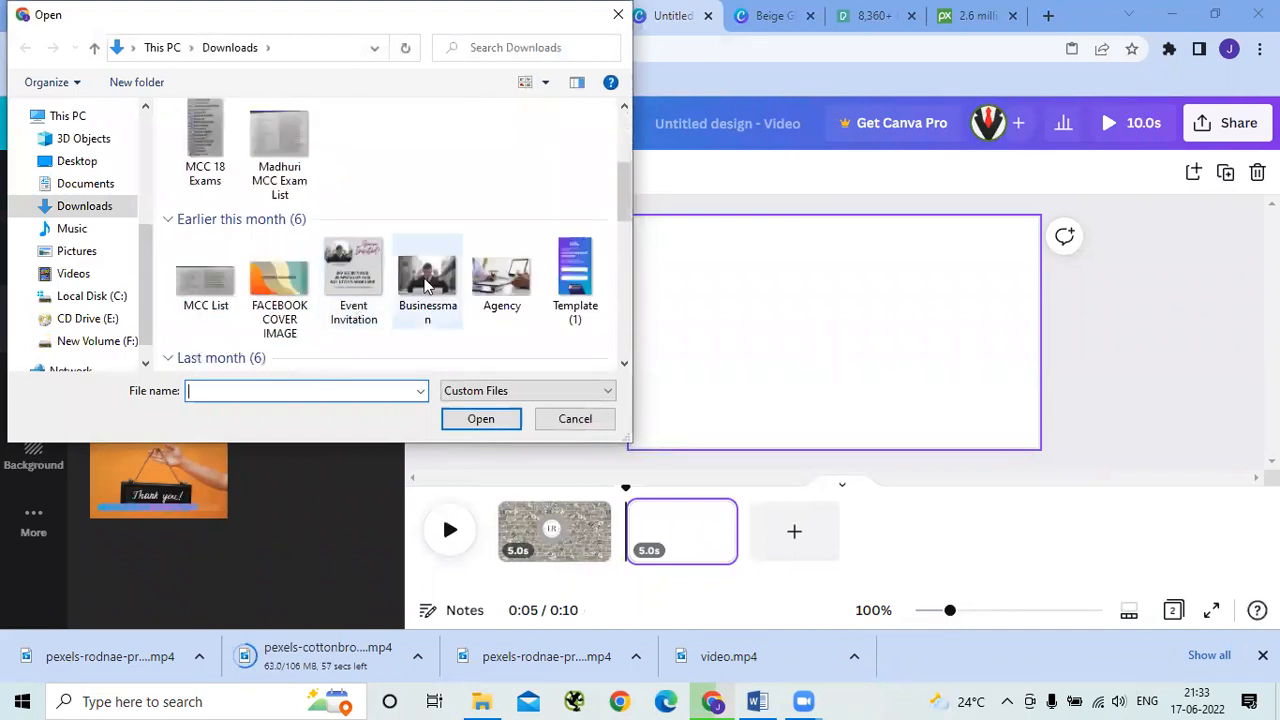
{"action": "left_click", "coordinate": [617, 15]}
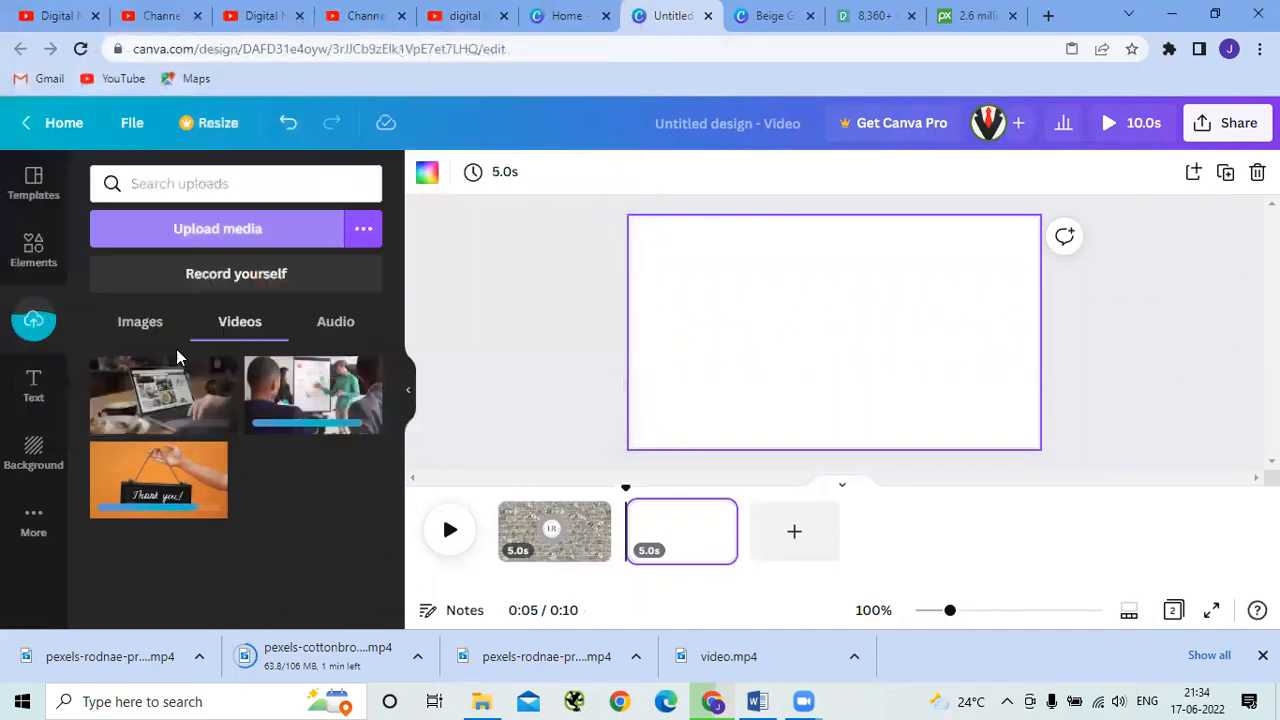
{"action": "left_click", "coordinate": [136, 324]}
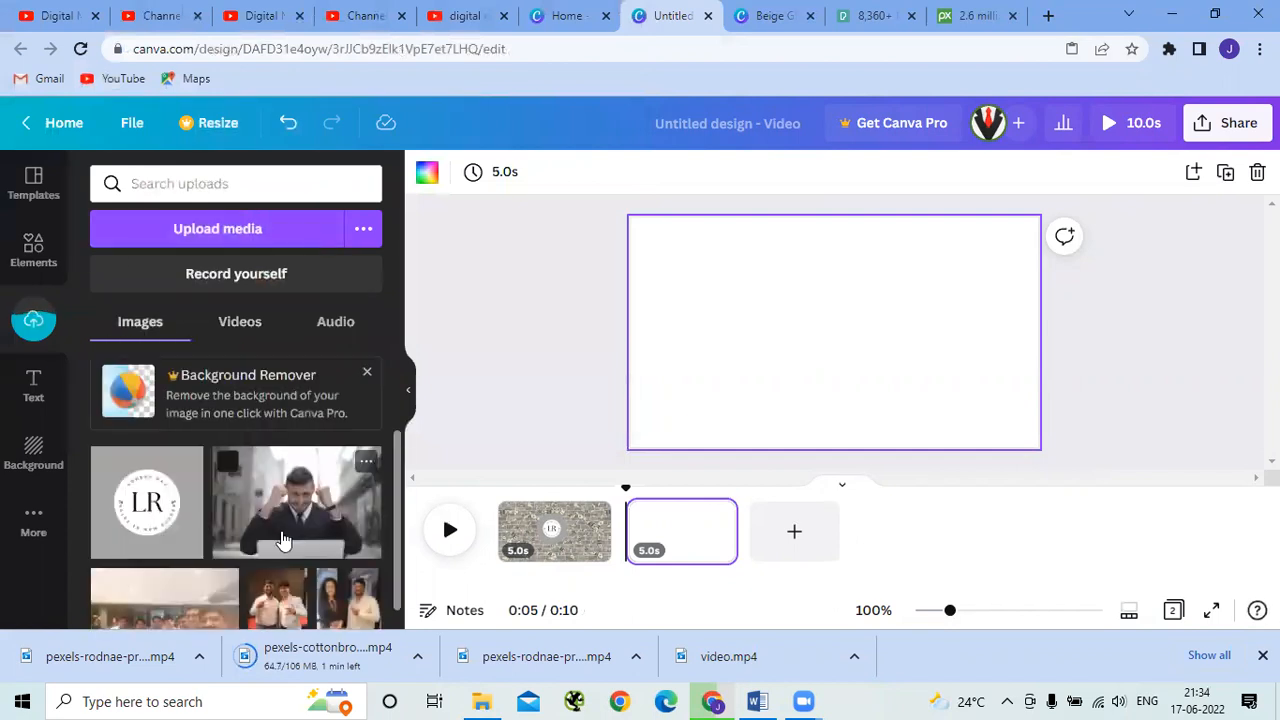
Step: Place the Businessman clip on page 2, nudge it slightly lower, and apply the city skyline background
{"action": "left_click", "coordinate": [340, 550]}
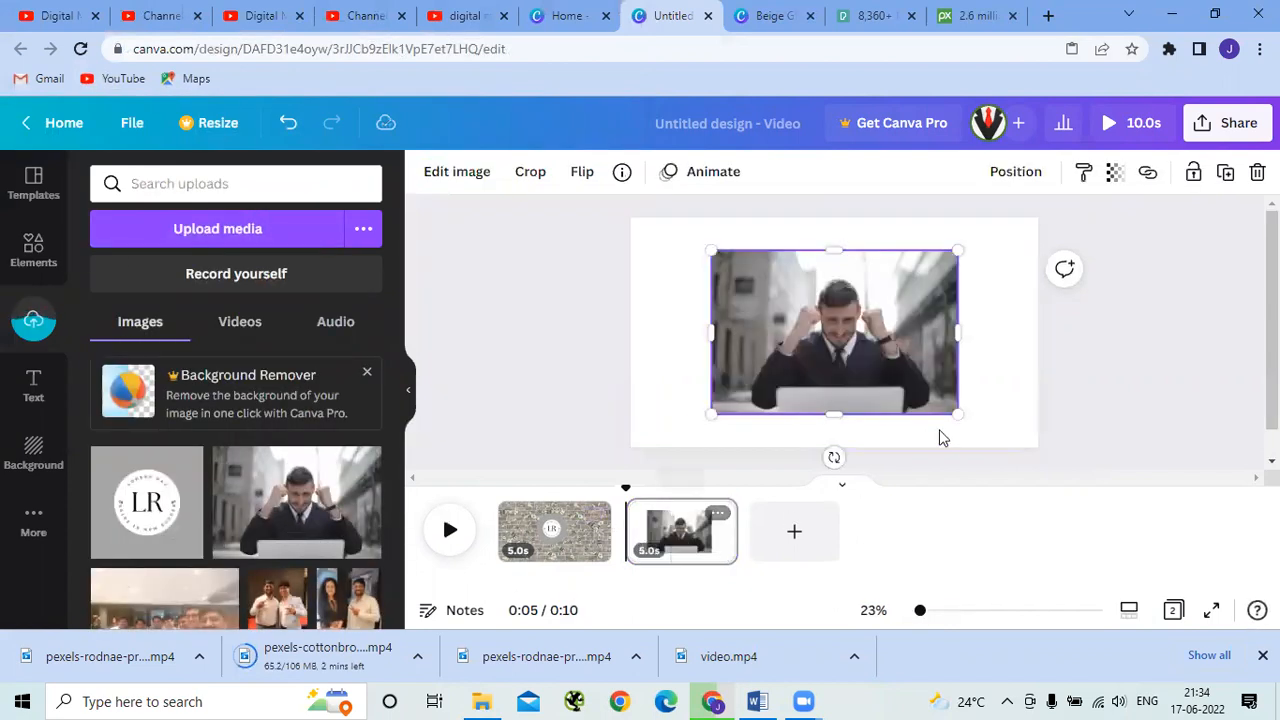
{"action": "left_click_drag", "start_coordinate": [840, 336], "coordinate": [840, 346]}
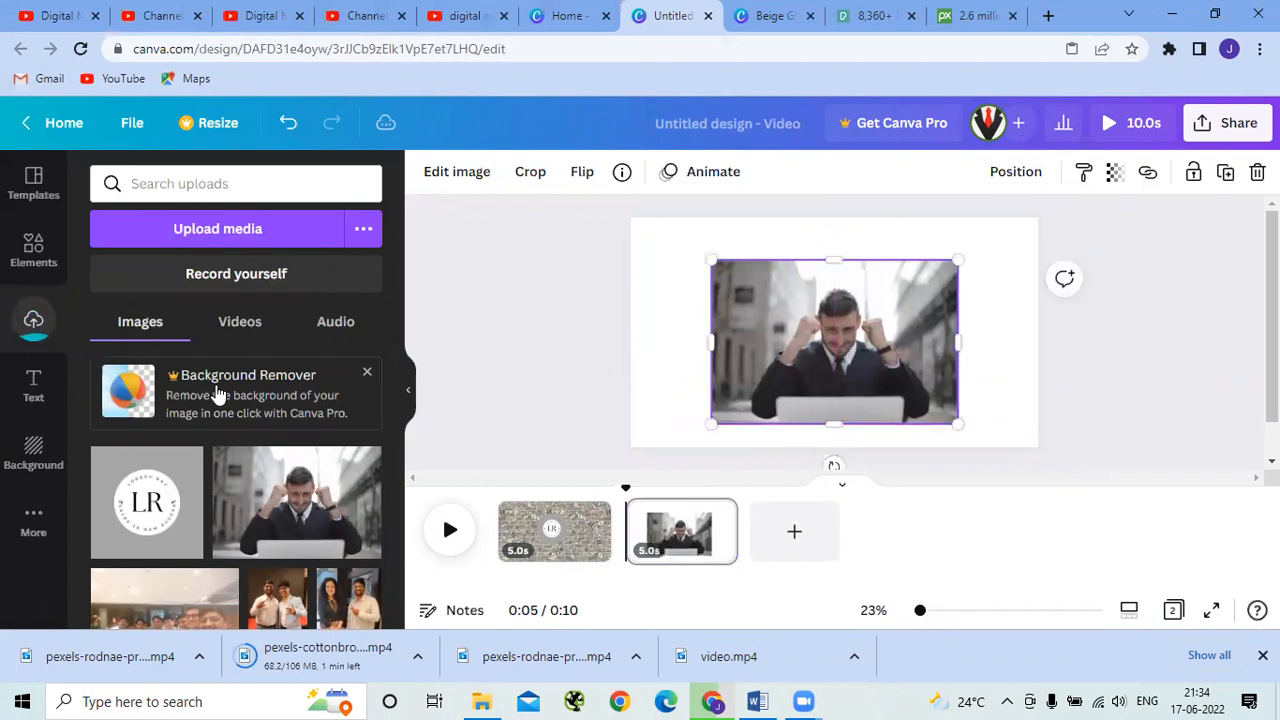
{"action": "left_click", "coordinate": [34, 455]}
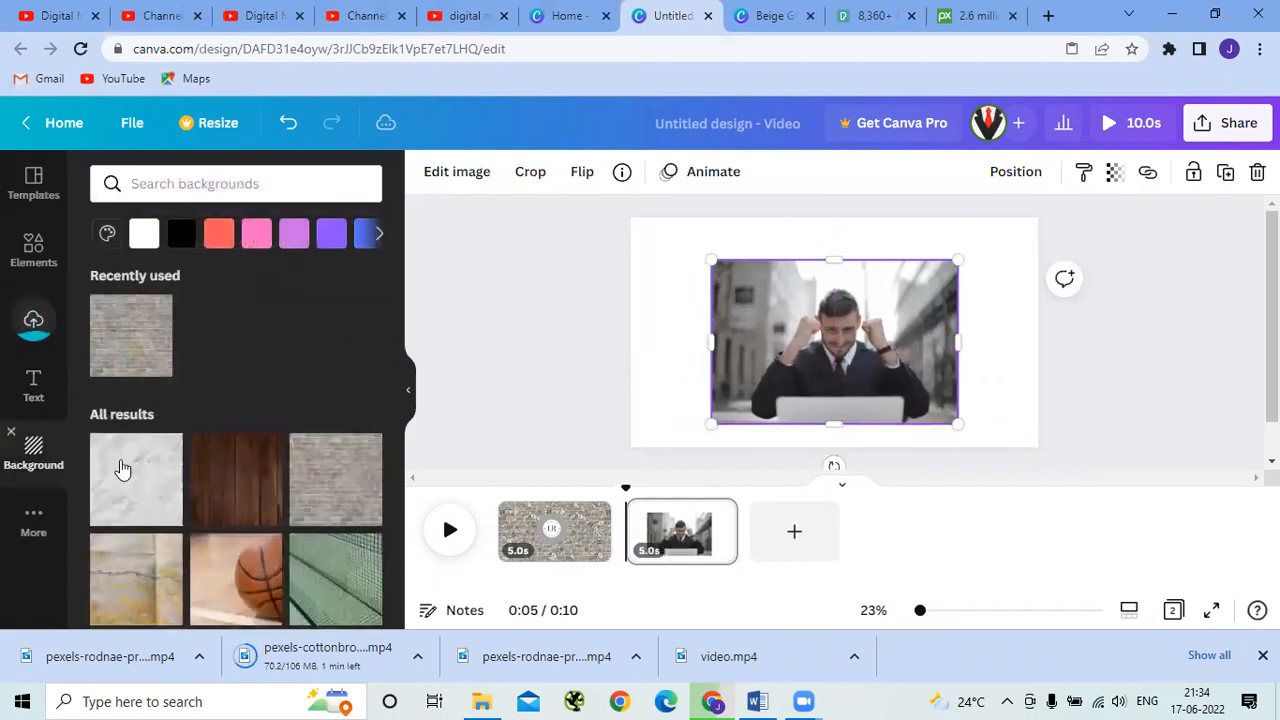
{"action": "scroll", "coordinate": [279, 330], "scroll_direction": "down", "scroll_amount": 2}
{"action": "scroll", "coordinate": [283, 340], "scroll_direction": "down", "scroll_amount": 2}
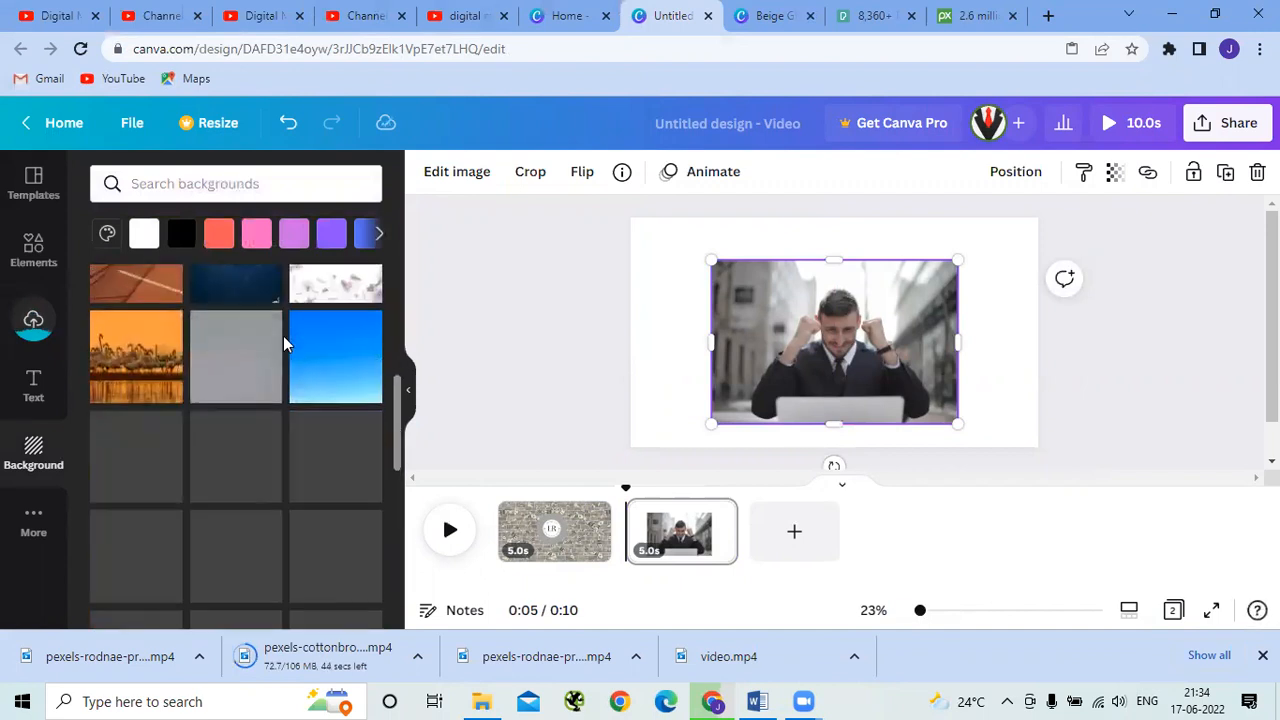
{"action": "scroll", "coordinate": [283, 370], "scroll_direction": "down", "scroll_amount": 2}
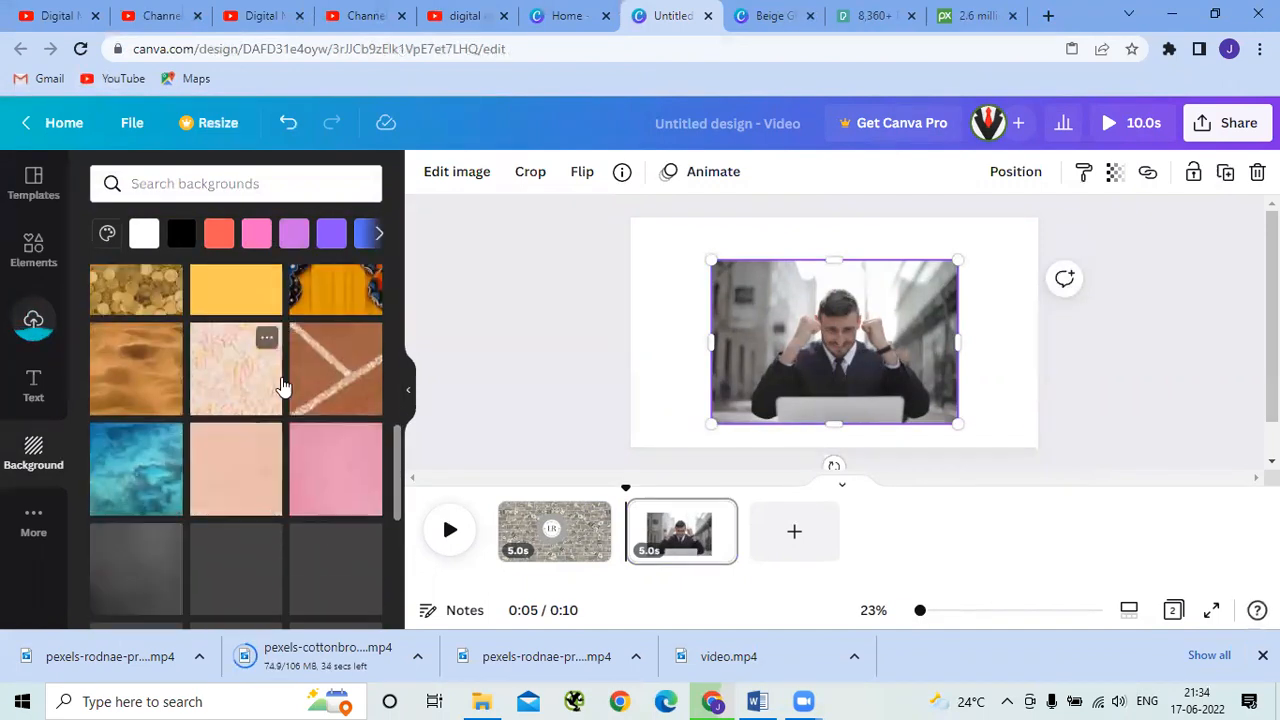
{"action": "scroll", "coordinate": [366, 375], "scroll_direction": "up", "scroll_amount": 1}
{"action": "scroll", "coordinate": [366, 377], "scroll_direction": "up", "scroll_amount": 1}
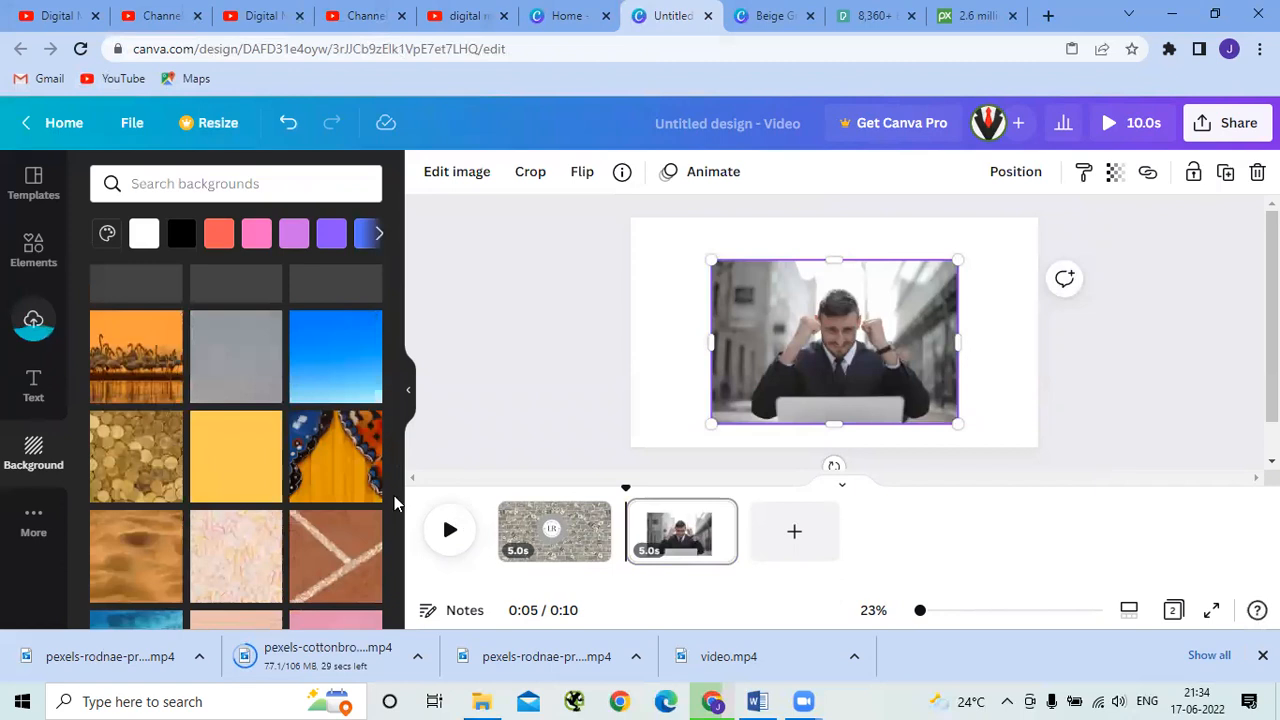
{"action": "scroll", "coordinate": [398, 450], "scroll_direction": "down", "scroll_amount": 4}
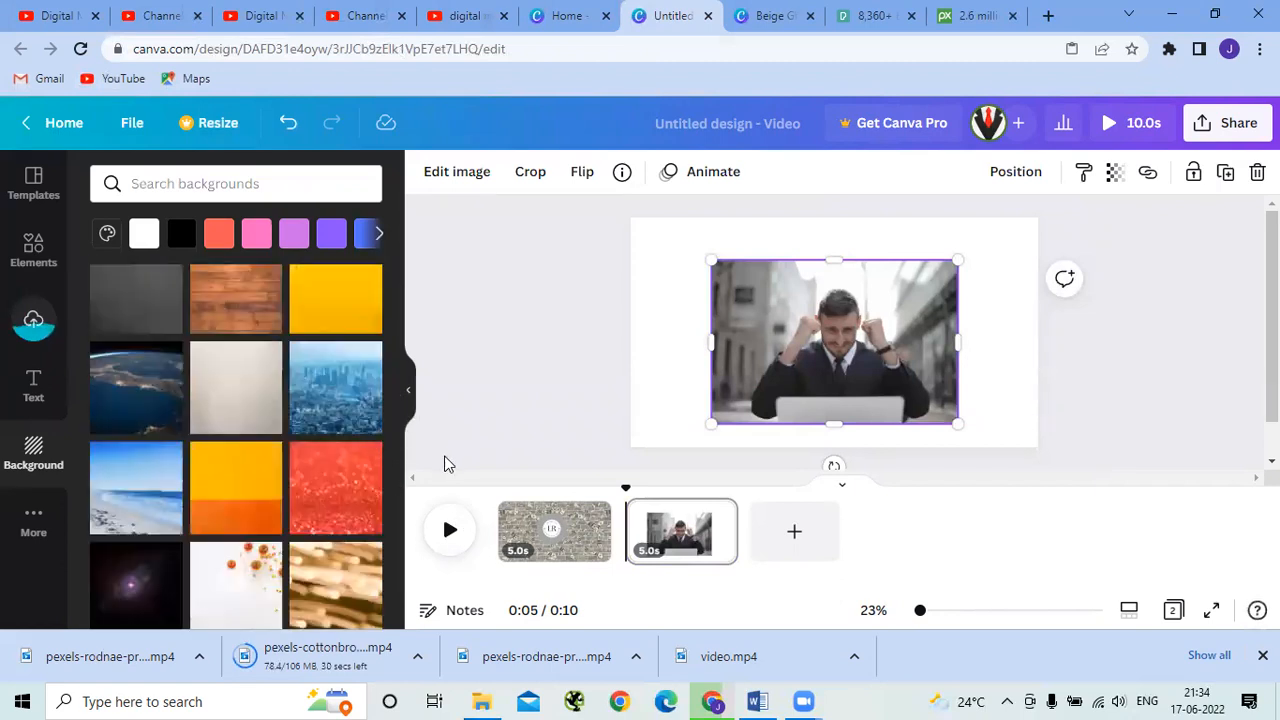
{"action": "left_click", "coordinate": [345, 413]}
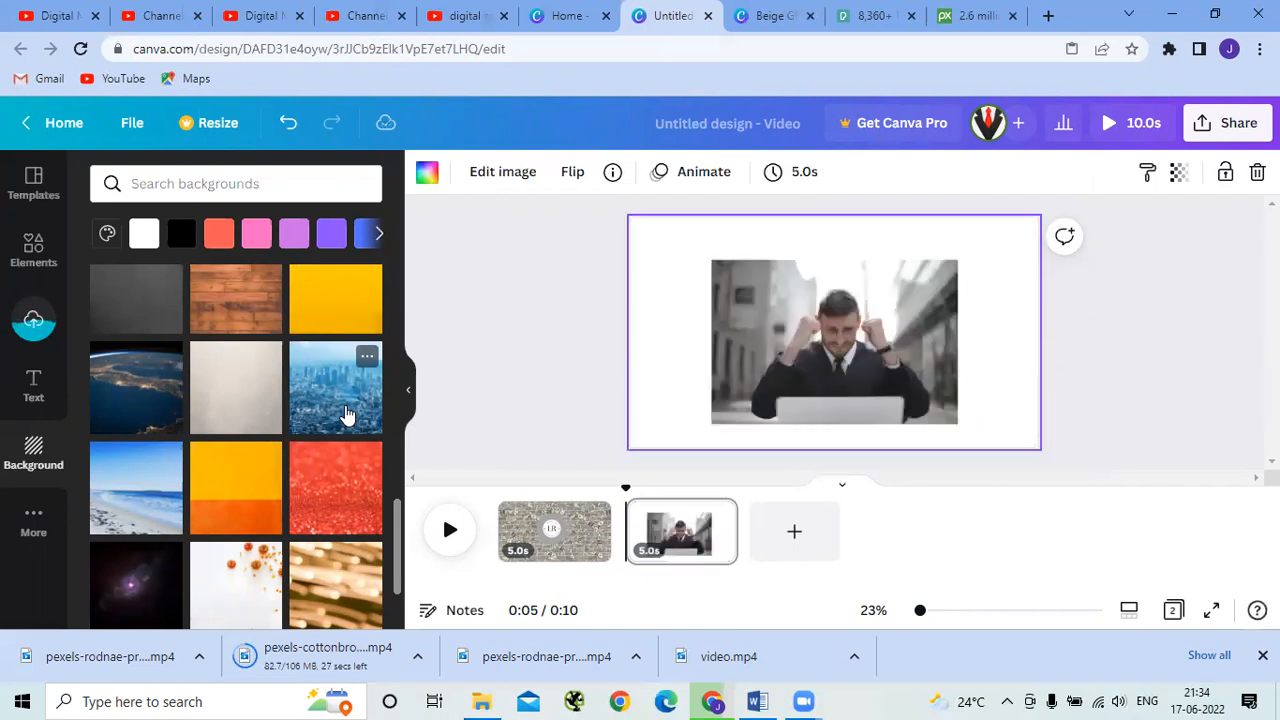
{"action": "left_click", "coordinate": [295, 407]}
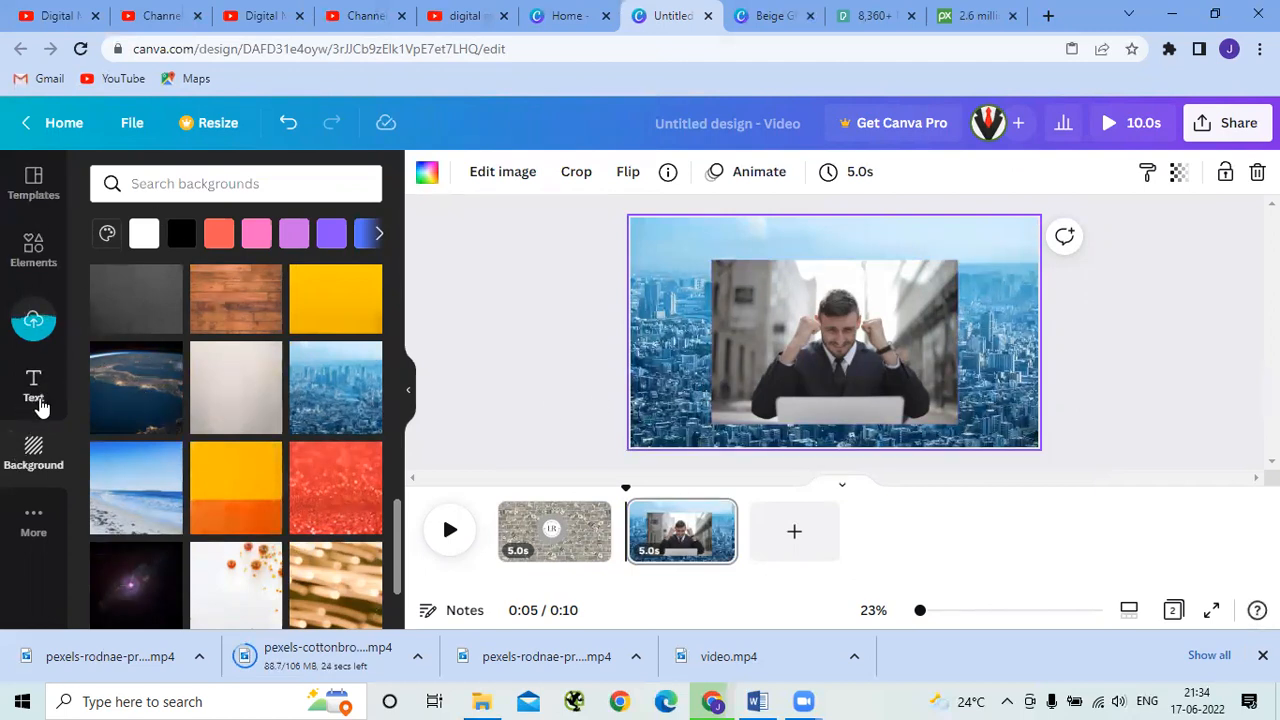
Step: Clear the YouTube Video template search and search the Elements library for 'frame'
{"action": "left_click", "coordinate": [33, 185]}
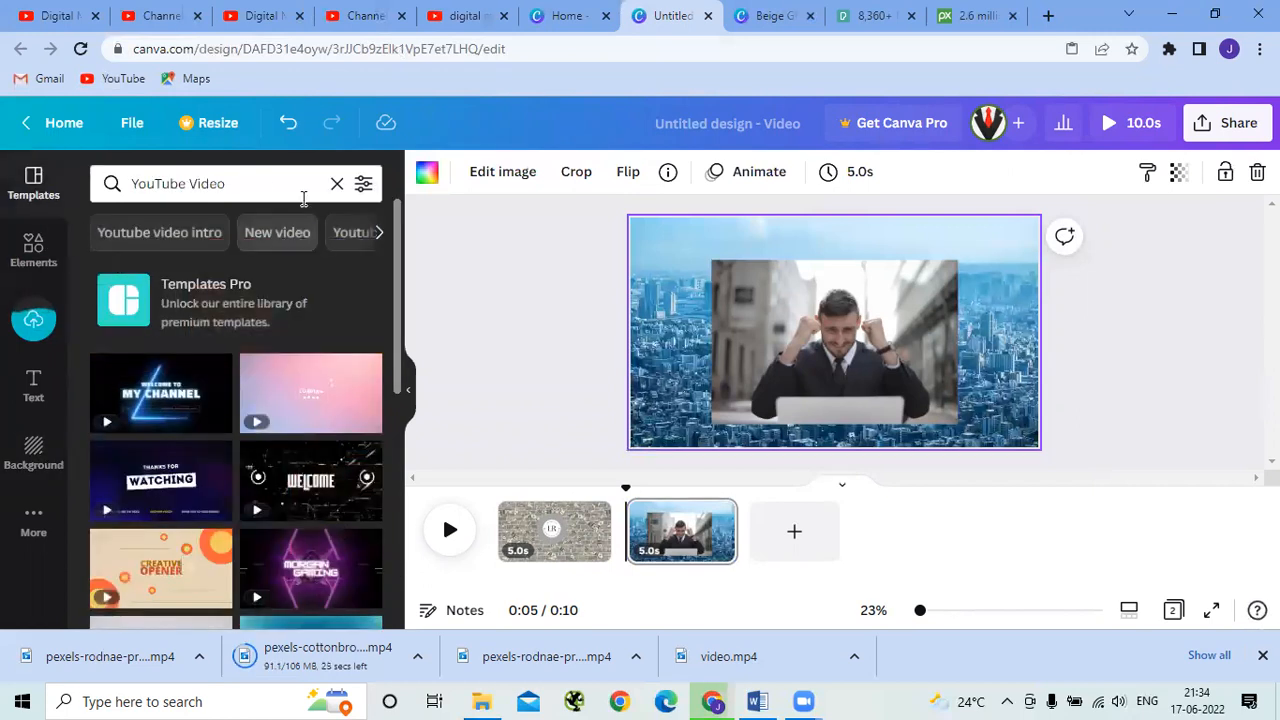
{"action": "left_click", "coordinate": [337, 186]}
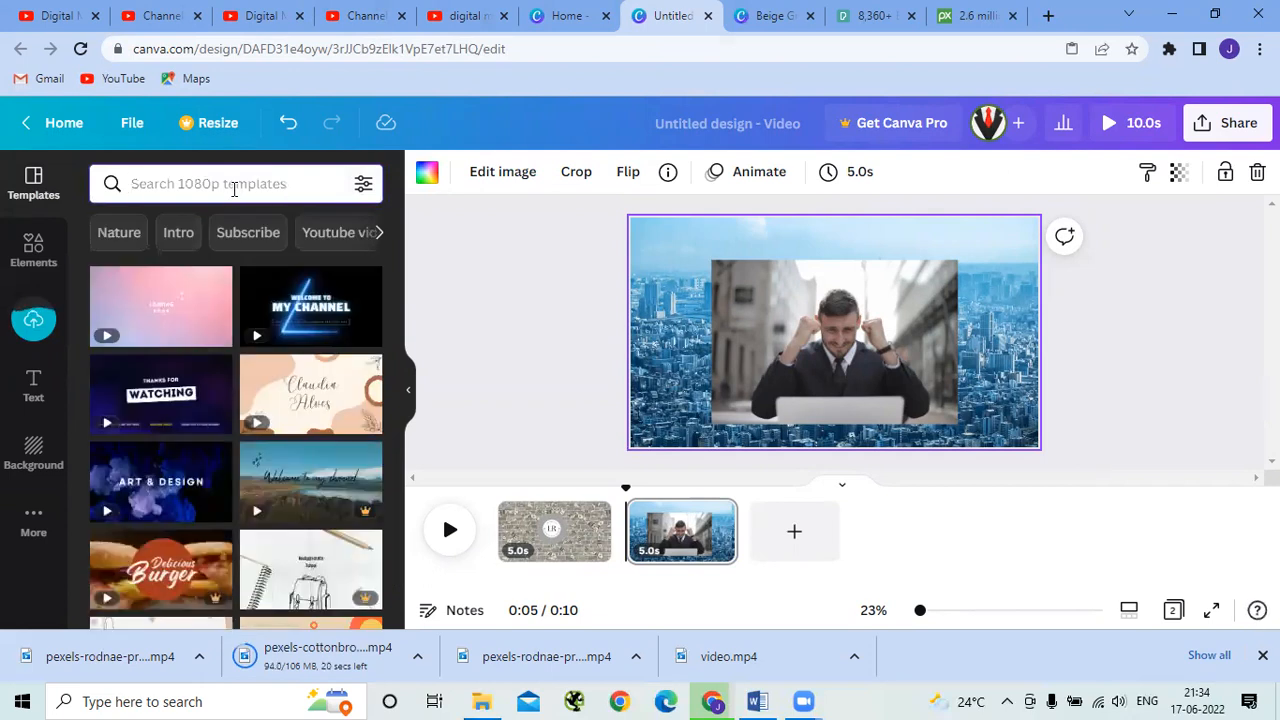
{"action": "left_click", "coordinate": [30, 248]}
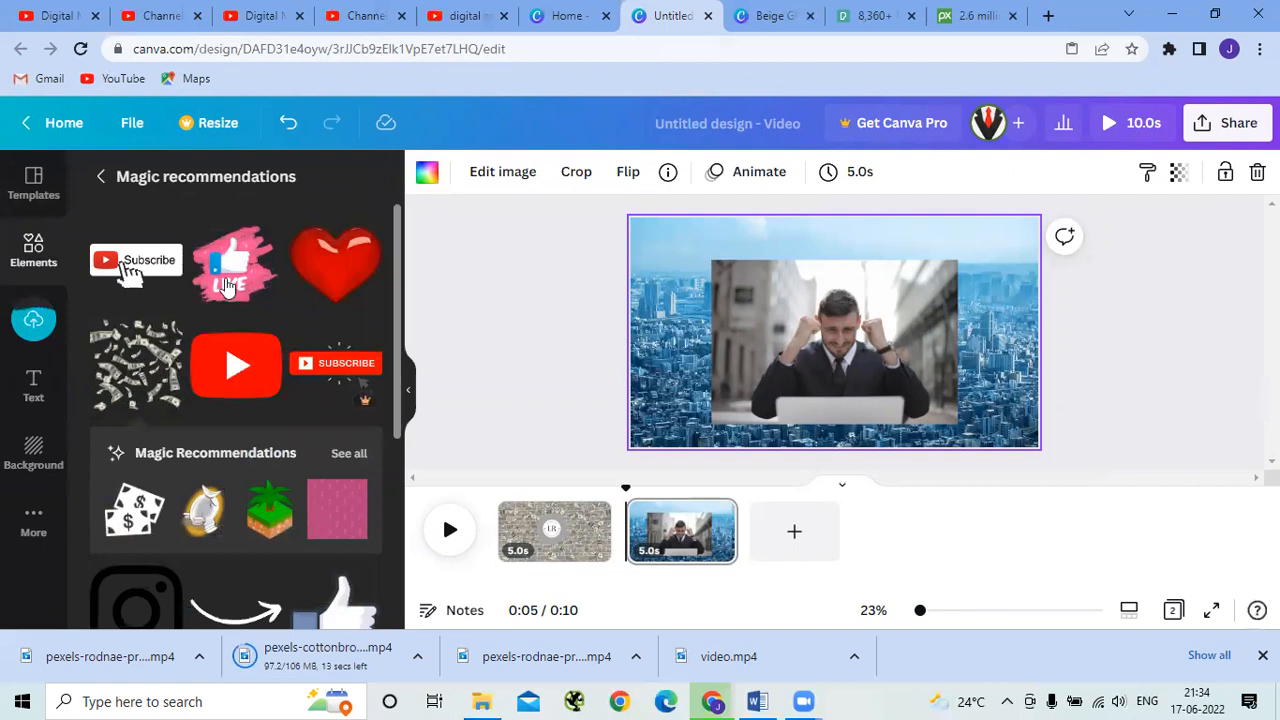
{"action": "scroll", "coordinate": [226, 510], "scroll_direction": "down", "scroll_amount": 3}
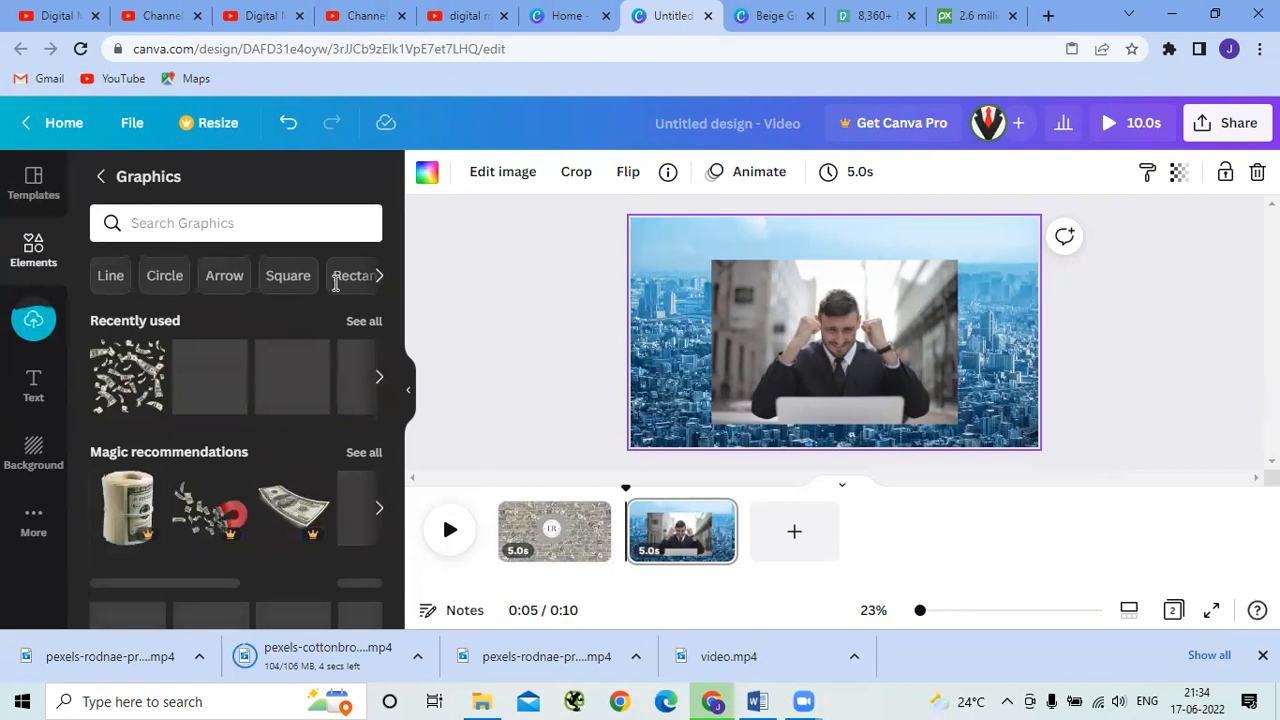
{"action": "left_click", "coordinate": [206, 219]}
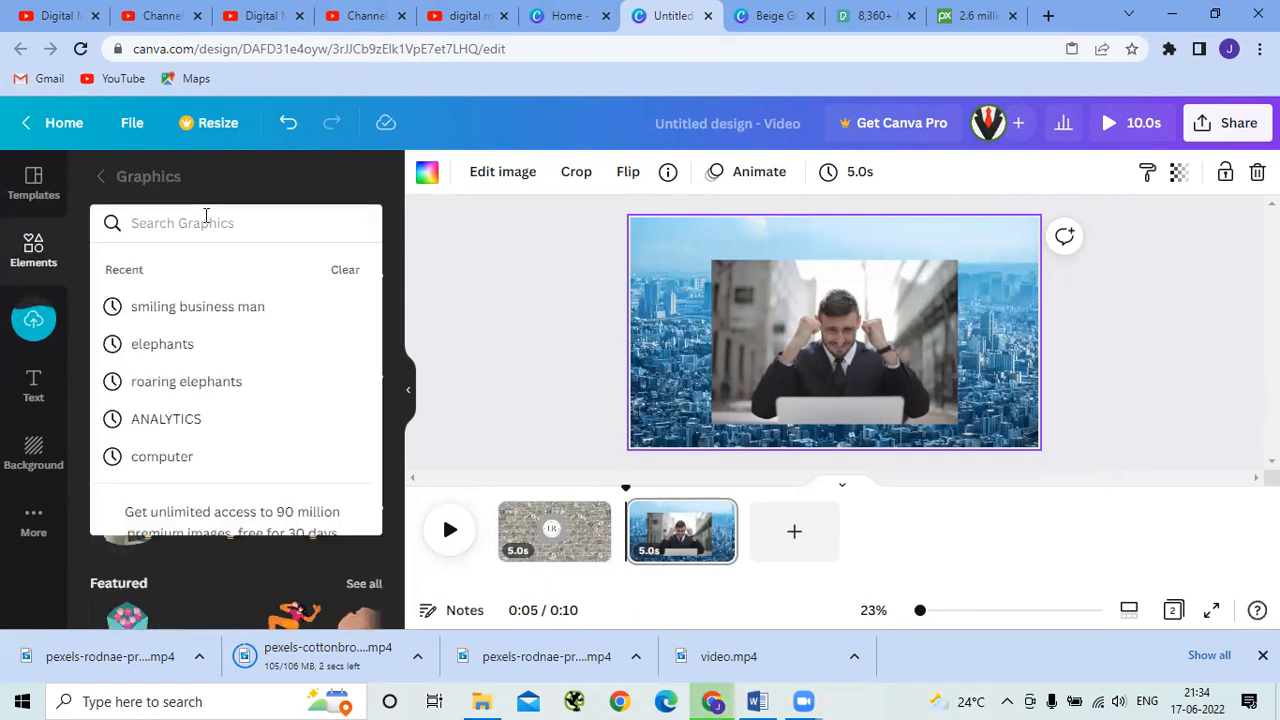
{"action": "type", "text": "frames"}
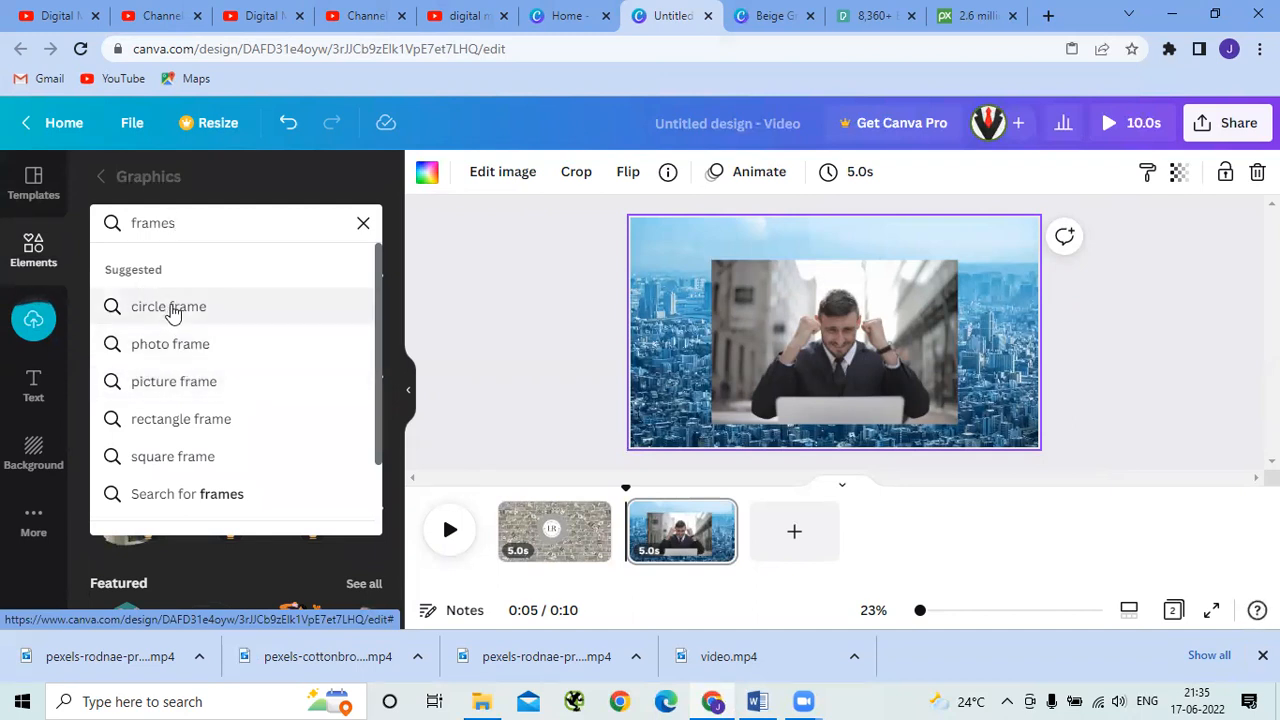
{"action": "key", "text": "Return"}
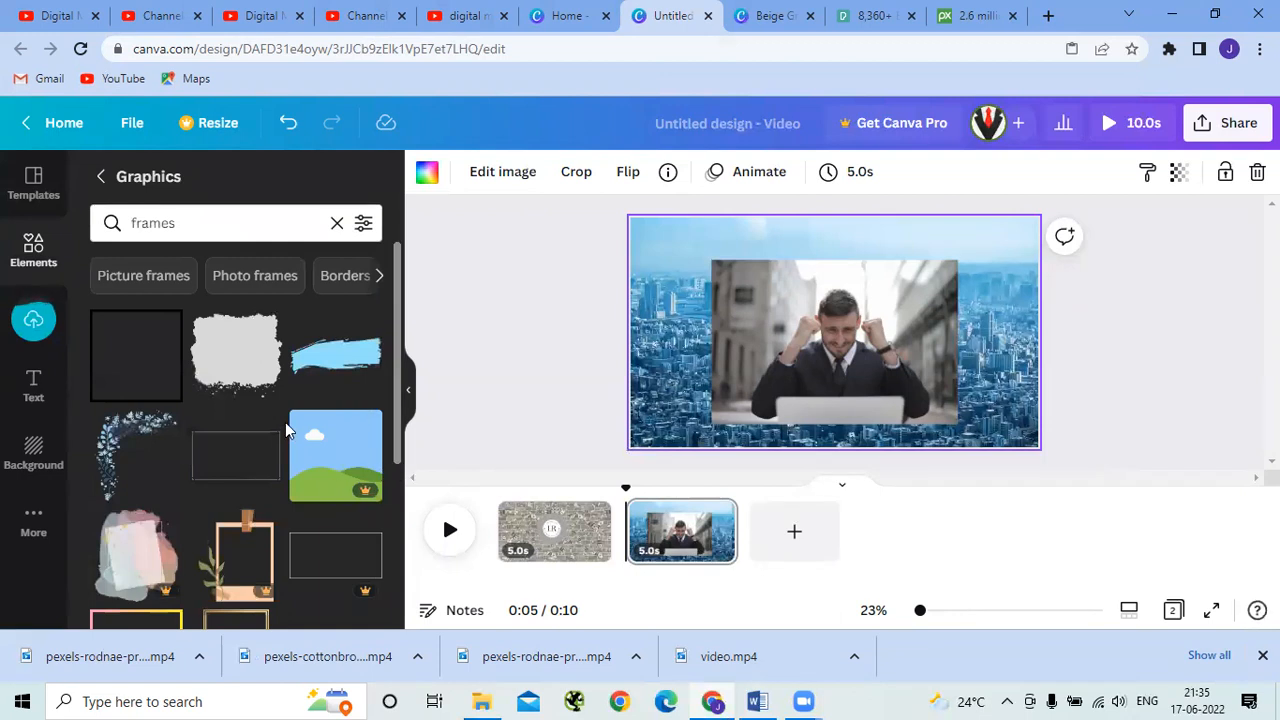
{"action": "scroll", "coordinate": [306, 430], "scroll_direction": "down", "scroll_amount": 5}
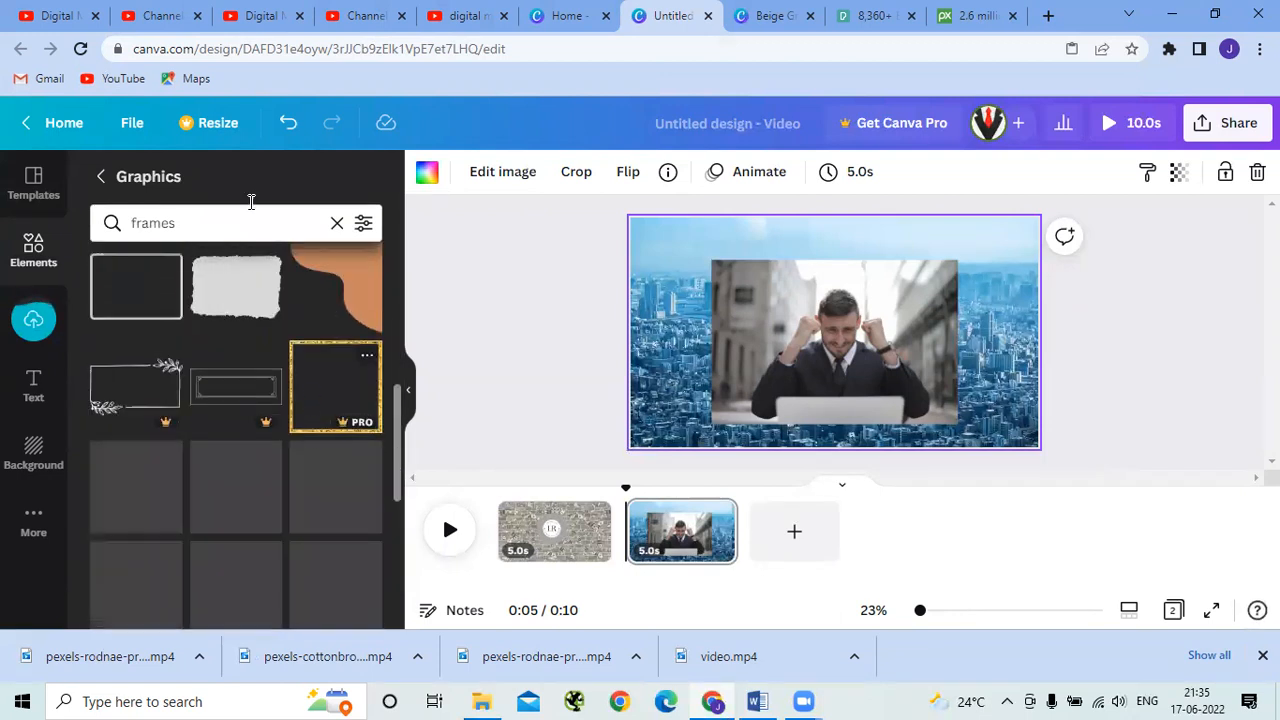
Step: Clear the frame search and scroll the Elements overview down to the Frames section
{"action": "left_click", "coordinate": [337, 224]}
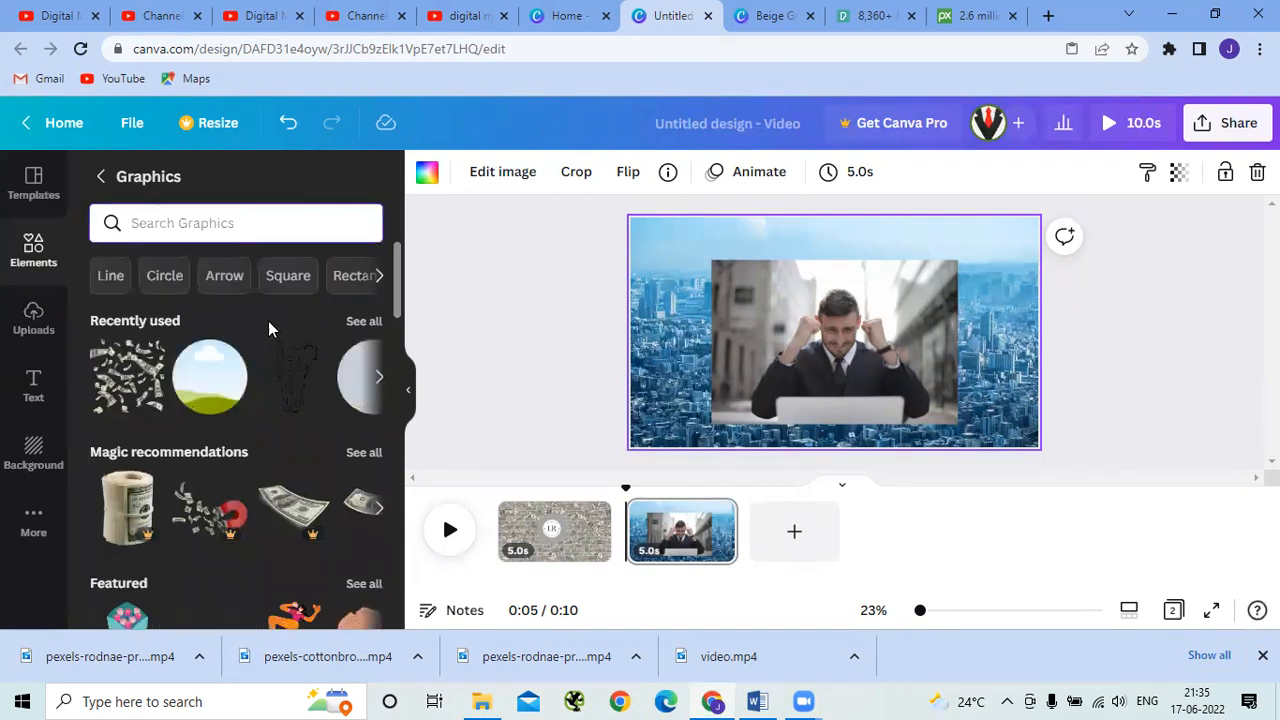
{"action": "scroll", "coordinate": [280, 432], "scroll_direction": "down", "scroll_amount": 5}
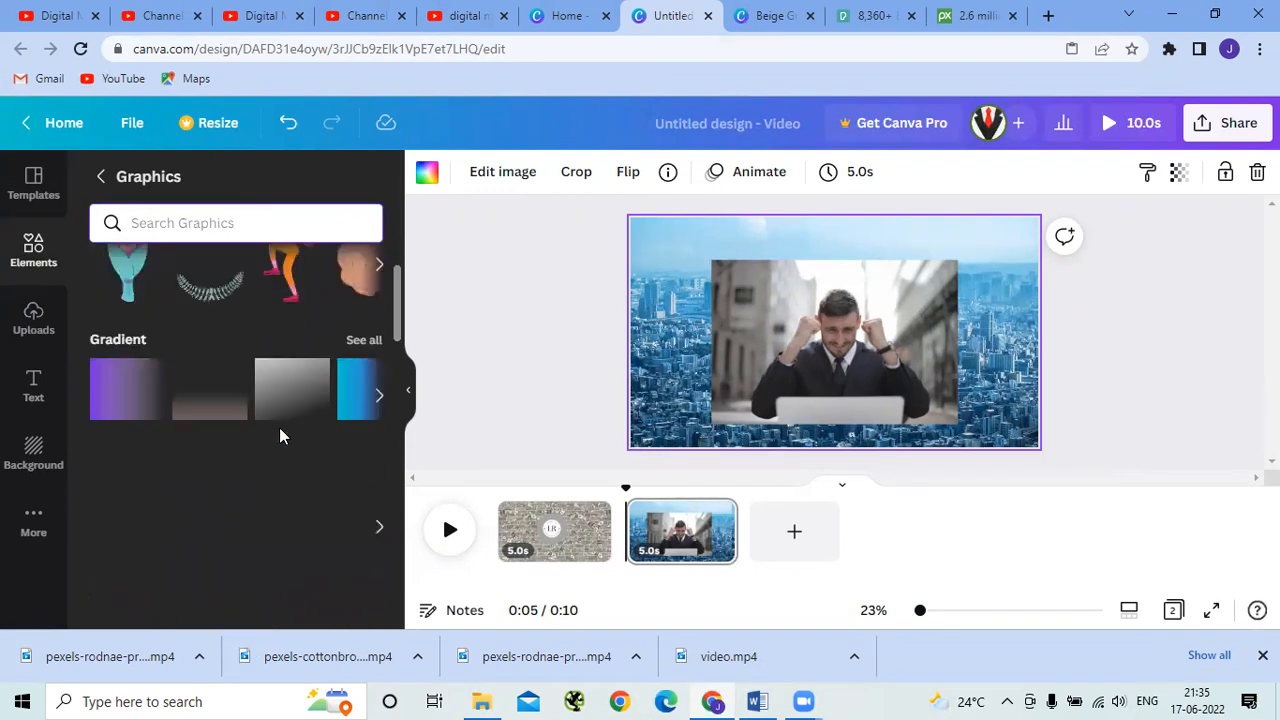
{"action": "scroll", "coordinate": [280, 435], "scroll_direction": "up", "scroll_amount": 5}
{"action": "scroll", "coordinate": [280, 437], "scroll_direction": "up", "scroll_amount": 1}
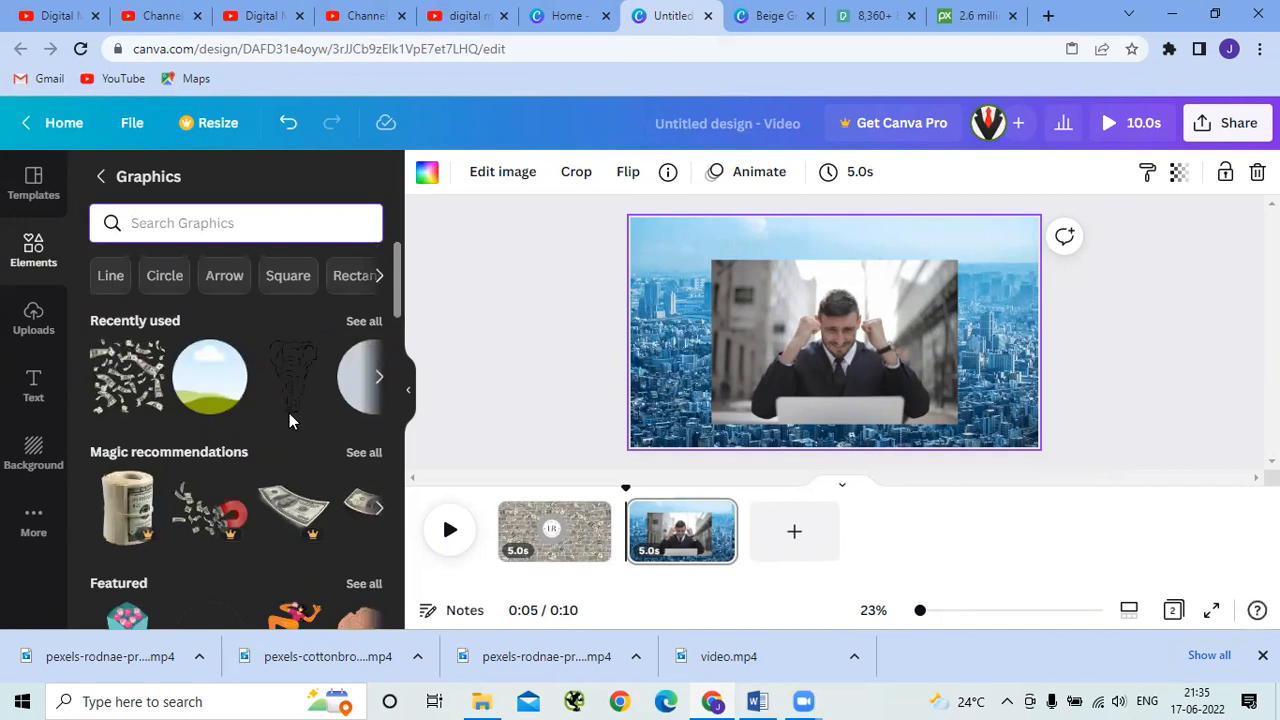
{"action": "left_click", "coordinate": [24, 251]}
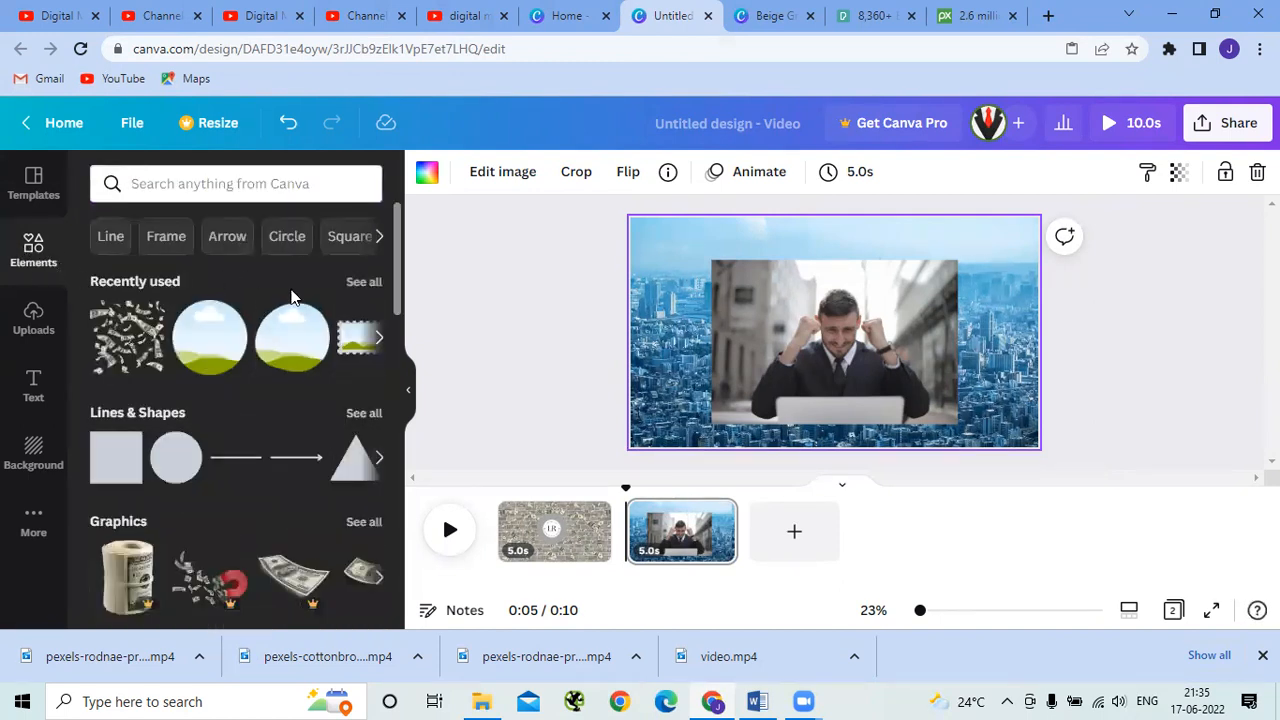
{"action": "scroll", "coordinate": [238, 380], "scroll_direction": "down", "scroll_amount": 10}
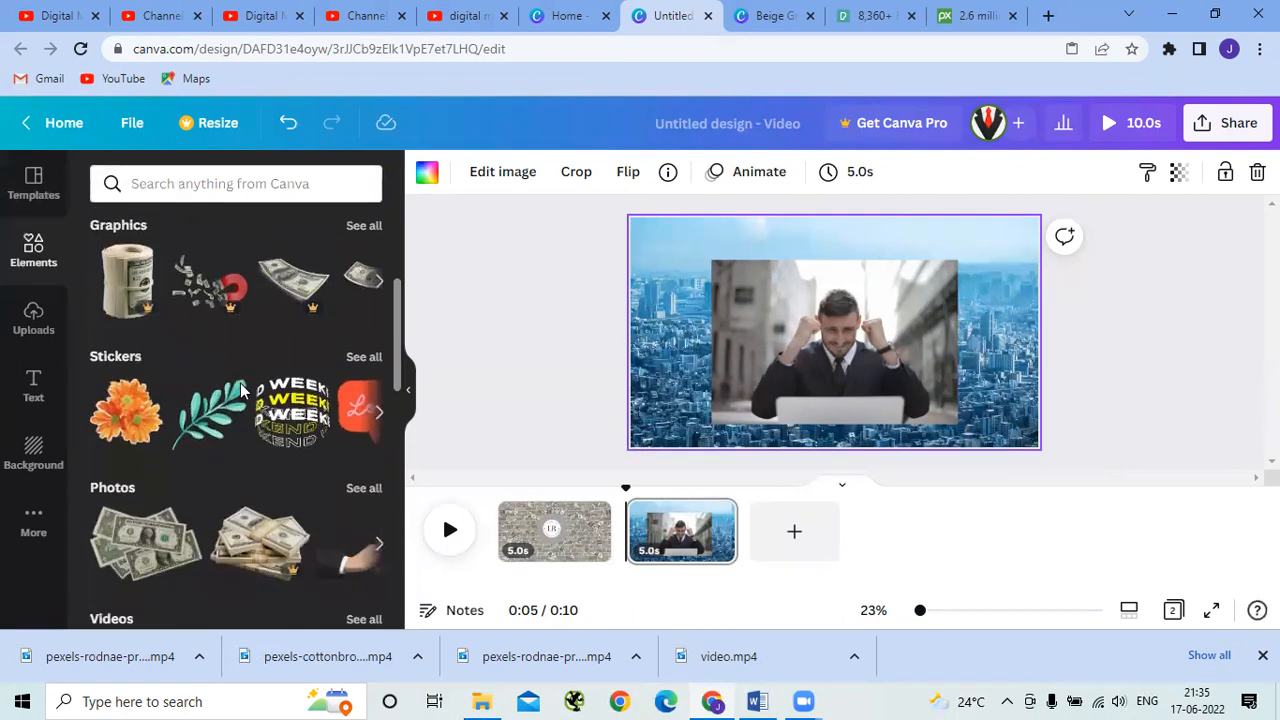
{"action": "scroll", "coordinate": [242, 390], "scroll_direction": "down", "scroll_amount": 2}
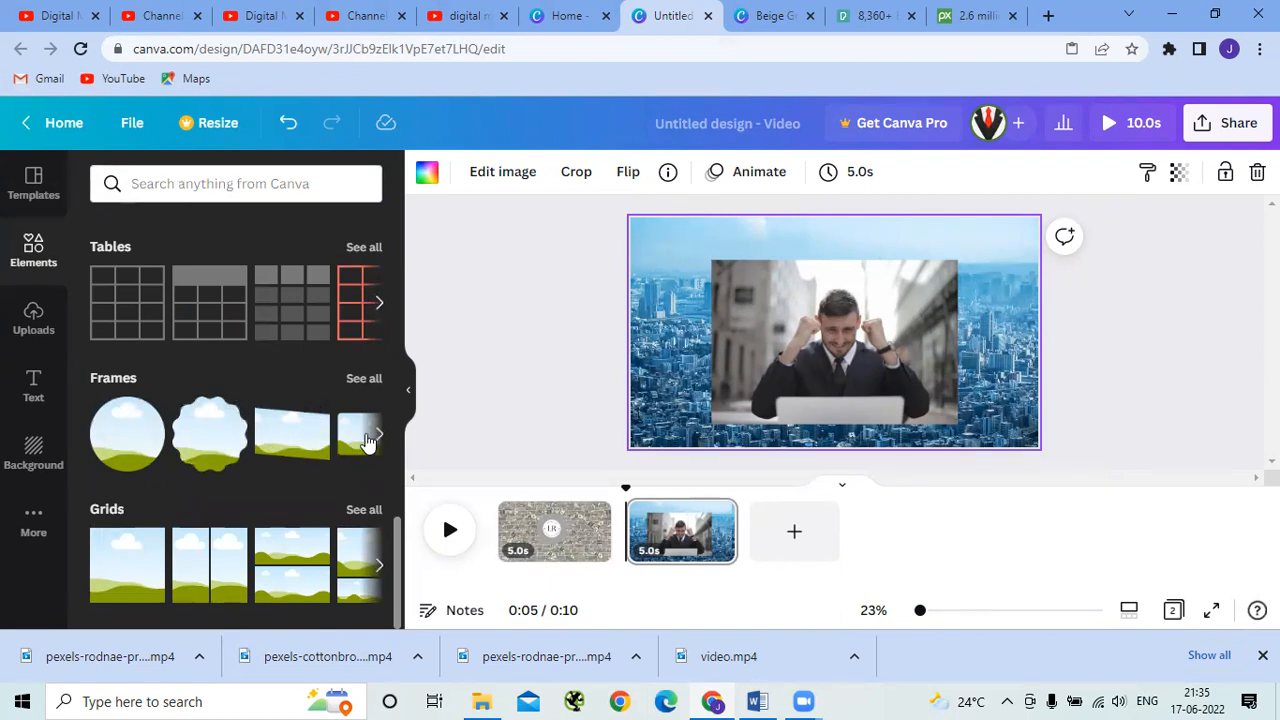
Step: Add a rectangle frame, drop the businessman clip into it, and set its transparency to 74
{"action": "left_click", "coordinate": [369, 439]}
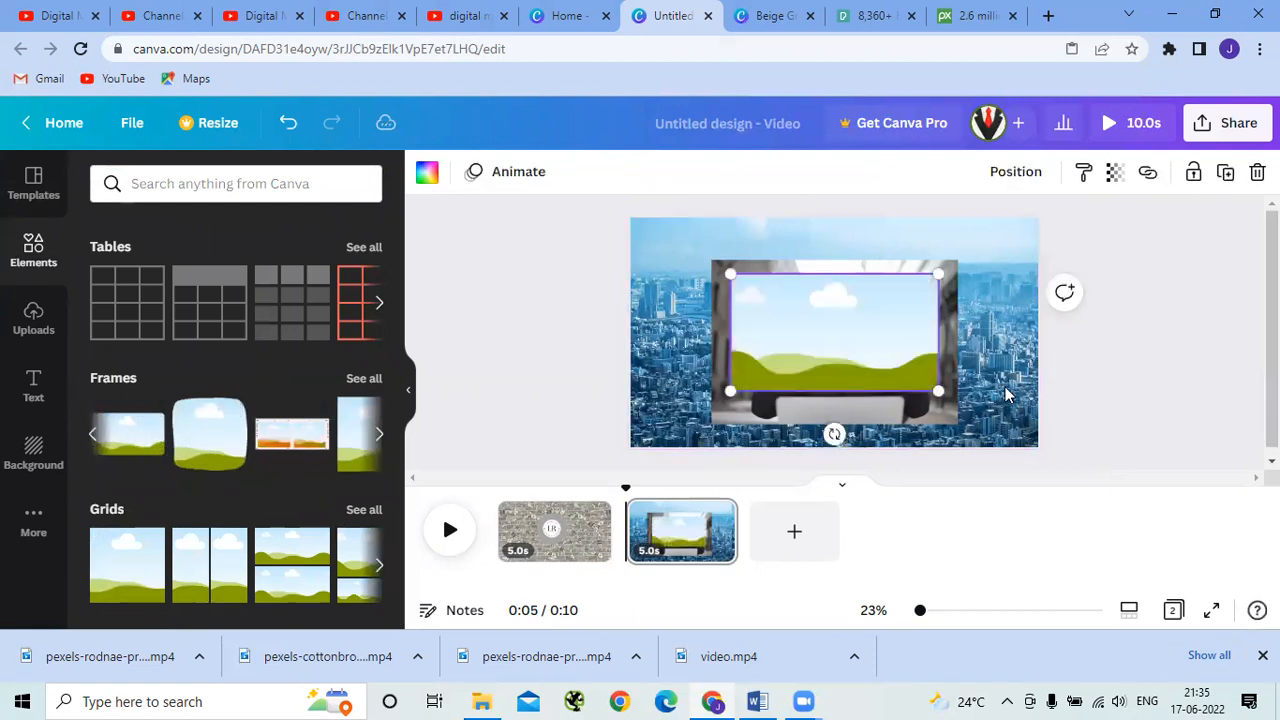
{"action": "mouse_move", "coordinate": [830, 264]}
{"action": "left_mouse_down"}
{"action": "mouse_move", "coordinate": [843, 334]}
{"action": "mouse_move", "coordinate": [818, 305]}
{"action": "mouse_move", "coordinate": [821, 279]}
{"action": "left_mouse_up"}
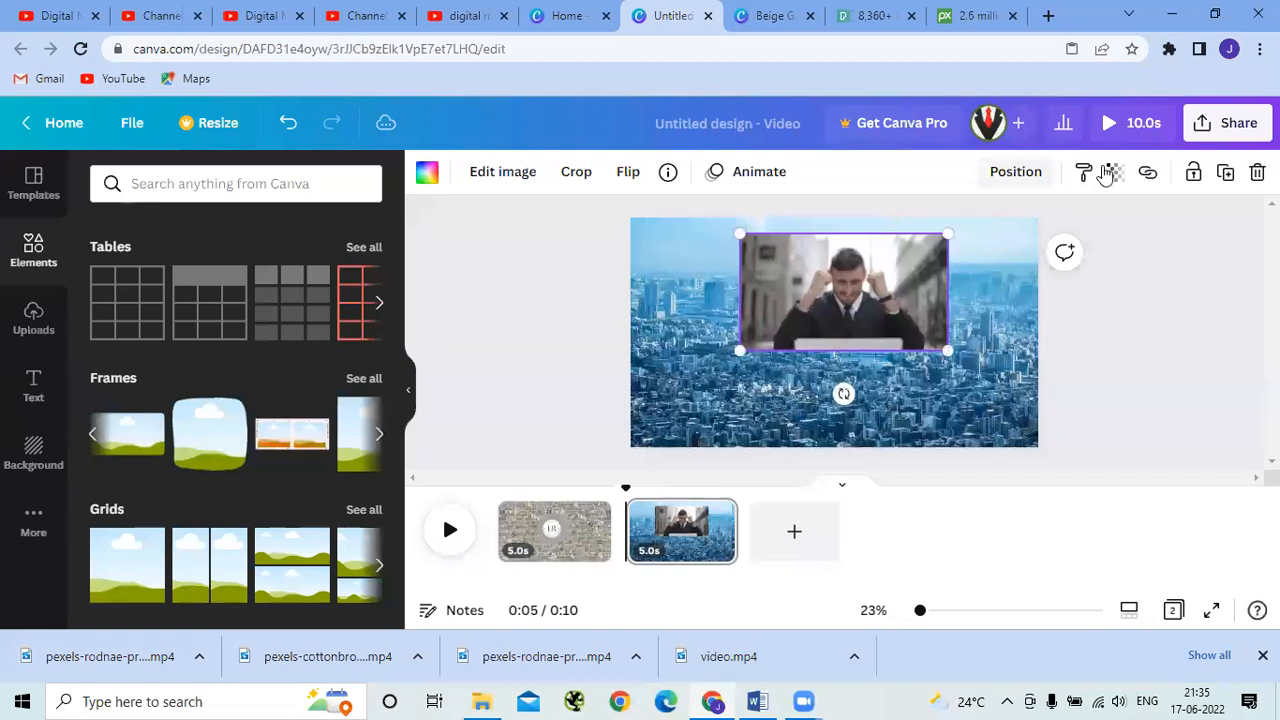
{"action": "left_click", "coordinate": [1113, 172]}
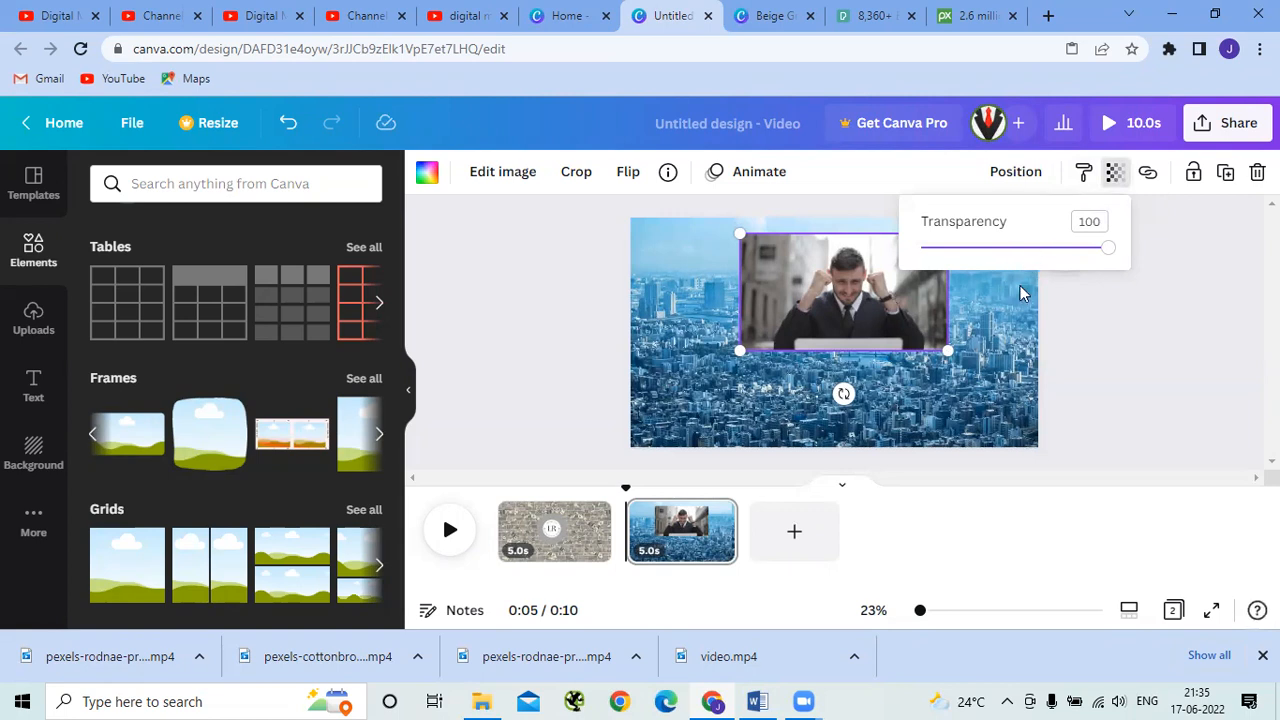
{"action": "left_click_drag", "start_coordinate": [1113, 254], "coordinate": [1060, 254]}
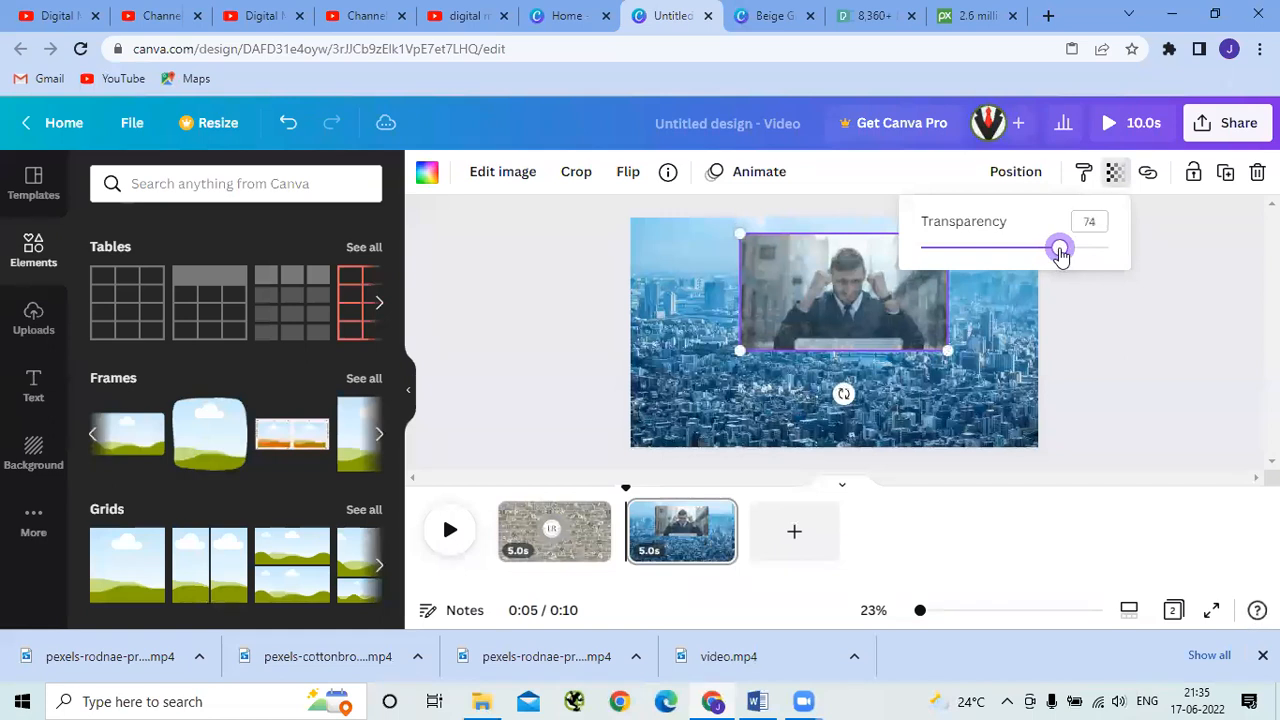
{"action": "left_click", "coordinate": [1196, 624]}
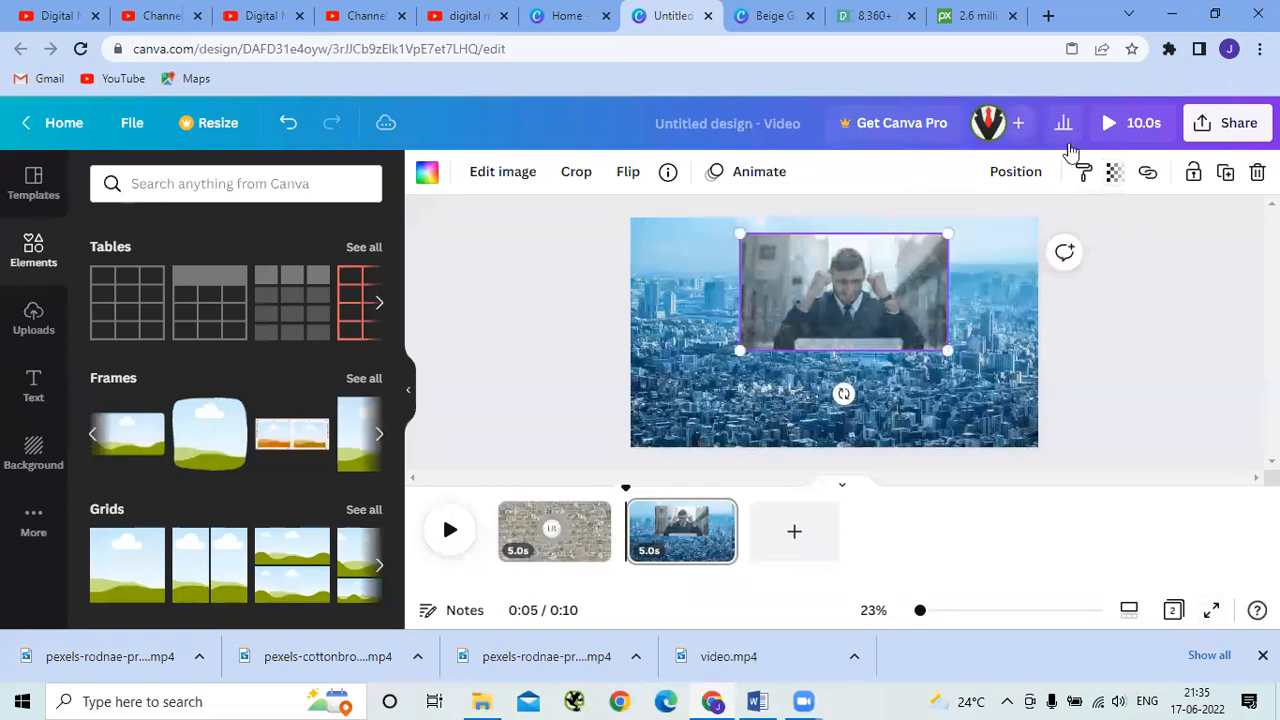
Step: Add a subheading to page 2, move it near the bottom, and colour it white
{"action": "left_click", "coordinate": [983, 257]}
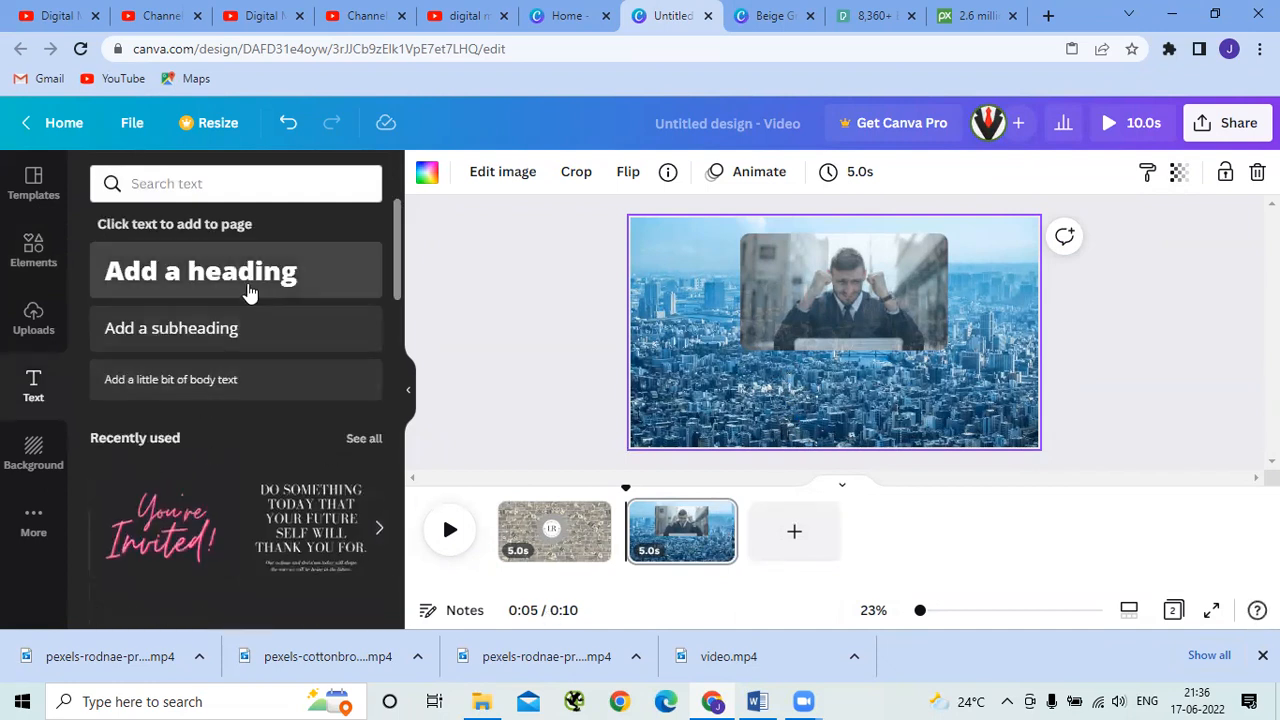
{"action": "left_click", "coordinate": [248, 329]}
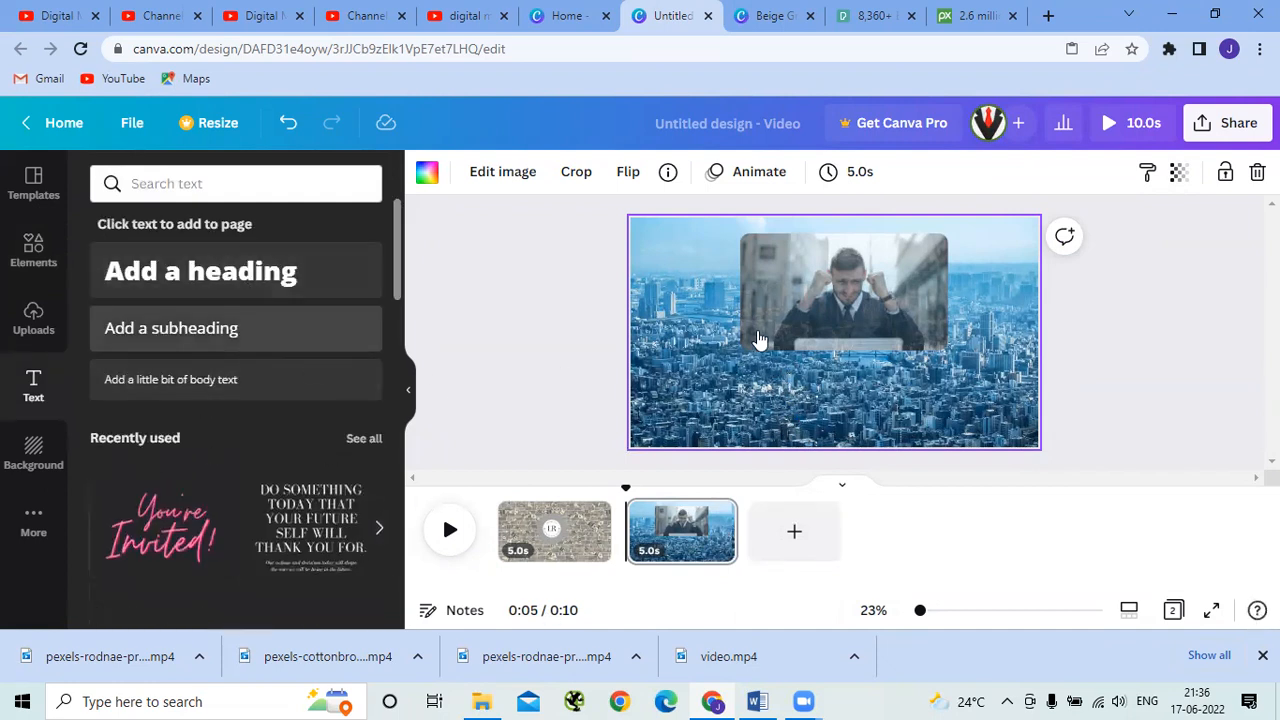
{"action": "left_click", "coordinate": [975, 441]}
{"action": "left_click_drag", "start_coordinate": [838, 323], "coordinate": [837, 375]}
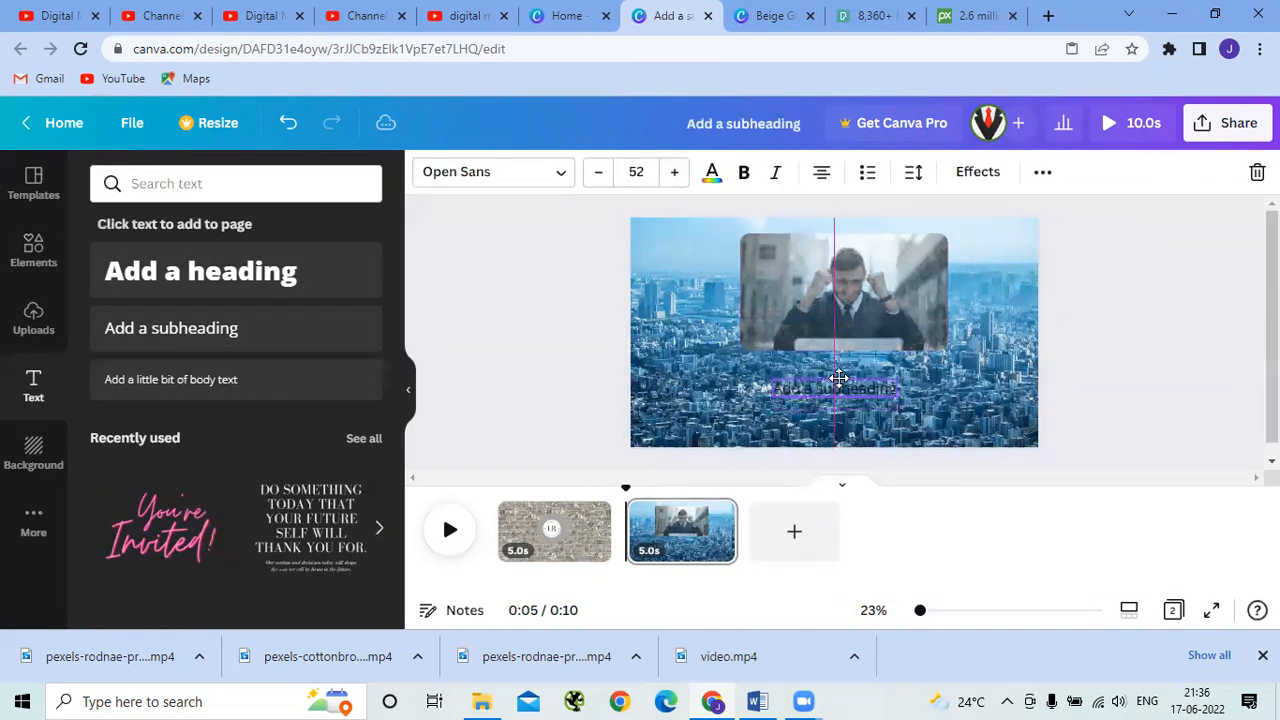
{"action": "left_click", "coordinate": [712, 174]}
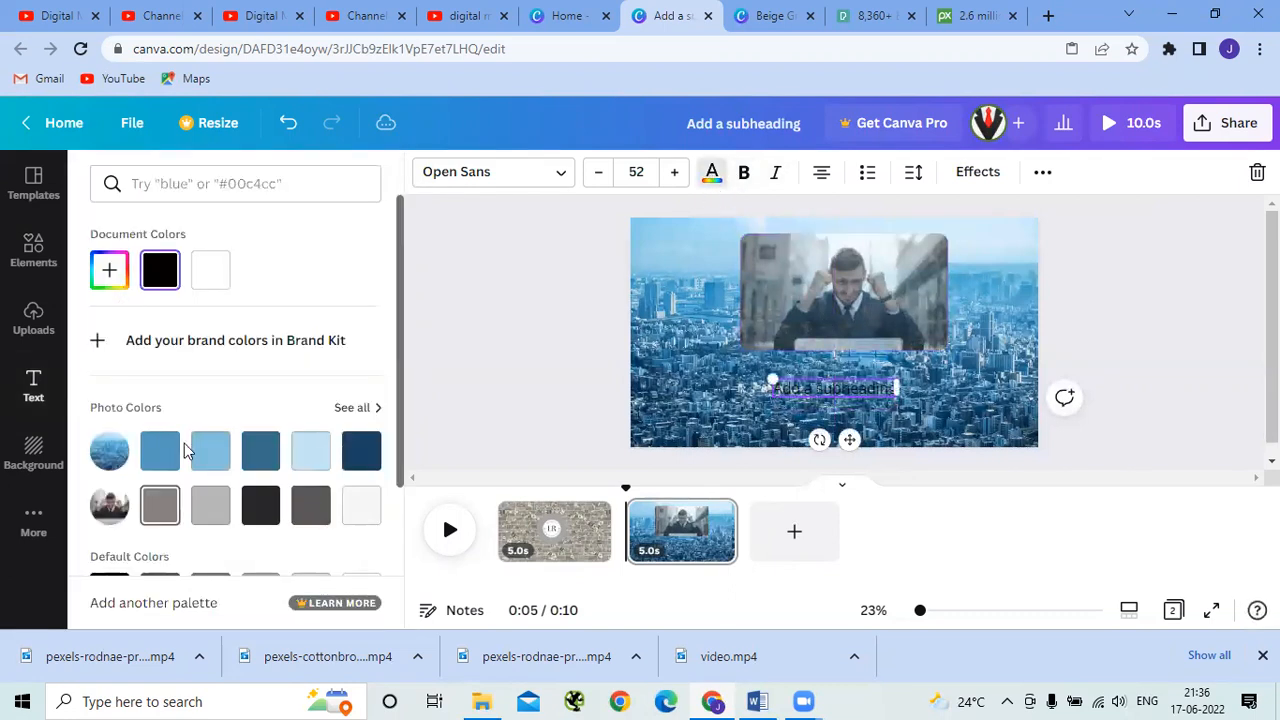
{"action": "left_click", "coordinate": [360, 452]}
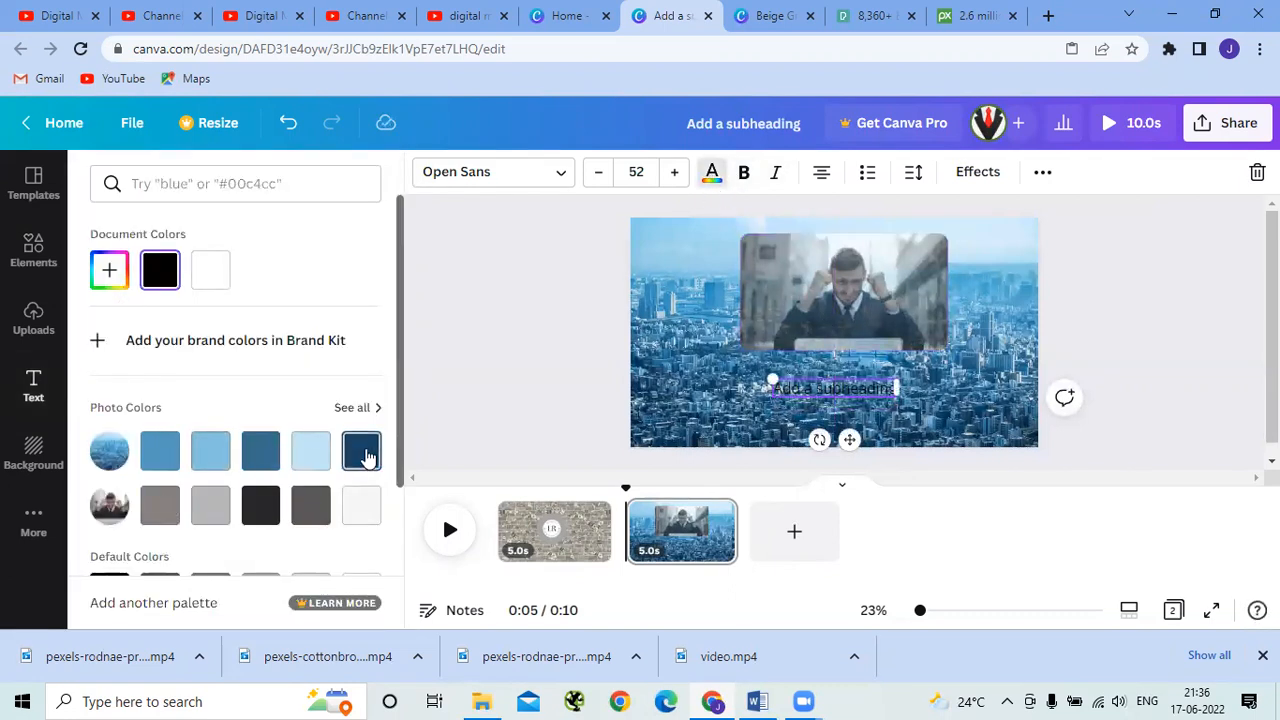
{"action": "scroll", "coordinate": [355, 452], "scroll_direction": "down", "scroll_amount": 2}
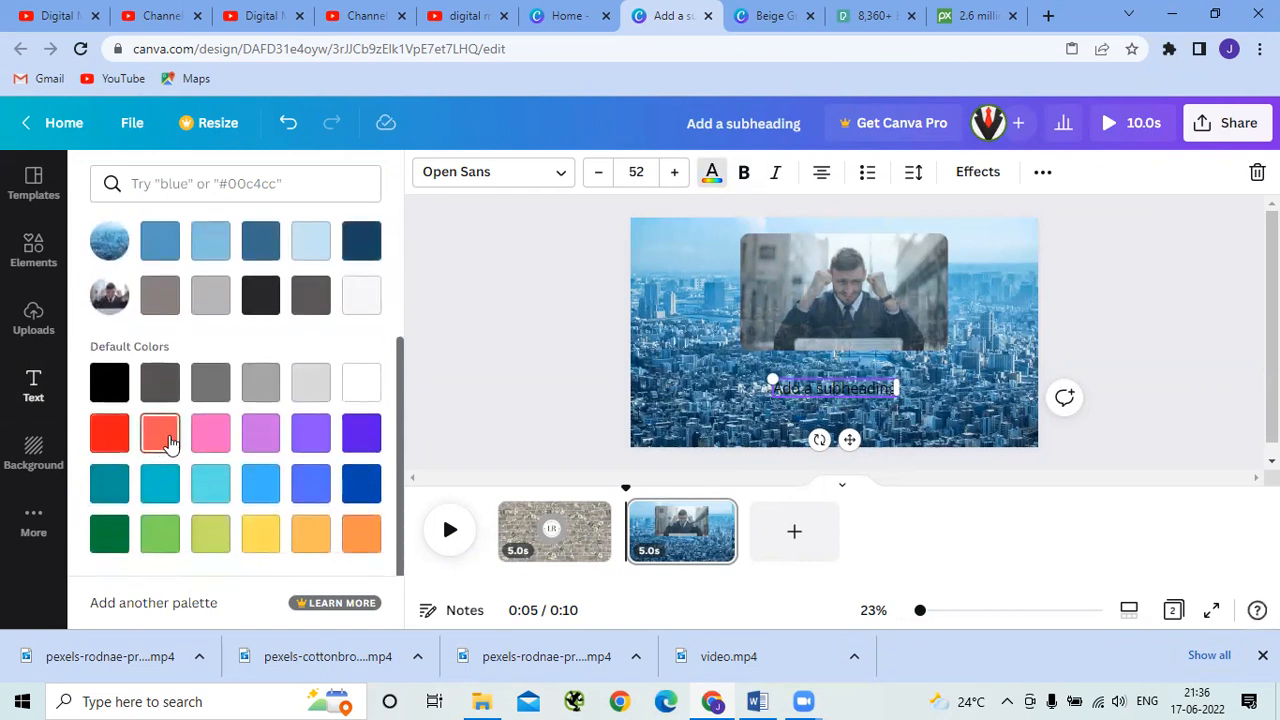
{"action": "left_click", "coordinate": [109, 435]}
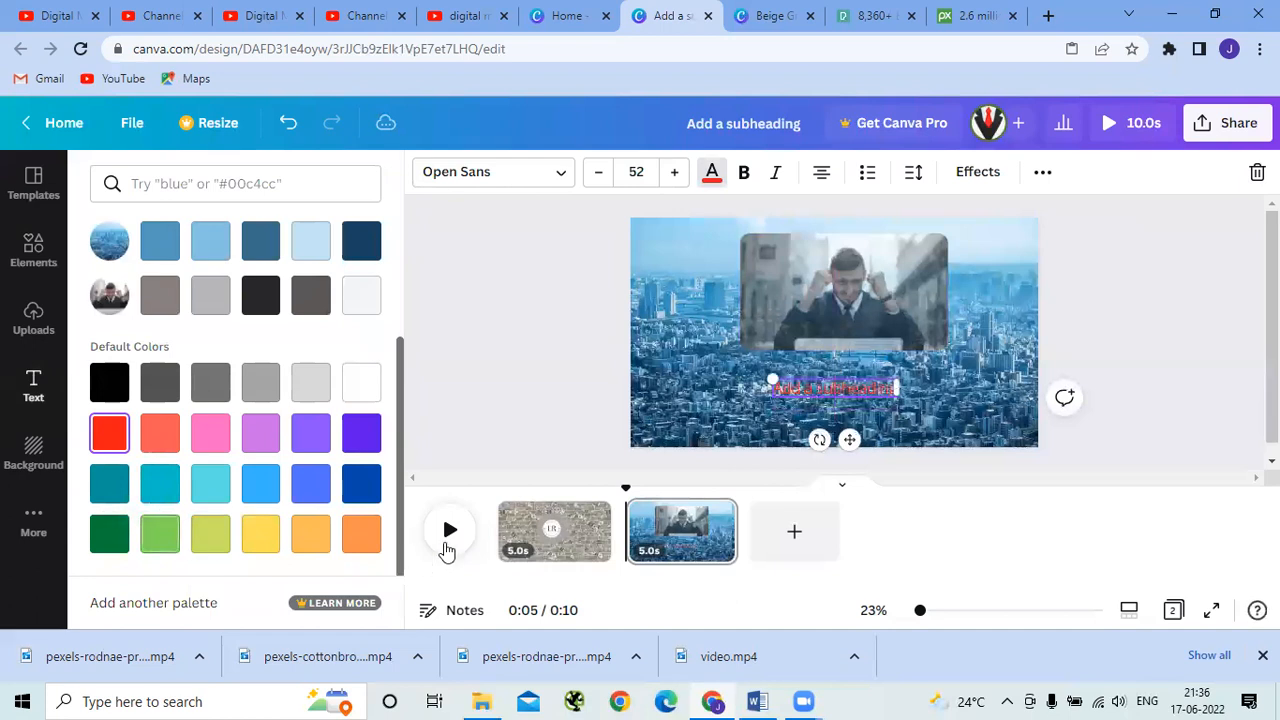
{"action": "left_click", "coordinate": [264, 488]}
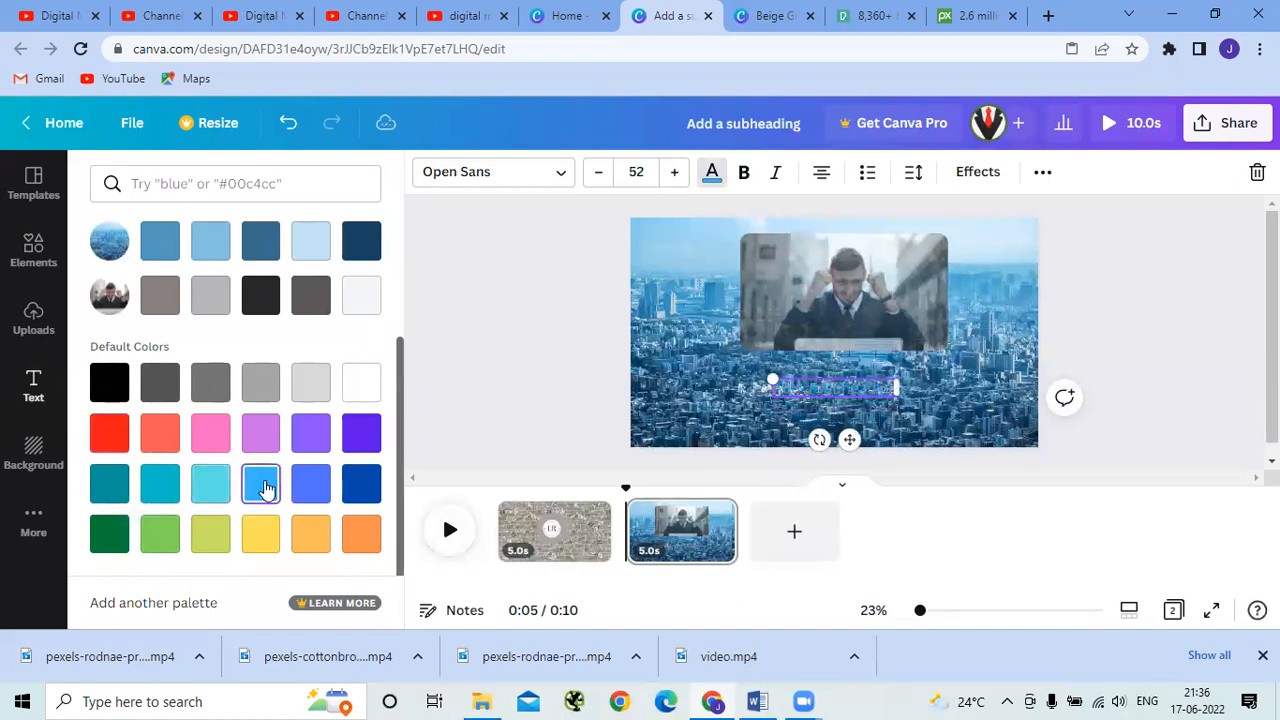
{"action": "left_click", "coordinate": [352, 393]}
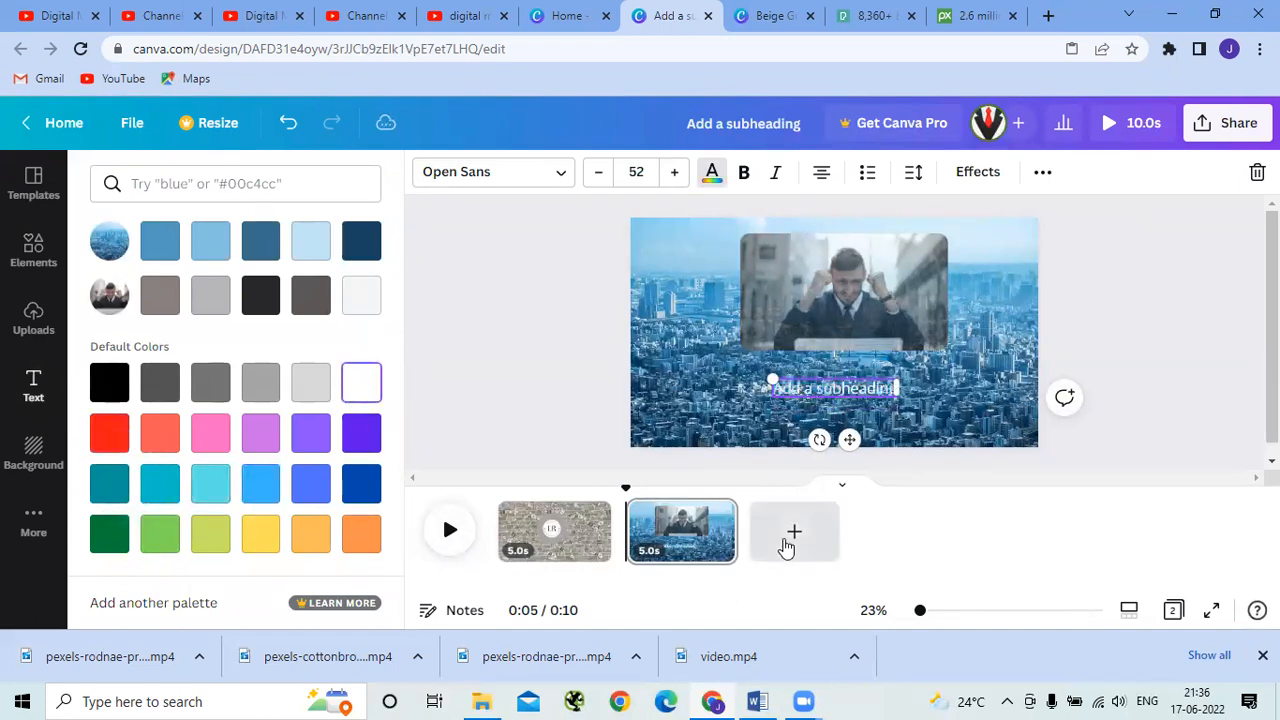
{"action": "key", "text": "Escape"}
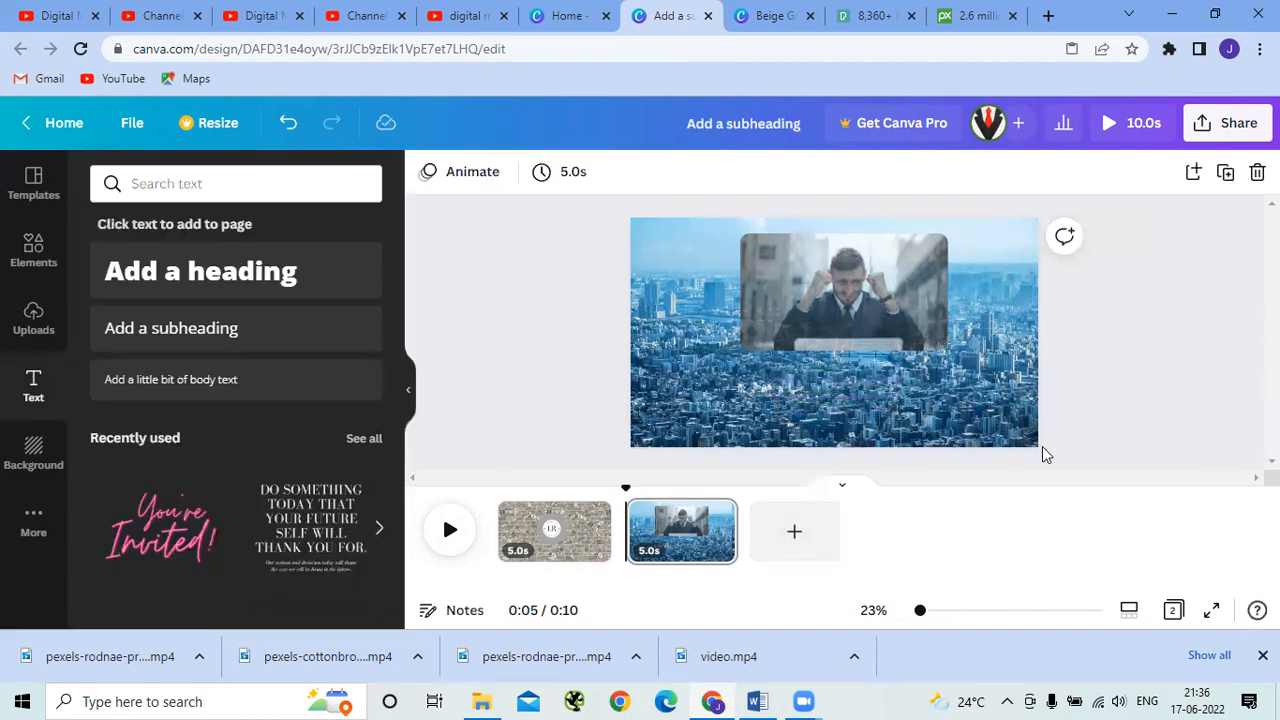
Step: Retype the subheading as 'ARE YOU FINDING THE SOLUTION FOR YOUR DIGITAL GROWTH'
{"action": "double_click", "coordinate": [895, 390]}
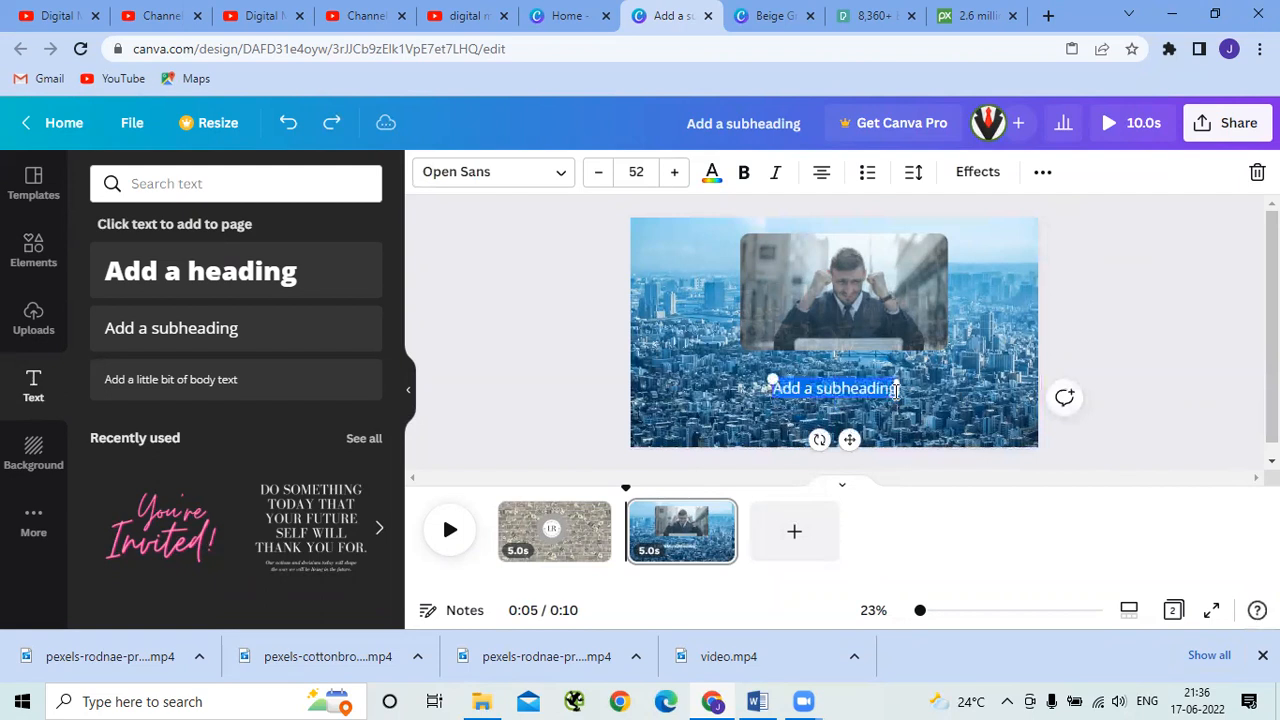
{"action": "key", "text": "BackSpace"}
{"action": "type", "text": "ARE"}
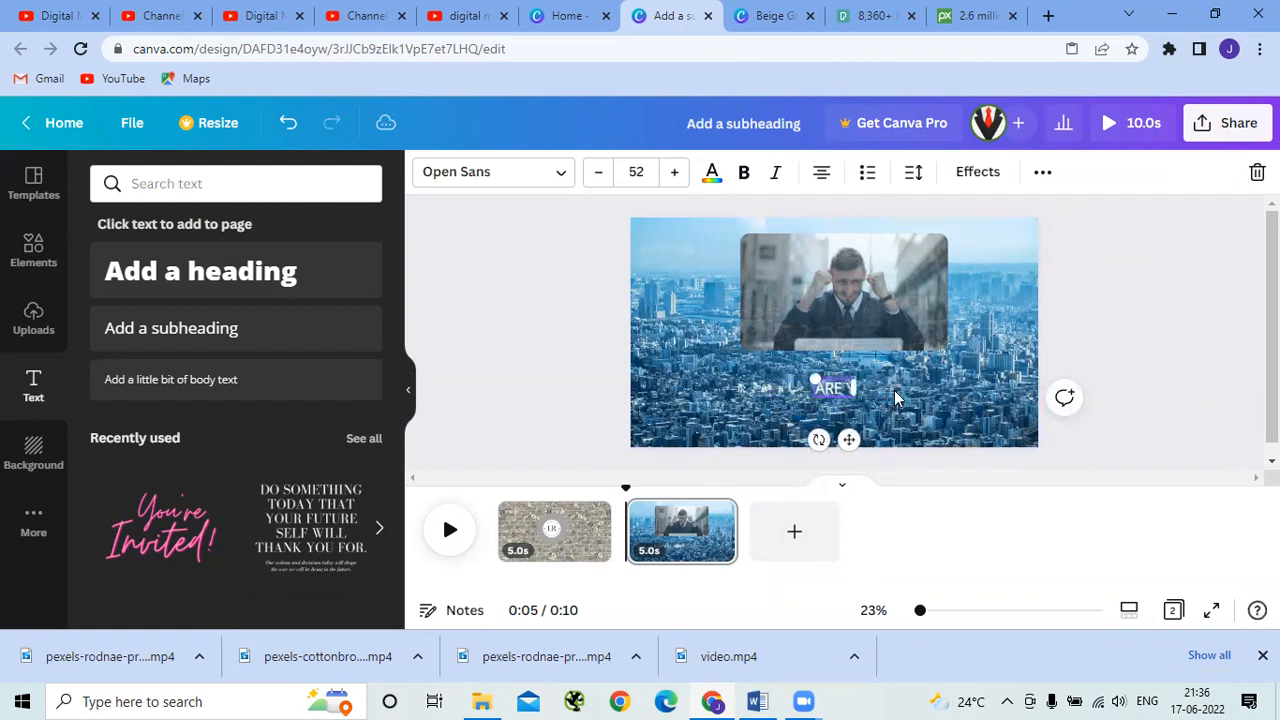
{"action": "type", "text": " YOU"}
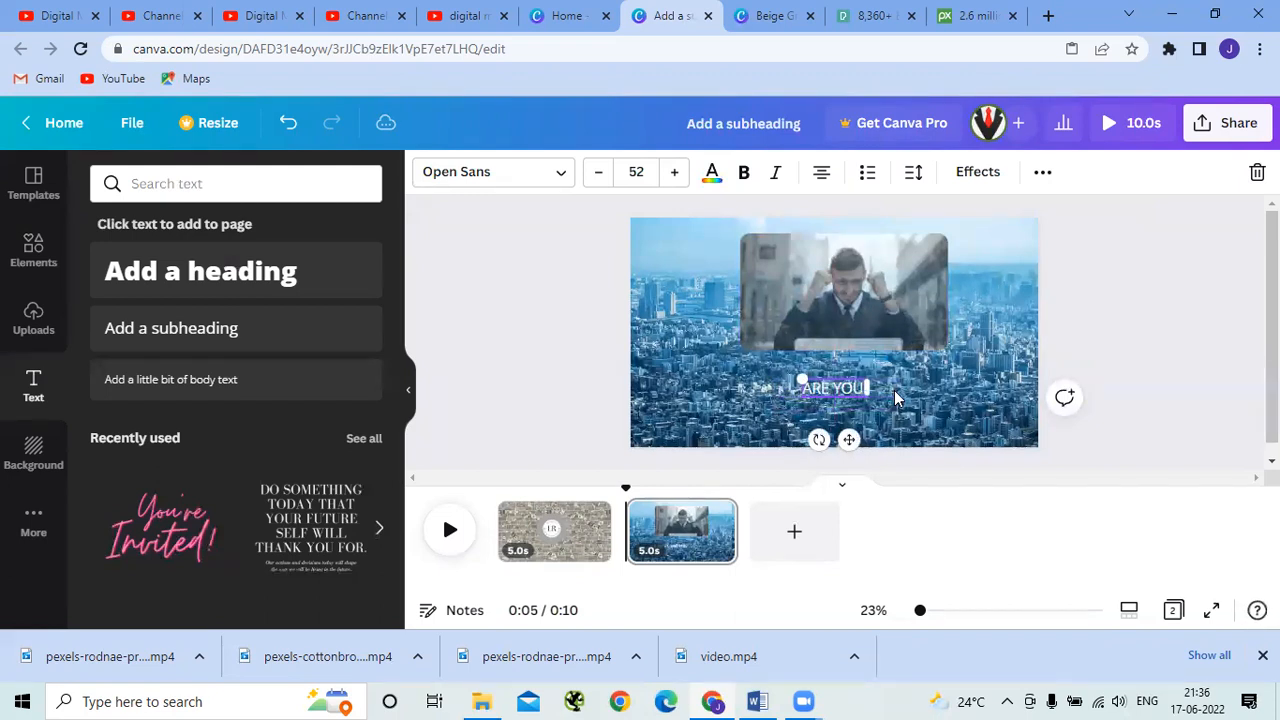
{"action": "type", "text": "FINDING THE"}
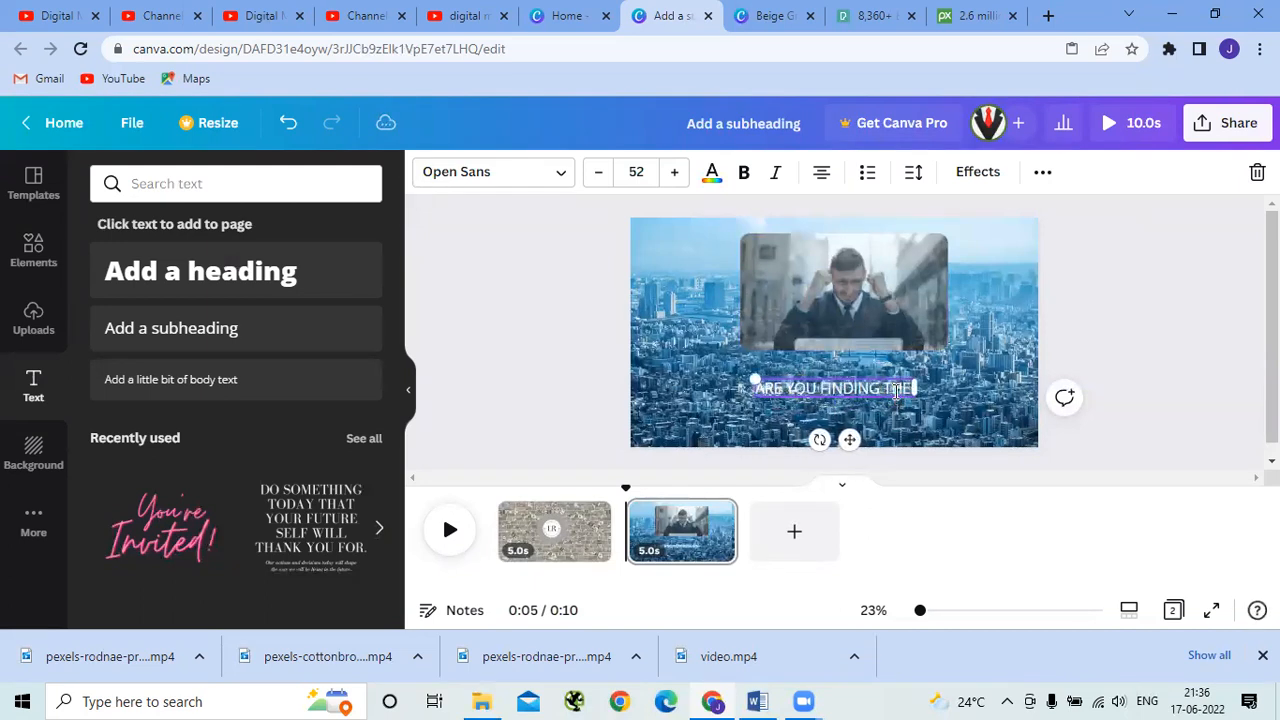
{"action": "type", "text": " SOL"}
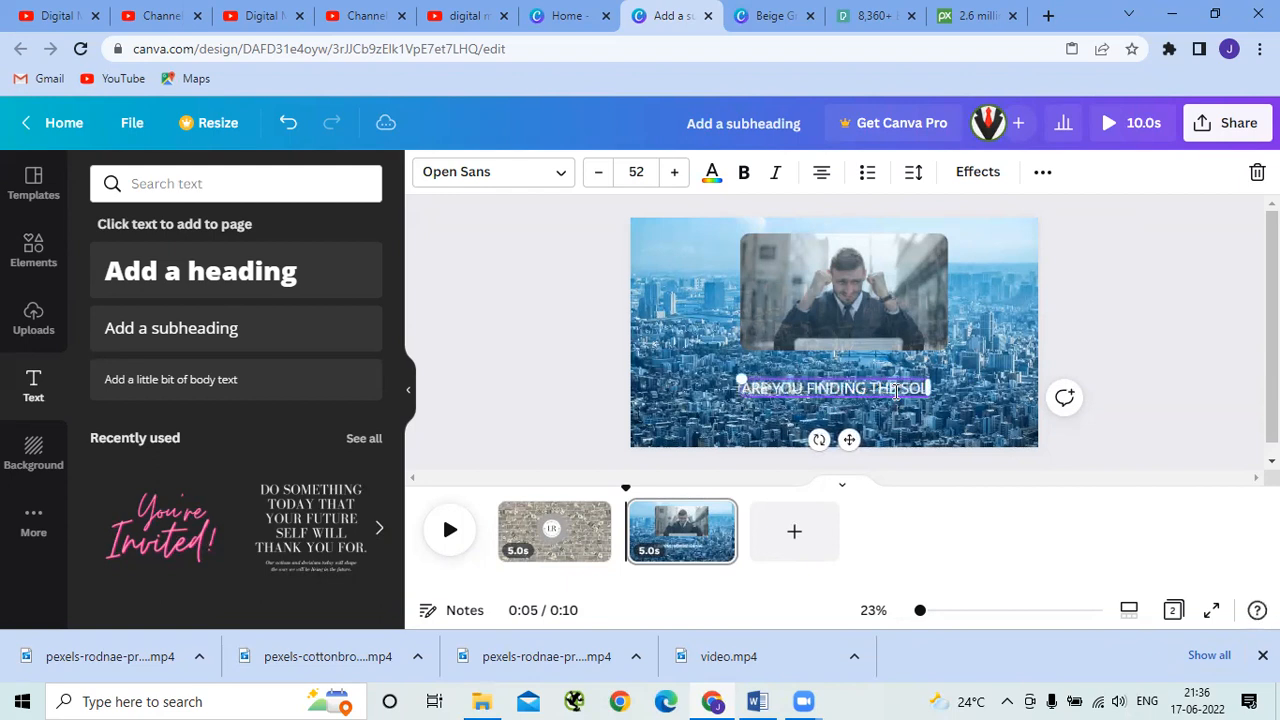
{"action": "type", "text": "UTION FOR Y"}
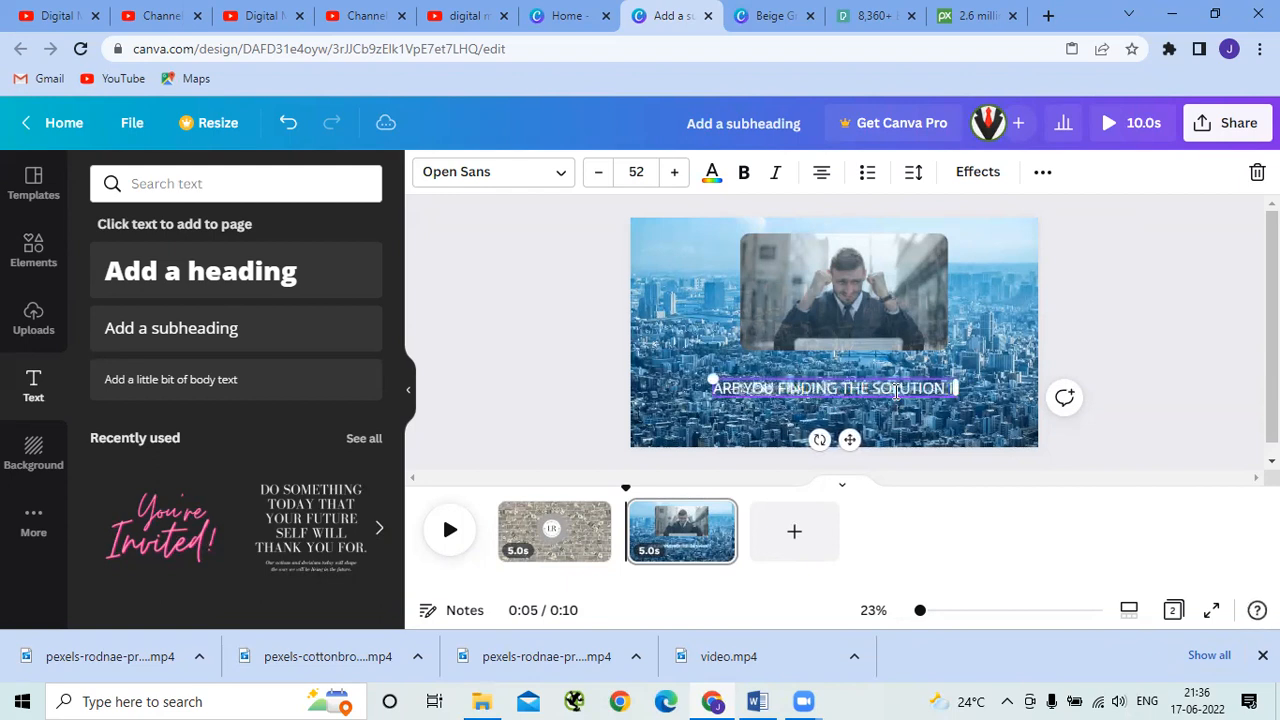
{"action": "type", "text": "OUR"}
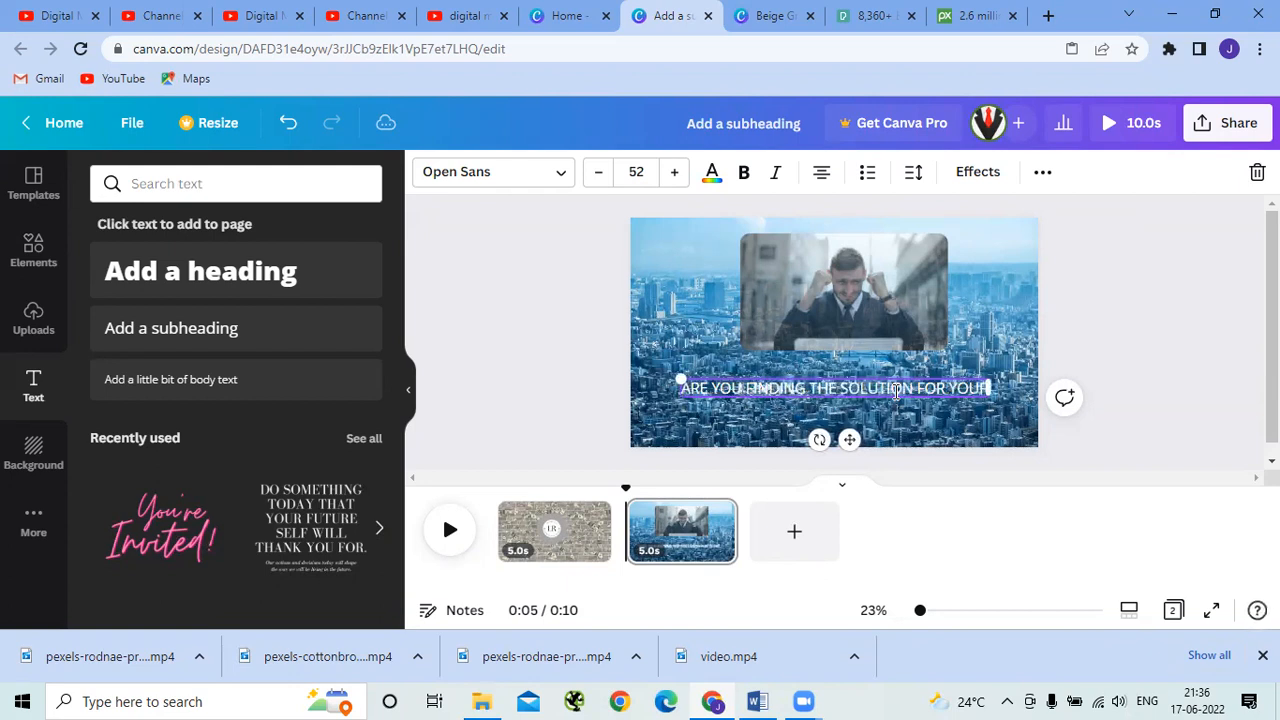
{"action": "type", "text": " DIGITAL"}
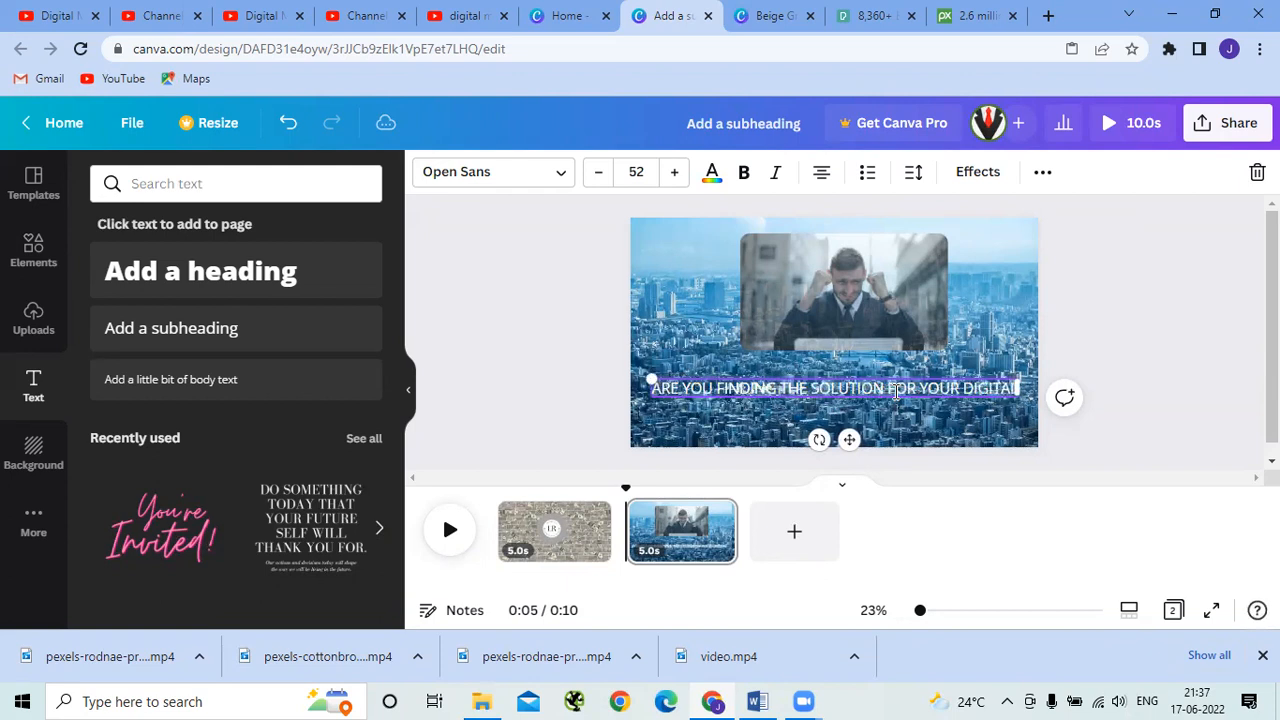
{"action": "type", "text": " GROWTH"}
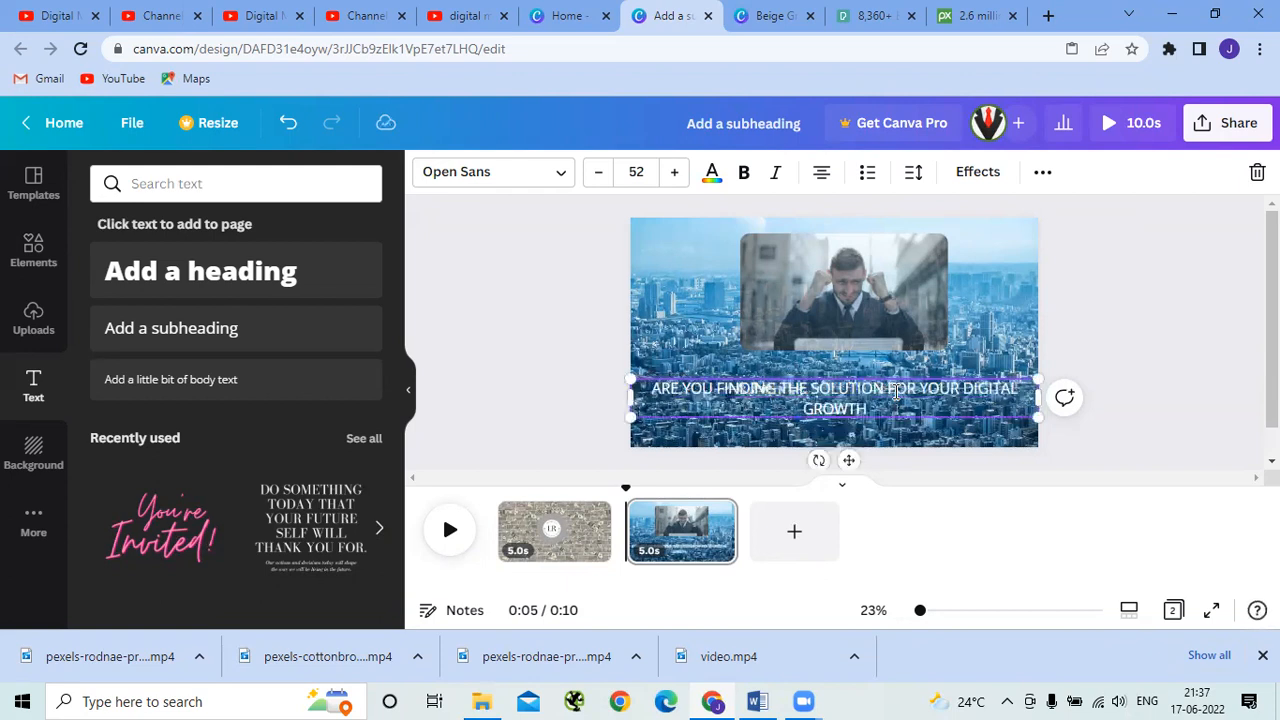
{"action": "key", "text": "Return"}
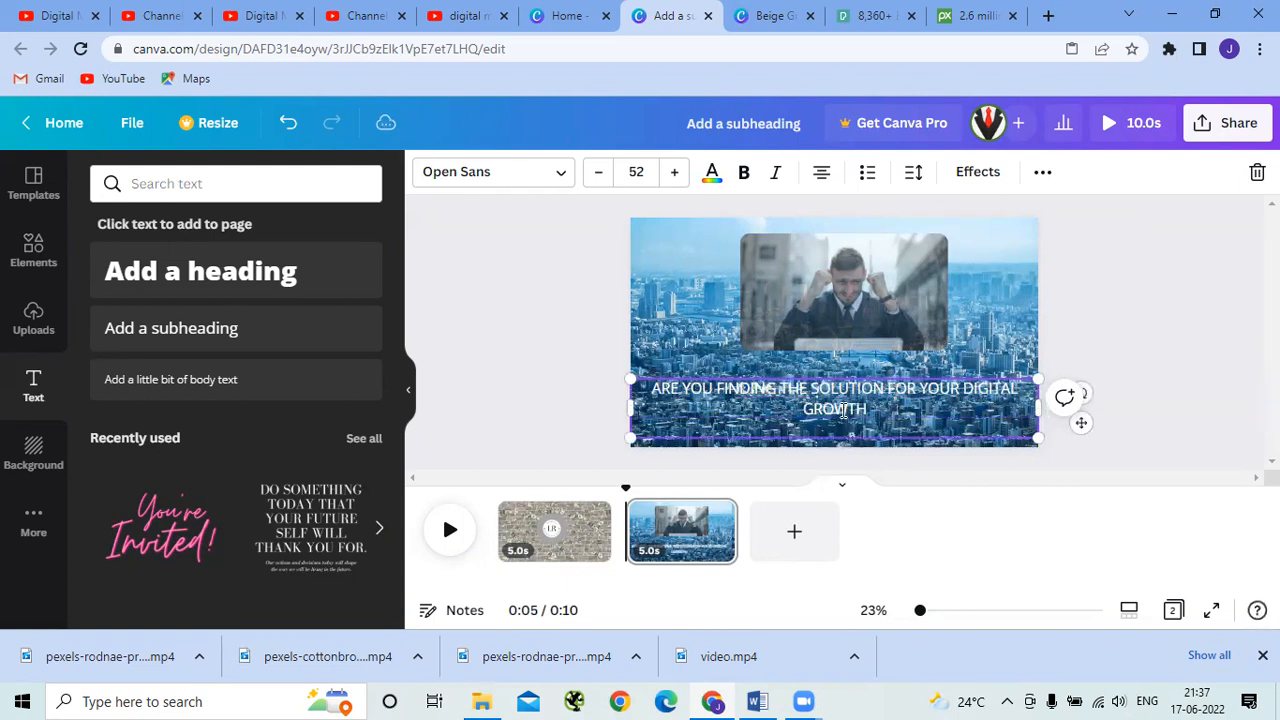
{"action": "left_click_drag", "start_coordinate": [843, 410], "coordinate": [680, 385]}
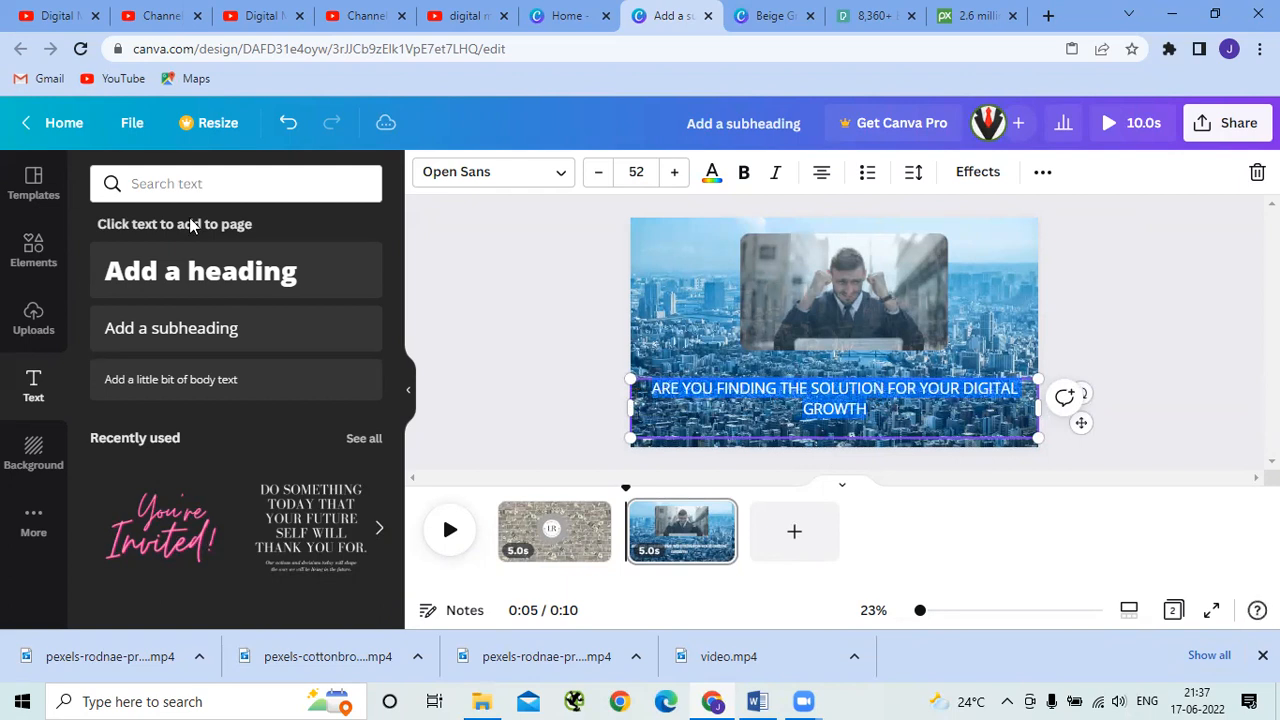
Step: Switch page 2's background to the light paper tile and make the caption text black
{"action": "left_click", "coordinate": [45, 458]}
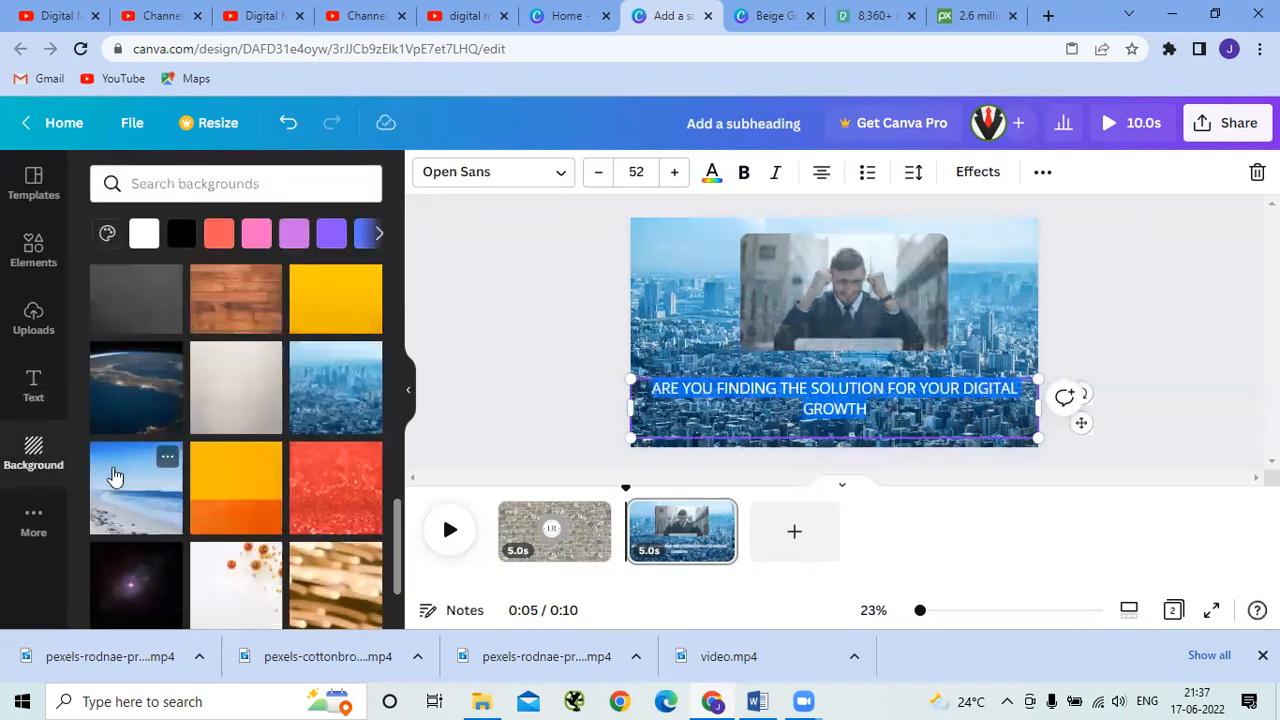
{"action": "left_click", "coordinate": [250, 410]}
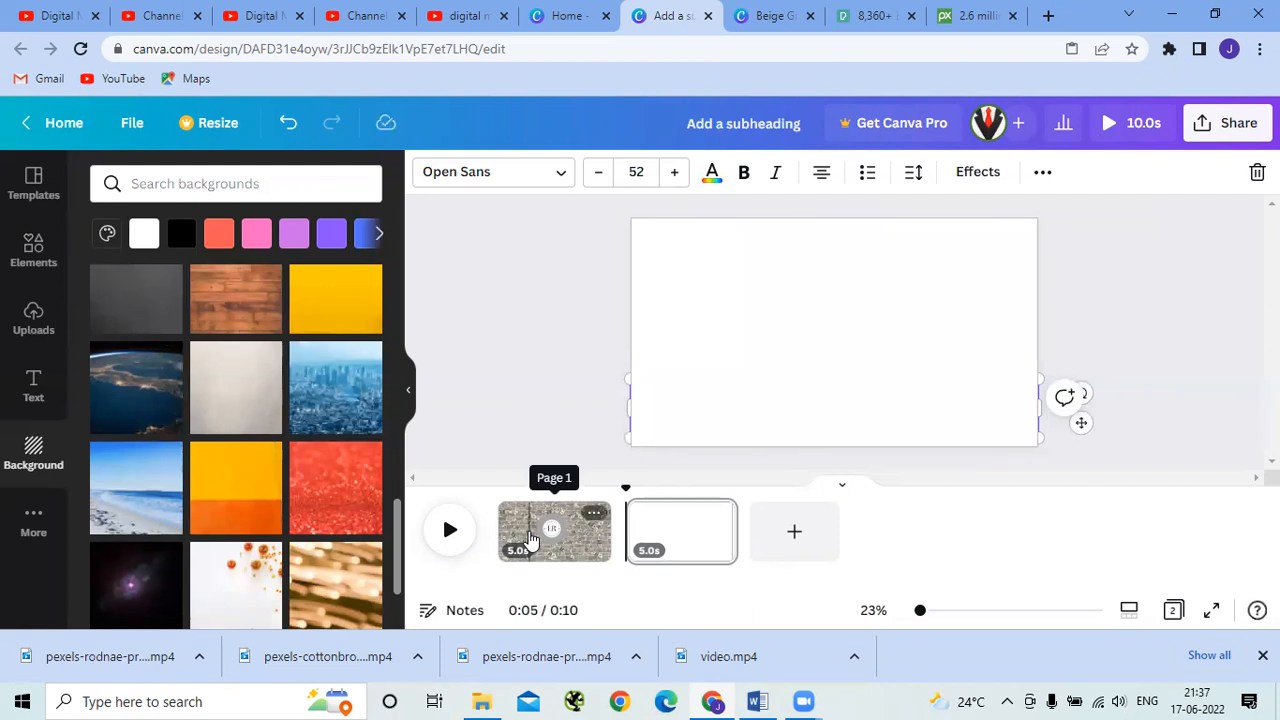
{"action": "left_click", "coordinate": [896, 405]}
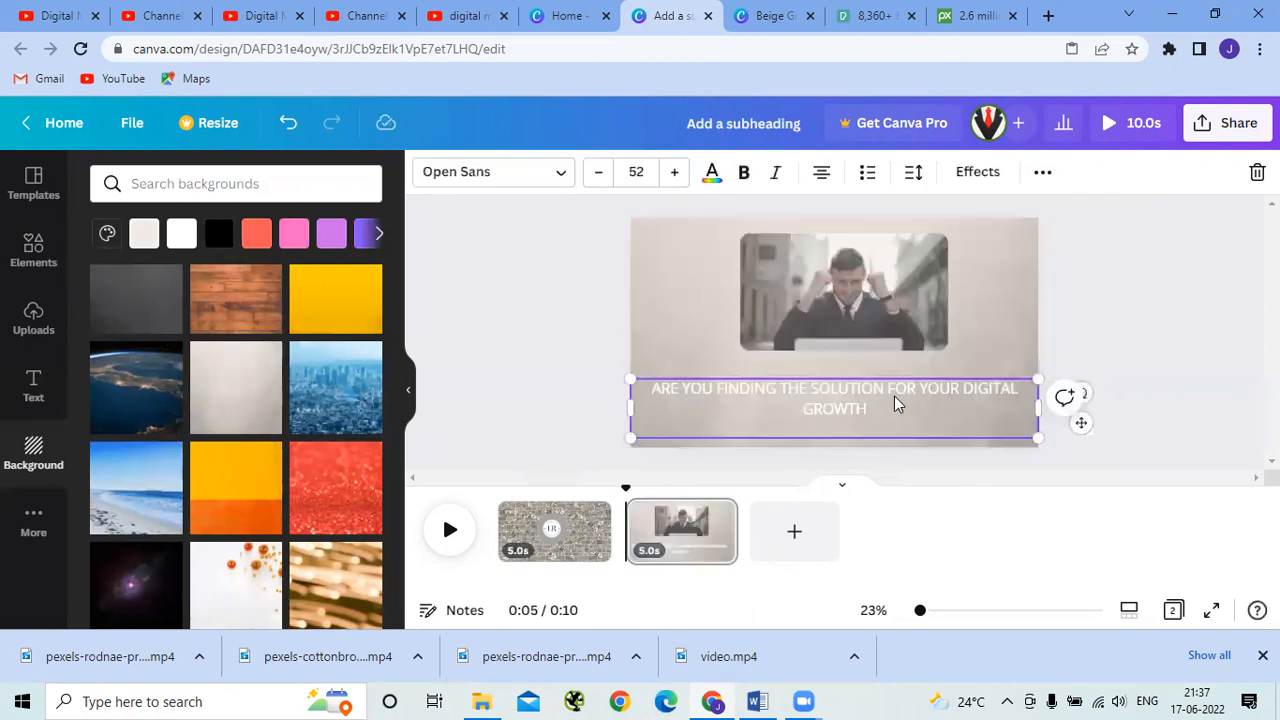
{"action": "left_click", "coordinate": [883, 411]}
{"action": "left_click_drag", "start_coordinate": [868, 410], "coordinate": [630, 377]}
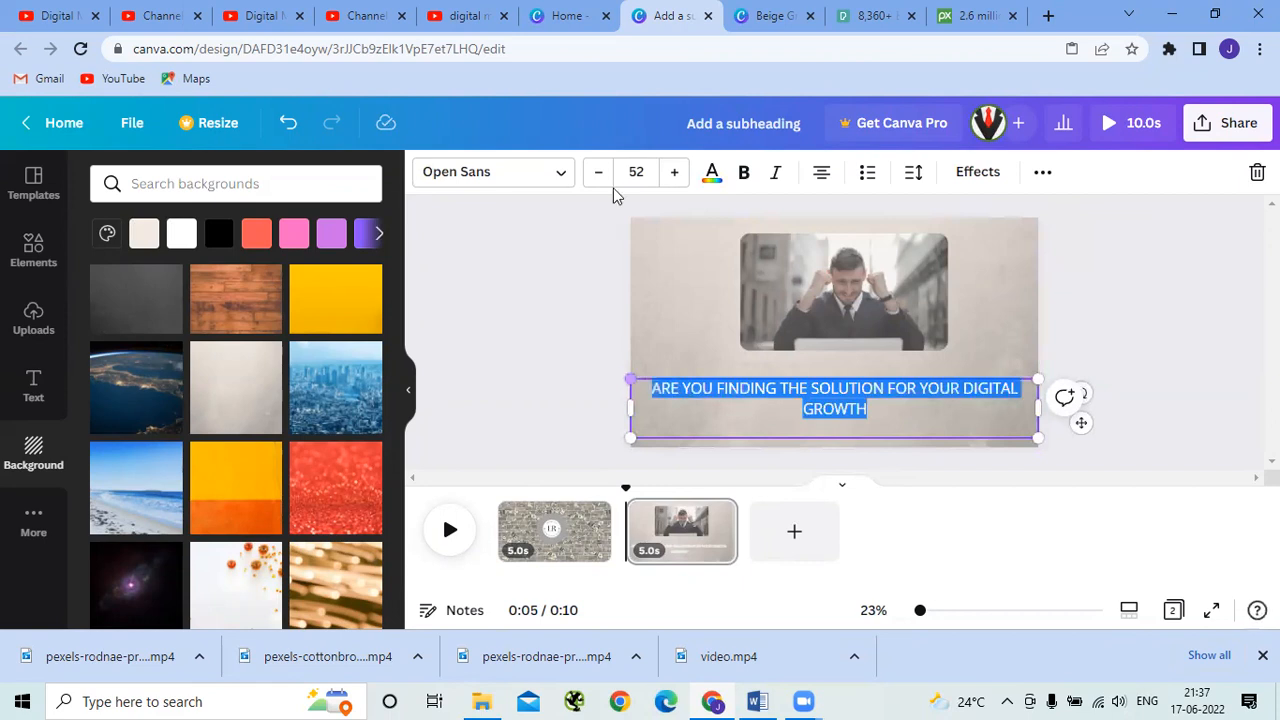
{"action": "left_click", "coordinate": [711, 176]}
{"action": "left_click", "coordinate": [258, 452]}
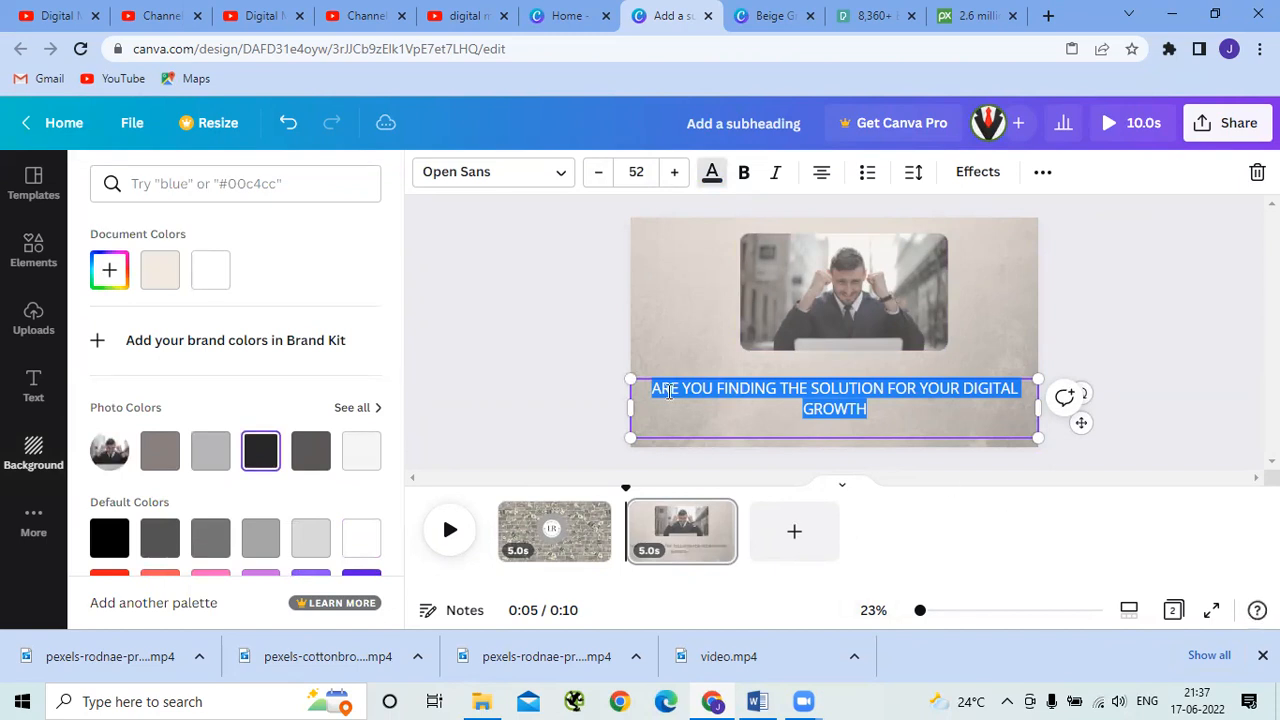
{"action": "key", "text": "Escape"}
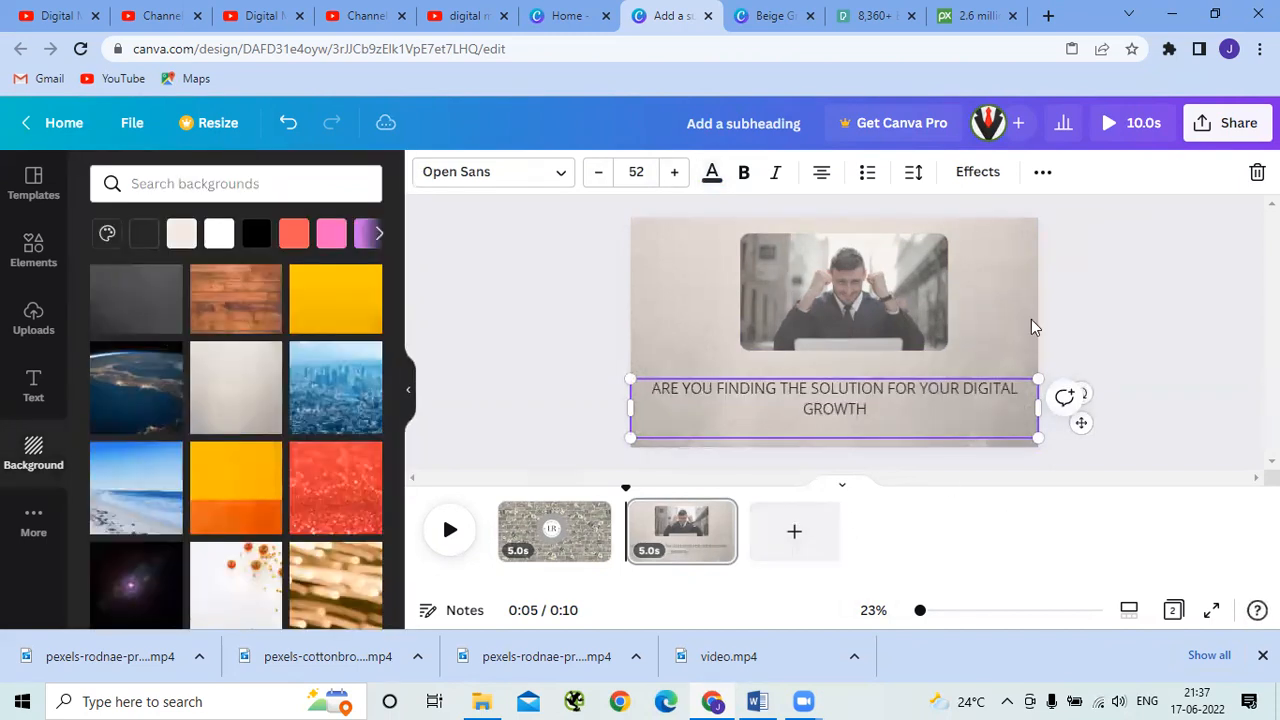
{"action": "key", "text": "Escape"}
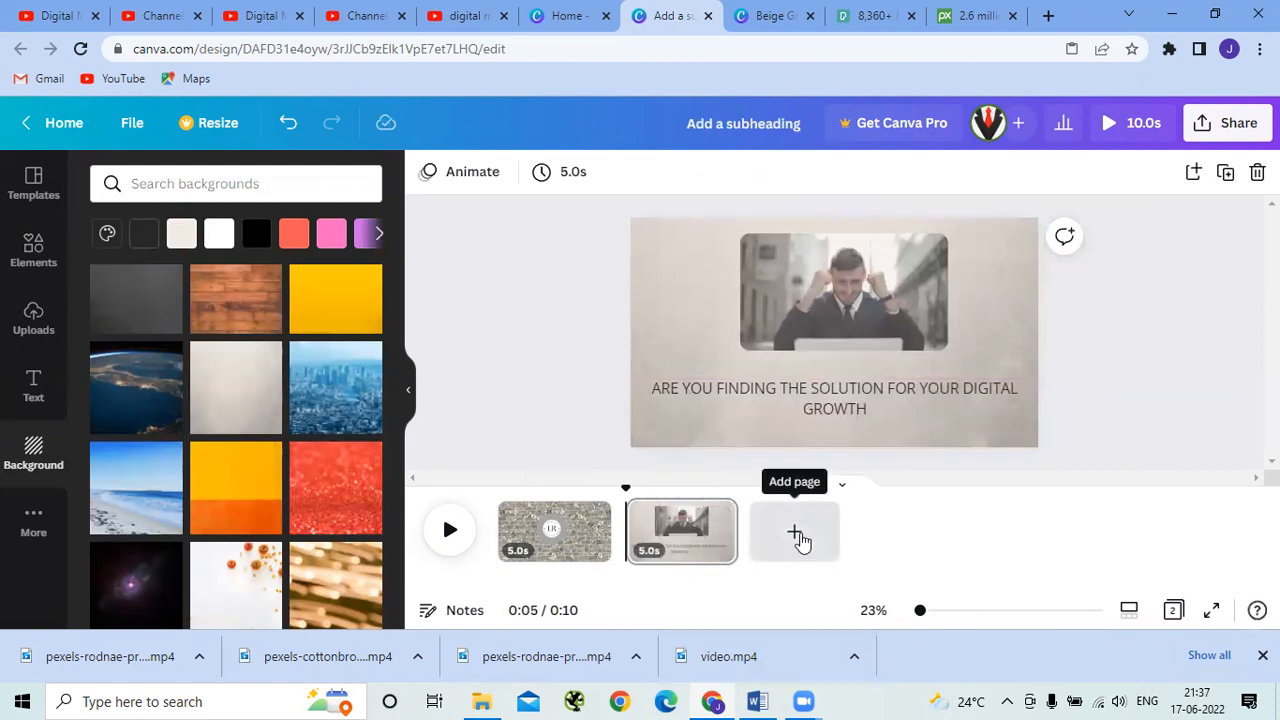
Step: Add a third page and bring in the laptop clip from uploaded videos
{"action": "left_click", "coordinate": [796, 535]}
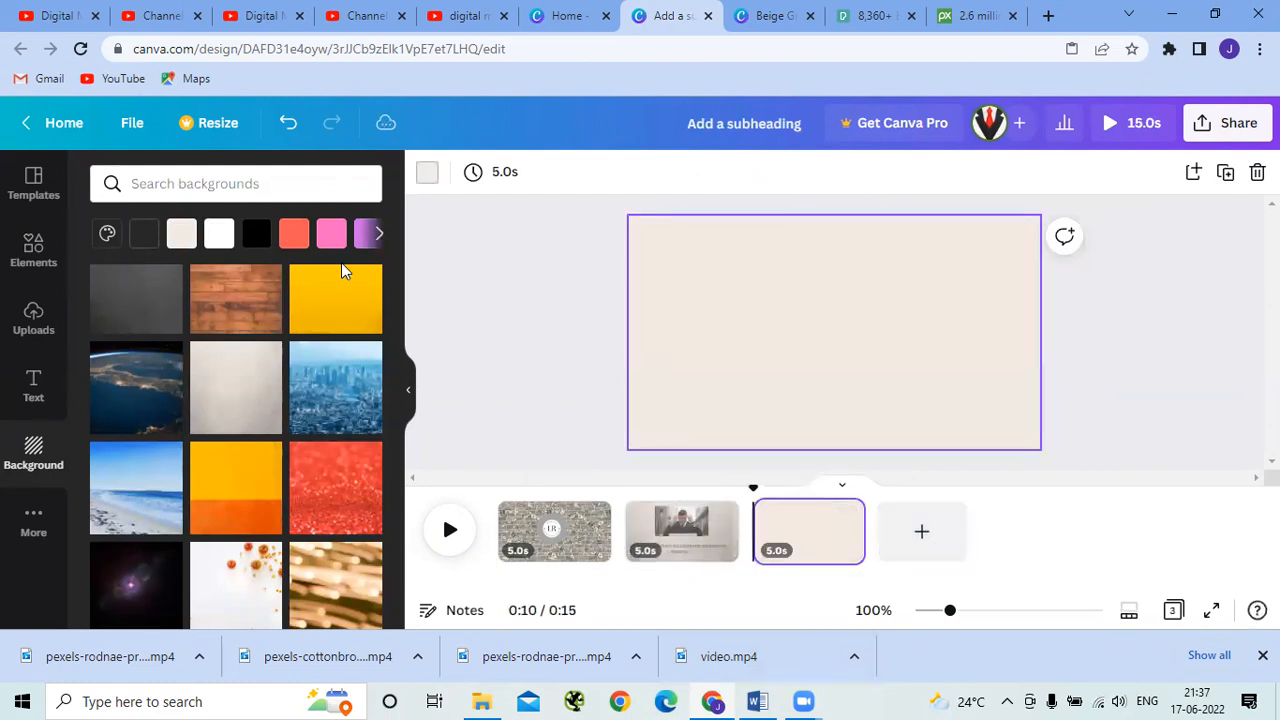
{"action": "left_click", "coordinate": [33, 318]}
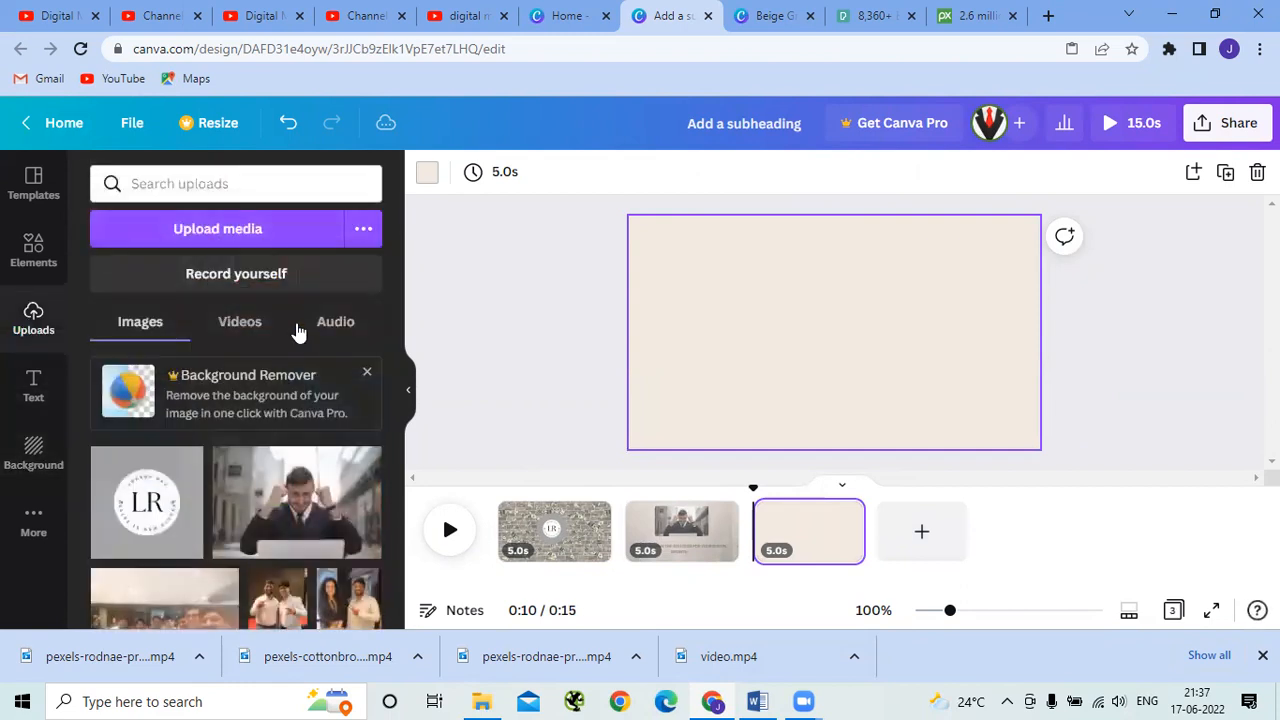
{"action": "left_click", "coordinate": [238, 322]}
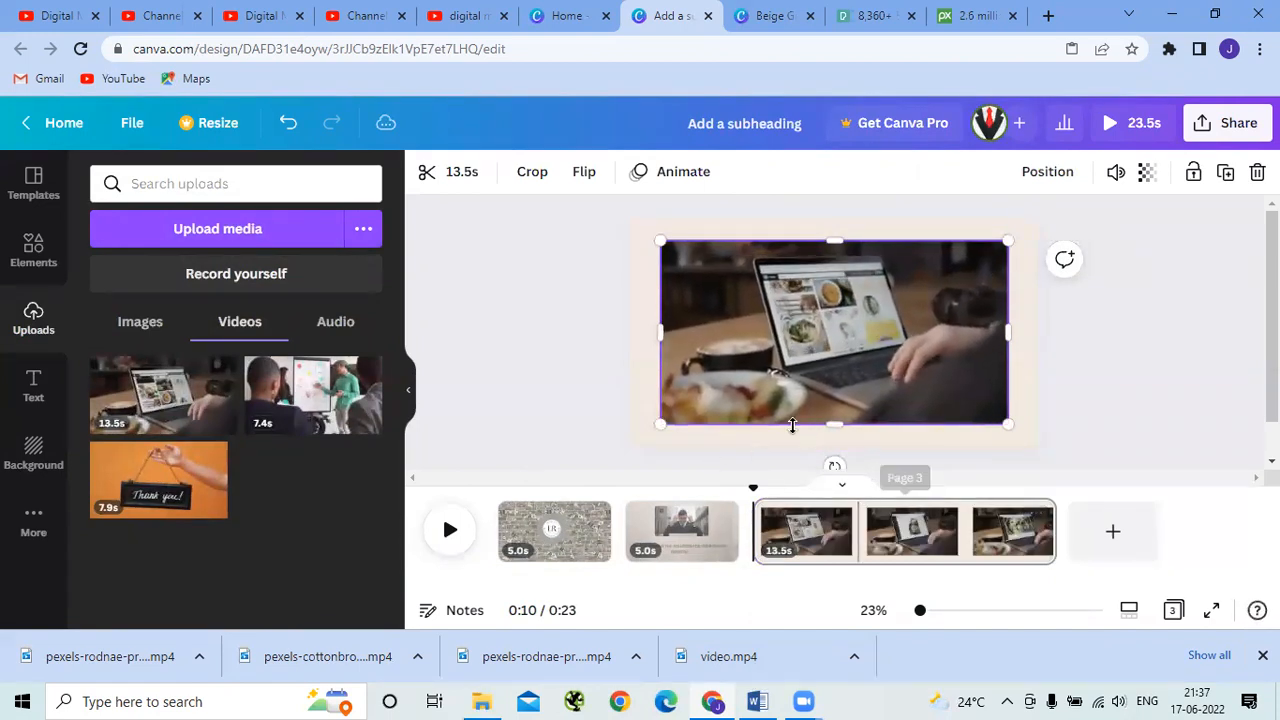
Step: Add a subheading 'WE GIVE YOU THE SOLUTIONS' below the laptop clip and preview it
{"action": "left_click", "coordinate": [34, 386]}
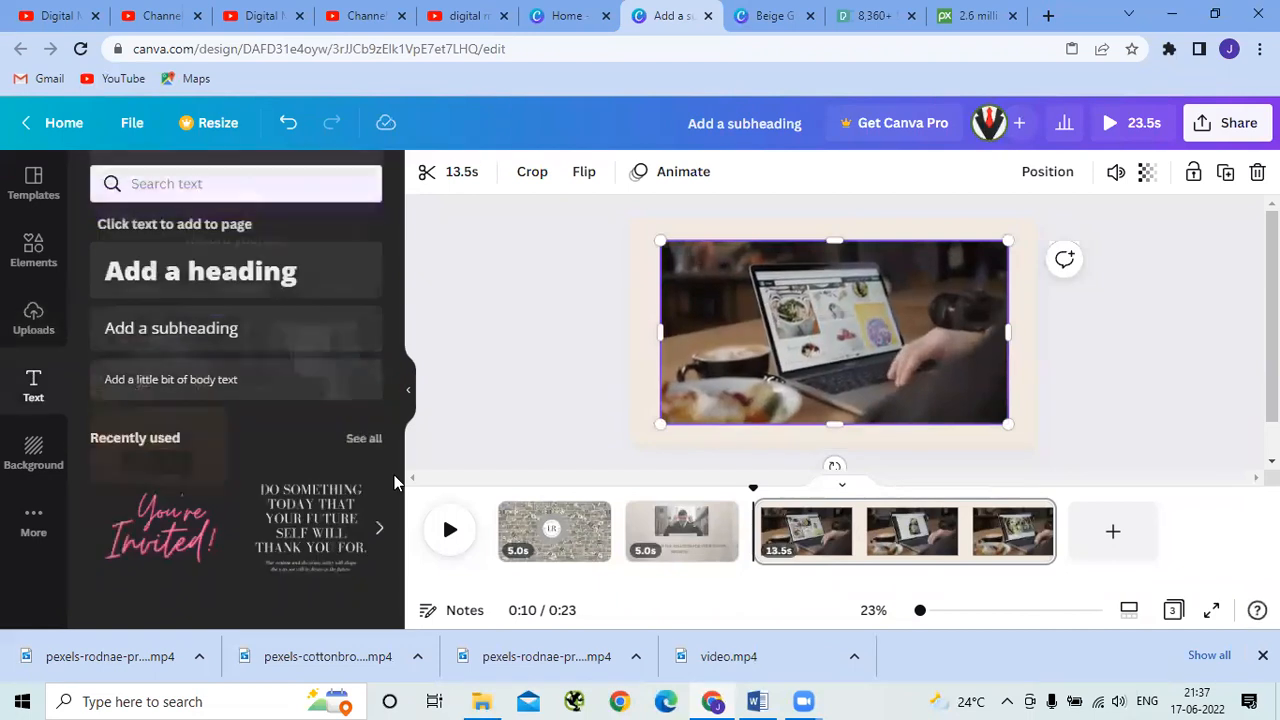
{"action": "left_click_drag", "start_coordinate": [220, 334], "coordinate": [666, 423]}
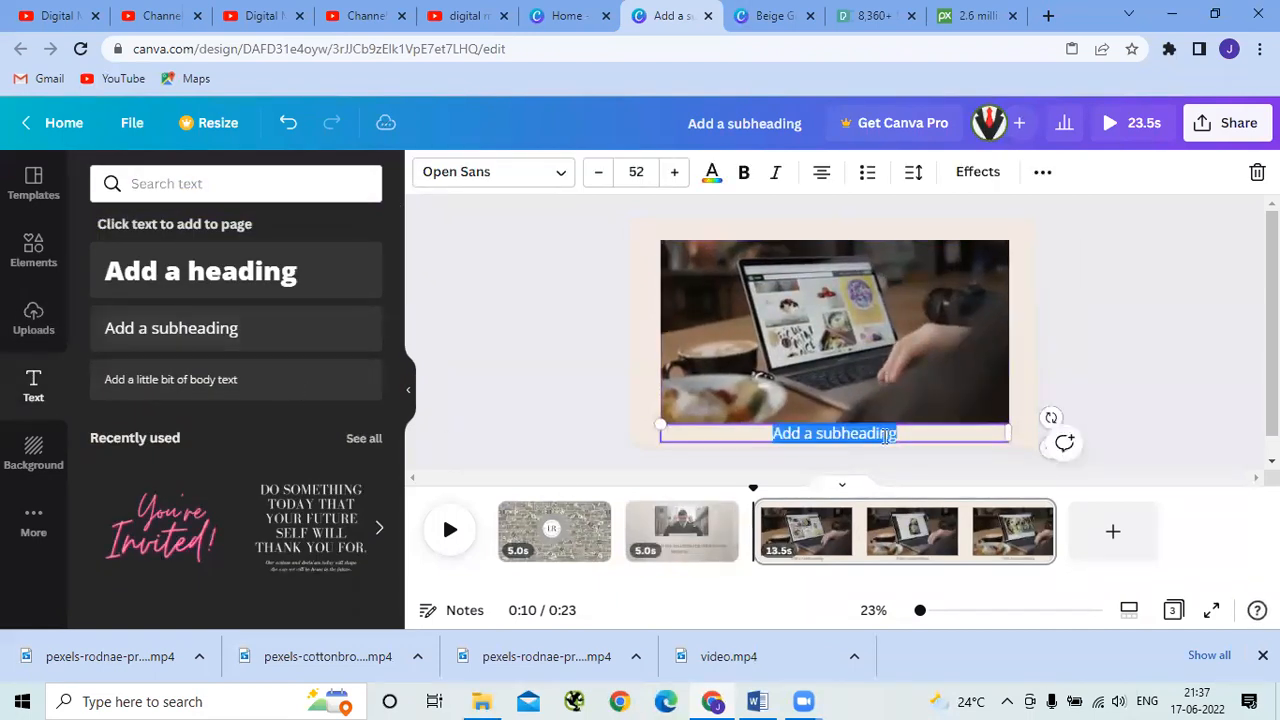
{"action": "double_click", "coordinate": [895, 434]}
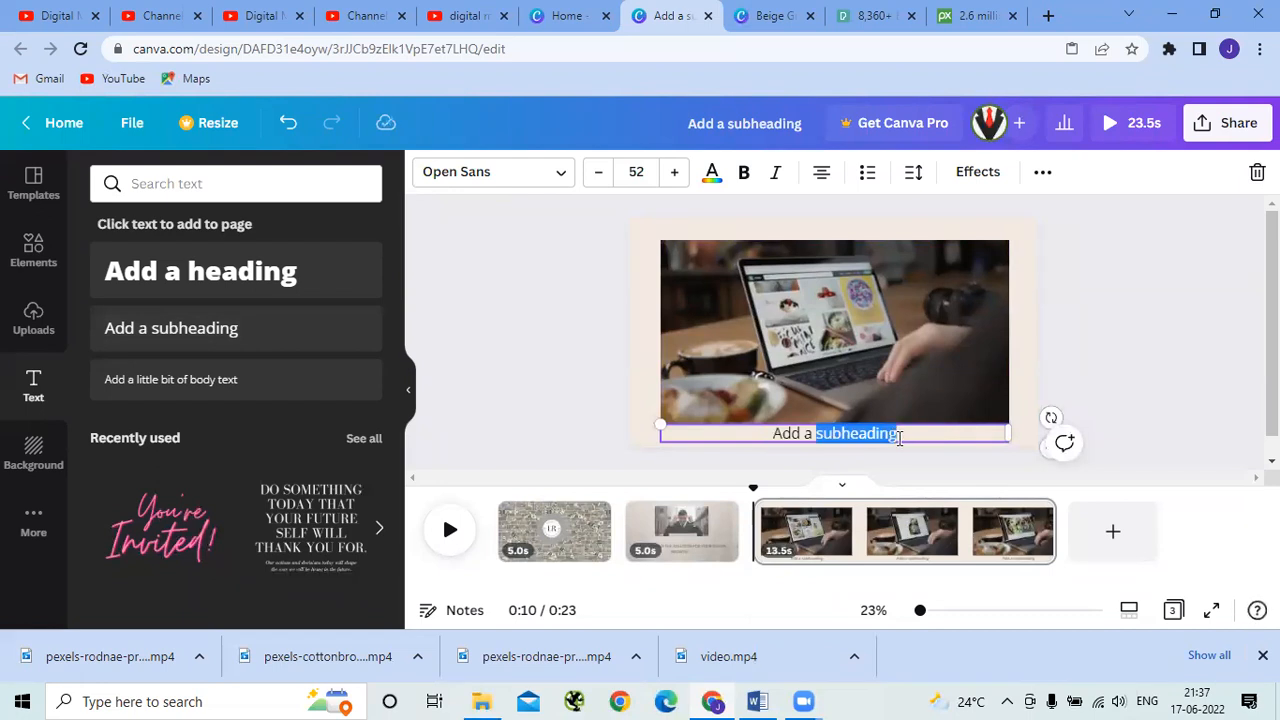
{"action": "key", "text": "BackSpace"}
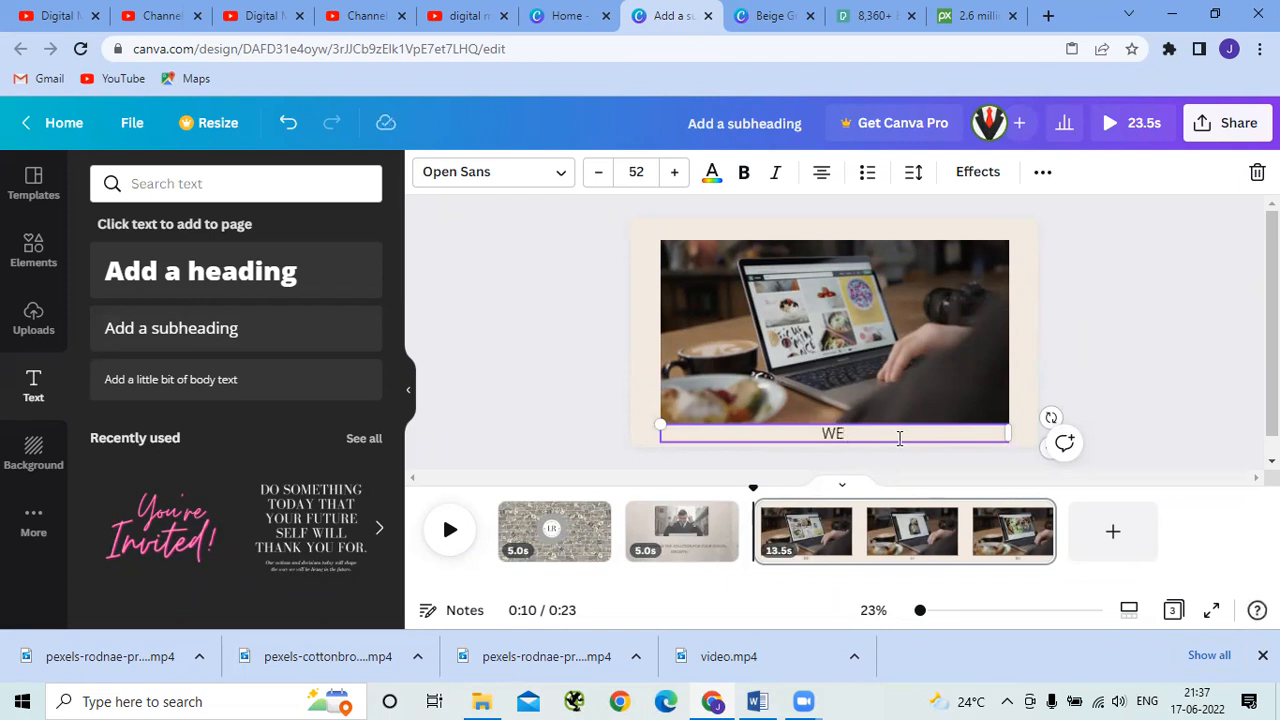
{"action": "type", "text": "VE YOU THE"}
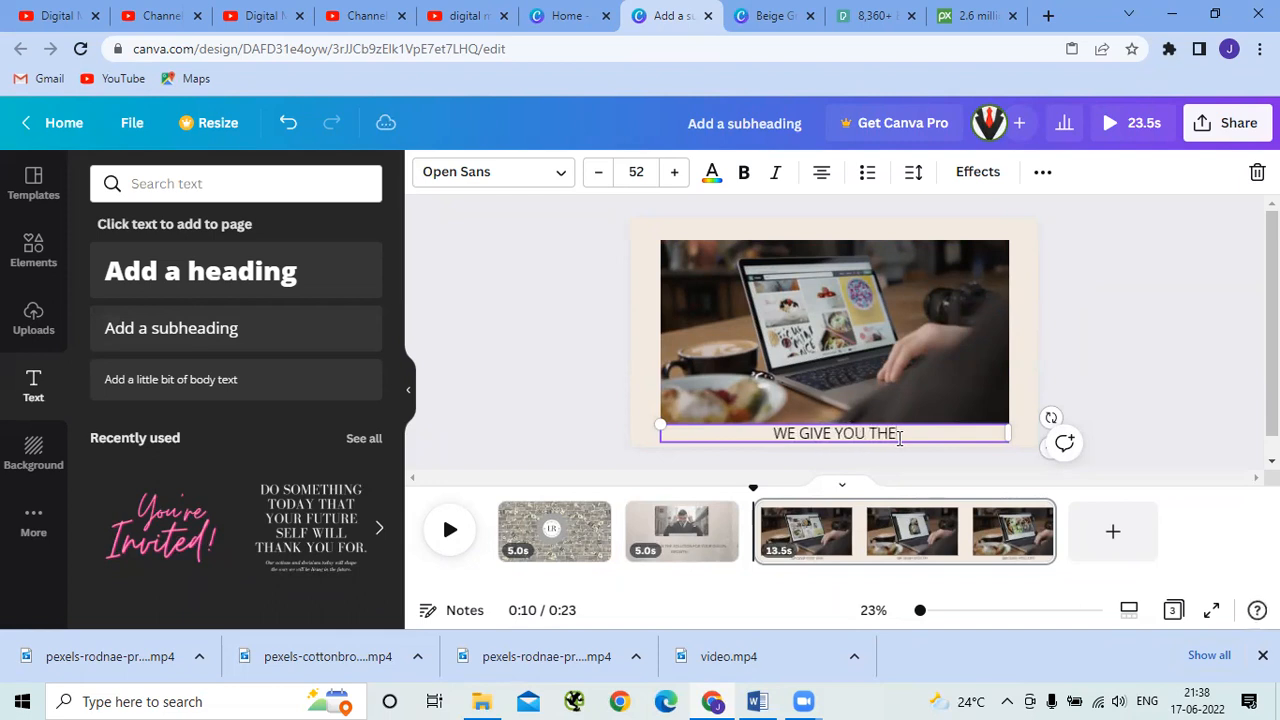
{"action": "type", "text": " SOLUTIONS"}
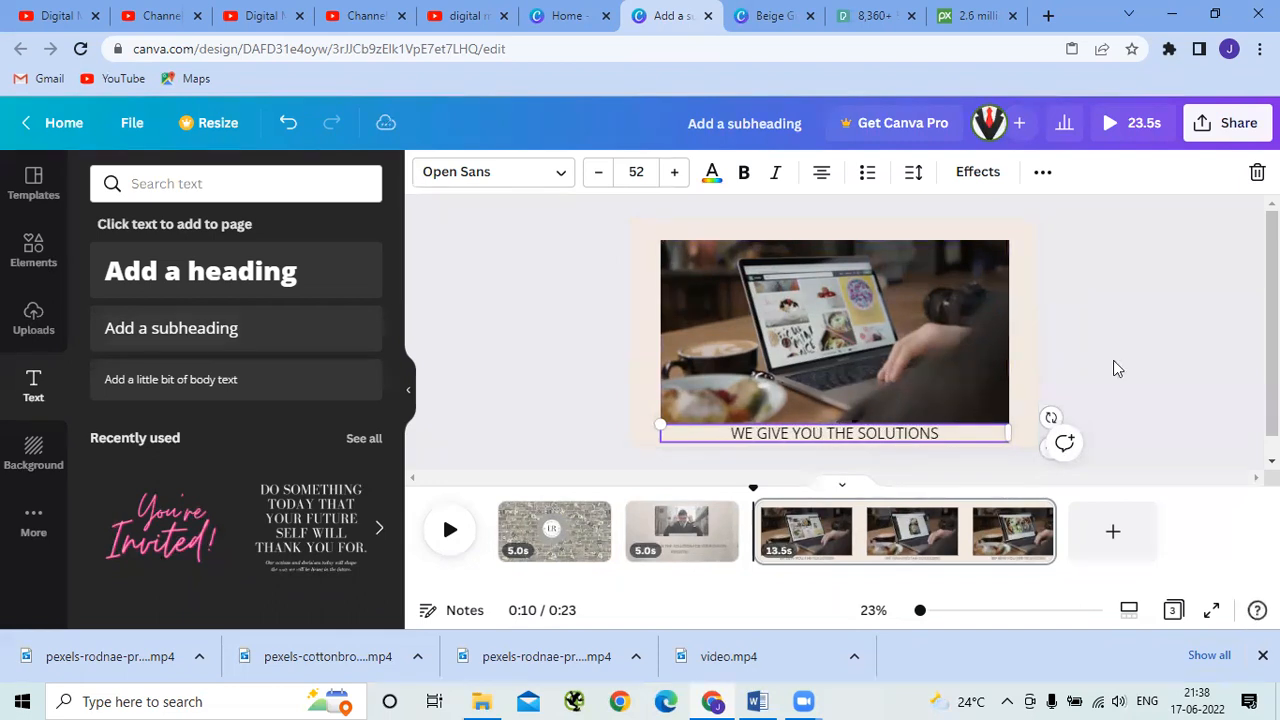
{"action": "left_click", "coordinate": [1155, 436]}
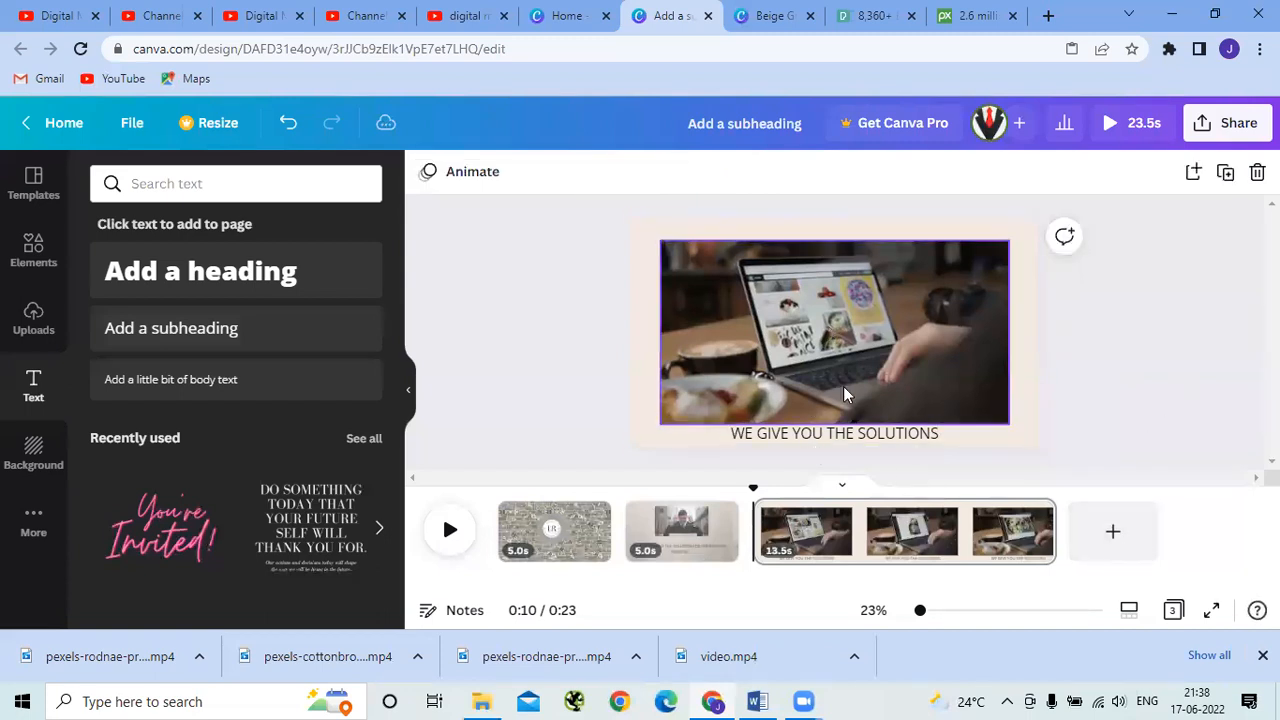
{"action": "left_click", "coordinate": [850, 354]}
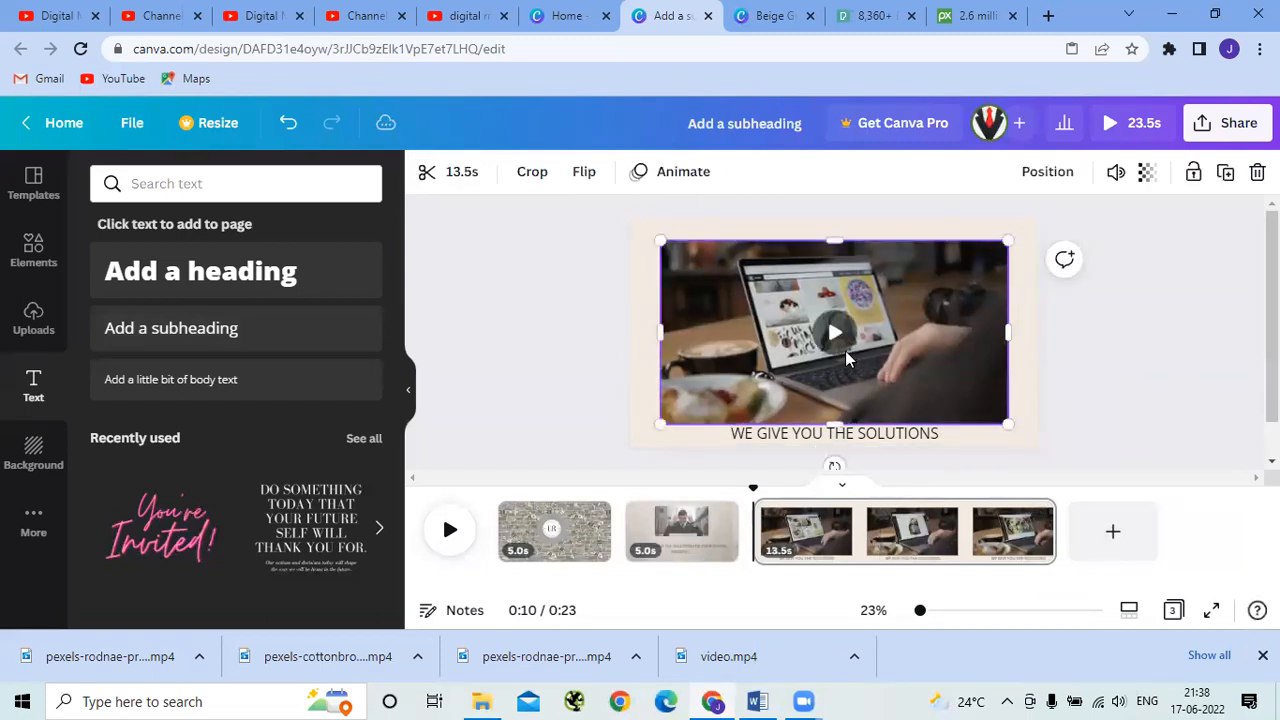
{"action": "left_click", "coordinate": [829, 342]}
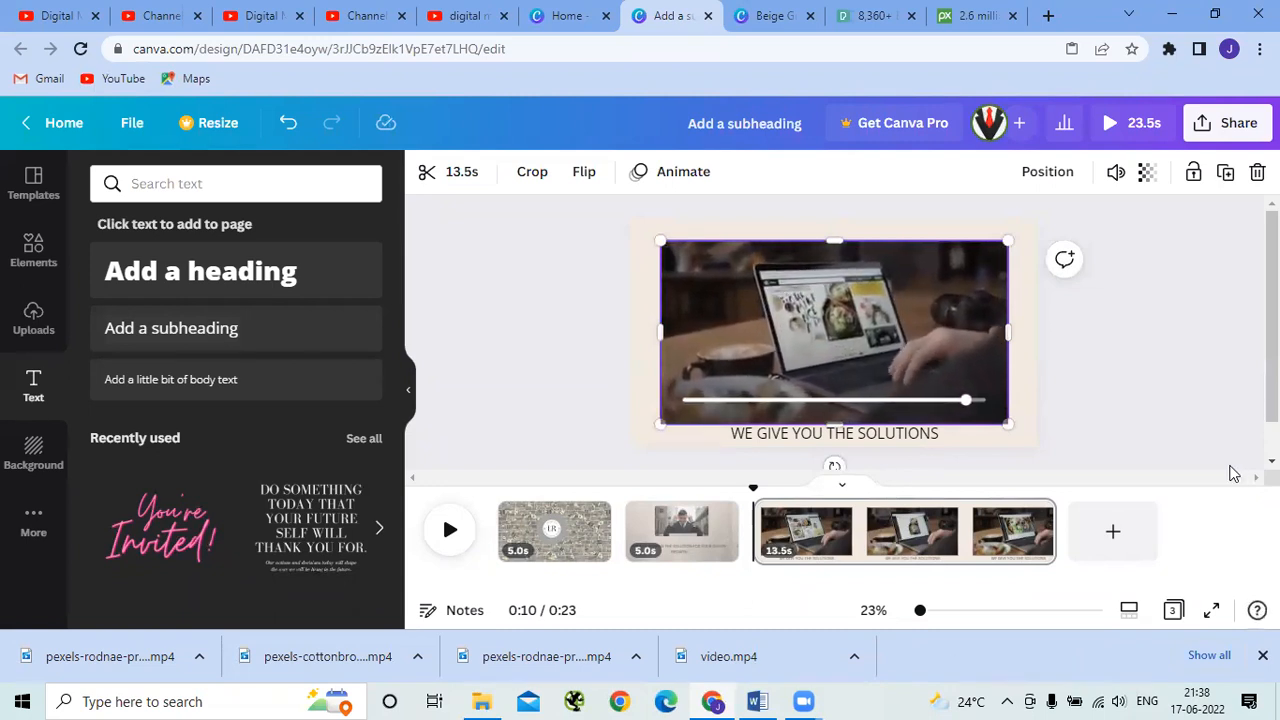
Step: Add a fourth page holding the 7.4s meeting clip
{"action": "left_click", "coordinate": [1114, 536]}
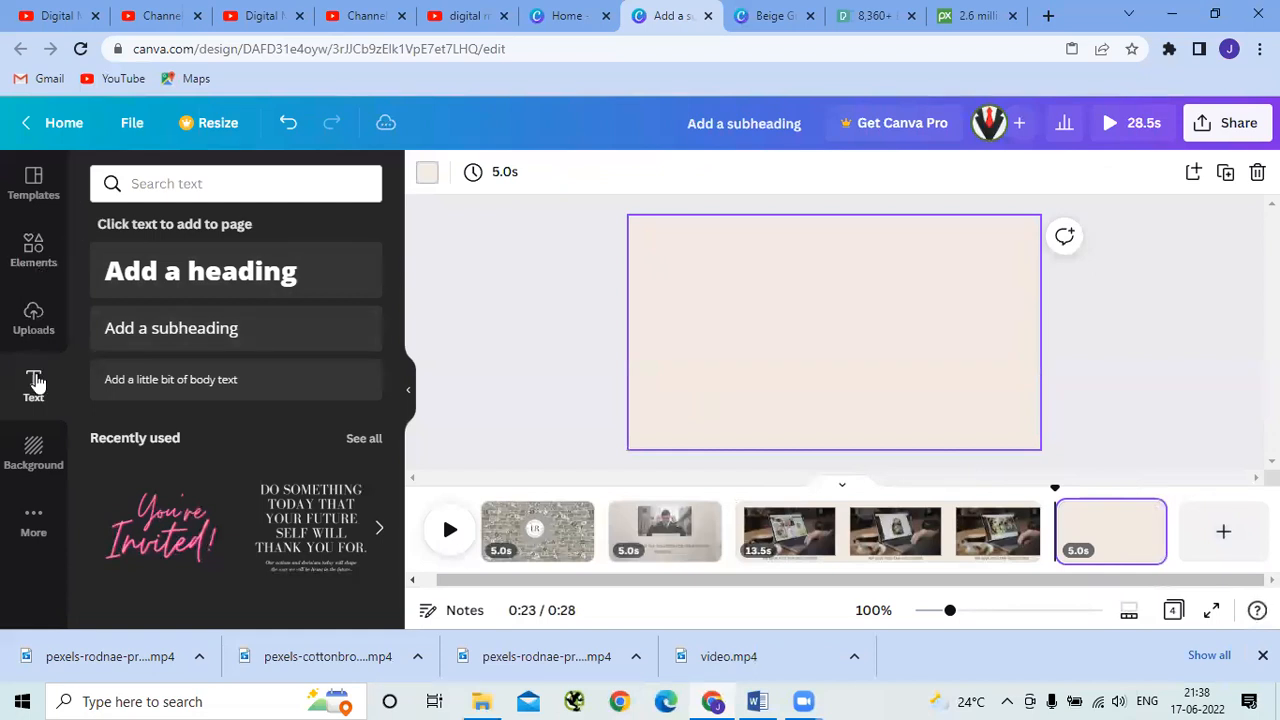
{"action": "left_click", "coordinate": [40, 318]}
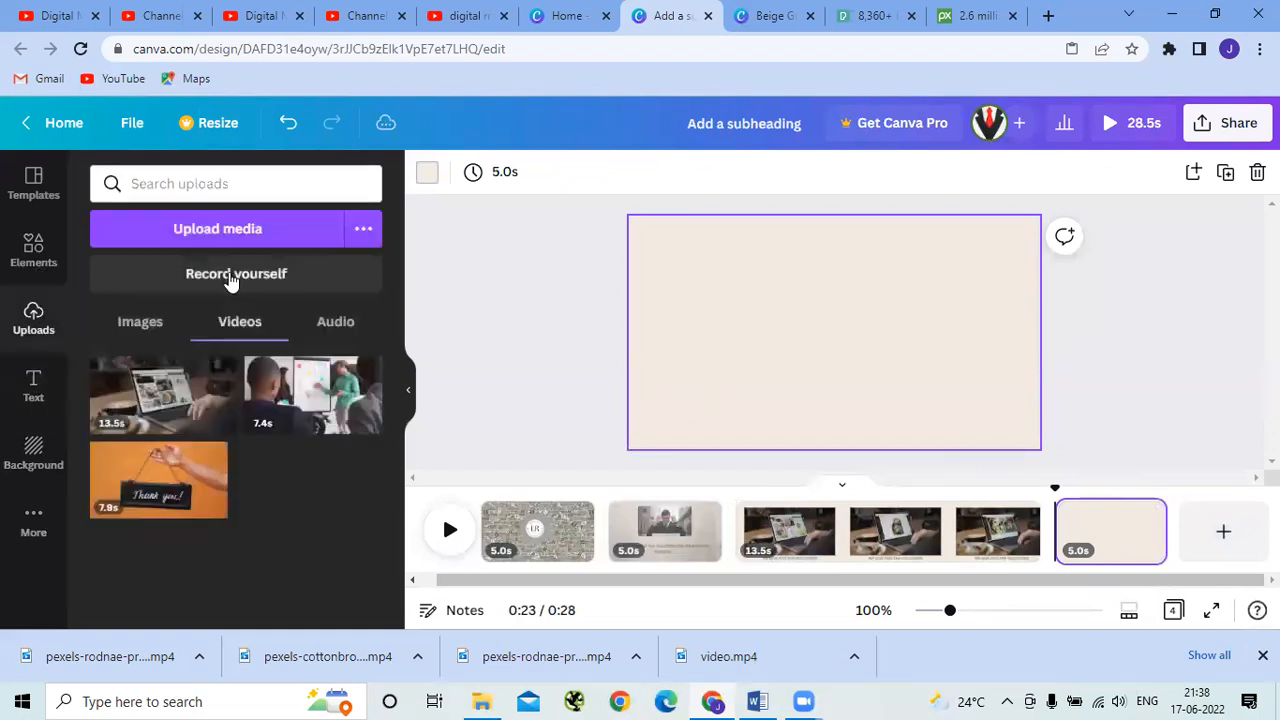
{"action": "left_click", "coordinate": [325, 400]}
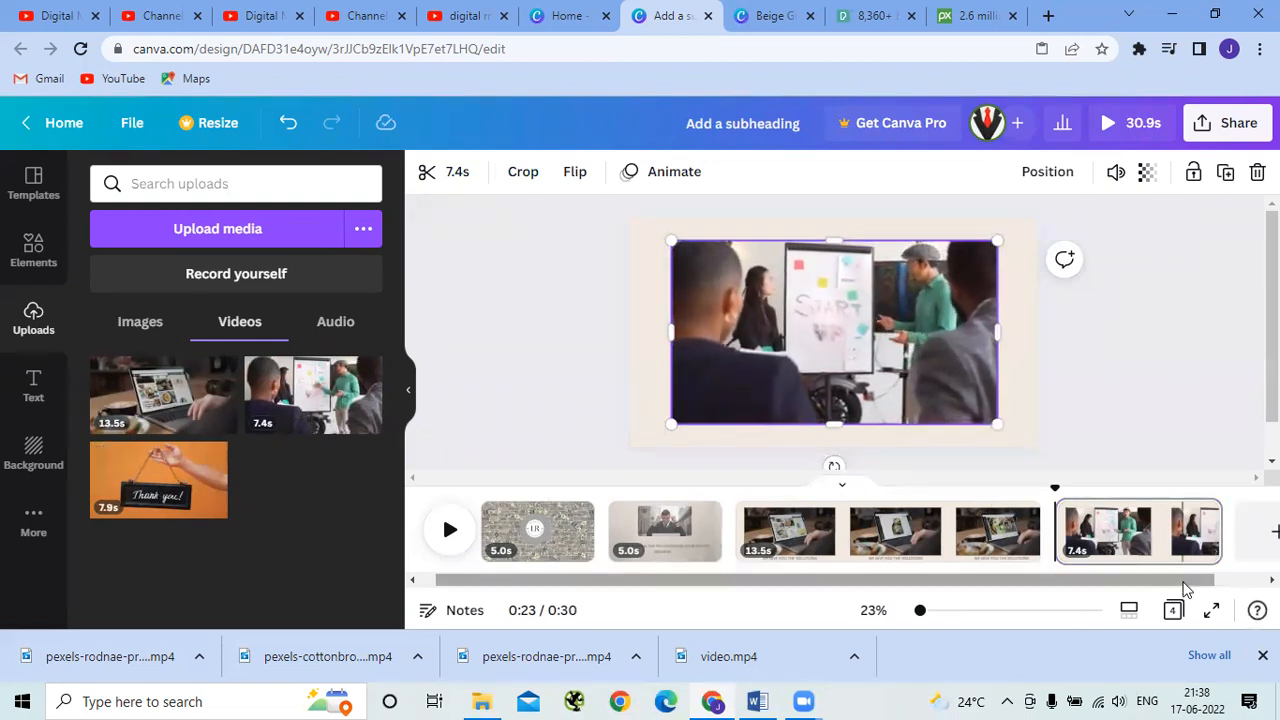
Step: Add a fifth page holding the 7.9s Thank you clip
{"action": "scroll", "coordinate": [1233, 588], "scroll_direction": "right", "scroll_amount": 1}
{"action": "left_click", "coordinate": [1226, 532]}
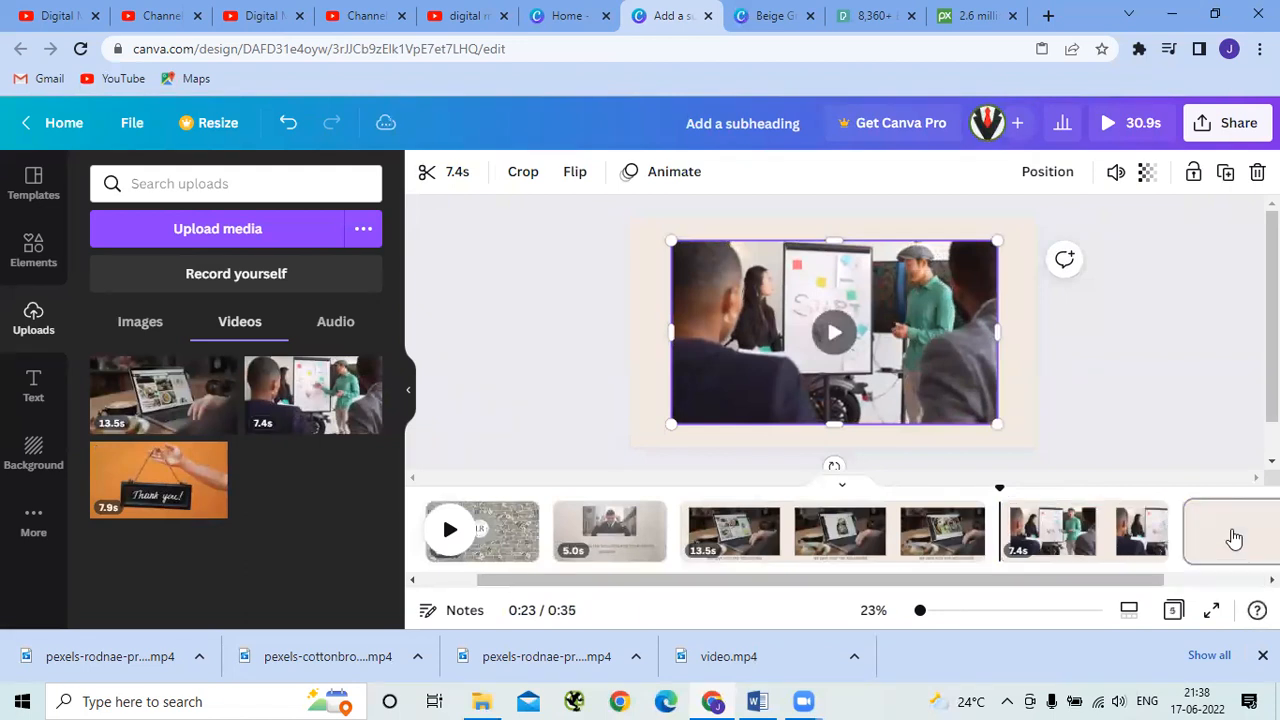
{"action": "left_click", "coordinate": [160, 490]}
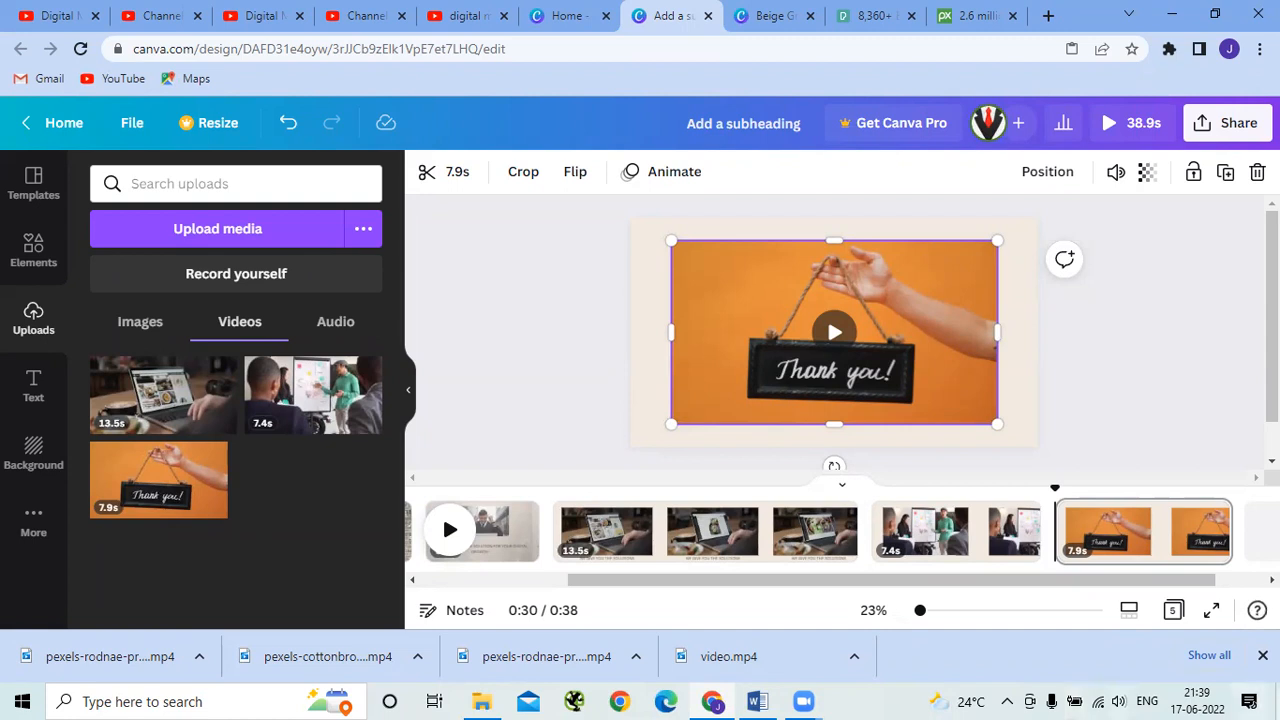
{"action": "left_click_drag", "start_coordinate": [912, 585], "coordinate": [587, 559]}
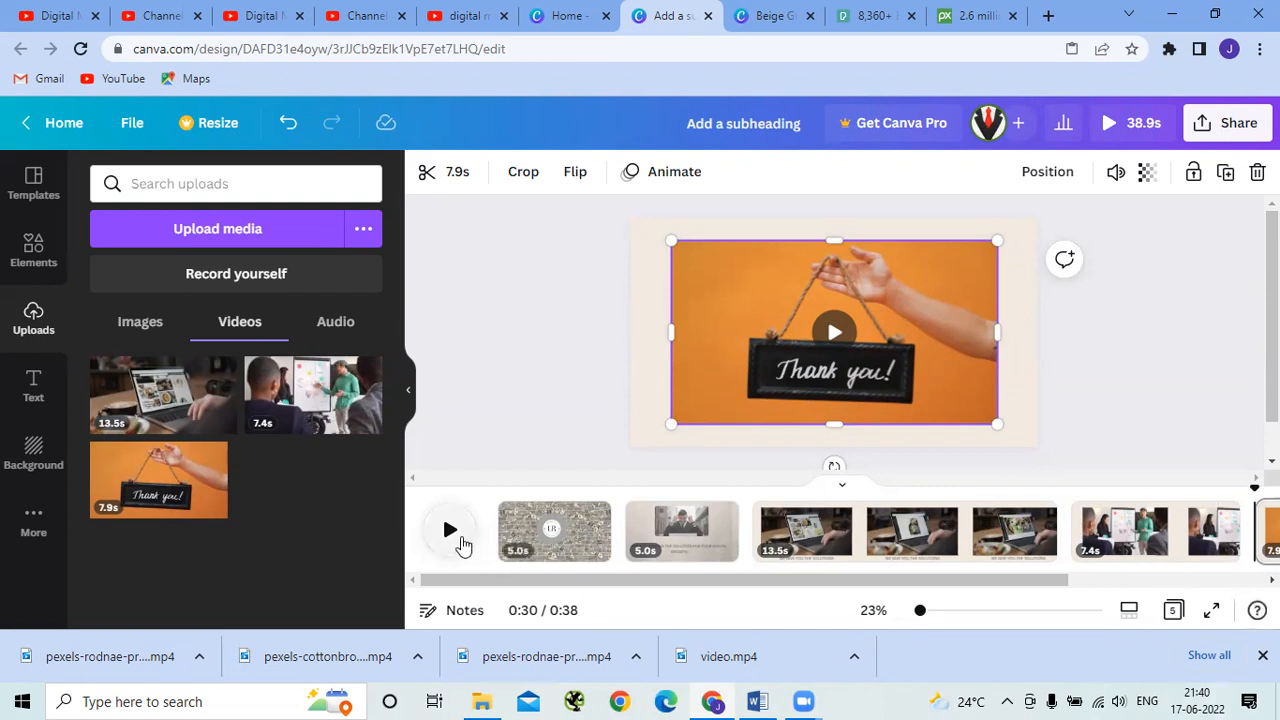
Step: Preview the full 38.9-second video from page 1 to the end
{"action": "left_click", "coordinate": [521, 540]}
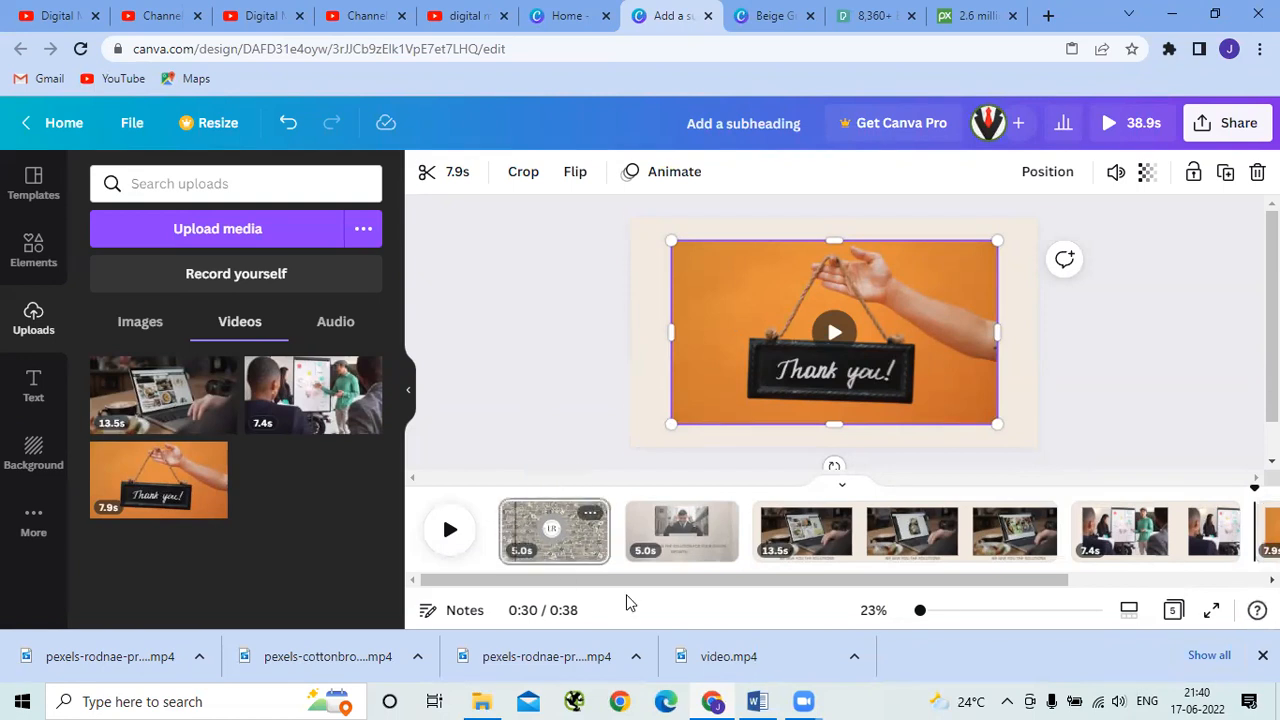
{"action": "left_click", "coordinate": [450, 530]}
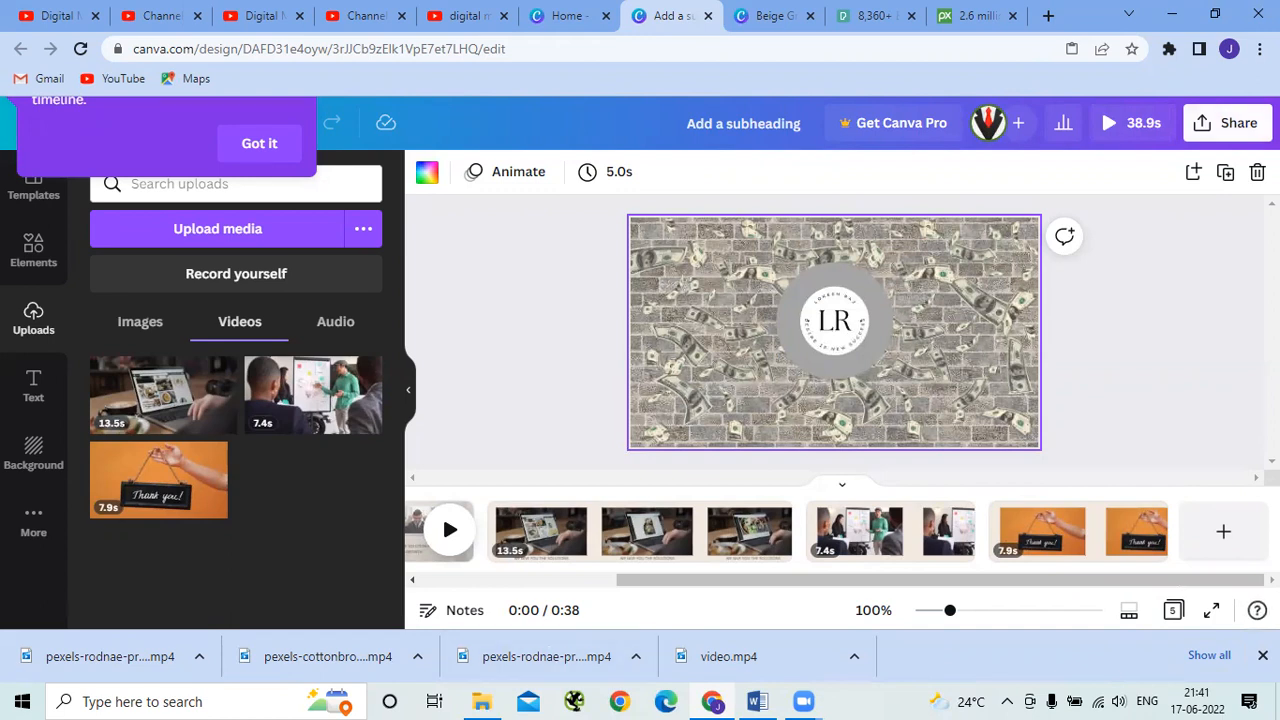
Step: Download all 5 pages as an MP4 video from the Share menu
{"action": "left_click", "coordinate": [1227, 122]}
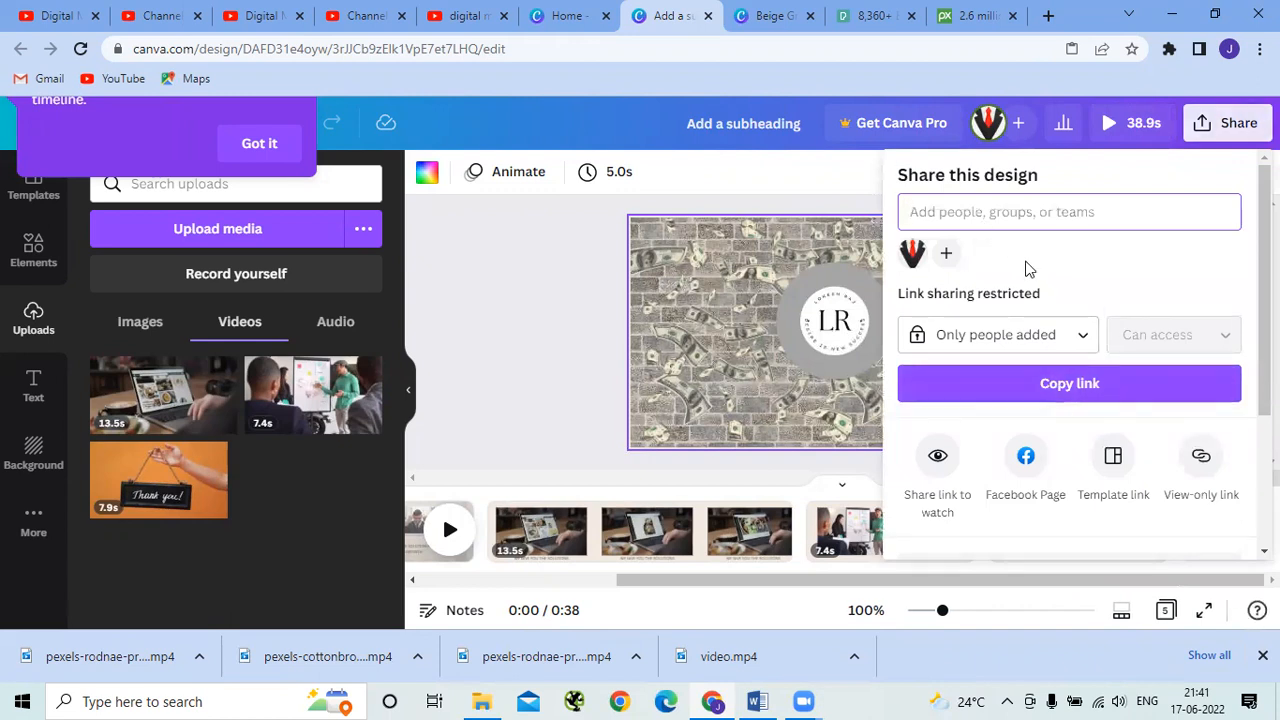
{"action": "scroll", "coordinate": [964, 488], "scroll_direction": "down", "scroll_amount": 2}
{"action": "scroll", "coordinate": [964, 488], "scroll_direction": "down", "scroll_amount": 1}
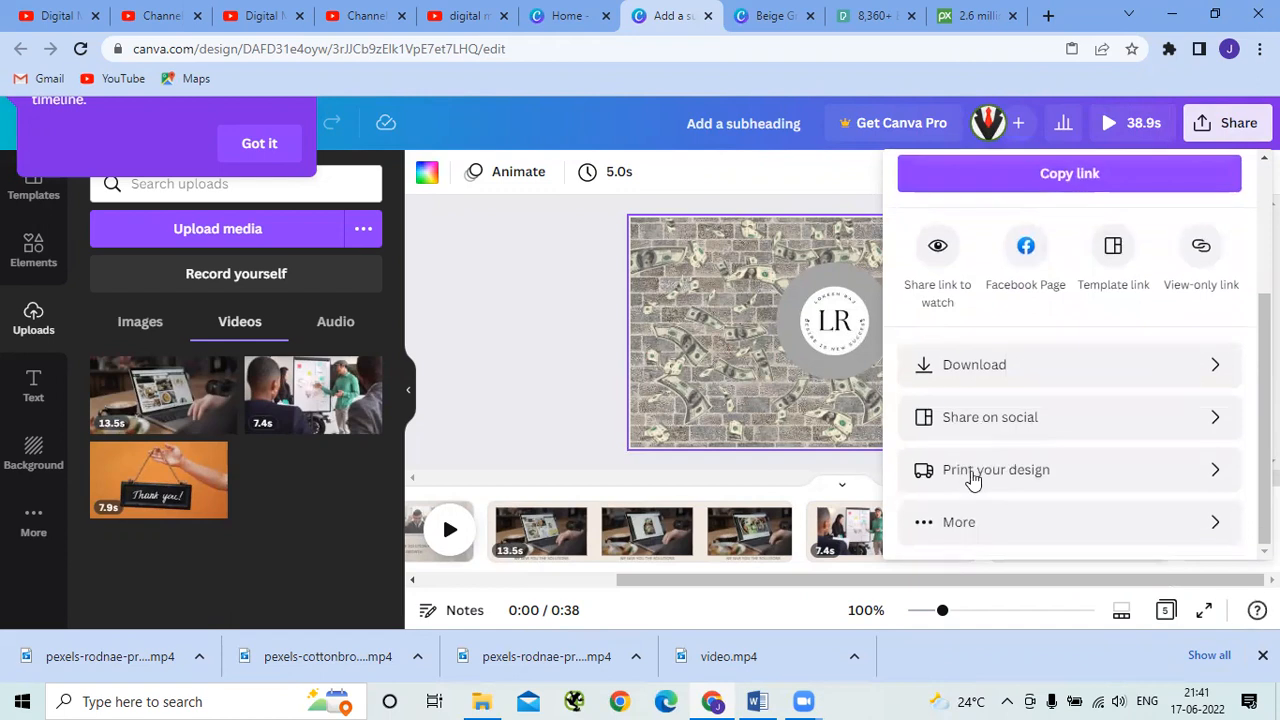
{"action": "left_click", "coordinate": [1006, 366]}
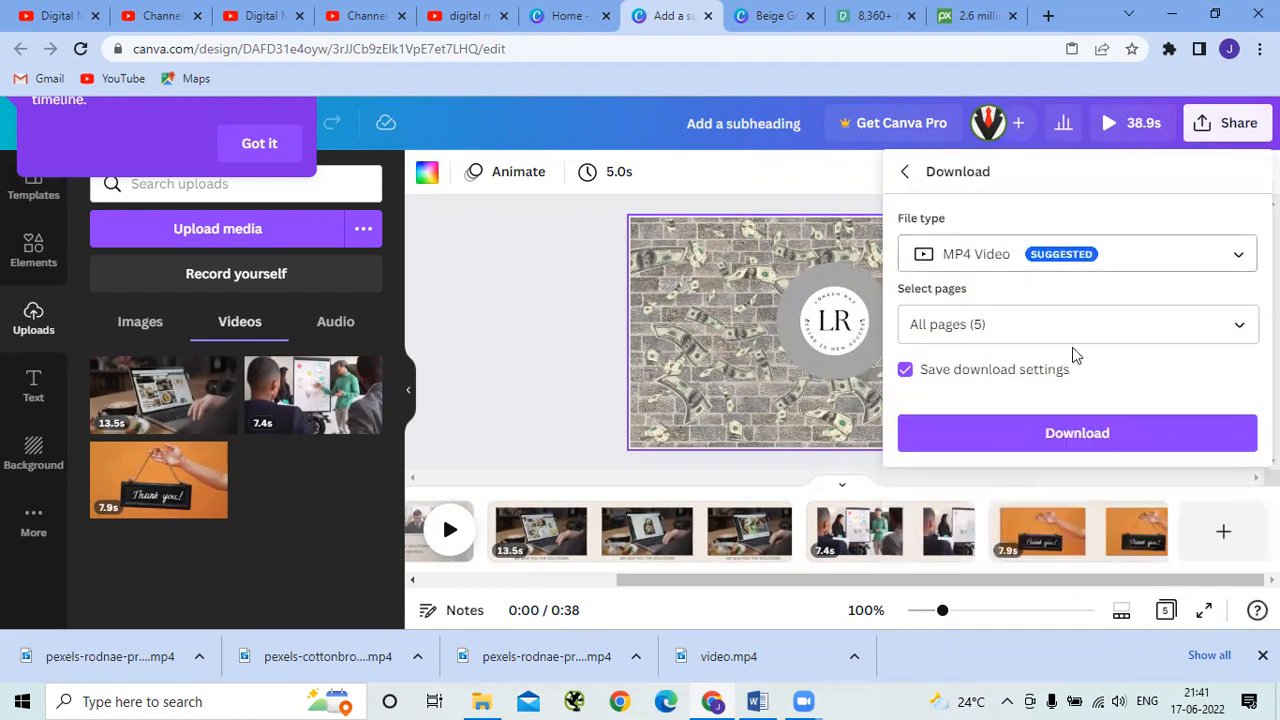
{"action": "left_click", "coordinate": [1066, 436]}
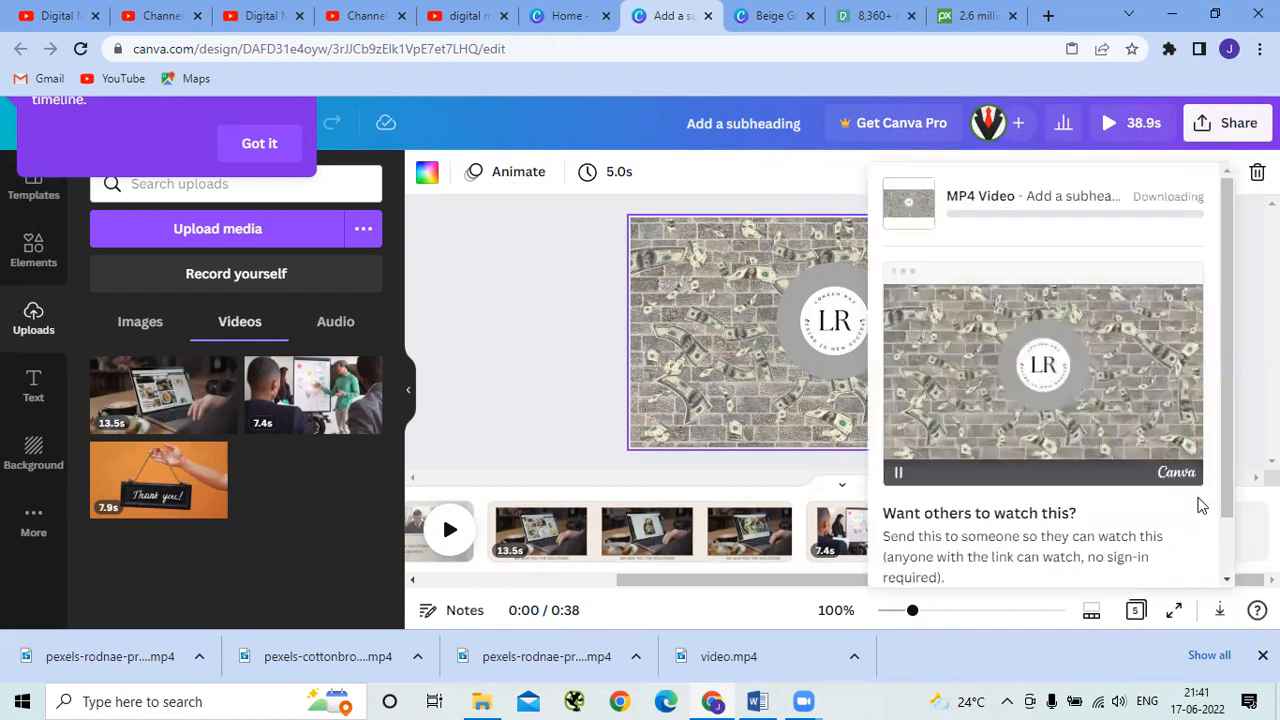
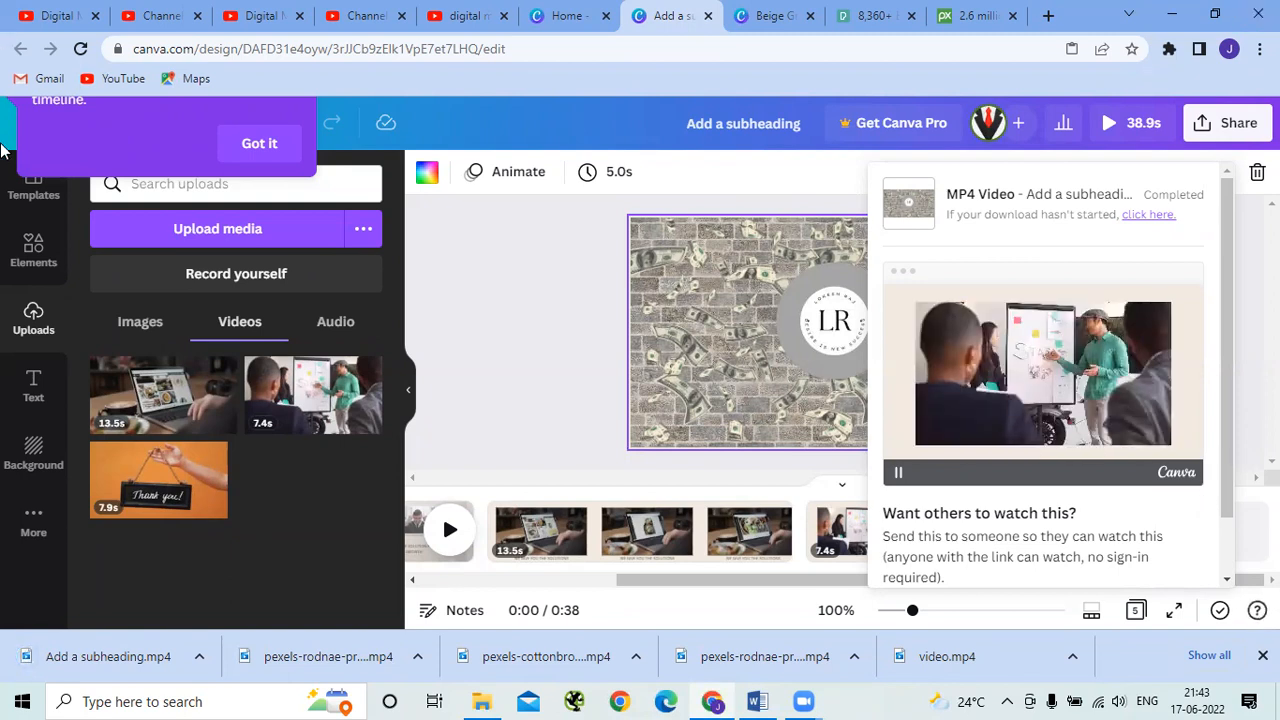
Step: Show the downloaded Add a subheading.mp4 video in its Downloads folder
{"action": "left_click", "coordinate": [201, 659]}
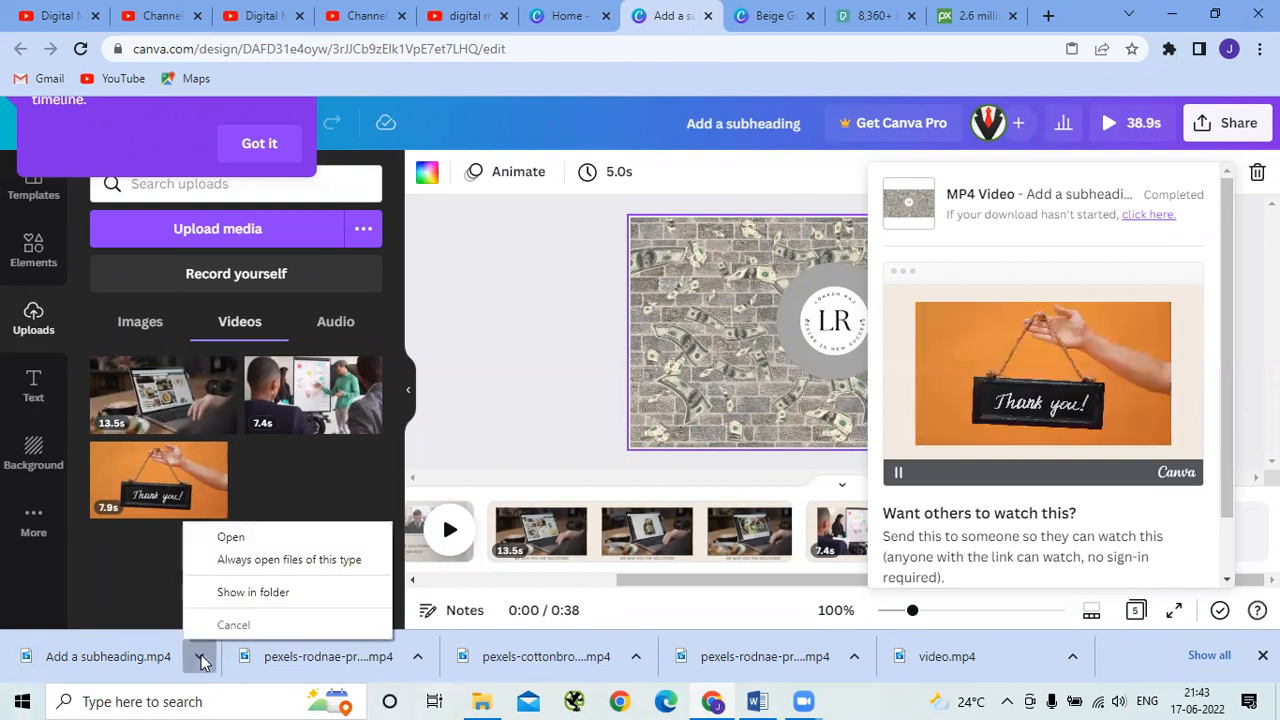
{"action": "left_click", "coordinate": [270, 595]}
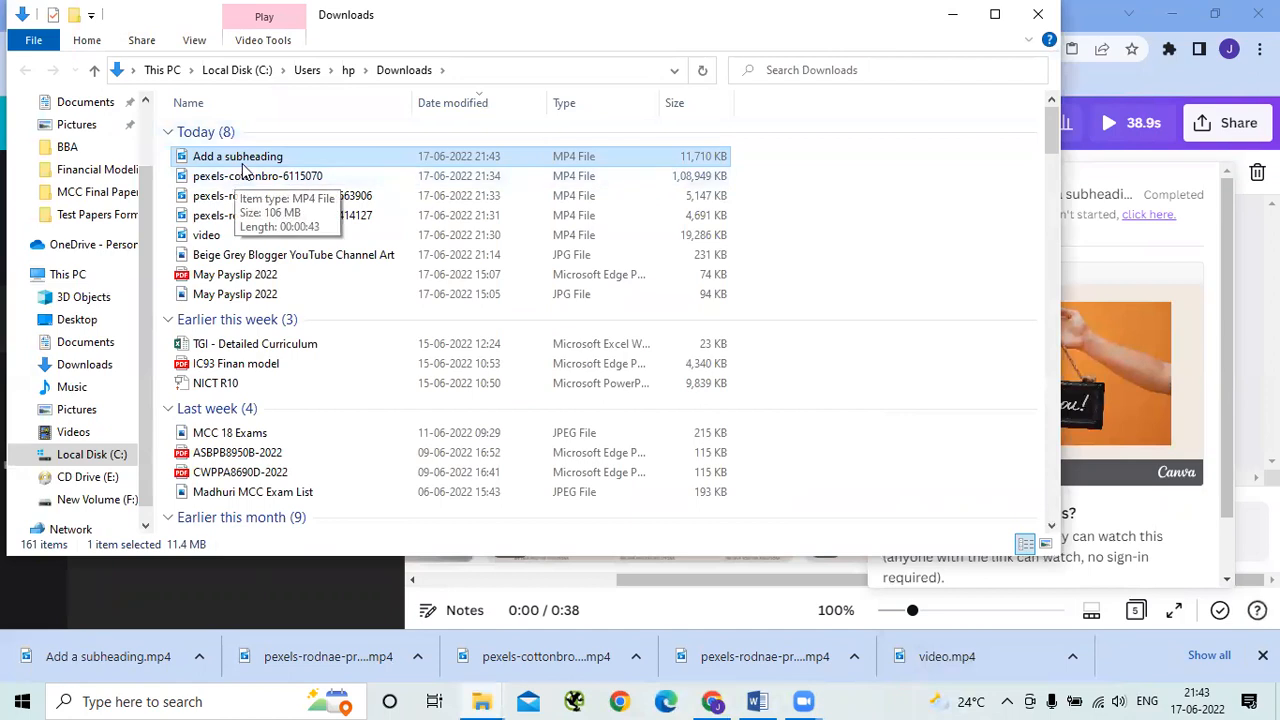
Step: Rename the video file to 'DIGITAL MARKETING TIPS AND TRICKS' and play it
{"action": "left_click", "coordinate": [247, 166]}
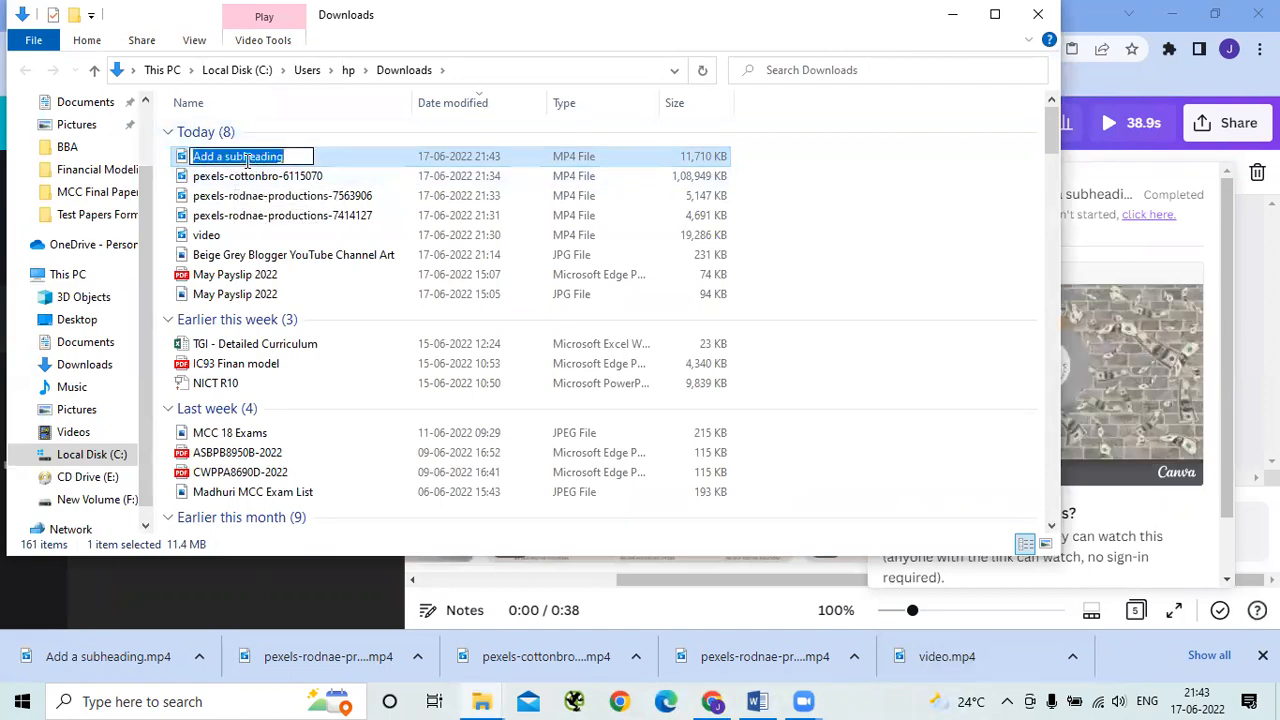
{"action": "key", "text": "BackSpace"}
{"action": "type", "text": "DIGITAL MARKETING TIPS"}
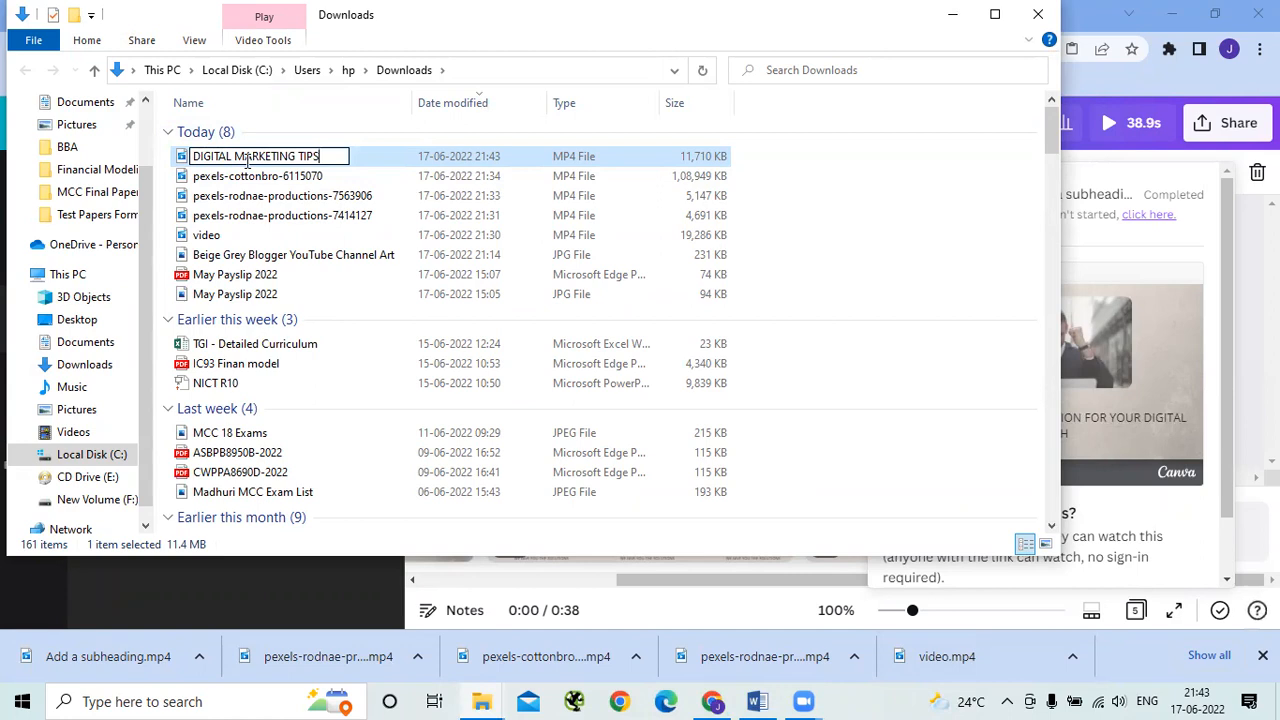
{"action": "type", "text": " AND TRICKS"}
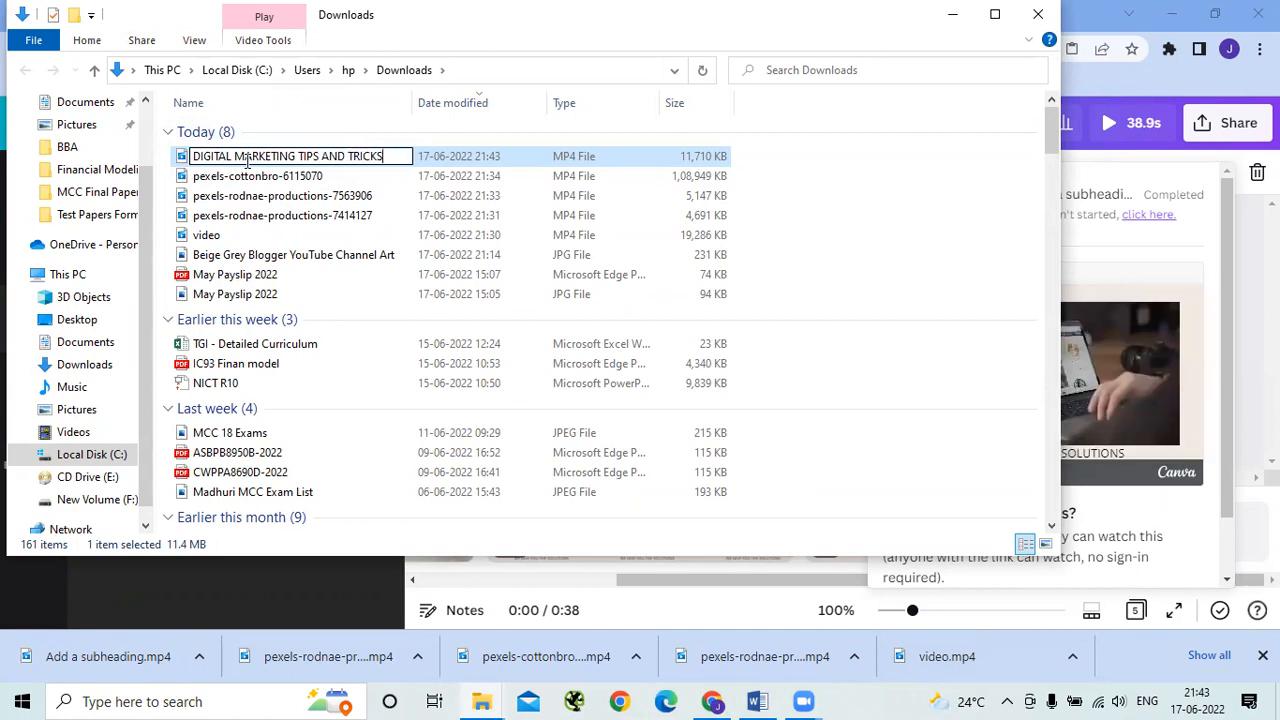
{"action": "key", "text": "Return"}
{"action": "double_click", "coordinate": [246, 162]}
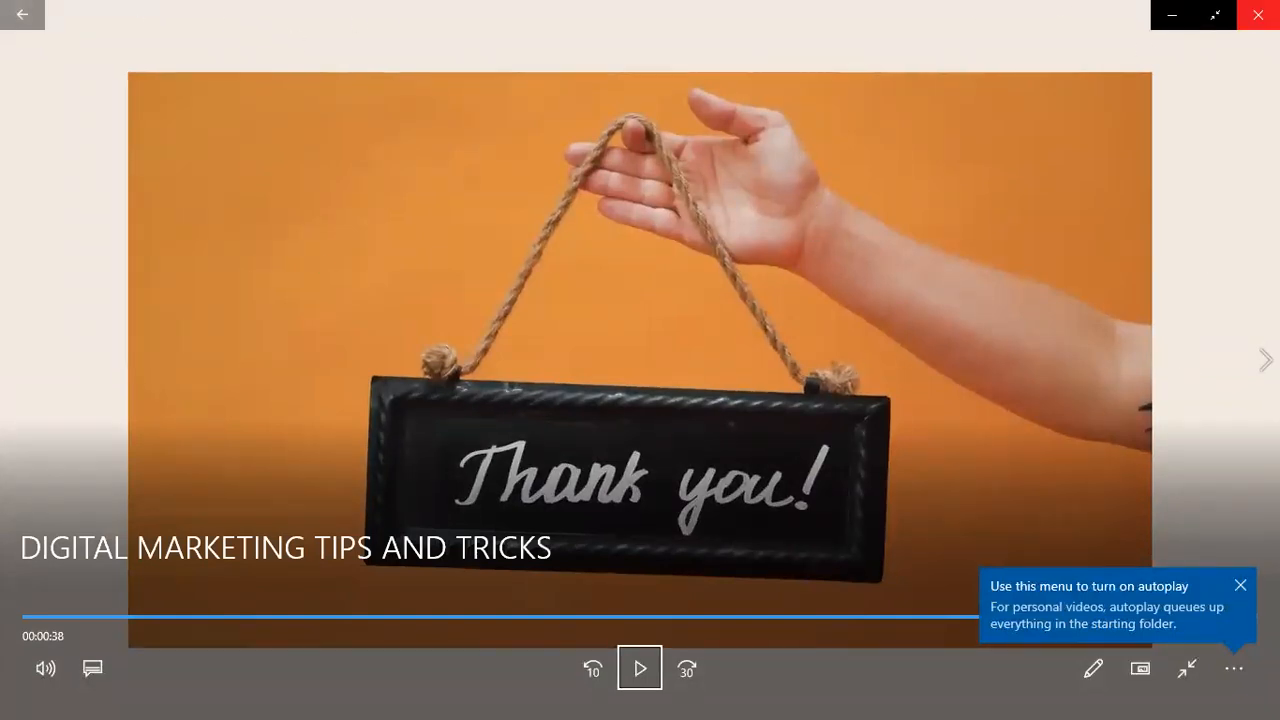
Step: Close Movies & TV after the 38-second video finishes on its Thank you frame
{"action": "left_click", "coordinate": [1258, 15]}
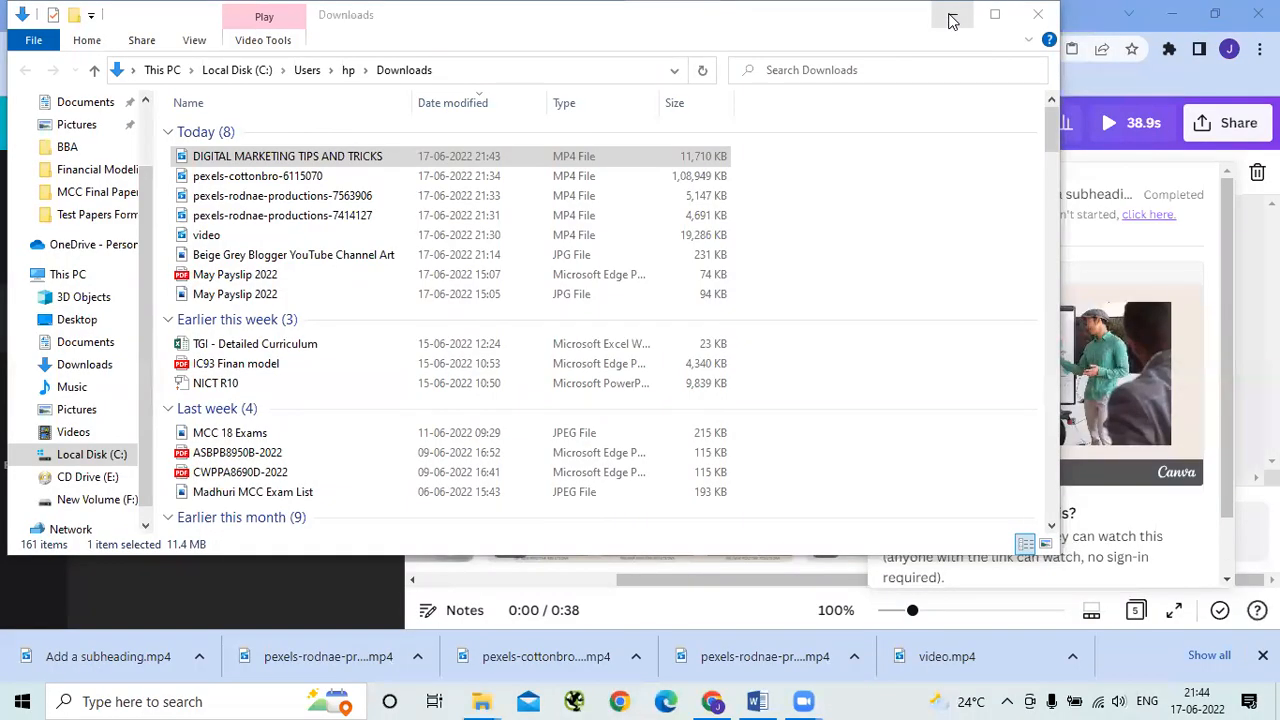
Step: Close the duplicate YouTube search, About and Studio settings tabs, keeping Studio Channel content
{"action": "left_click", "coordinate": [951, 14]}
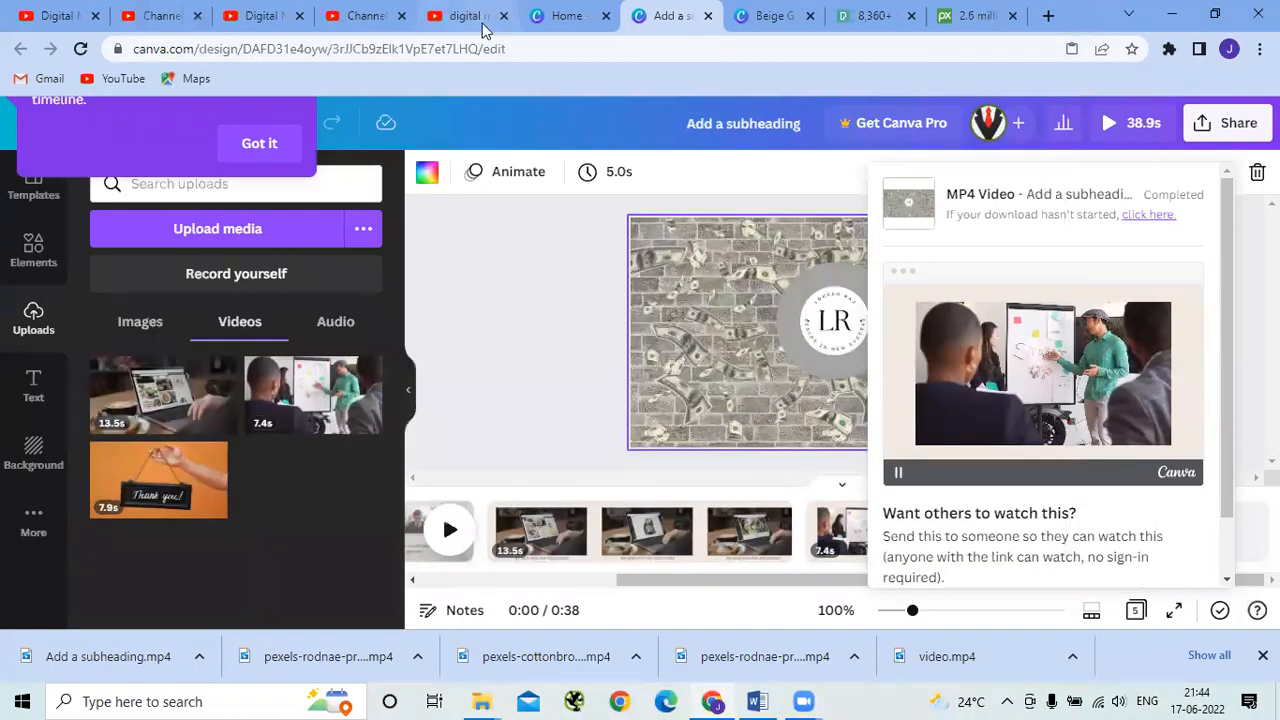
{"action": "left_click", "coordinate": [425, 15]}
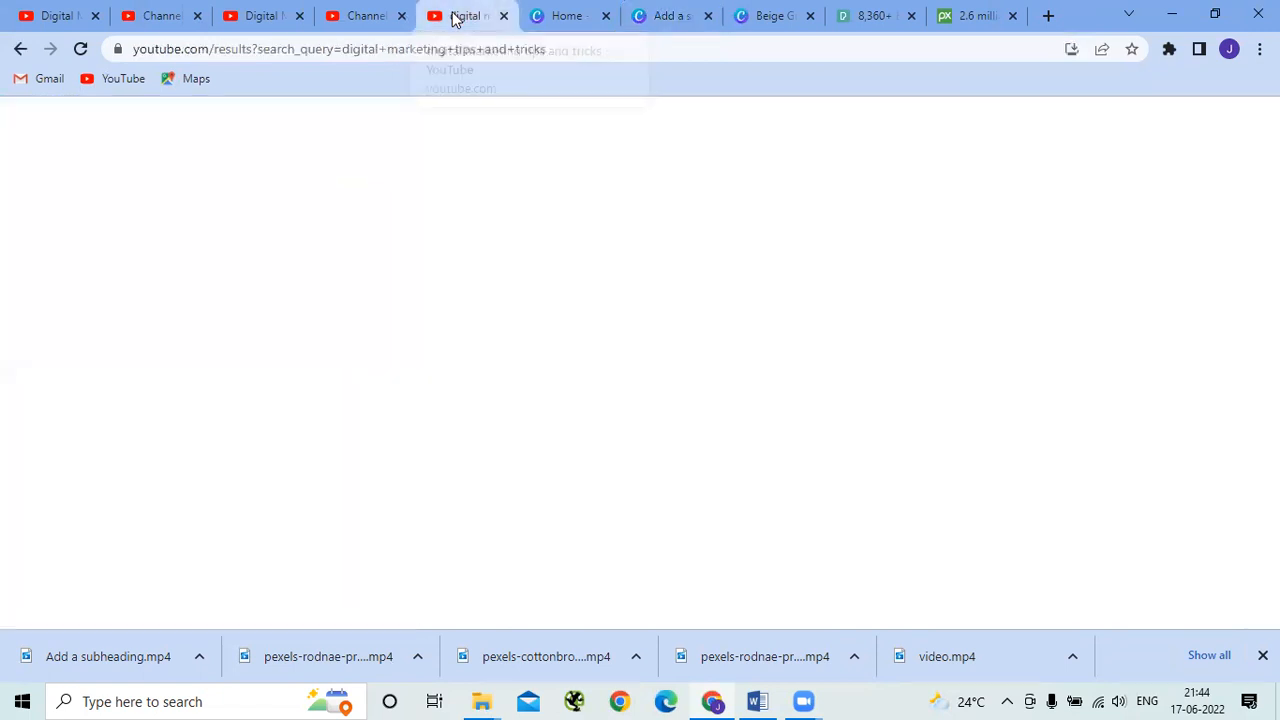
{"action": "left_click", "coordinate": [503, 15]}
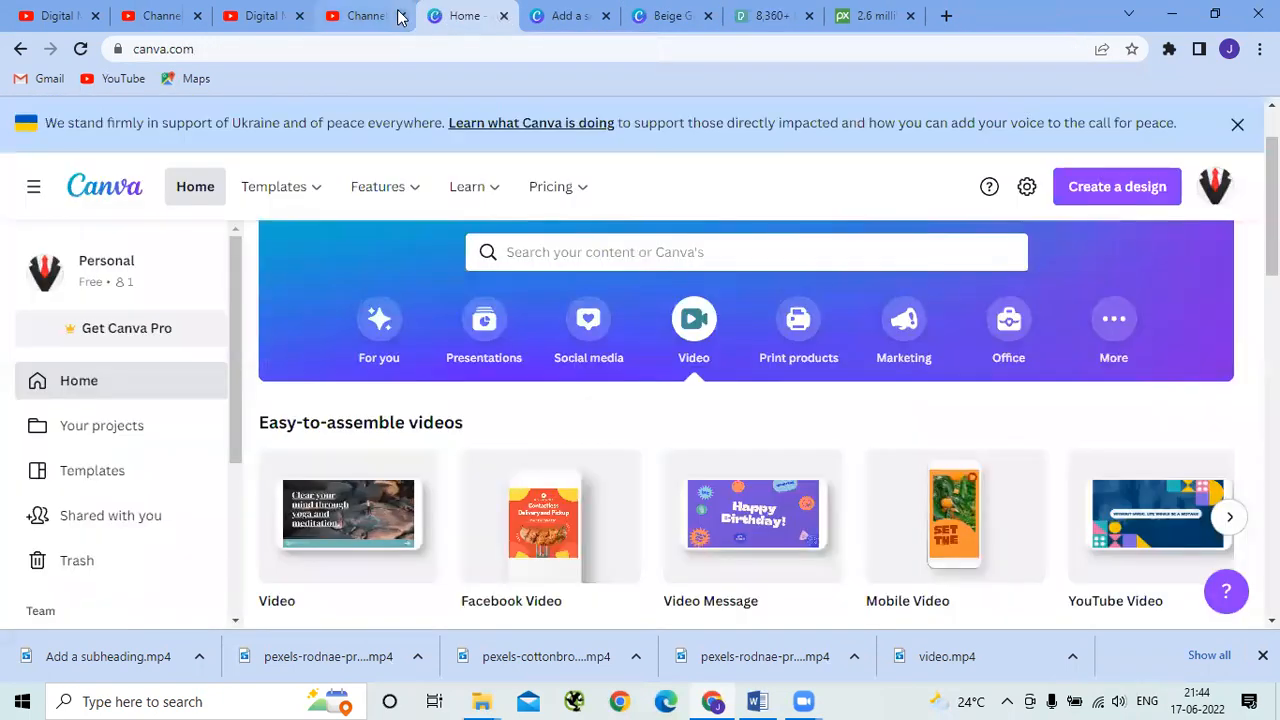
{"action": "left_click", "coordinate": [398, 16]}
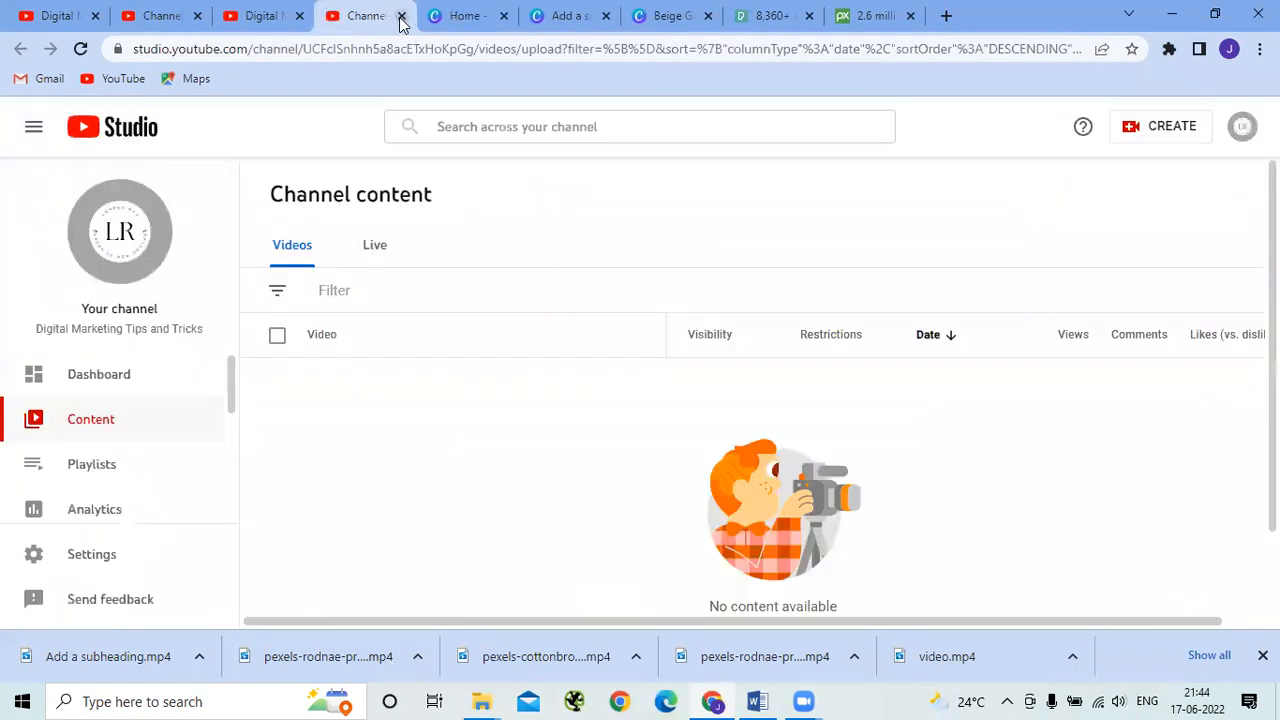
{"action": "left_click", "coordinate": [290, 15]}
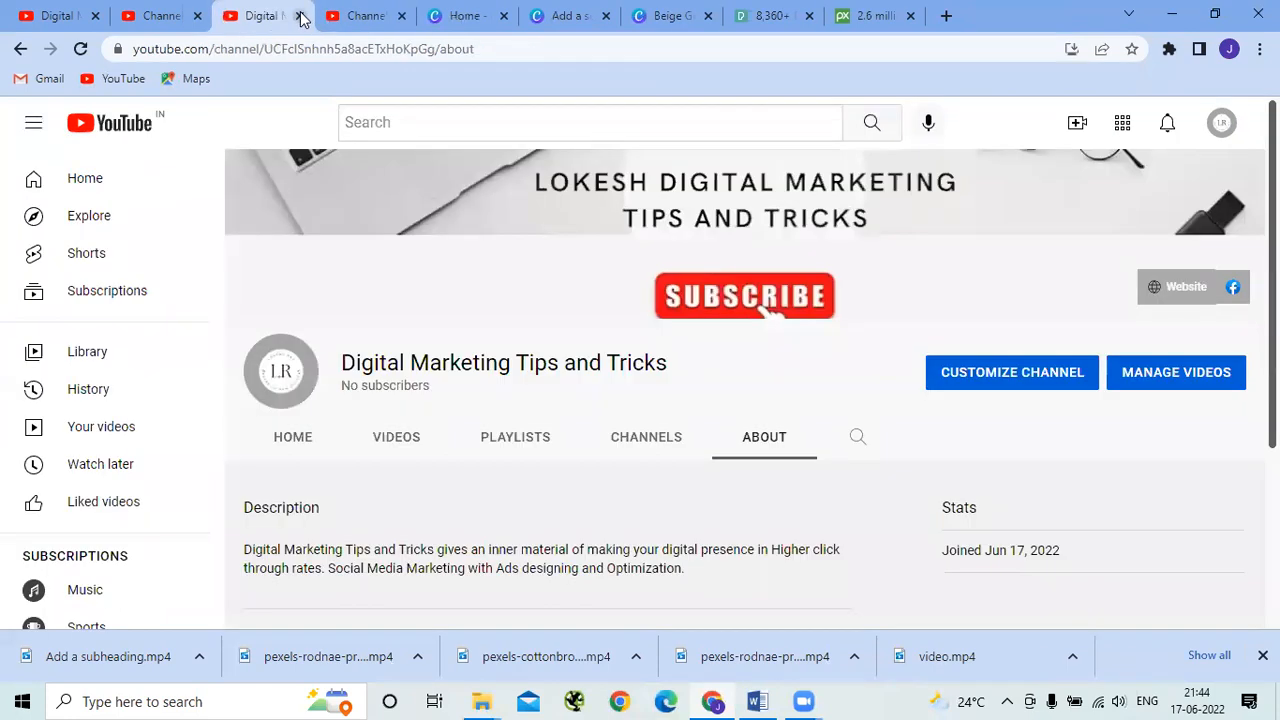
{"action": "left_click", "coordinate": [300, 16]}
{"action": "left_click", "coordinate": [190, 16]}
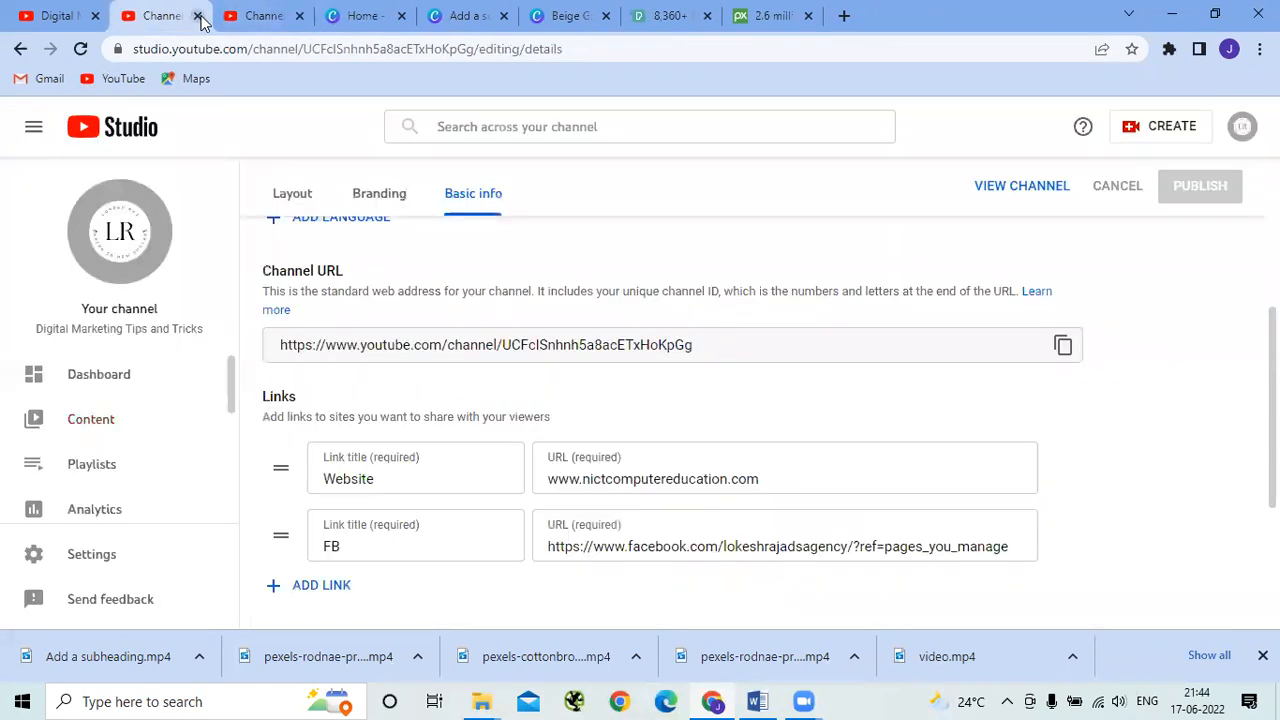
{"action": "left_click", "coordinate": [198, 16]}
{"action": "left_click", "coordinate": [70, 16]}
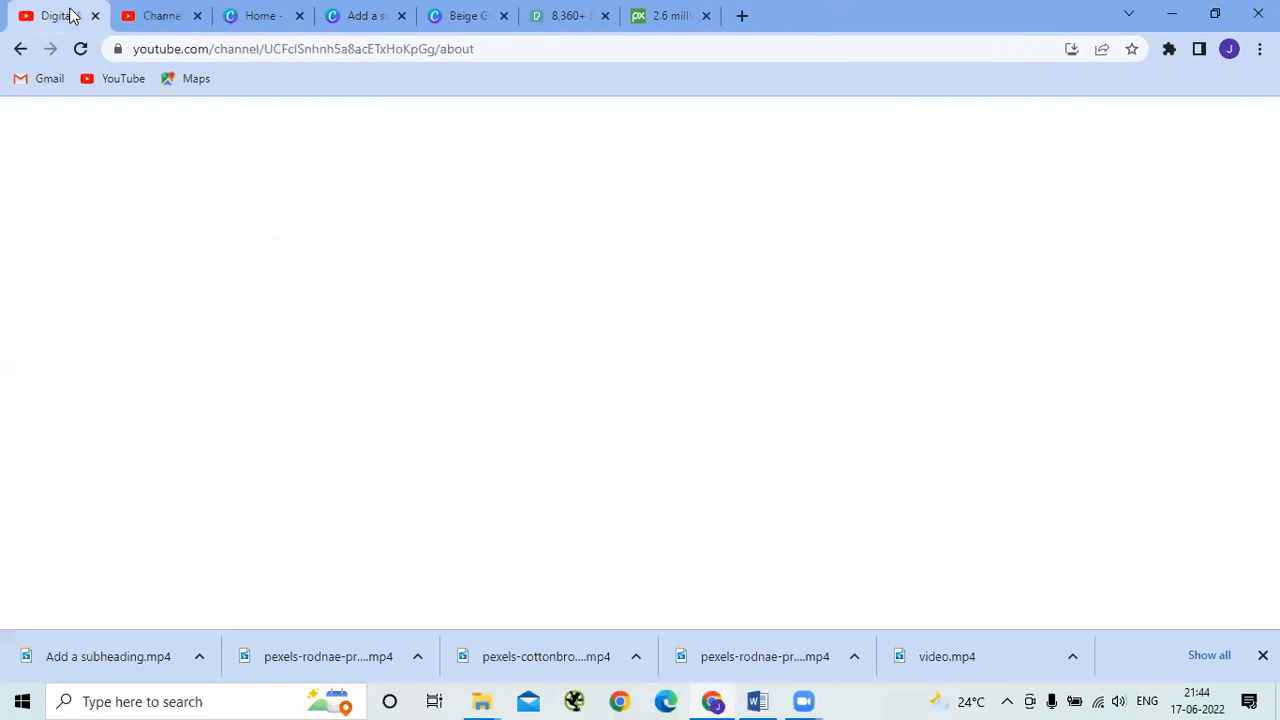
{"action": "left_click", "coordinate": [96, 16]}
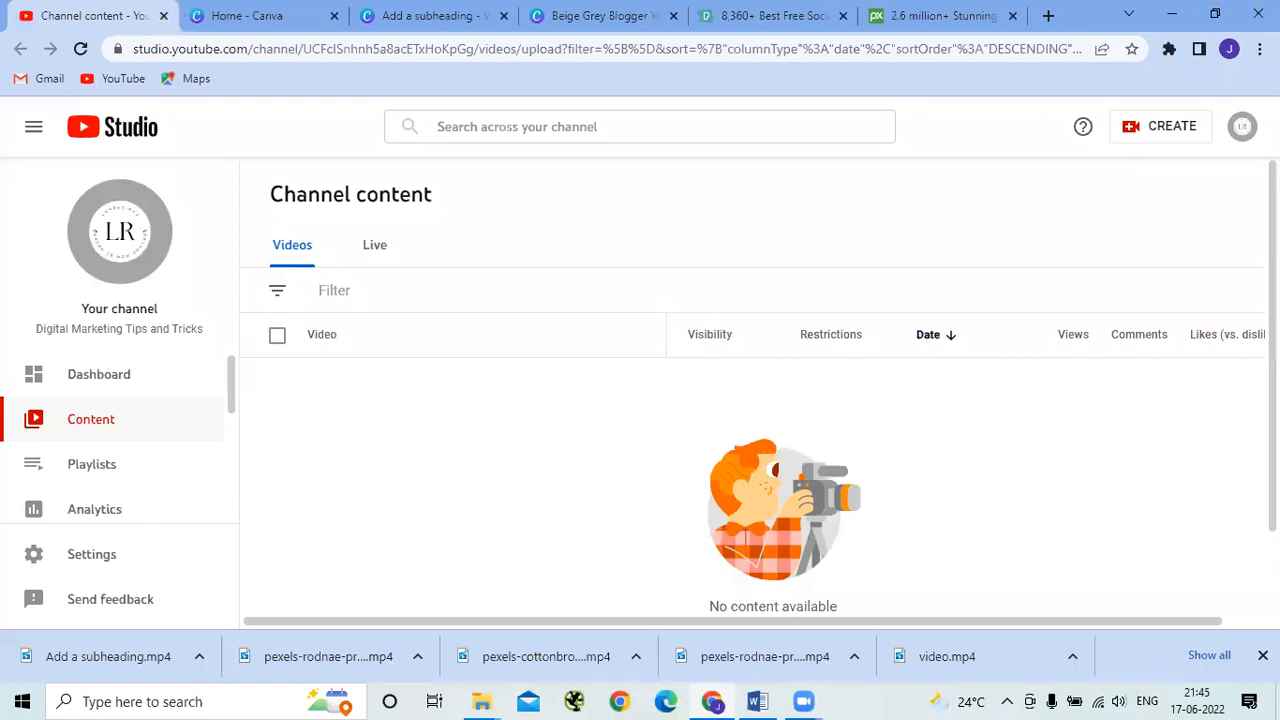
Step: Upload DIGITAL MARKETING TIPS AND TRICKS from Downloads to YouTube Studio
{"action": "left_click", "coordinate": [1160, 126]}
{"action": "left_click", "coordinate": [1146, 165]}
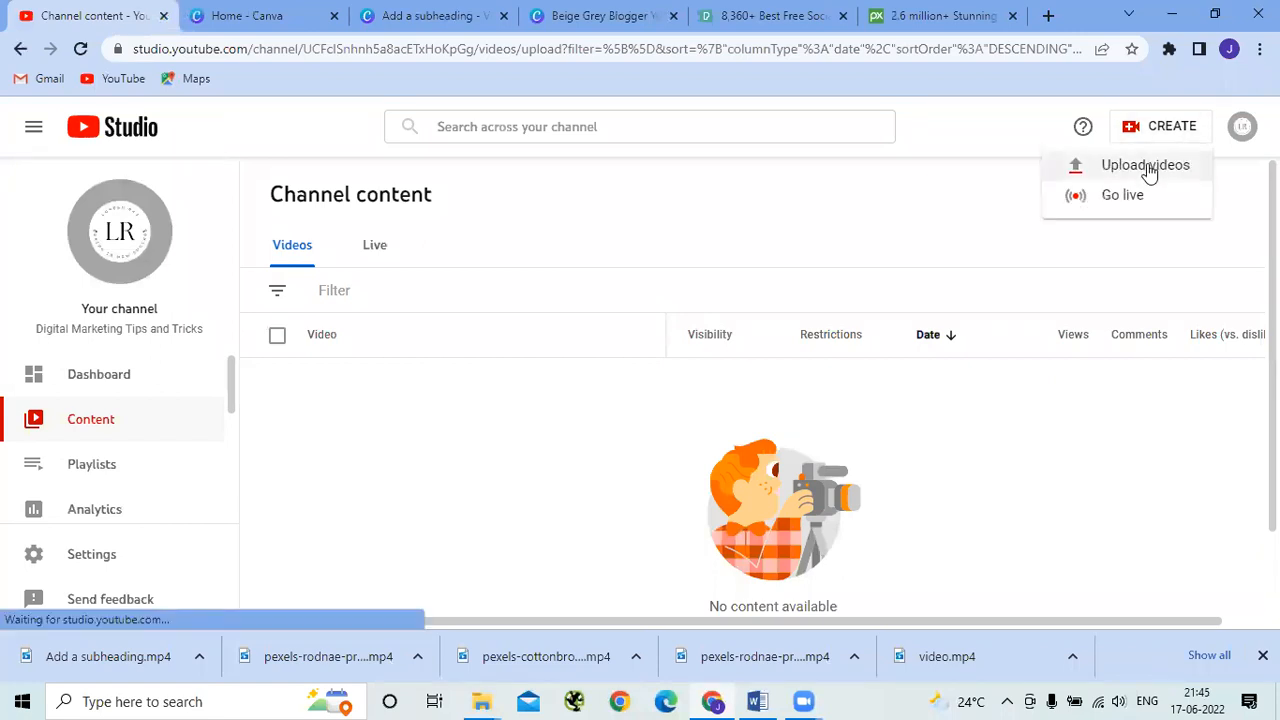
{"action": "left_click", "coordinate": [664, 484]}
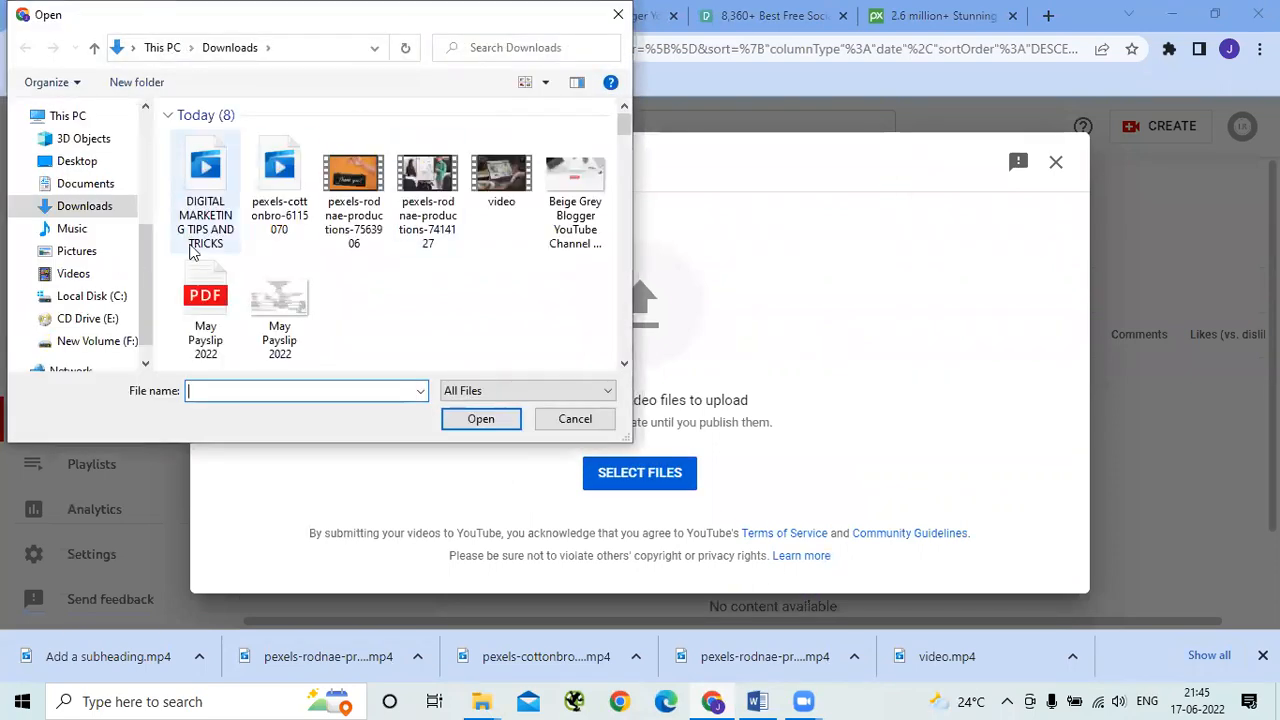
{"action": "left_click", "coordinate": [205, 190]}
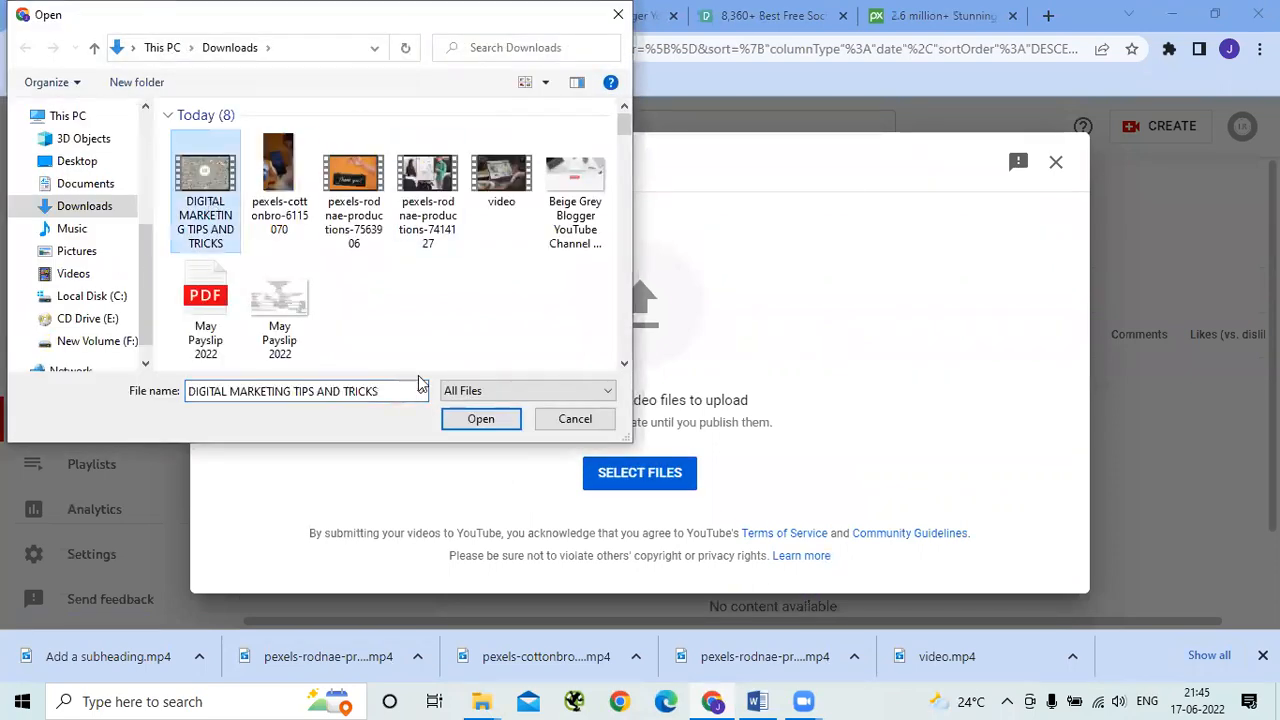
{"action": "left_click", "coordinate": [480, 419]}
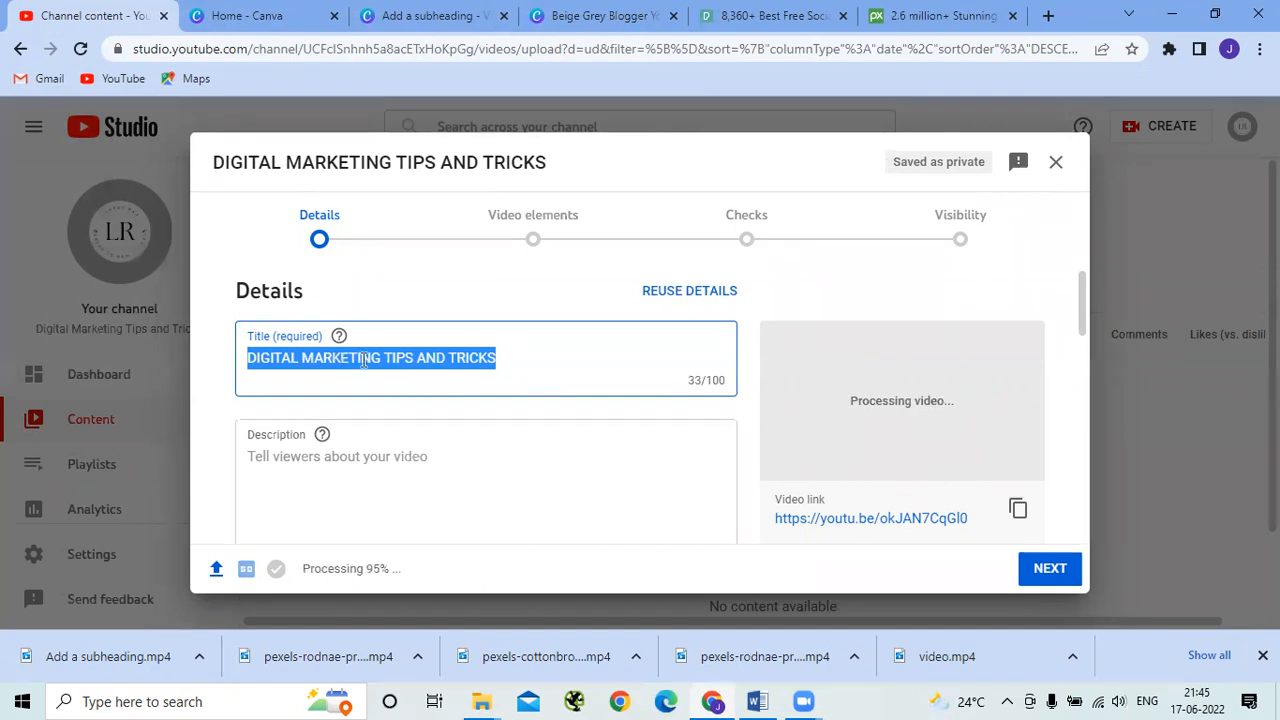
Step: Review the upload's Details page while checks finish, then start a new browser tab
{"action": "scroll", "coordinate": [474, 400], "scroll_direction": "down", "scroll_amount": 1}
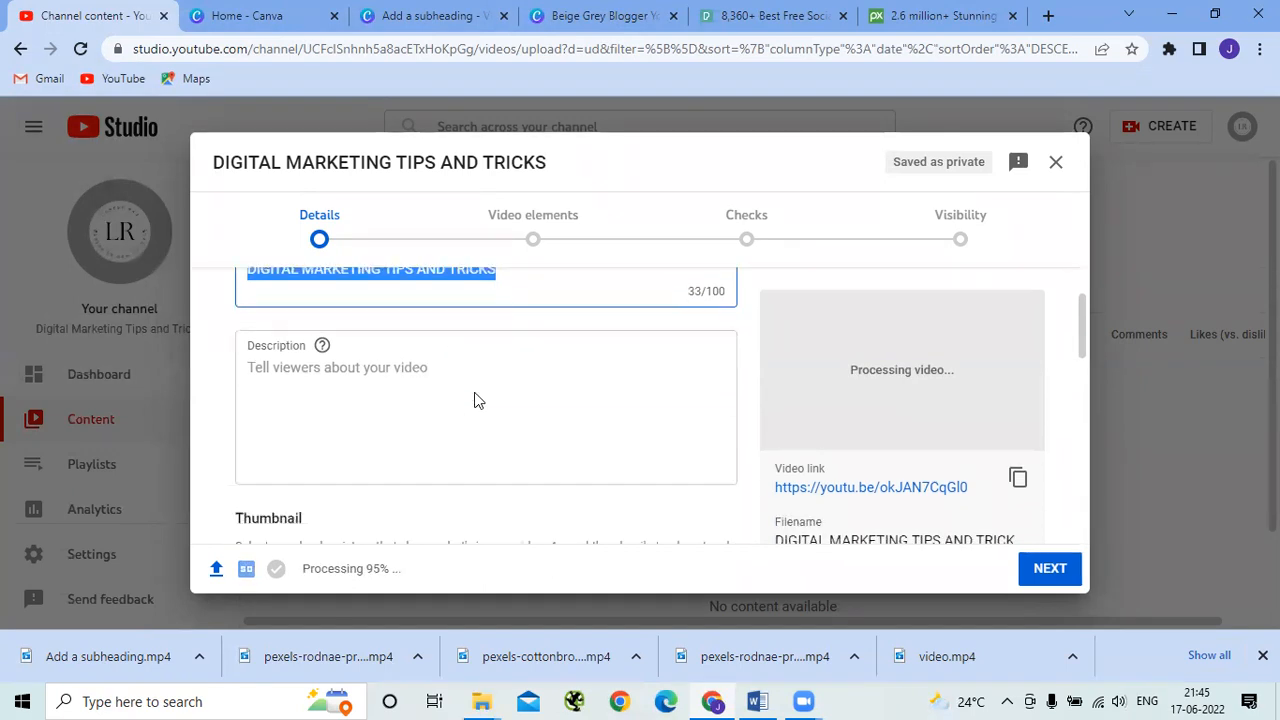
{"action": "scroll", "coordinate": [474, 400], "scroll_direction": "down", "scroll_amount": 1}
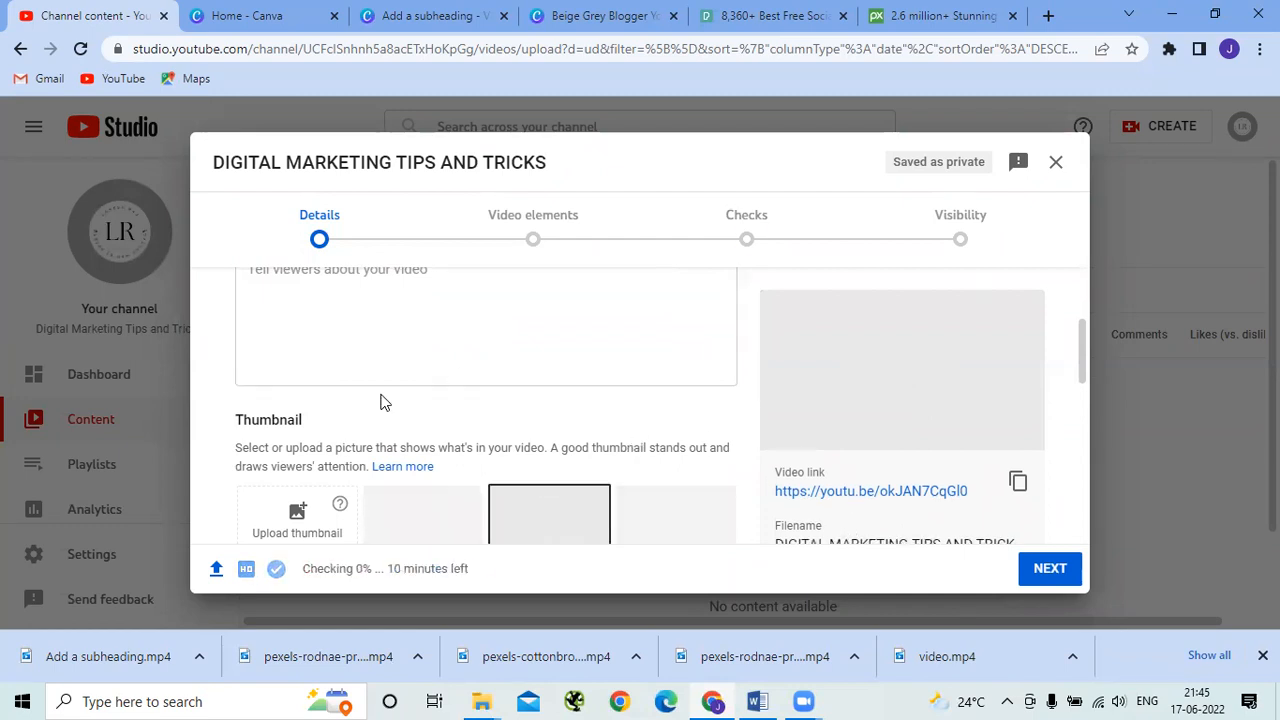
{"action": "scroll", "coordinate": [380, 402], "scroll_direction": "up", "scroll_amount": 2}
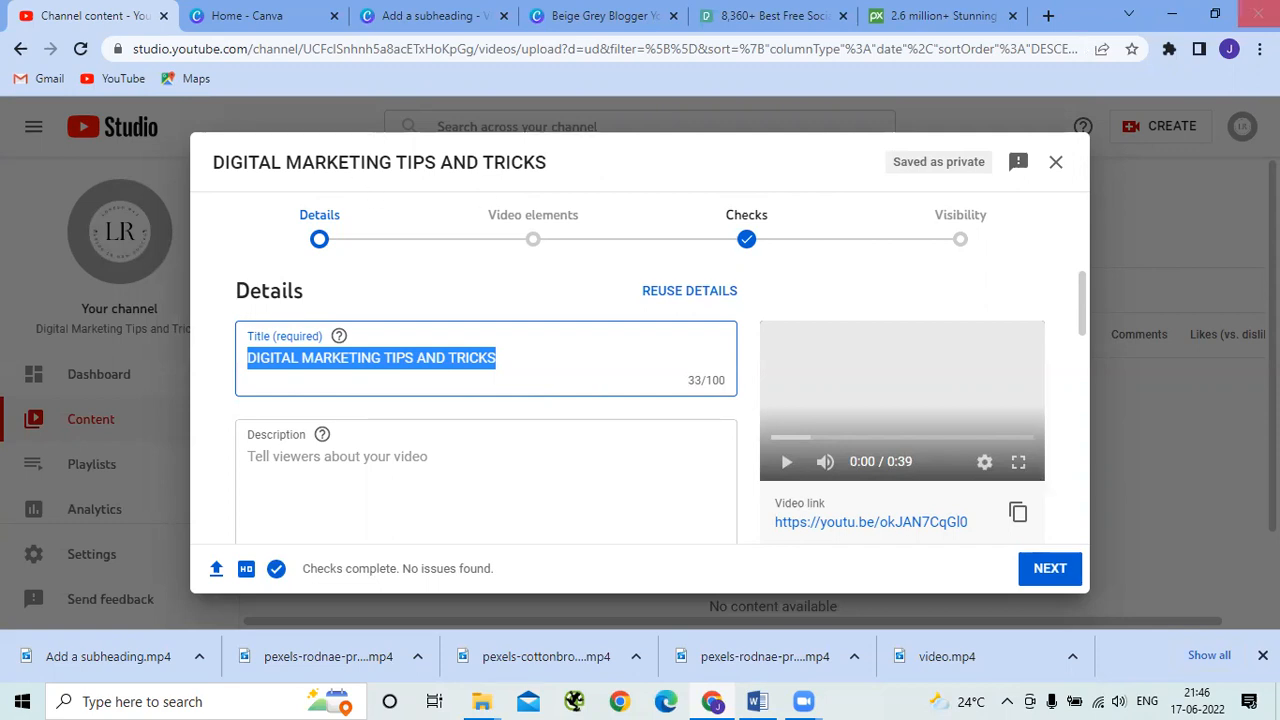
{"action": "left_click", "coordinate": [1048, 15]}
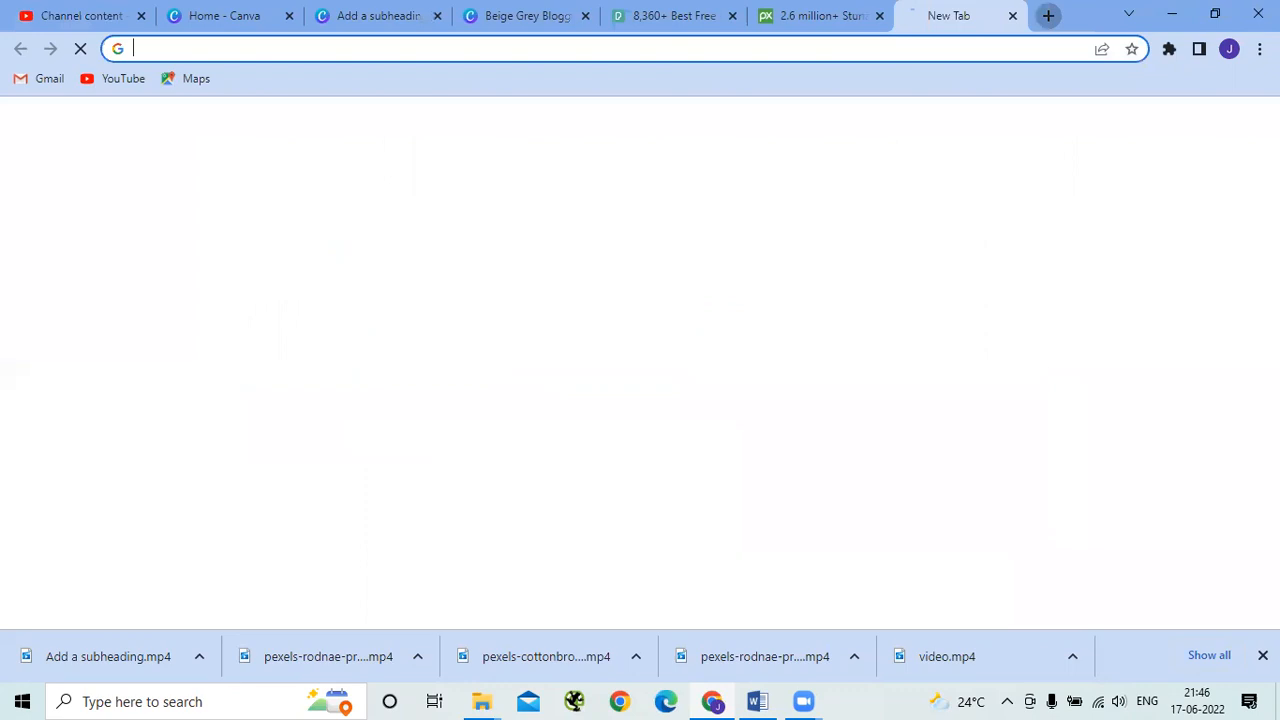
Step: Enter 'digital marketing tips and tricks' in the YouTube home page search box
{"action": "left_click", "coordinate": [737, 471]}
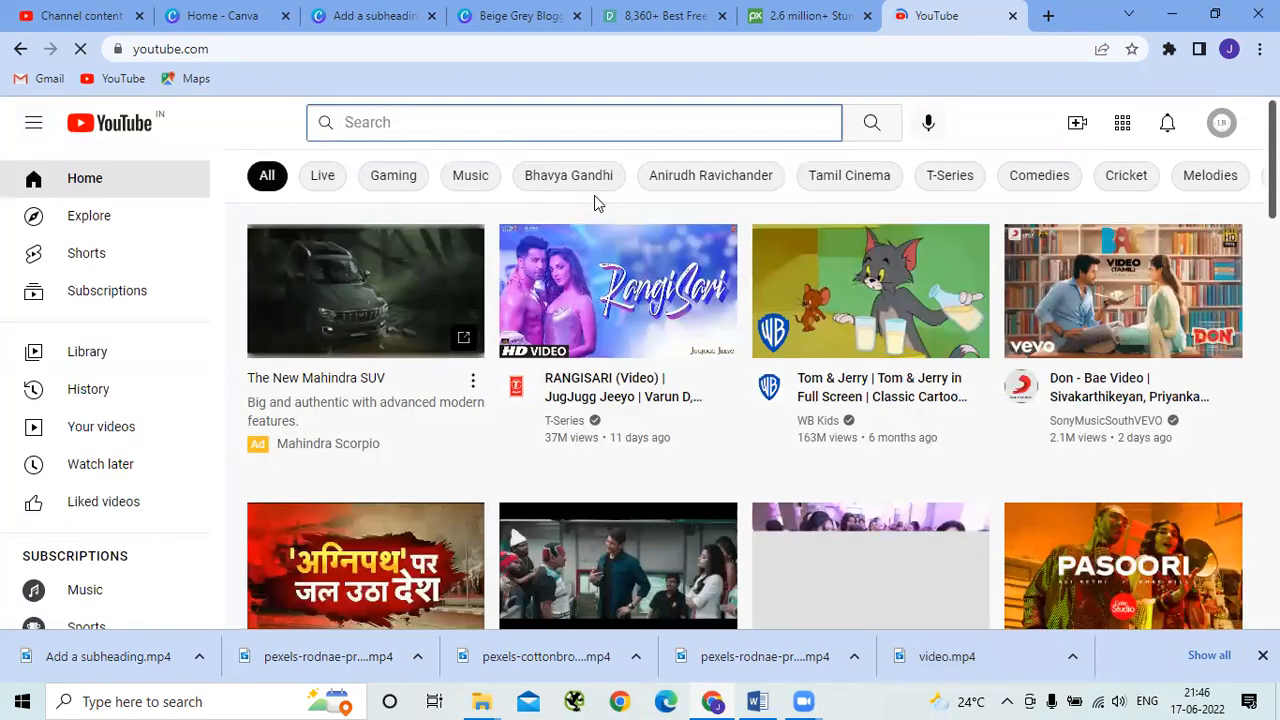
{"action": "type", "text": "digital marketi"}
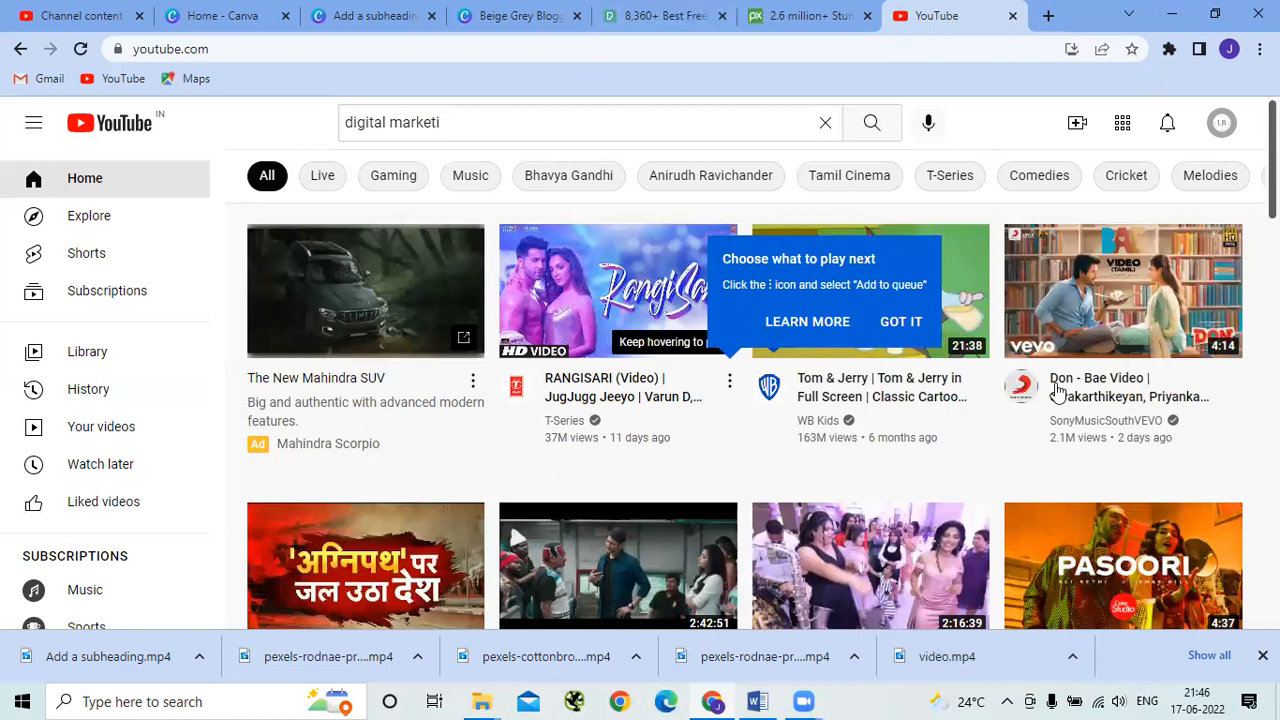
{"action": "left_click", "coordinate": [494, 130]}
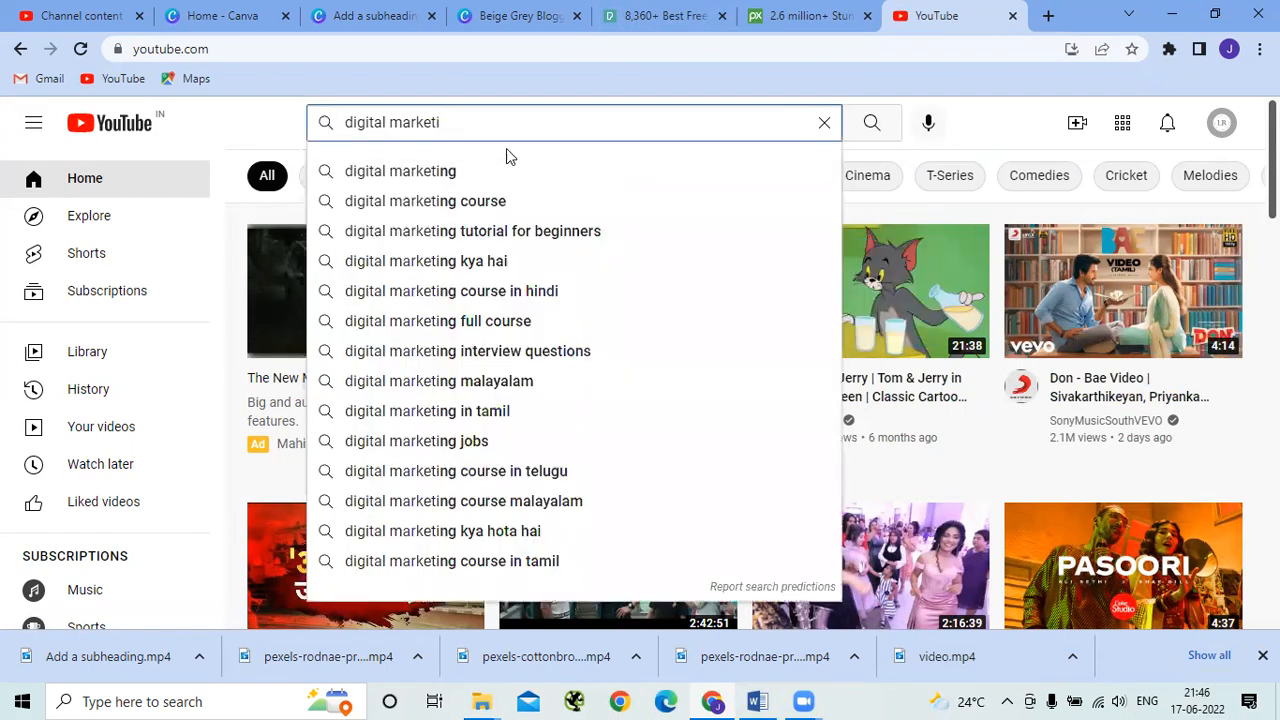
{"action": "type", "text": "digital marketing"}
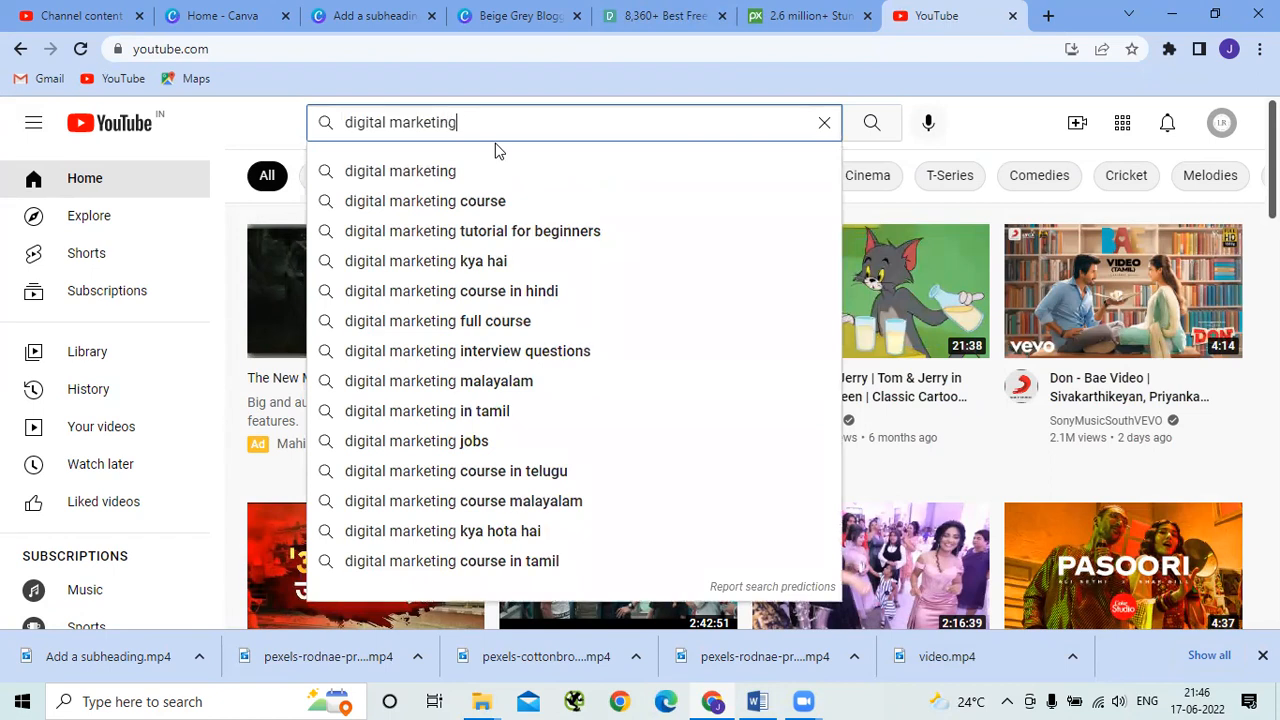
{"action": "type", "text": " tip"}
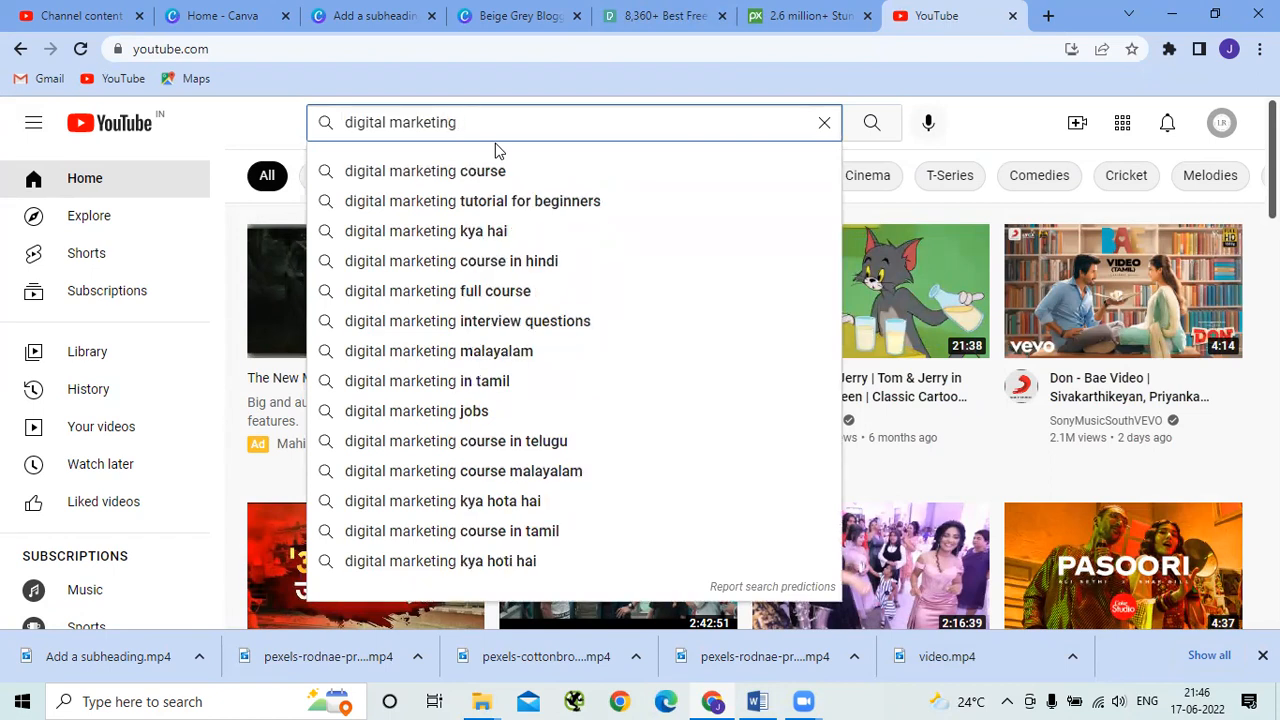
{"action": "type", "text": "s"}
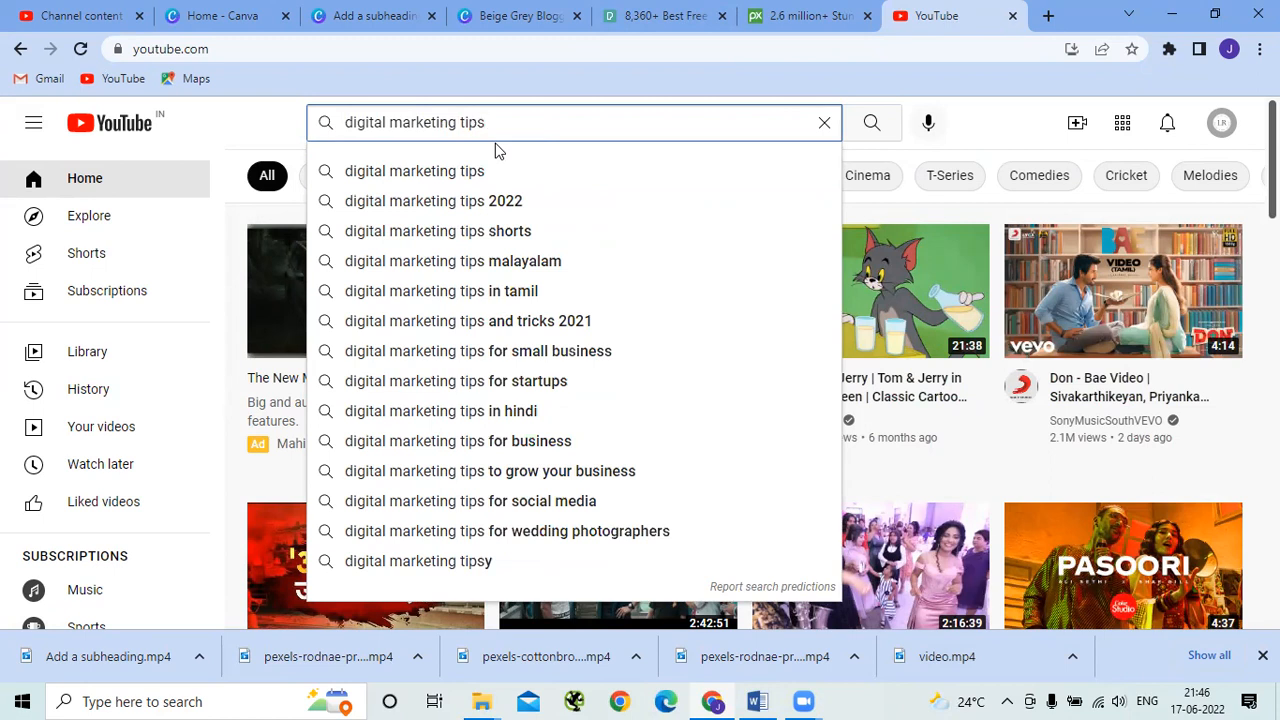
{"action": "type", "text": " and tri"}
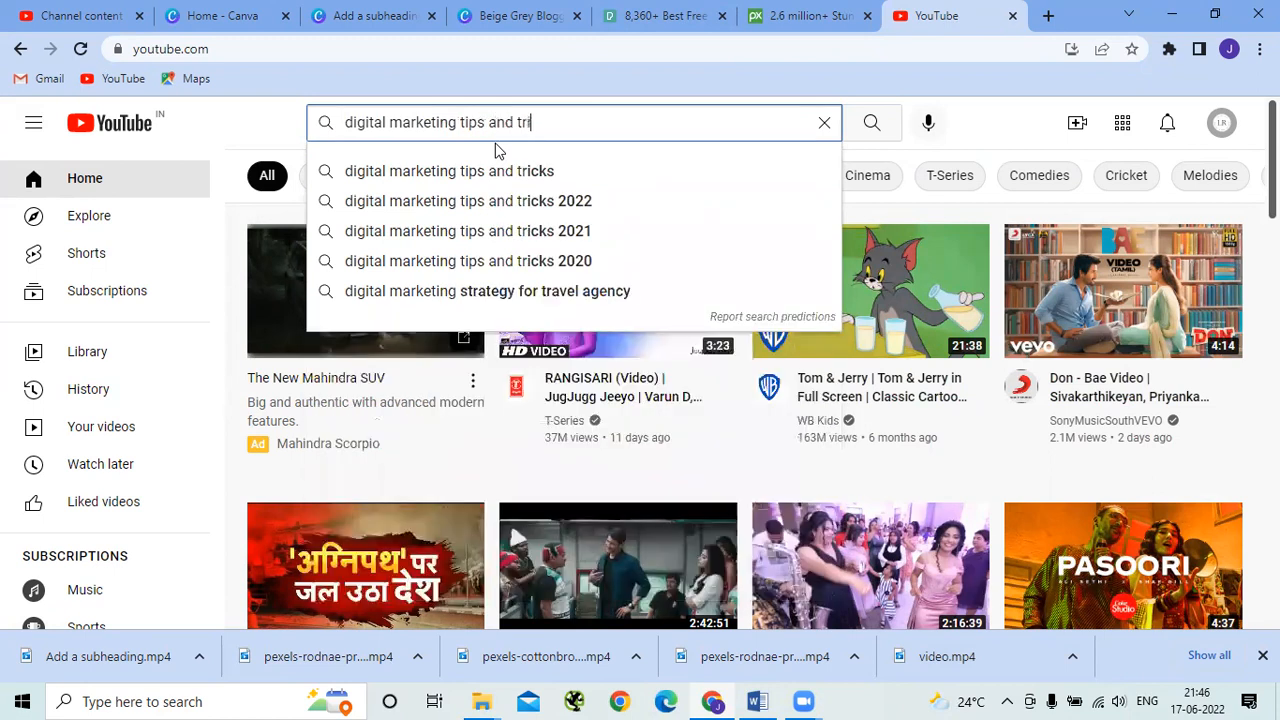
{"action": "type", "text": "cks"}
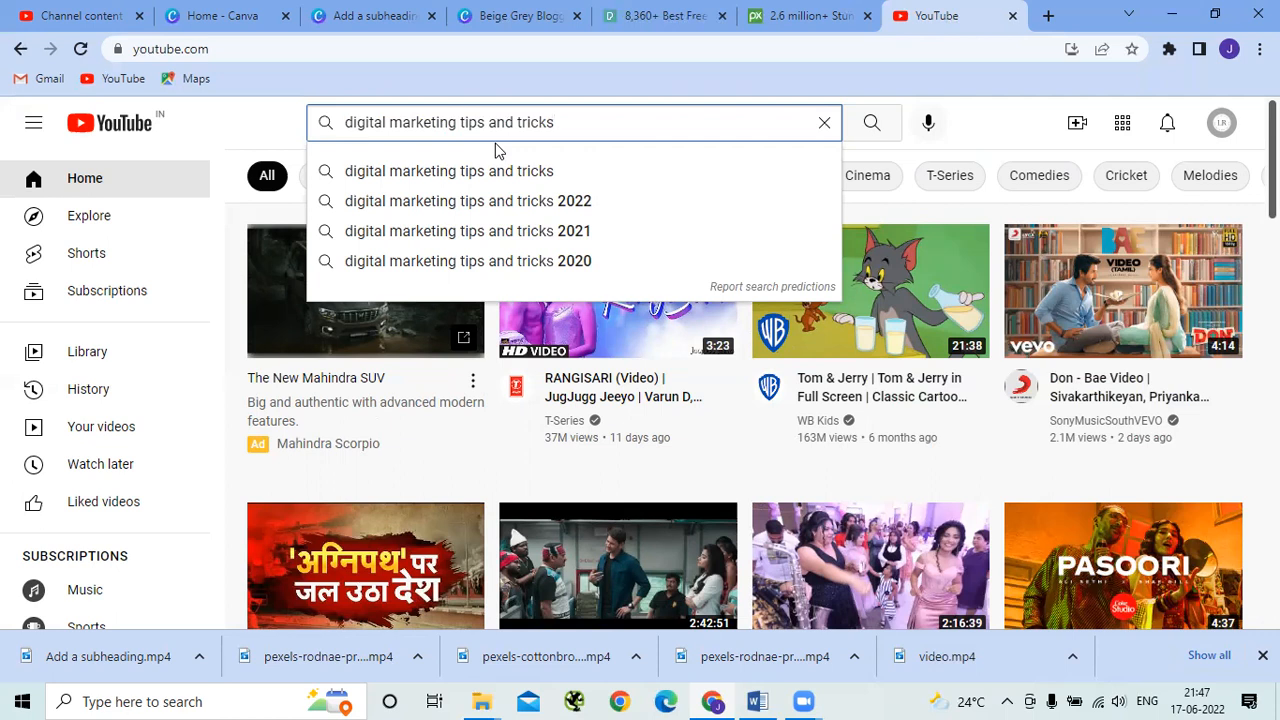
Step: Search YouTube for 'digital marketing tips and tricks', browse results, and check installed extensions
{"action": "key", "text": "Return"}
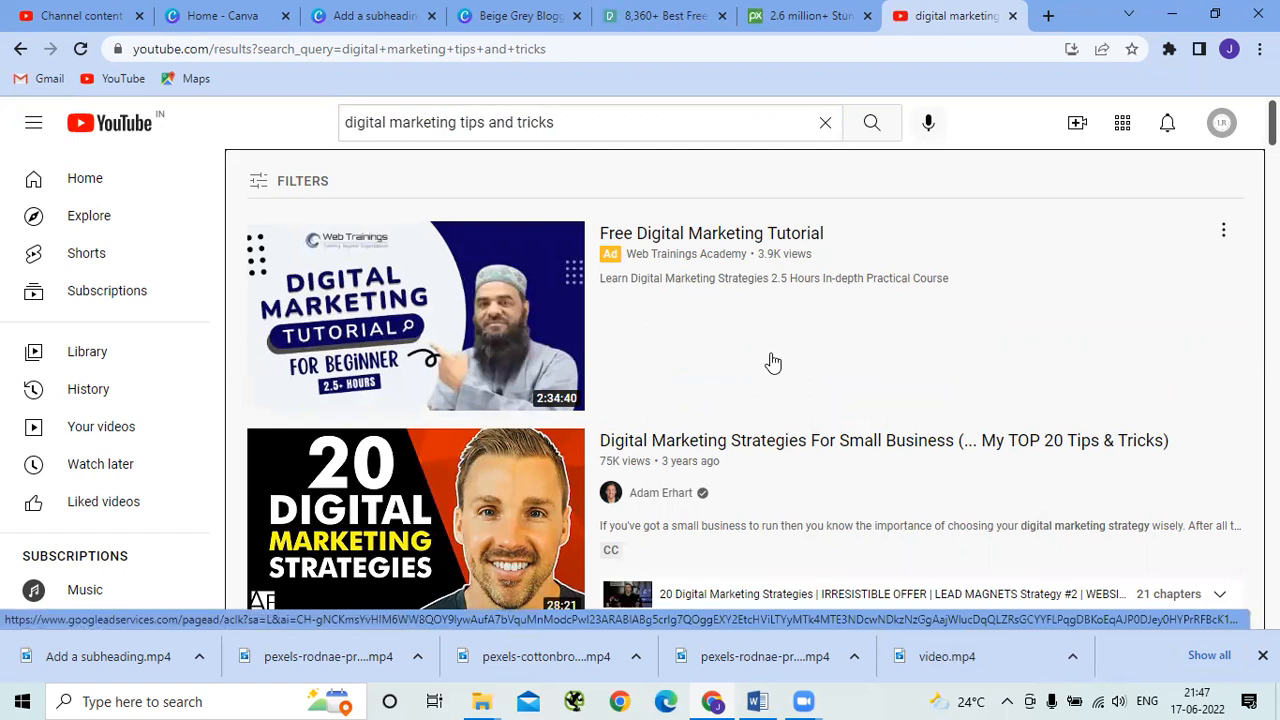
{"action": "scroll", "coordinate": [773, 362], "scroll_direction": "down", "scroll_amount": 2}
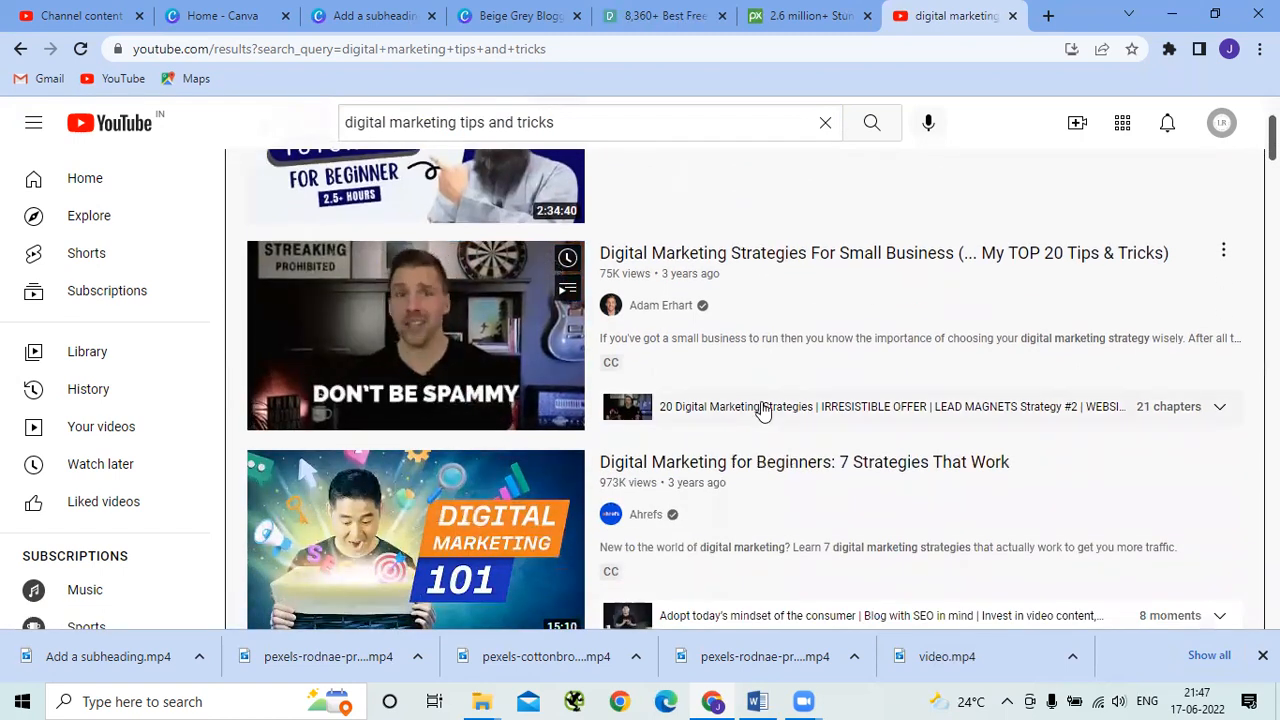
{"action": "scroll", "coordinate": [763, 410], "scroll_direction": "down", "scroll_amount": 3}
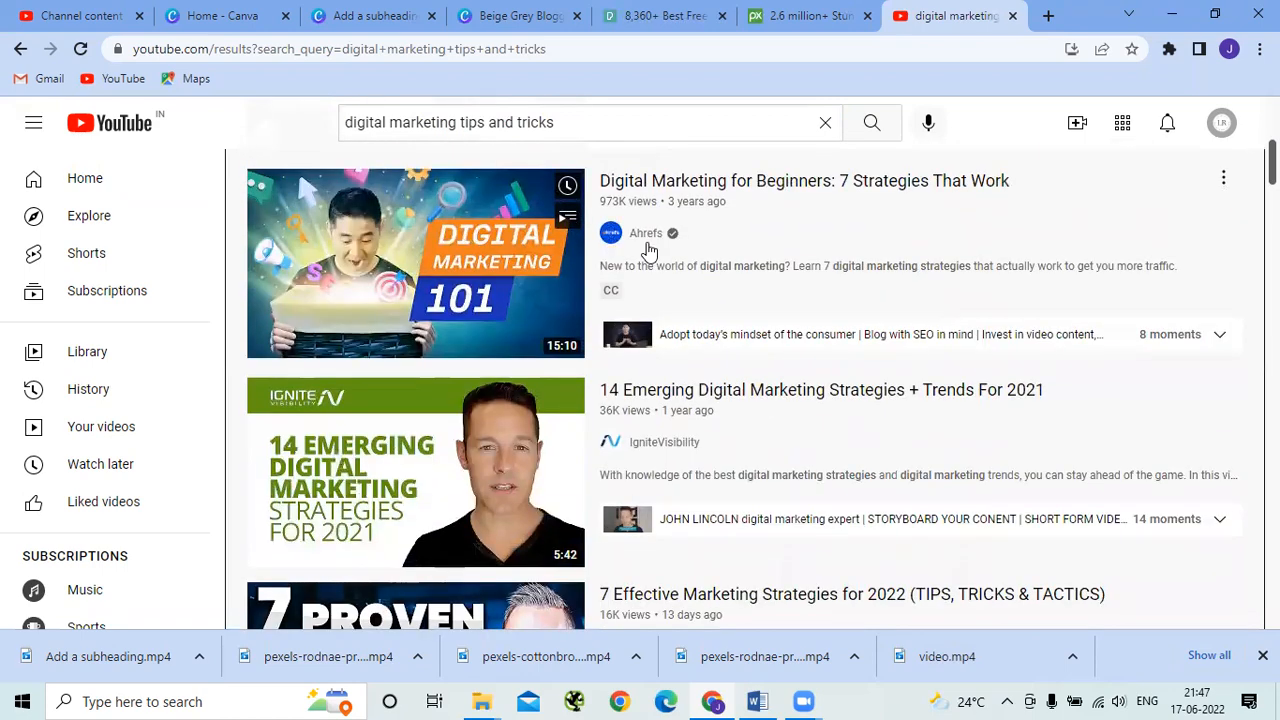
{"action": "scroll", "coordinate": [700, 320], "scroll_direction": "down", "scroll_amount": 5}
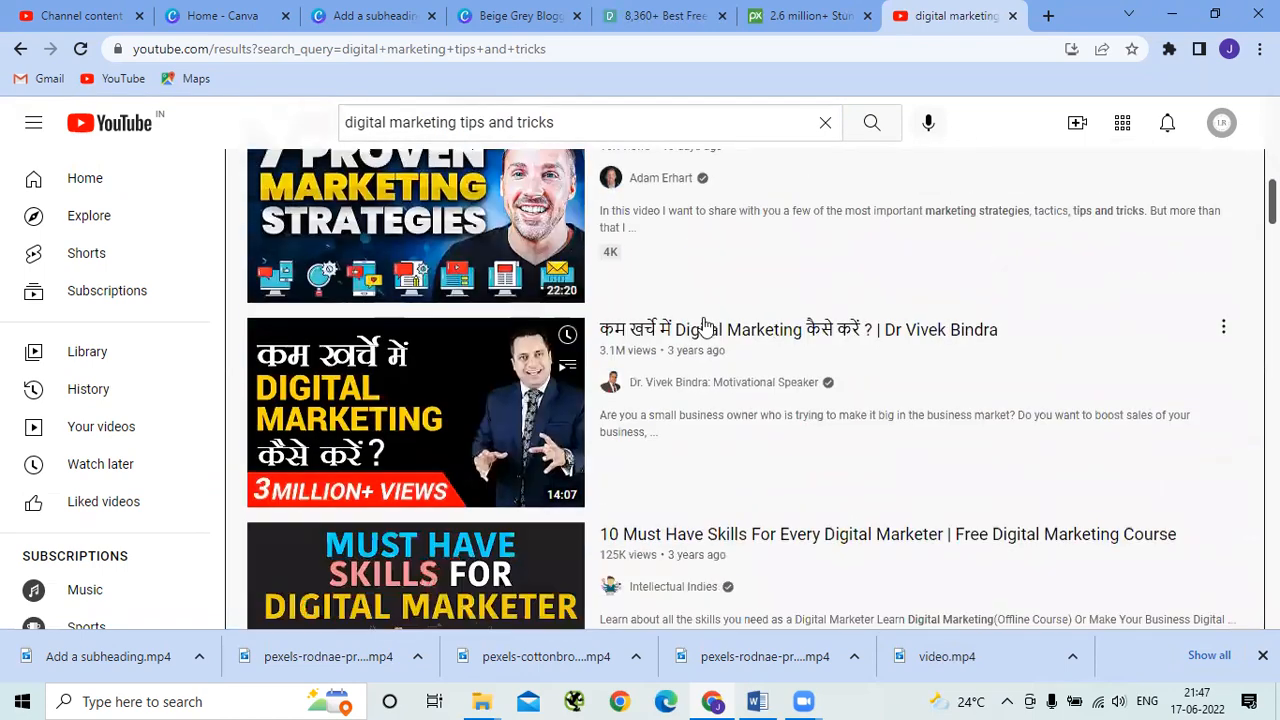
{"action": "scroll", "coordinate": [646, 360], "scroll_direction": "up", "scroll_amount": 7}
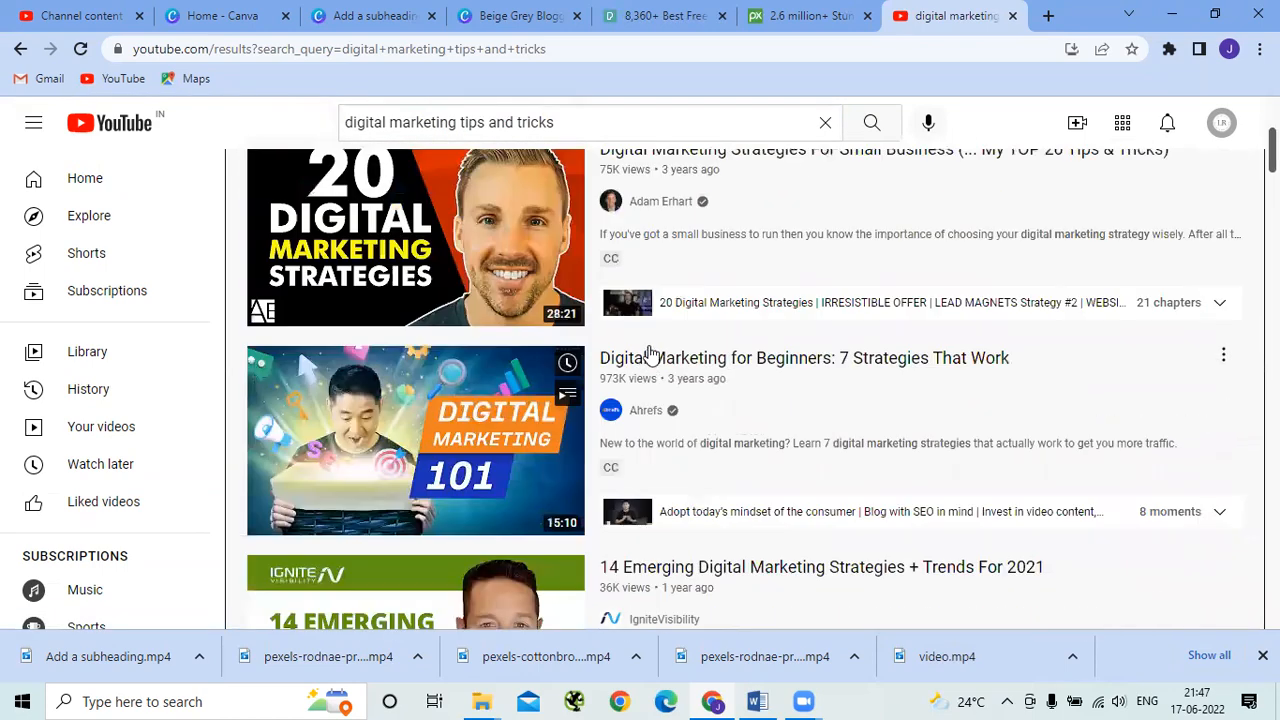
{"action": "scroll", "coordinate": [657, 338], "scroll_direction": "up", "scroll_amount": 2}
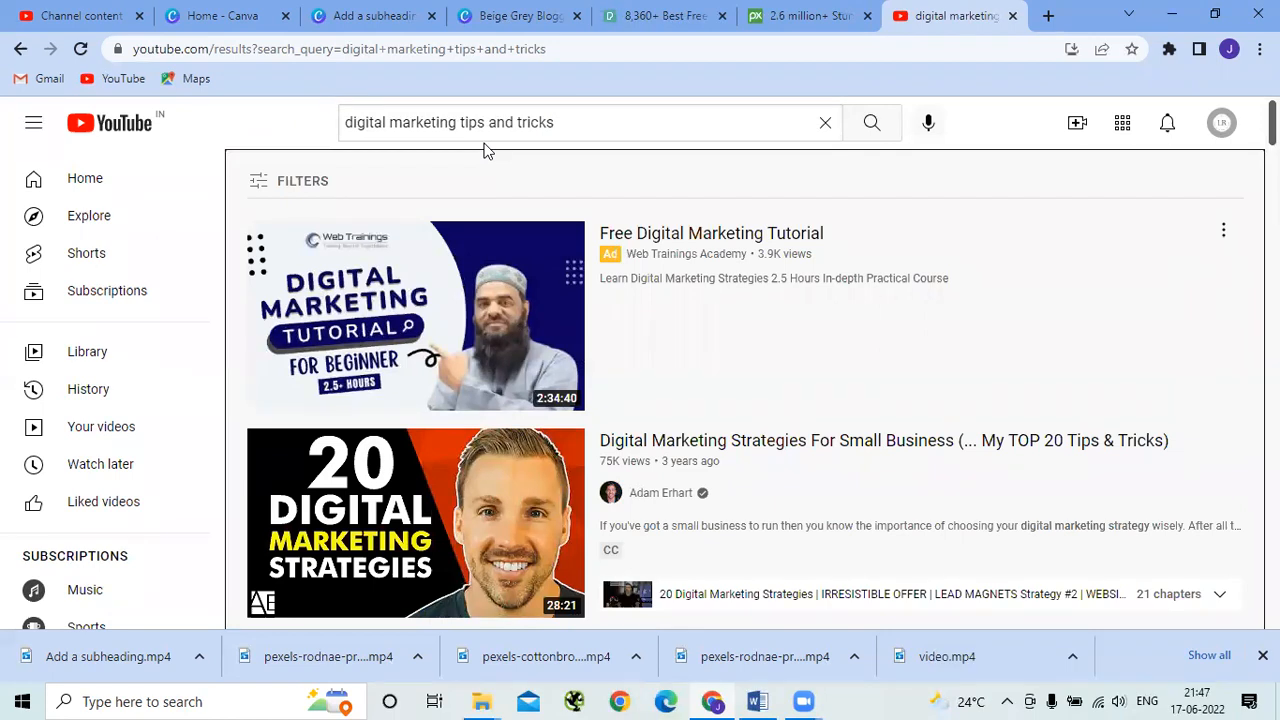
{"action": "left_click", "coordinate": [1169, 48]}
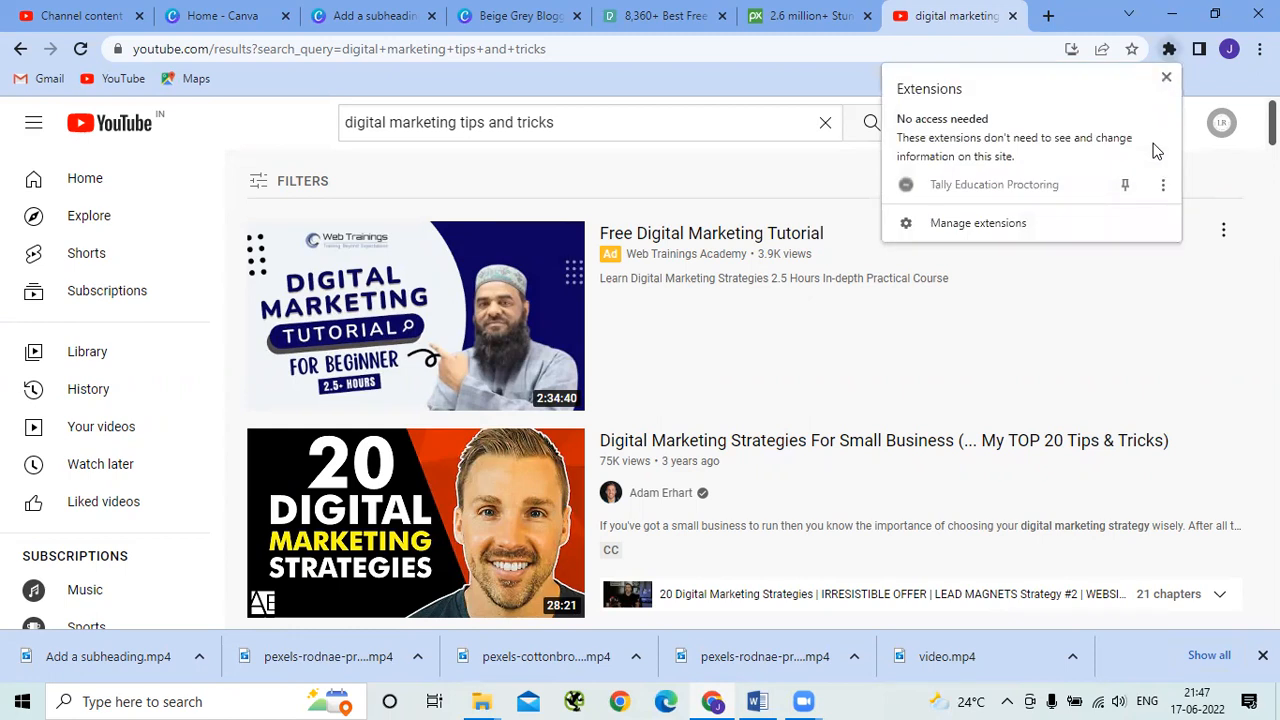
{"action": "left_click", "coordinate": [1048, 15]}
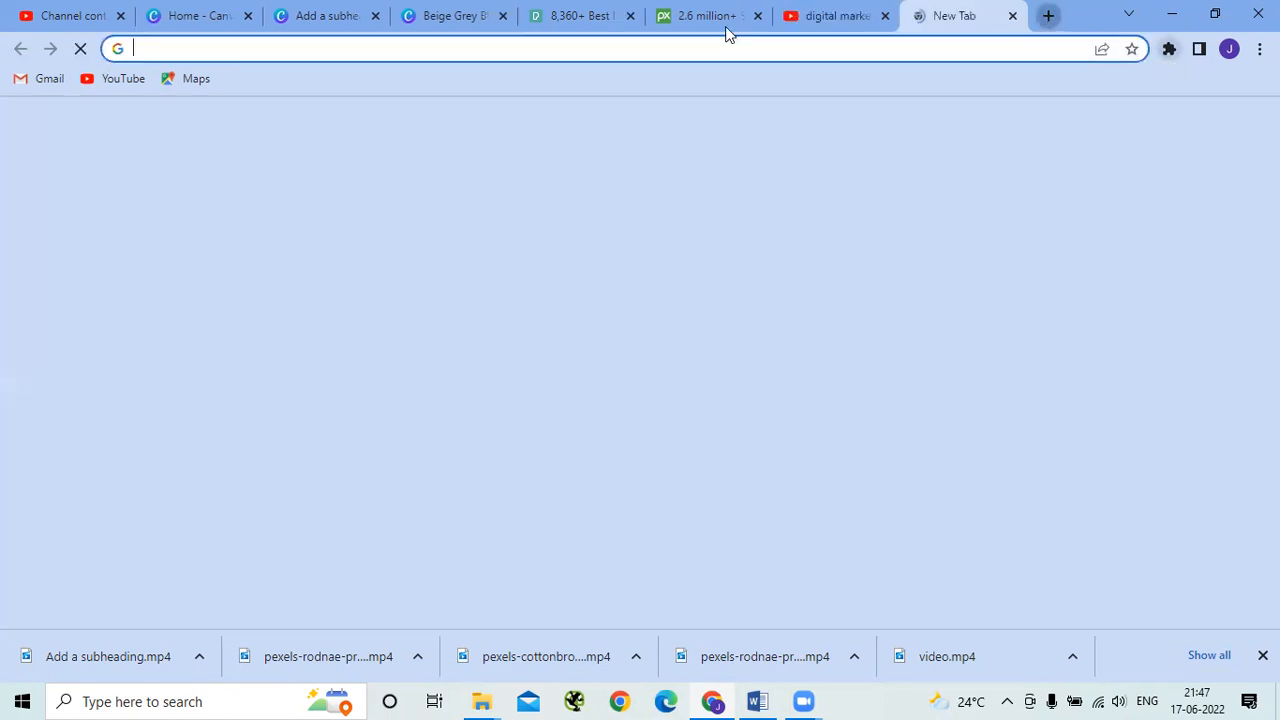
Step: Google 'keyword everywhere' and open the Keywords Everywhere website
{"action": "left_click", "coordinate": [266, 46]}
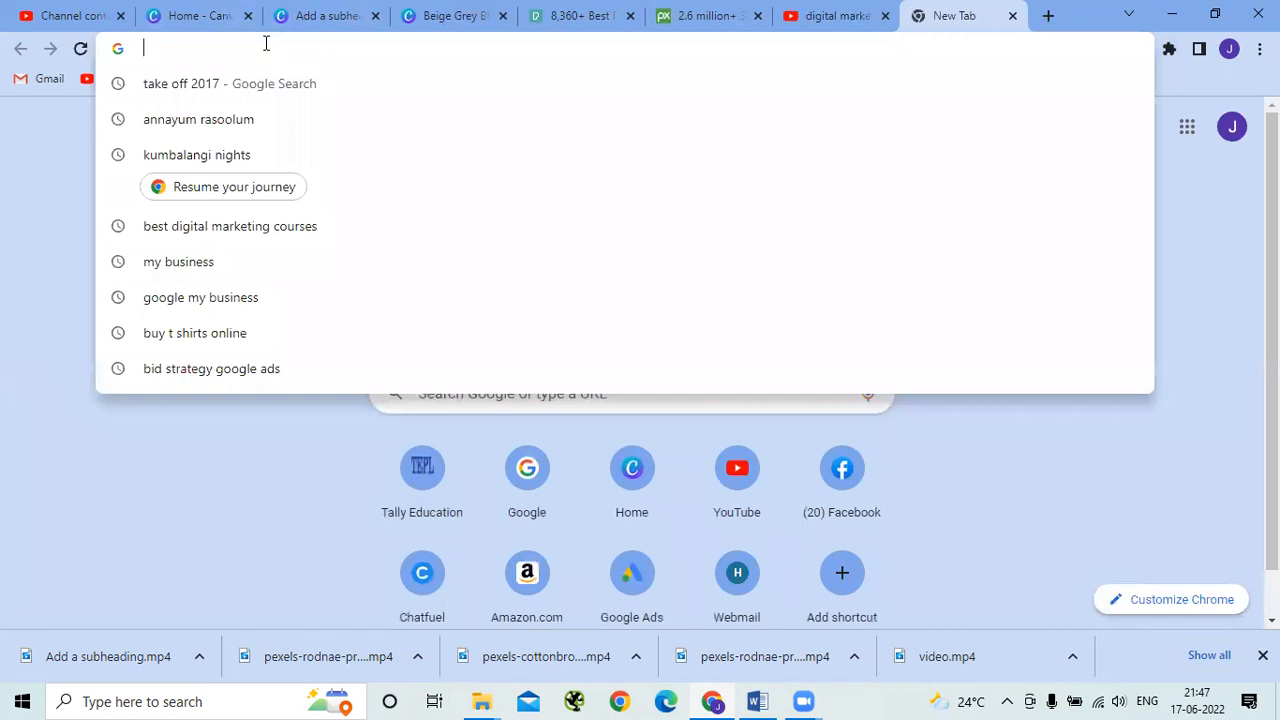
{"action": "type", "text": "keyw"}
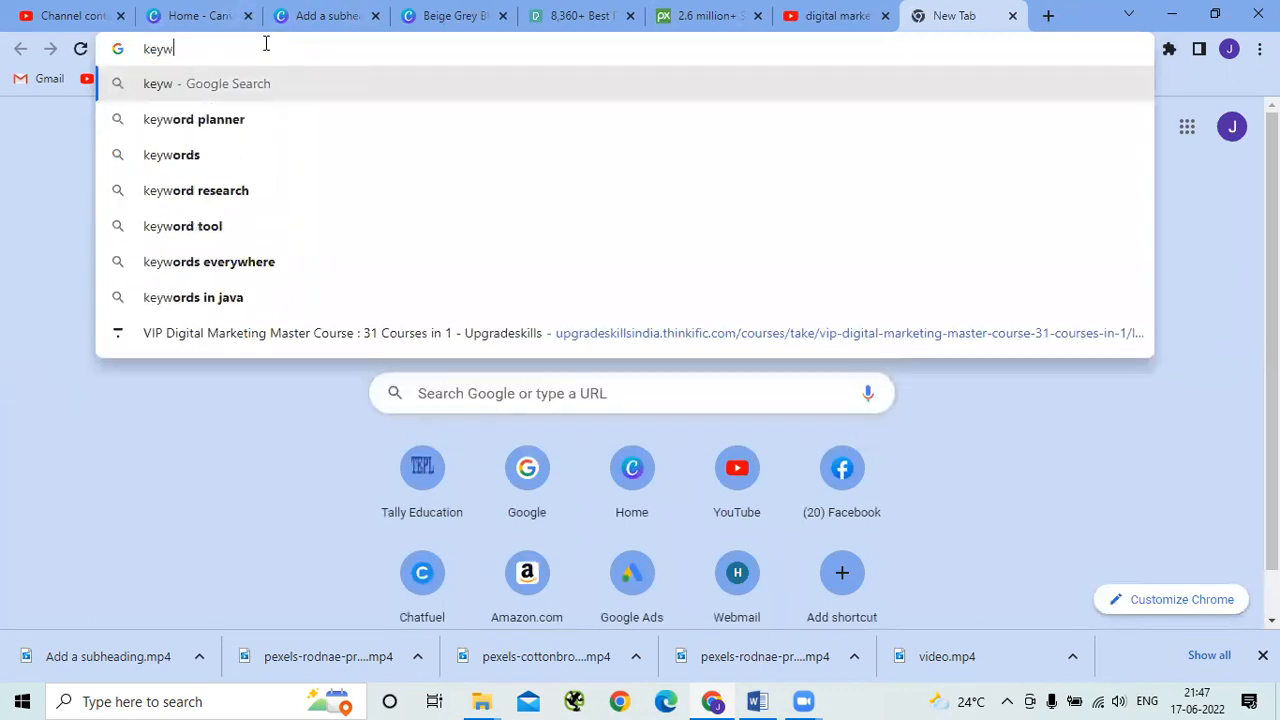
{"action": "type", "text": "ord"}
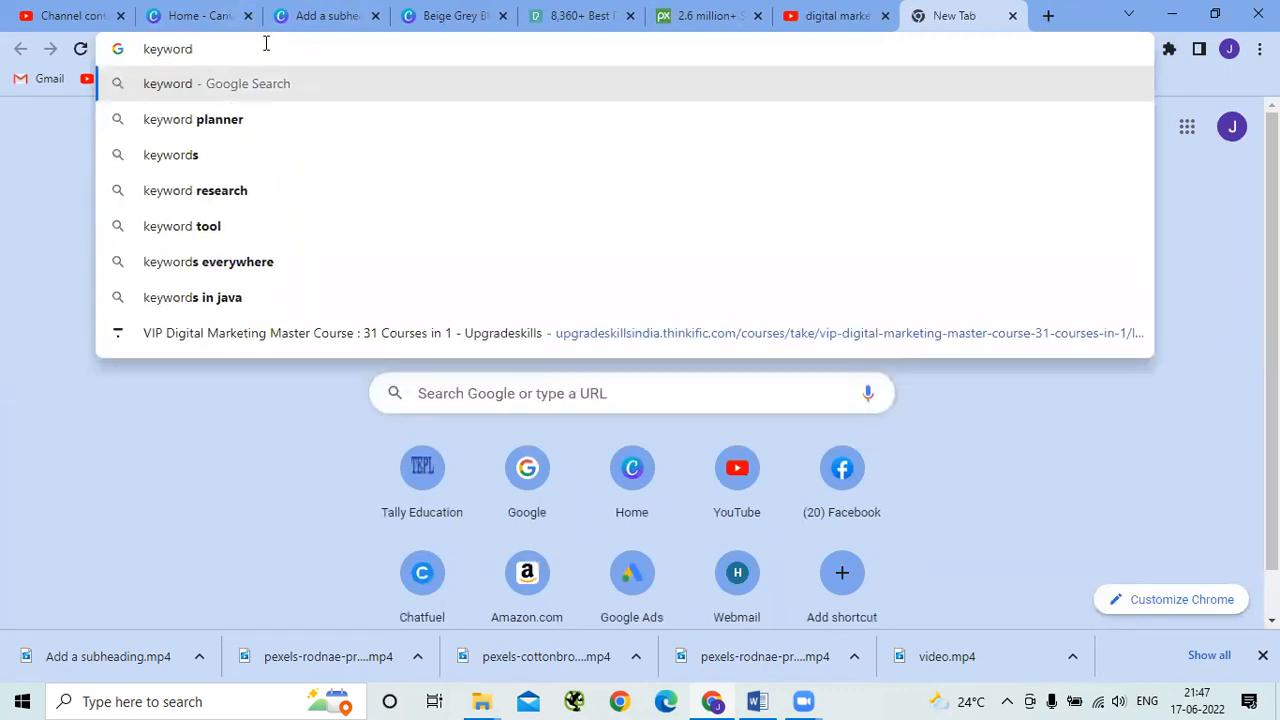
{"action": "type", "text": " eve"}
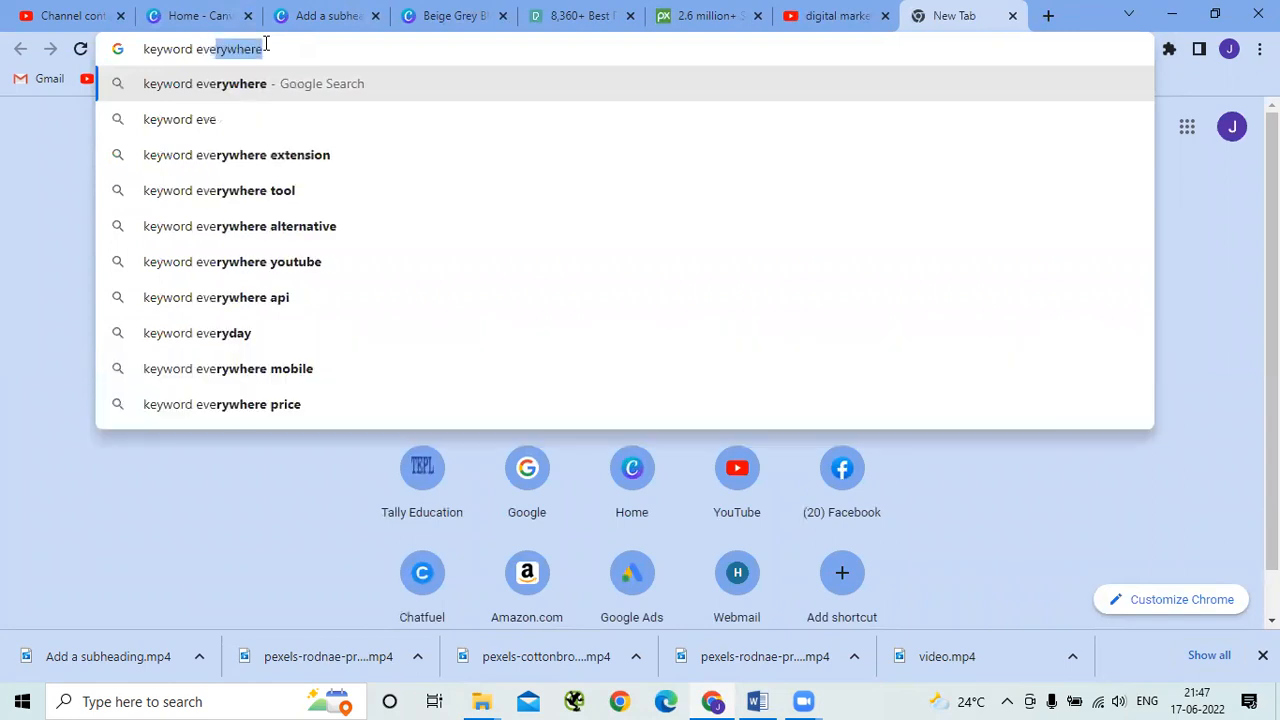
{"action": "key", "text": "Return"}
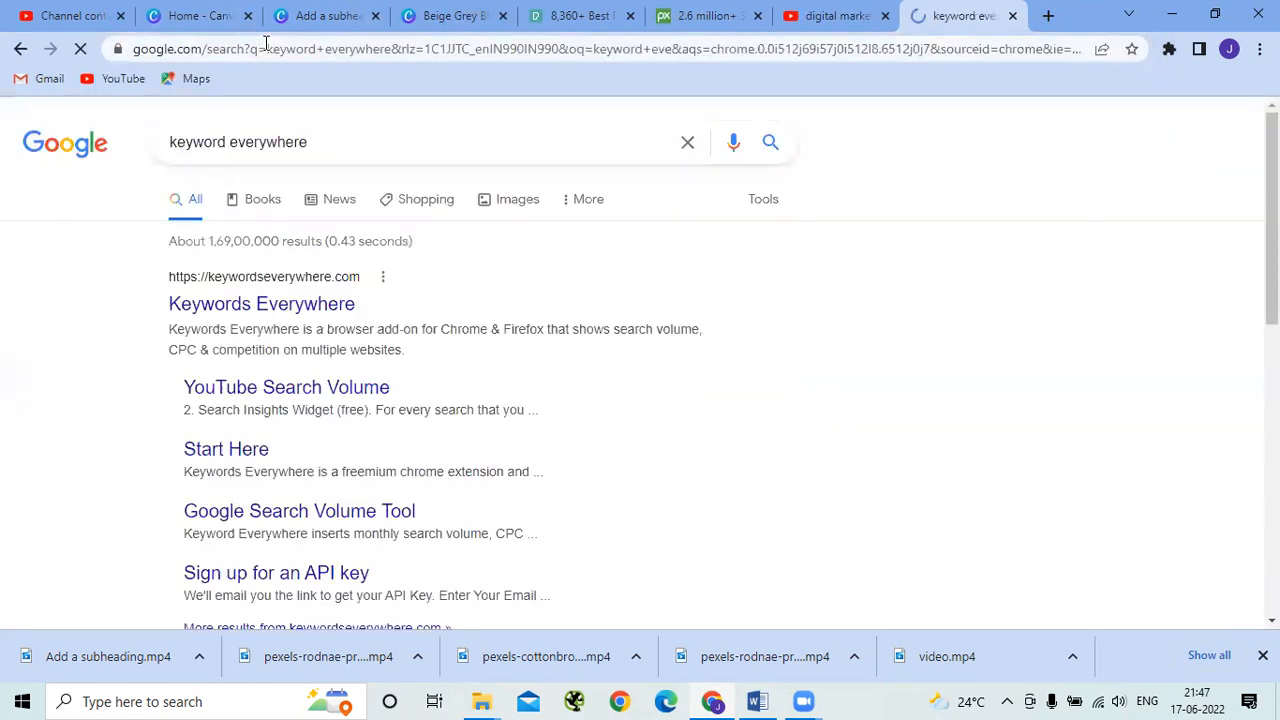
{"action": "left_click", "coordinate": [292, 310]}
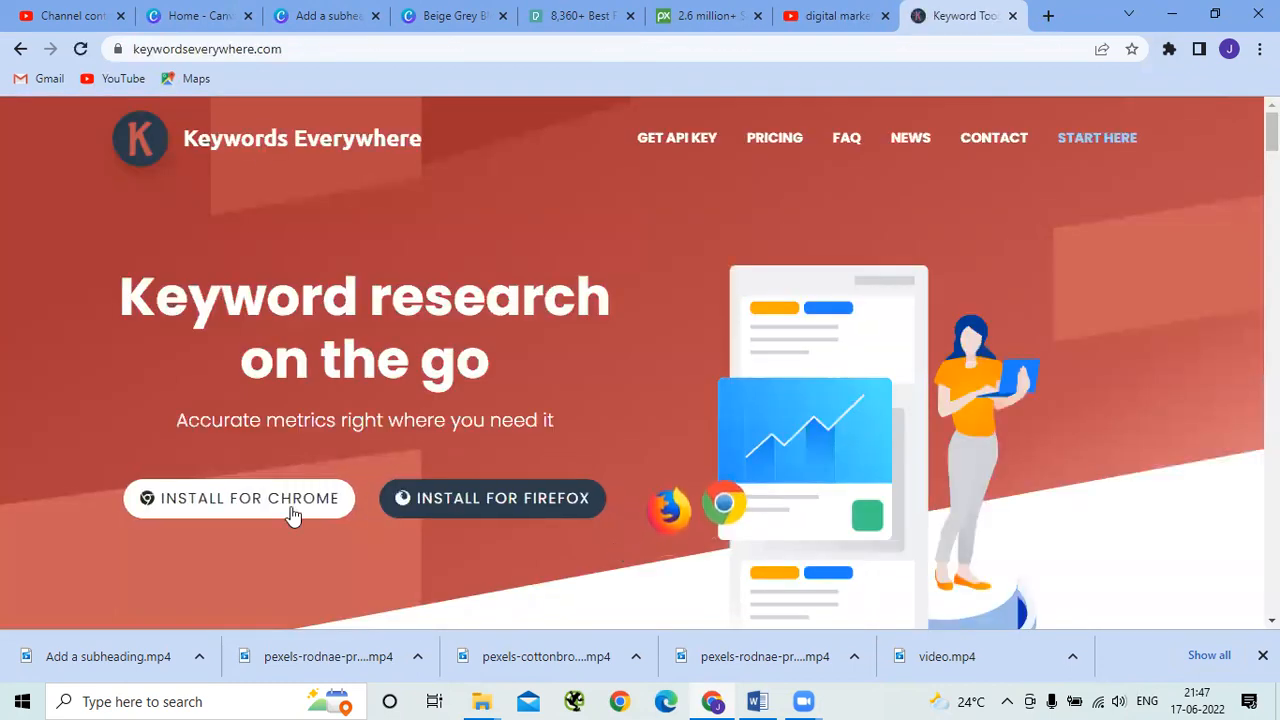
Step: Add the Keywords Everywhere extension to Chrome from the Chrome Web Store
{"action": "left_click", "coordinate": [218, 503]}
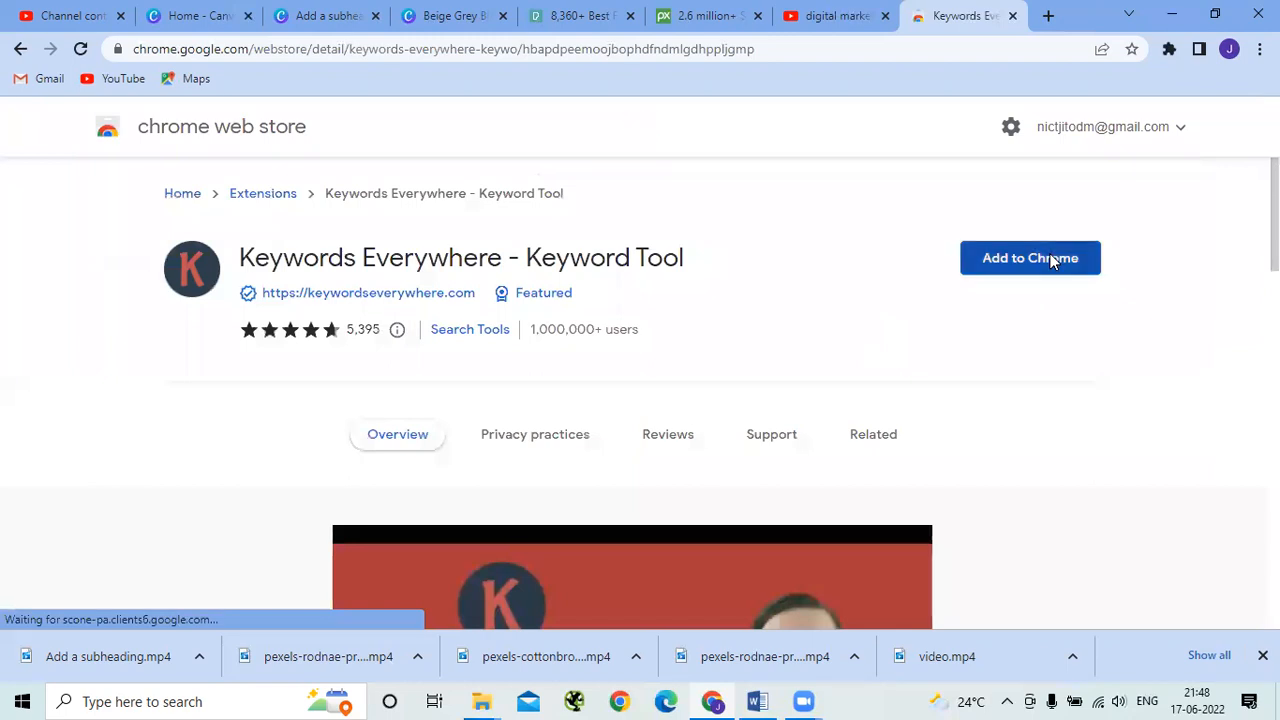
{"action": "left_click", "coordinate": [1052, 261]}
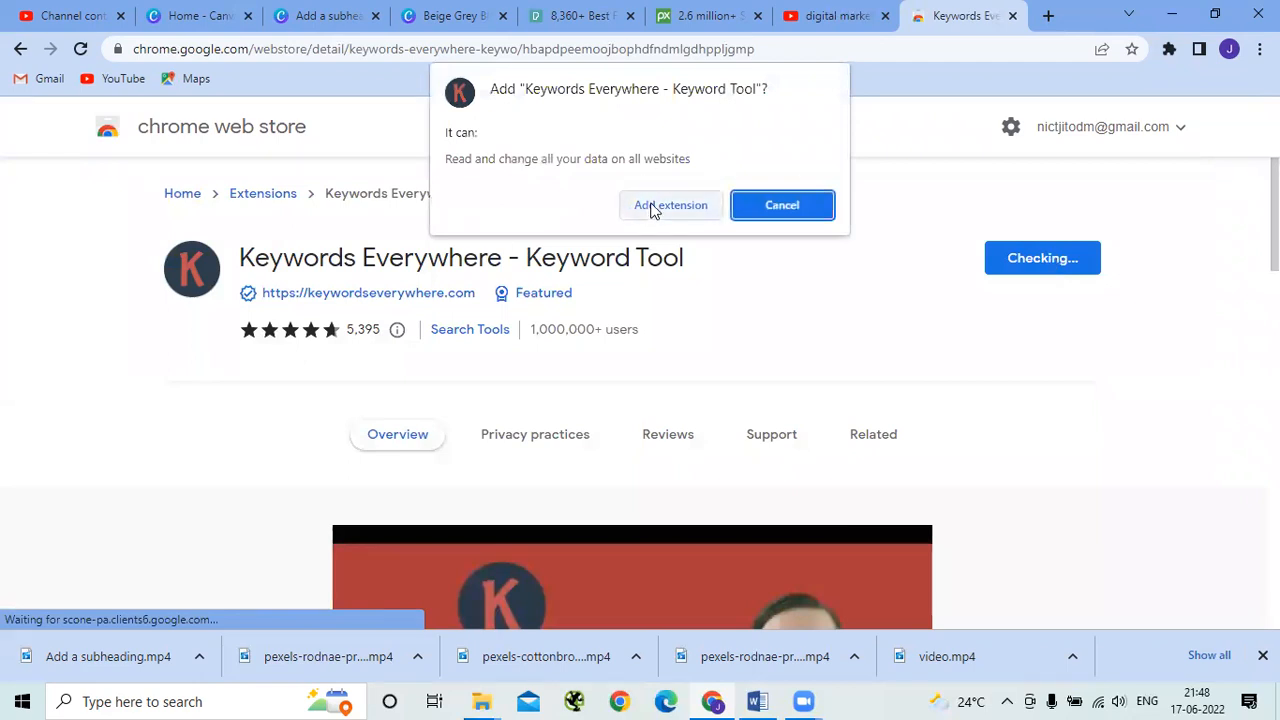
{"action": "left_click", "coordinate": [652, 210]}
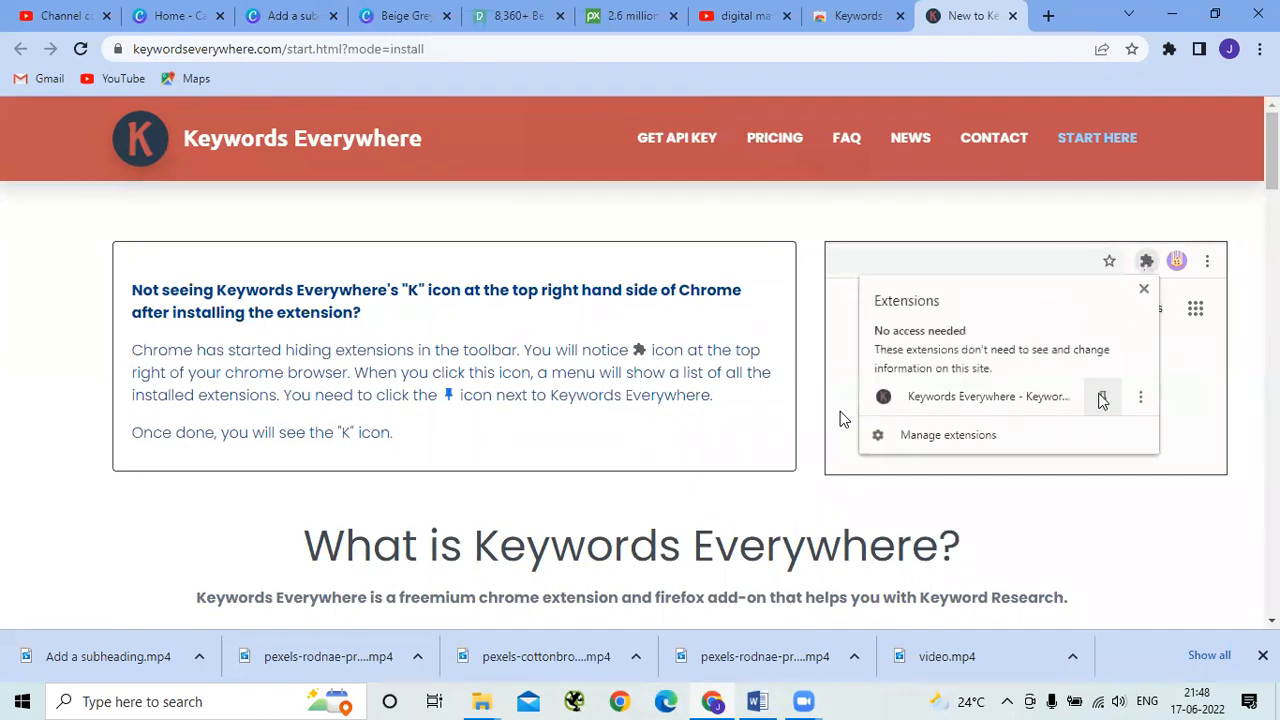
Step: Pin Keywords Everywhere to the Chrome toolbar and close its welcome and web store tabs
{"action": "left_click", "coordinate": [1169, 48]}
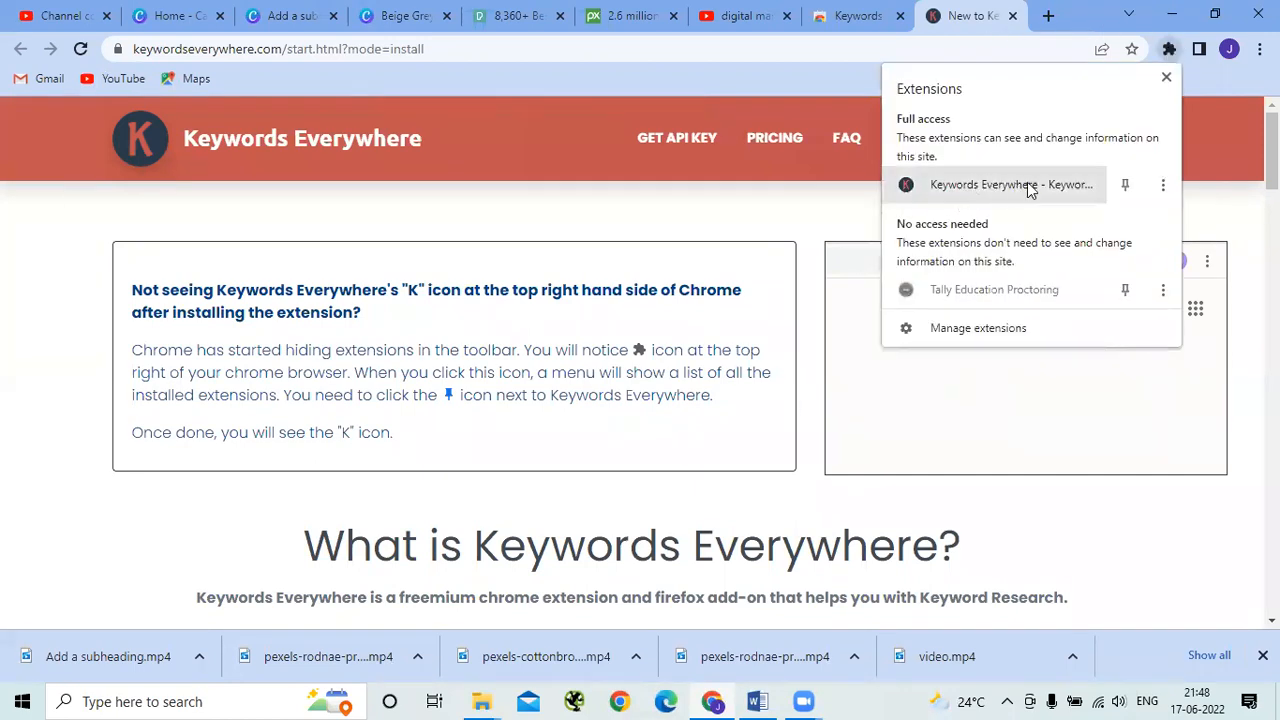
{"action": "left_click", "coordinate": [1125, 185]}
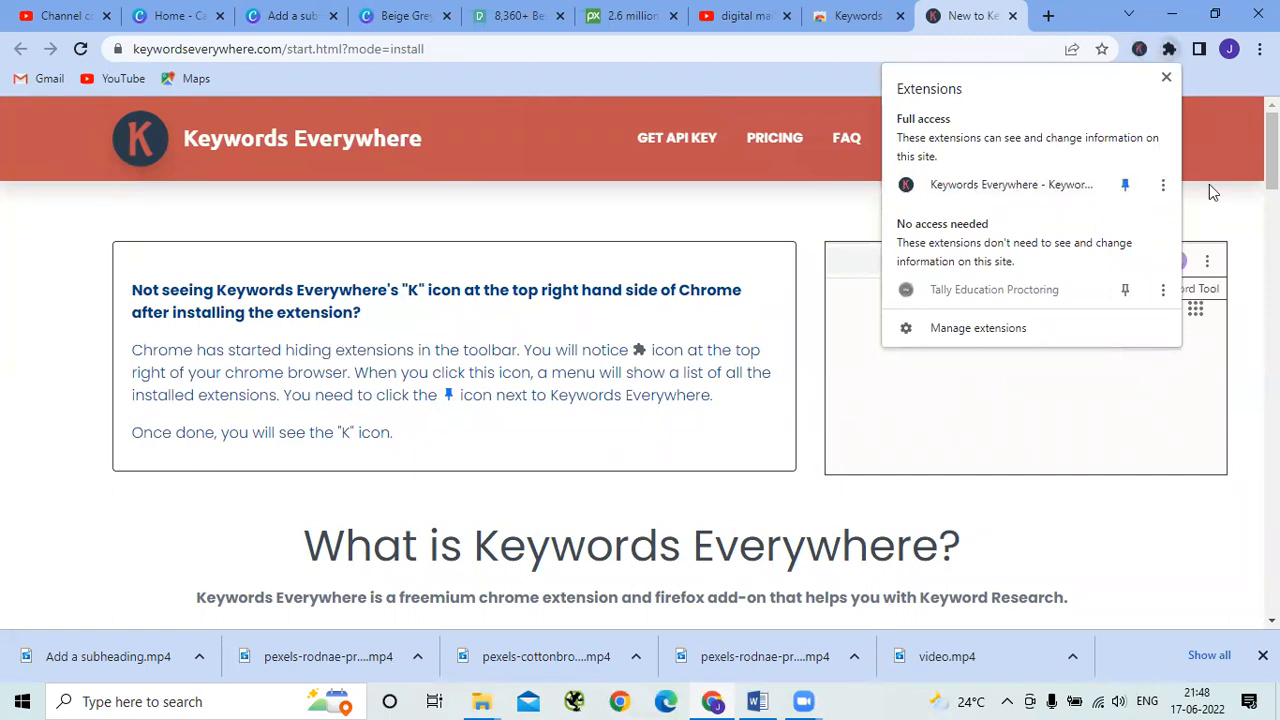
{"action": "left_click", "coordinate": [1169, 48]}
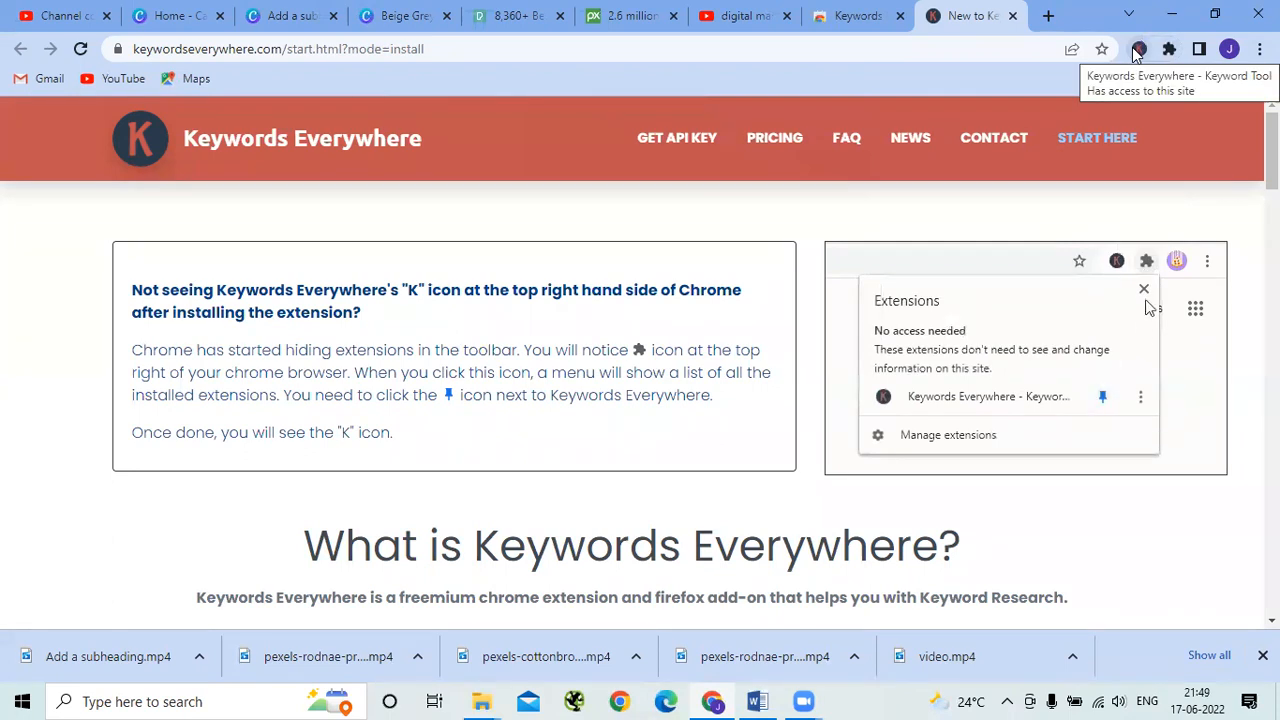
{"action": "left_click", "coordinate": [1010, 15]}
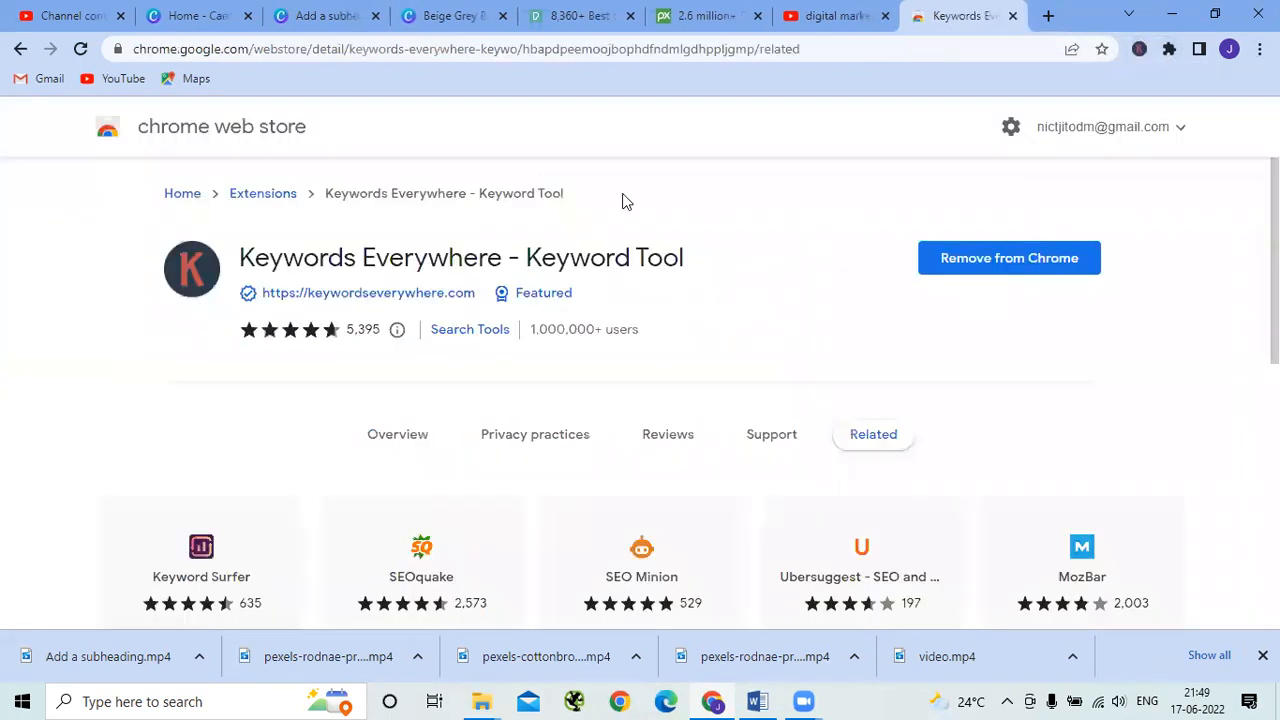
{"action": "left_click", "coordinate": [1014, 17]}
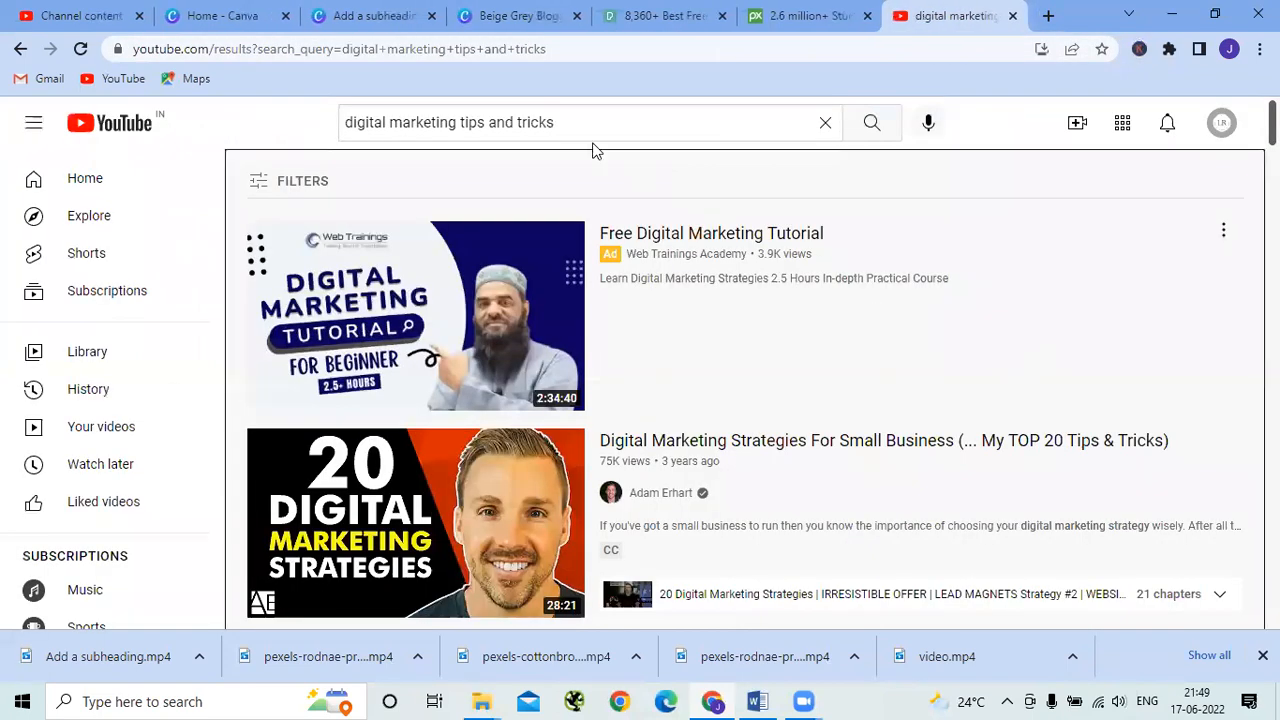
Step: Rerun the 'digital marketing tips and tricks' YouTube search and dismiss the downloads bar
{"action": "left_click", "coordinate": [592, 140]}
{"action": "key", "text": "Return"}
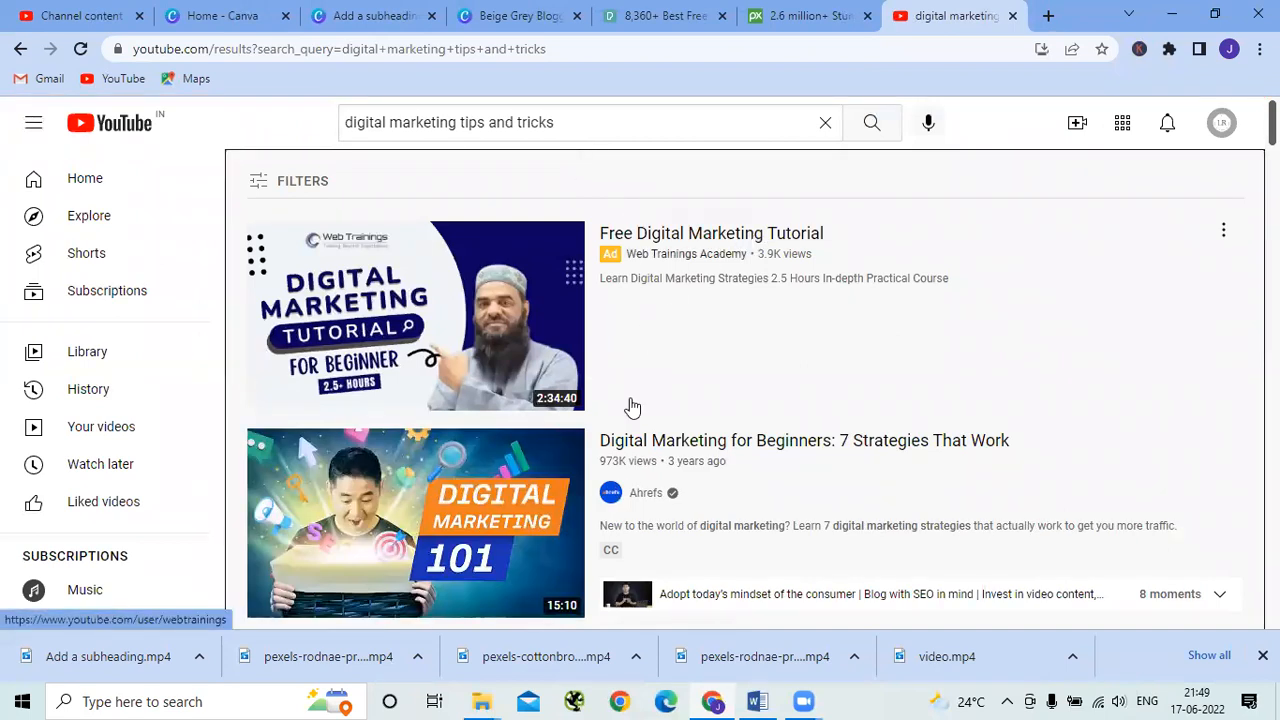
{"action": "left_click", "coordinate": [1262, 655]}
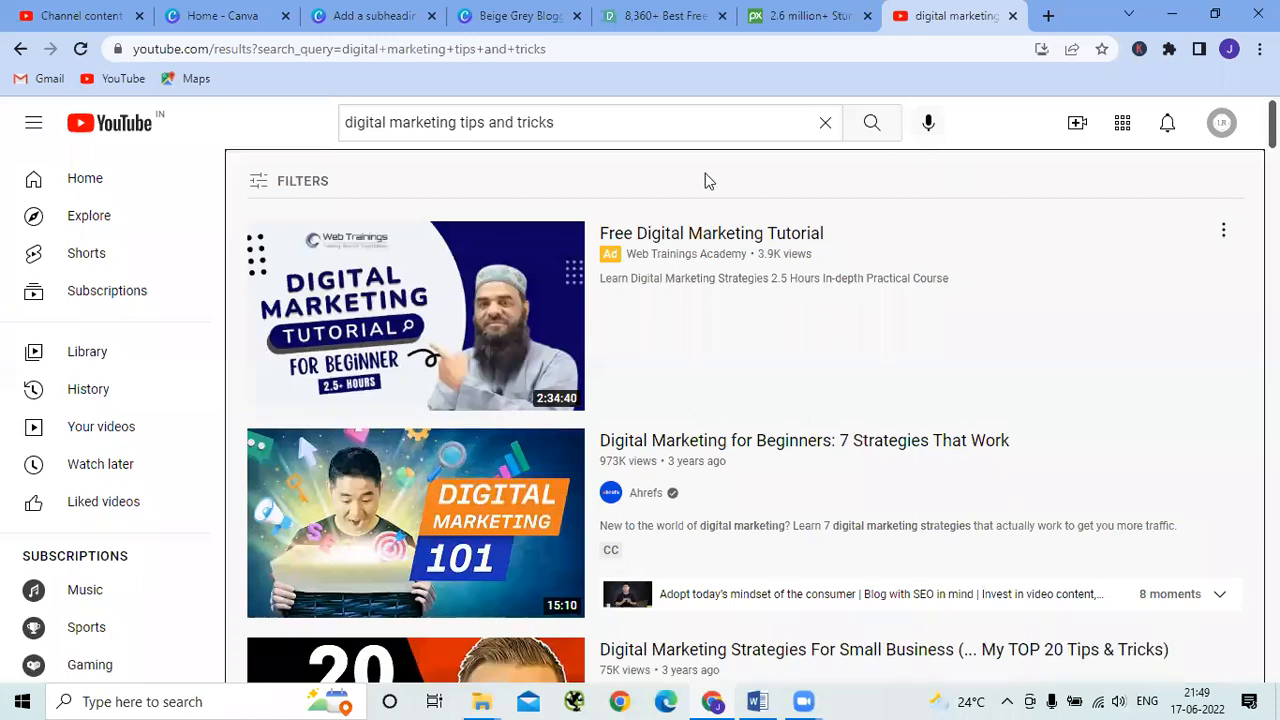
{"action": "scroll", "coordinate": [505, 288], "scroll_direction": "down", "scroll_amount": 5}
{"action": "scroll", "coordinate": [503, 290], "scroll_direction": "down", "scroll_amount": 2}
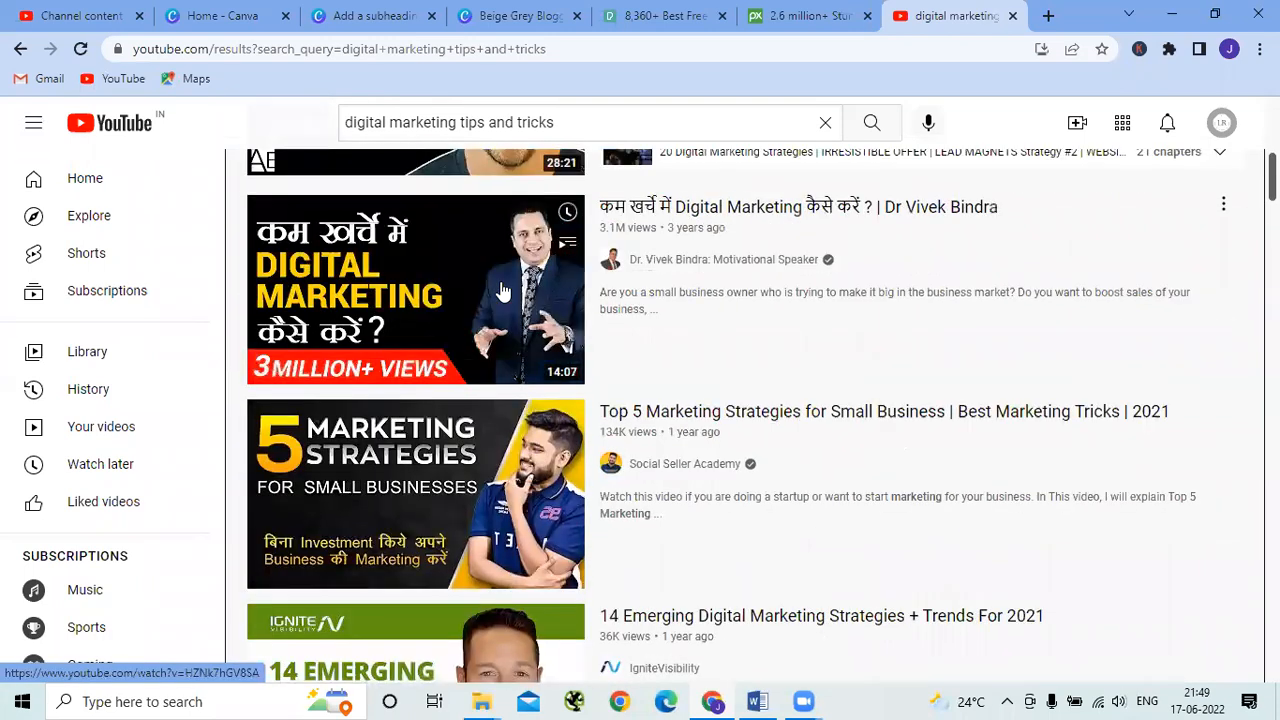
{"action": "scroll", "coordinate": [503, 290], "scroll_direction": "up", "scroll_amount": 7}
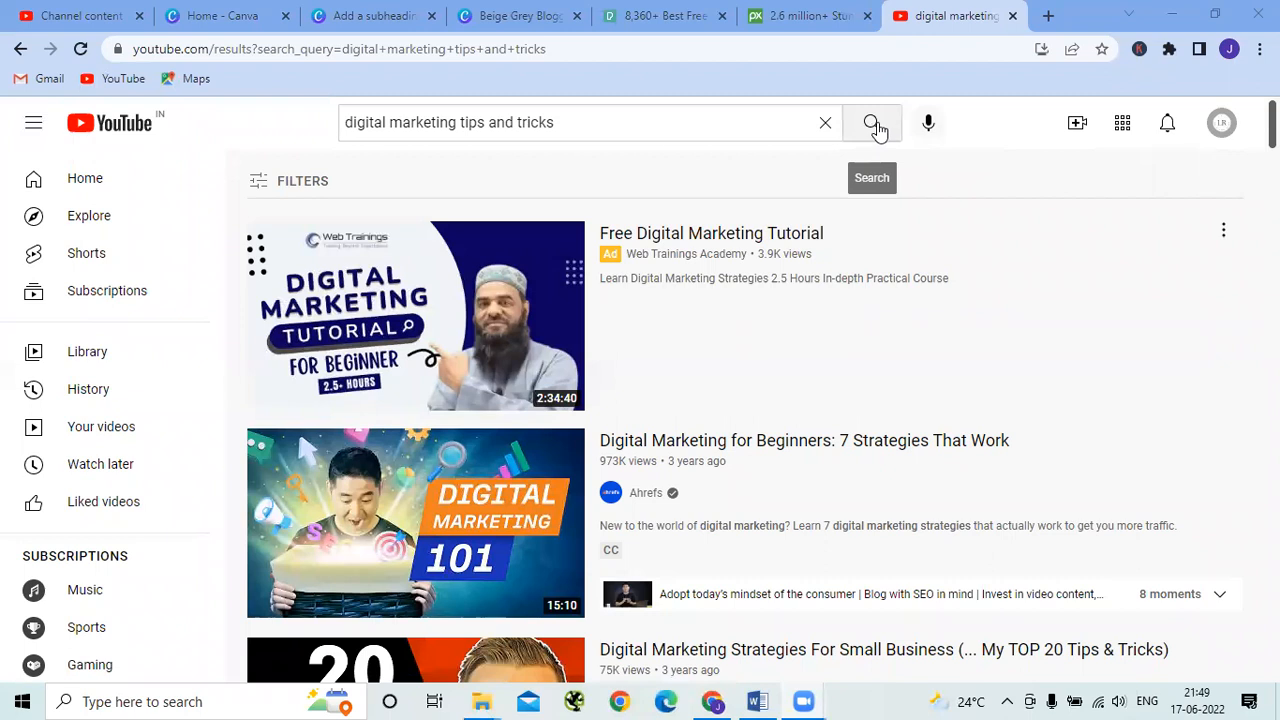
Step: Check the search filters, then reload the results so the Keywords Everywhere panel appears
{"action": "left_click", "coordinate": [263, 180]}
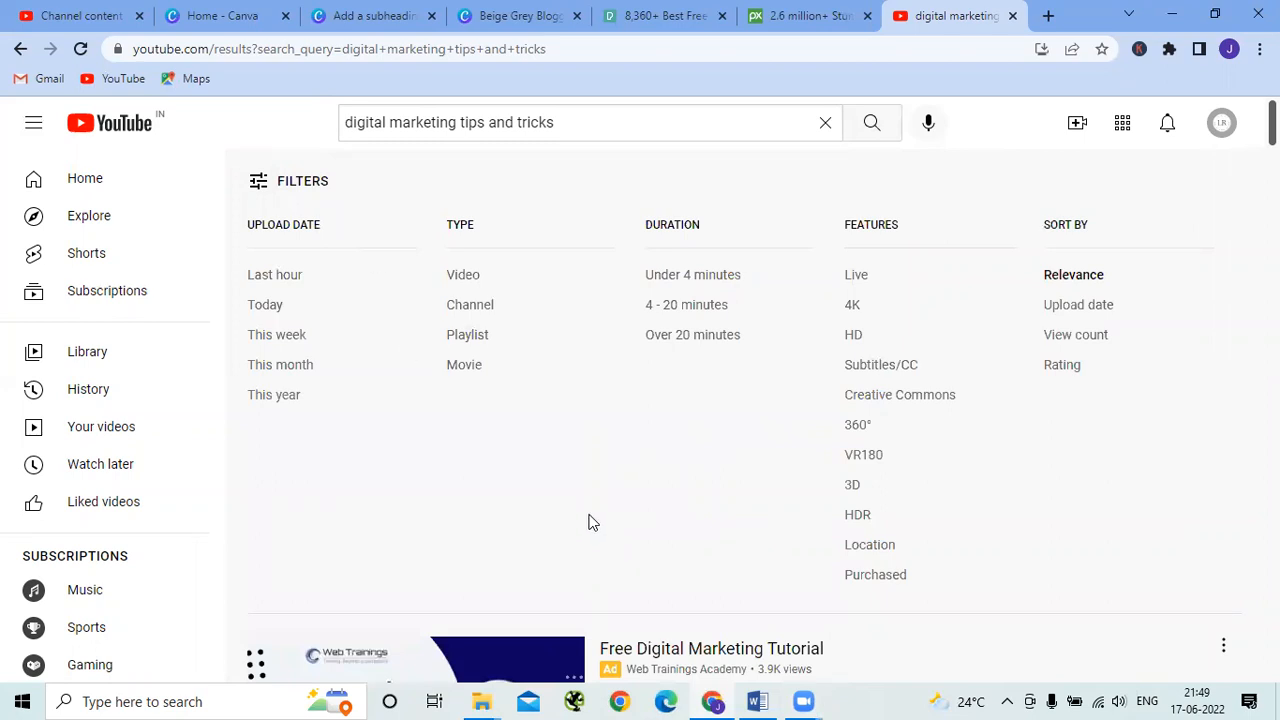
{"action": "scroll", "coordinate": [508, 450], "scroll_direction": "down", "scroll_amount": 1}
{"action": "scroll", "coordinate": [508, 450], "scroll_direction": "up", "scroll_amount": 1}
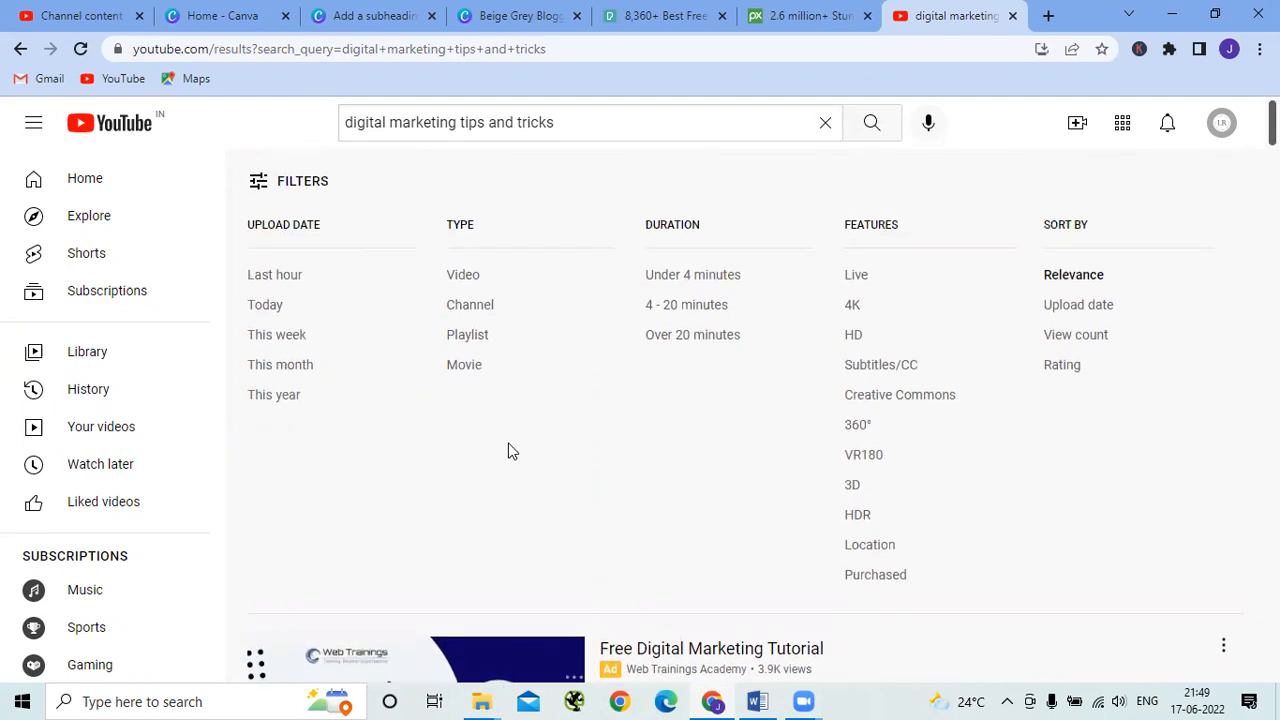
{"action": "left_click", "coordinate": [262, 180]}
{"action": "left_click", "coordinate": [81, 49]}
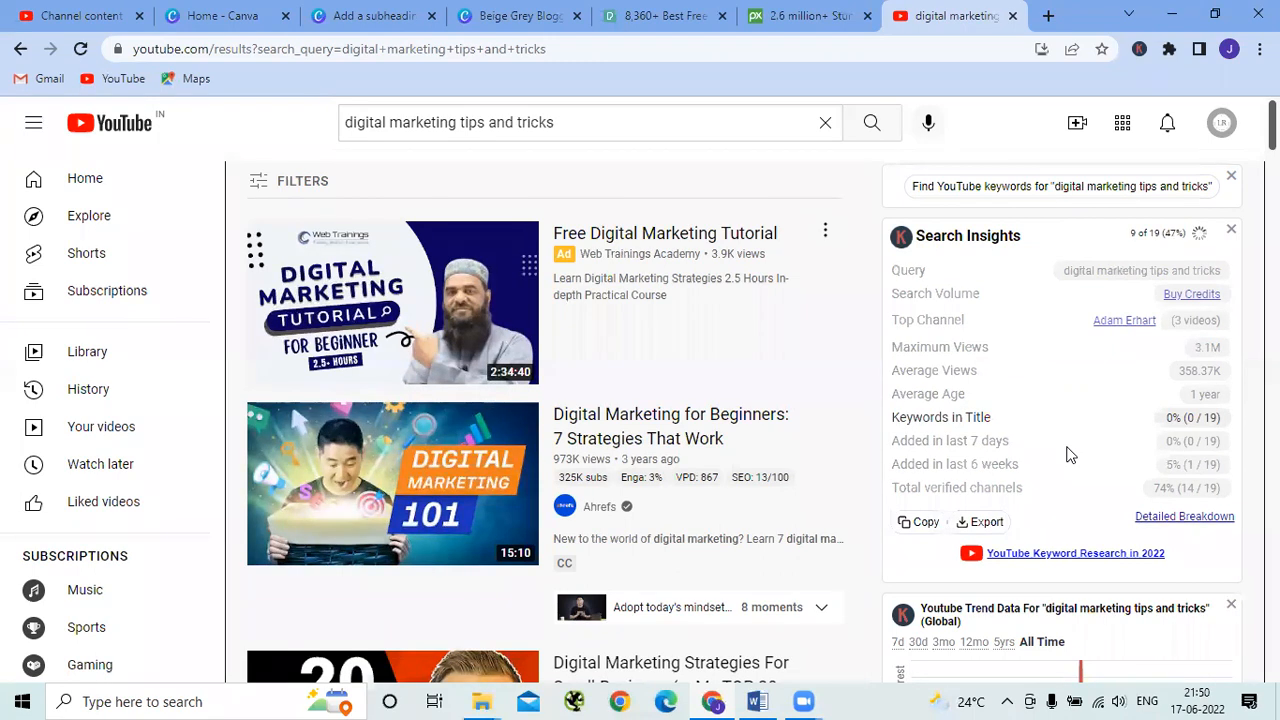
{"action": "scroll", "coordinate": [1068, 455], "scroll_direction": "down", "scroll_amount": 3}
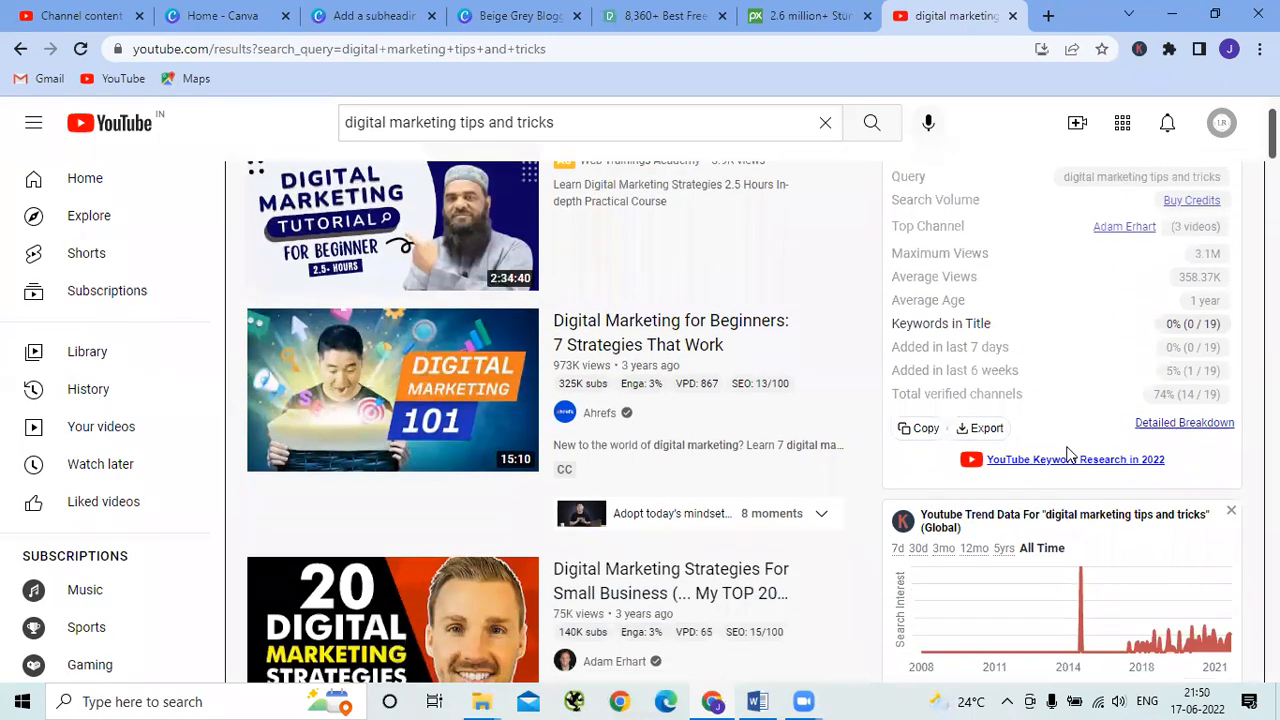
{"action": "scroll", "coordinate": [1068, 455], "scroll_direction": "down", "scroll_amount": 3}
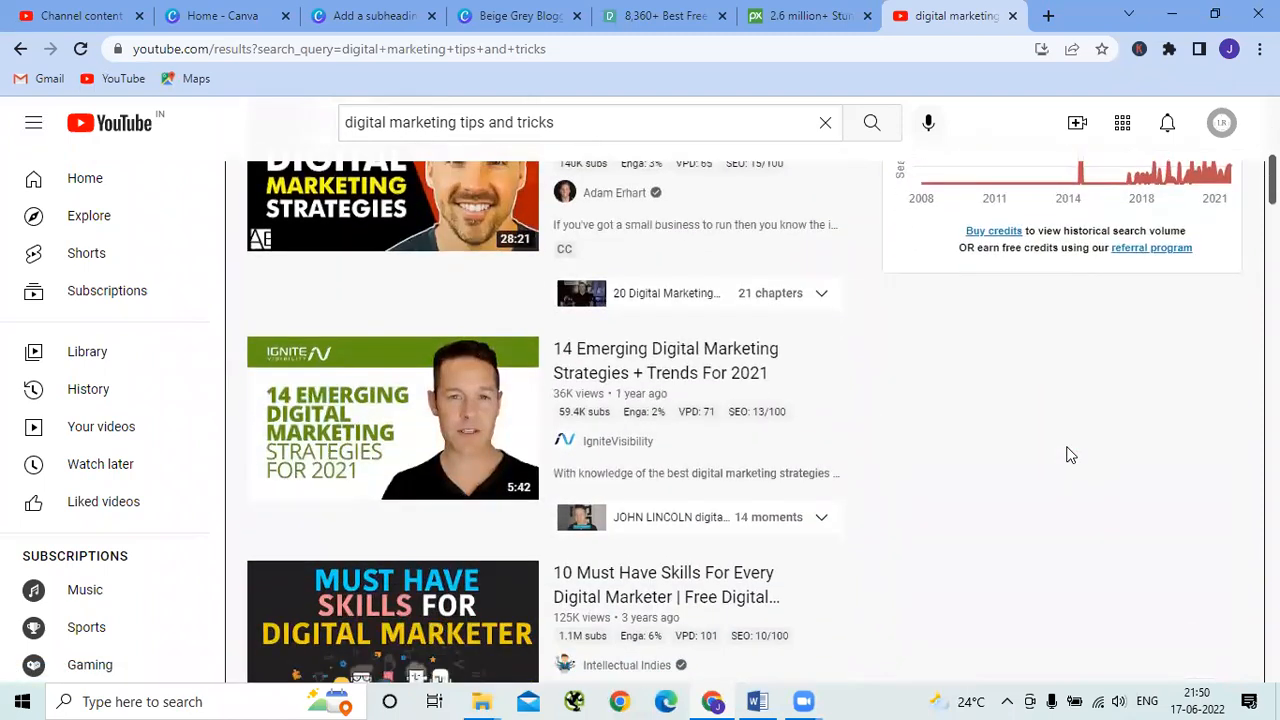
{"action": "scroll", "coordinate": [1068, 455], "scroll_direction": "down", "scroll_amount": 5}
{"action": "scroll", "coordinate": [1068, 455], "scroll_direction": "up", "scroll_amount": 10}
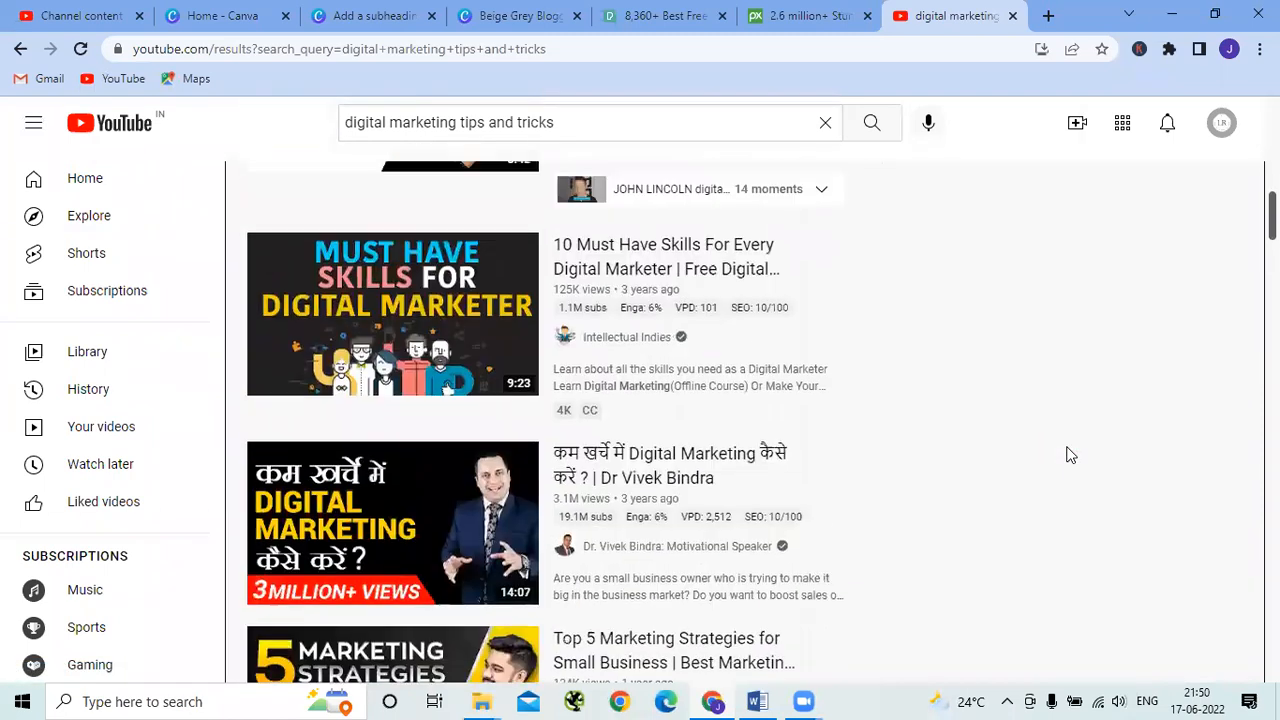
{"action": "scroll", "coordinate": [1068, 455], "scroll_direction": "up", "scroll_amount": 3}
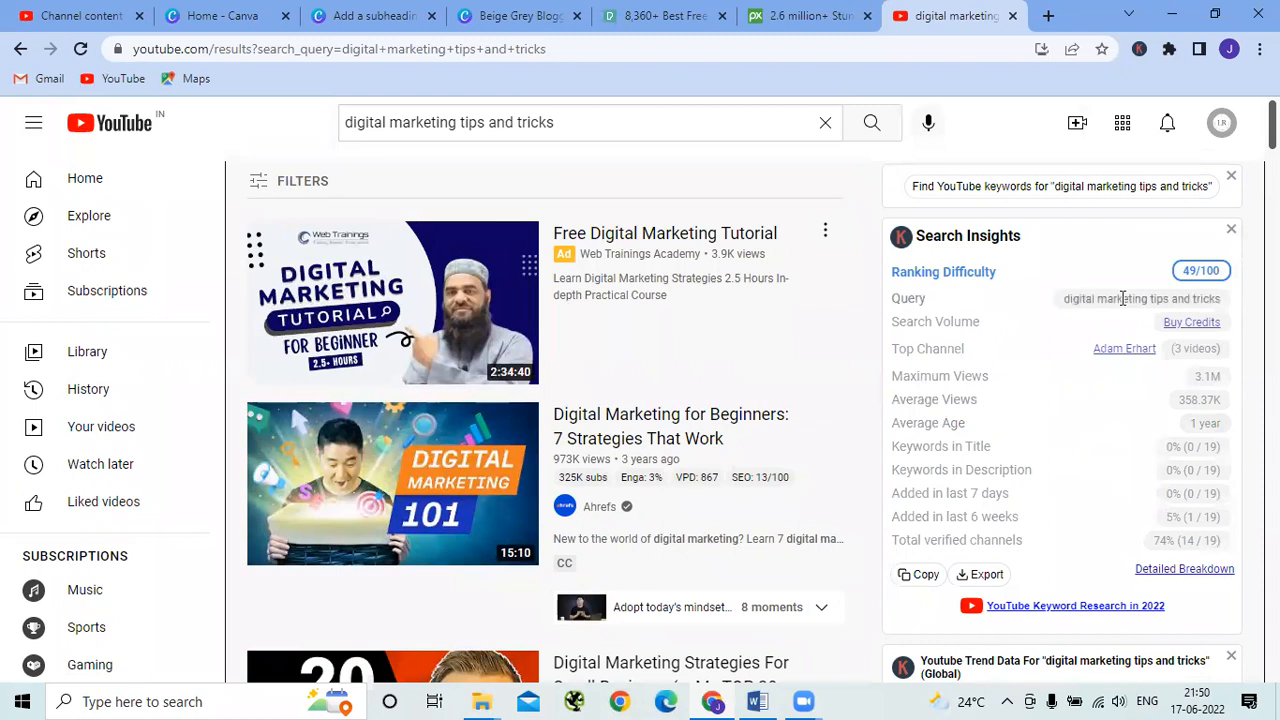
{"action": "scroll", "coordinate": [1122, 298], "scroll_direction": "down", "scroll_amount": 2}
{"action": "scroll", "coordinate": [1122, 298], "scroll_direction": "up", "scroll_amount": 1}
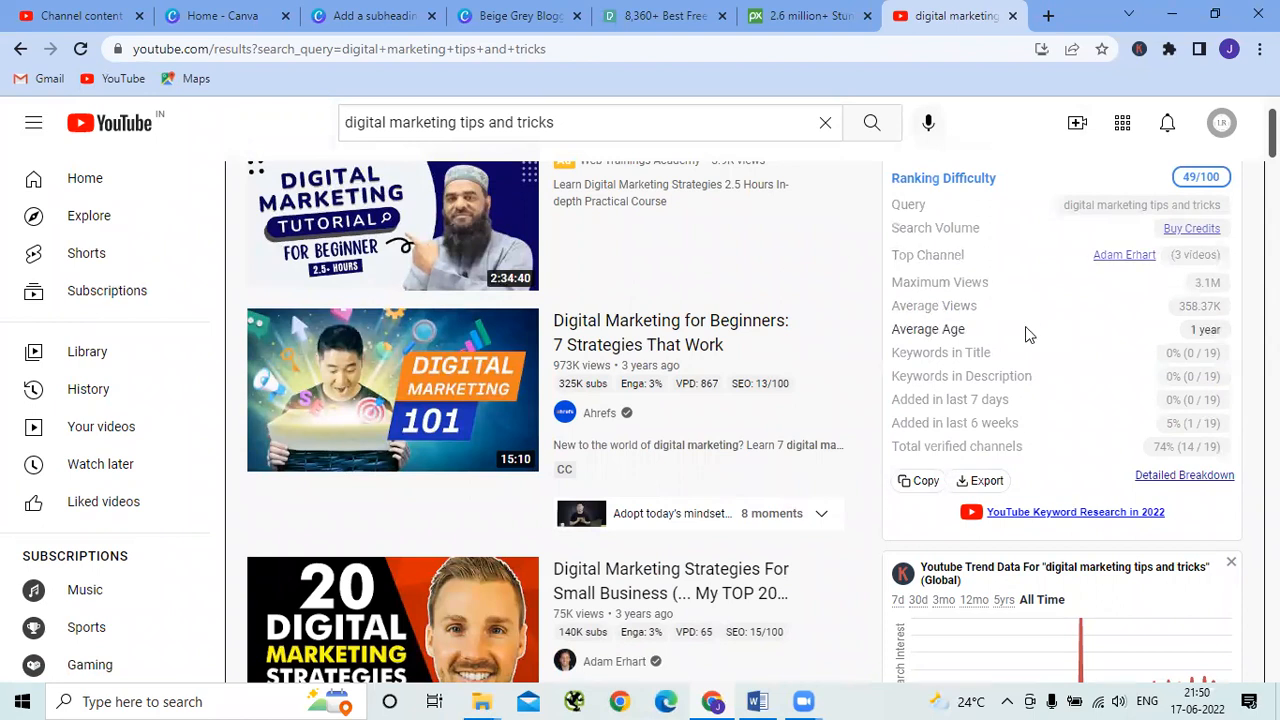
{"action": "scroll", "coordinate": [1025, 326], "scroll_direction": "down", "scroll_amount": 1}
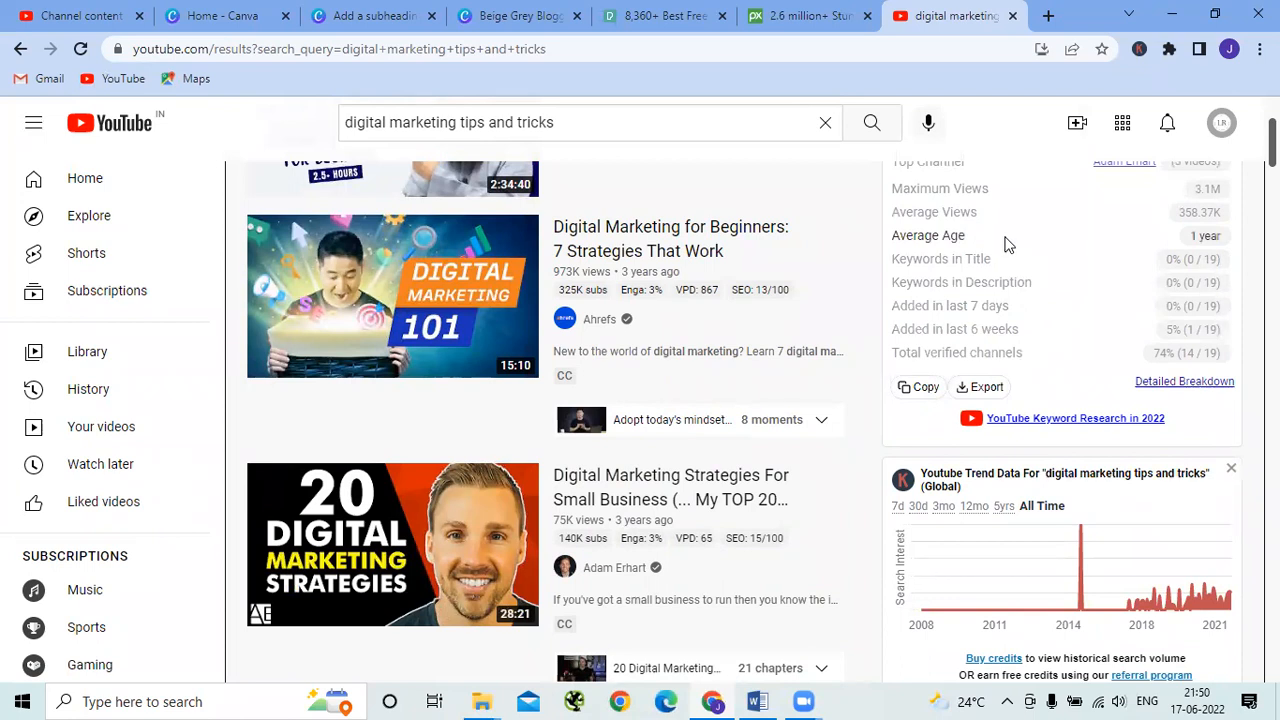
{"action": "scroll", "coordinate": [1006, 245], "scroll_direction": "up", "scroll_amount": 1}
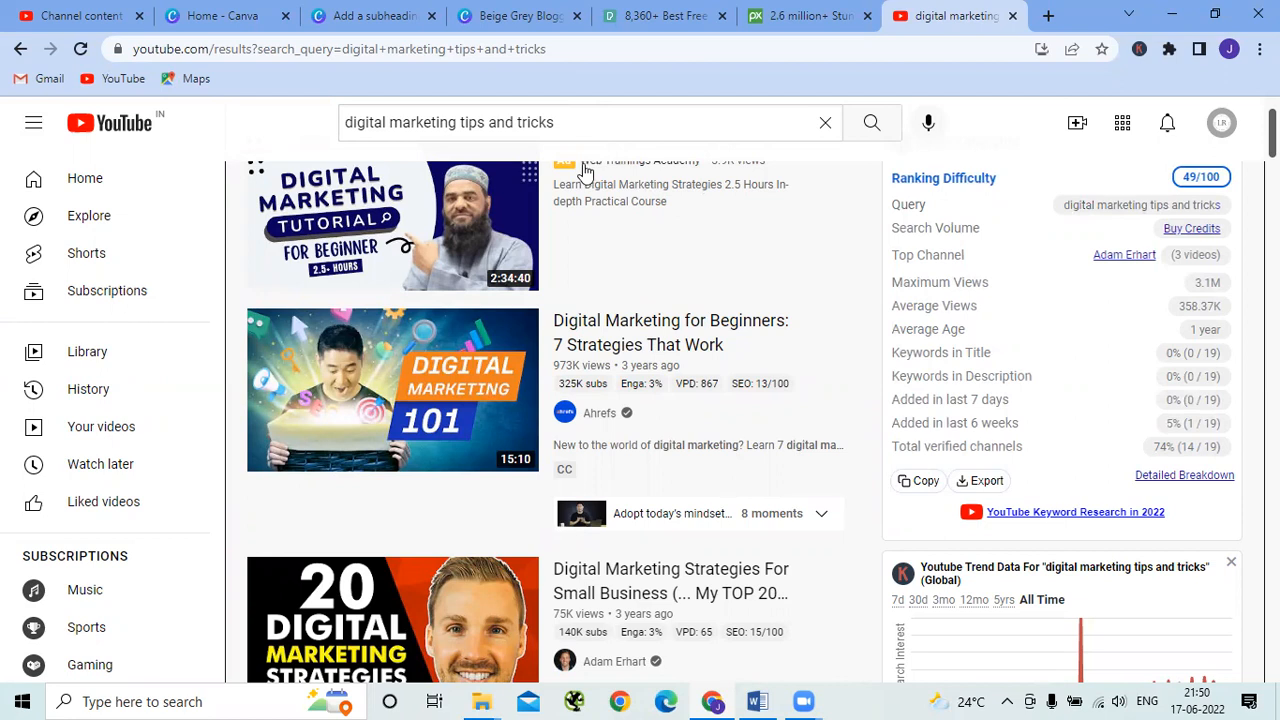
Step: Search Google for 'best digital marketing courses' in a new tab
{"action": "left_click", "coordinate": [1048, 17]}
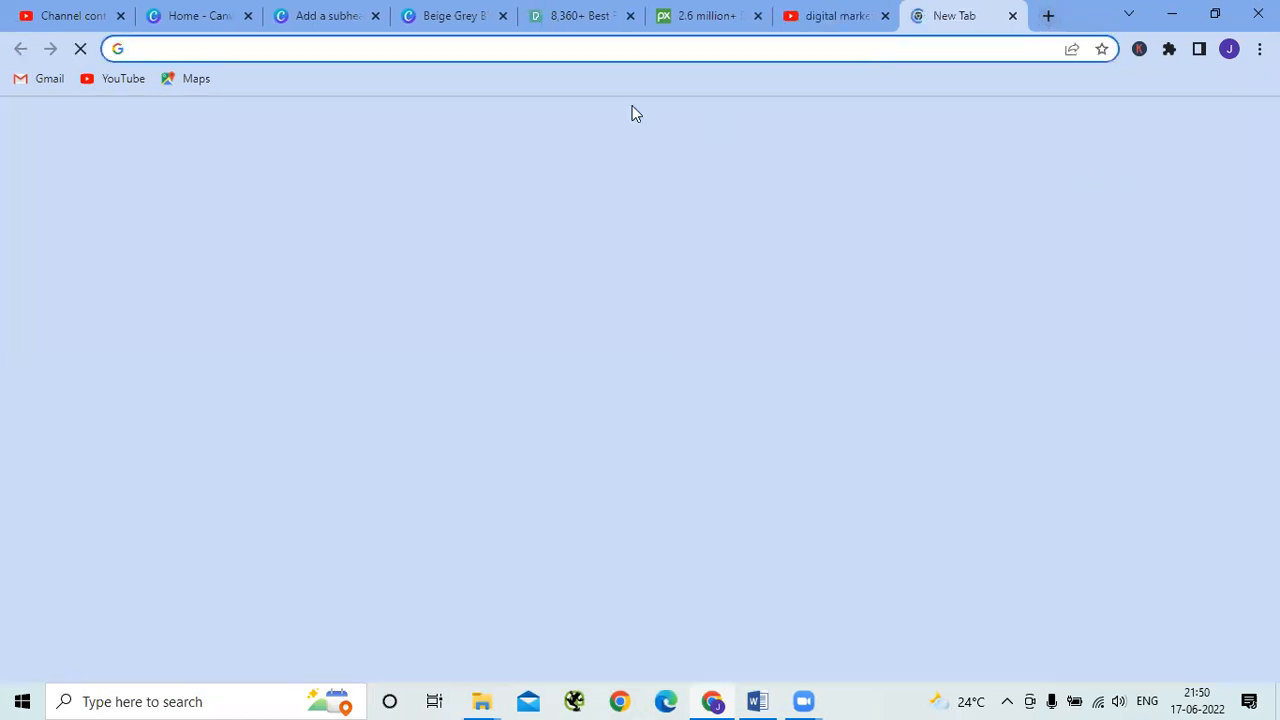
{"action": "left_click", "coordinate": [530, 466]}
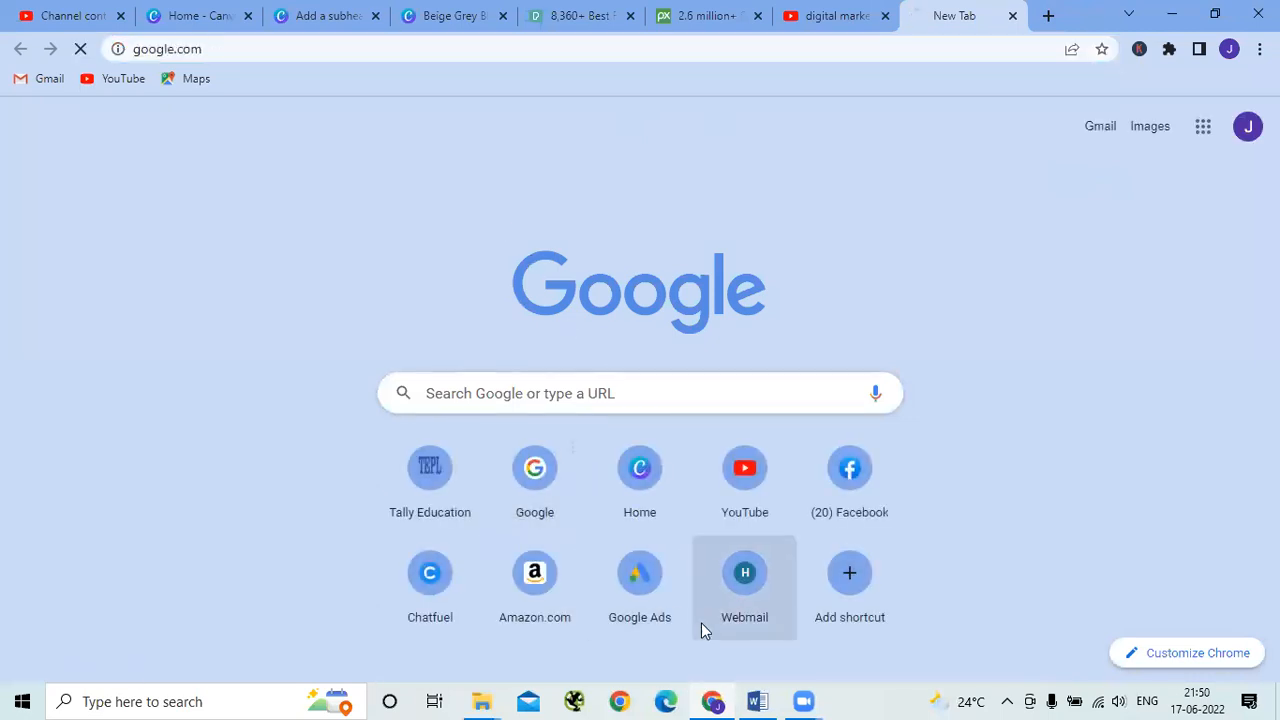
{"action": "left_click", "coordinate": [493, 280]}
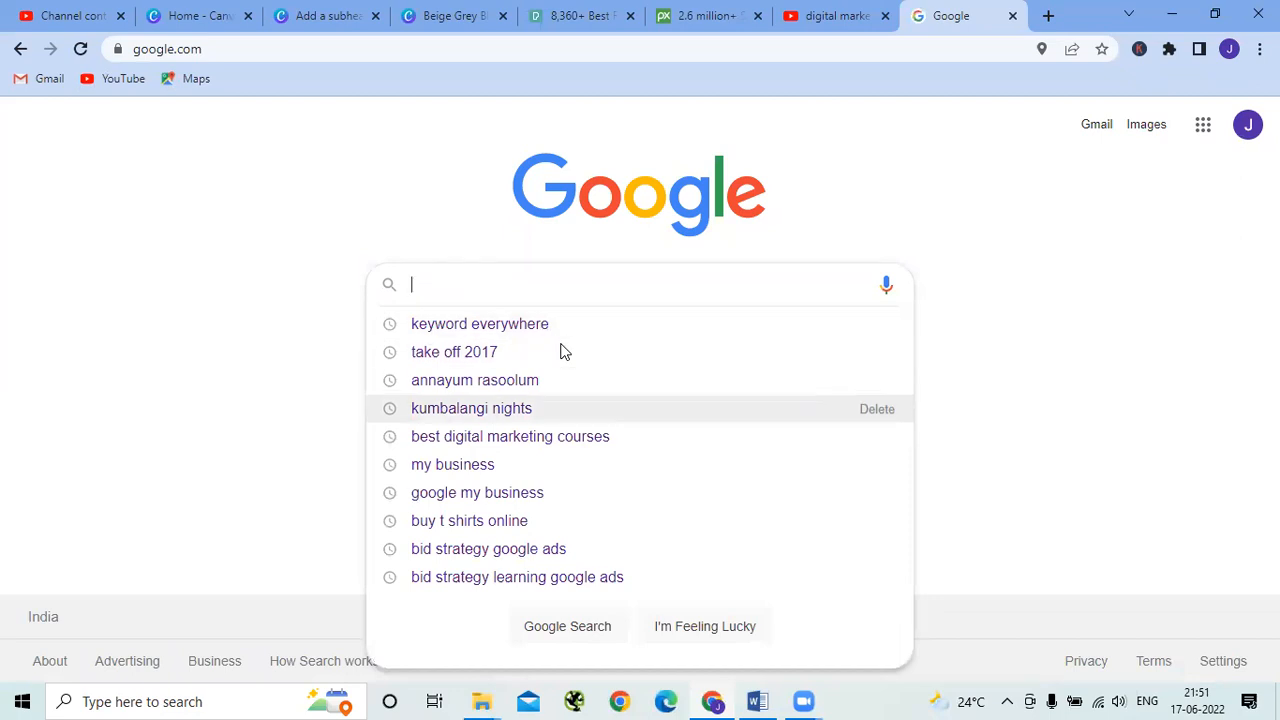
{"action": "left_click", "coordinate": [586, 446]}
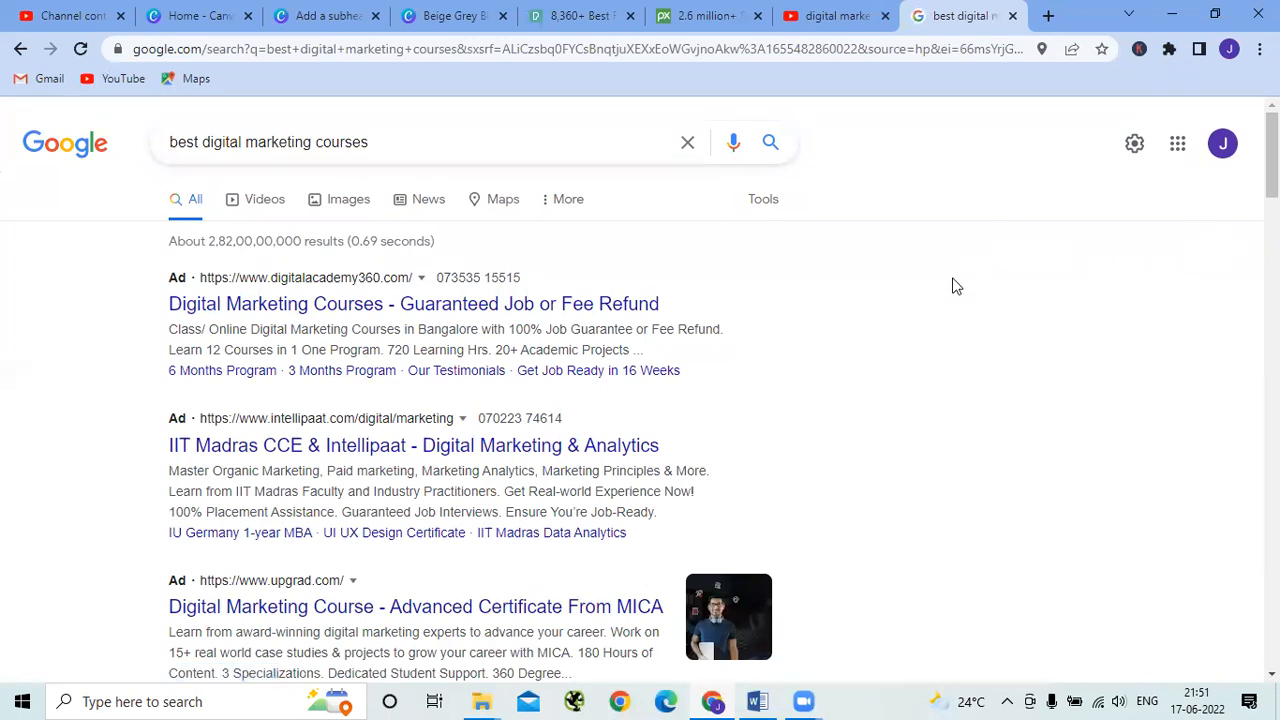
{"action": "scroll", "coordinate": [953, 287], "scroll_direction": "down", "scroll_amount": 7}
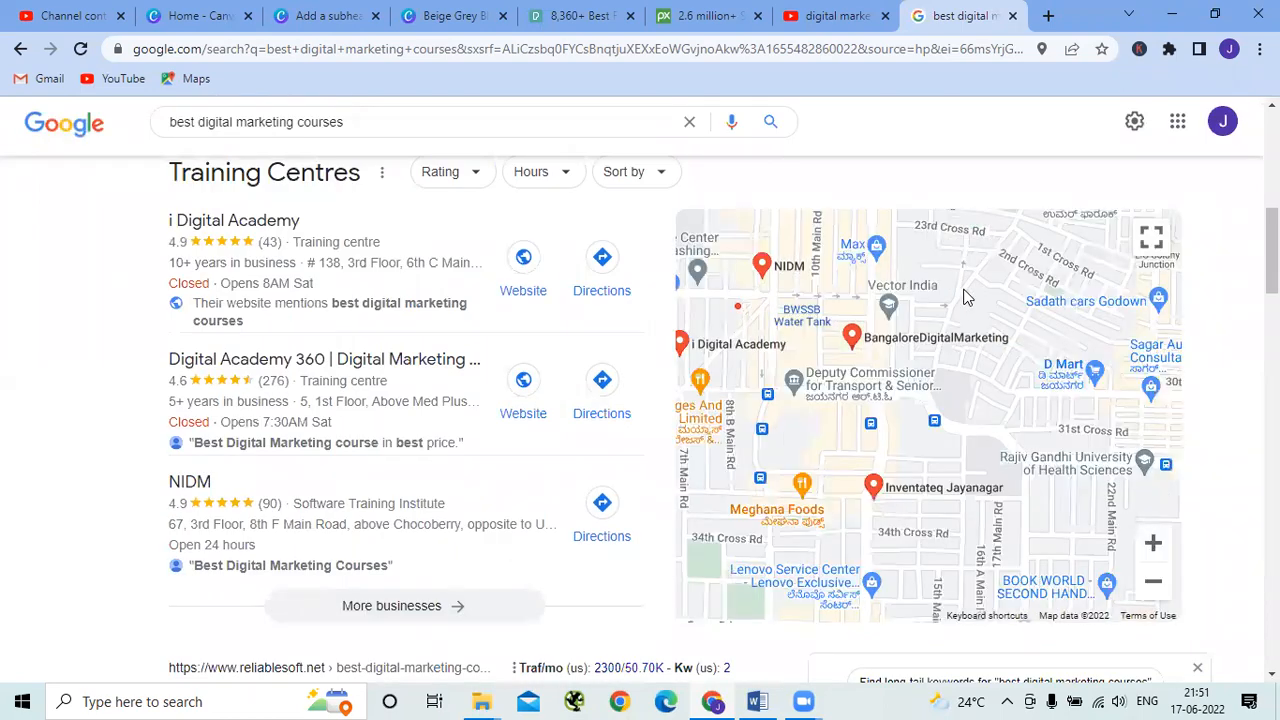
{"action": "scroll", "coordinate": [967, 294], "scroll_direction": "up", "scroll_amount": 3}
{"action": "scroll", "coordinate": [1237, 240], "scroll_direction": "up", "scroll_amount": 8}
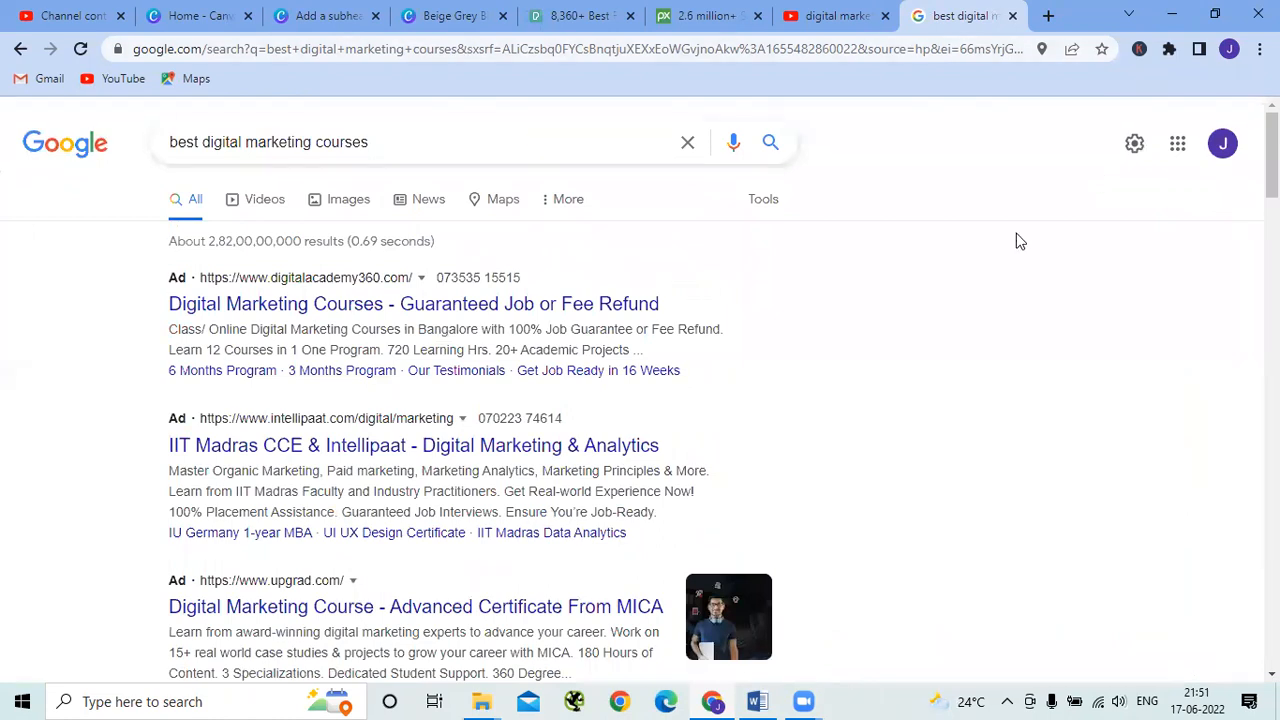
Step: Reload the Google results and open the Keywords Everywhere extension menu
{"action": "left_click", "coordinate": [1134, 145]}
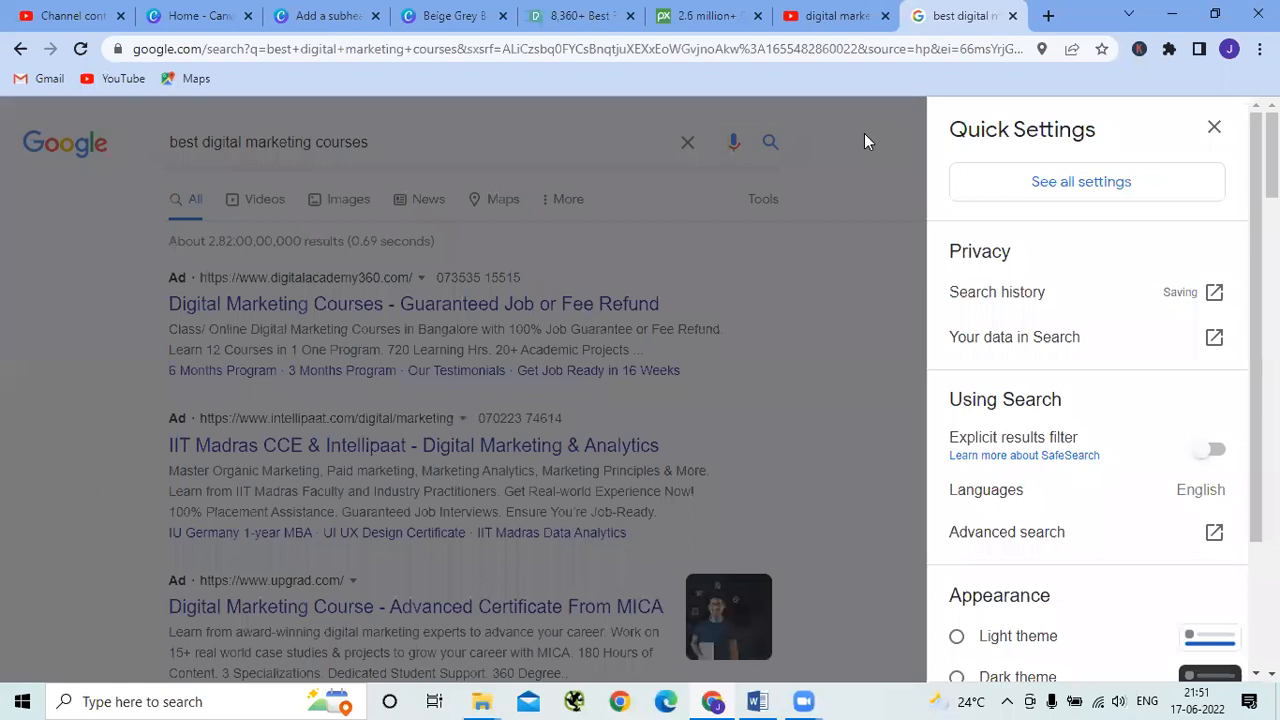
{"action": "left_click", "coordinate": [865, 134]}
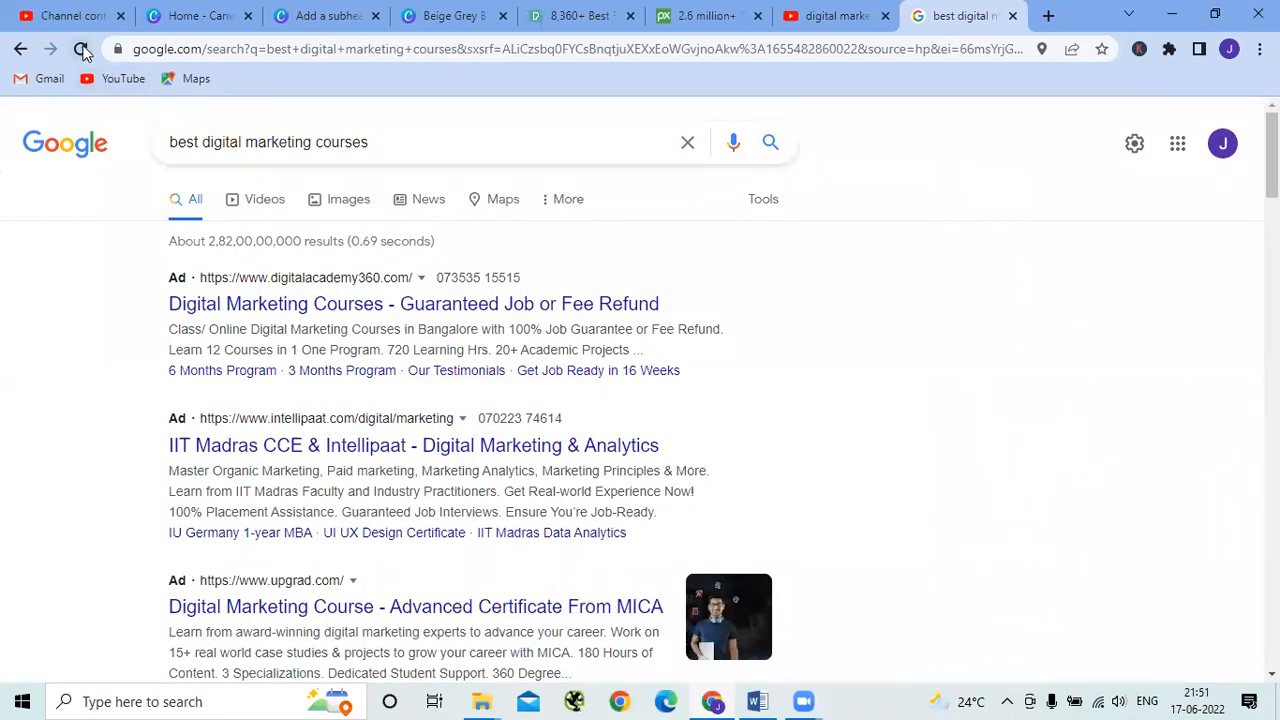
{"action": "left_click", "coordinate": [82, 48]}
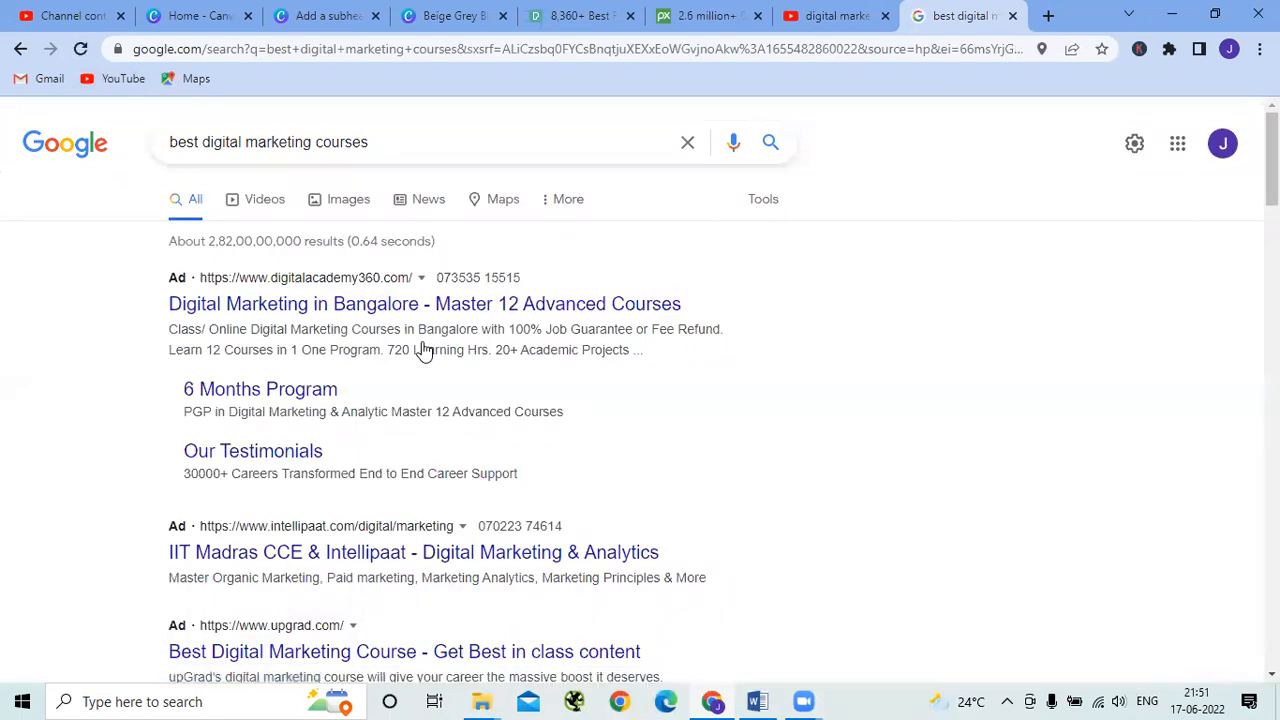
{"action": "scroll", "coordinate": [1040, 249], "scroll_direction": "down", "scroll_amount": 4}
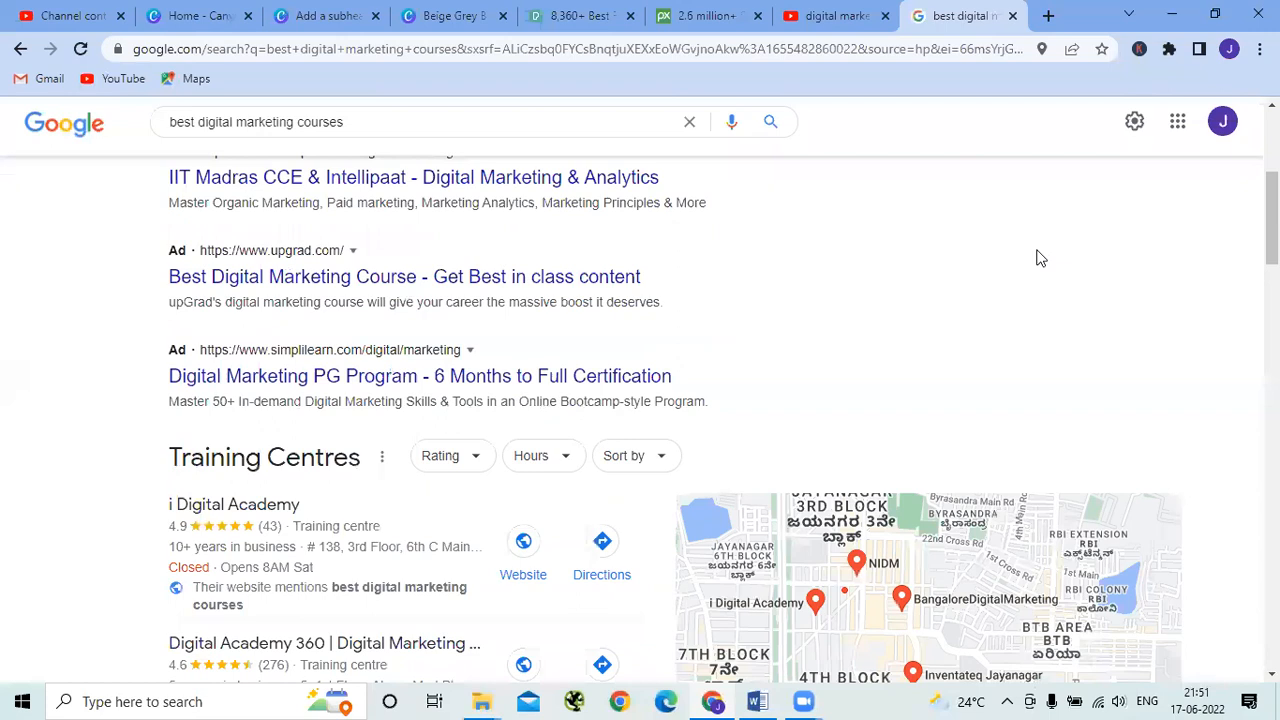
{"action": "scroll", "coordinate": [1040, 256], "scroll_direction": "up", "scroll_amount": 4}
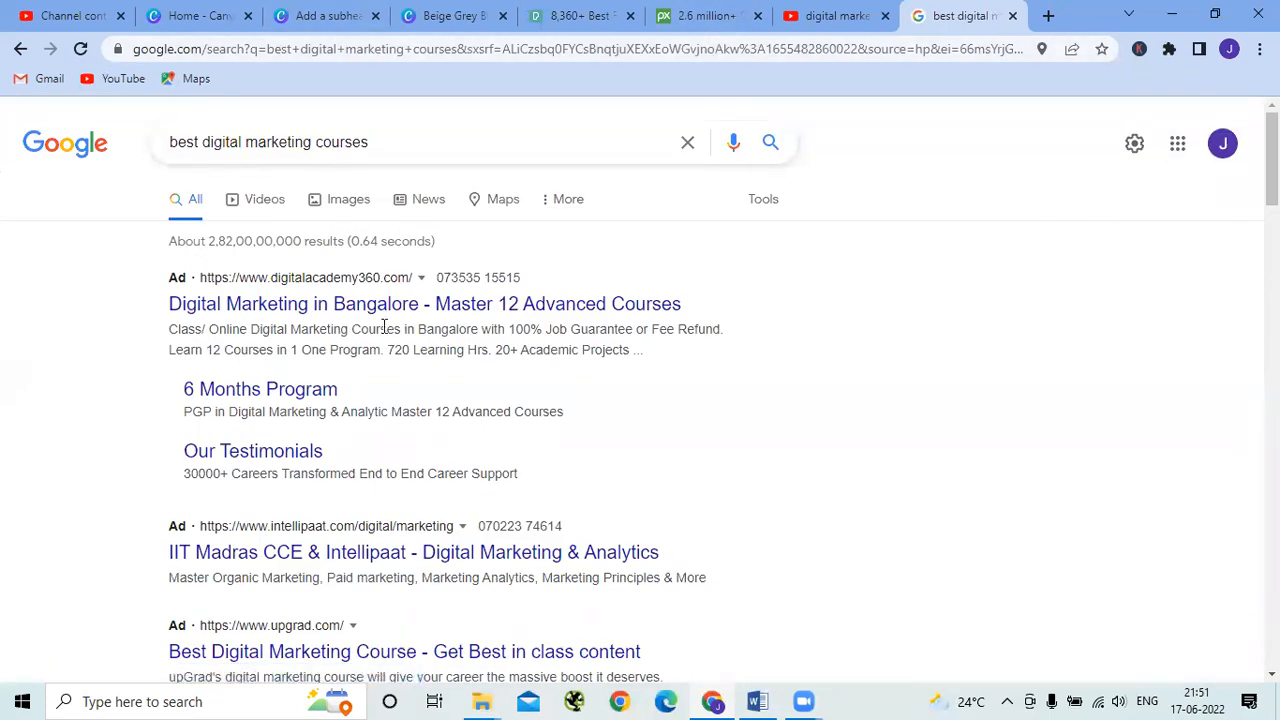
{"action": "left_click", "coordinate": [1139, 48]}
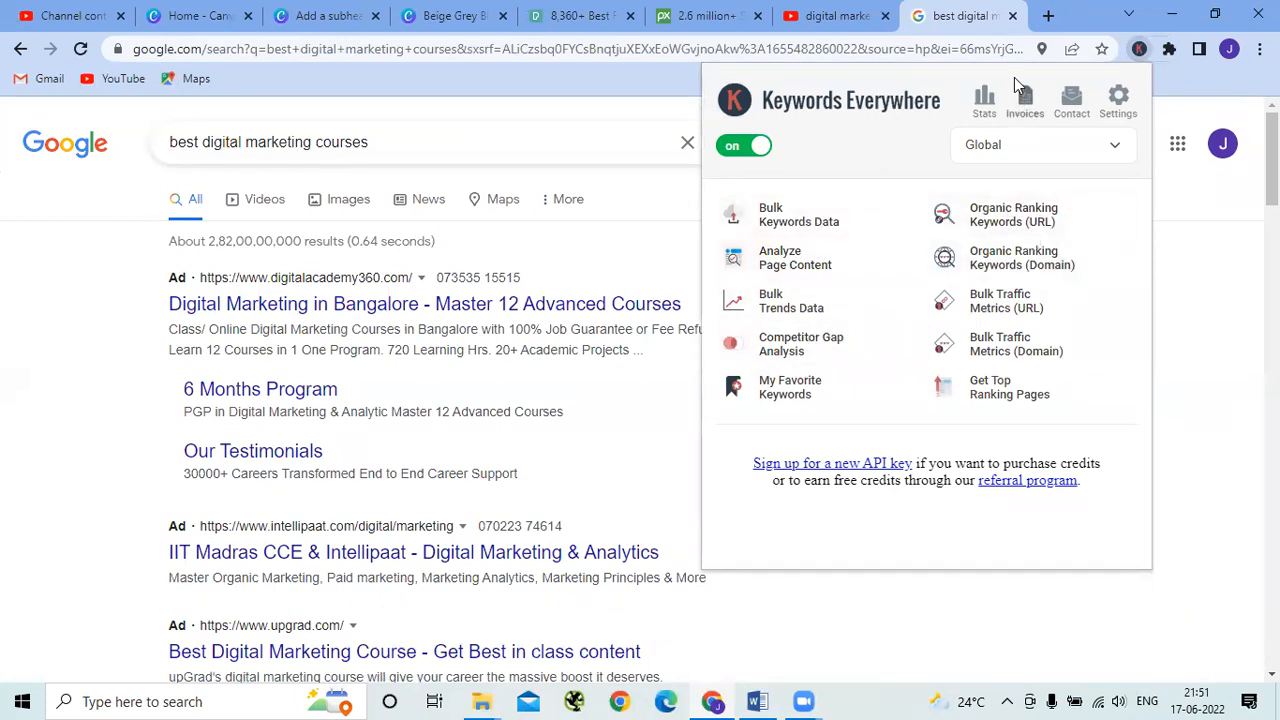
Step: Visit the Keywords Everywhere Stats and free API key pages, then close both tabs
{"action": "left_click", "coordinate": [984, 107]}
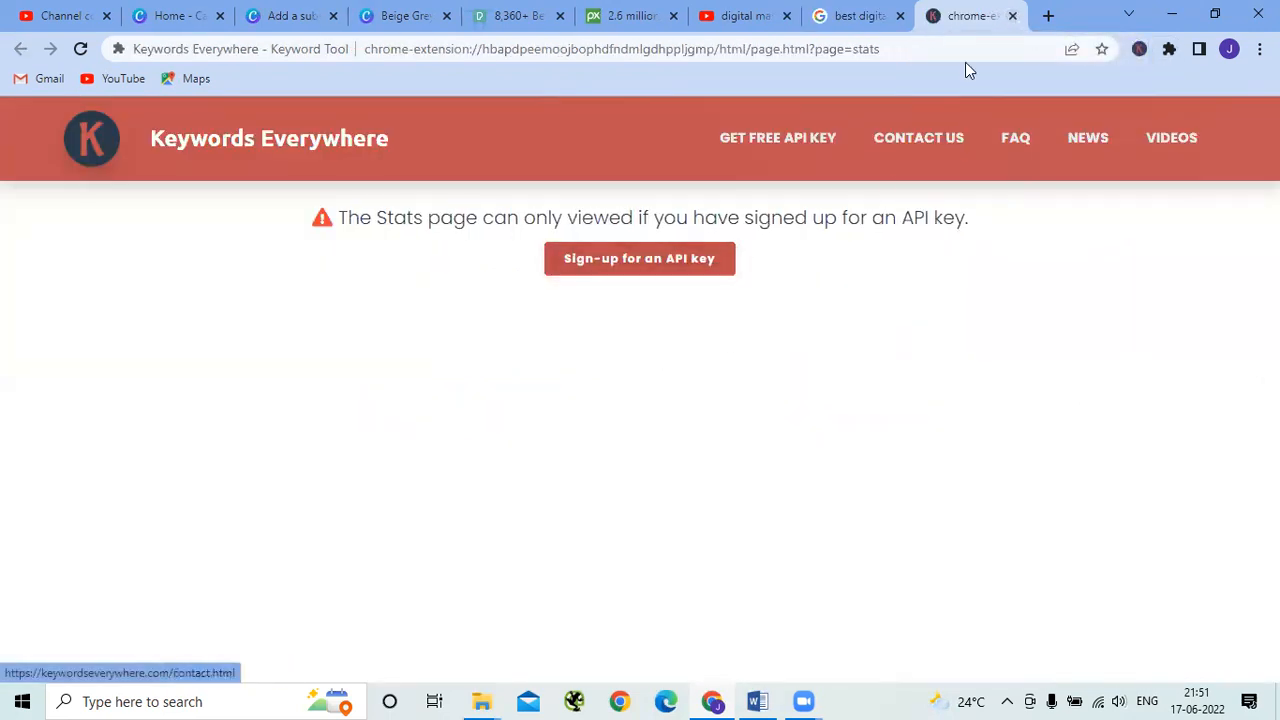
{"action": "left_click", "coordinate": [748, 140]}
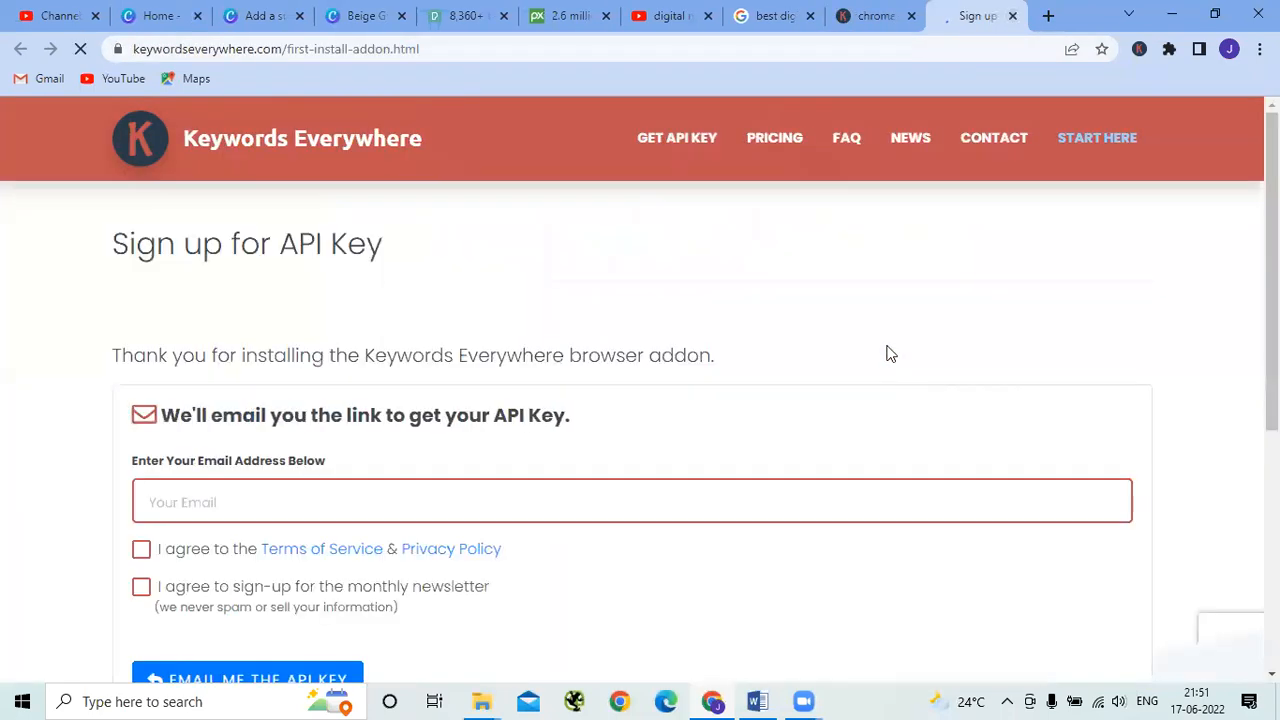
{"action": "left_click", "coordinate": [1012, 17]}
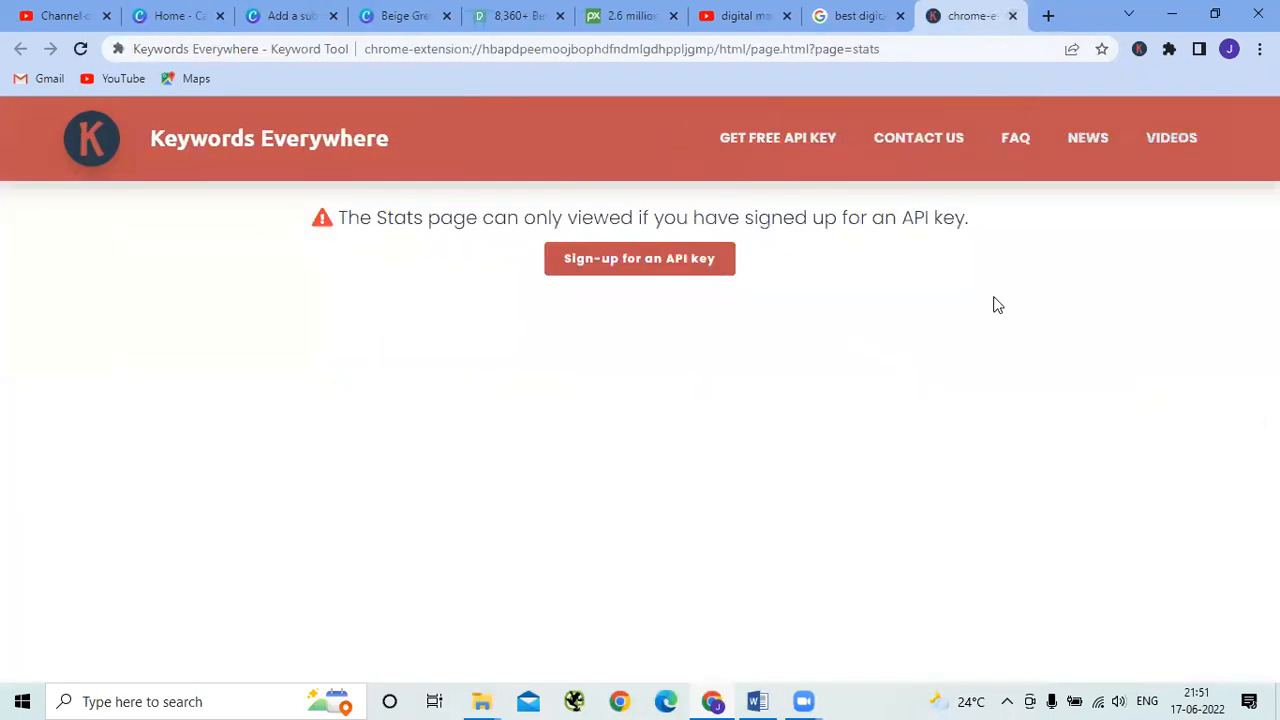
{"action": "left_click", "coordinate": [1012, 16]}
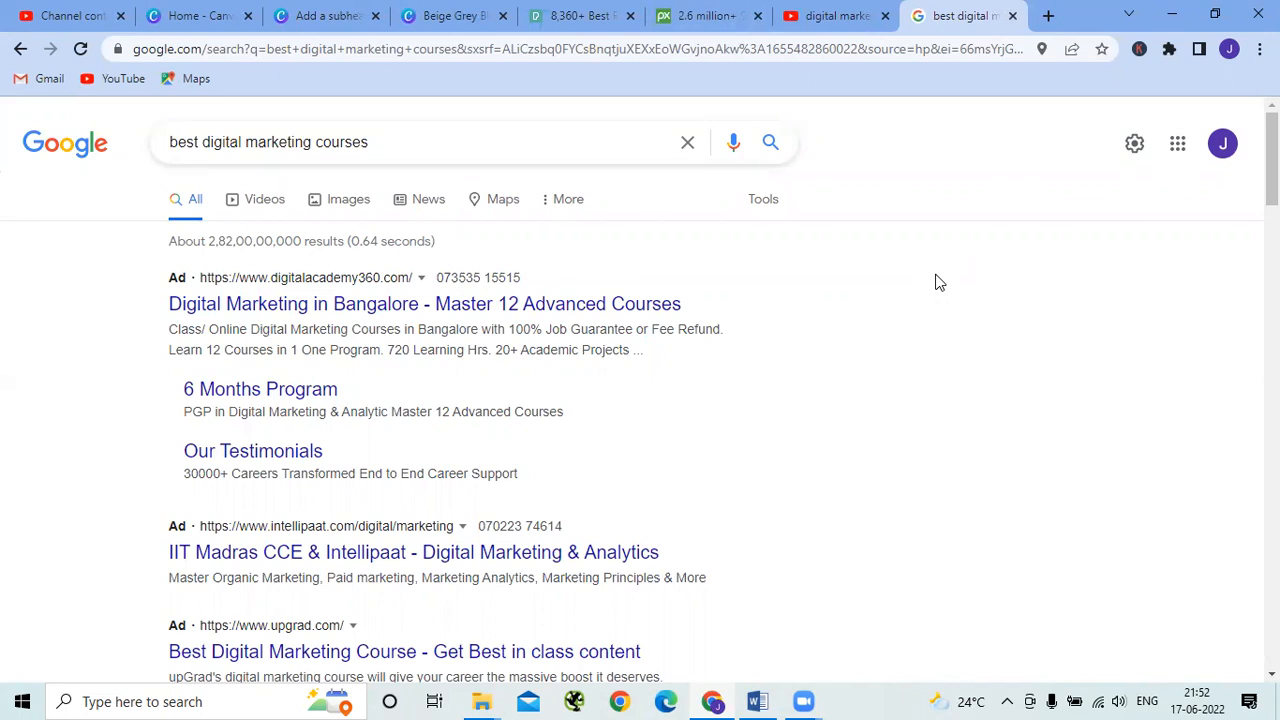
Step: Look over the Google results, then switch to the 'digital marketing tips and tricks' YouTube tab
{"action": "scroll", "coordinate": [937, 282], "scroll_direction": "down", "scroll_amount": 4}
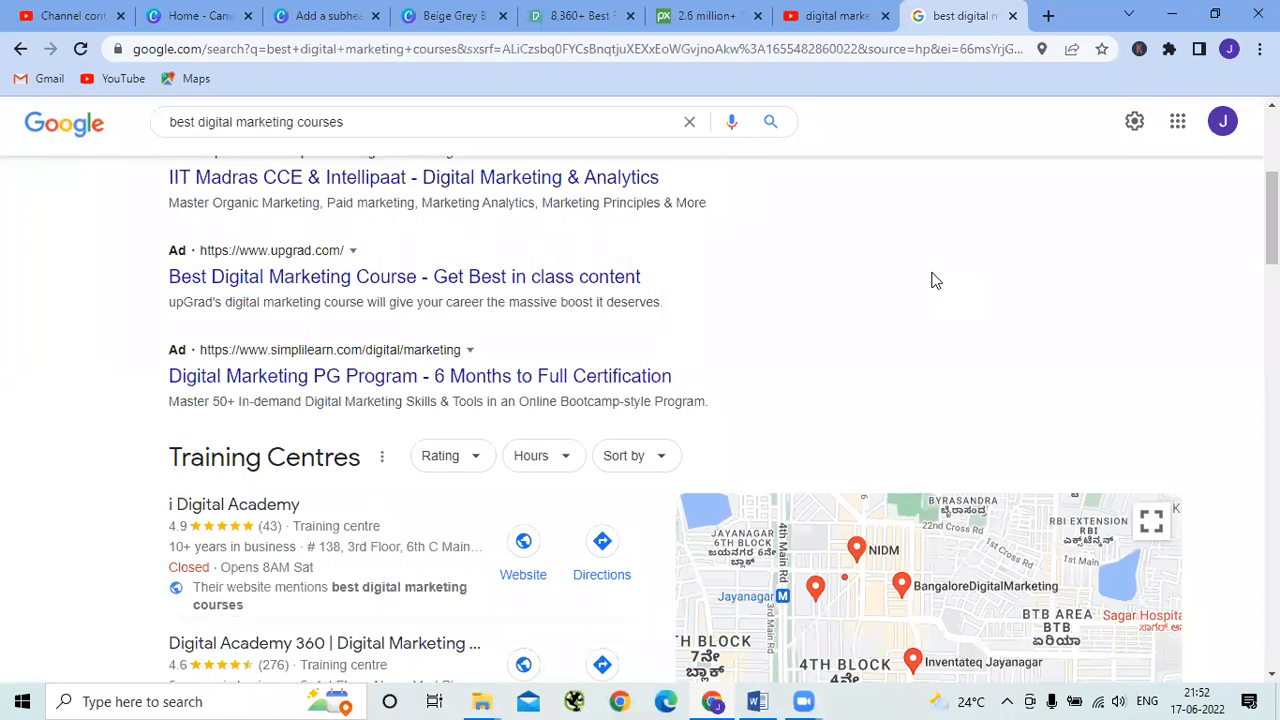
{"action": "scroll", "coordinate": [932, 280], "scroll_direction": "up", "scroll_amount": 4}
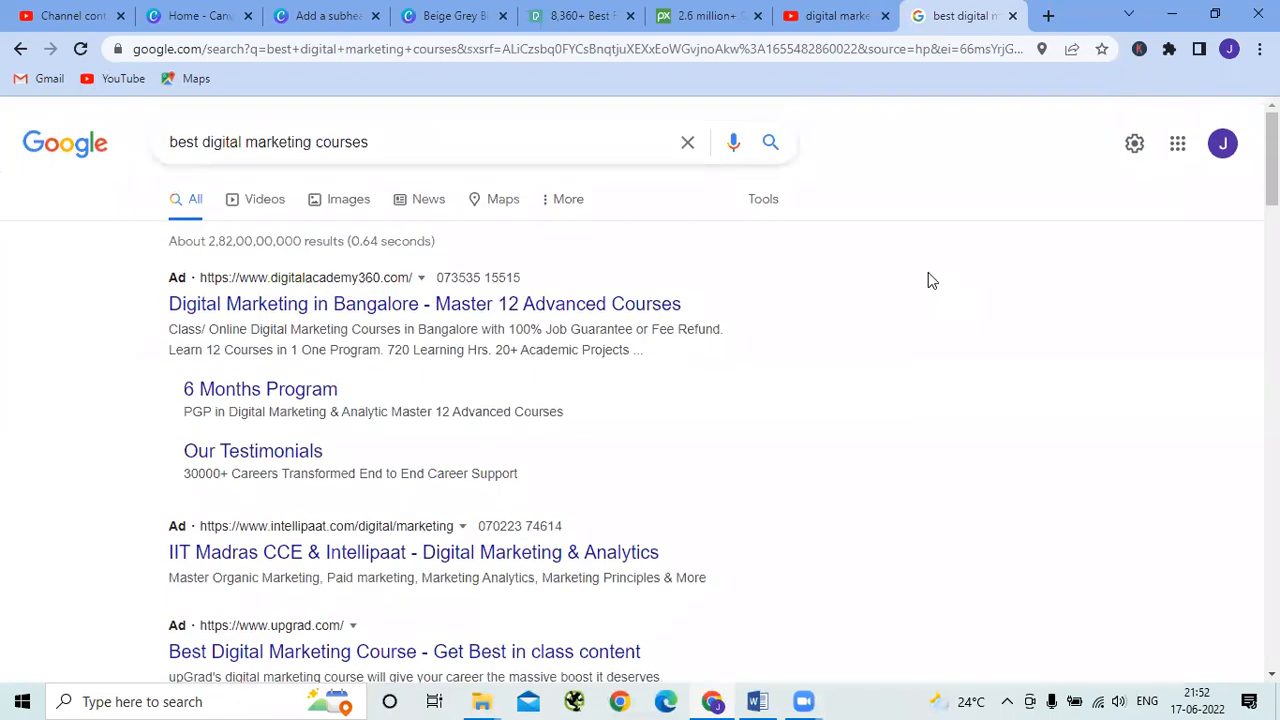
{"action": "left_click", "coordinate": [806, 12]}
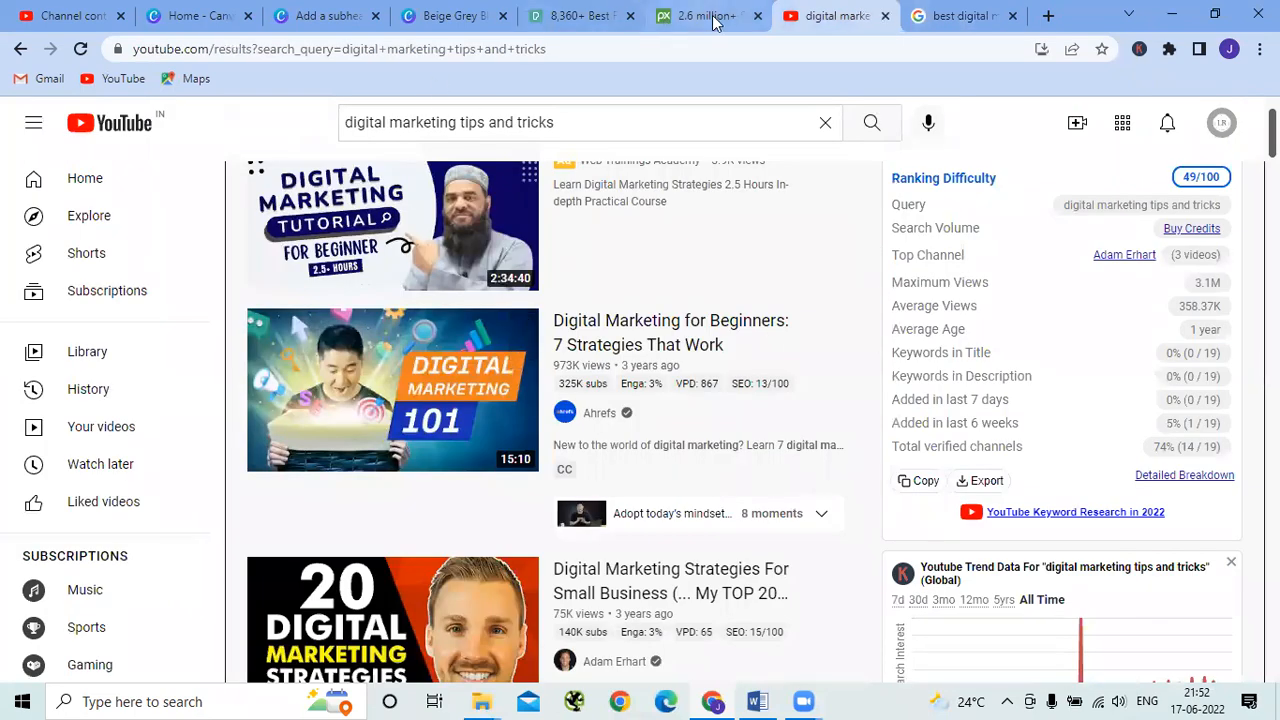
Step: Switch to the Channel content tab showing the DIGITAL MARKETING TIPS AND TRICKS upload details
{"action": "left_click", "coordinate": [65, 15]}
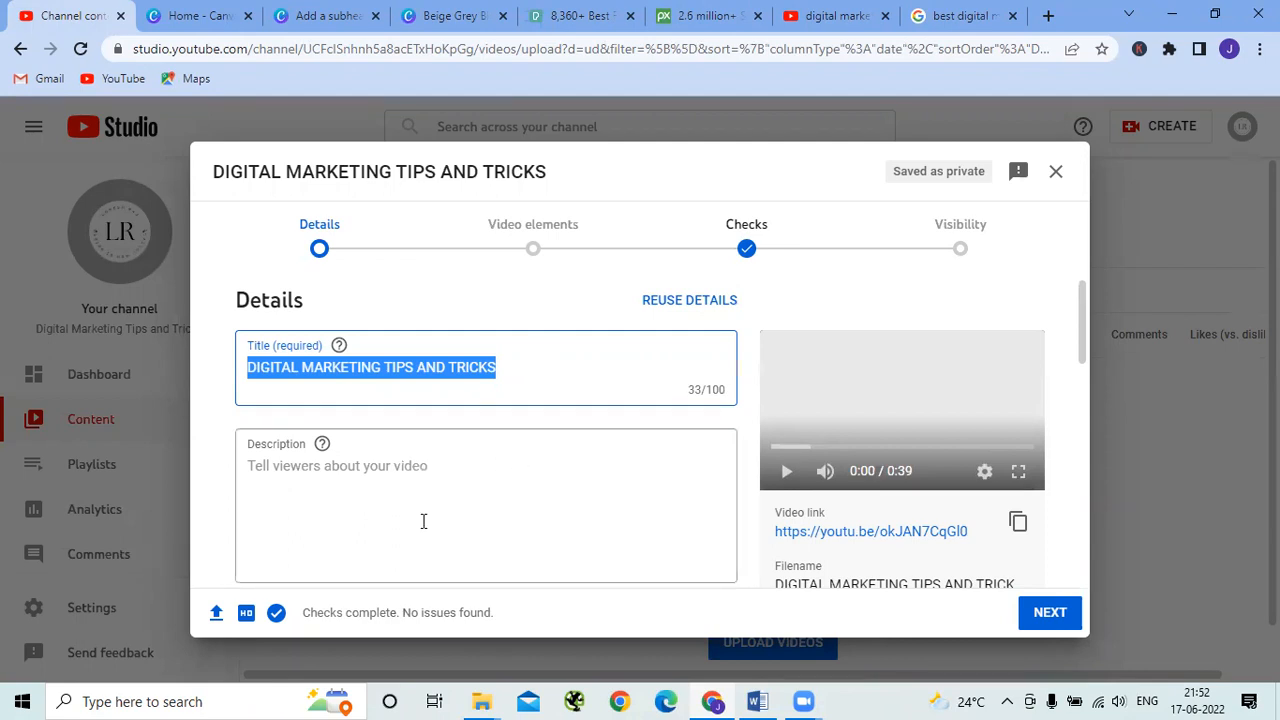
Step: Write a two-line description: Digital Ads drive website traffic; contact us for Ads creation, promotions and training
{"action": "left_click", "coordinate": [515, 540]}
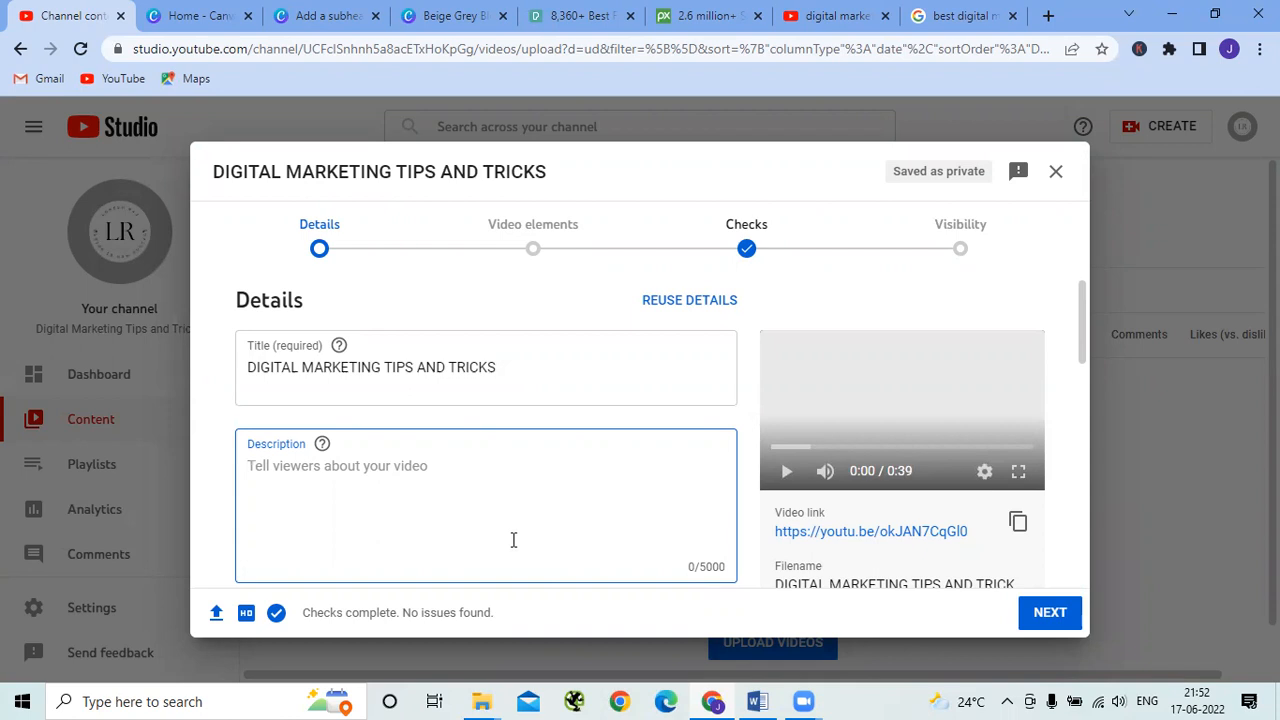
{"action": "type", "text": "D"}
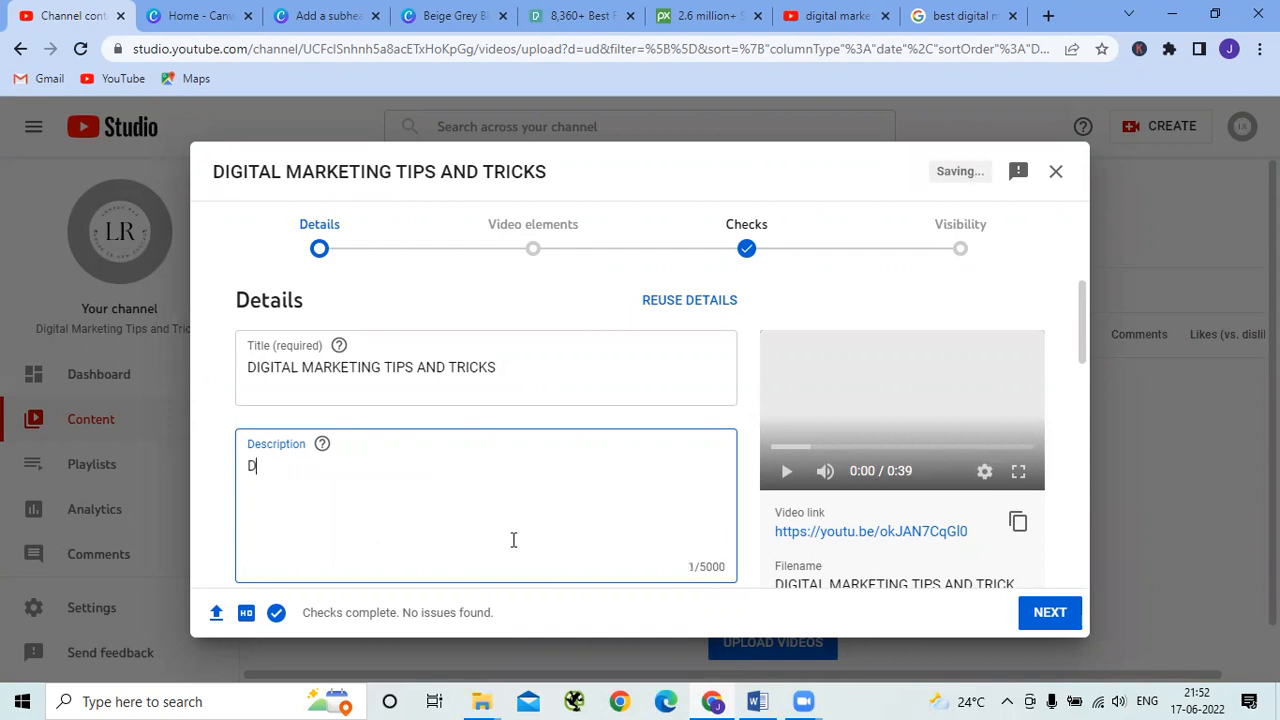
{"action": "type", "text": "igital Ads can b"}
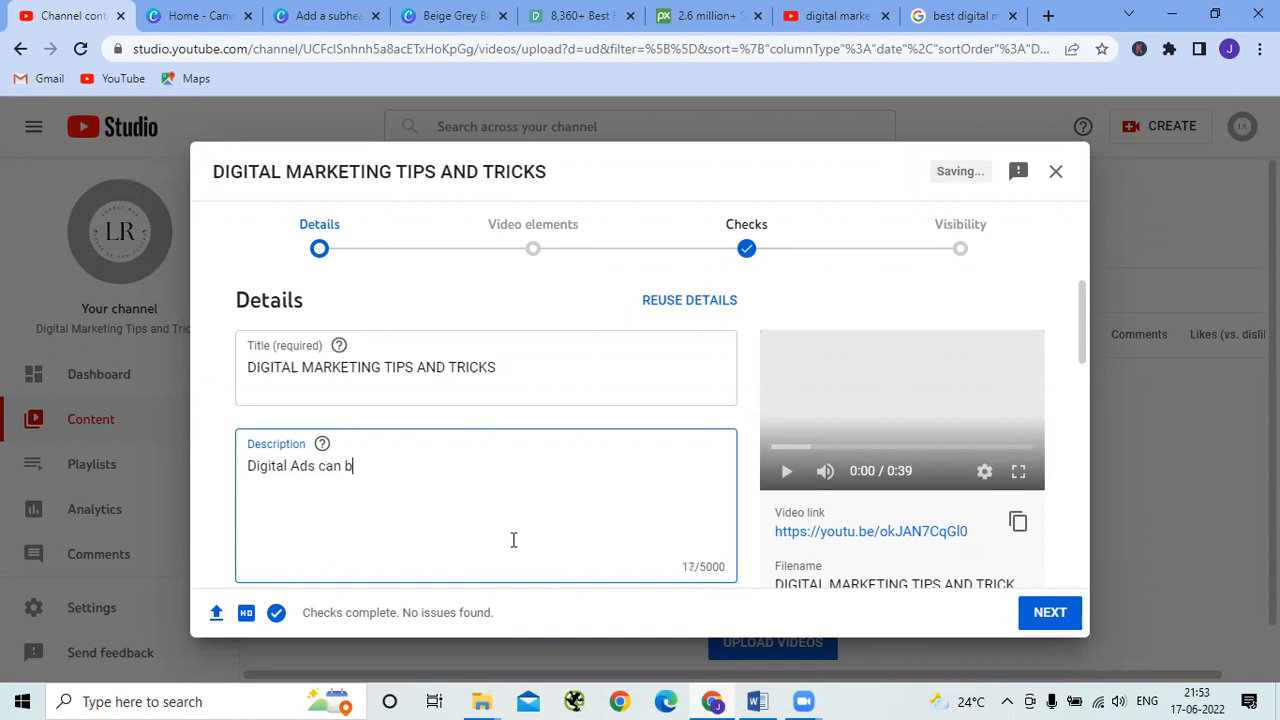
{"action": "type", "text": "e one of the sou"}
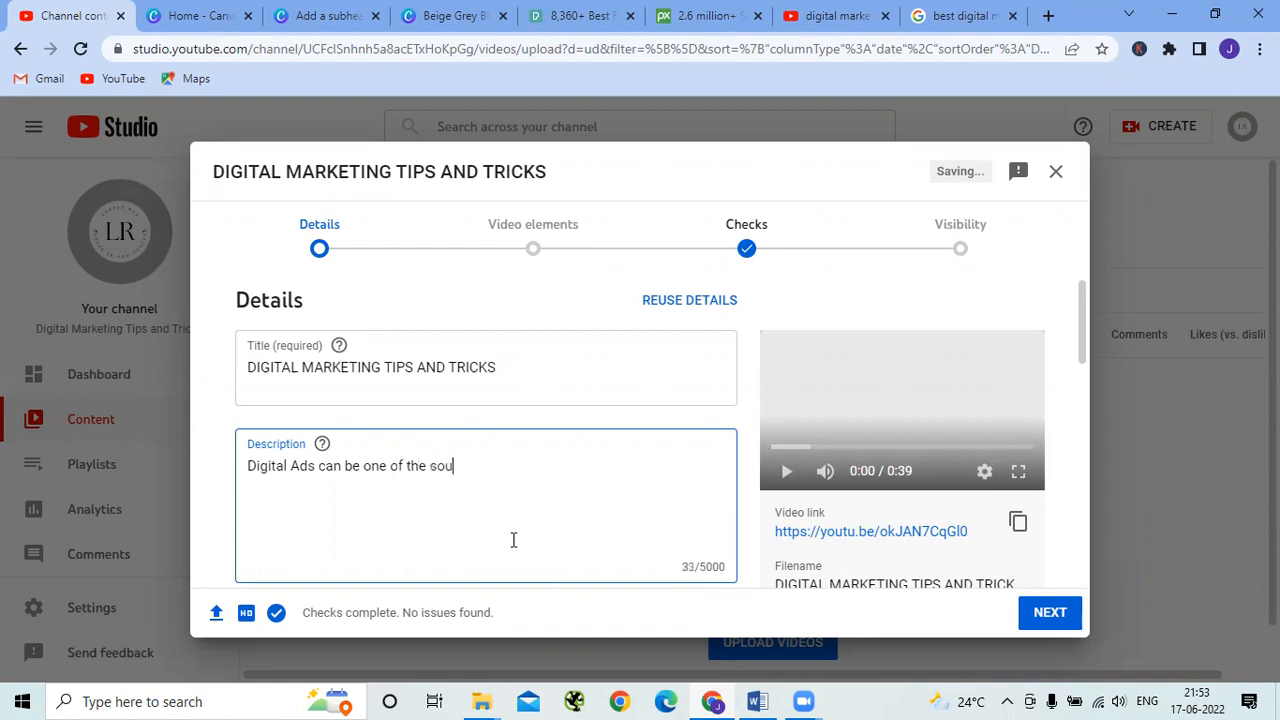
{"action": "type", "text": "rce of driving traf"}
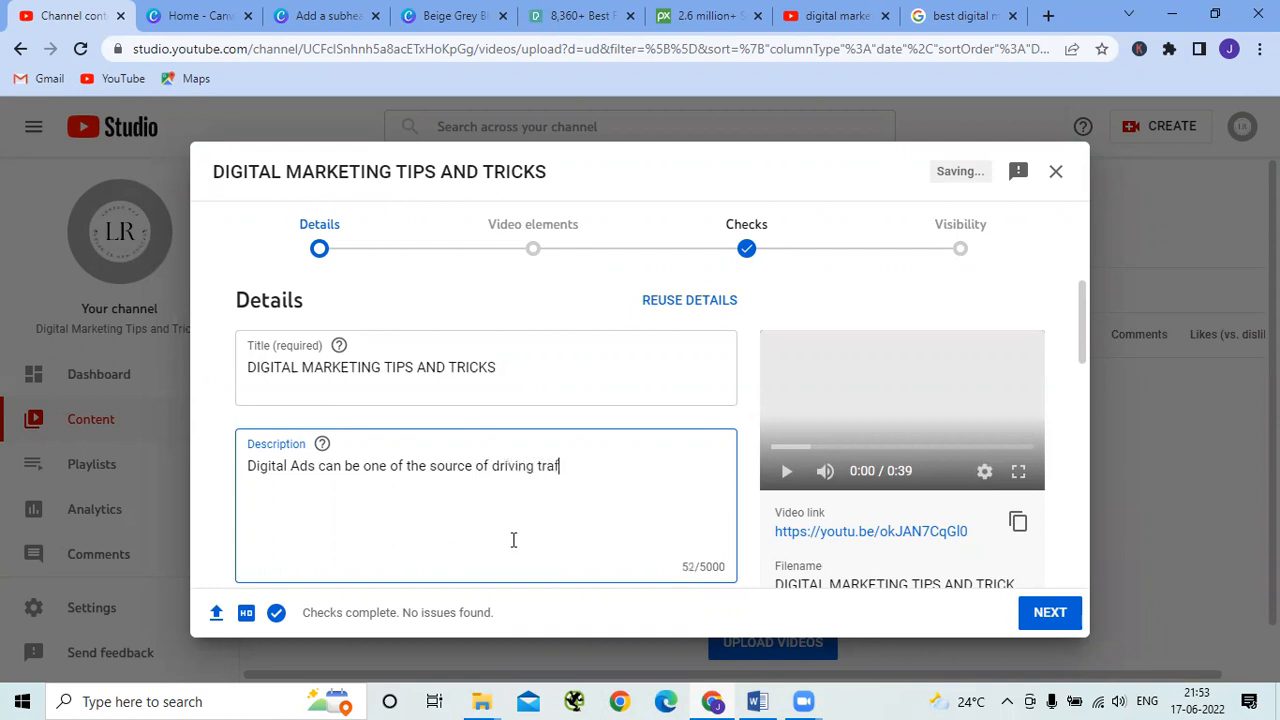
{"action": "type", "text": "fic towards your we"}
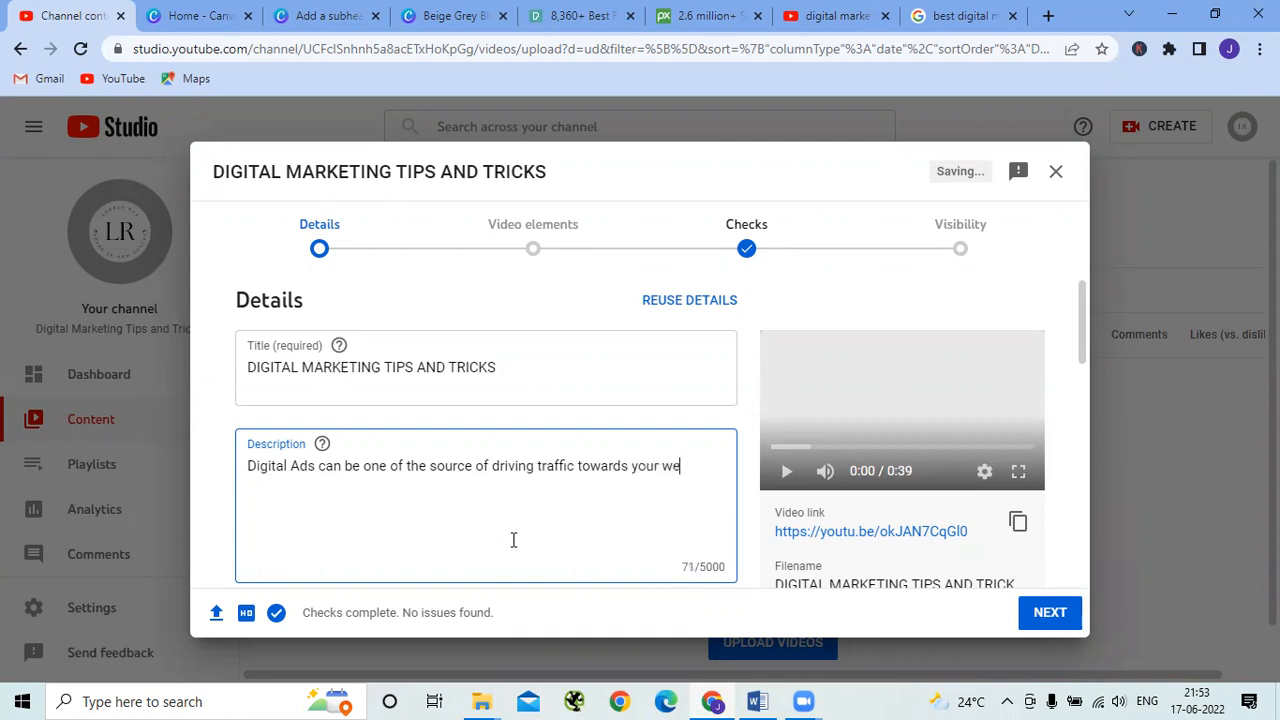
{"action": "type", "text": "bsite."}
{"action": "key", "text": "Return"}
{"action": "type", "text": "Oontact us for the"}
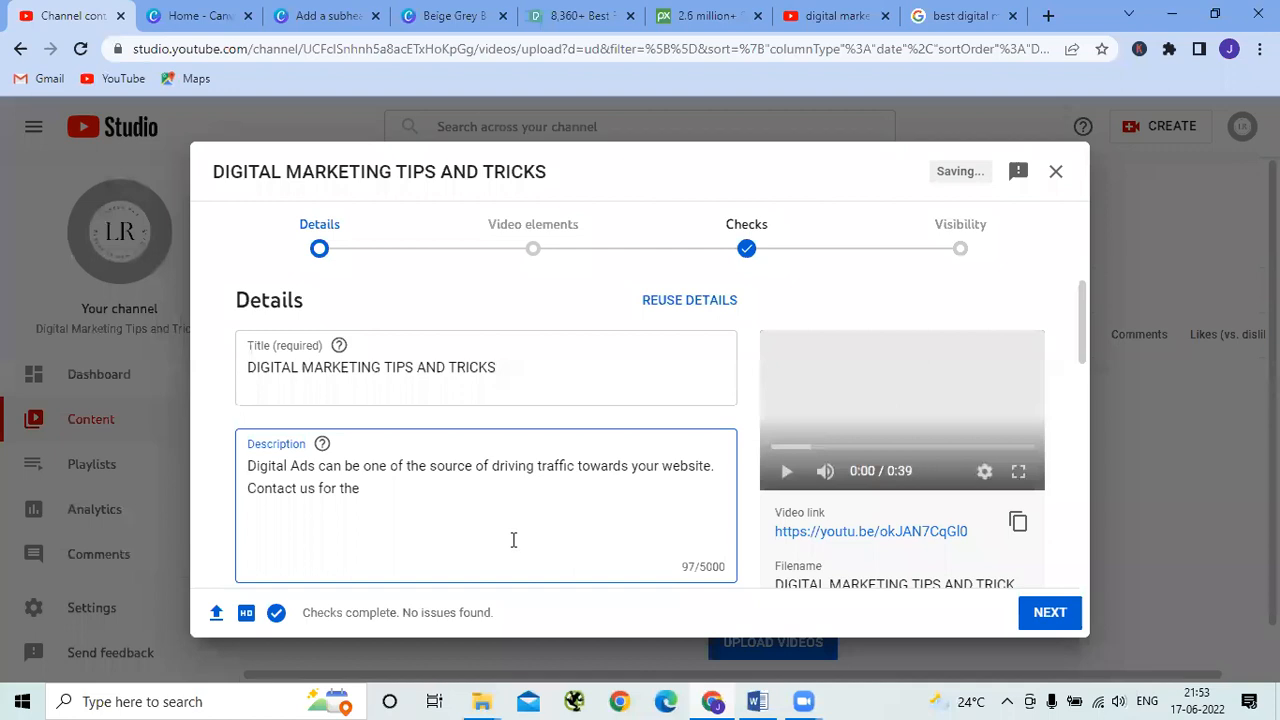
{"action": "type", "text": " Ads creation an"}
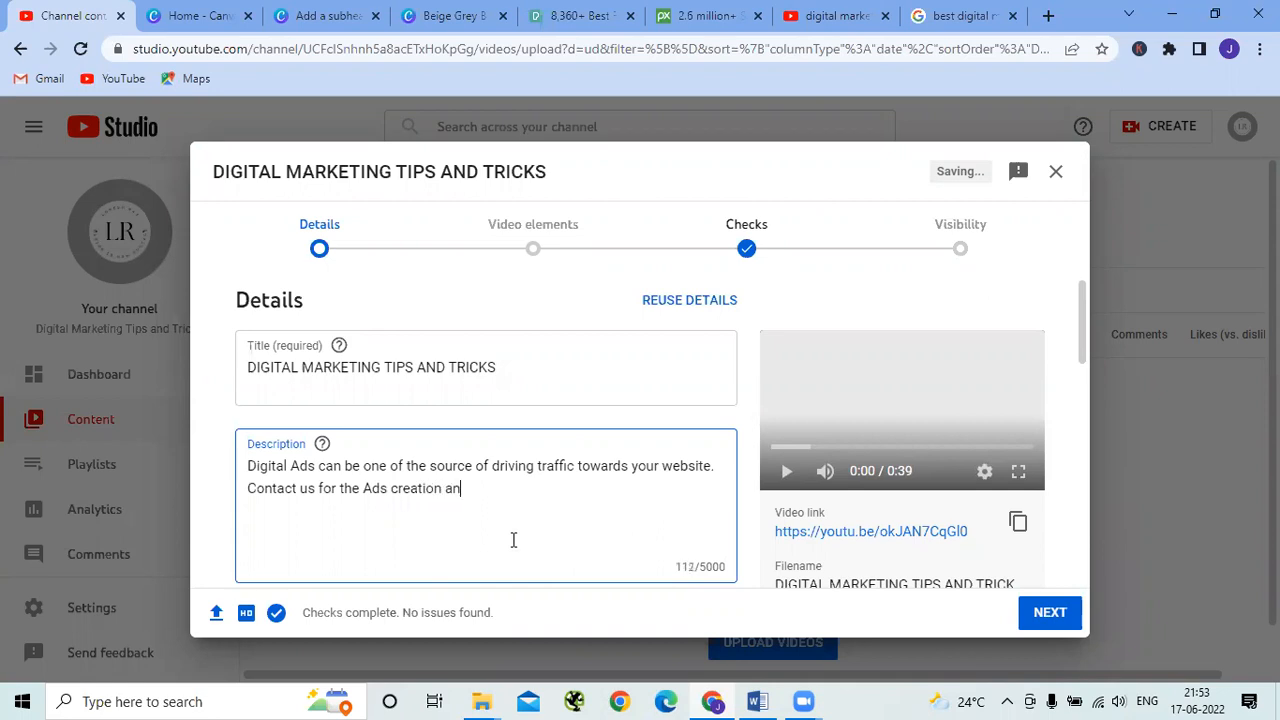
{"action": "type", "text": "d promotions. A"}
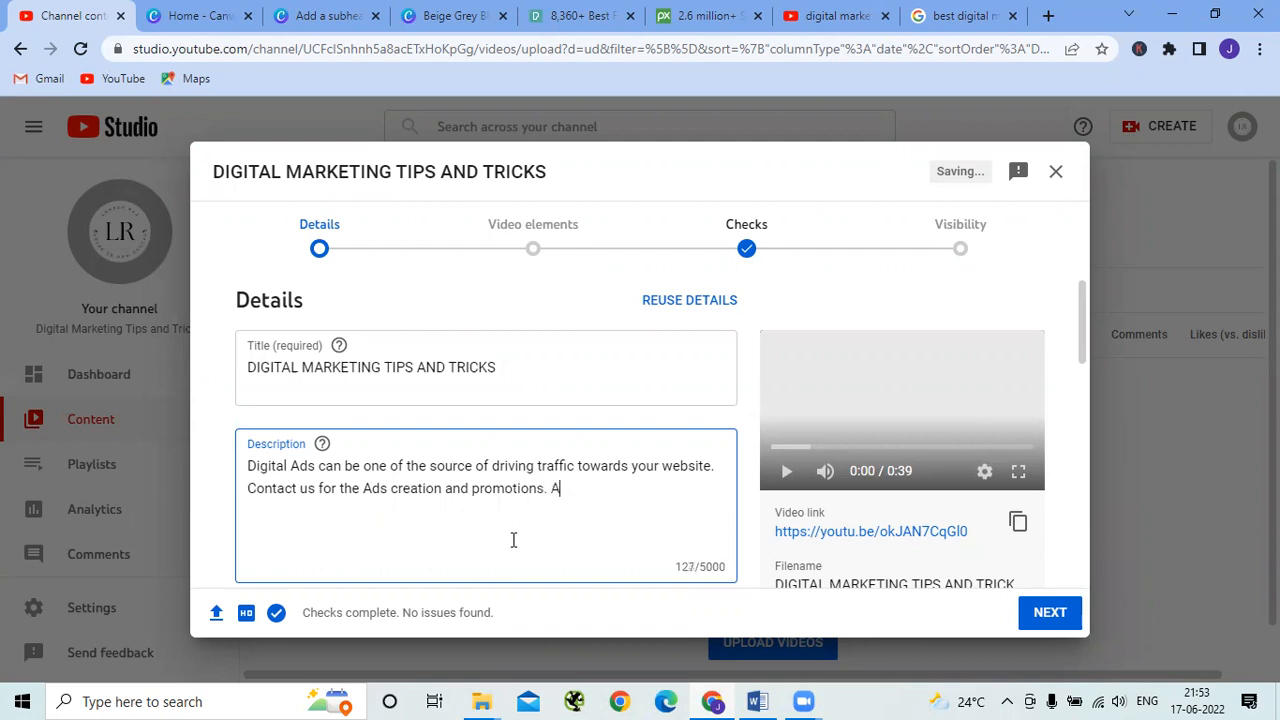
{"action": "type", "text": "lso we train wo"}
{"action": "key", "text": "BackSpace"}
{"action": "type", "text": "ith "}
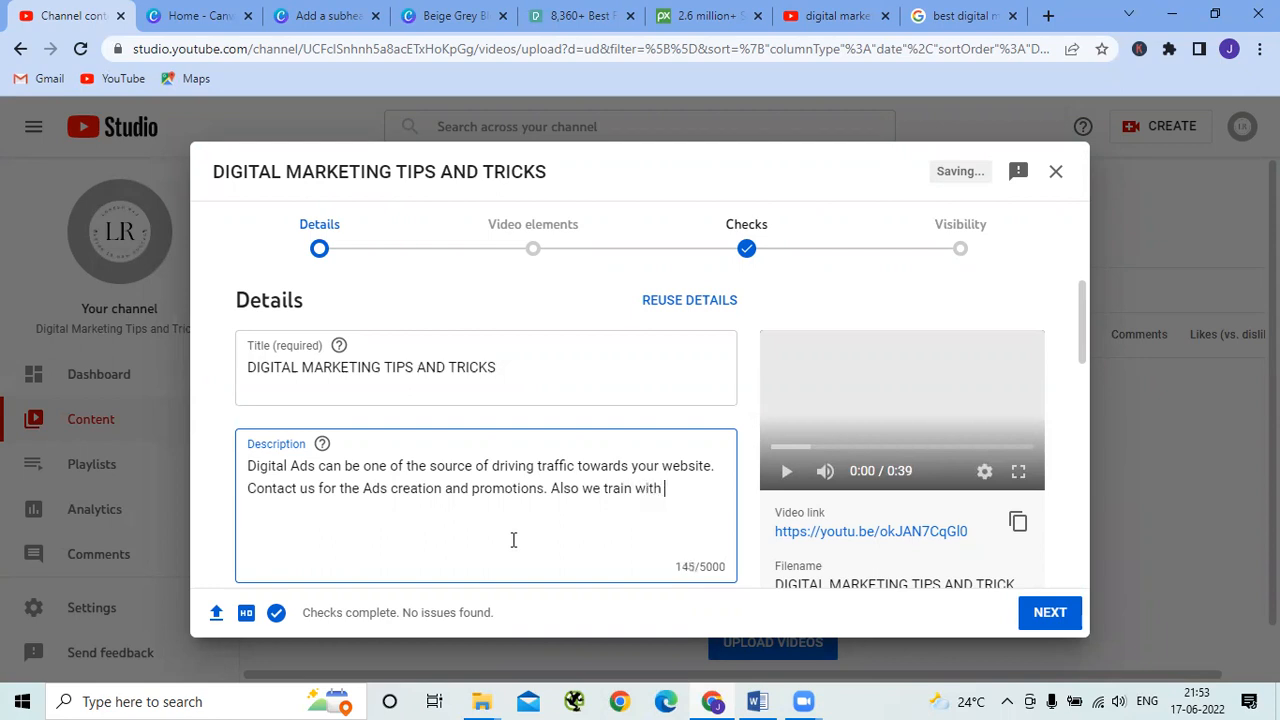
{"action": "type", "text": "digital marketing "}
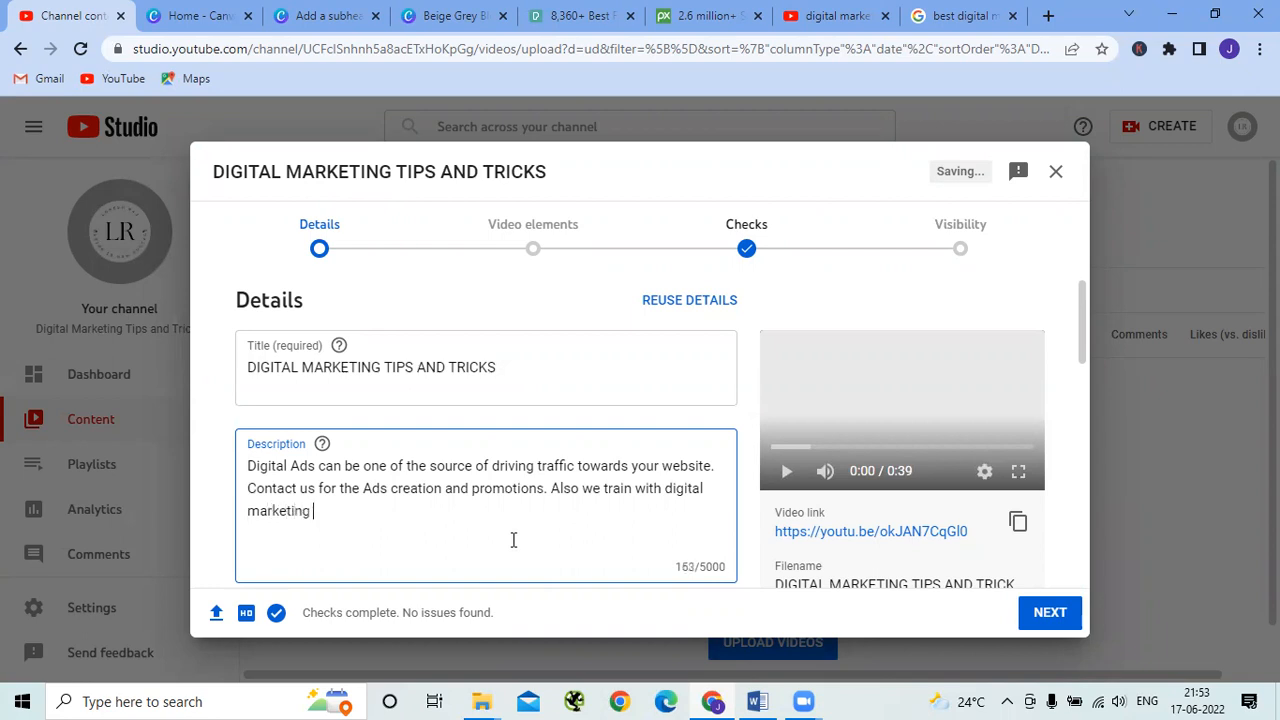
{"action": "type", "text": "tips and tricks."}
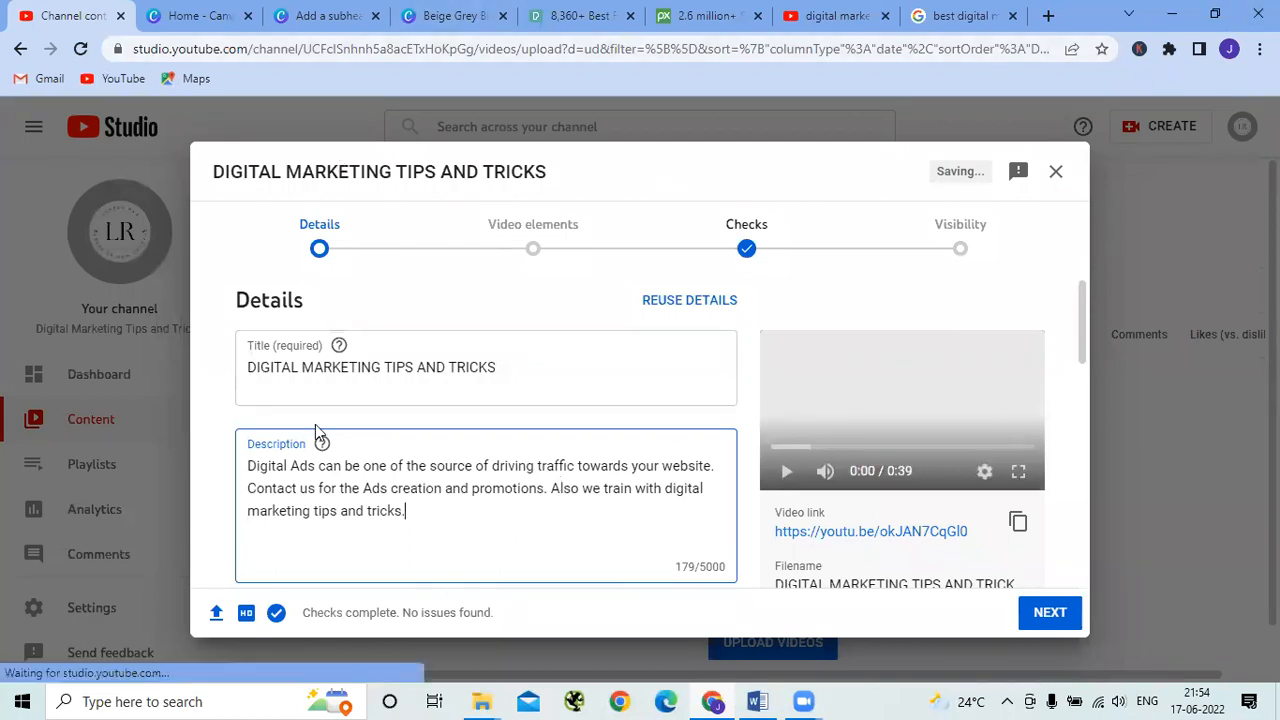
Step: Choose an auto-generated video frame as thumbnail, then attempt a custom thumbnail upload
{"action": "scroll", "coordinate": [315, 424], "scroll_direction": "down", "scroll_amount": 3}
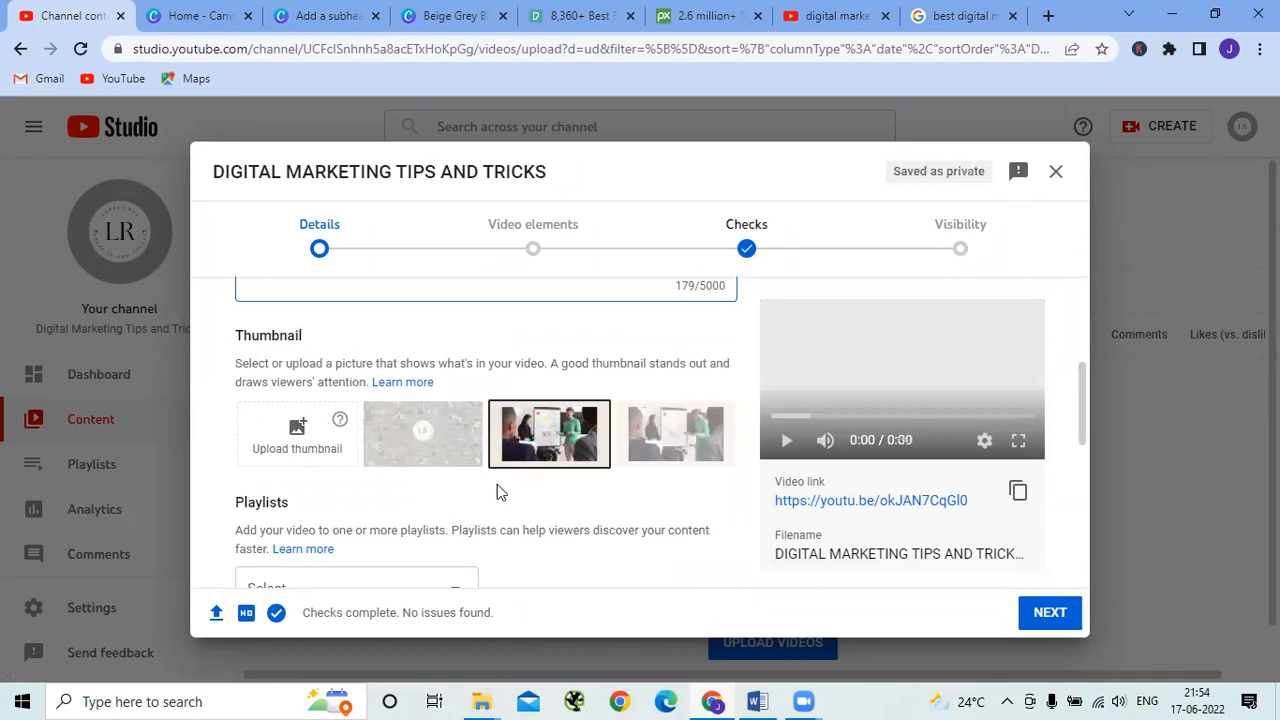
{"action": "scroll", "coordinate": [497, 484], "scroll_direction": "up", "scroll_amount": 3}
{"action": "scroll", "coordinate": [497, 484], "scroll_direction": "up", "scroll_amount": 1}
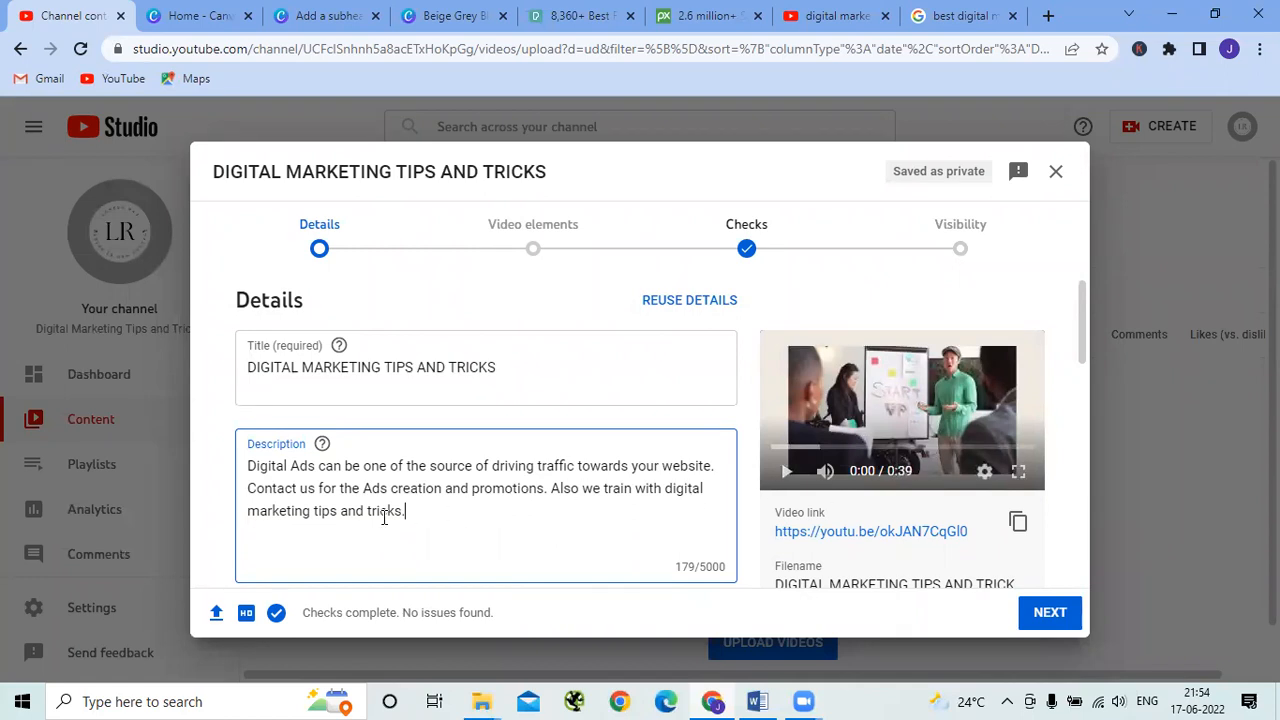
{"action": "scroll", "coordinate": [383, 517], "scroll_direction": "down", "scroll_amount": 3}
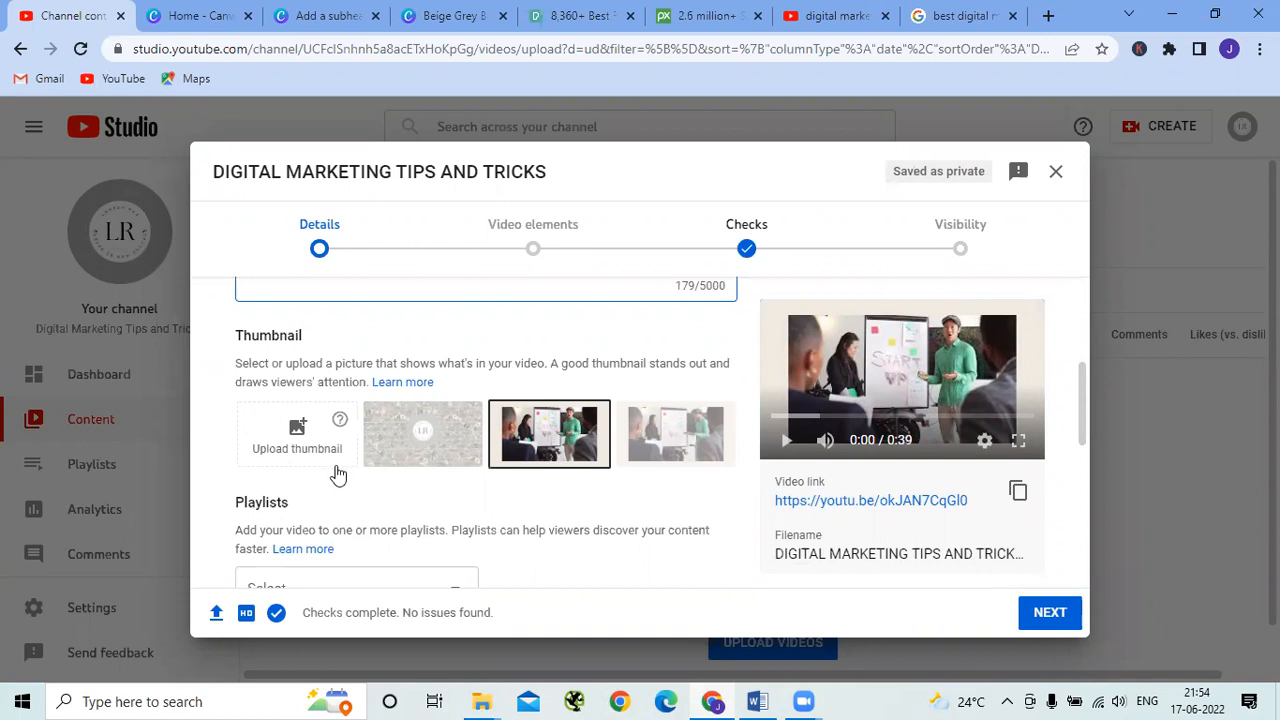
{"action": "left_click", "coordinate": [423, 450]}
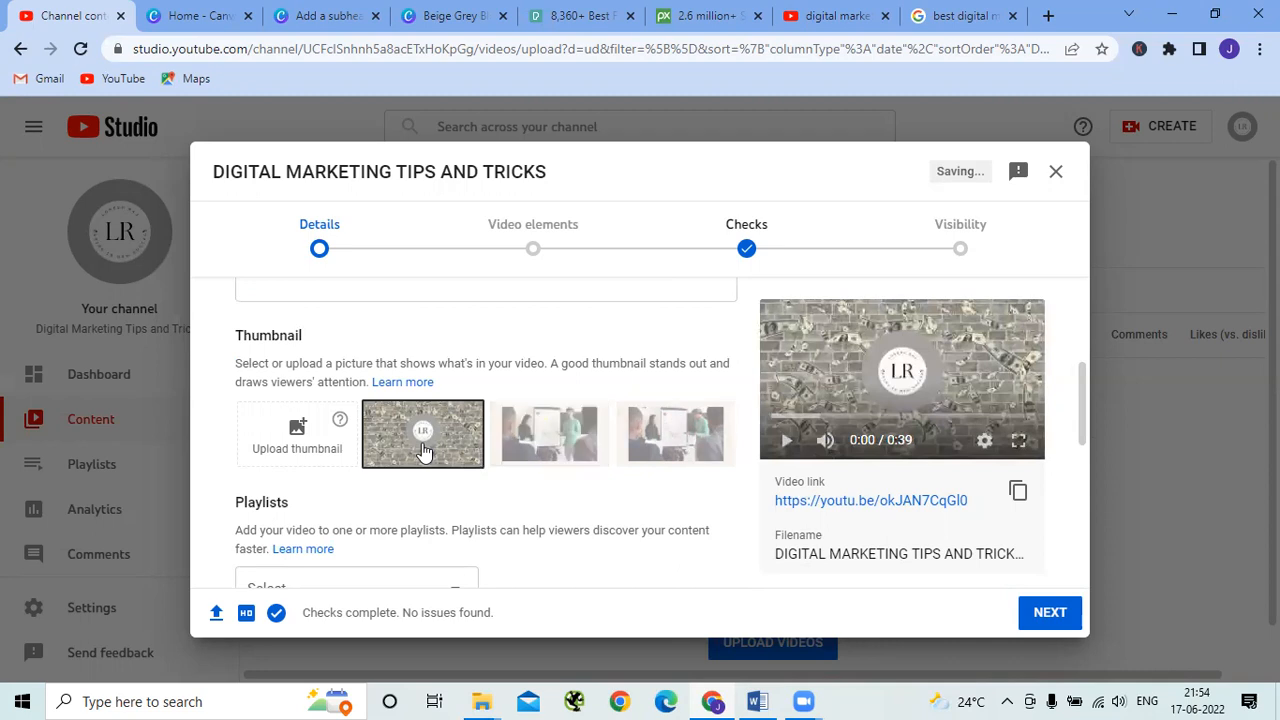
{"action": "left_click", "coordinate": [665, 452]}
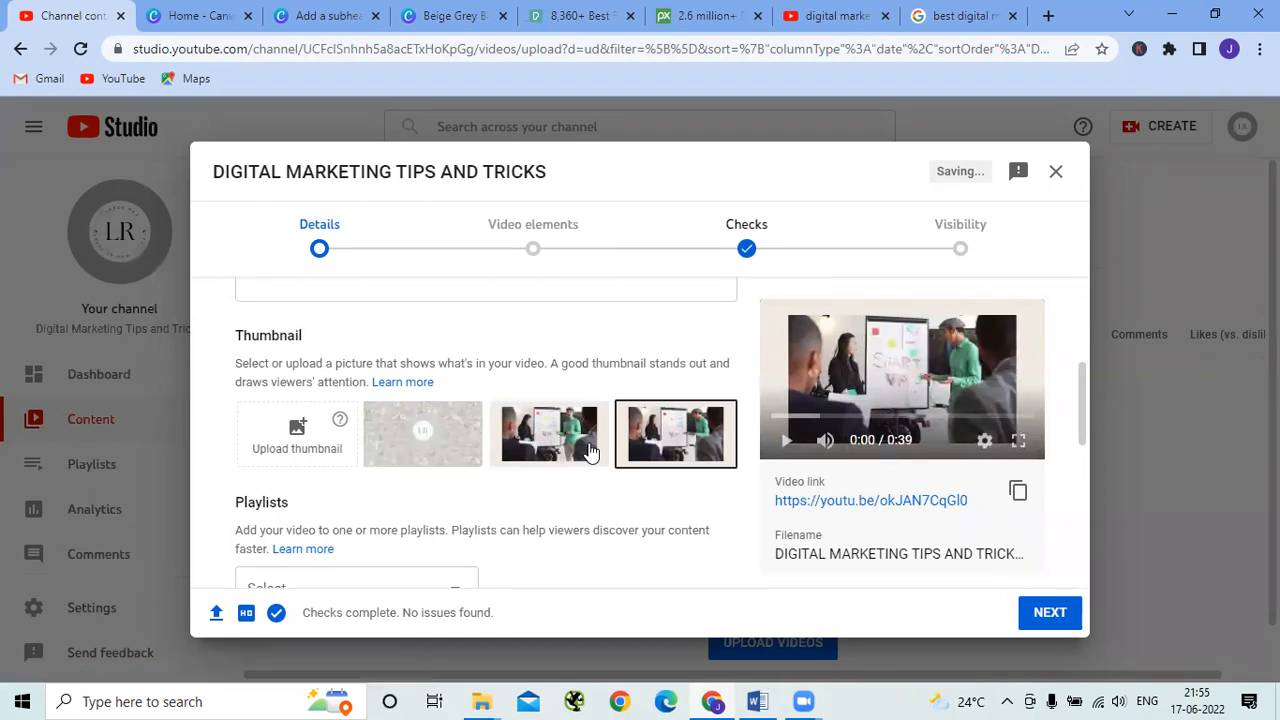
{"action": "left_click", "coordinate": [294, 446]}
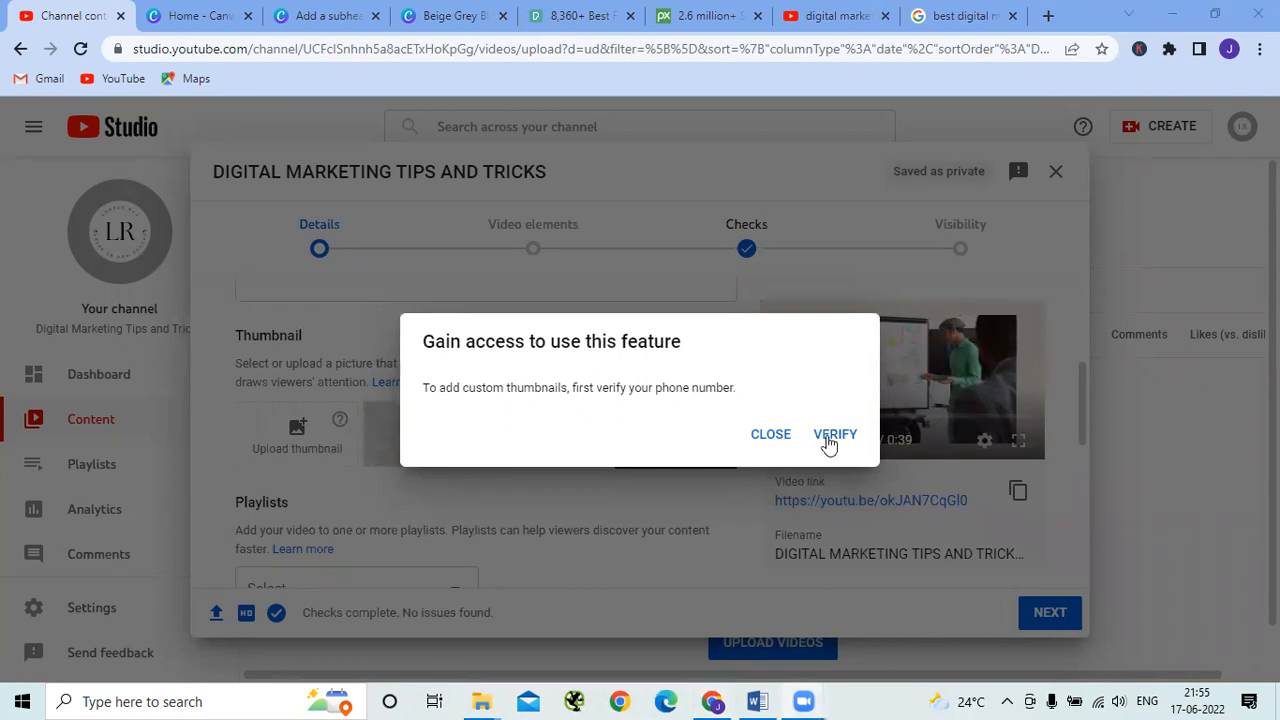
Step: Choose VERIFY in the 'Gain access to use this feature' popup
{"action": "left_click", "coordinate": [829, 437]}
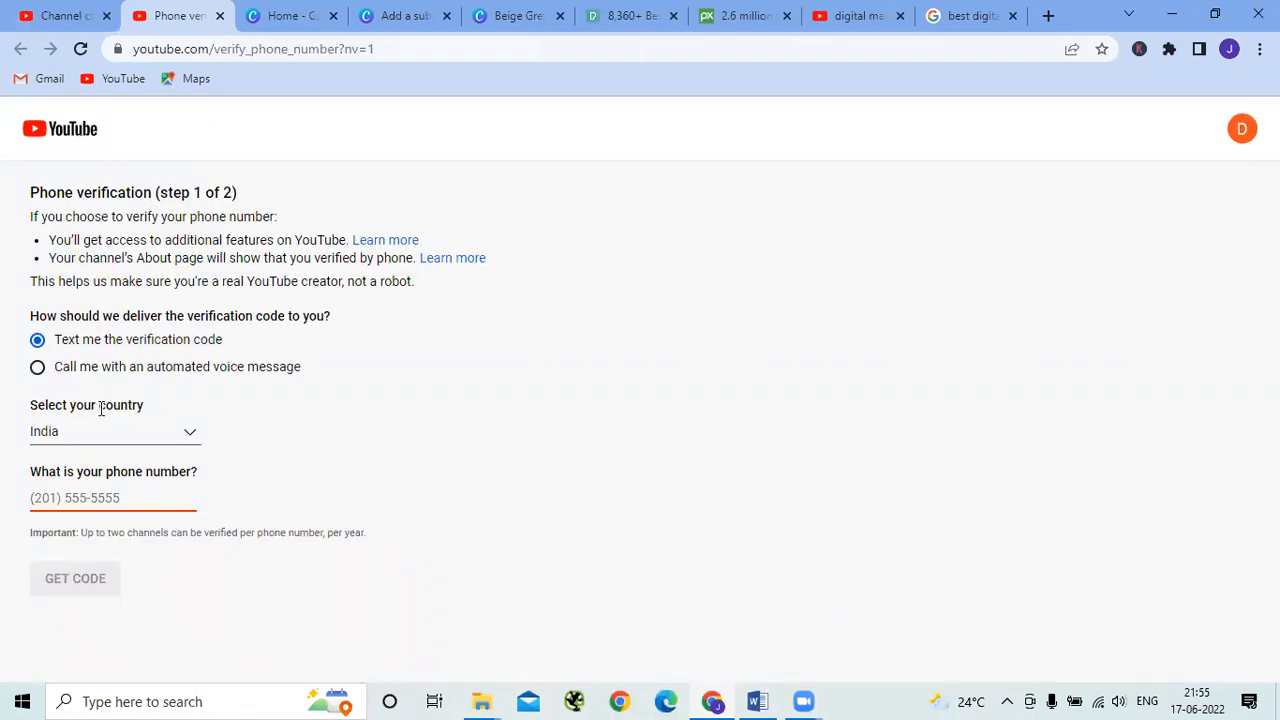
Step: Enter the channel's phone number and request a verification code by text
{"action": "left_click", "coordinate": [112, 493]}
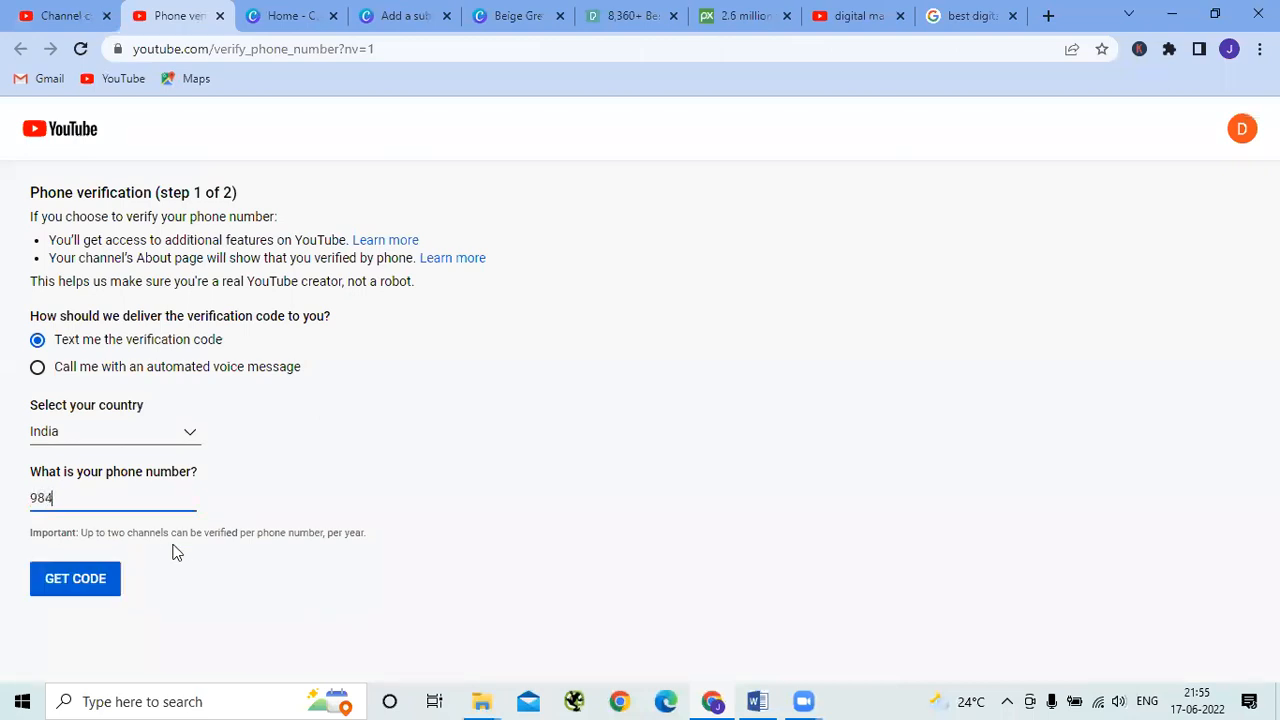
{"action": "left_click", "coordinate": [71, 588]}
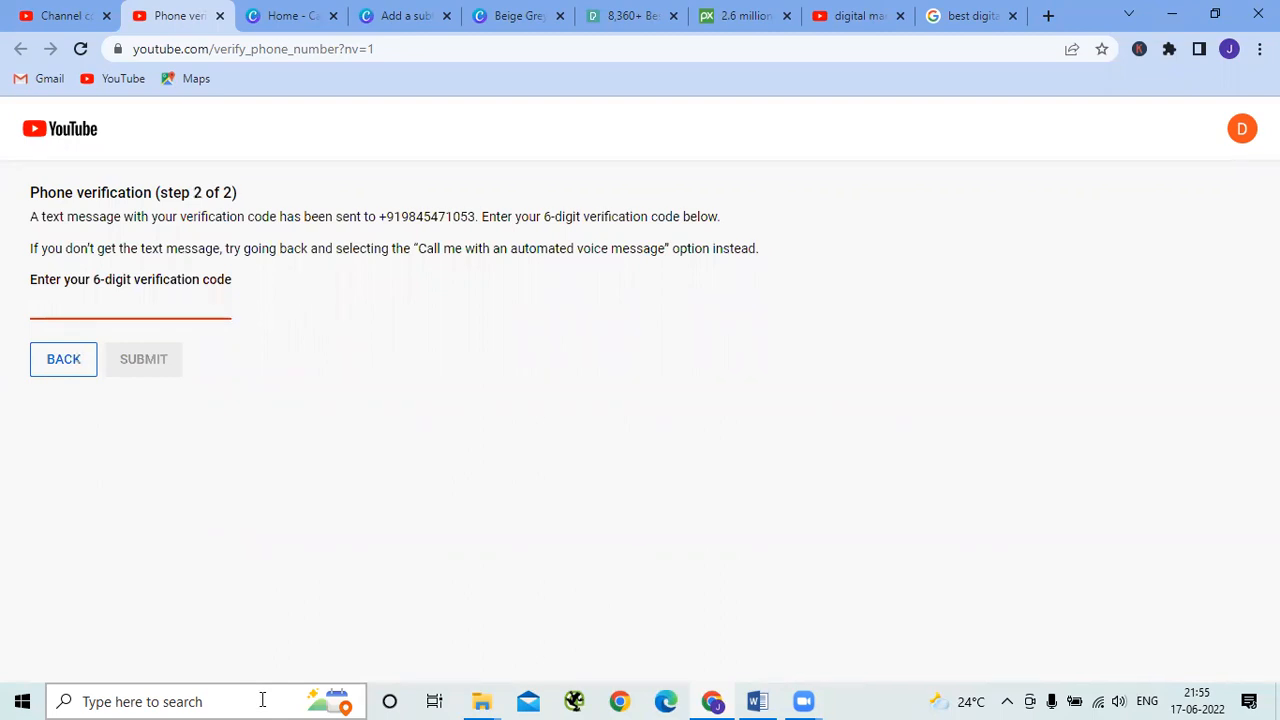
Step: Submit the 6-digit verification code, close the verification tab and retry the custom thumbnail upload
{"action": "left_click", "coordinate": [174, 313]}
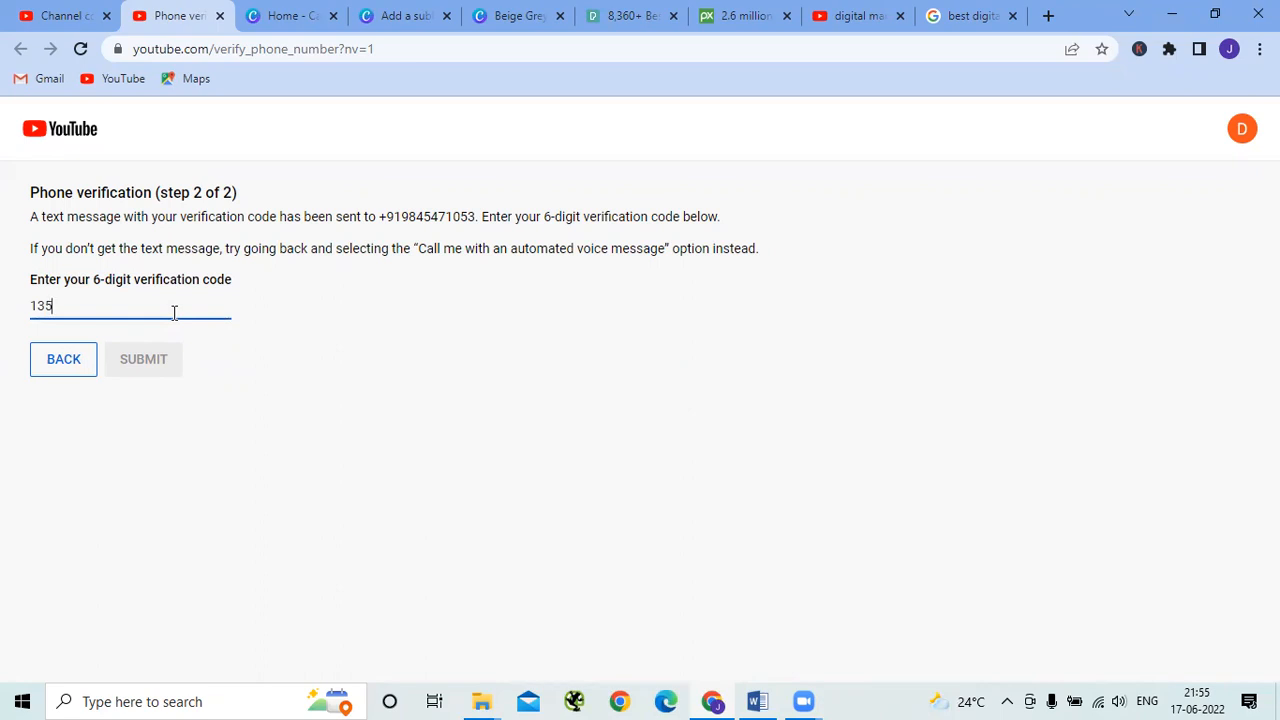
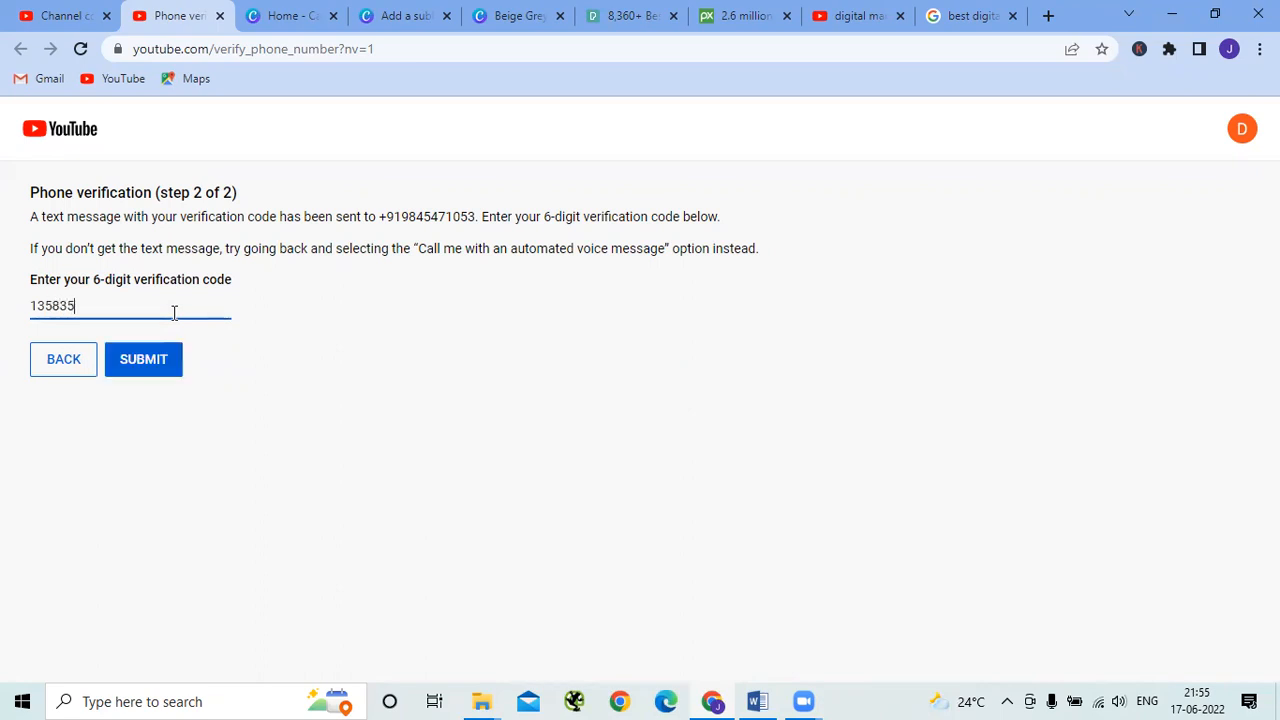
{"action": "left_click", "coordinate": [162, 364]}
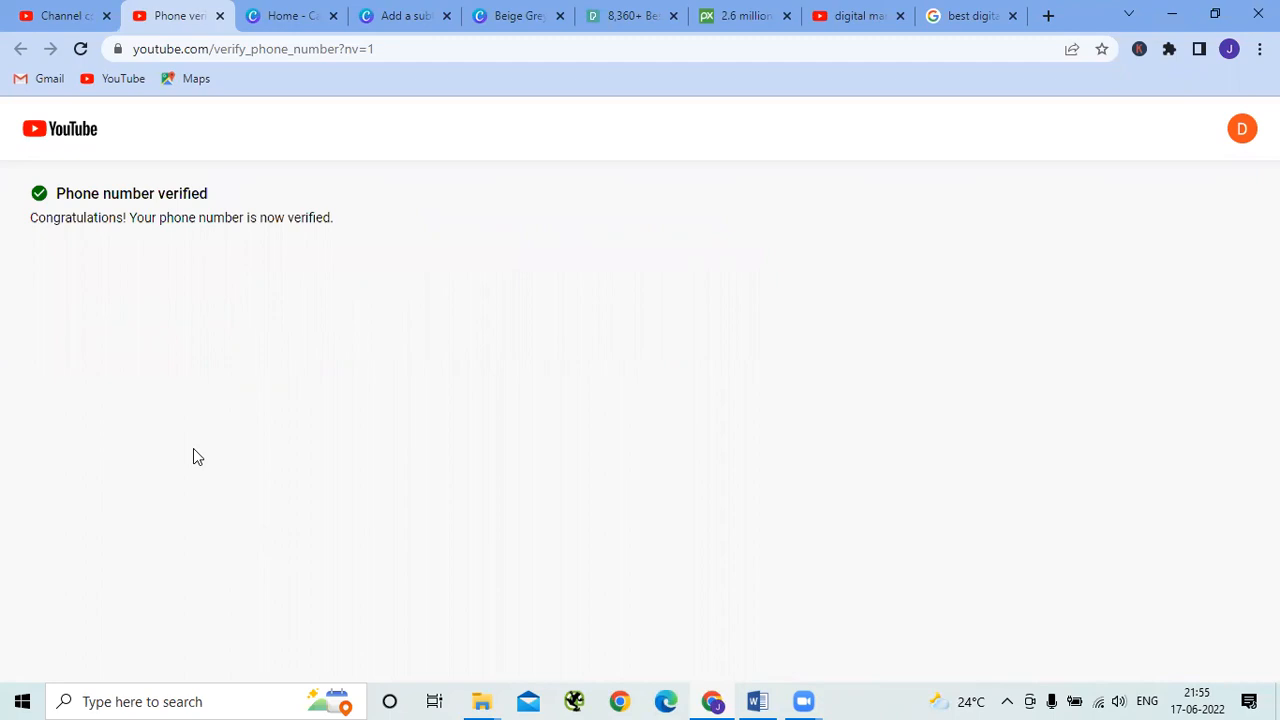
{"action": "left_click", "coordinate": [219, 16]}
{"action": "left_click", "coordinate": [296, 450]}
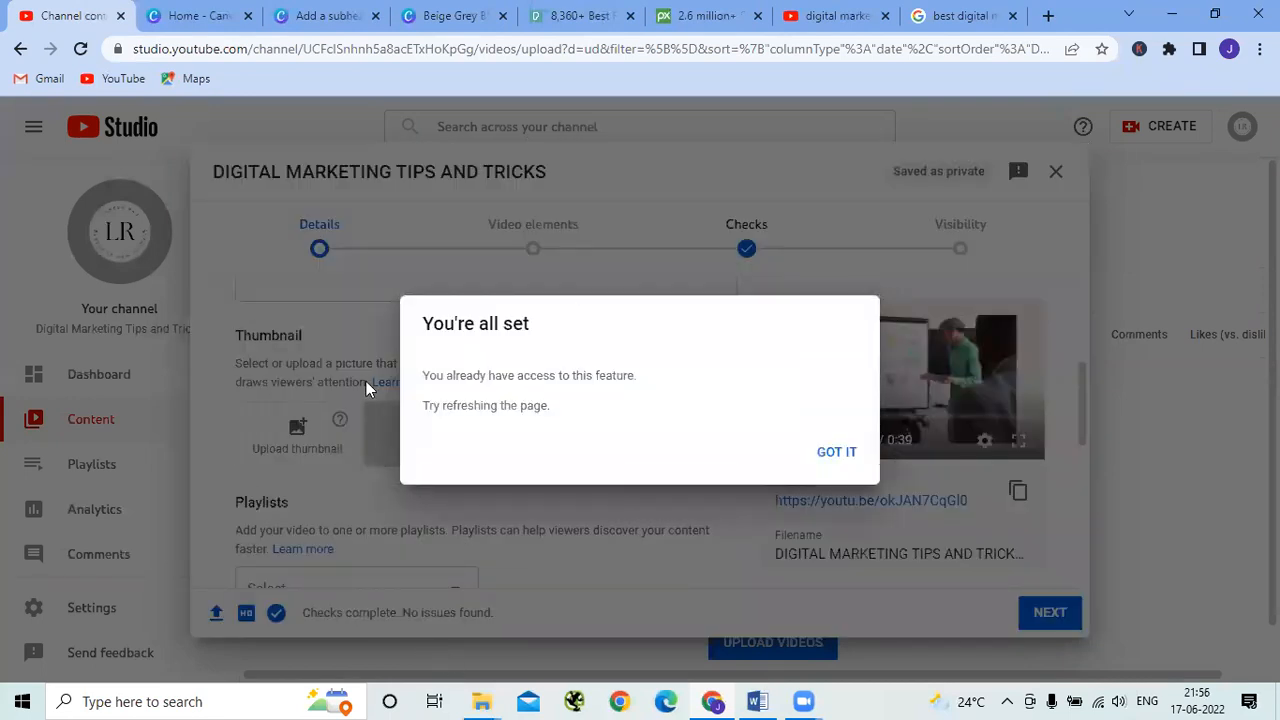
Step: Upload the Beige Grey Blogger channel art image from Downloads as the custom thumbnail
{"action": "left_click", "coordinate": [838, 453]}
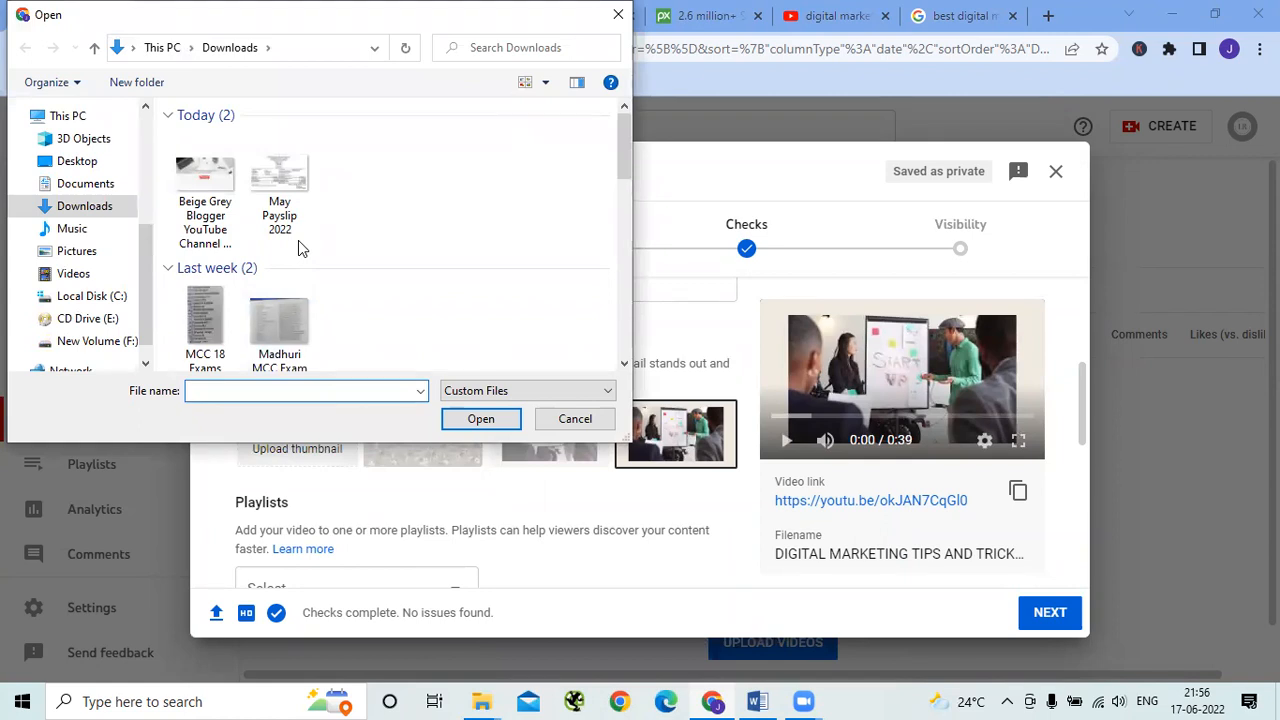
{"action": "left_click", "coordinate": [212, 180]}
{"action": "left_click", "coordinate": [481, 419]}
{"action": "mouse_move", "coordinate": [493, 697]}
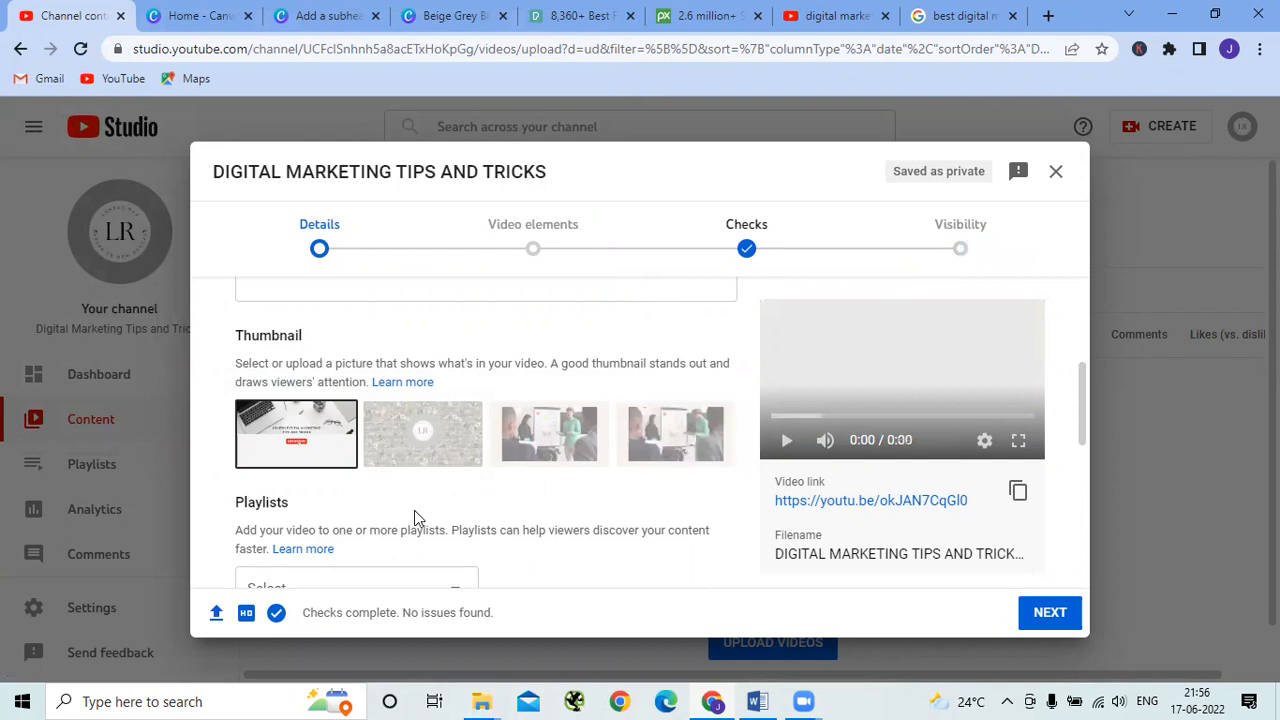
Step: Under Audience, choose 'No, it's not made for kids'
{"action": "scroll", "coordinate": [414, 516], "scroll_direction": "down", "scroll_amount": 2}
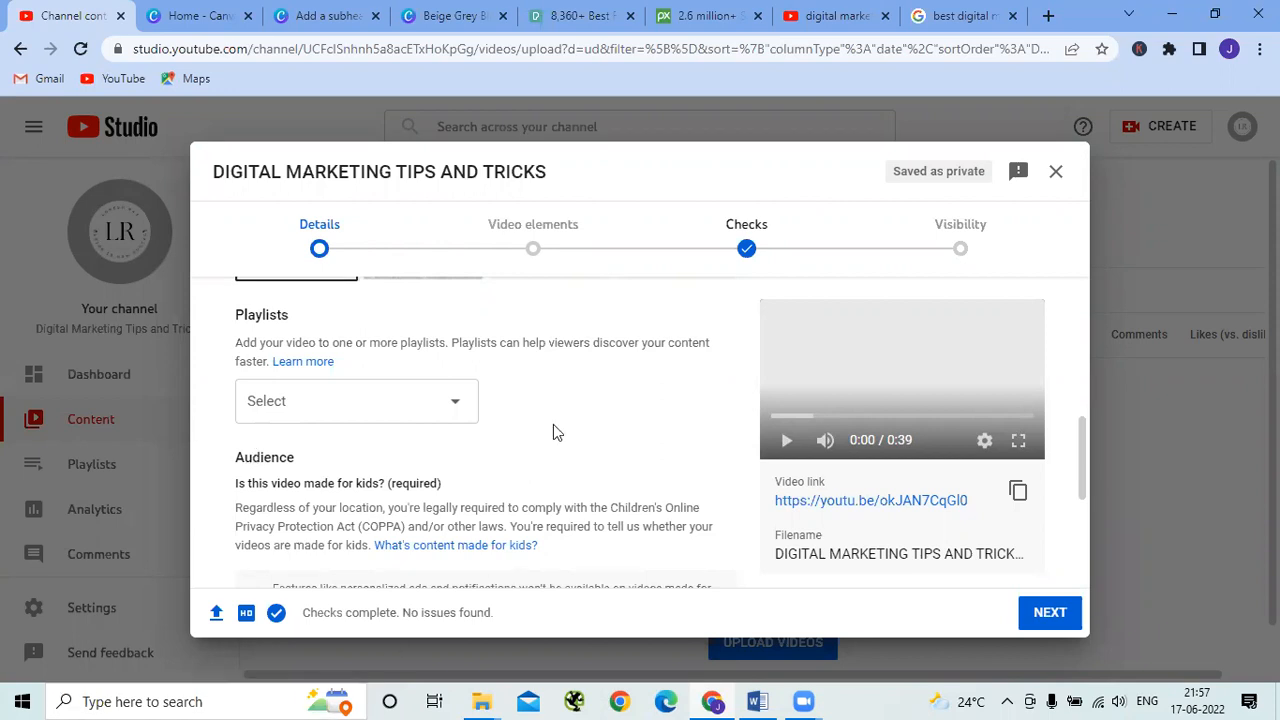
{"action": "scroll", "coordinate": [514, 443], "scroll_direction": "down", "scroll_amount": 2}
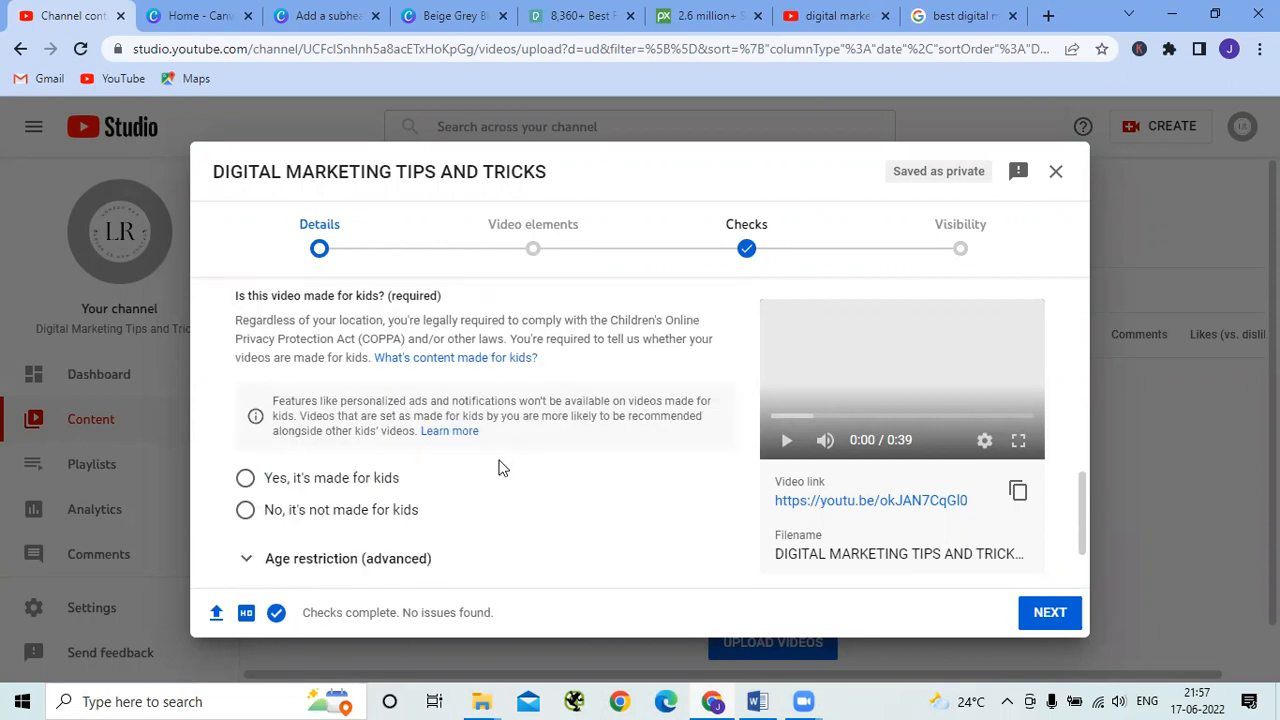
{"action": "left_click", "coordinate": [246, 512]}
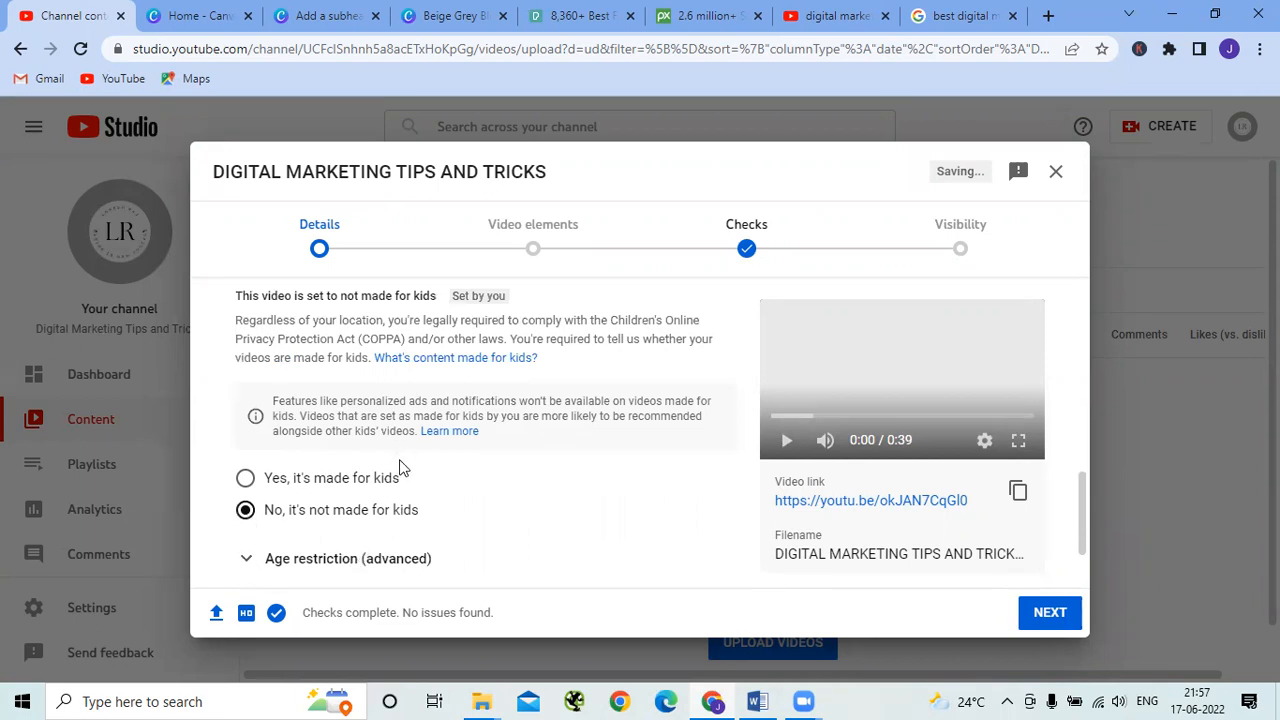
{"action": "scroll", "coordinate": [405, 470], "scroll_direction": "down", "scroll_amount": 1}
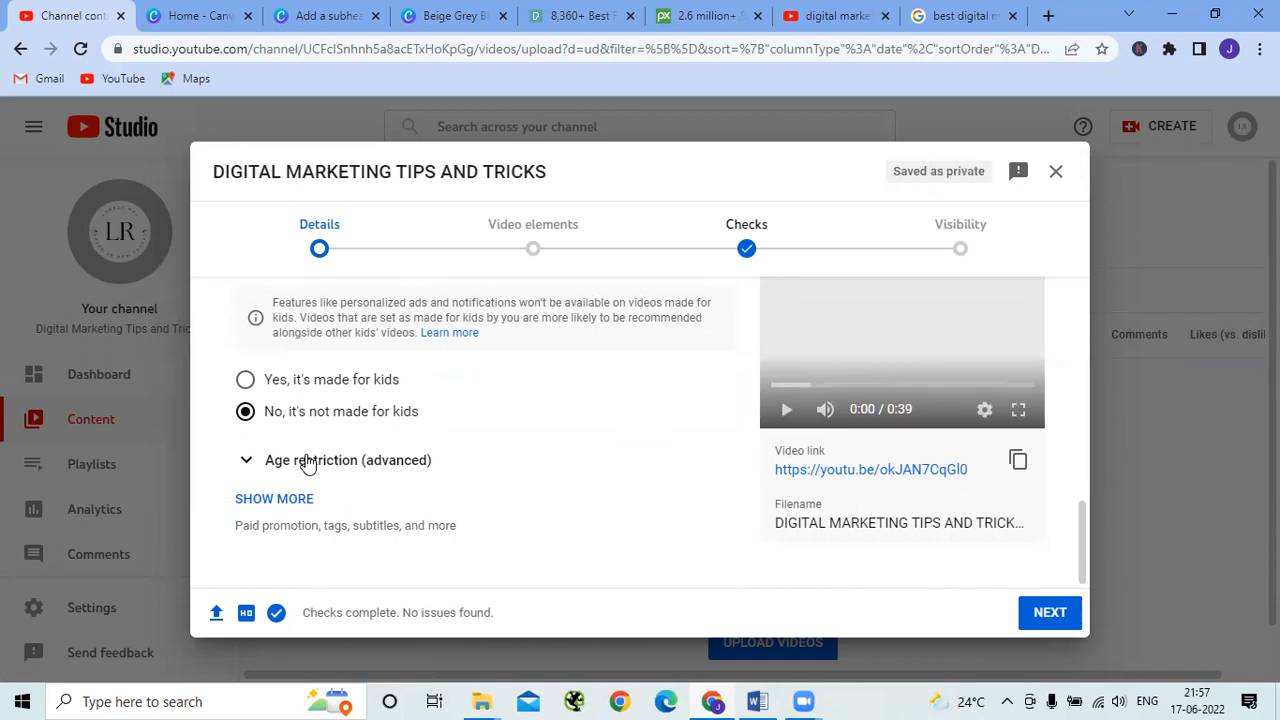
Step: Reveal the additional settings and place the cursor in the empty Tags field
{"action": "left_click", "coordinate": [290, 505]}
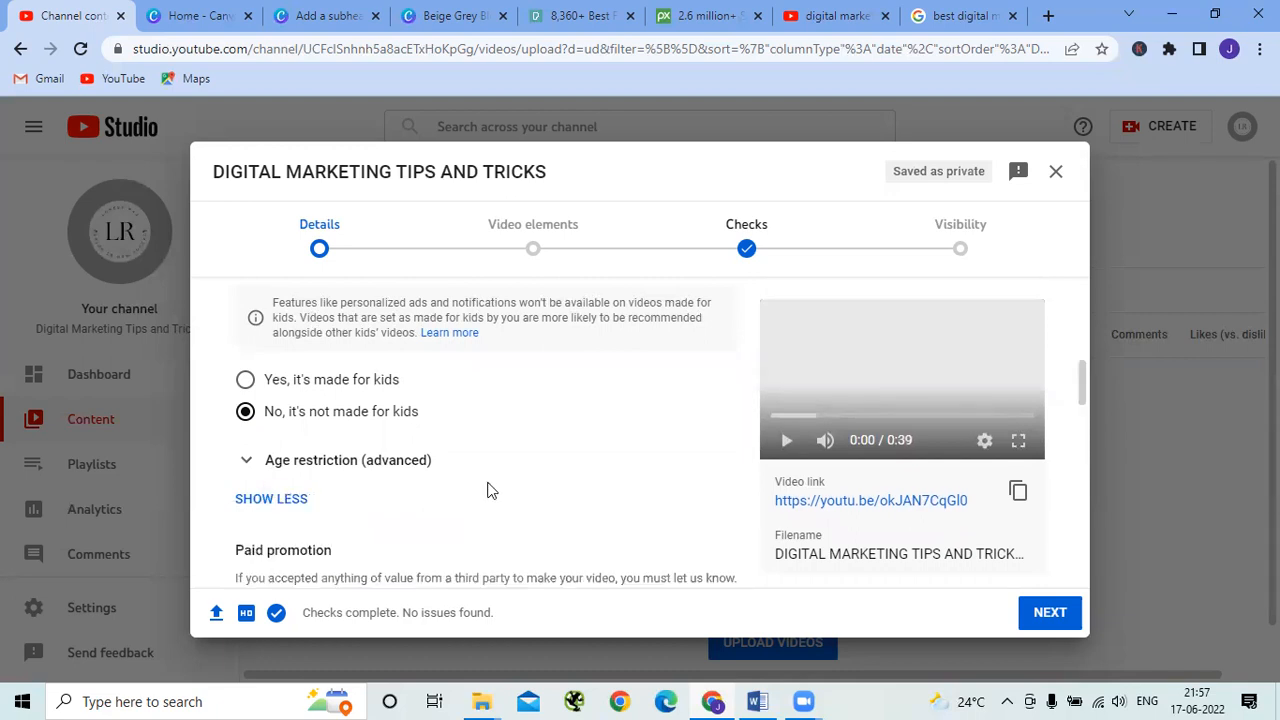
{"action": "scroll", "coordinate": [485, 488], "scroll_direction": "down", "scroll_amount": 2}
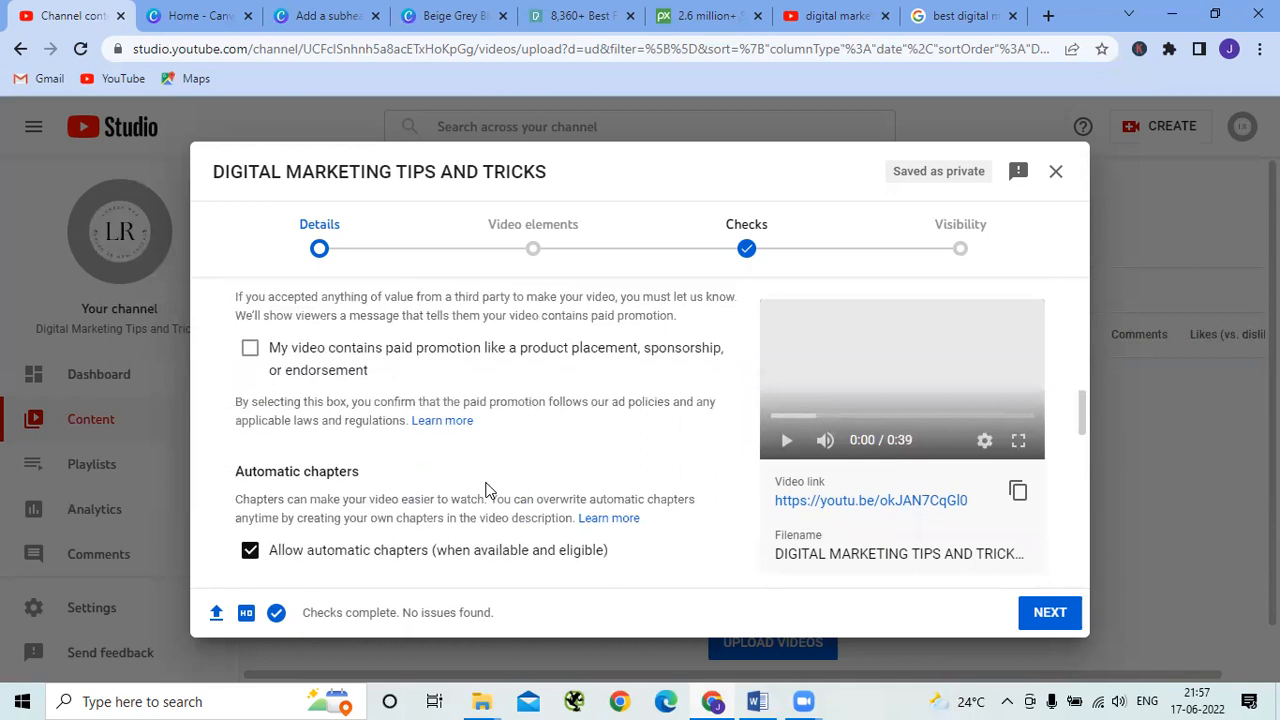
{"action": "scroll", "coordinate": [485, 488], "scroll_direction": "up", "scroll_amount": 2}
{"action": "scroll", "coordinate": [481, 490], "scroll_direction": "down", "scroll_amount": 1}
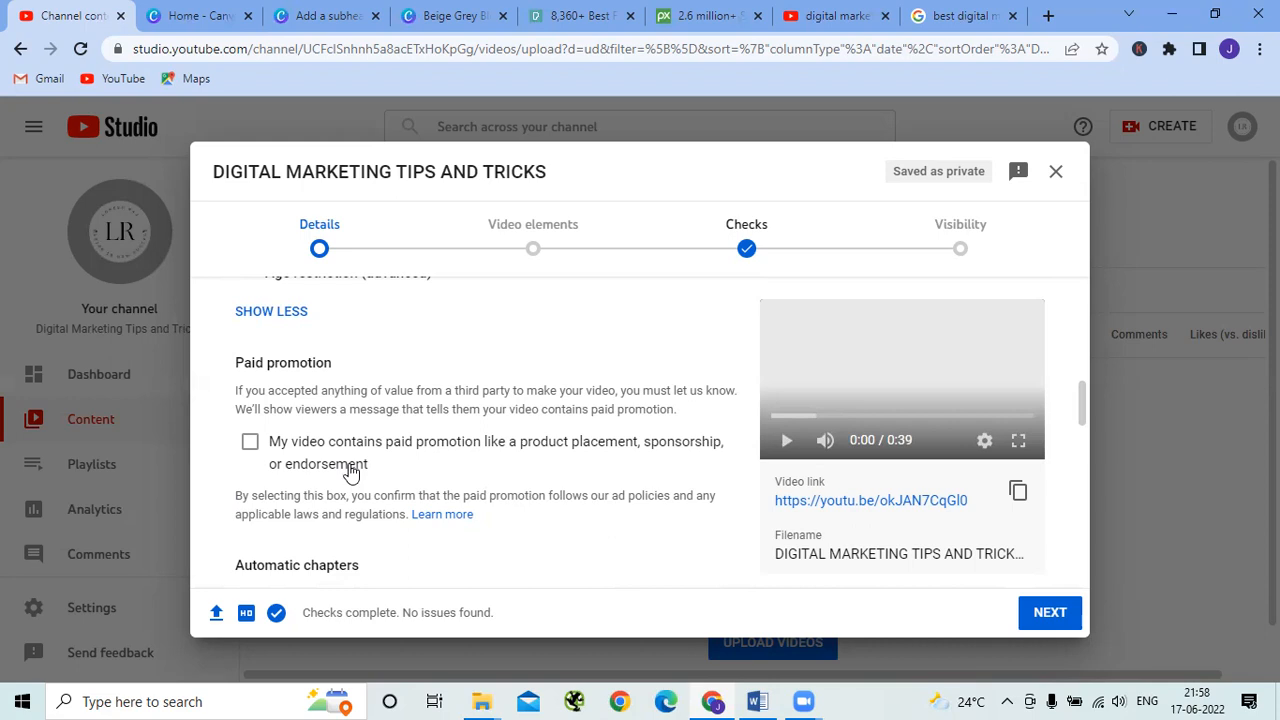
{"action": "scroll", "coordinate": [350, 472], "scroll_direction": "down", "scroll_amount": 3}
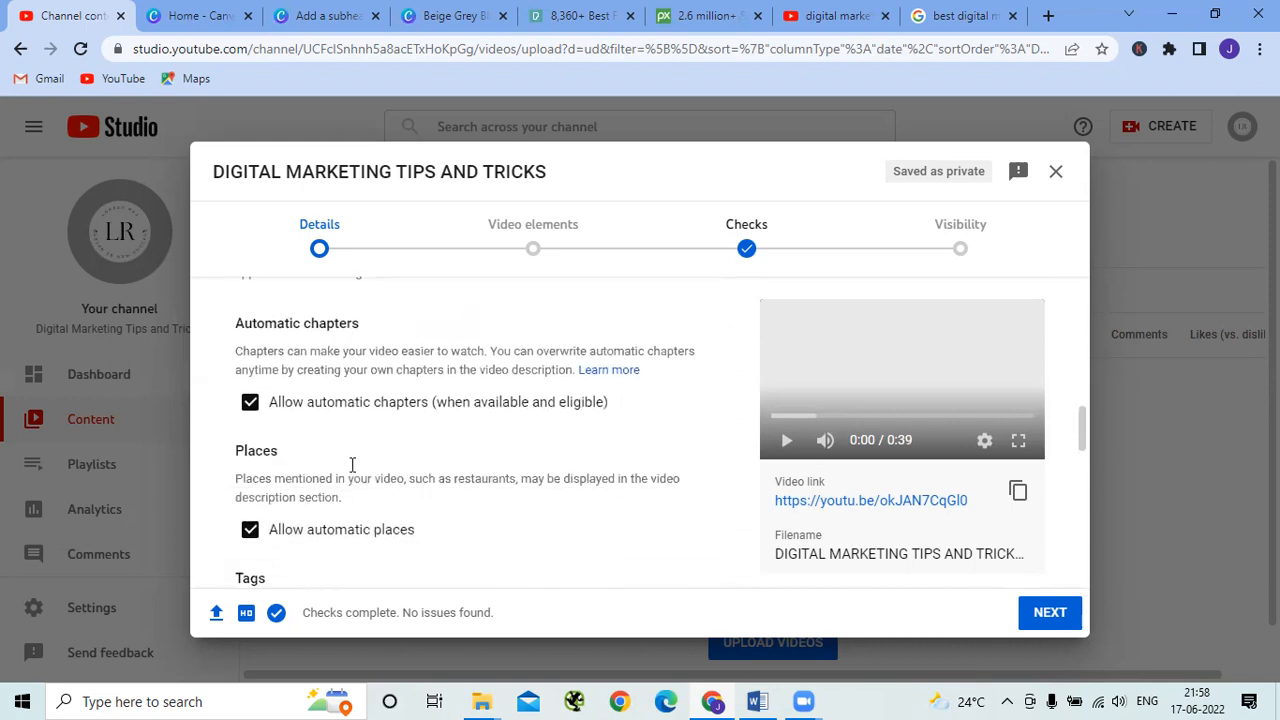
{"action": "scroll", "coordinate": [350, 472], "scroll_direction": "down", "scroll_amount": 3}
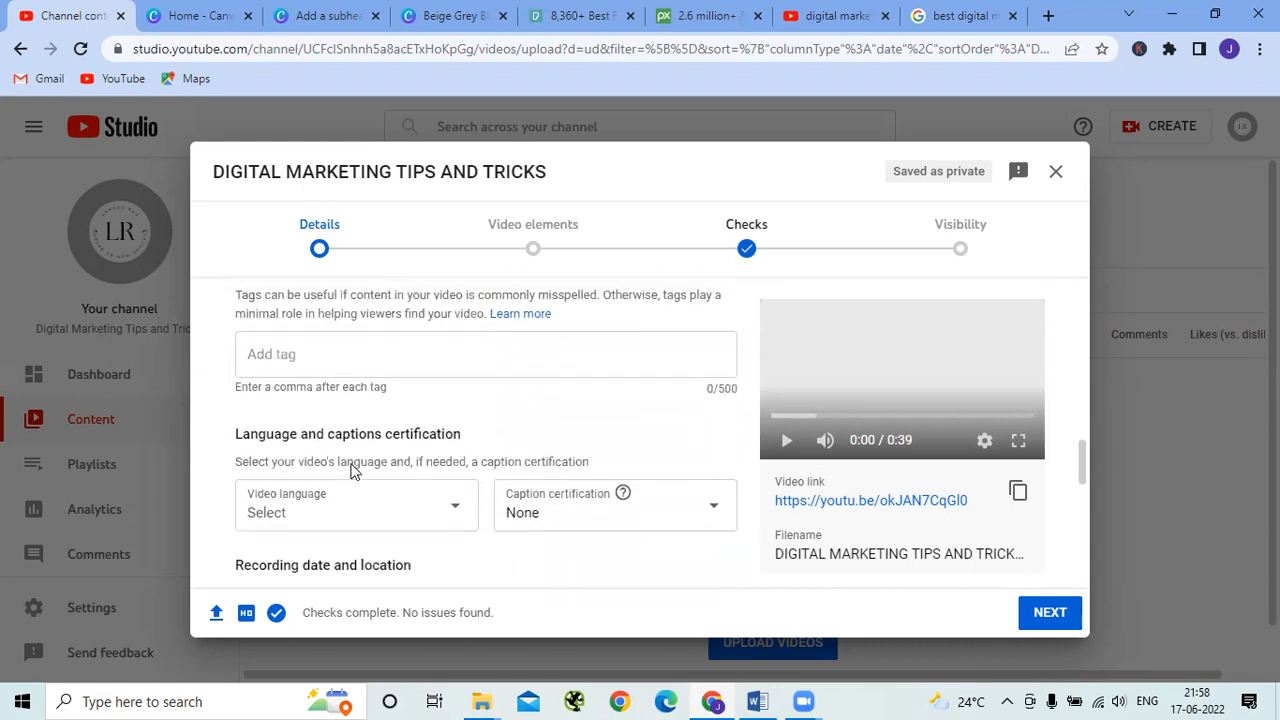
{"action": "scroll", "coordinate": [312, 398], "scroll_direction": "up", "scroll_amount": 1}
{"action": "left_click", "coordinate": [331, 440]}
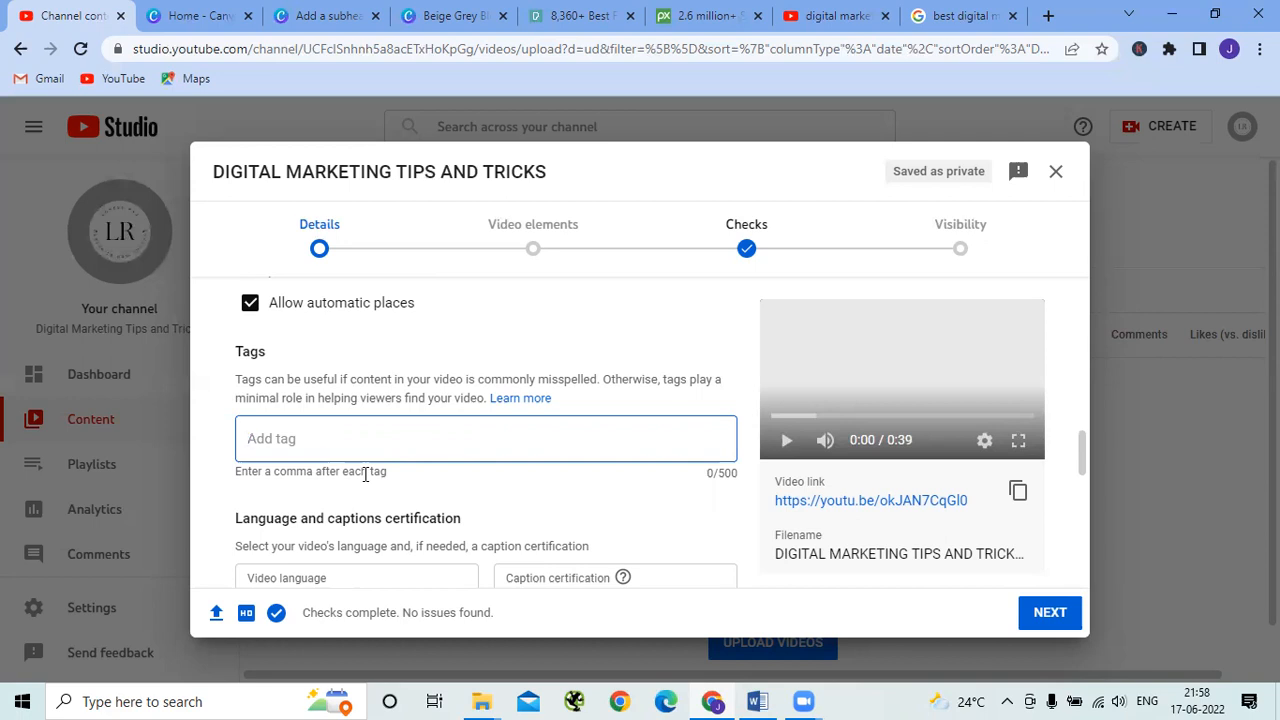
Step: Add the tags 'digital marketing', 'digital marketing tips and tricks' and 'digital marketing tips'
{"action": "type", "text": "digital marketing"}
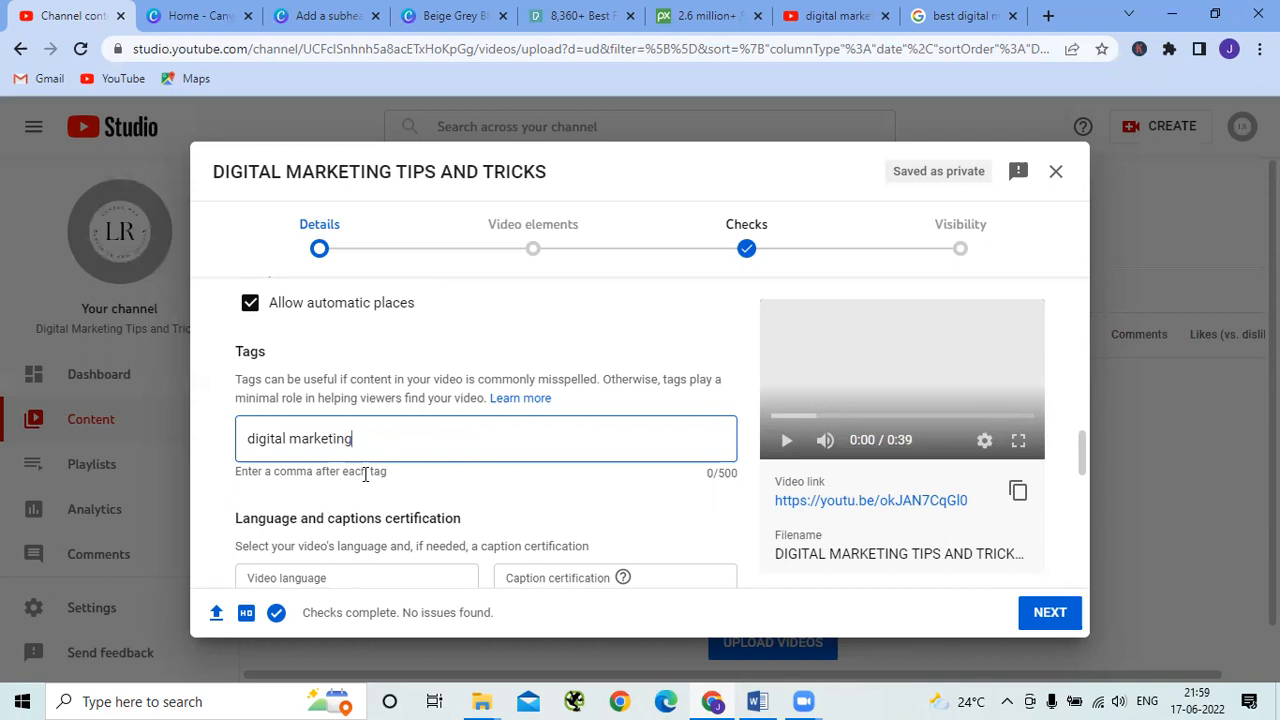
{"action": "key", "text": "comma"}
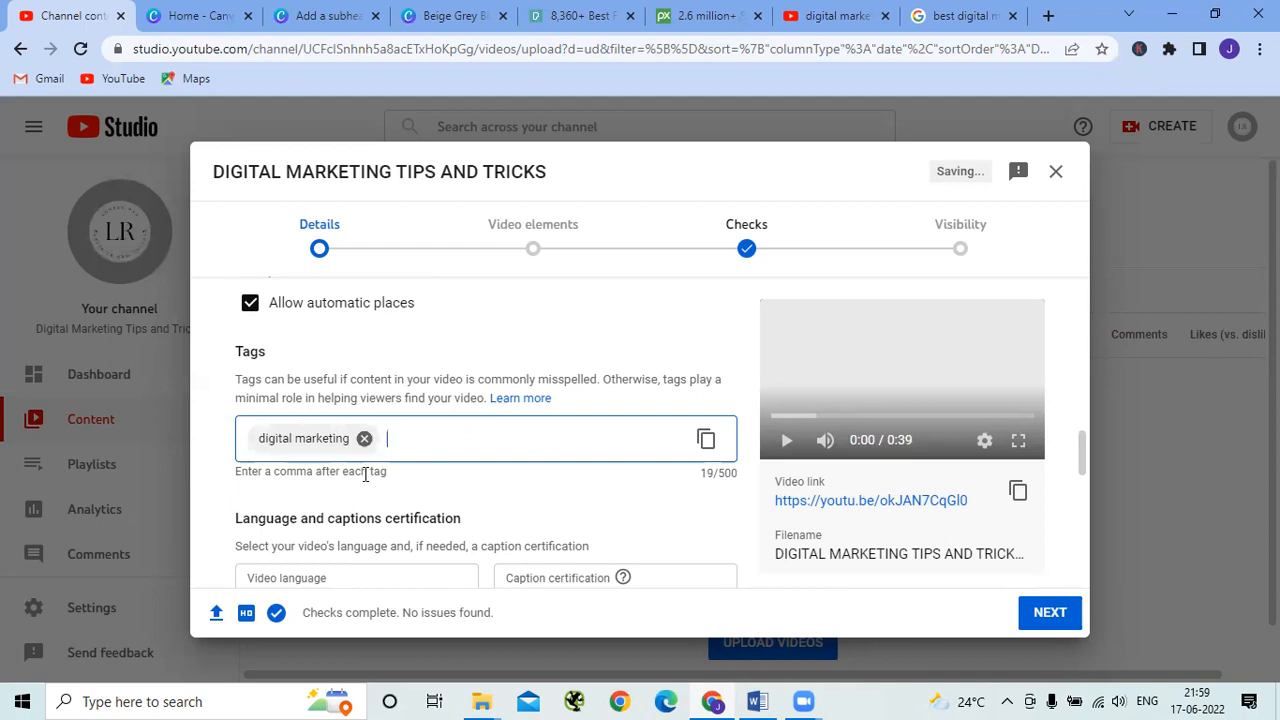
{"action": "type", "text": "digital marke"}
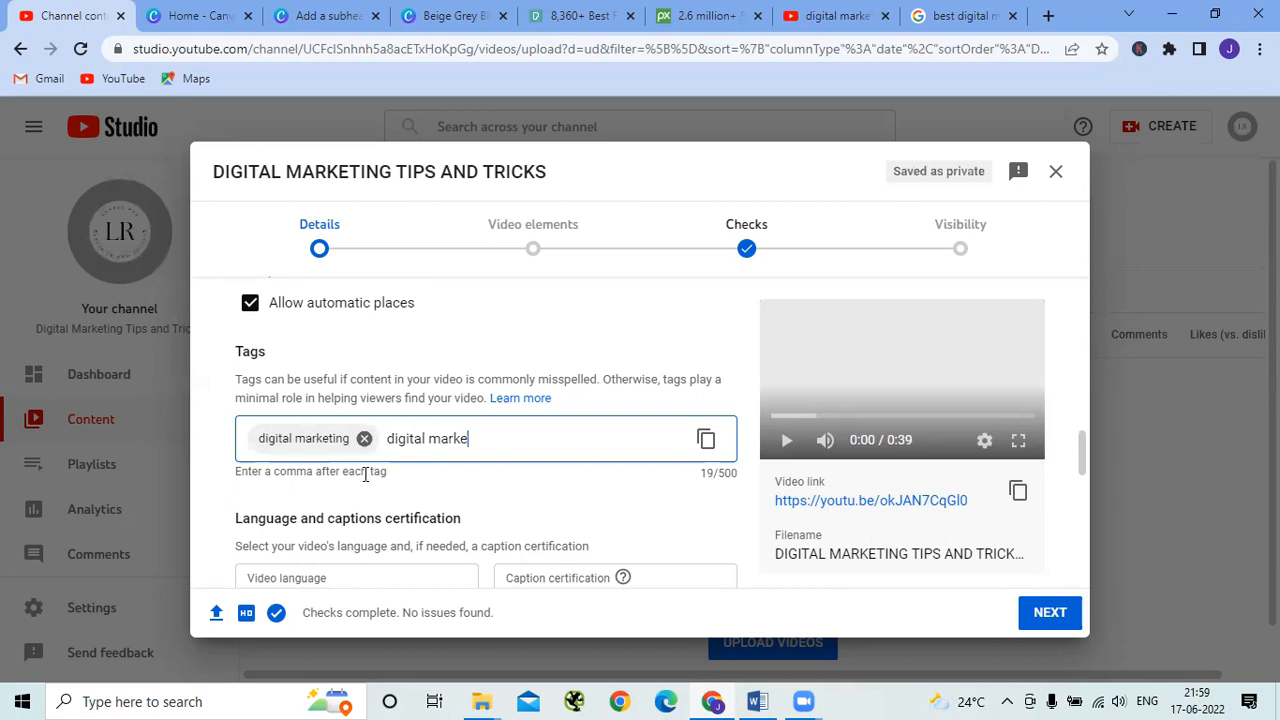
{"action": "type", "text": "ting tips an"}
{"action": "type", "text": "tricks"}
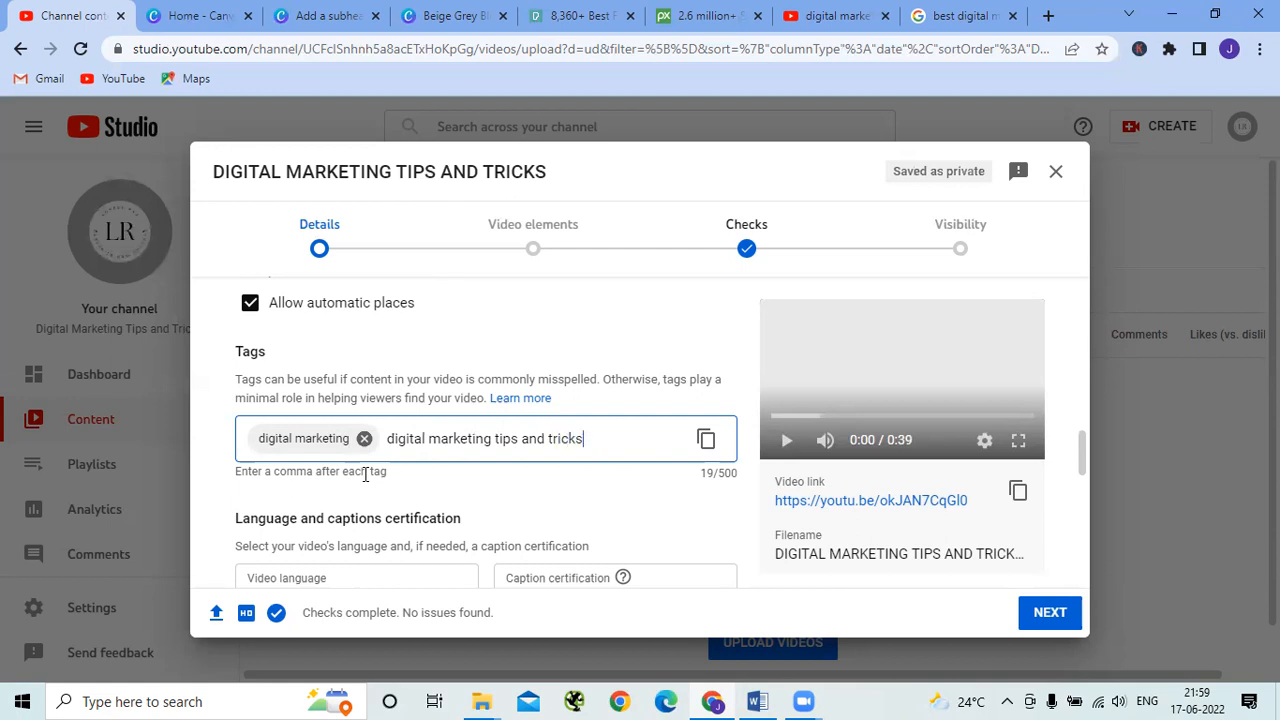
{"action": "type", "text": ","}
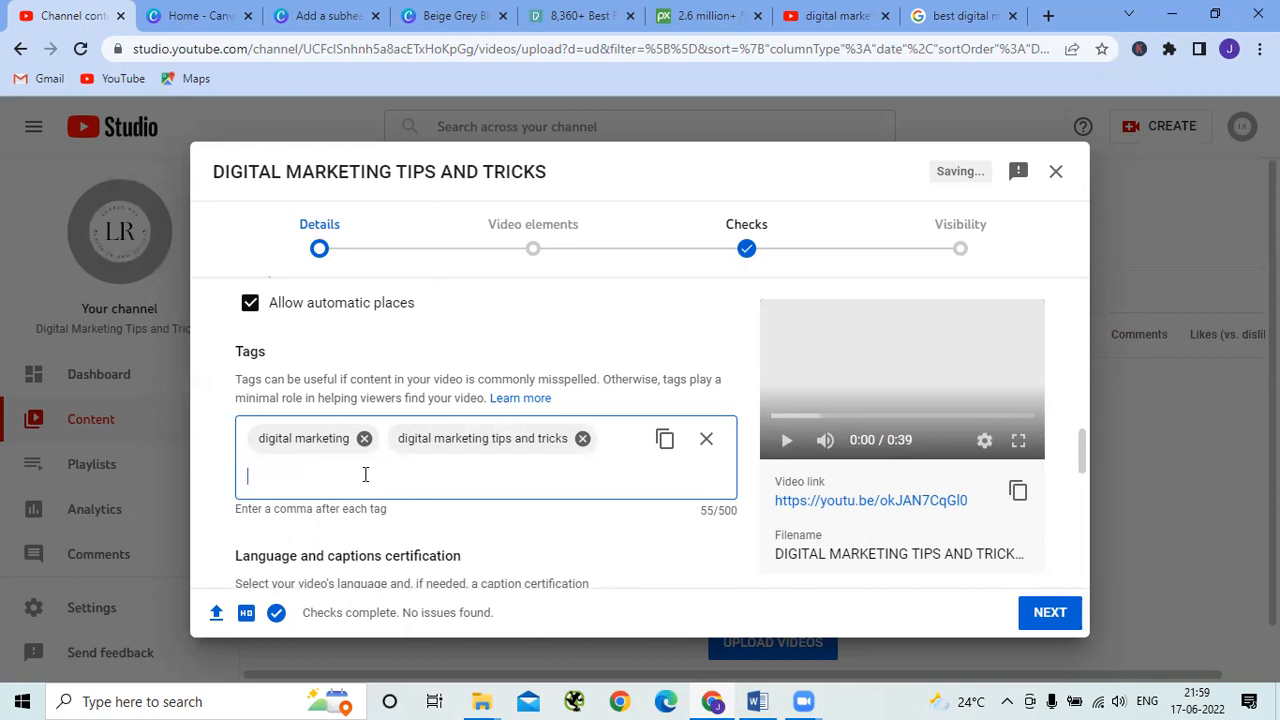
{"action": "type", "text": "digo"}
{"action": "key", "text": "BackSpace"}
{"action": "type", "text": "ital marketing tips"}
{"action": "key", "text": "Return"}
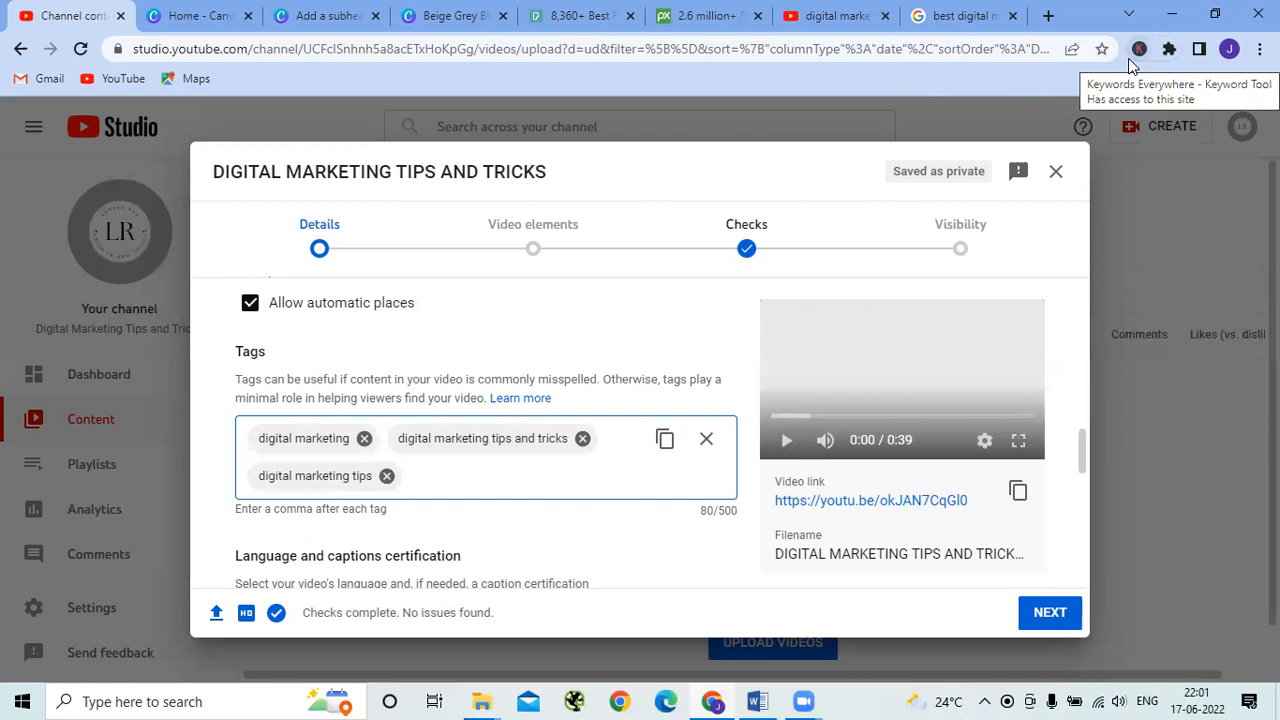
Step: Open rapidtags.io in a new browser tab
{"action": "left_click", "coordinate": [1048, 16]}
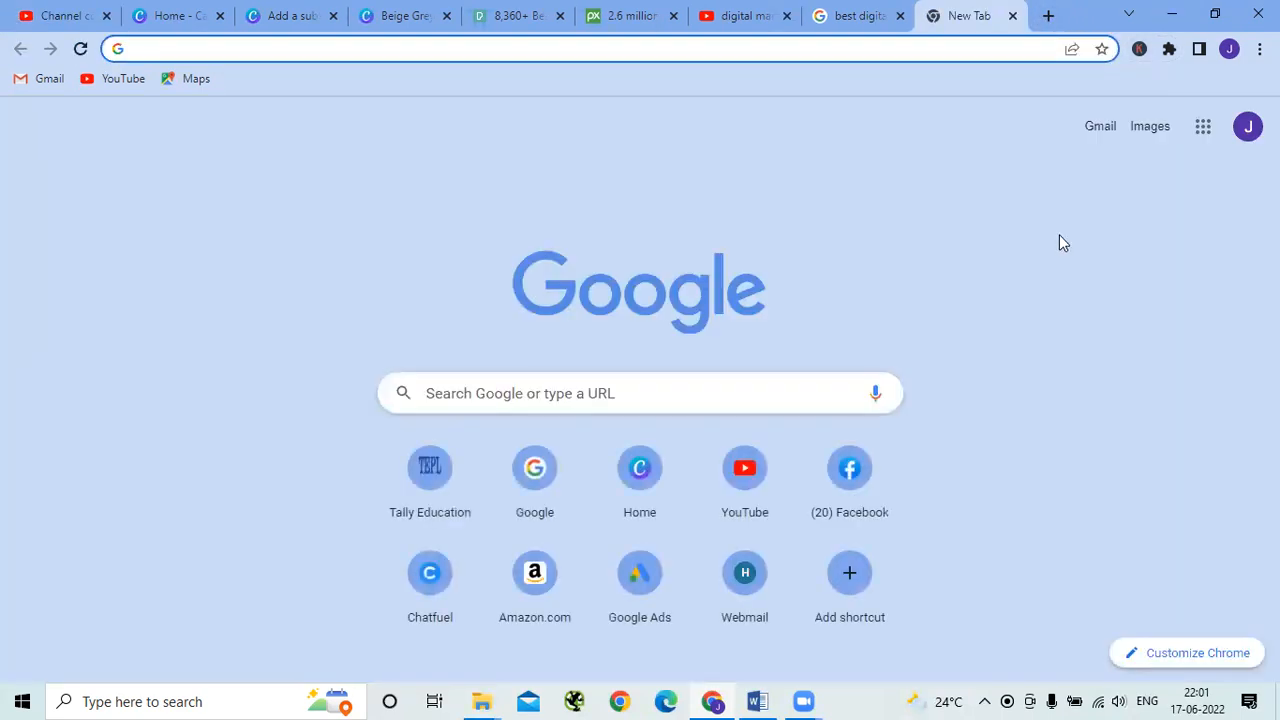
{"action": "type", "text": "rapid"}
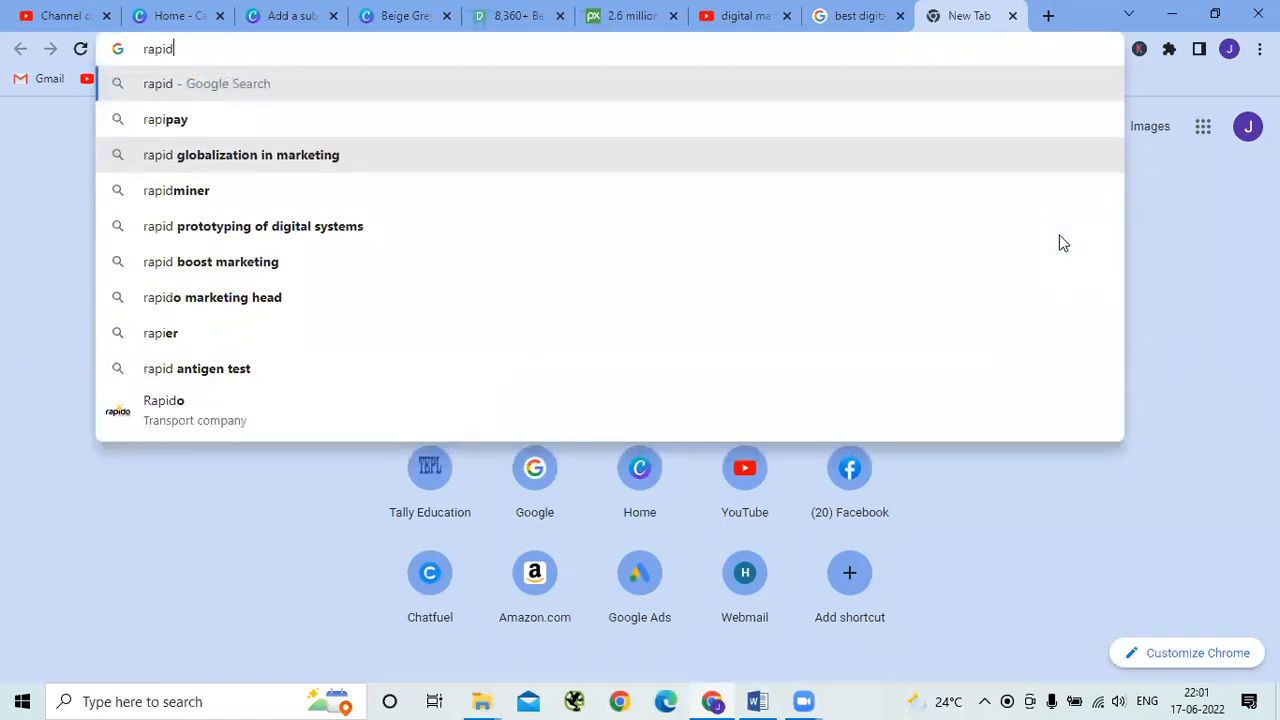
{"action": "type", "text": "tag"}
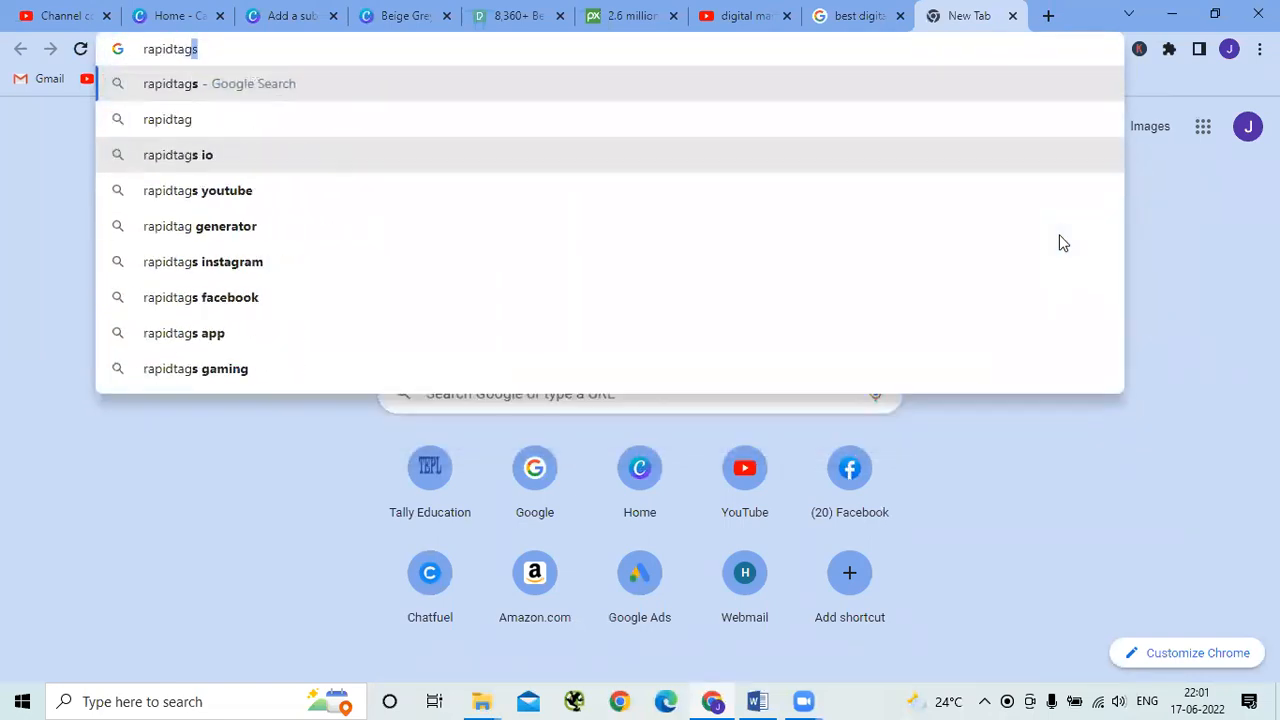
{"action": "type", "text": "s.io"}
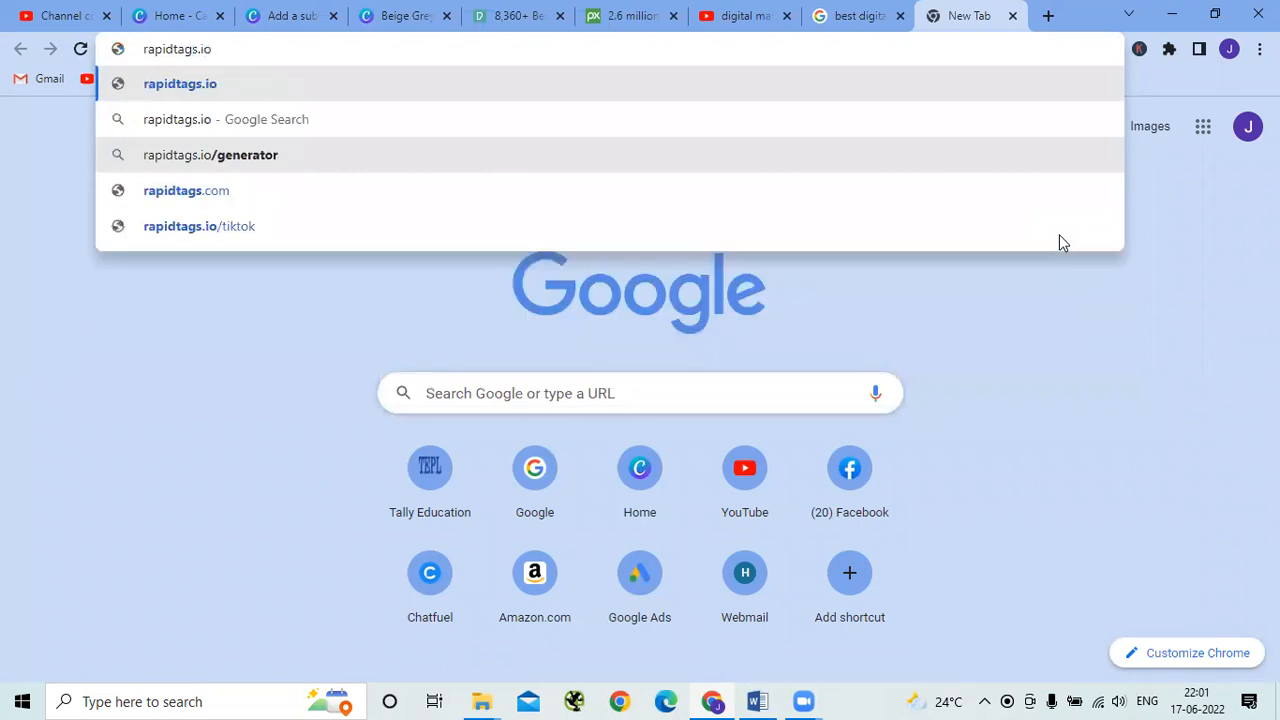
{"action": "key", "text": "Return"}
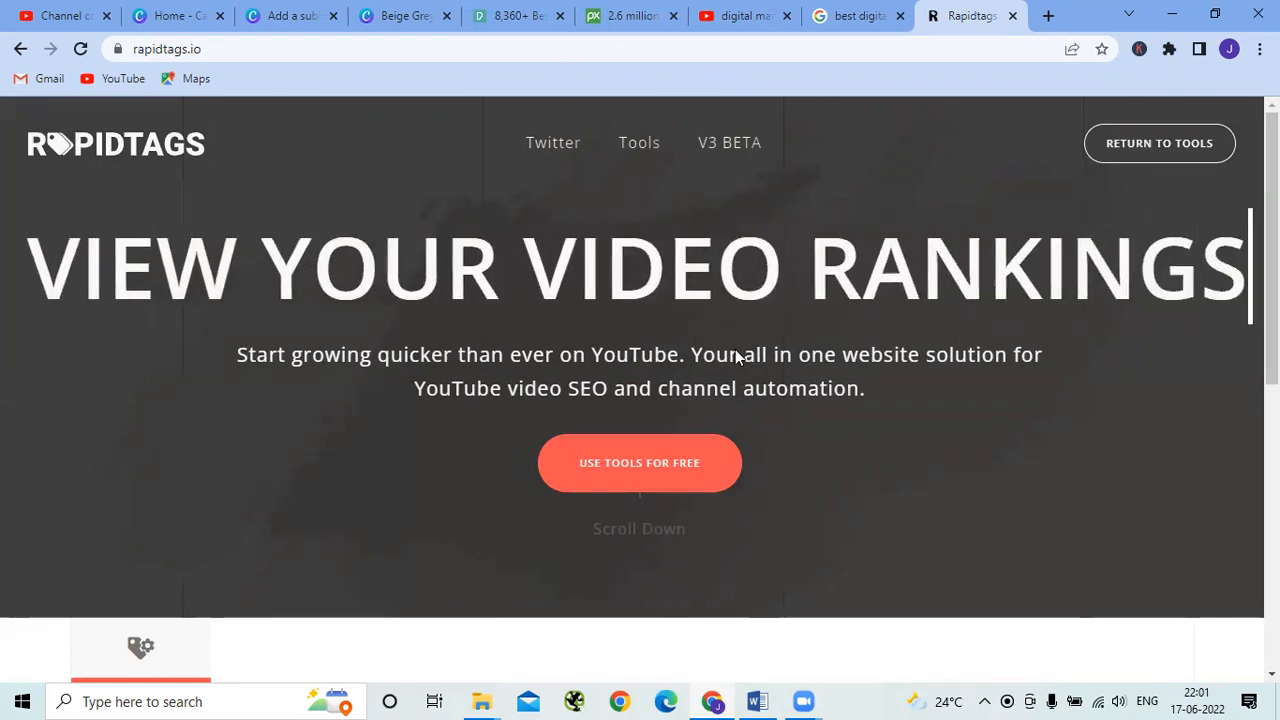
Step: Generate tags for 'digital marketing tricks', accept the cookie policy, and copy all results
{"action": "left_click", "coordinate": [668, 472]}
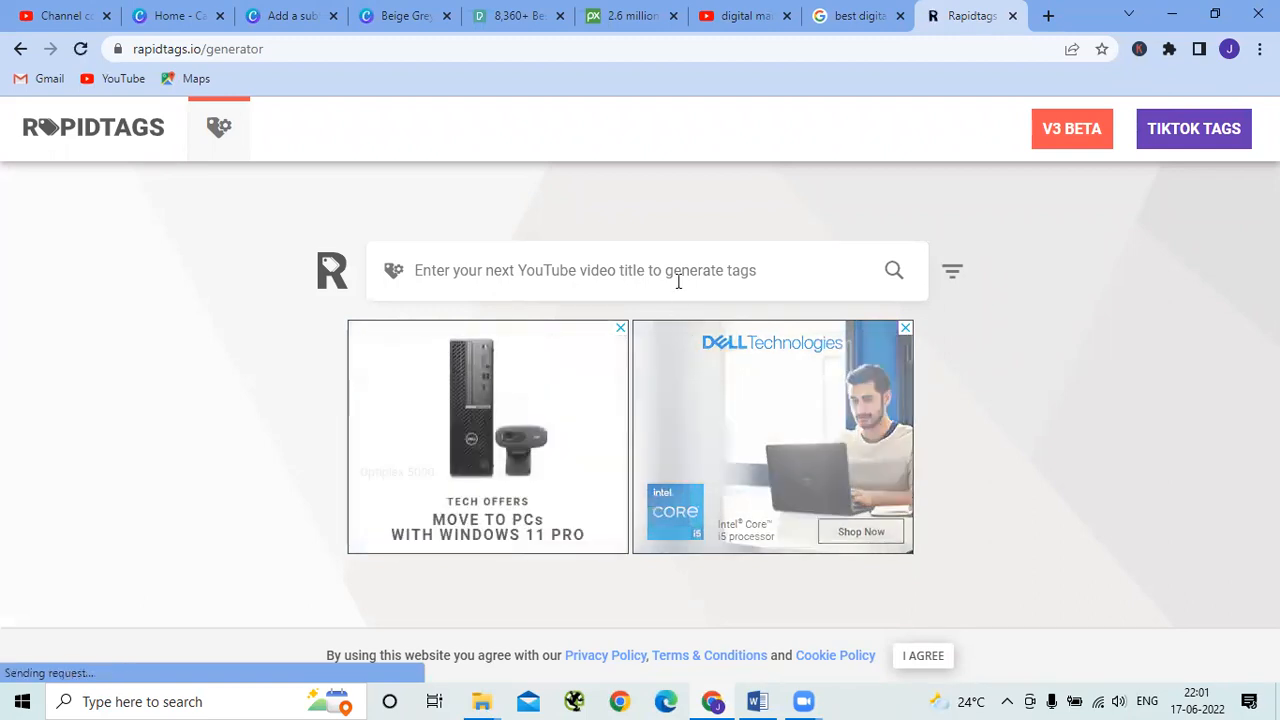
{"action": "left_click", "coordinate": [545, 270]}
{"action": "type", "text": "digital "}
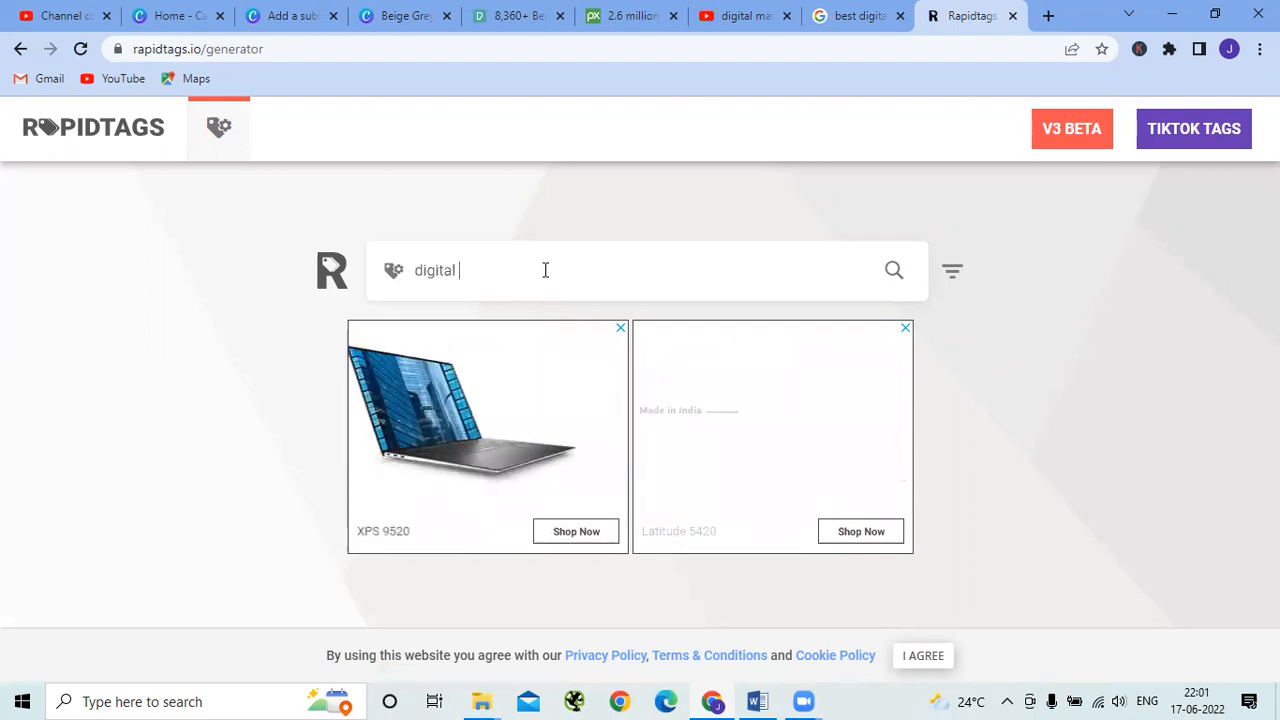
{"action": "type", "text": "marketing "}
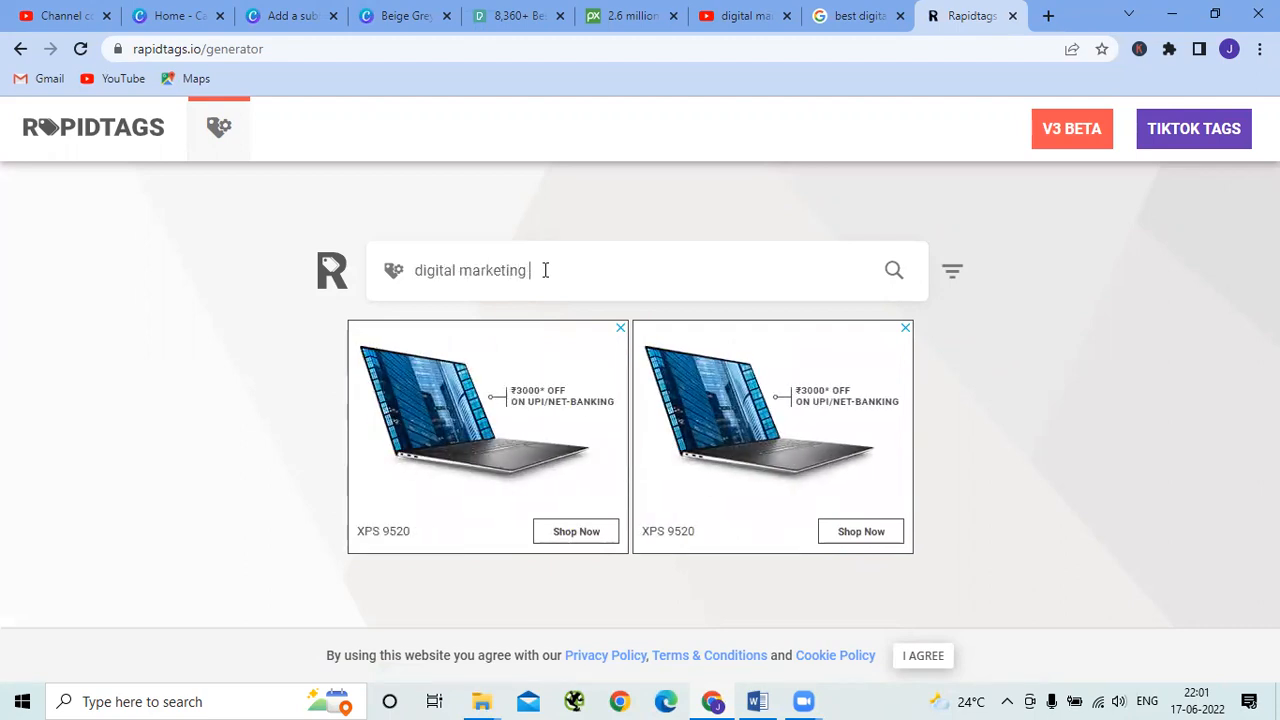
{"action": "type", "text": "t"}
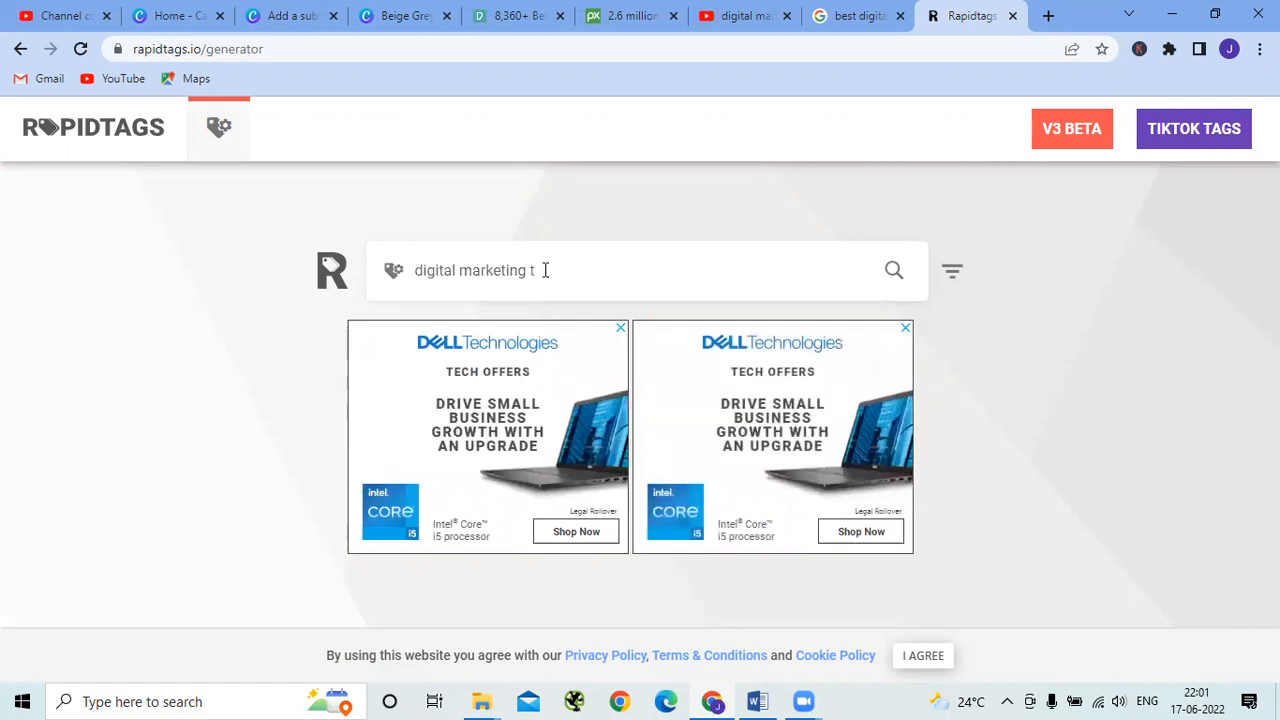
{"action": "type", "text": "ricks"}
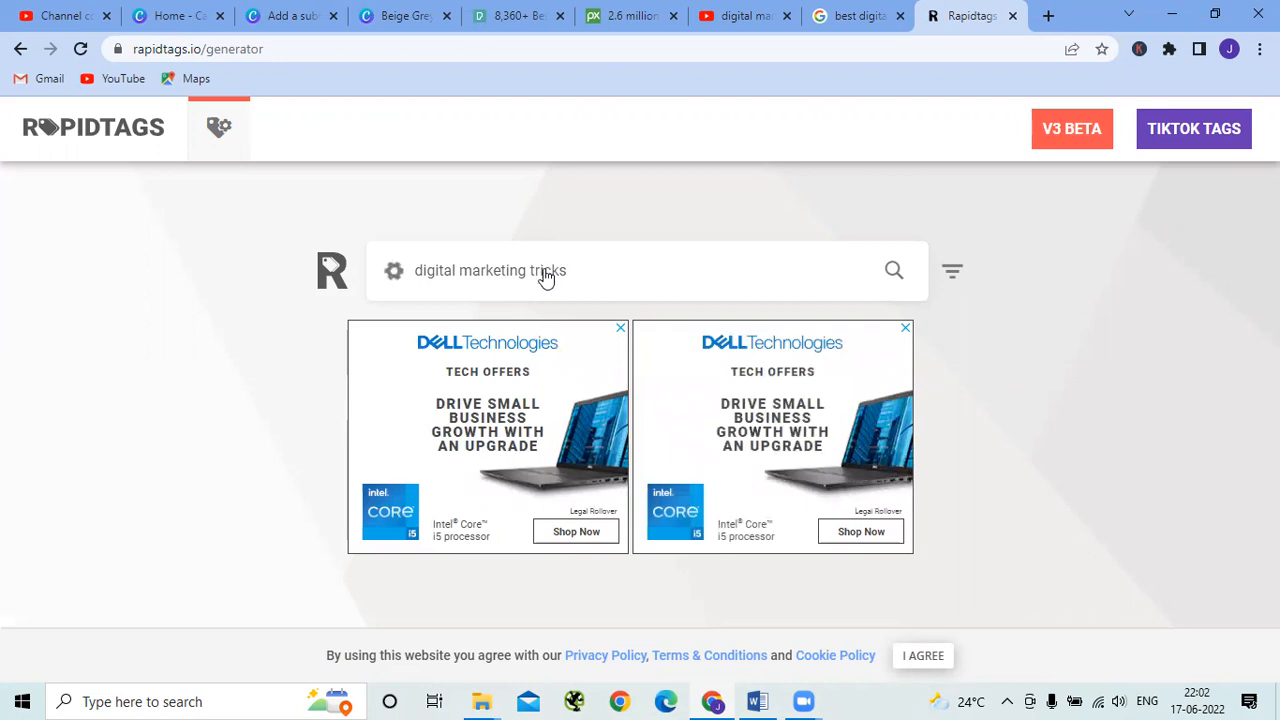
{"action": "key", "text": "Return"}
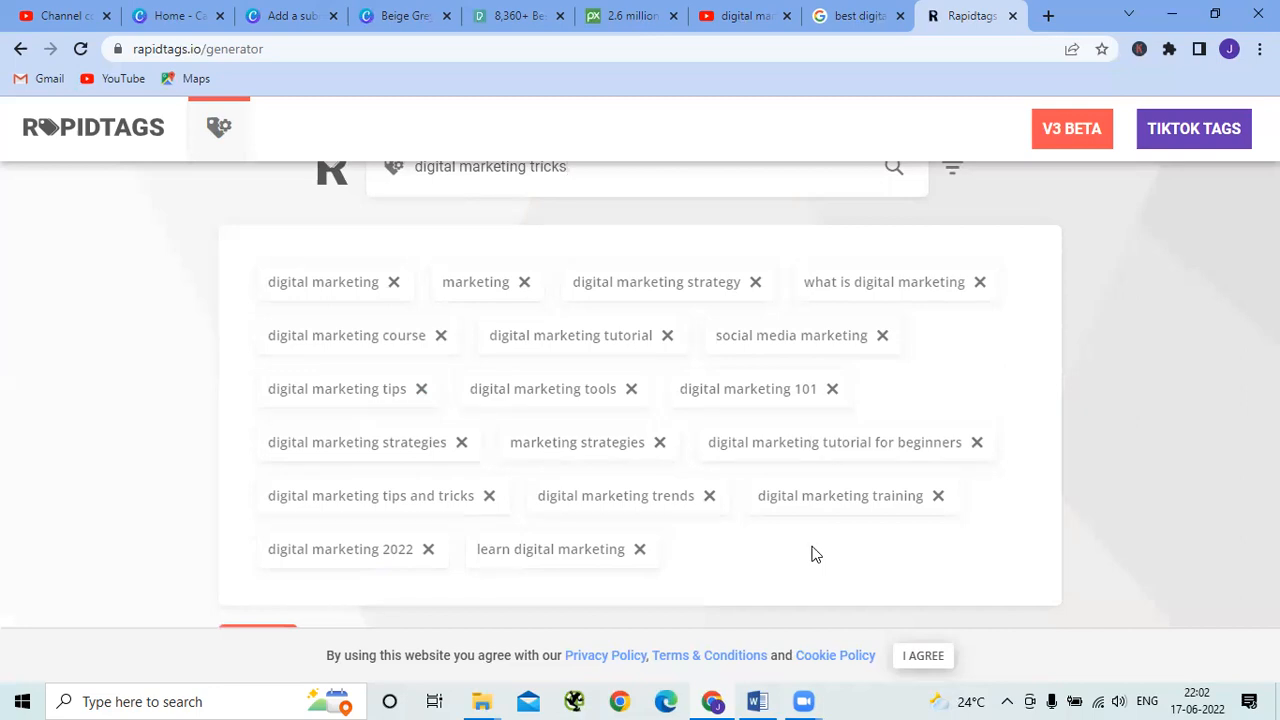
{"action": "left_click", "coordinate": [922, 656]}
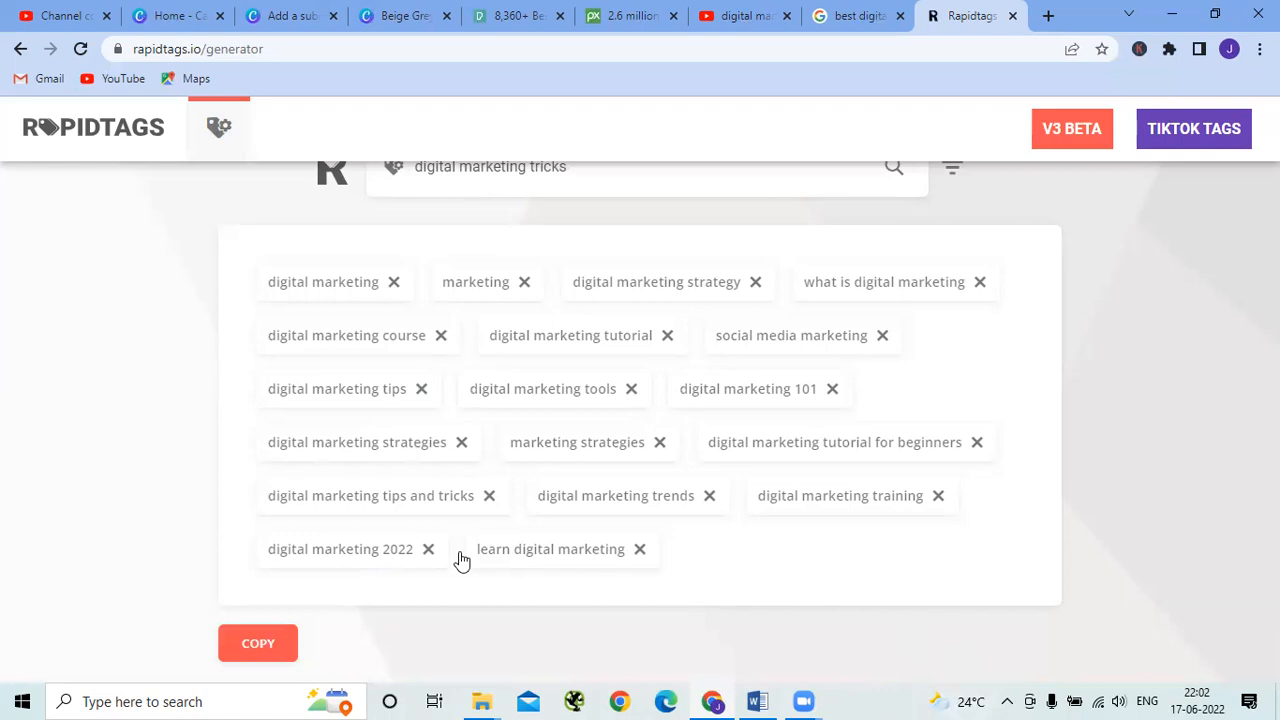
{"action": "left_click", "coordinate": [280, 648]}
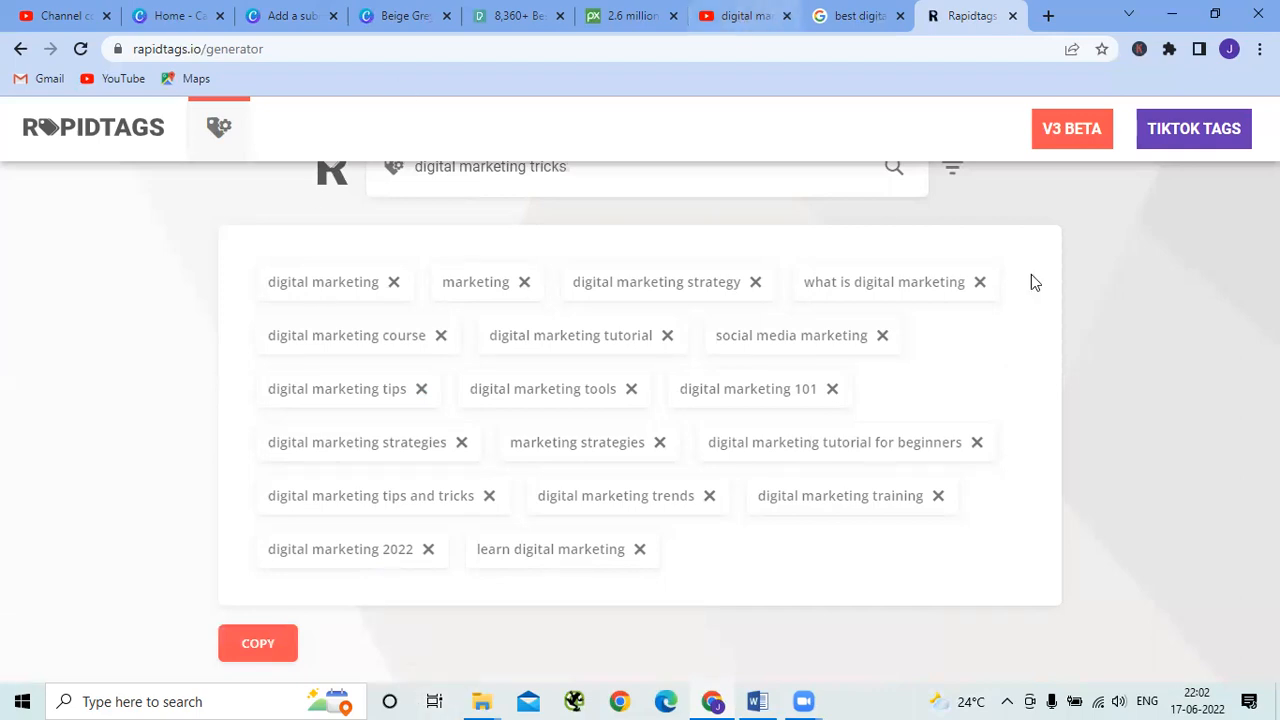
Step: Paste the RapidTags suggestions into the Studio Tags box, removing 'marketing' and 'digital marketing 101'
{"action": "left_click", "coordinate": [68, 16]}
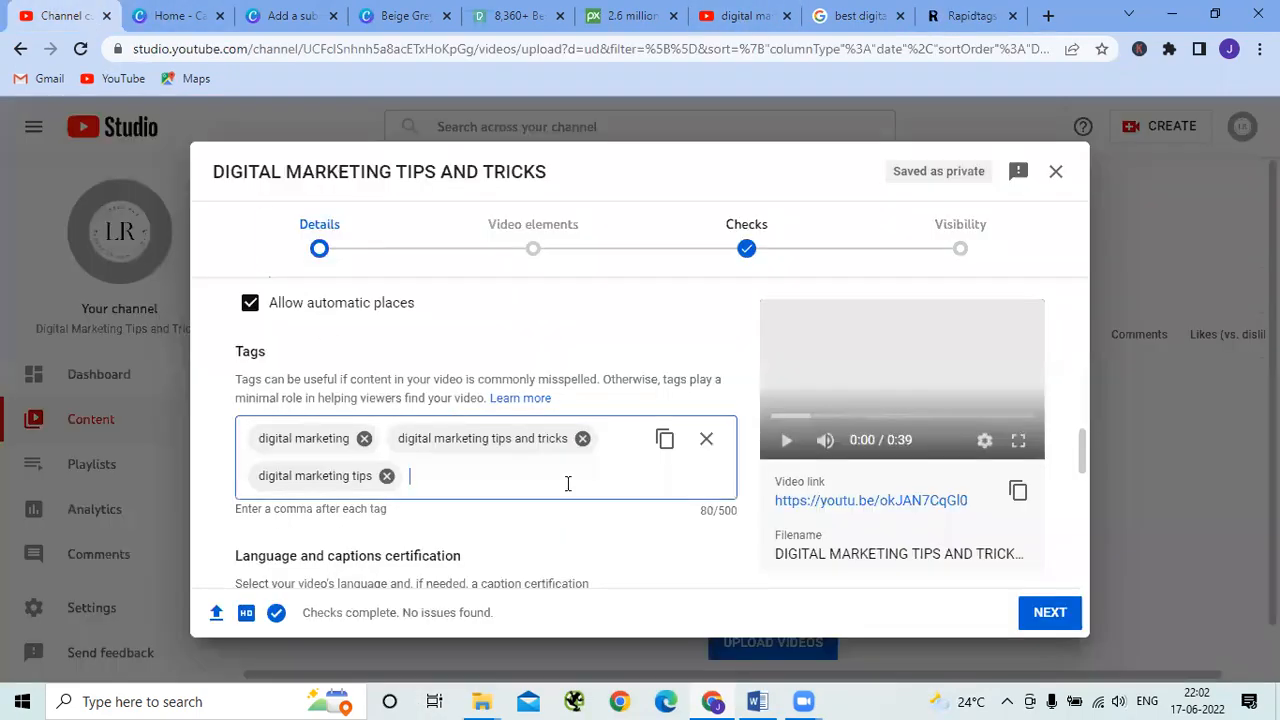
{"action": "left_click", "coordinate": [461, 478]}
{"action": "key", "text": "ctrl+v"}
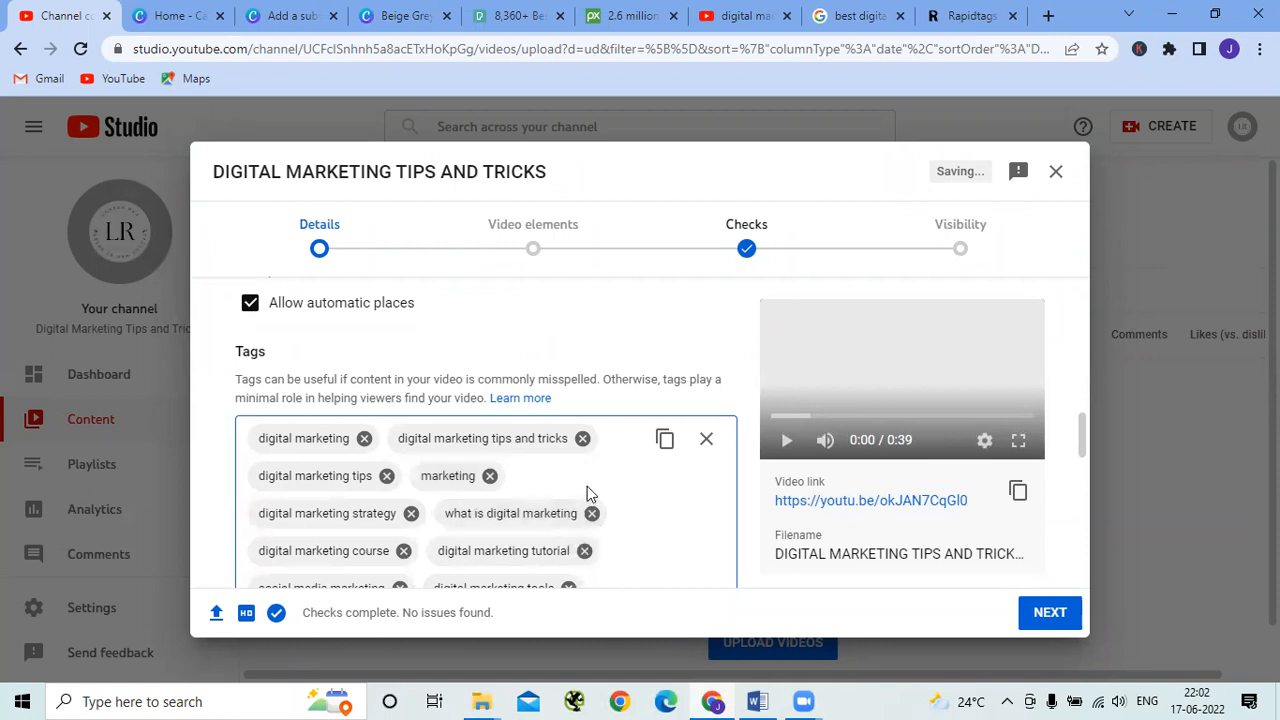
{"action": "left_click", "coordinate": [490, 477]}
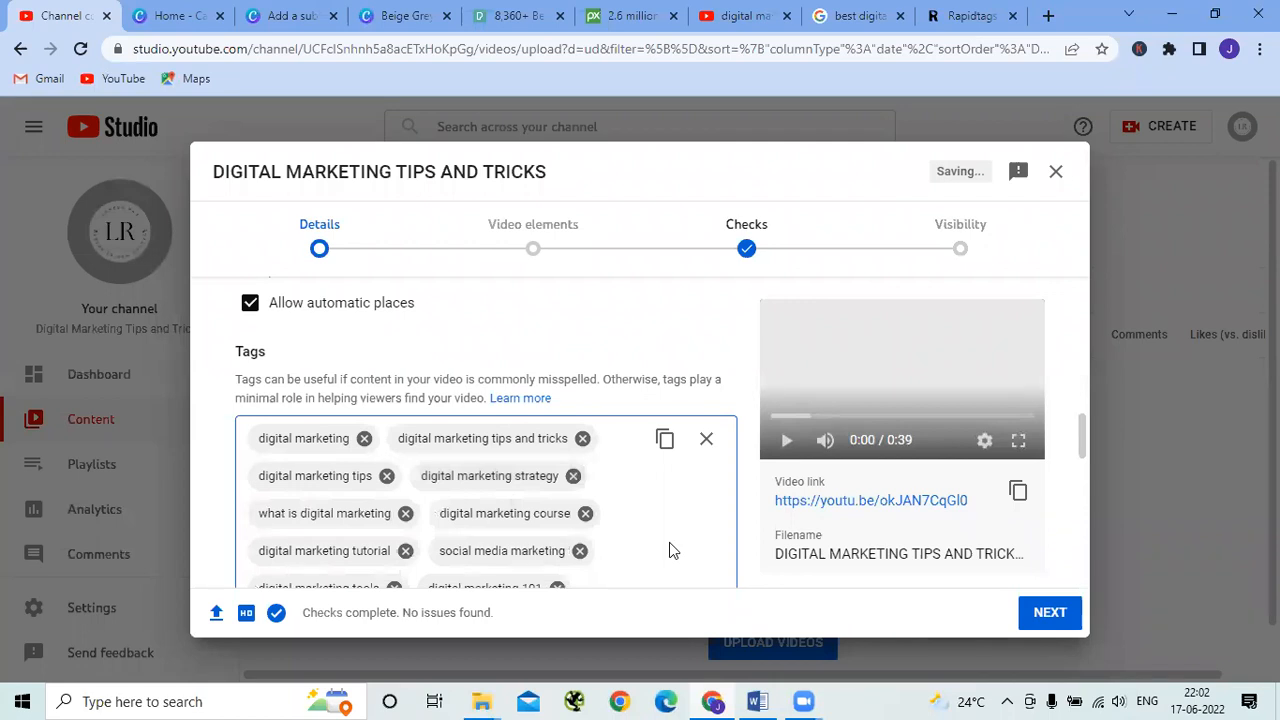
{"action": "scroll", "coordinate": [669, 542], "scroll_direction": "down", "scroll_amount": 1}
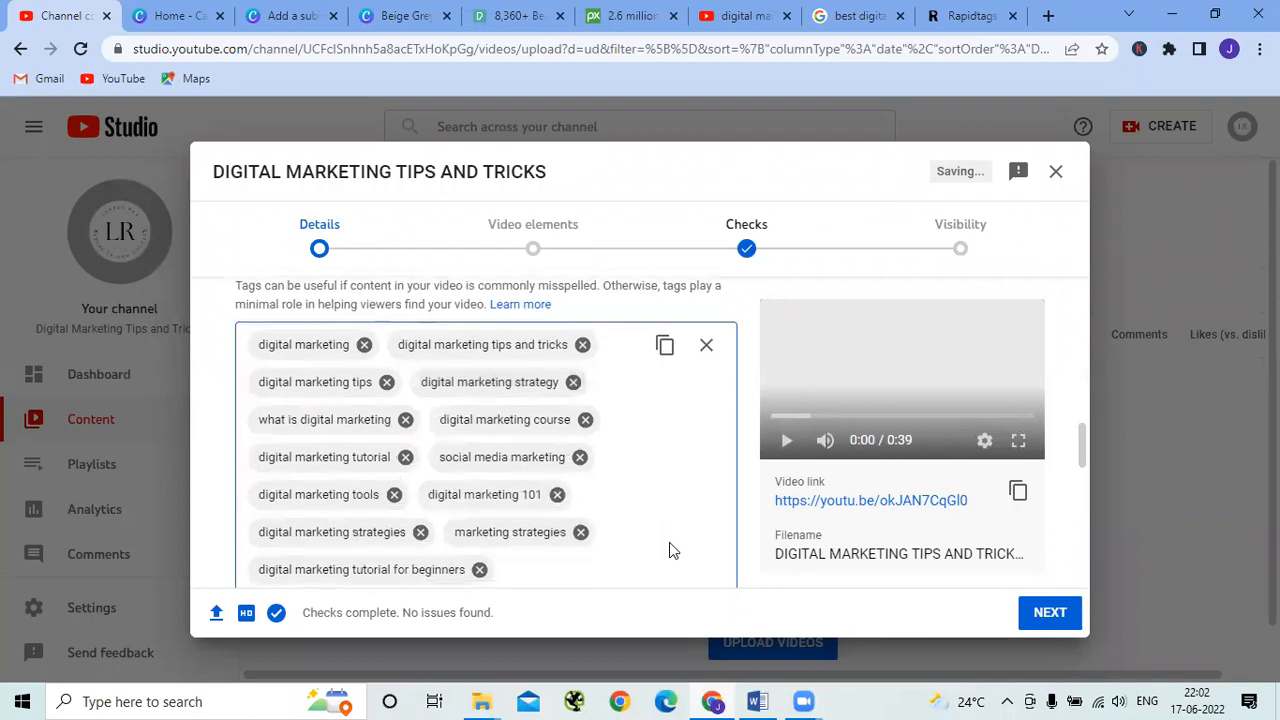
{"action": "left_click", "coordinate": [558, 496]}
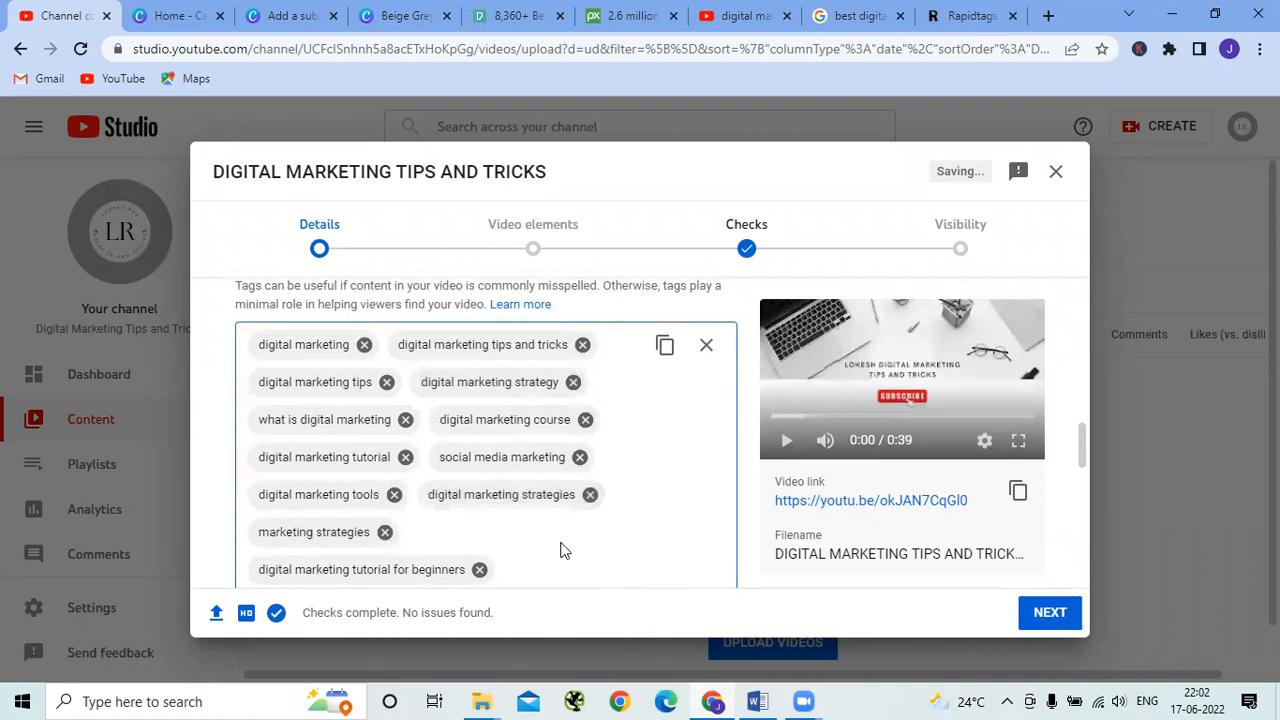
{"action": "scroll", "coordinate": [560, 550], "scroll_direction": "down", "scroll_amount": 2}
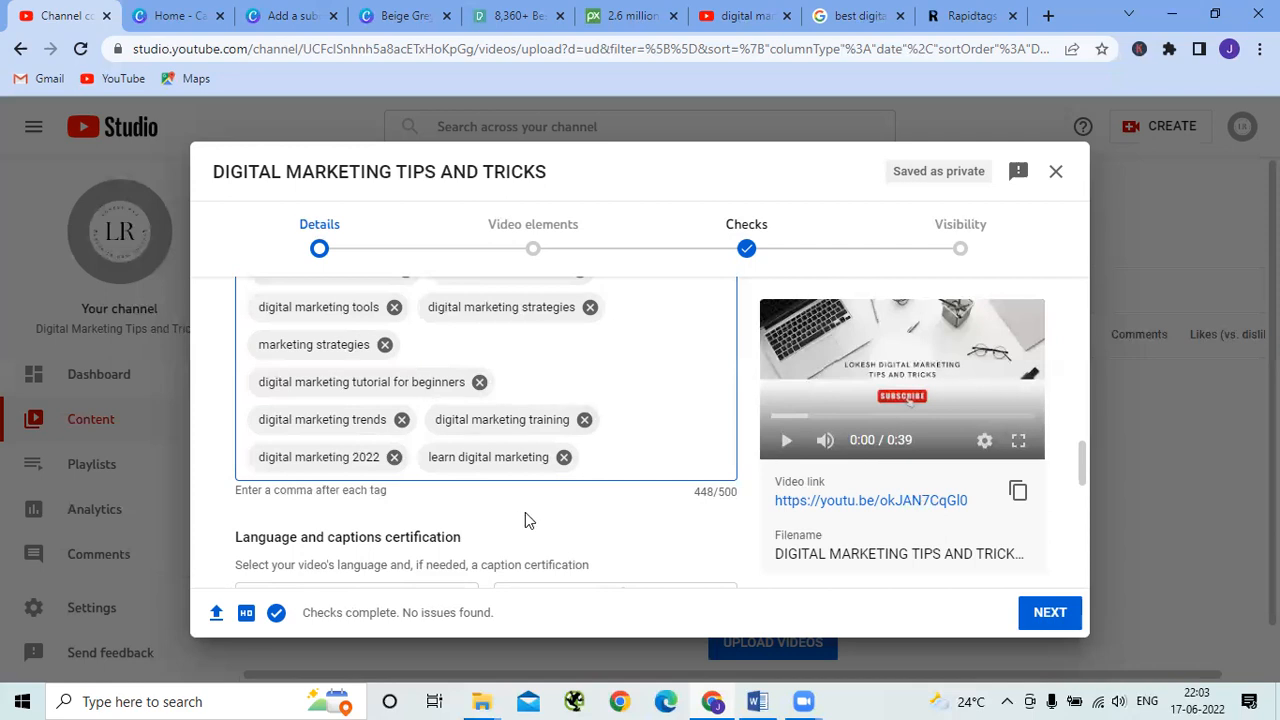
{"action": "scroll", "coordinate": [525, 512], "scroll_direction": "down", "scroll_amount": 6}
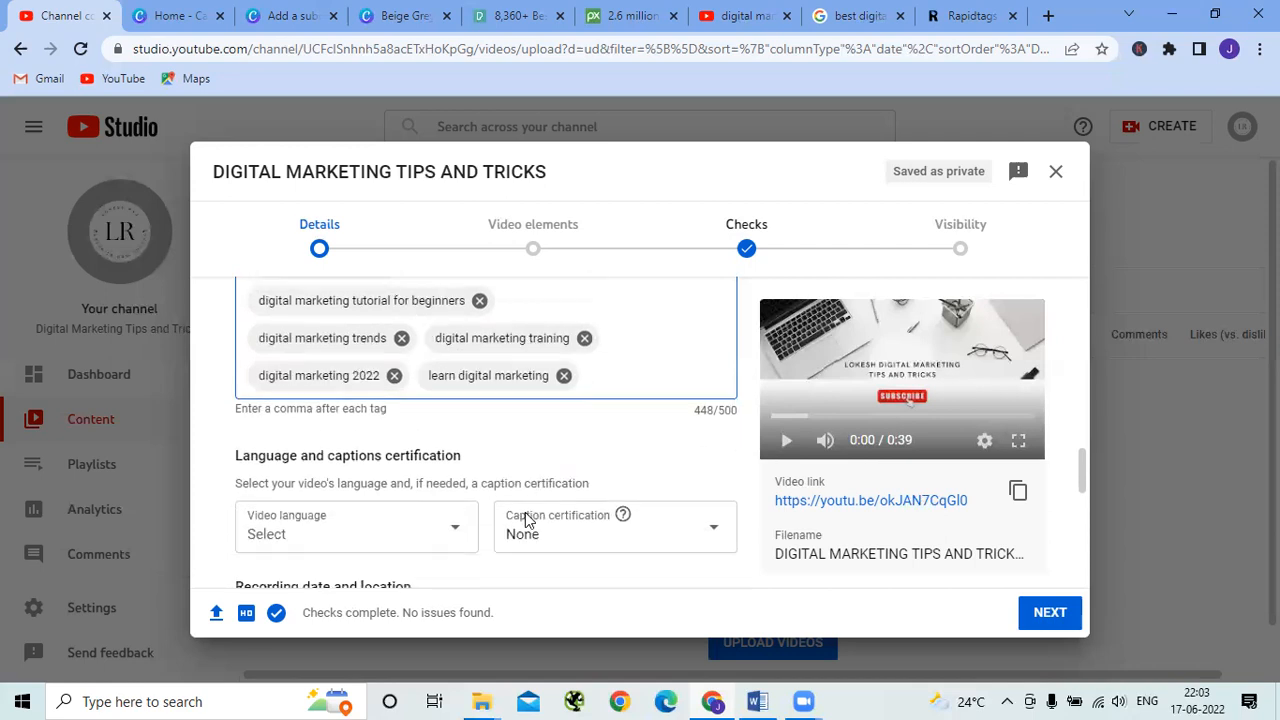
{"action": "scroll", "coordinate": [526, 521], "scroll_direction": "down", "scroll_amount": 2}
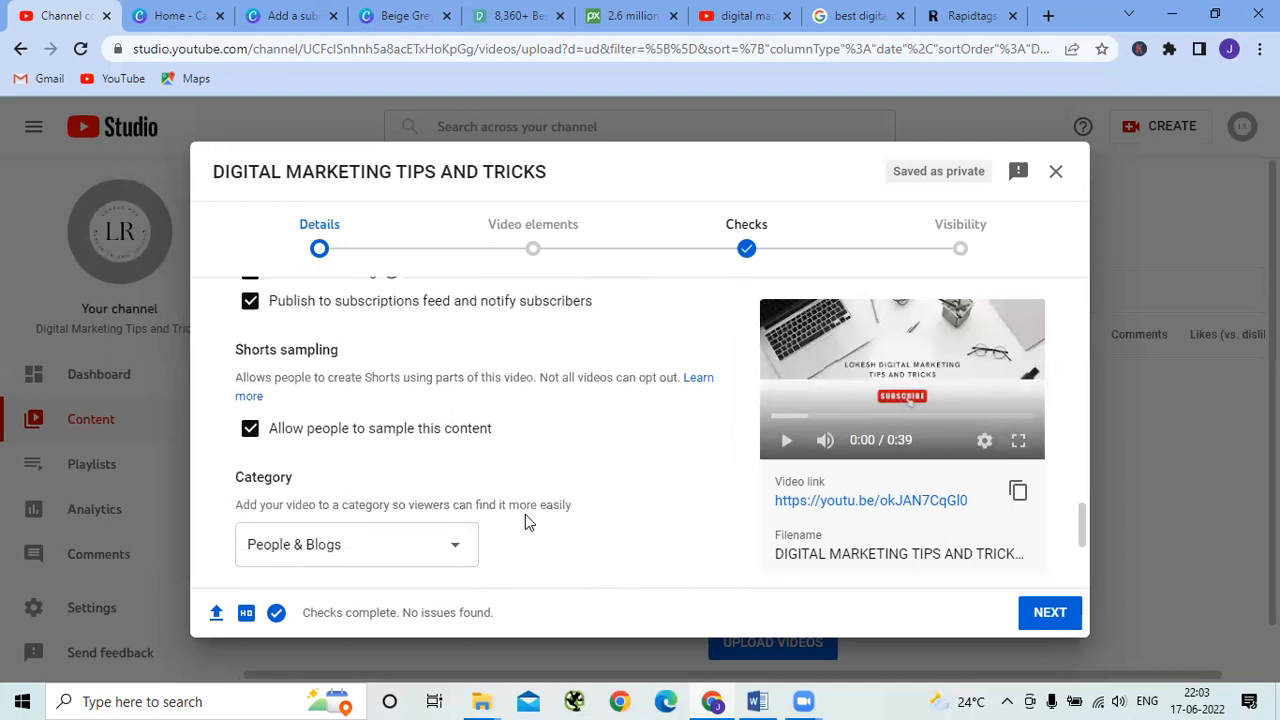
{"action": "scroll", "coordinate": [526, 523], "scroll_direction": "down", "scroll_amount": 1}
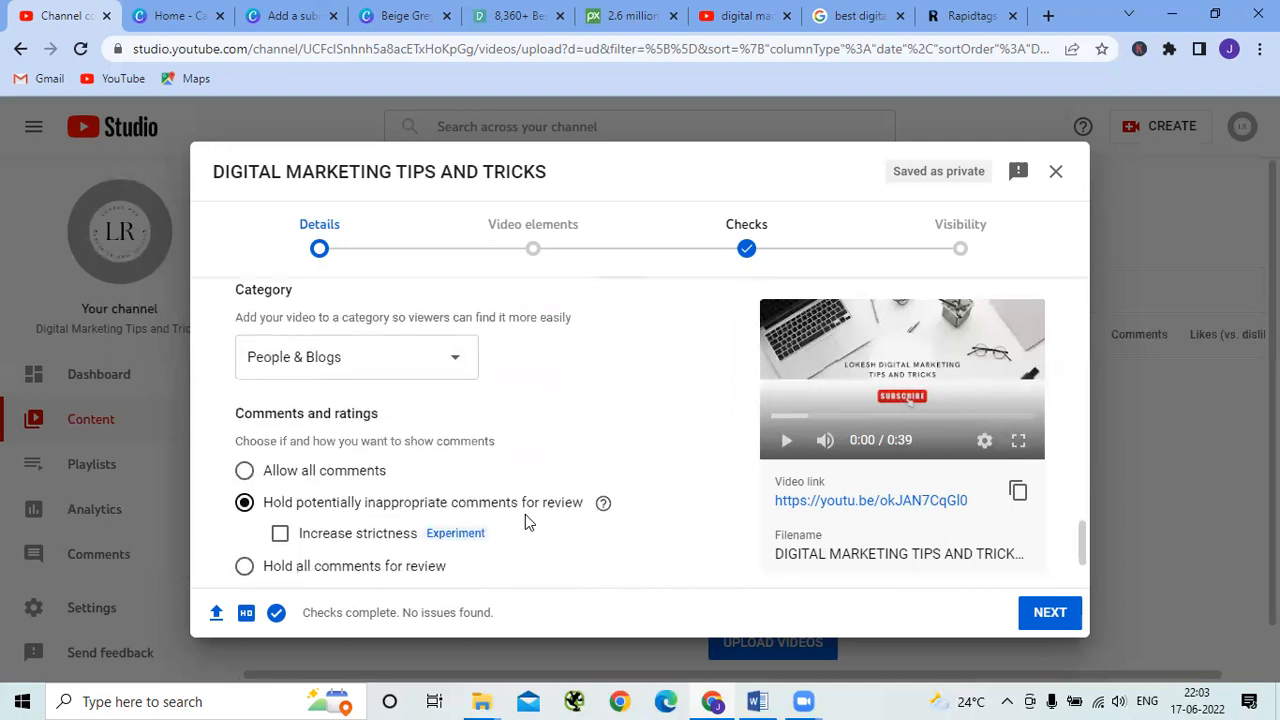
Step: Change the video category from People & Blogs to Education
{"action": "left_click", "coordinate": [451, 368]}
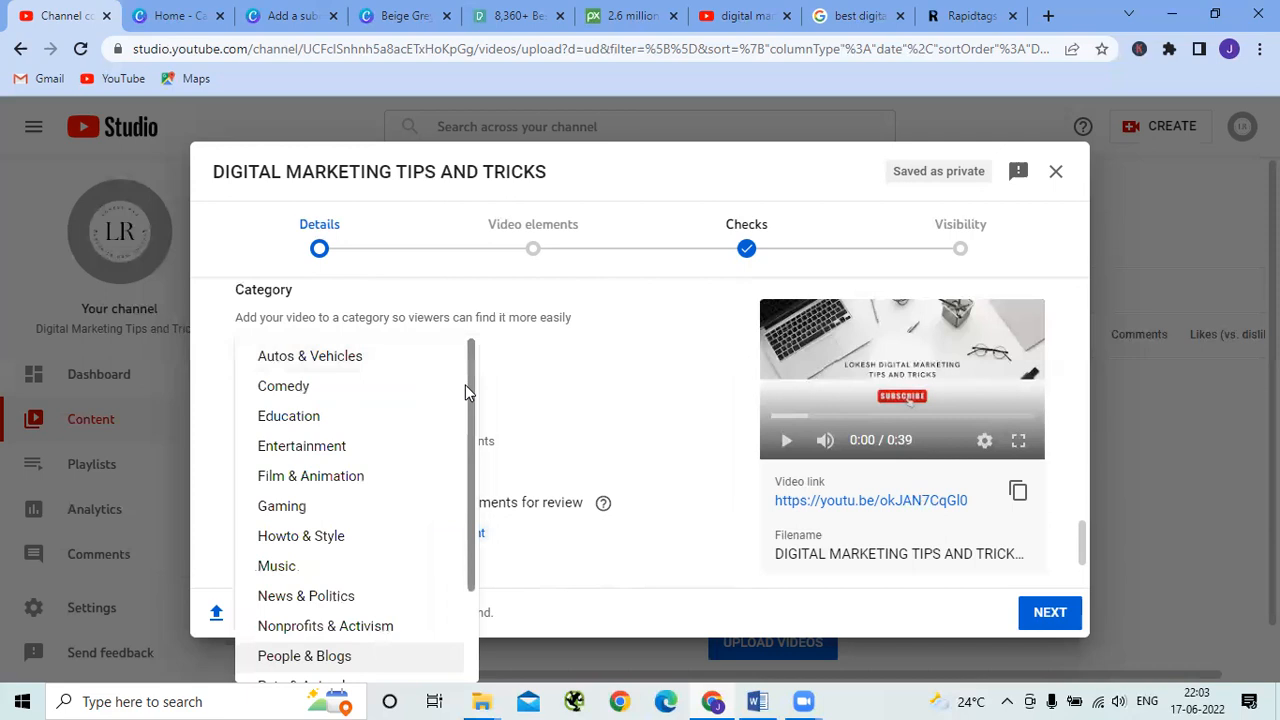
{"action": "left_click", "coordinate": [302, 424]}
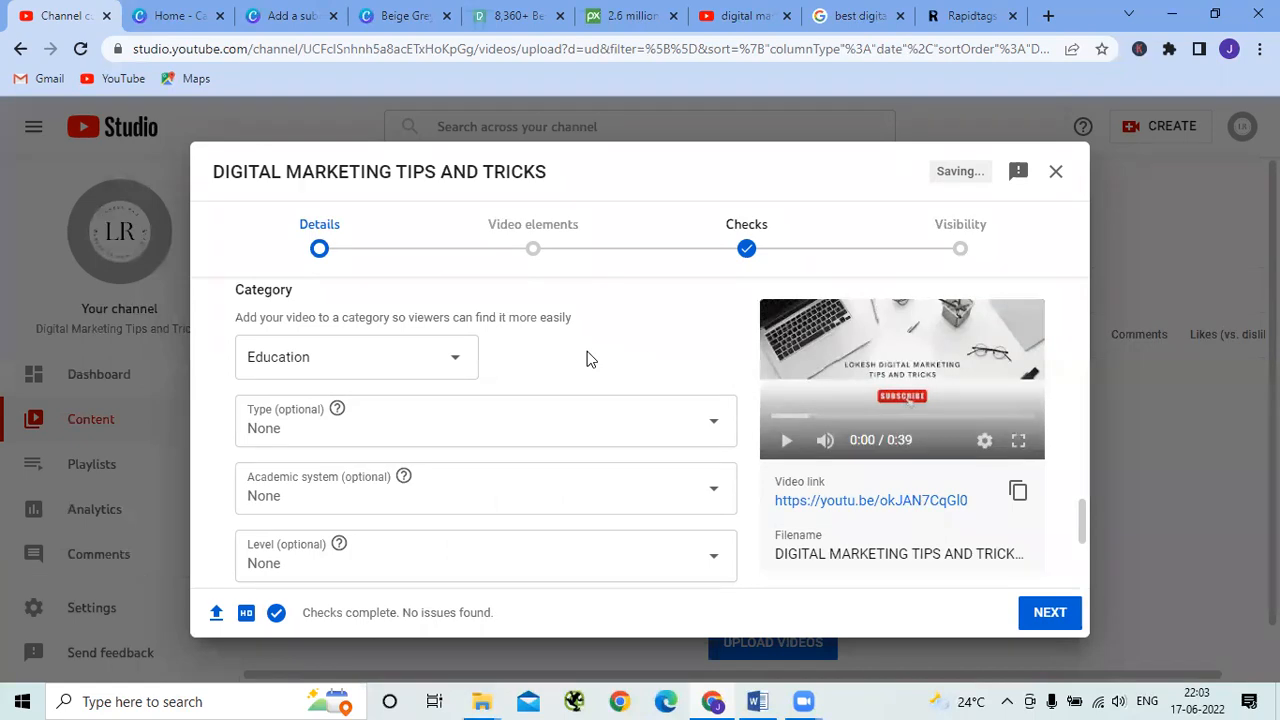
{"action": "scroll", "coordinate": [587, 358], "scroll_direction": "down", "scroll_amount": 5}
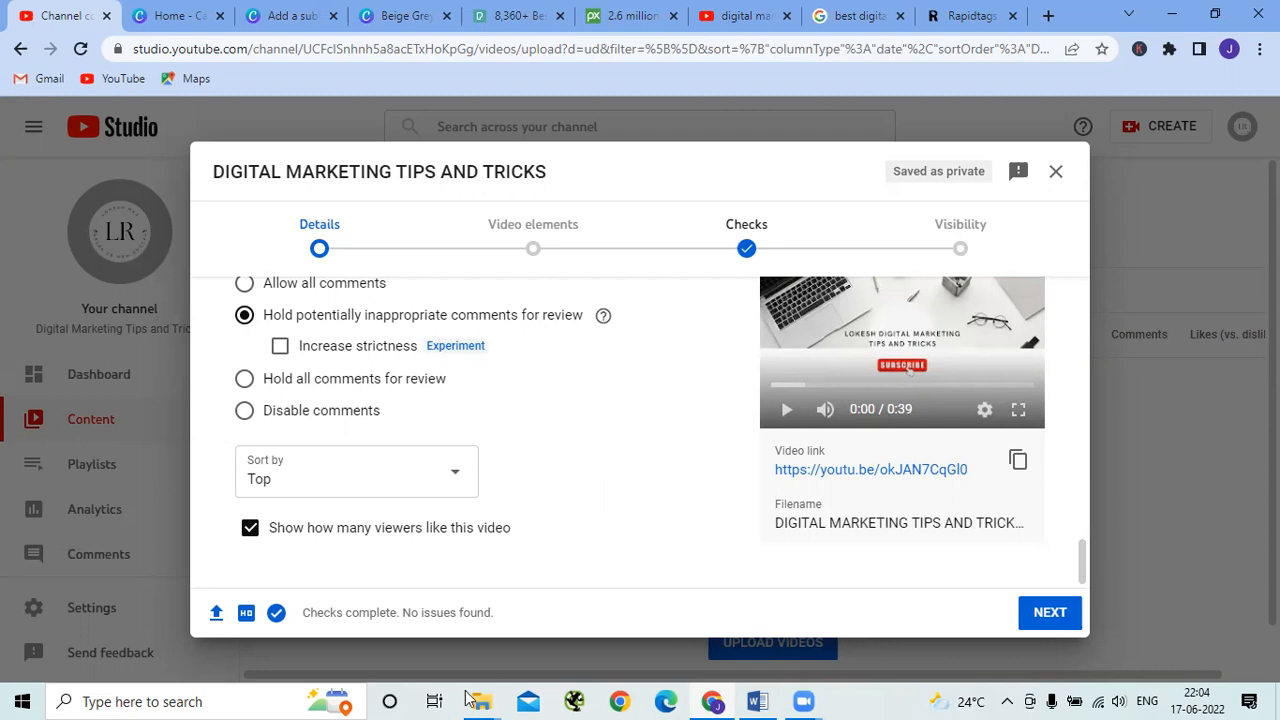
{"action": "left_click", "coordinate": [1050, 614]}
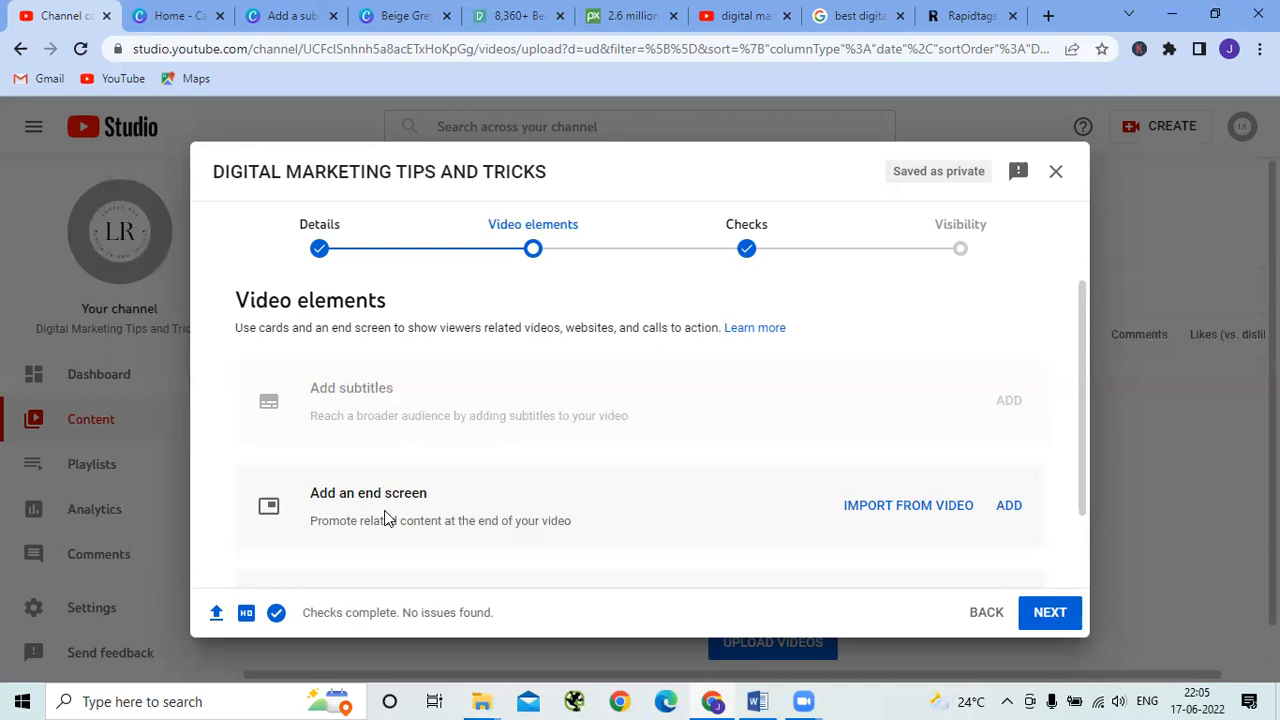
{"action": "scroll", "coordinate": [388, 517], "scroll_direction": "down", "scroll_amount": 1}
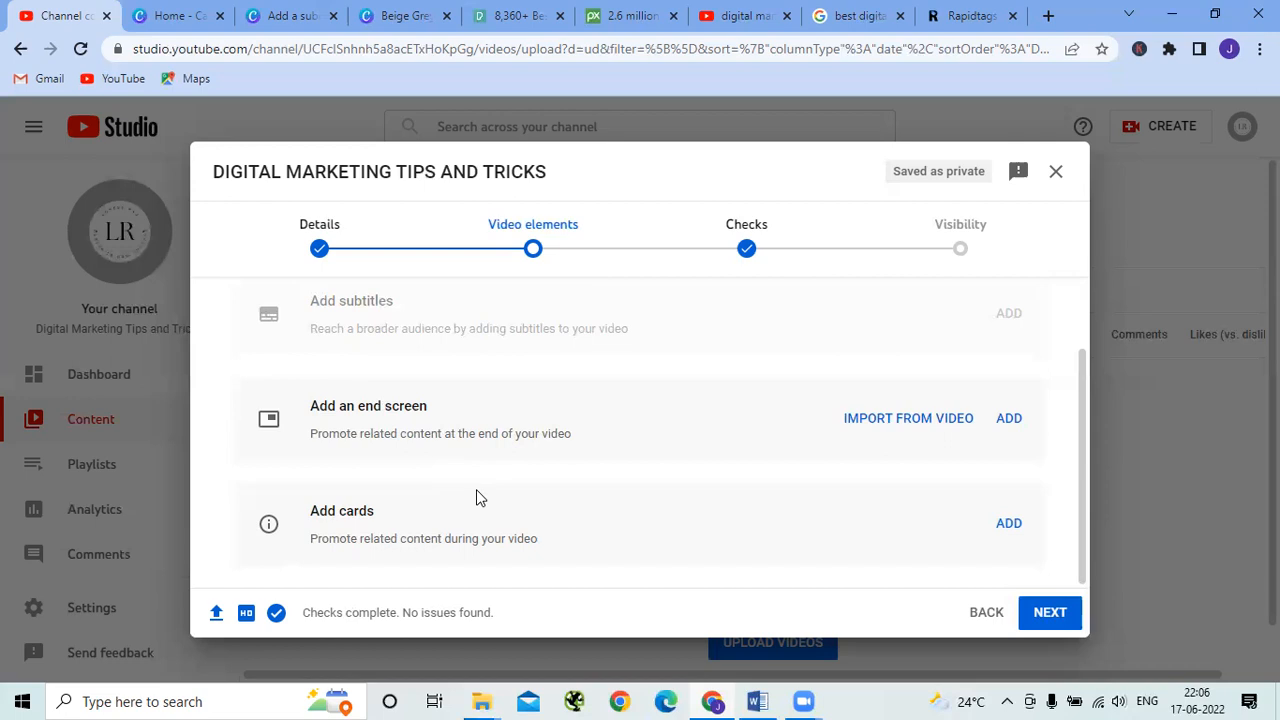
Step: Advance to the Checks step and close the 'Introducing checks' popup
{"action": "left_click", "coordinate": [1052, 614]}
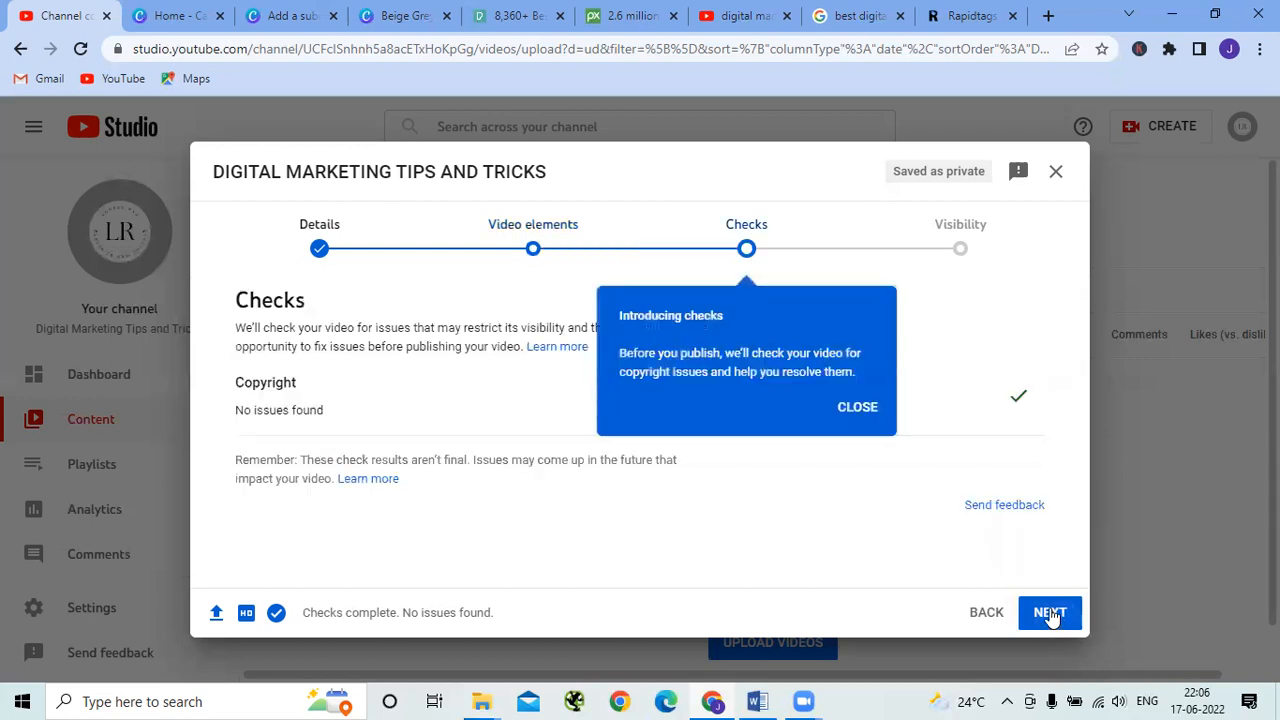
{"action": "left_click", "coordinate": [860, 409]}
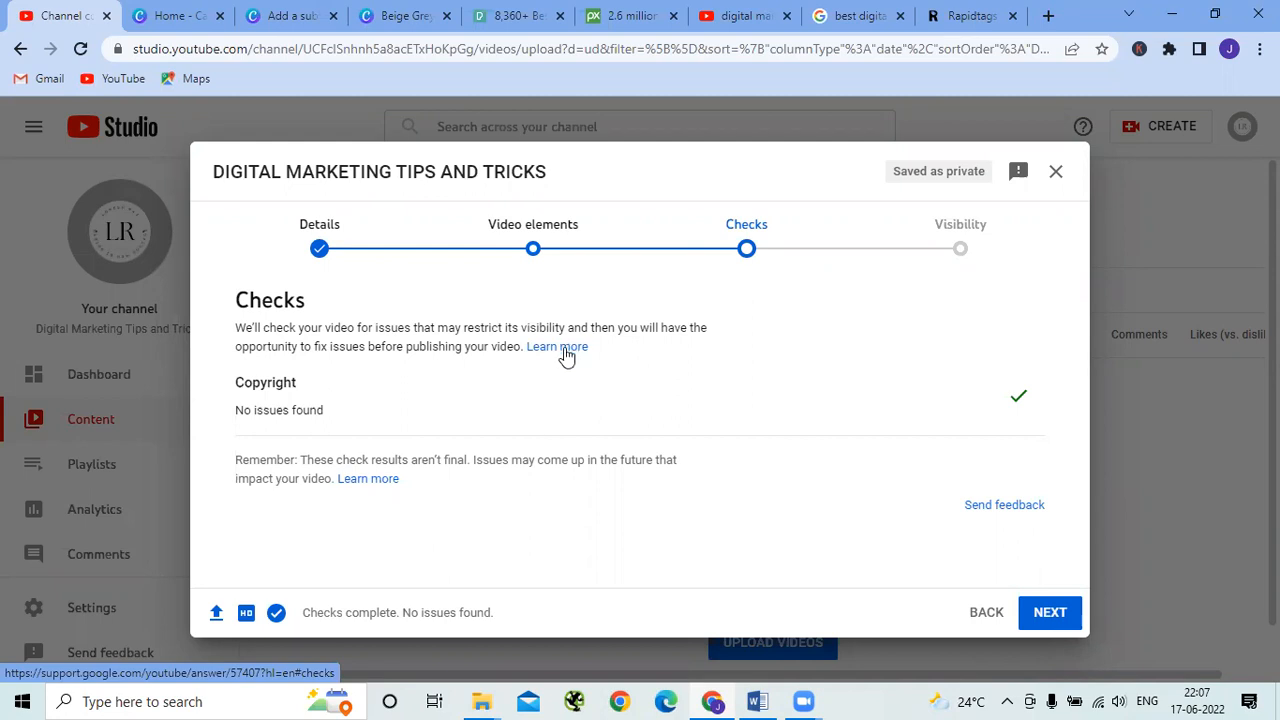
Step: On the Visibility step, choose Private and save the upload
{"action": "left_click", "coordinate": [1065, 620]}
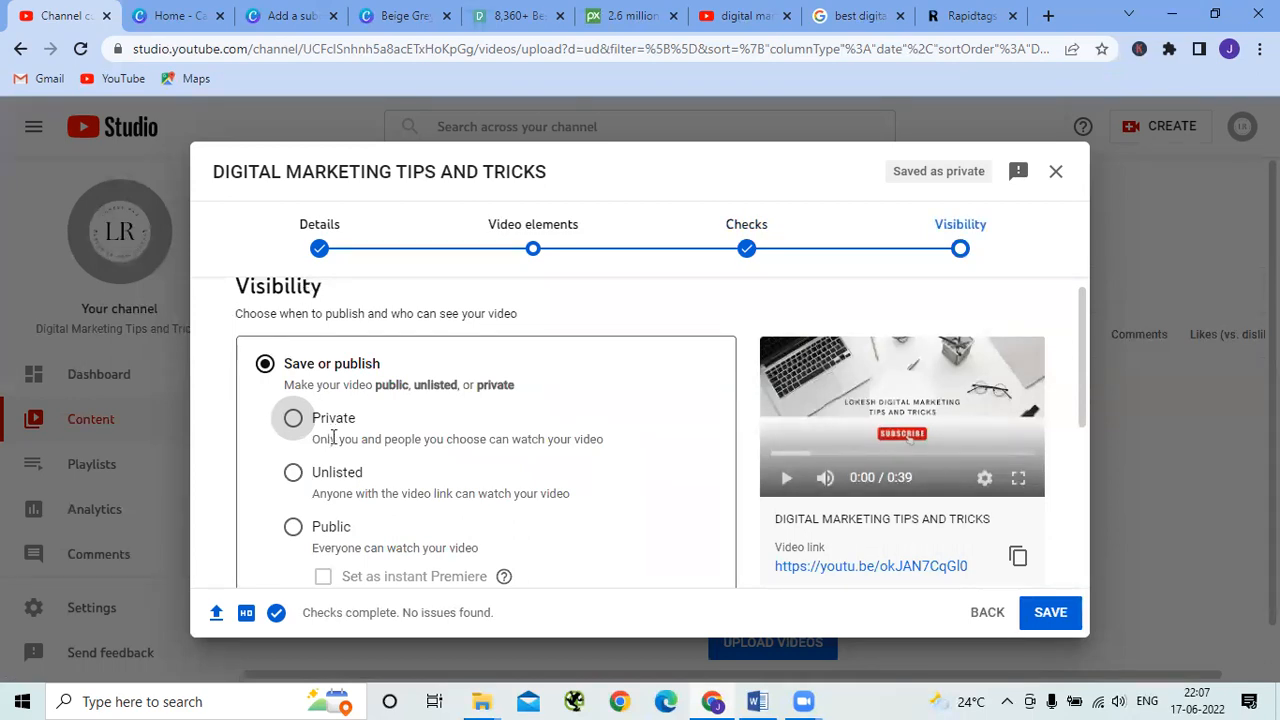
{"action": "scroll", "coordinate": [326, 438], "scroll_direction": "down", "scroll_amount": 1}
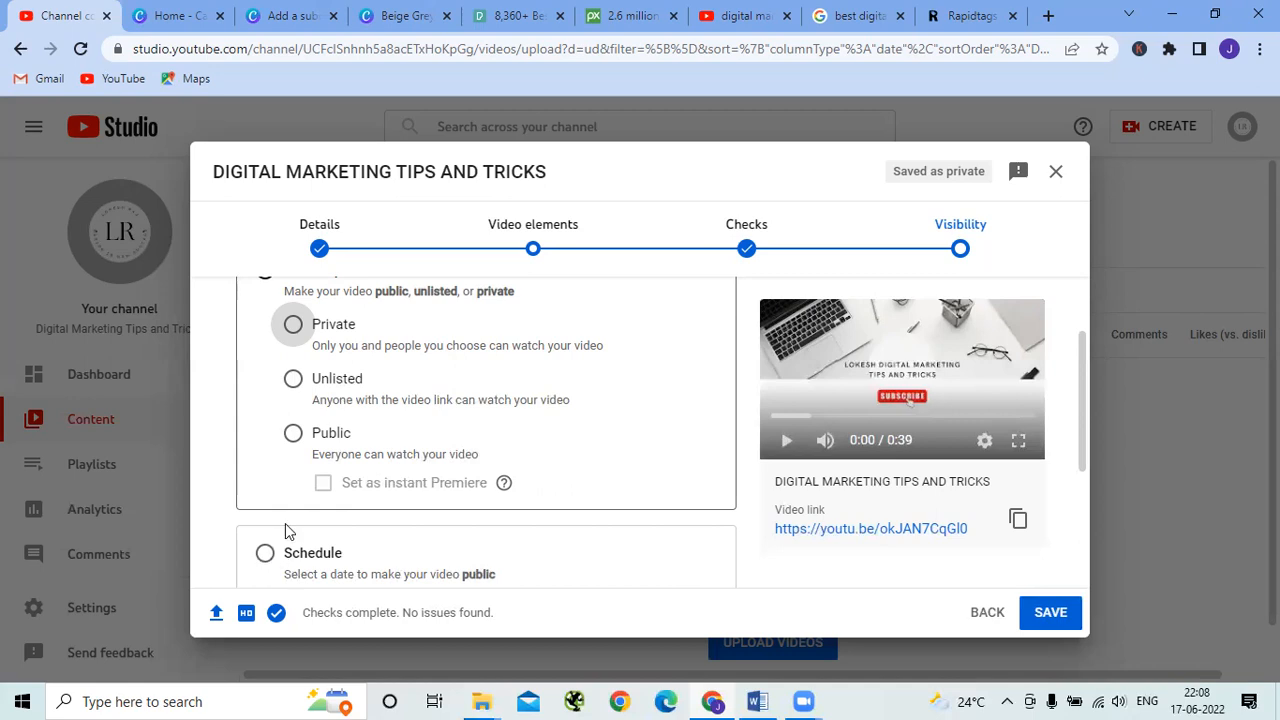
{"action": "scroll", "coordinate": [285, 530], "scroll_direction": "down", "scroll_amount": 1}
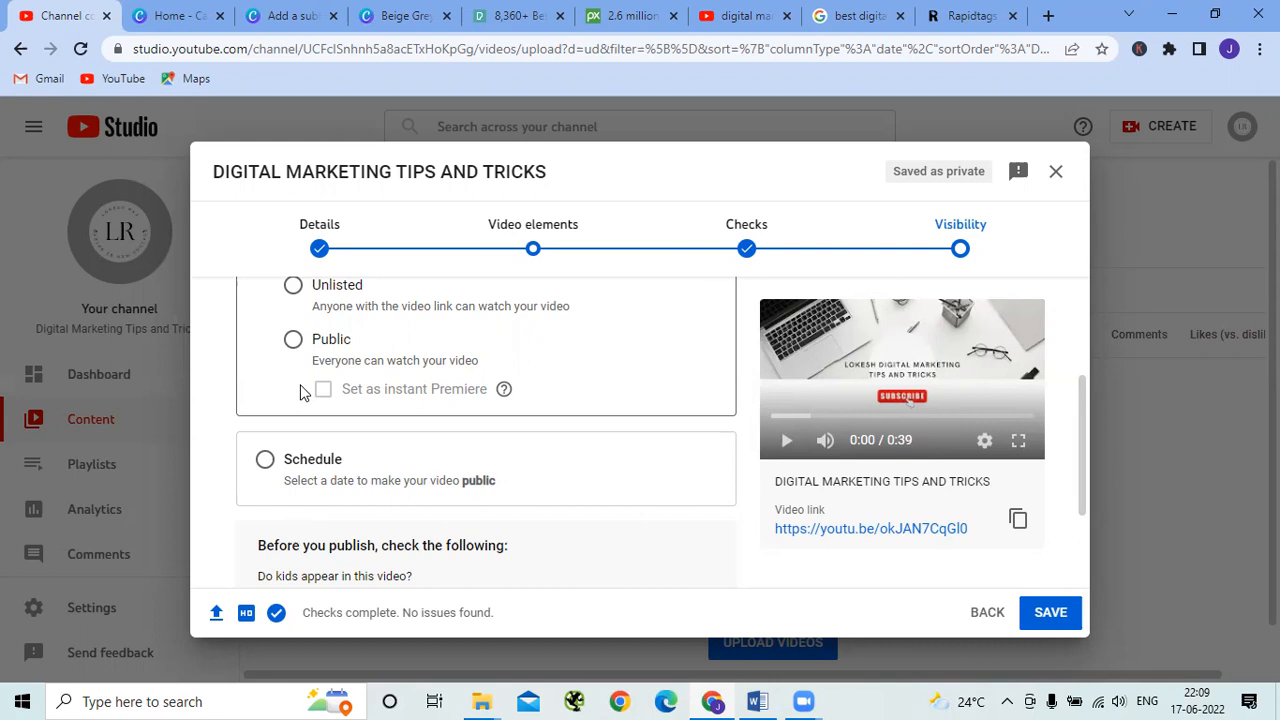
{"action": "scroll", "coordinate": [300, 392], "scroll_direction": "up", "scroll_amount": 1}
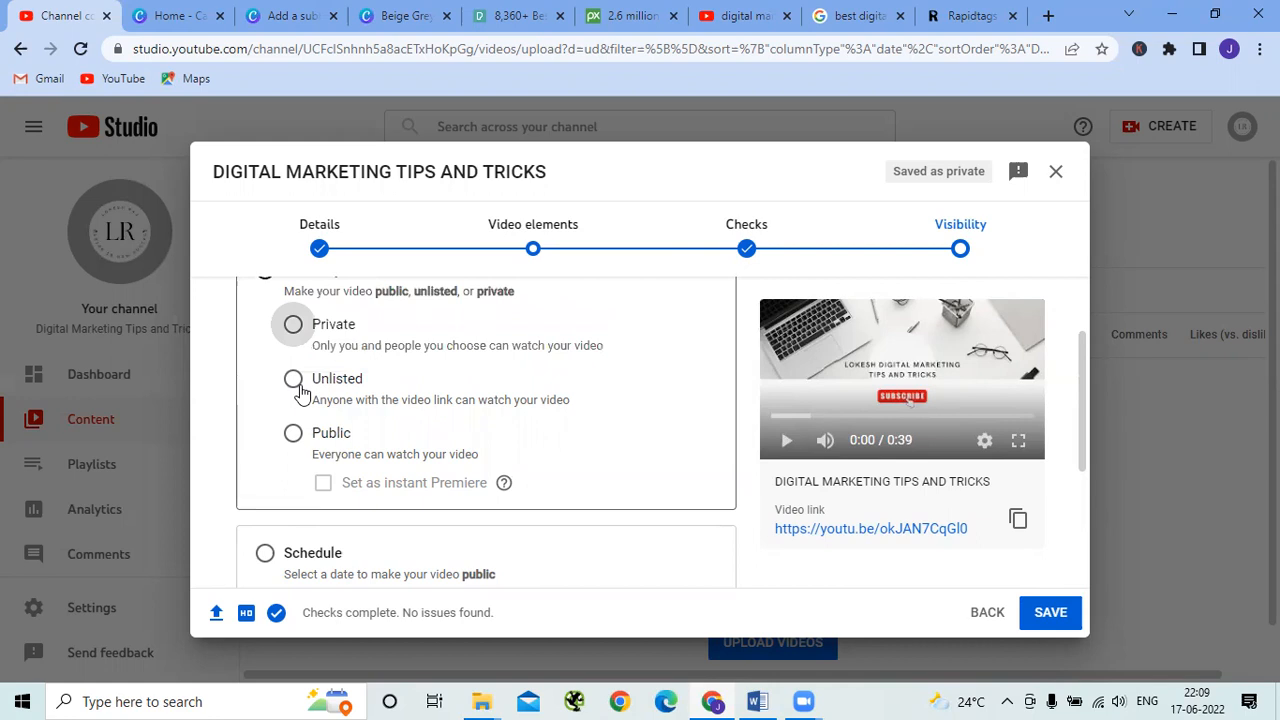
{"action": "left_click", "coordinate": [295, 328]}
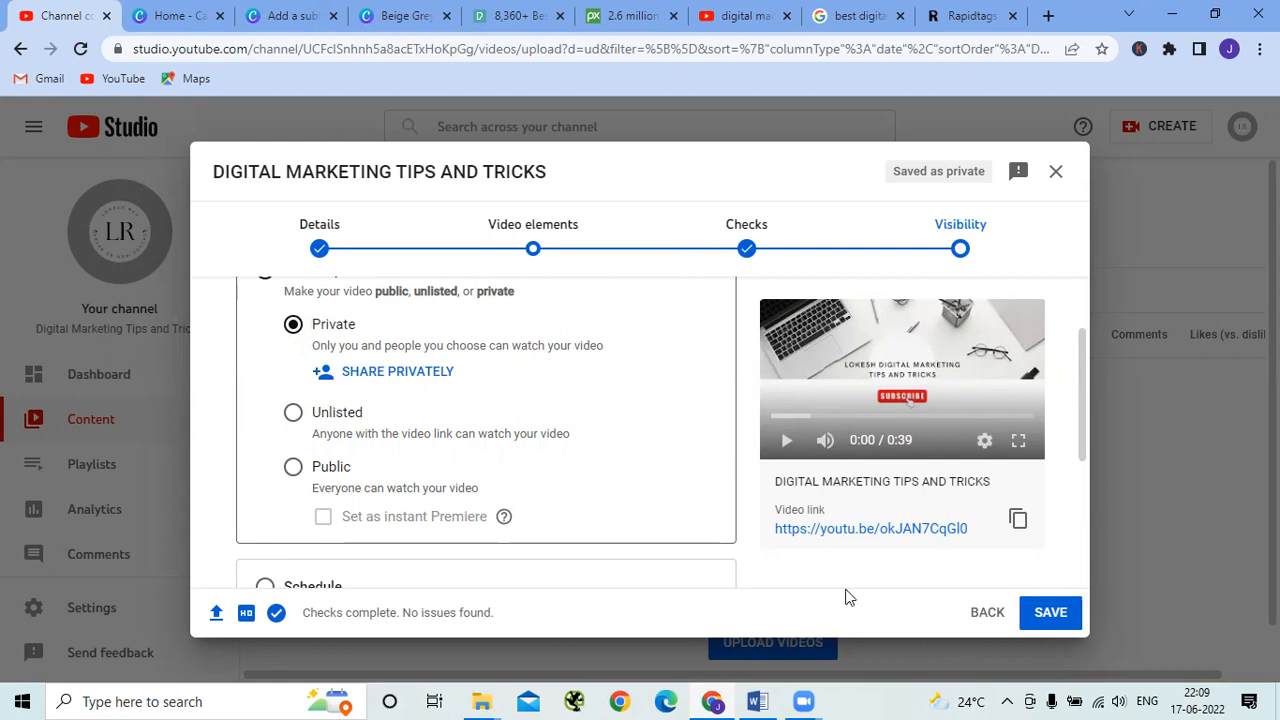
{"action": "left_click", "coordinate": [1050, 612]}
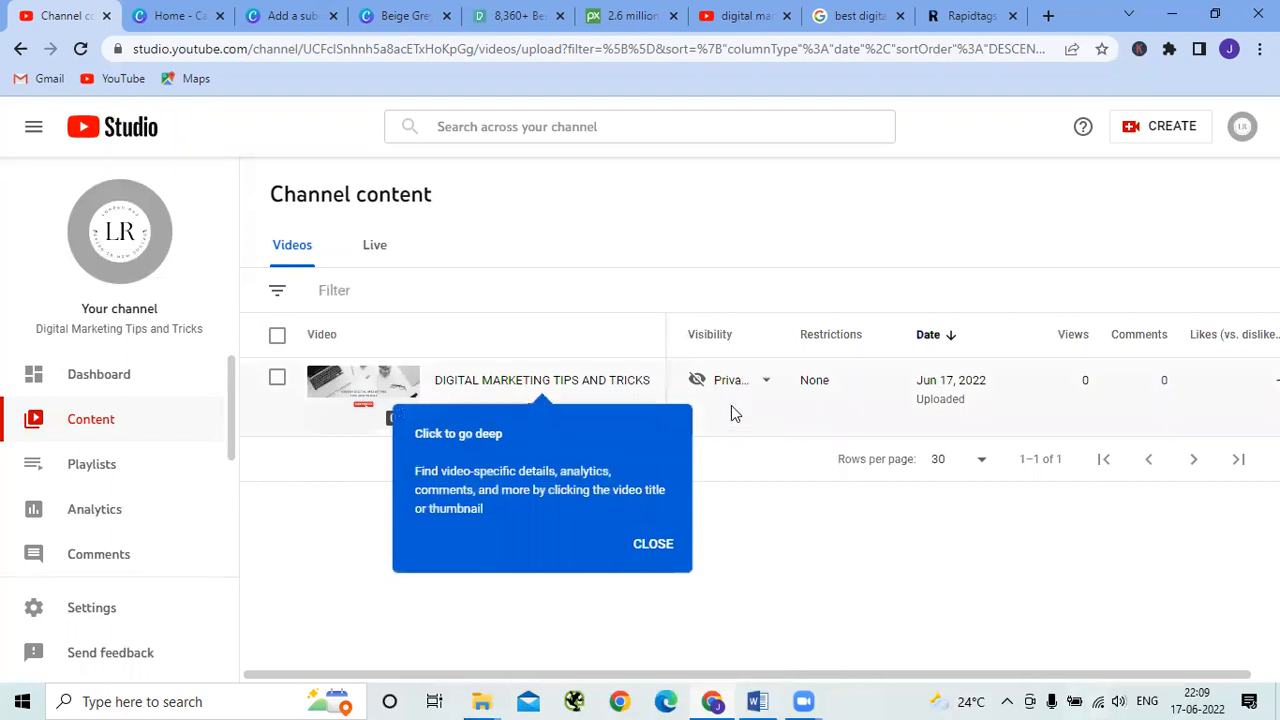
Step: Close the 'Click to go deep' and 'Try Studio search' tips, then open the video's Details page
{"action": "mouse_move", "coordinate": [726, 378]}
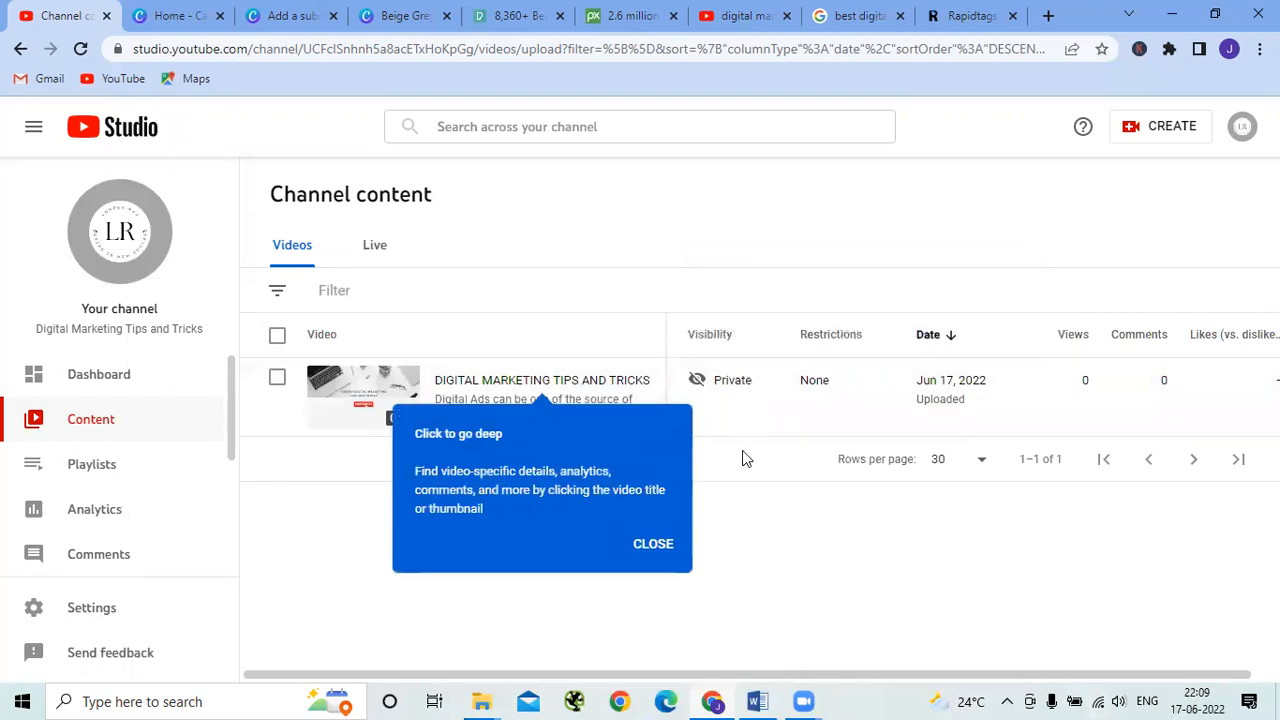
{"action": "left_click", "coordinate": [662, 556]}
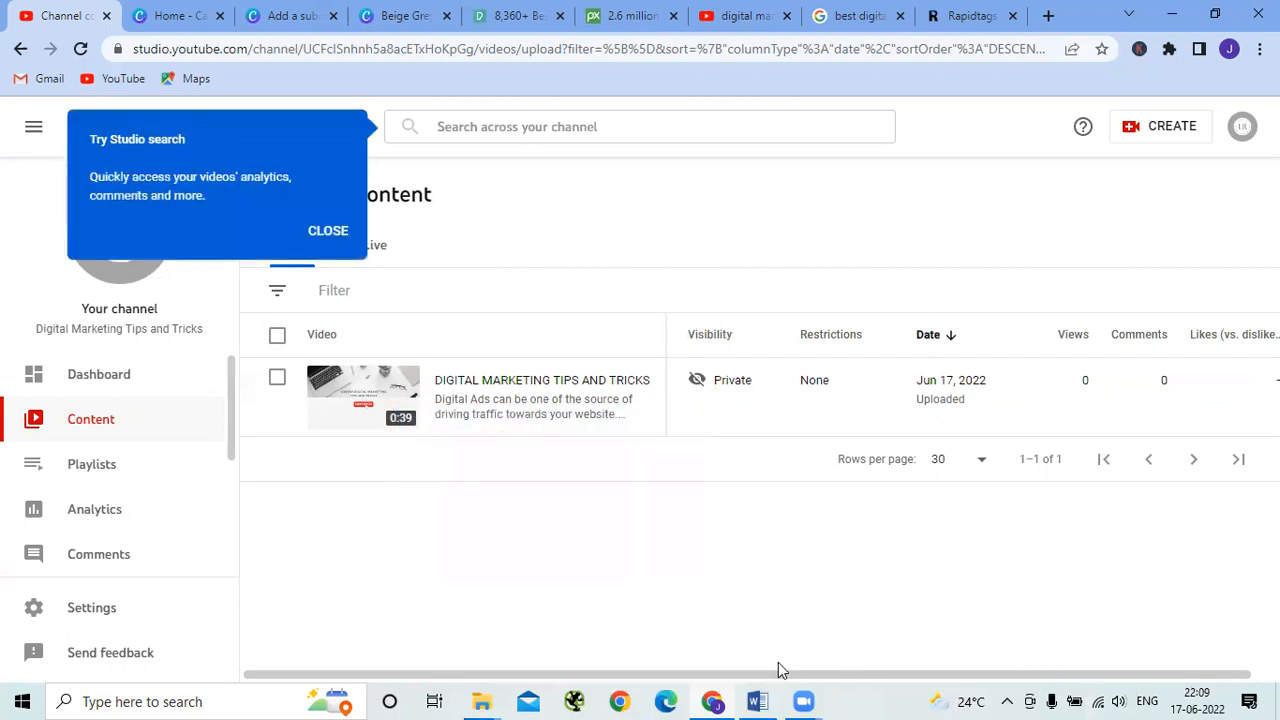
{"action": "left_click", "coordinate": [333, 231]}
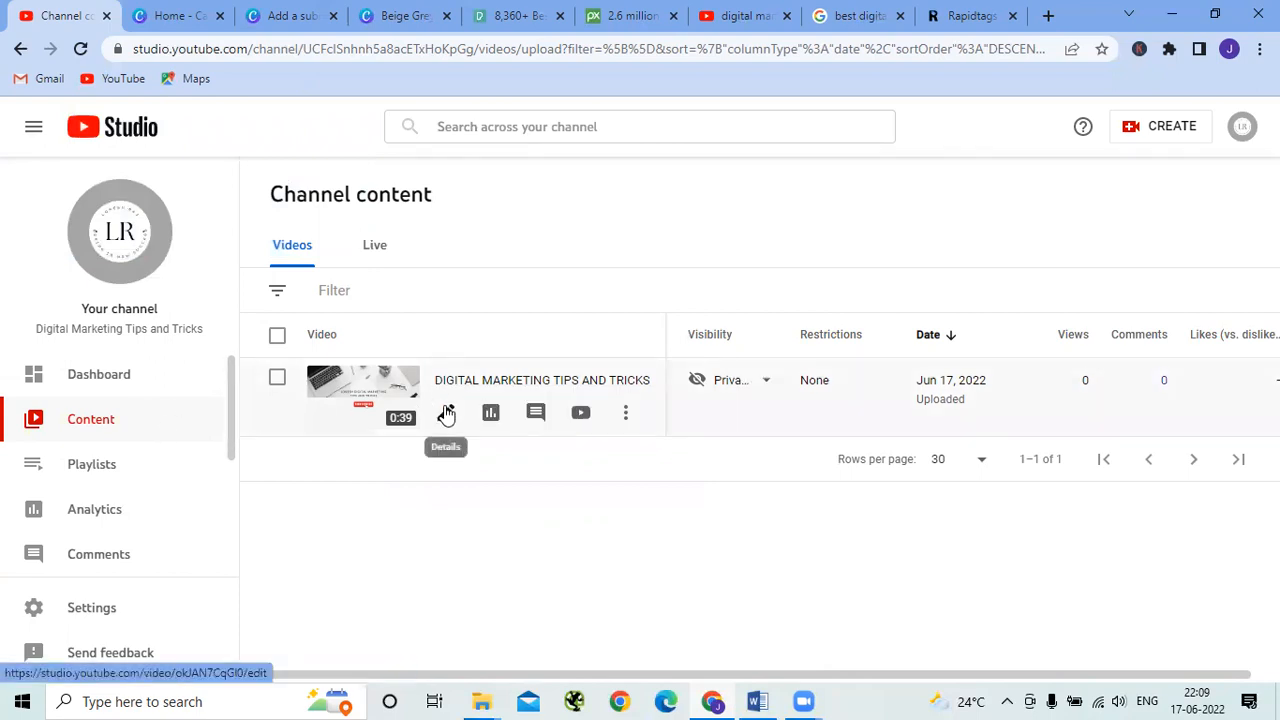
{"action": "left_click", "coordinate": [446, 413]}
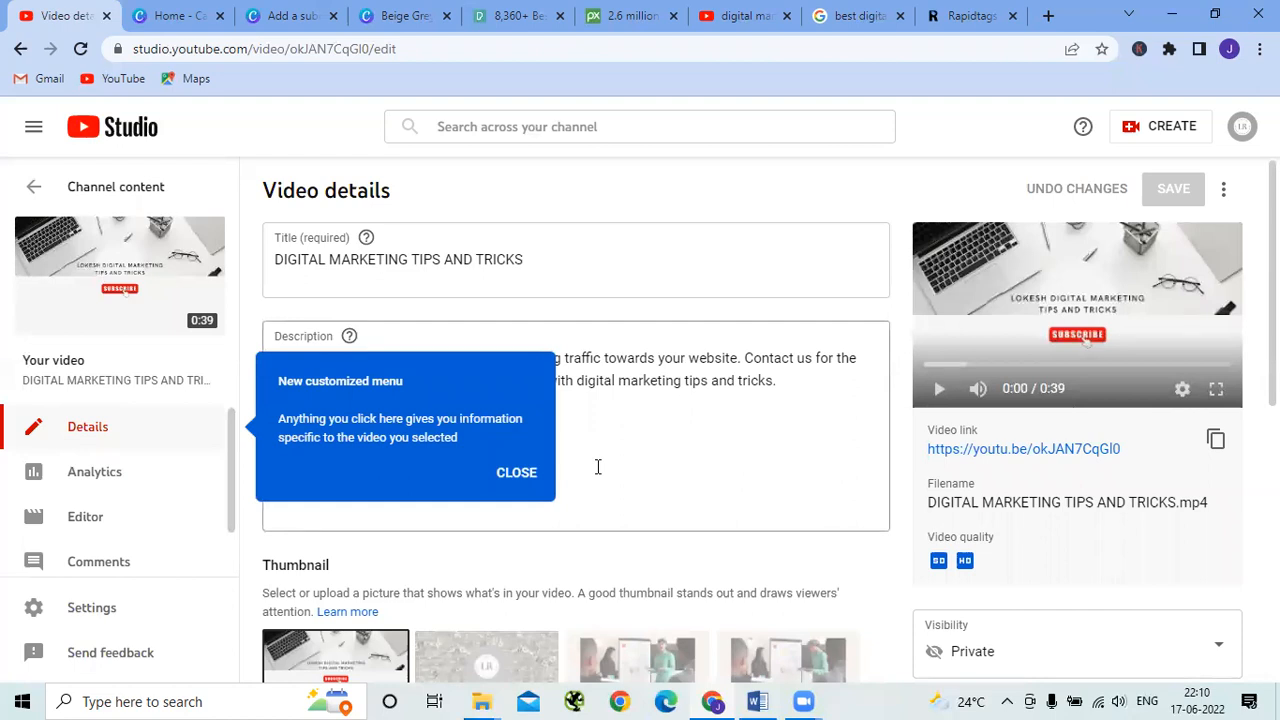
Step: Dismiss the video menu callout and switch the video's page to the Editor
{"action": "left_click", "coordinate": [515, 476]}
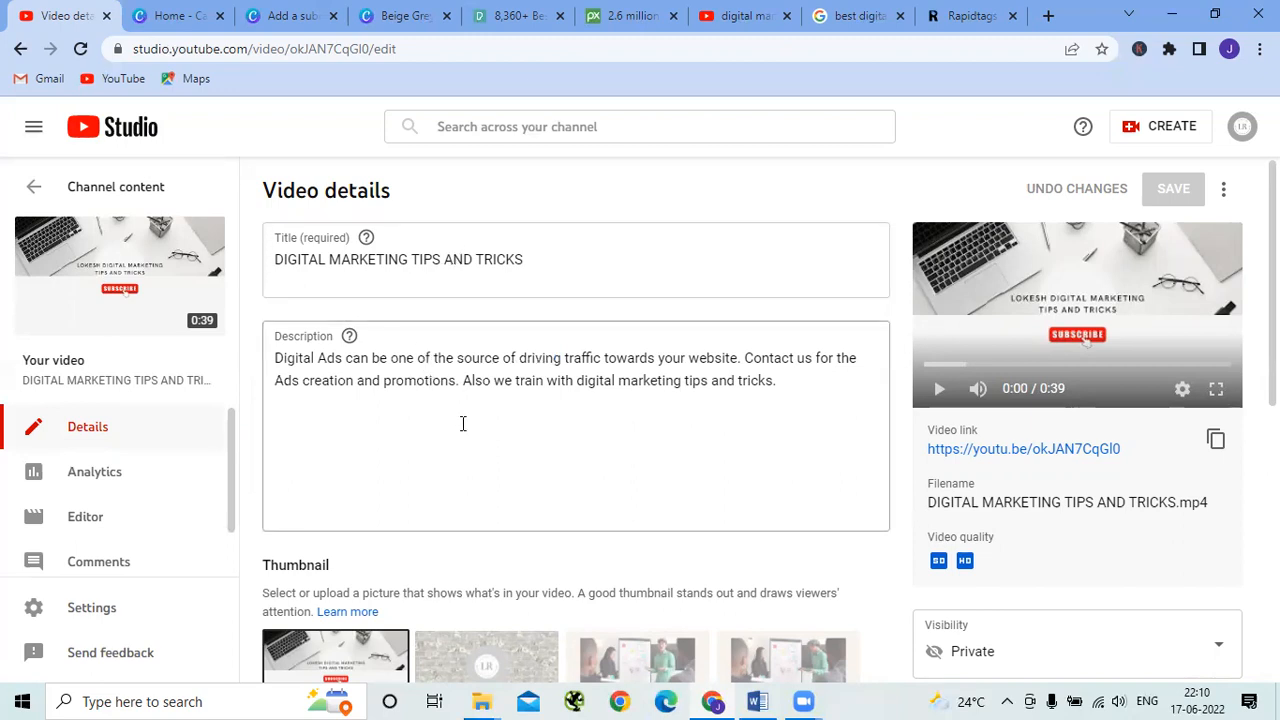
{"action": "scroll", "coordinate": [577, 472], "scroll_direction": "down", "scroll_amount": 2}
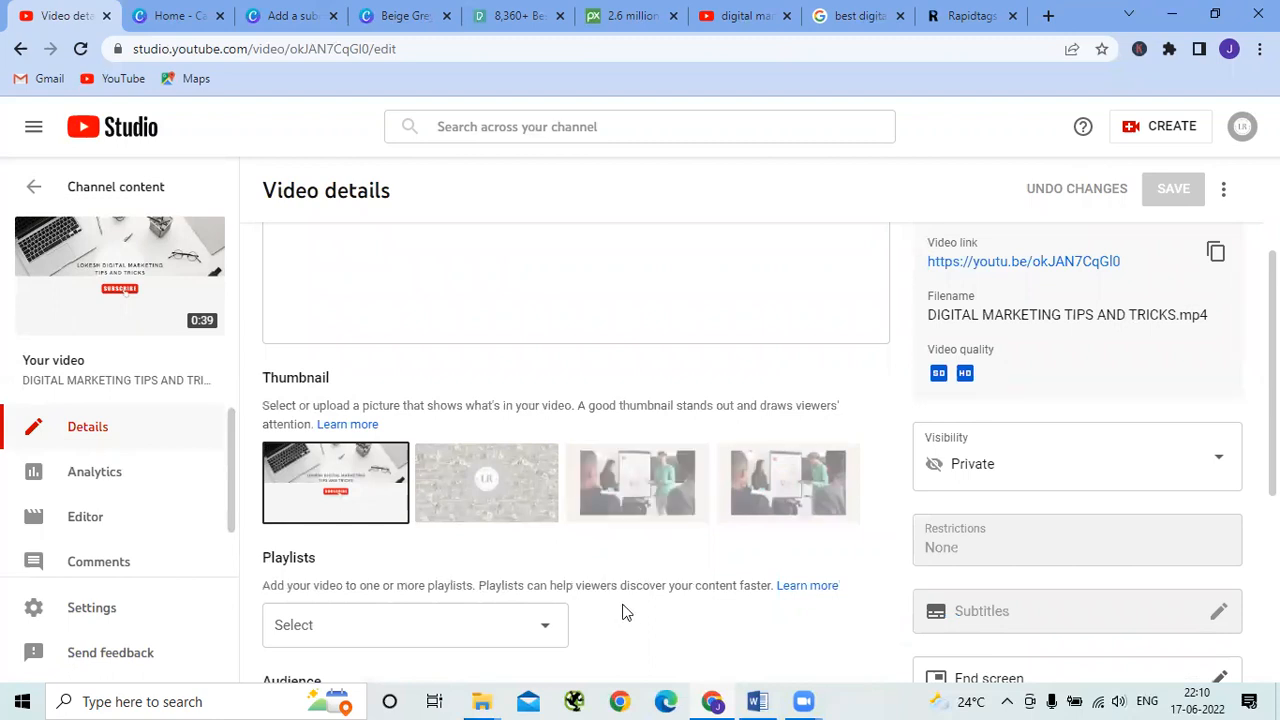
{"action": "left_click", "coordinate": [85, 522]}
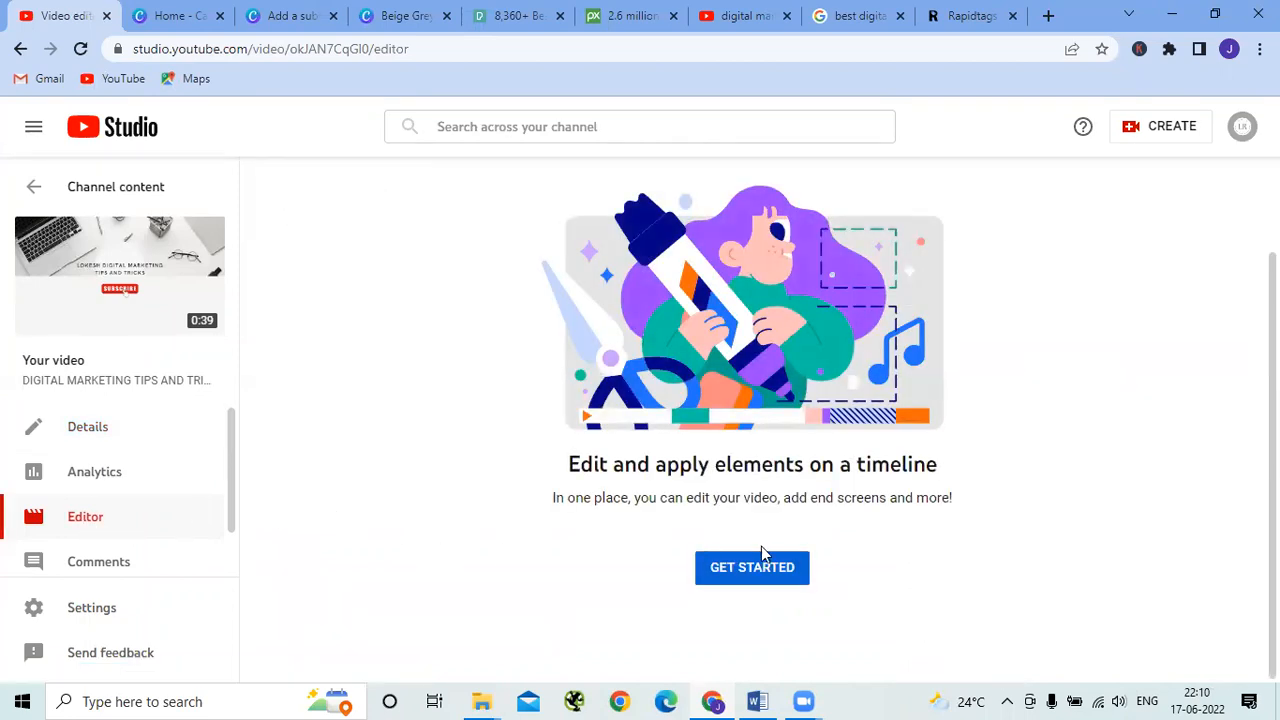
Step: Start the timeline editor and open the Audio panel's free music list
{"action": "left_click", "coordinate": [752, 567]}
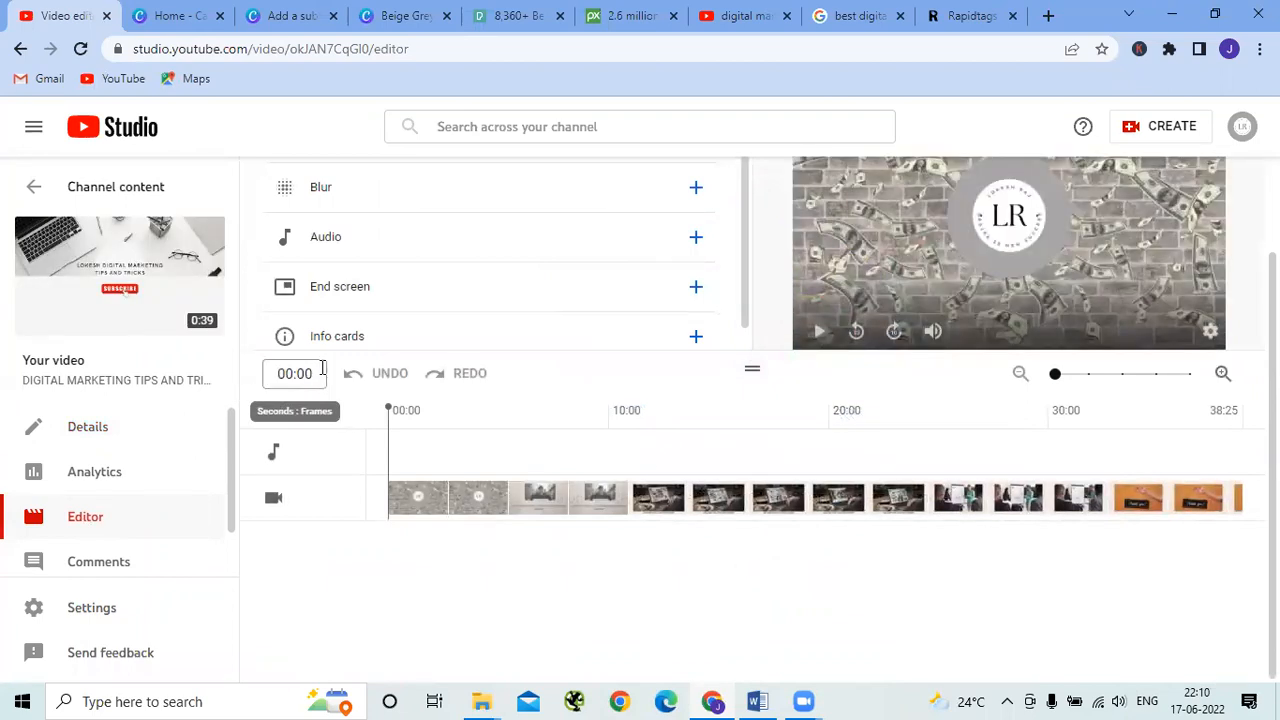
{"action": "scroll", "coordinate": [322, 307], "scroll_direction": "up", "scroll_amount": 1}
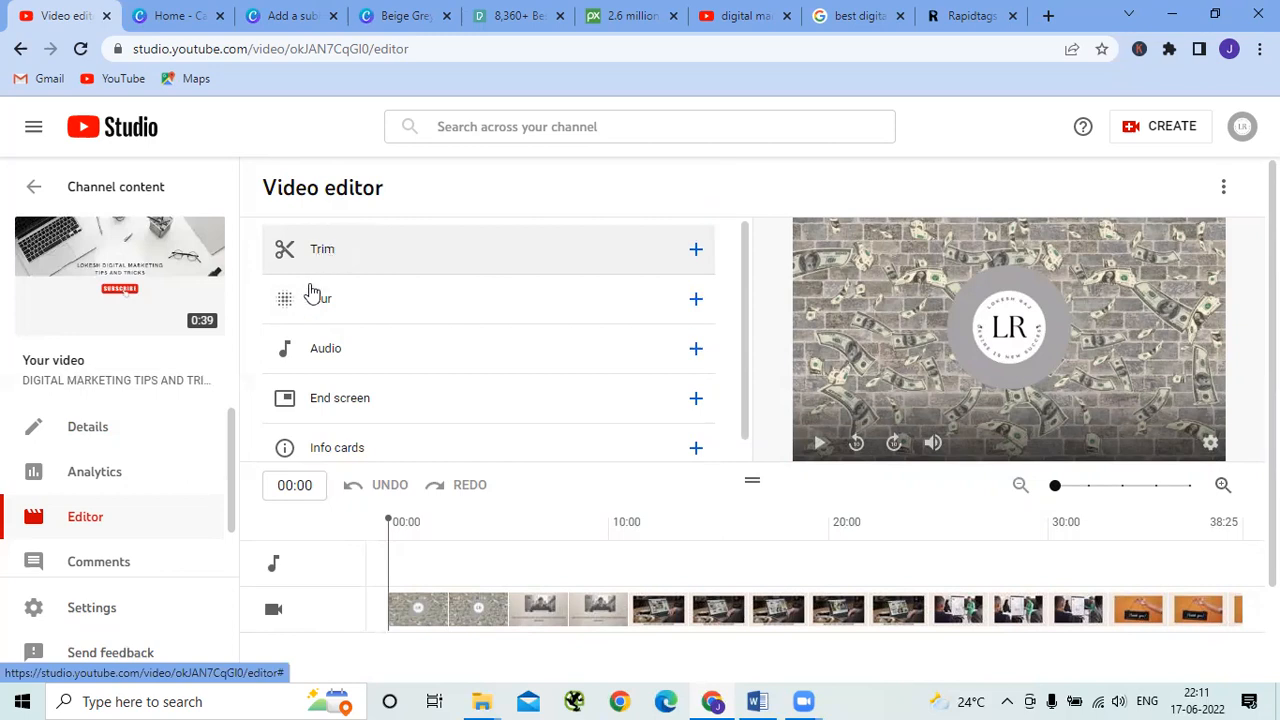
{"action": "left_click", "coordinate": [294, 358]}
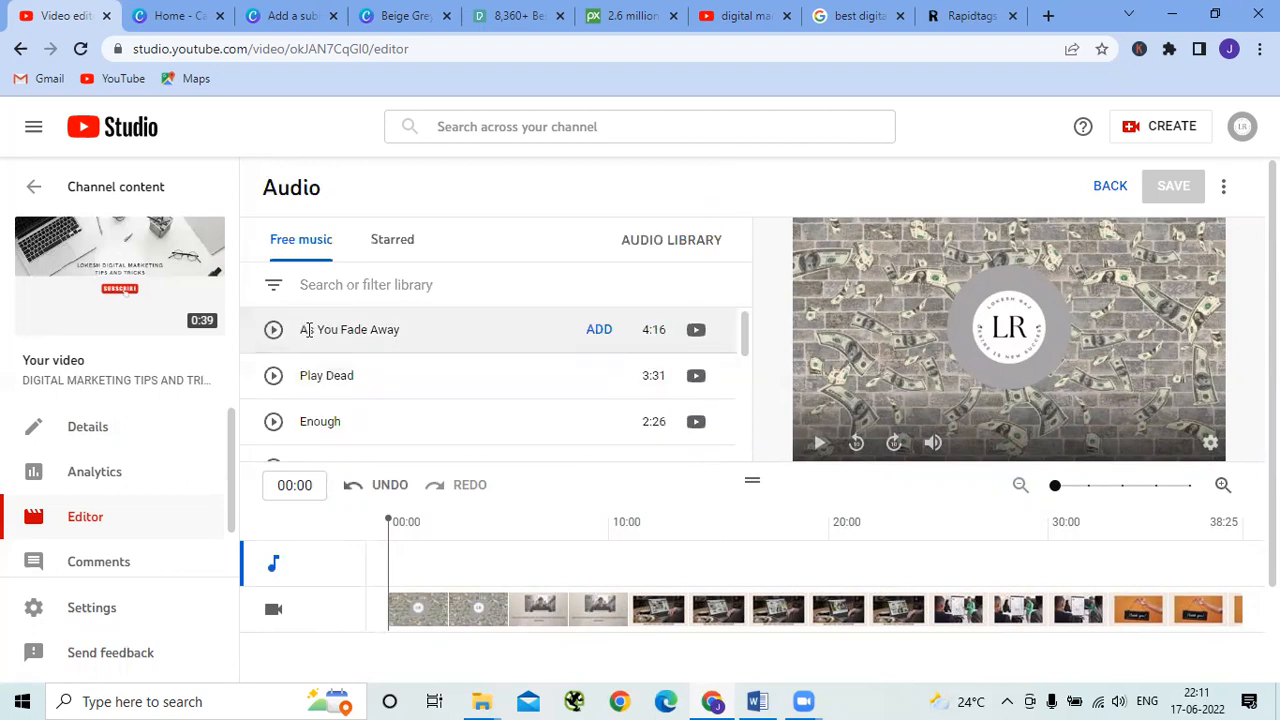
Step: Preview the free tracks In Five Straight Rows, Escapism and Blue Mood
{"action": "scroll", "coordinate": [308, 330], "scroll_direction": "down", "scroll_amount": 5}
{"action": "scroll", "coordinate": [354, 403], "scroll_direction": "down", "scroll_amount": 3}
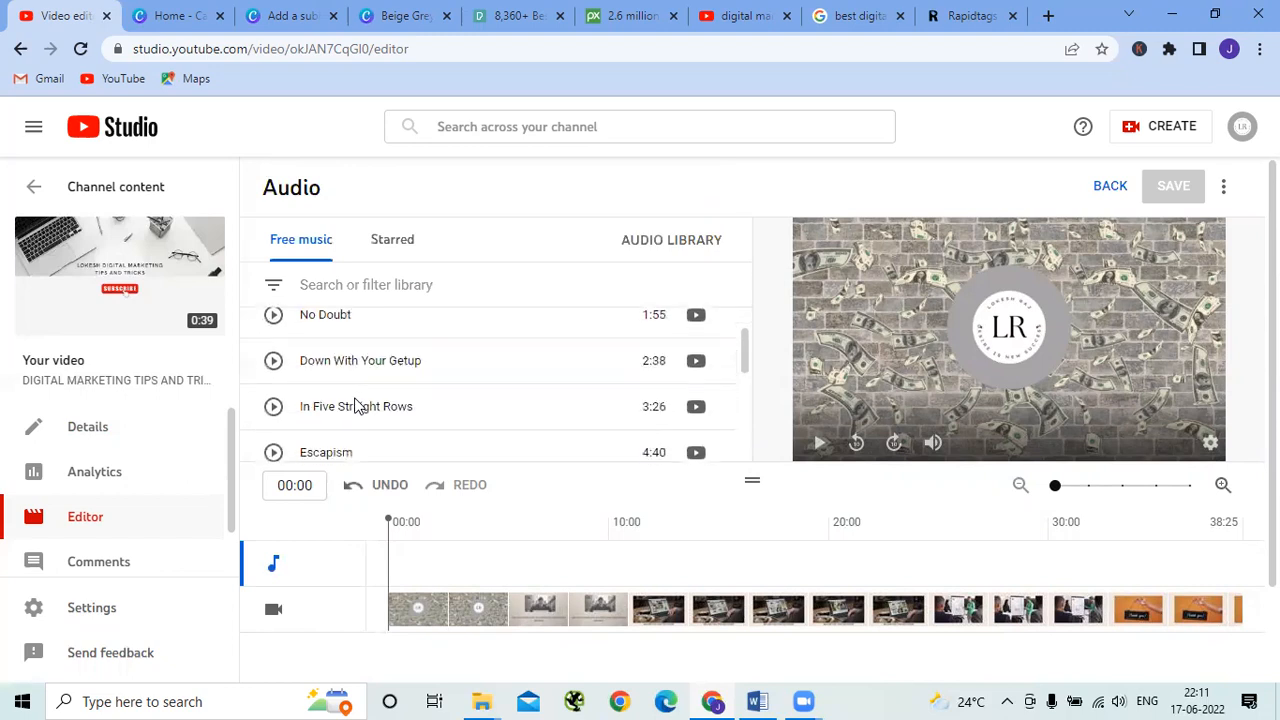
{"action": "left_click", "coordinate": [273, 406]}
{"action": "left_click", "coordinate": [273, 452]}
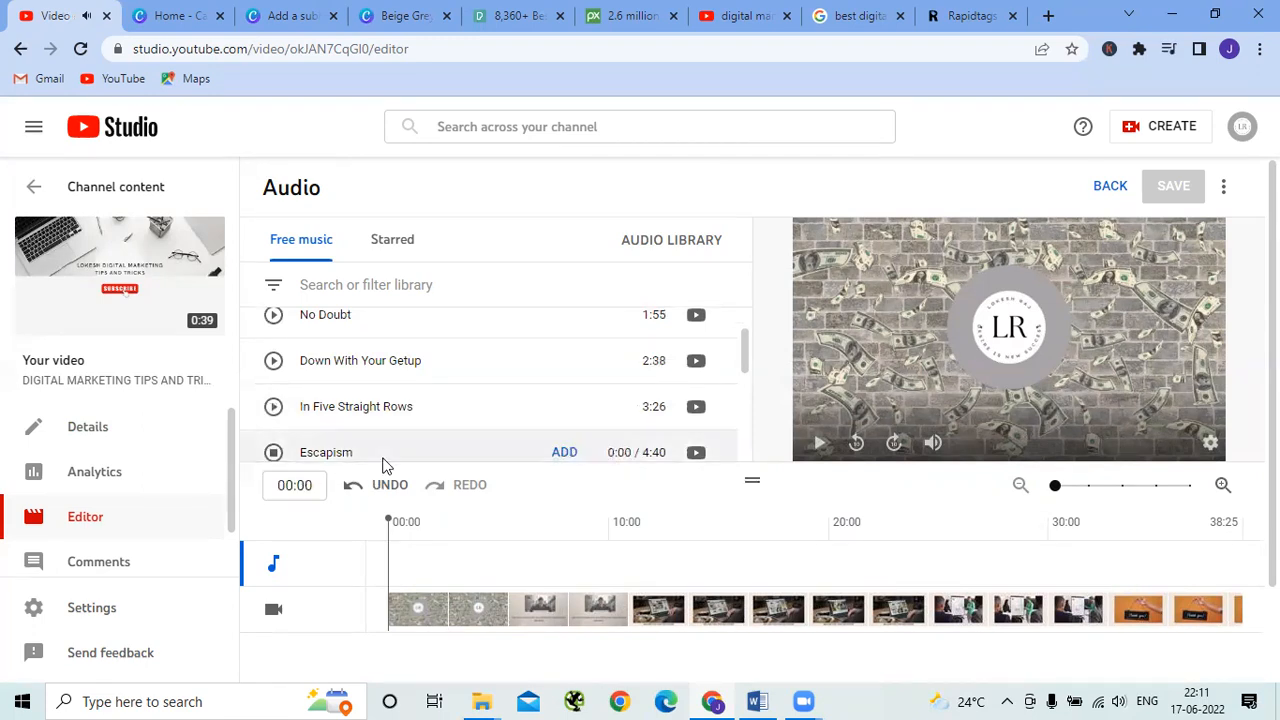
{"action": "scroll", "coordinate": [350, 403], "scroll_direction": "down", "scroll_amount": 3}
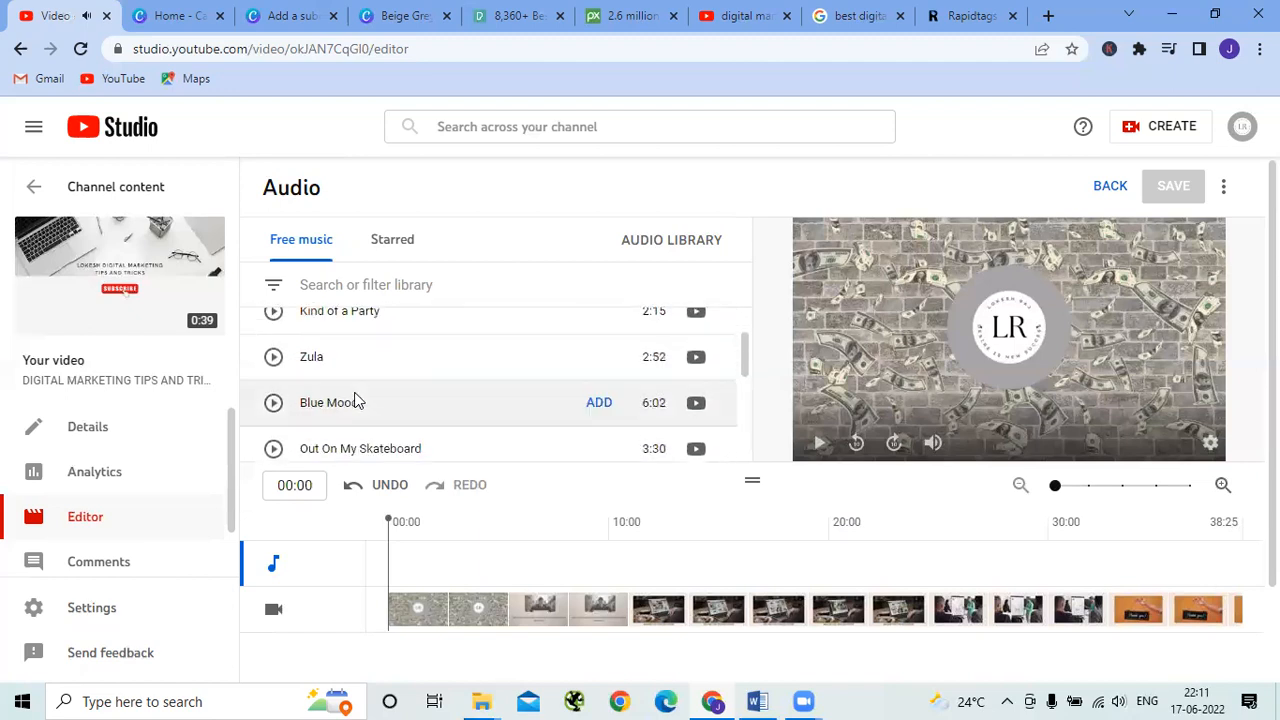
{"action": "left_click", "coordinate": [273, 403]}
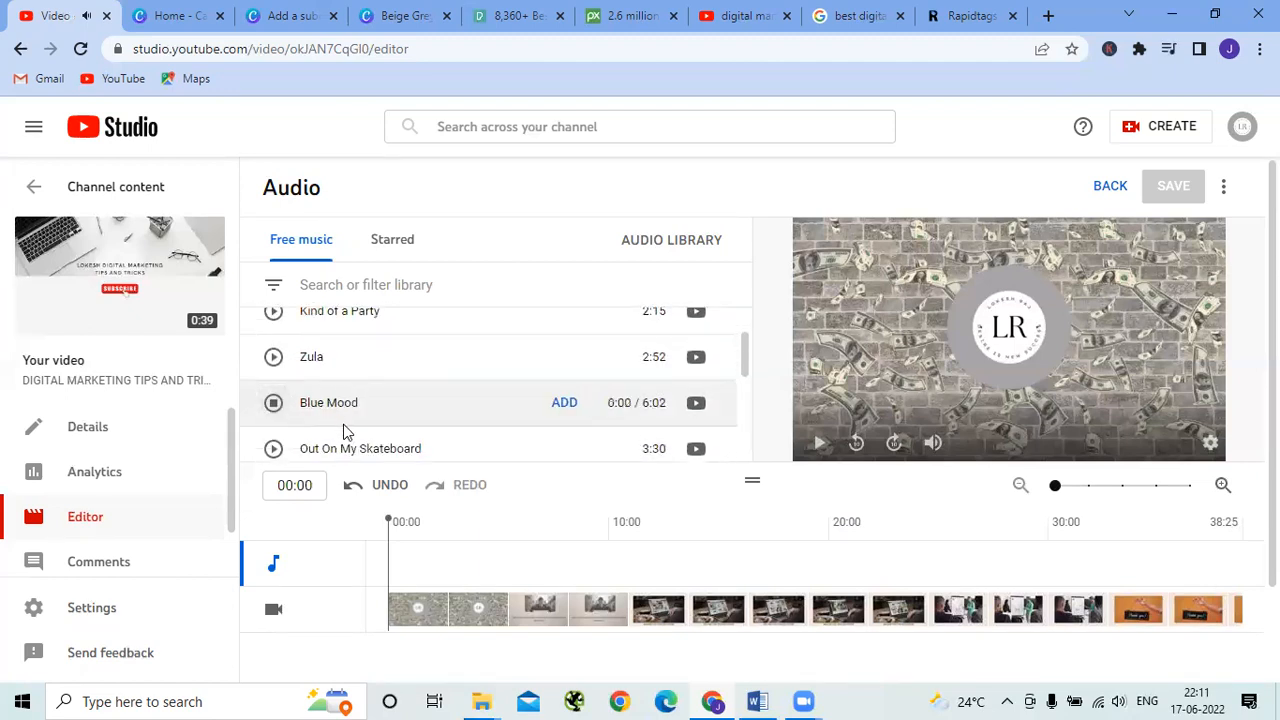
{"action": "scroll", "coordinate": [345, 422], "scroll_direction": "down", "scroll_amount": 1}
Step: Preview 'Out On My Skateboard' and add it to the video's audio track
{"action": "left_click", "coordinate": [274, 356]}
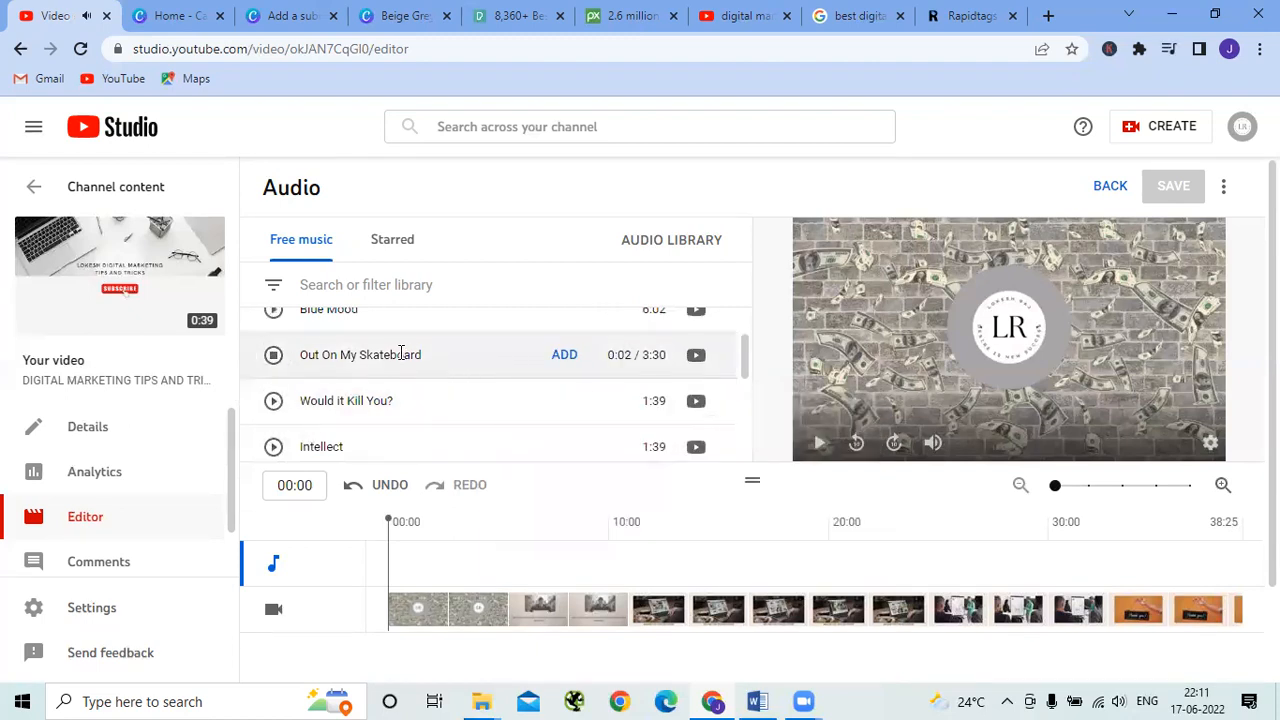
{"action": "left_click", "coordinate": [274, 356]}
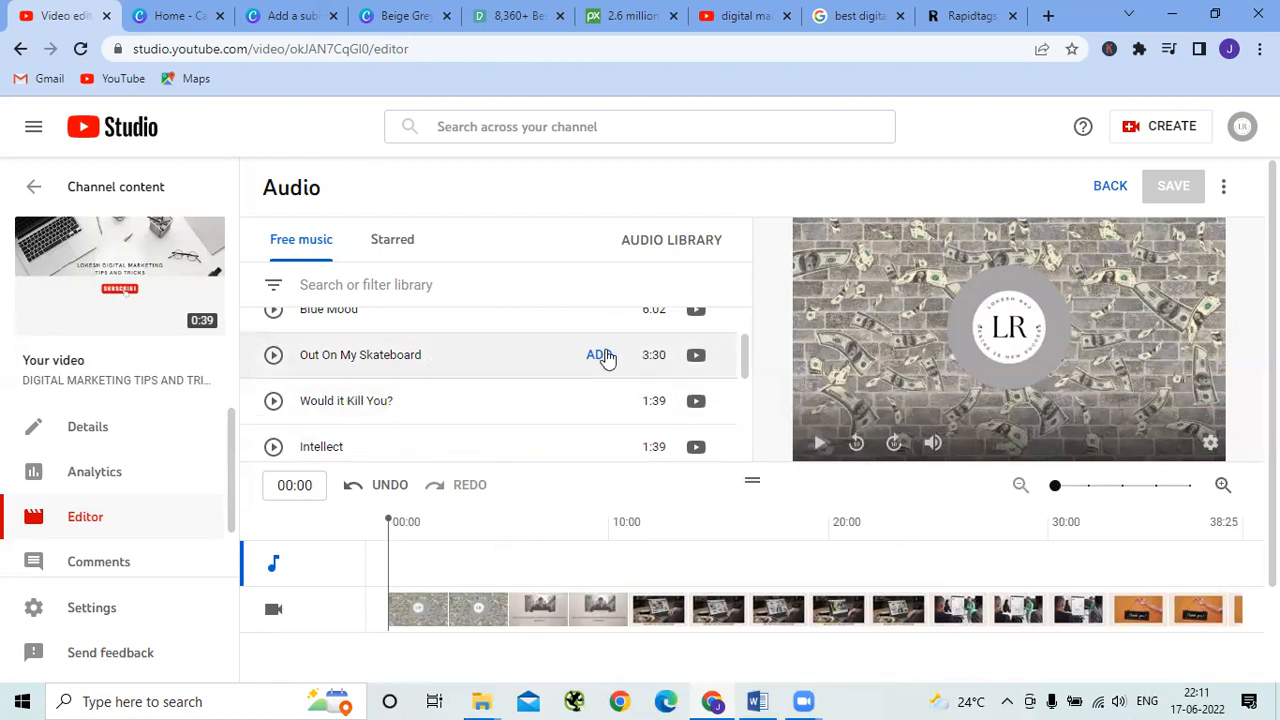
{"action": "left_click", "coordinate": [599, 355]}
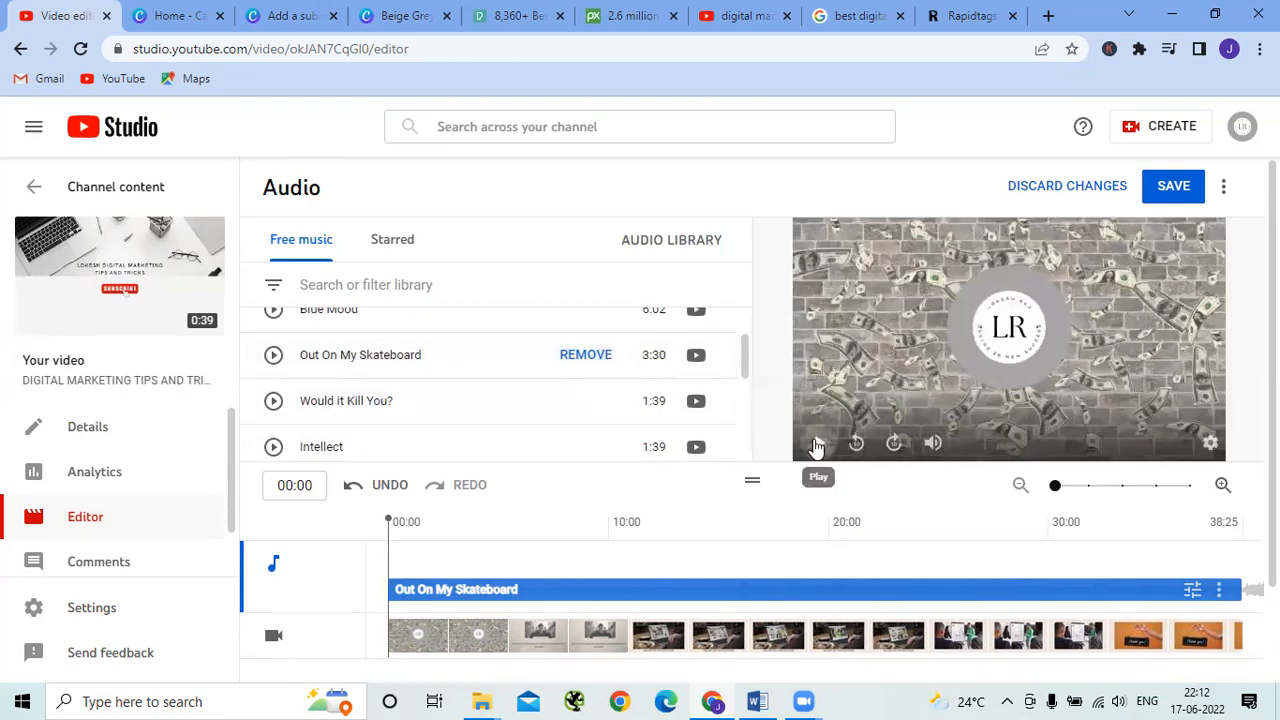
Step: Play the video preview with 'Out On My Skateboard' as its soundtrack
{"action": "left_click", "coordinate": [818, 446]}
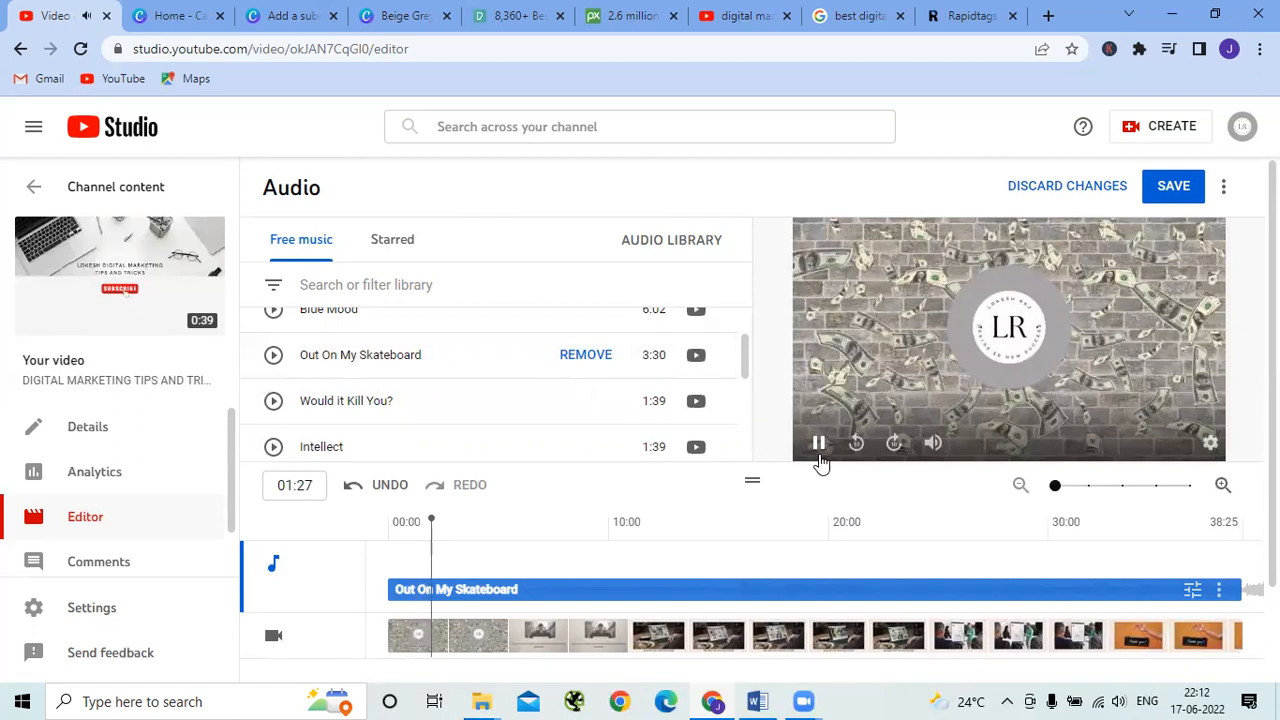
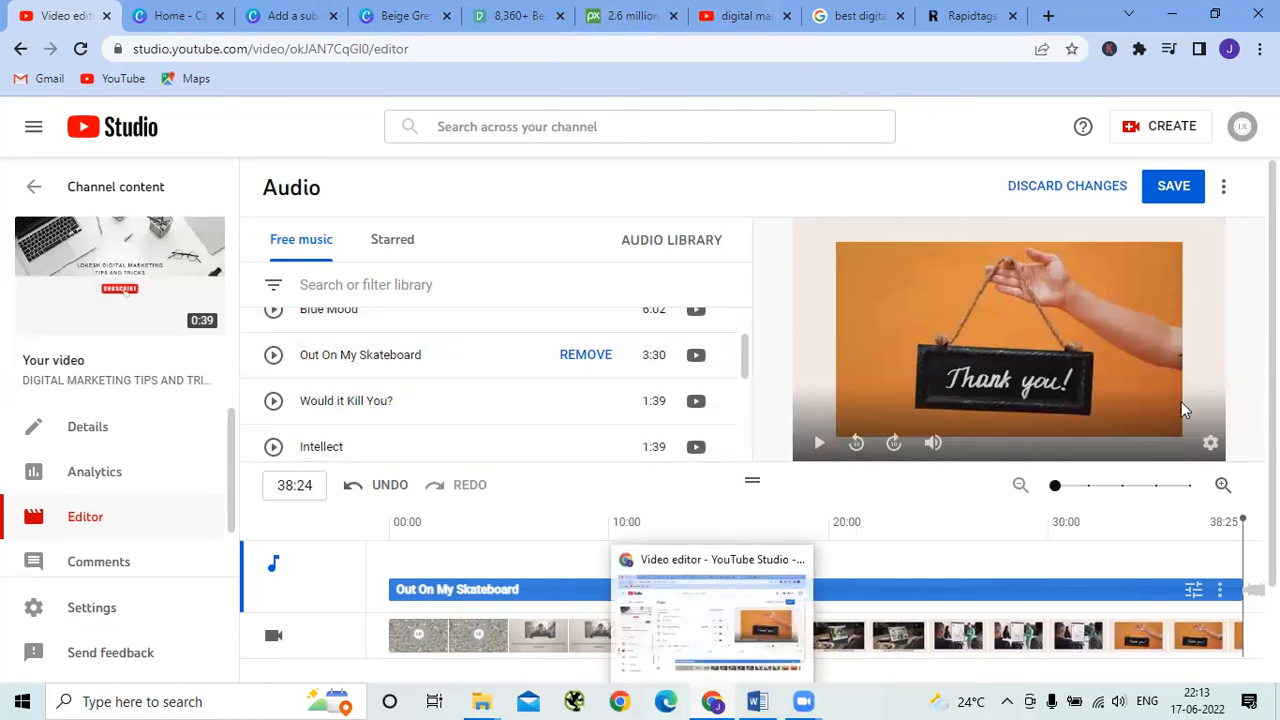
Step: Mute and unmute the preview, then check and close its playback speed options
{"action": "left_click", "coordinate": [934, 444]}
{"action": "left_click", "coordinate": [934, 444]}
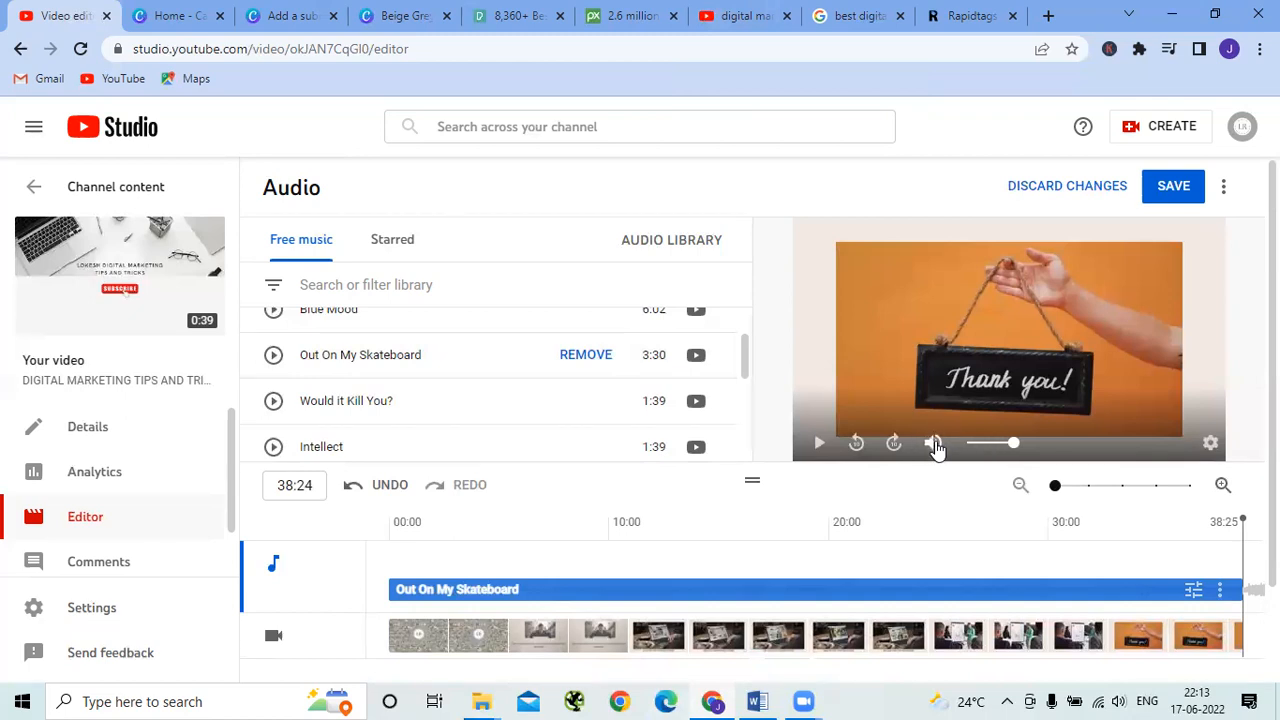
{"action": "left_click", "coordinate": [1210, 444]}
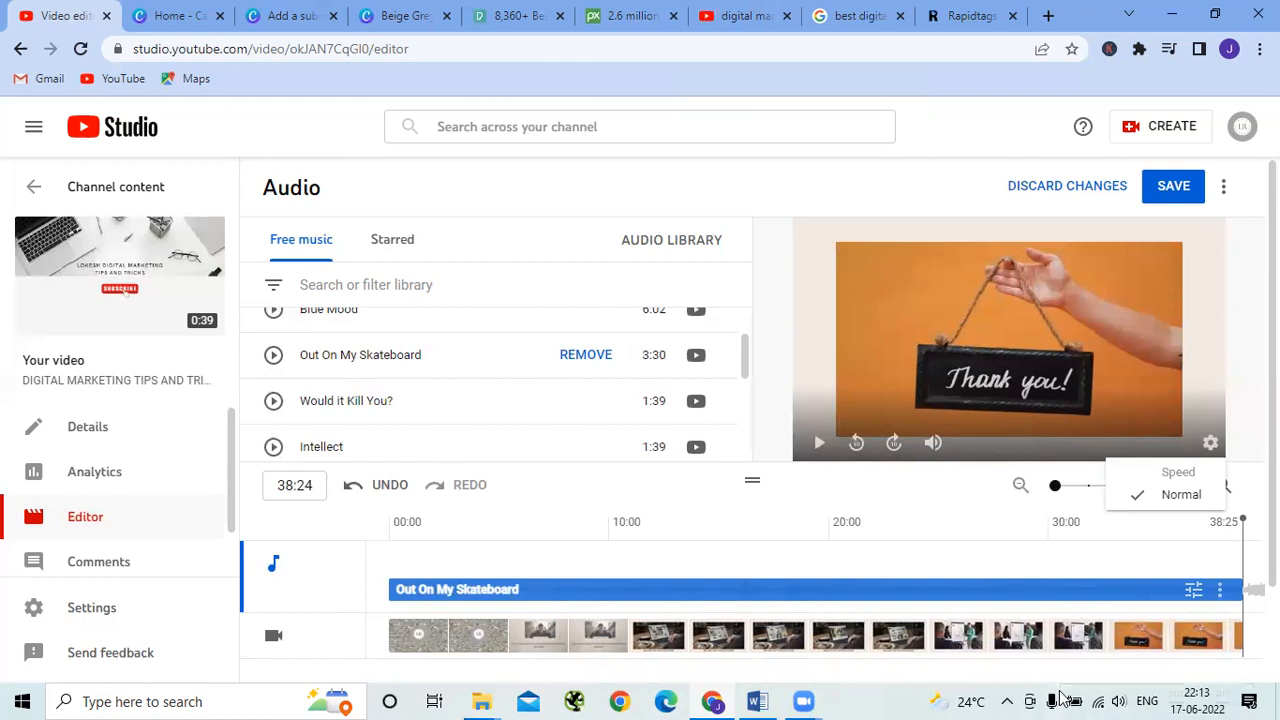
{"action": "left_click", "coordinate": [930, 443]}
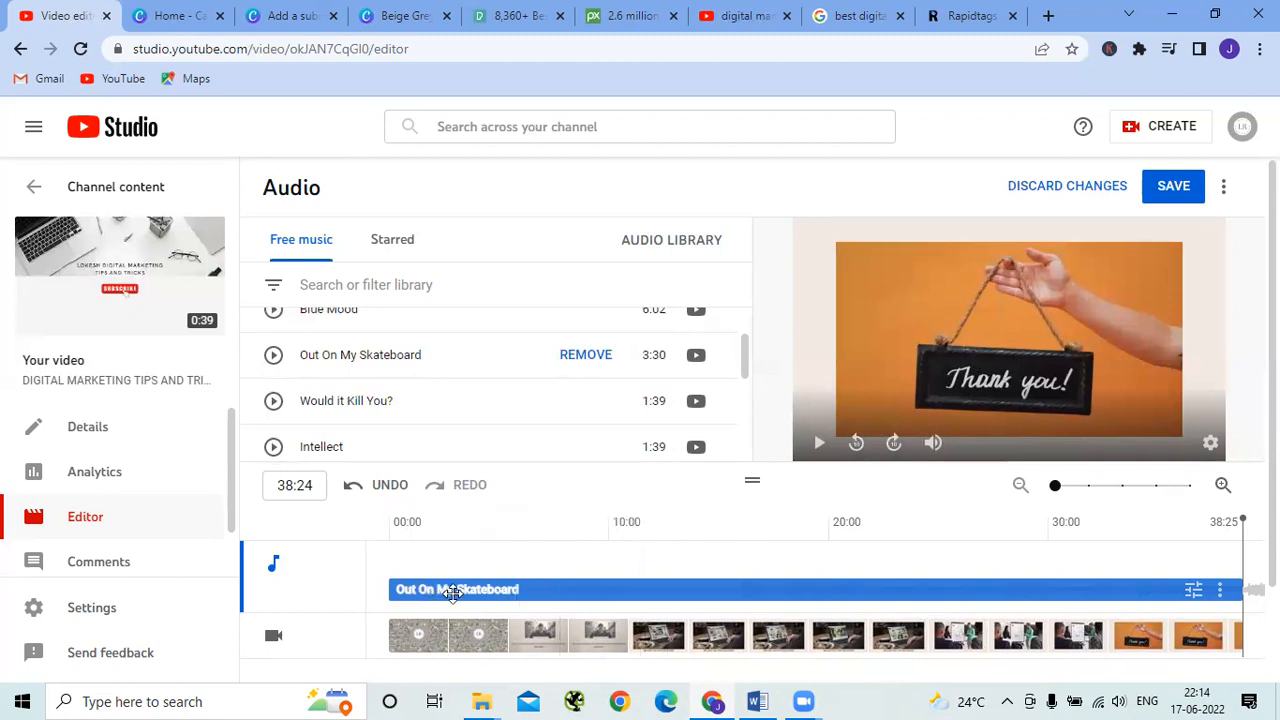
Step: Play the preview with the new track from about 27:21 and pause it at 34:21
{"action": "scroll", "coordinate": [821, 542], "scroll_direction": "down", "scroll_amount": 1}
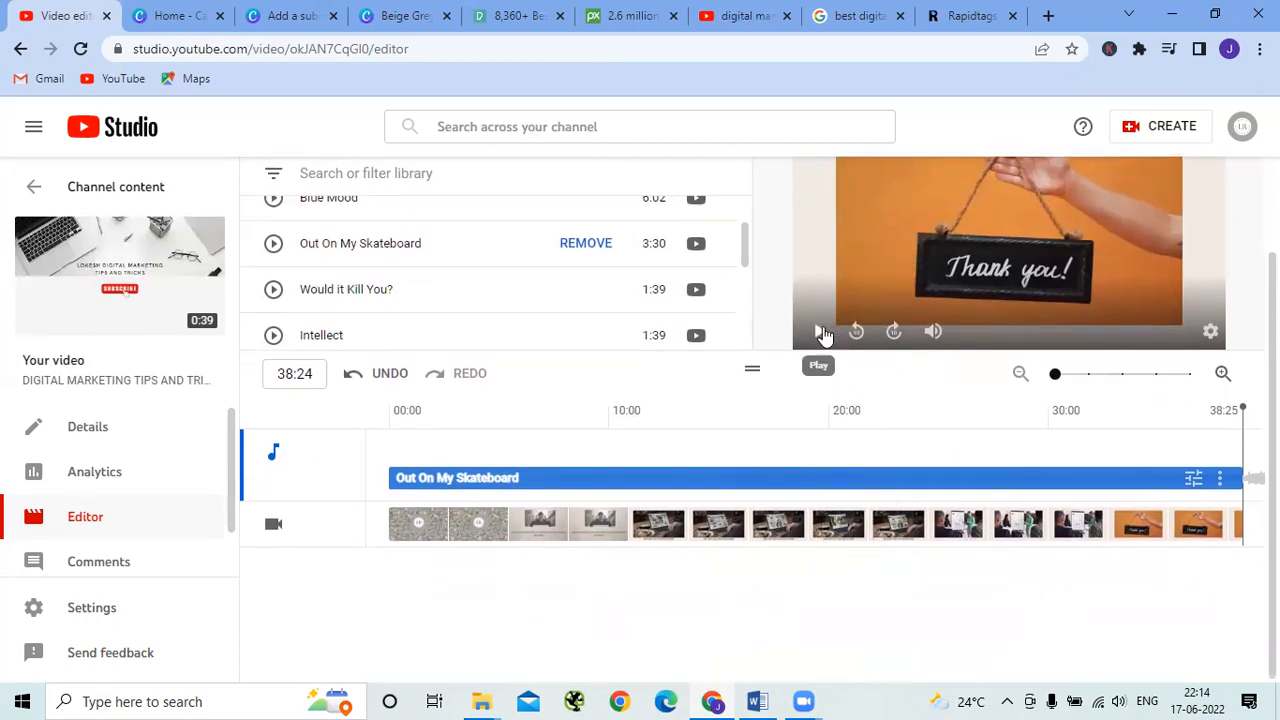
{"action": "scroll", "coordinate": [818, 333], "scroll_direction": "up", "scroll_amount": 1}
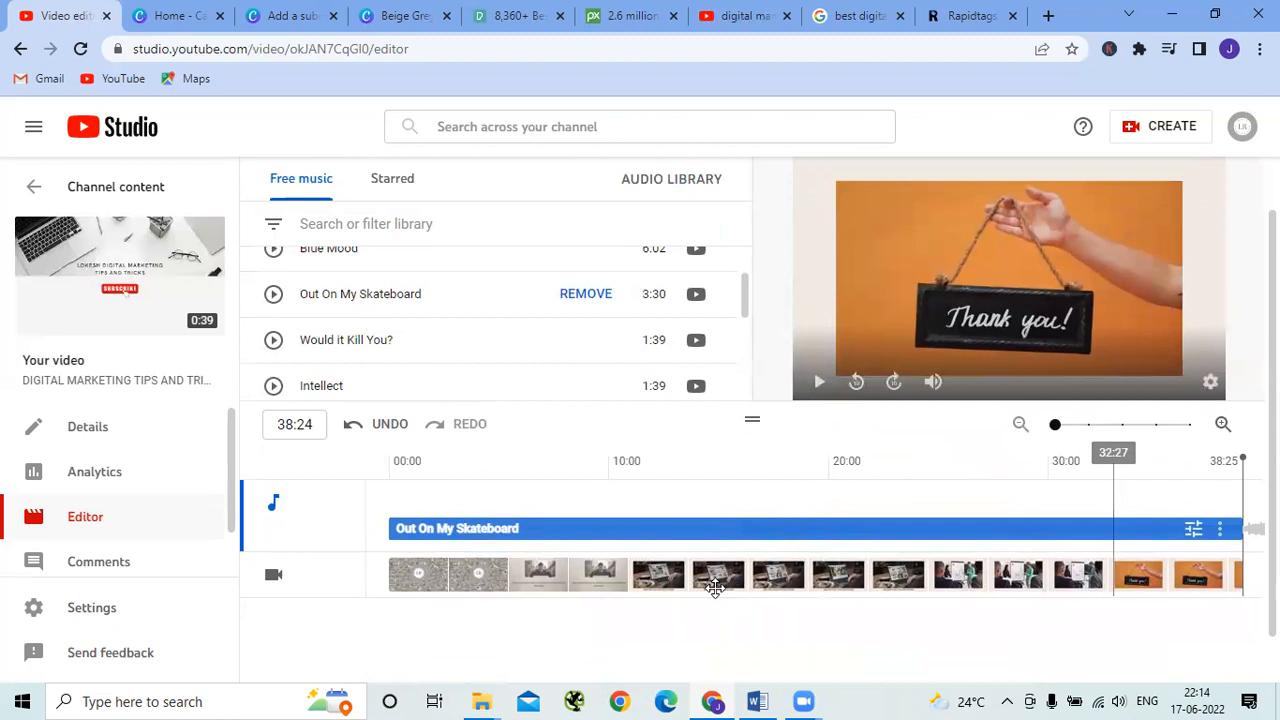
{"action": "left_click_drag", "start_coordinate": [1245, 460], "coordinate": [999, 460]}
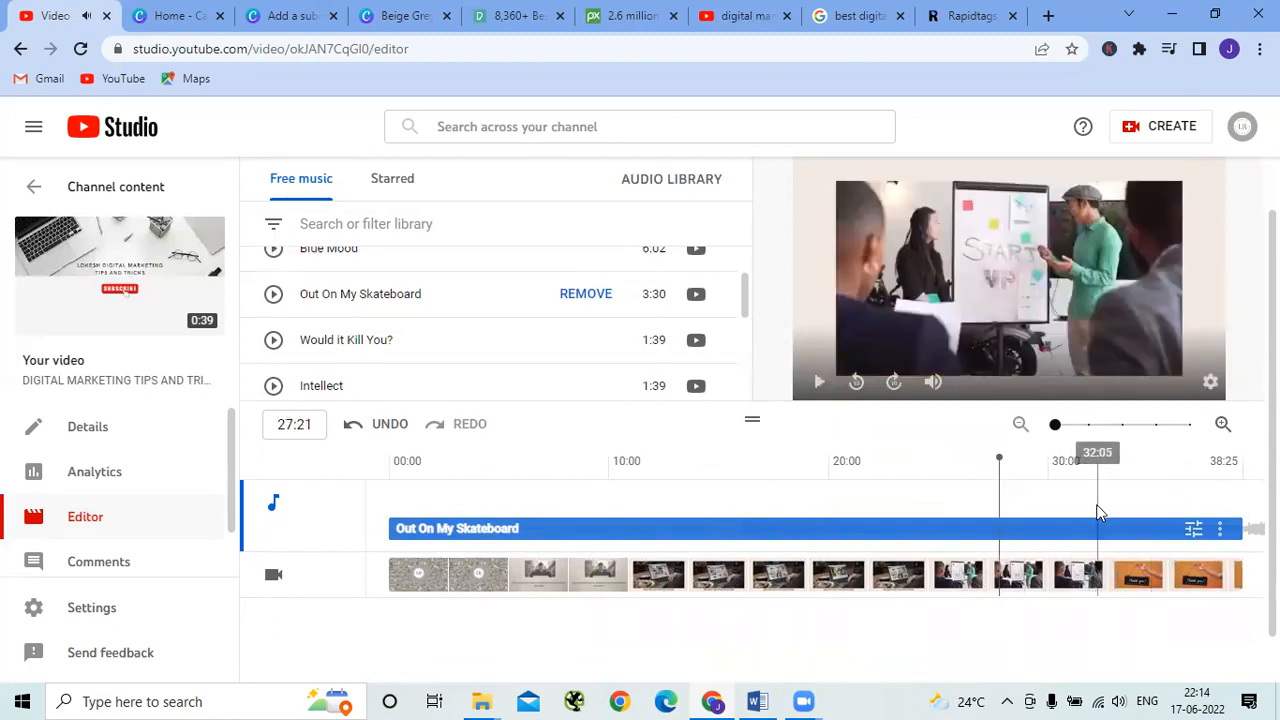
{"action": "left_click", "coordinate": [821, 383]}
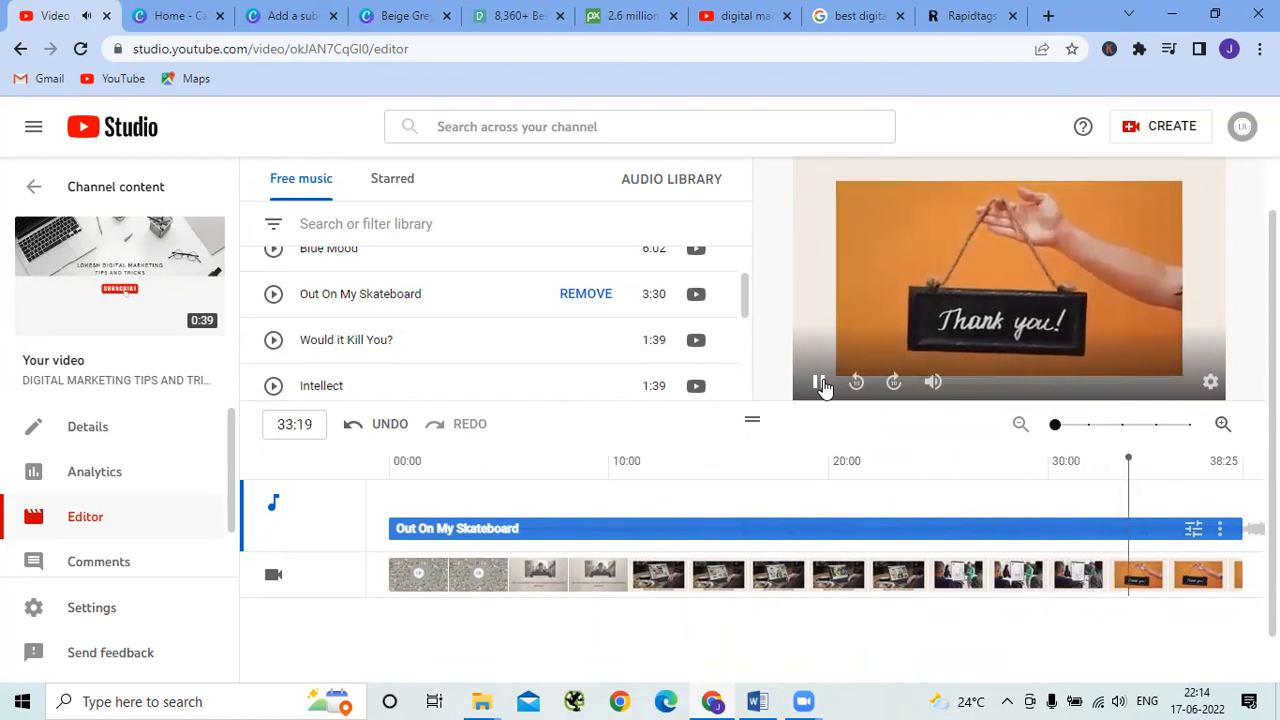
{"action": "left_click", "coordinate": [821, 384]}
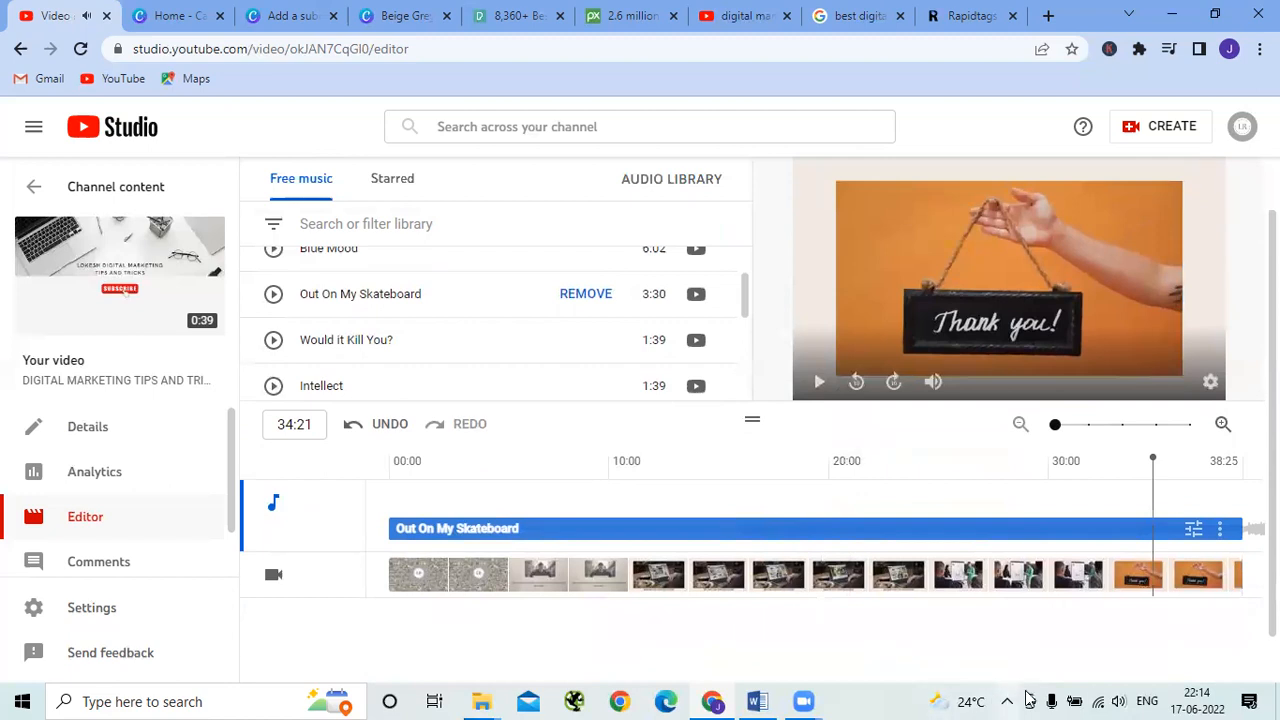
{"action": "left_click", "coordinate": [1112, 699]}
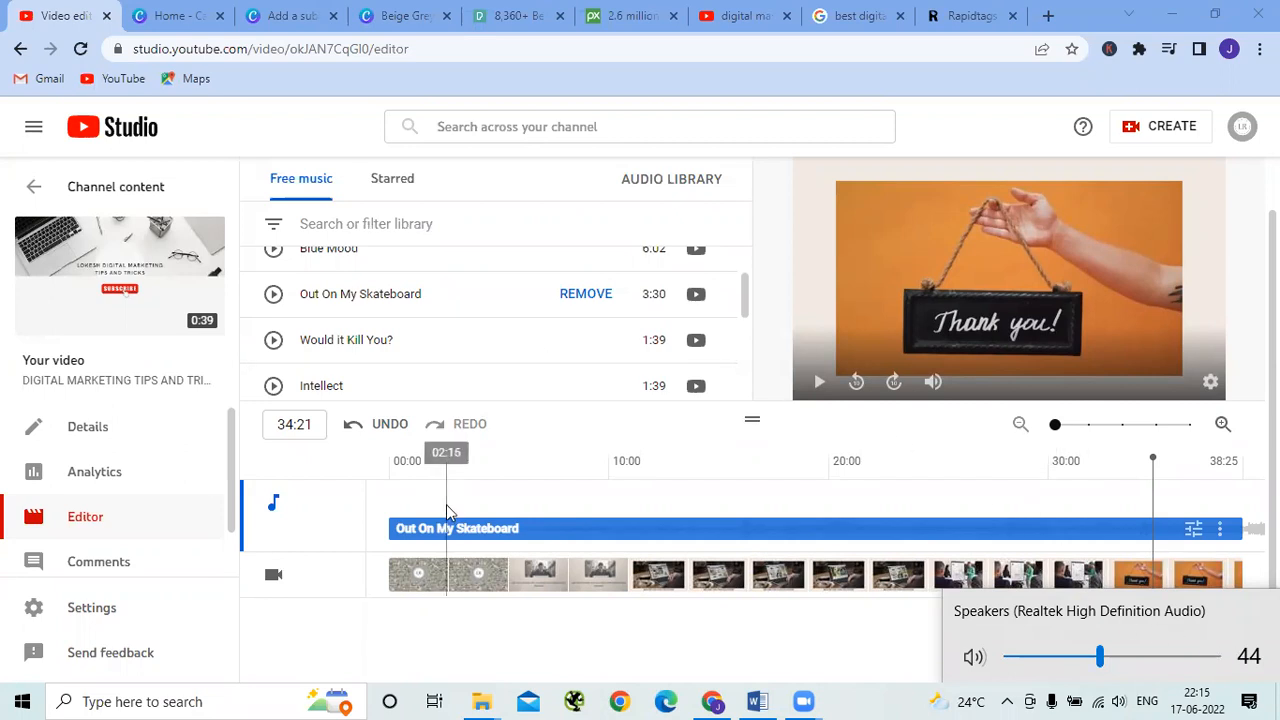
Step: Raise the computer's speaker volume from 44 to 56 and scroll the editor back up
{"action": "key", "text": "XF86AudioRaiseVolume"}
{"action": "key", "text": "XF86AudioRaiseVolume"}
{"action": "key", "text": "XF86AudioRaiseVolume"}
{"action": "key", "text": "XF86AudioRaiseVolume"}
{"action": "key", "text": "XF86AudioRaiseVolume"}
{"action": "key", "text": "XF86AudioRaiseVolume"}
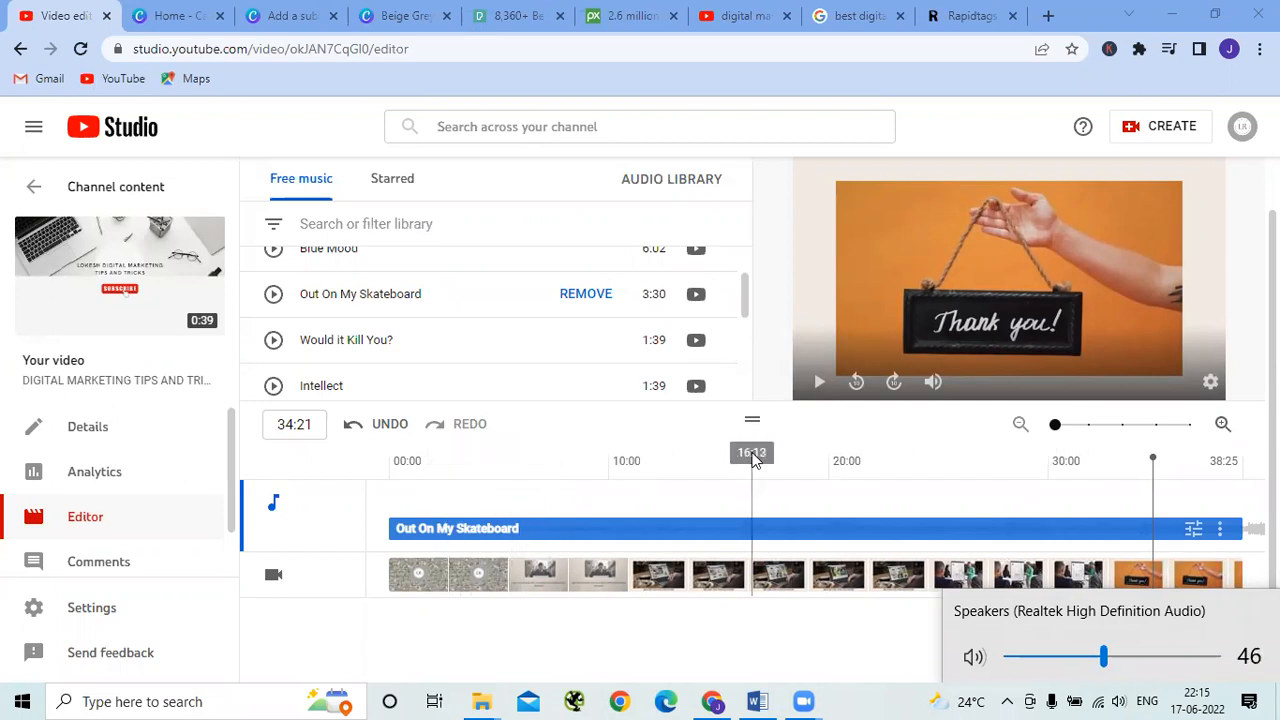
{"action": "left_click_drag", "start_coordinate": [1271, 400], "coordinate": [1271, 350]}
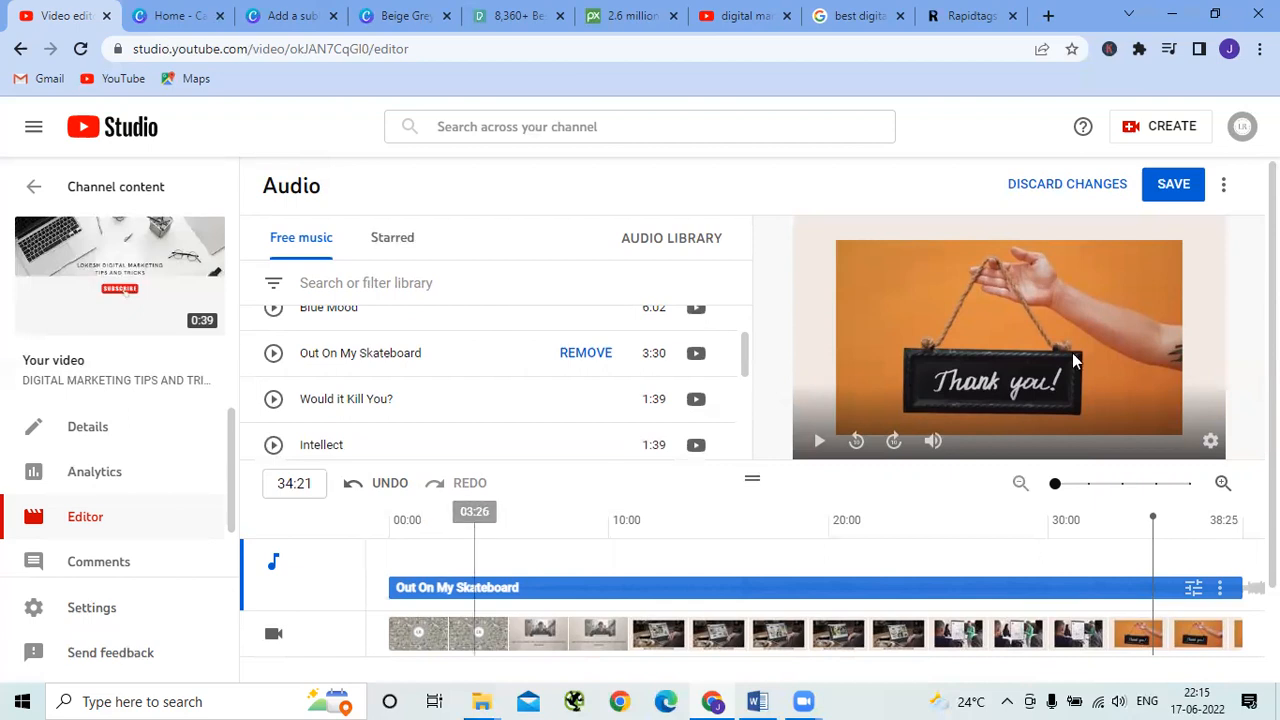
Step: Save the 'Out On My Skateboard' audio edit and confirm in the Save changes? dialog
{"action": "left_click", "coordinate": [1173, 184]}
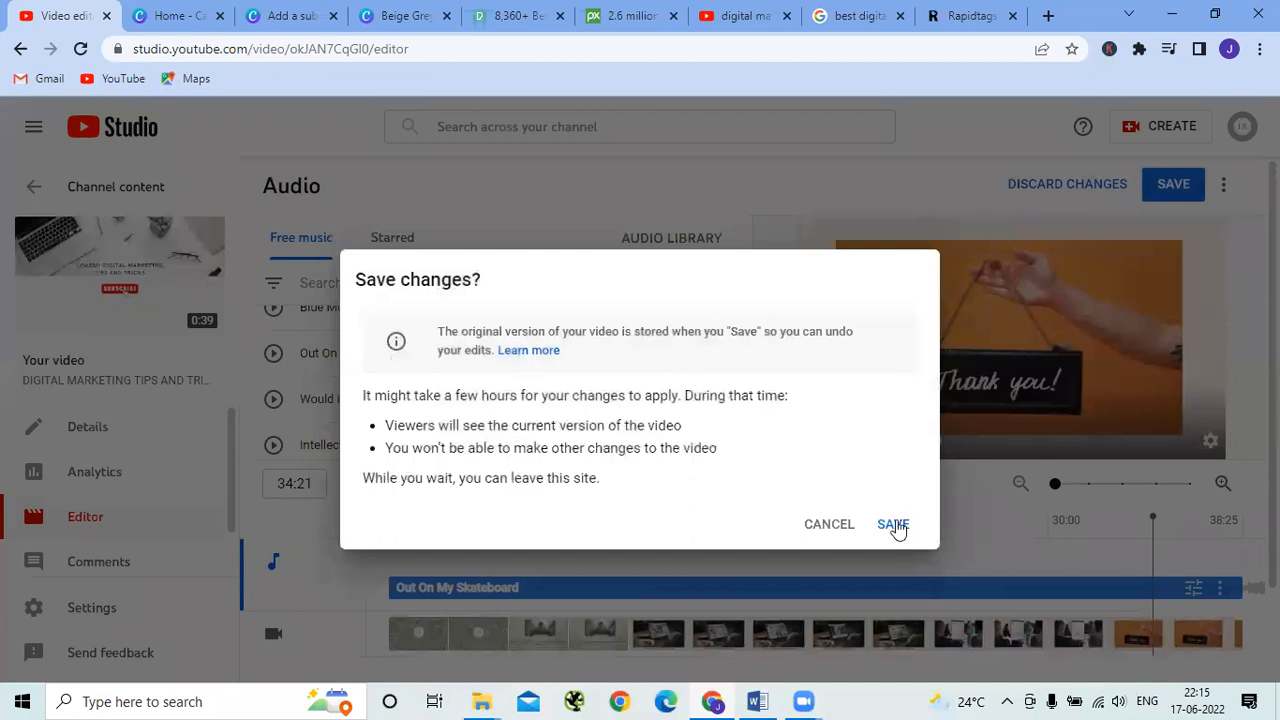
{"action": "left_click", "coordinate": [895, 526]}
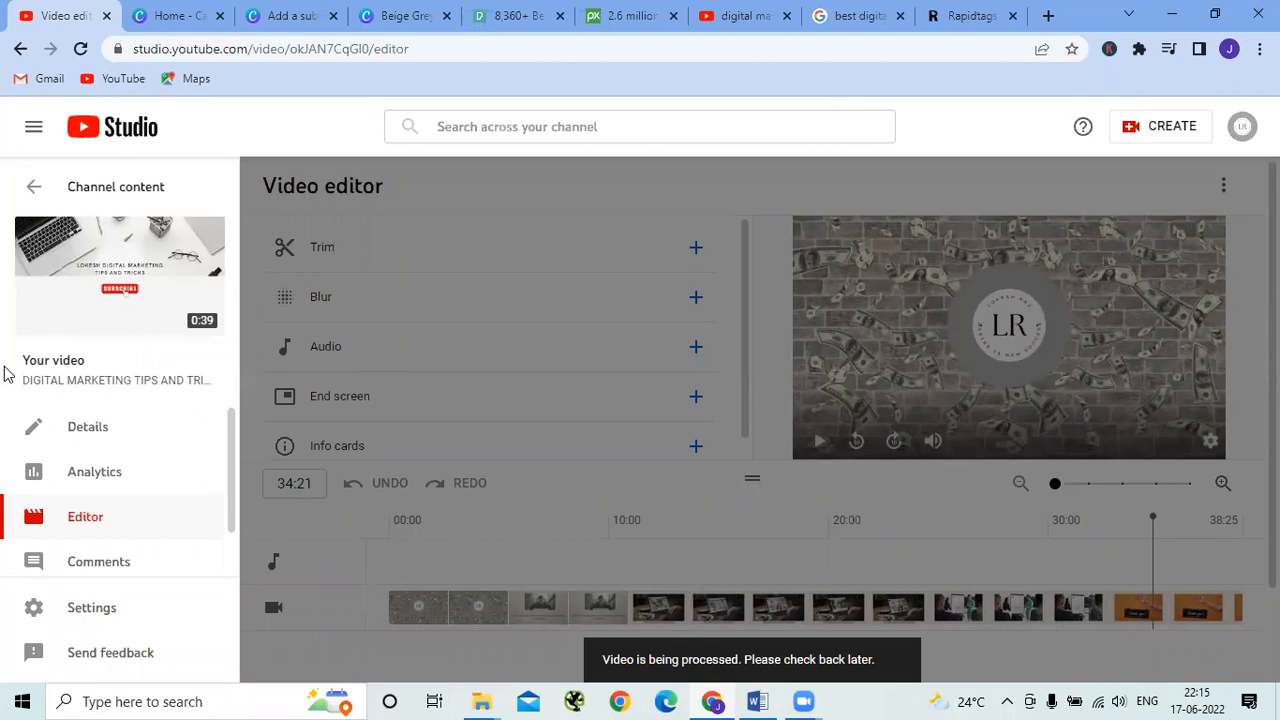
Step: Open the video's Reach analytics for the last 28 days, showing no impressions or views
{"action": "left_click", "coordinate": [87, 478]}
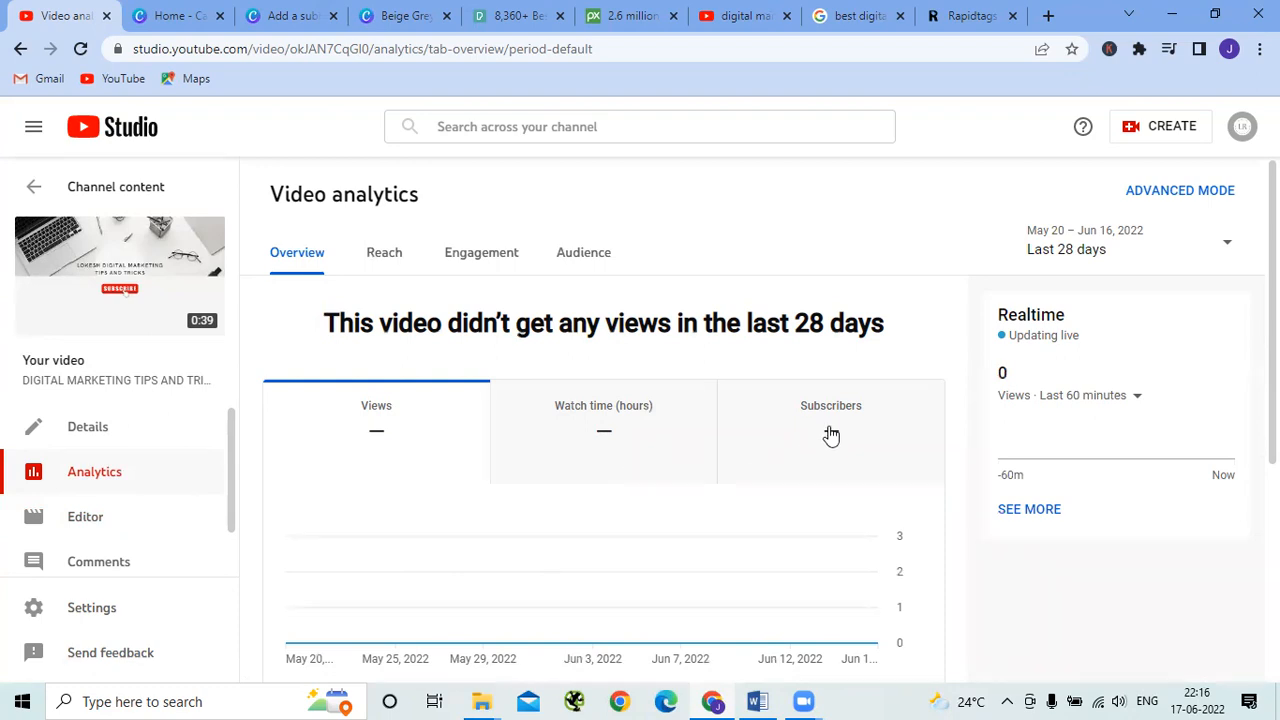
{"action": "mouse_move", "coordinate": [829, 436]}
{"action": "left_click", "coordinate": [390, 260]}
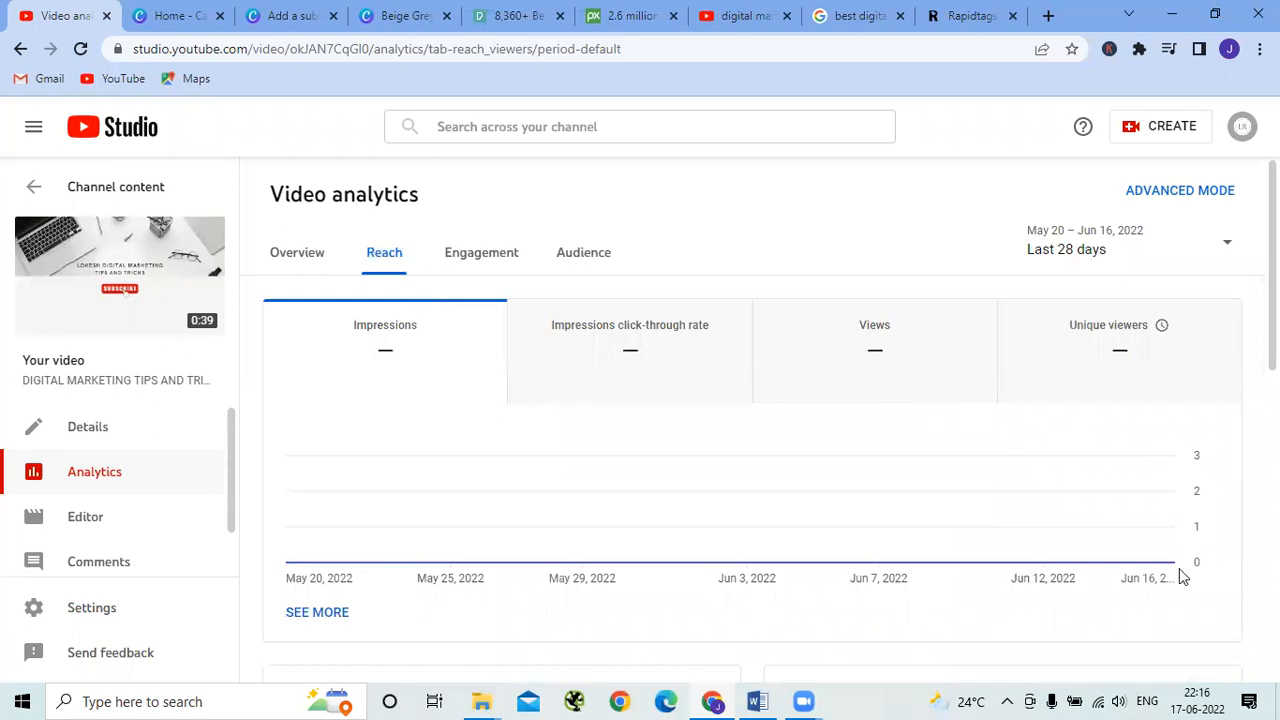
{"action": "mouse_move", "coordinate": [1030, 522]}
{"action": "mouse_move", "coordinate": [385, 370]}
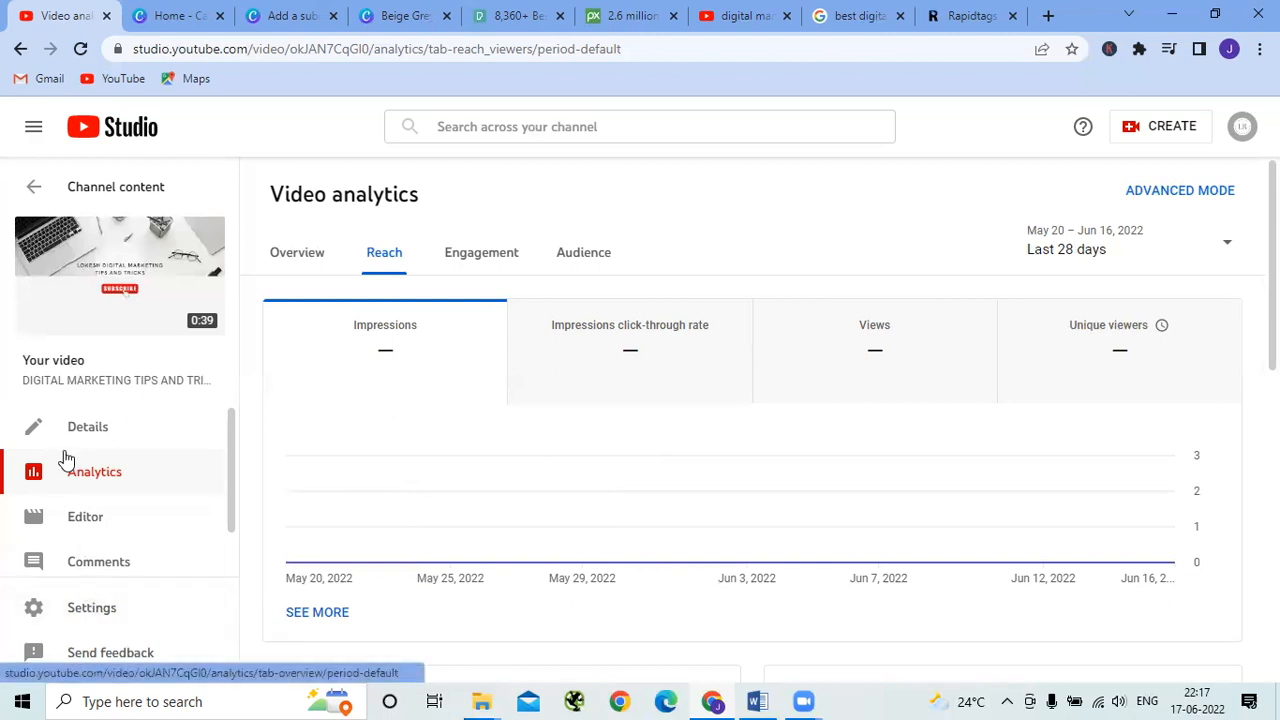
Step: Return to the channel's video list, then switch to the Youtube OPtimization Hacks Word notes
{"action": "left_click", "coordinate": [36, 189]}
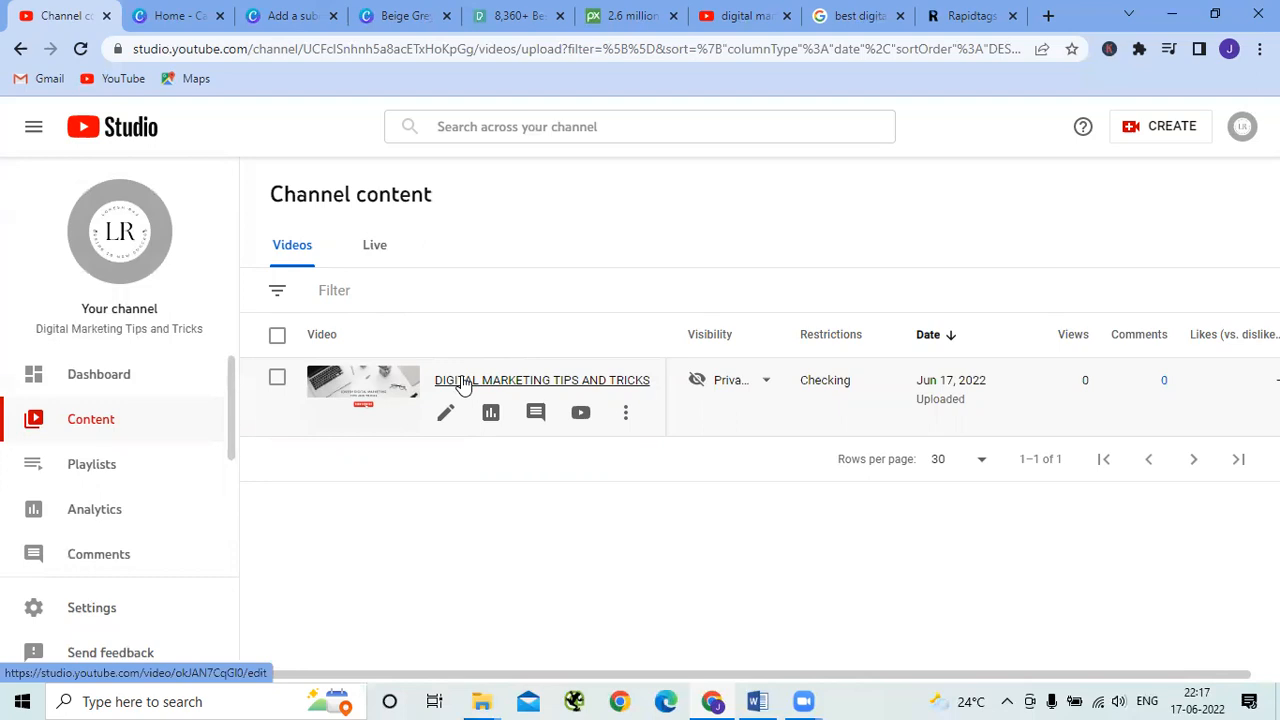
{"action": "left_click", "coordinate": [757, 700]}
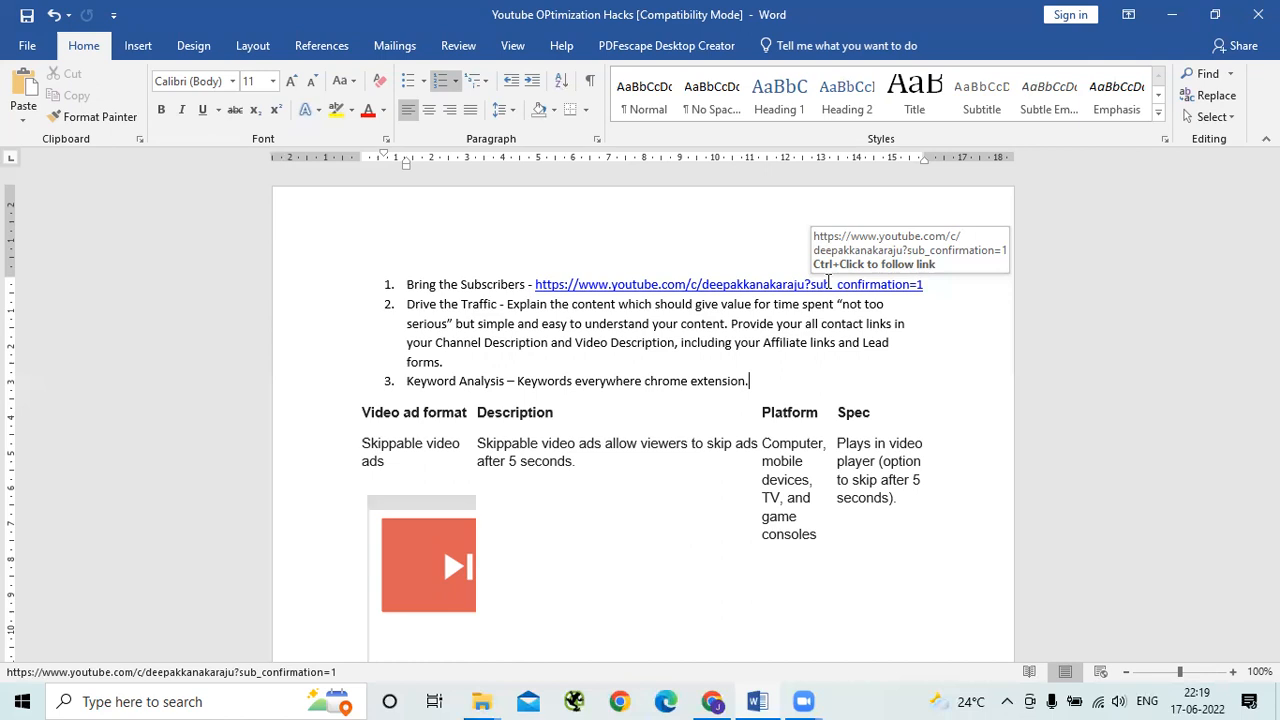
Step: Follow the document's subscribers link, decline subscribing, and pause the channel's featured video
{"action": "left_click", "coordinate": [758, 288], "text": "ctrl"}
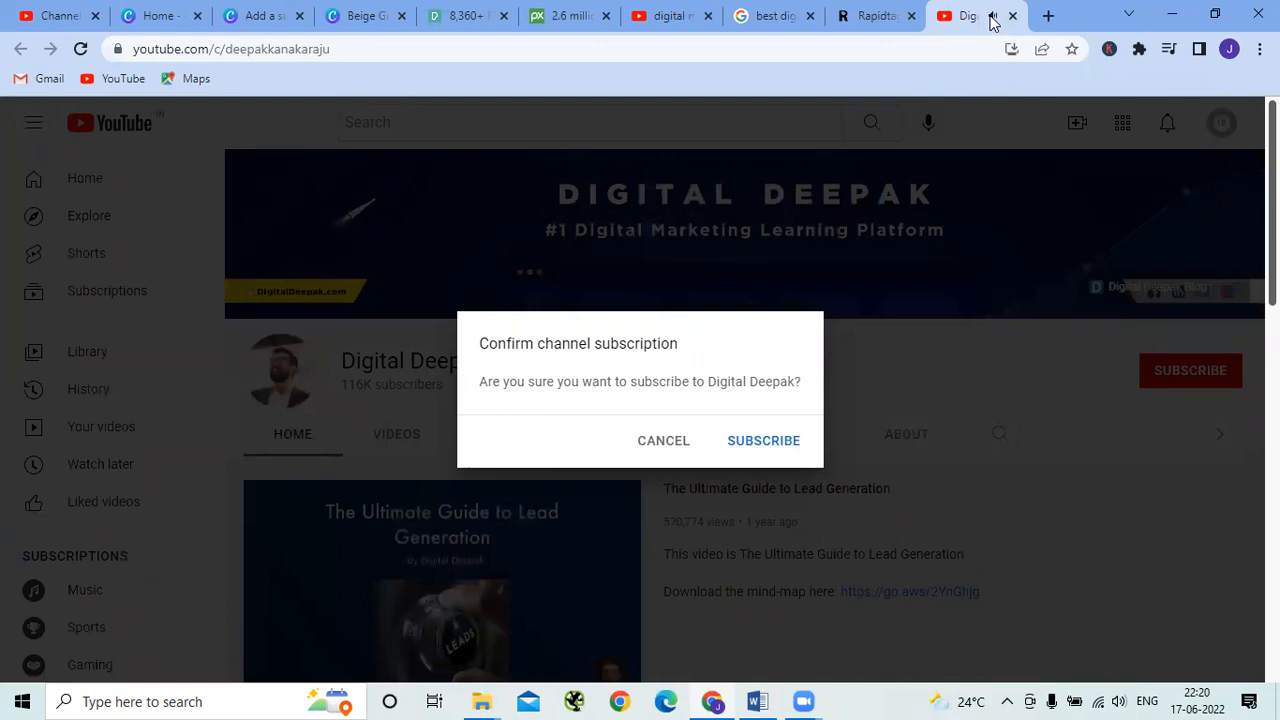
{"action": "left_click", "coordinate": [646, 438]}
{"action": "left_click", "coordinate": [473, 605]}
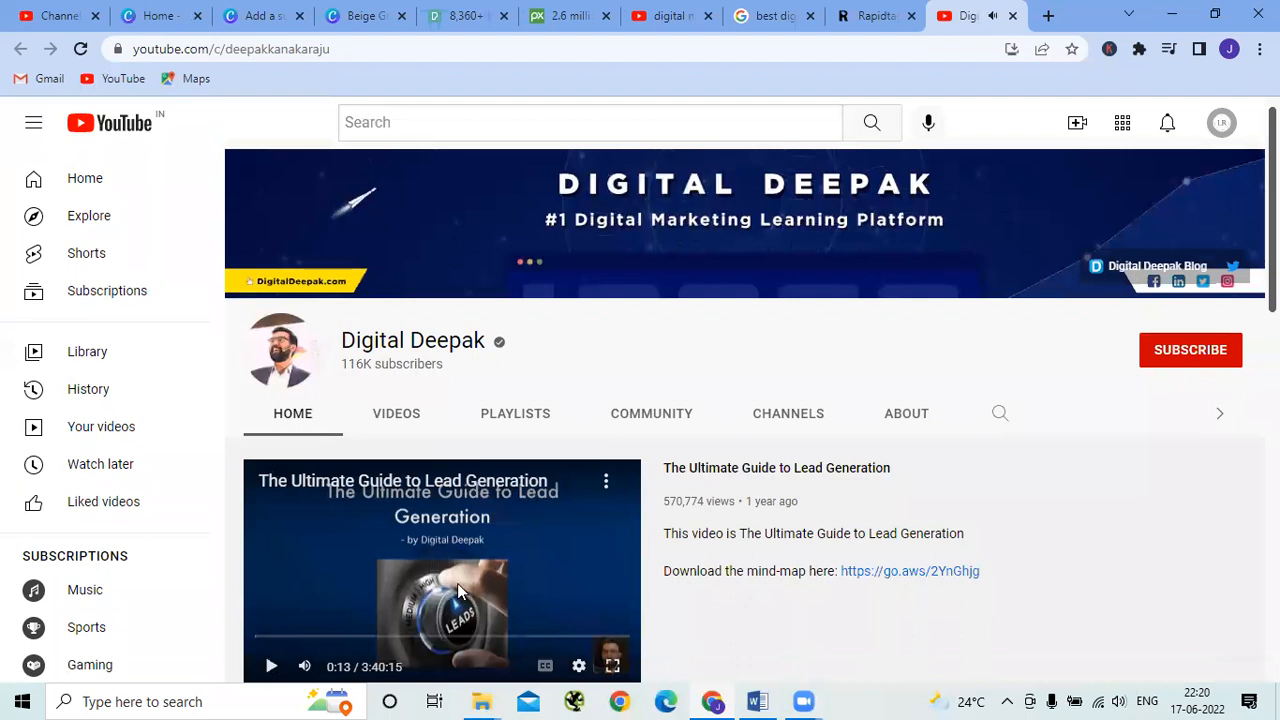
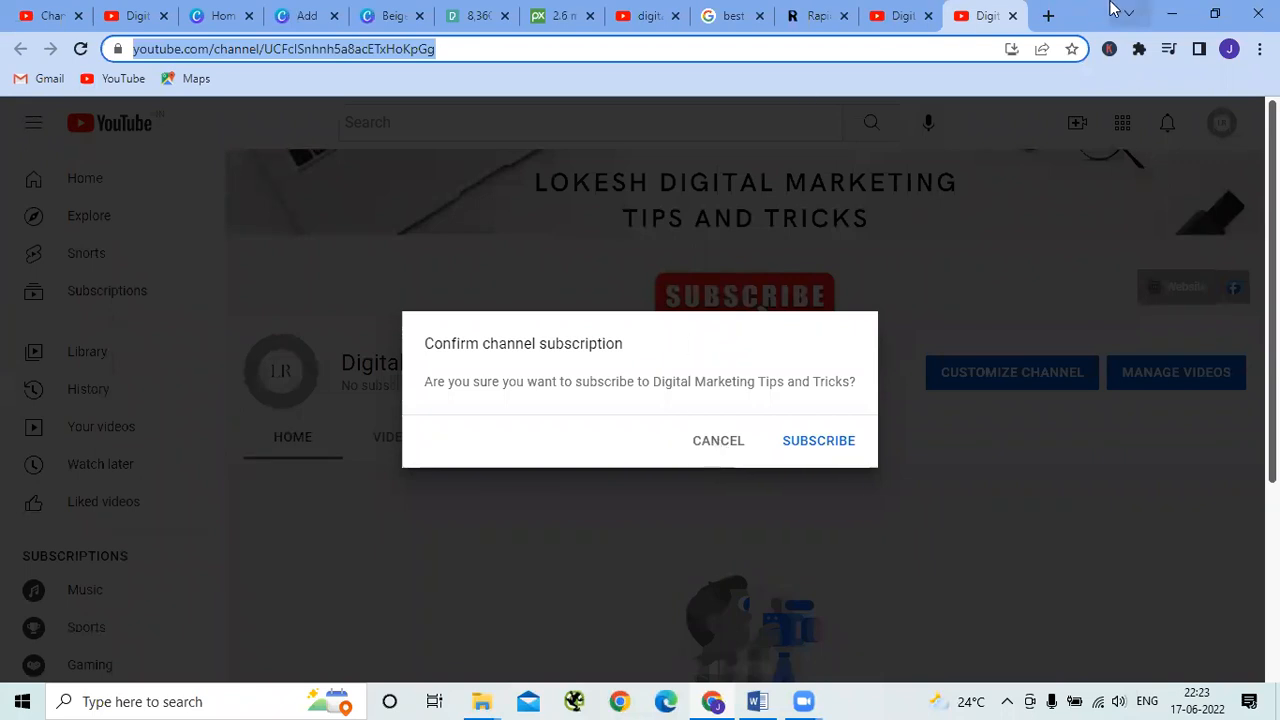
Step: Close the Digital Marketing Tips and Tricks channel tab, dismissing its subscription prompt
{"action": "left_click", "coordinate": [1013, 16]}
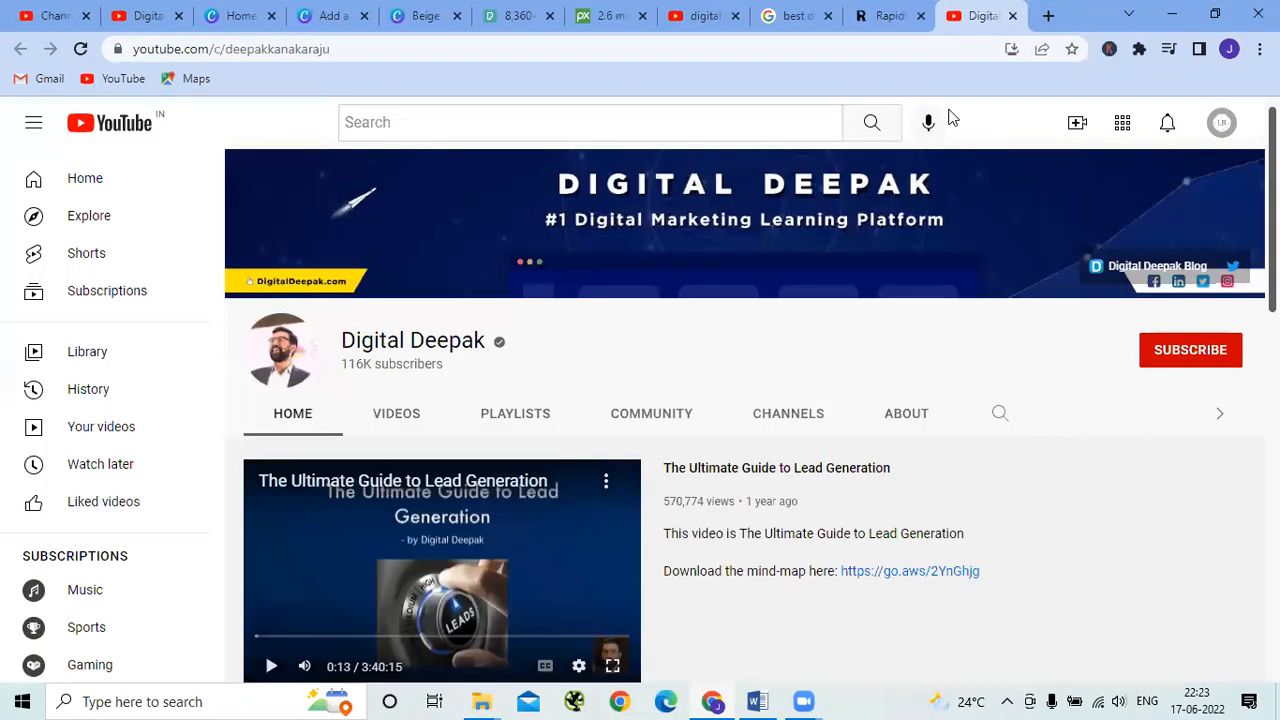
Step: Close the Digital Deepak tab and bring the Youtube OPtimization Hacks Word document forward
{"action": "left_click", "coordinate": [1013, 16]}
{"action": "left_click", "coordinate": [752, 697]}
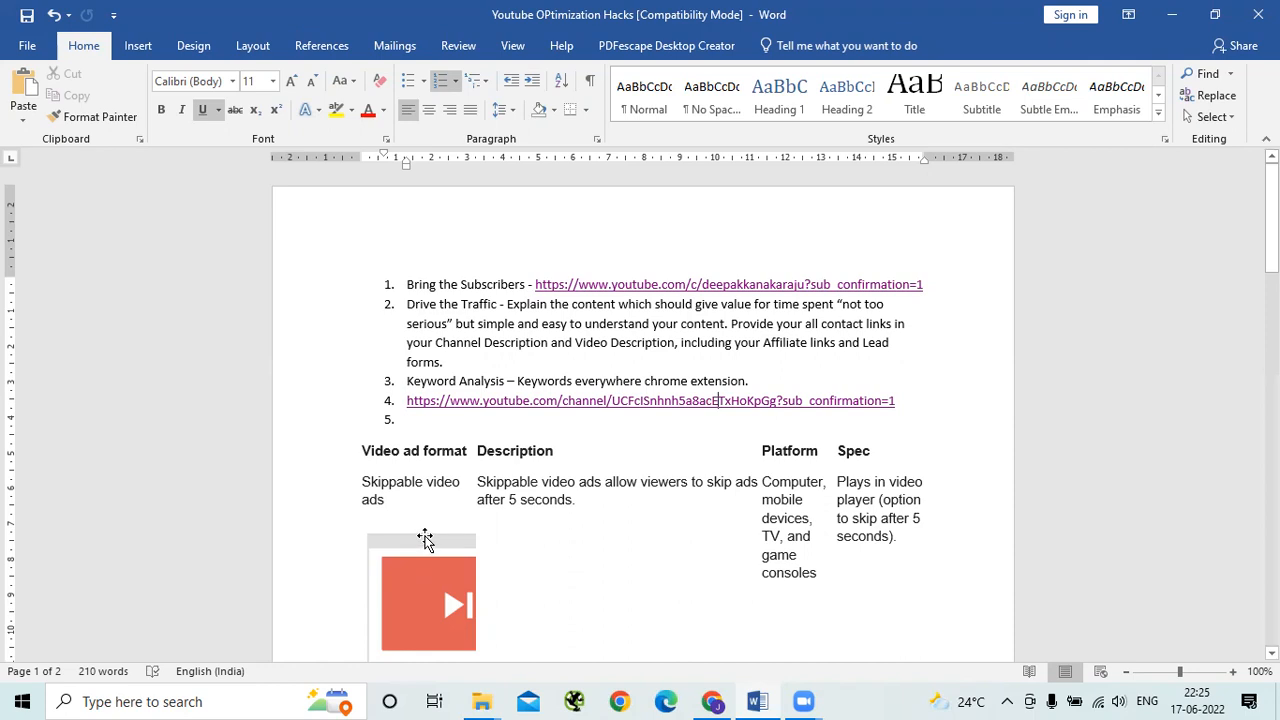
Step: Read through the video ad format table, then minimize Word to reveal the RapidTags results
{"action": "scroll", "coordinate": [425, 540], "scroll_direction": "down", "scroll_amount": 1}
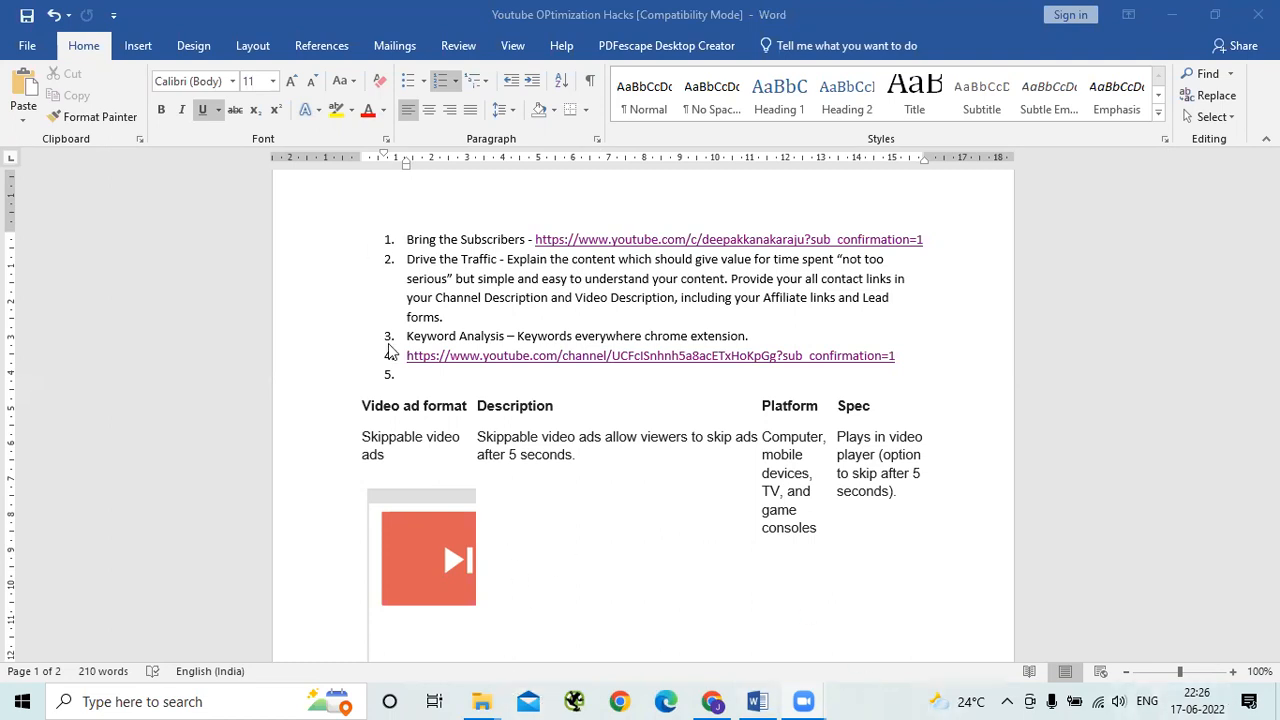
{"action": "scroll", "coordinate": [420, 469], "scroll_direction": "down", "scroll_amount": 6}
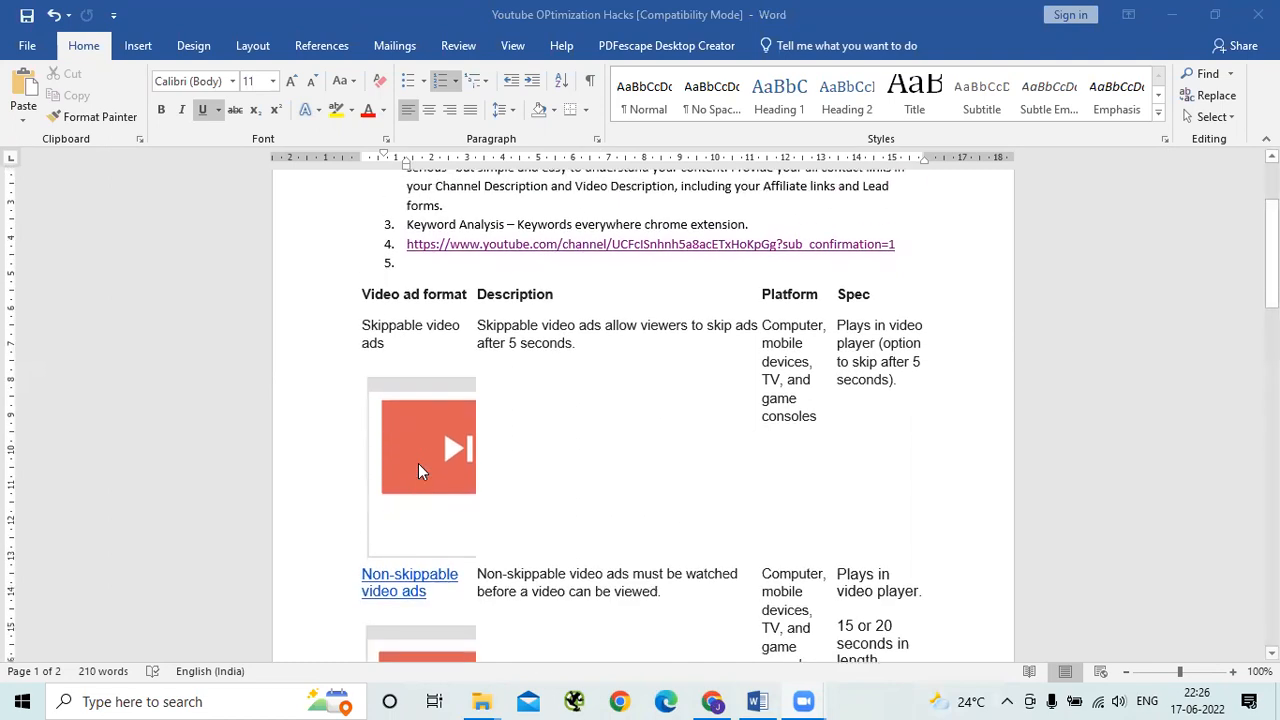
{"action": "scroll", "coordinate": [418, 475], "scroll_direction": "down", "scroll_amount": 12}
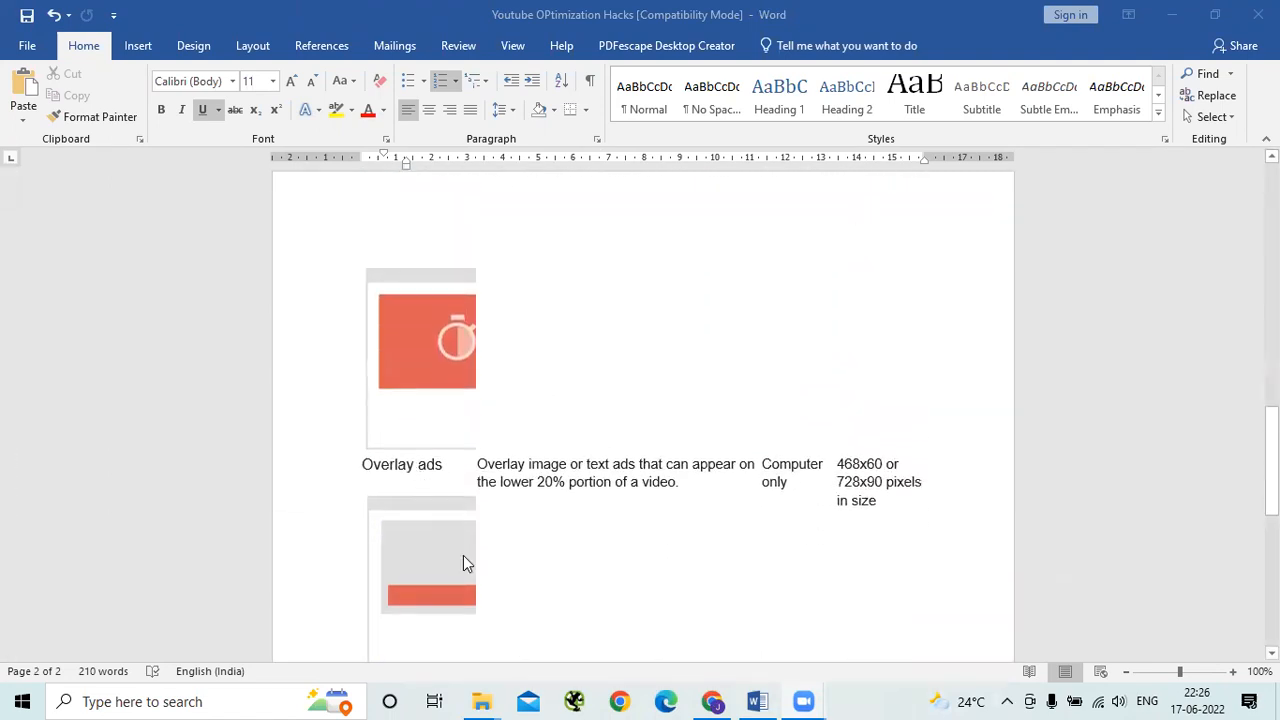
{"action": "scroll", "coordinate": [464, 556], "scroll_direction": "down", "scroll_amount": 2}
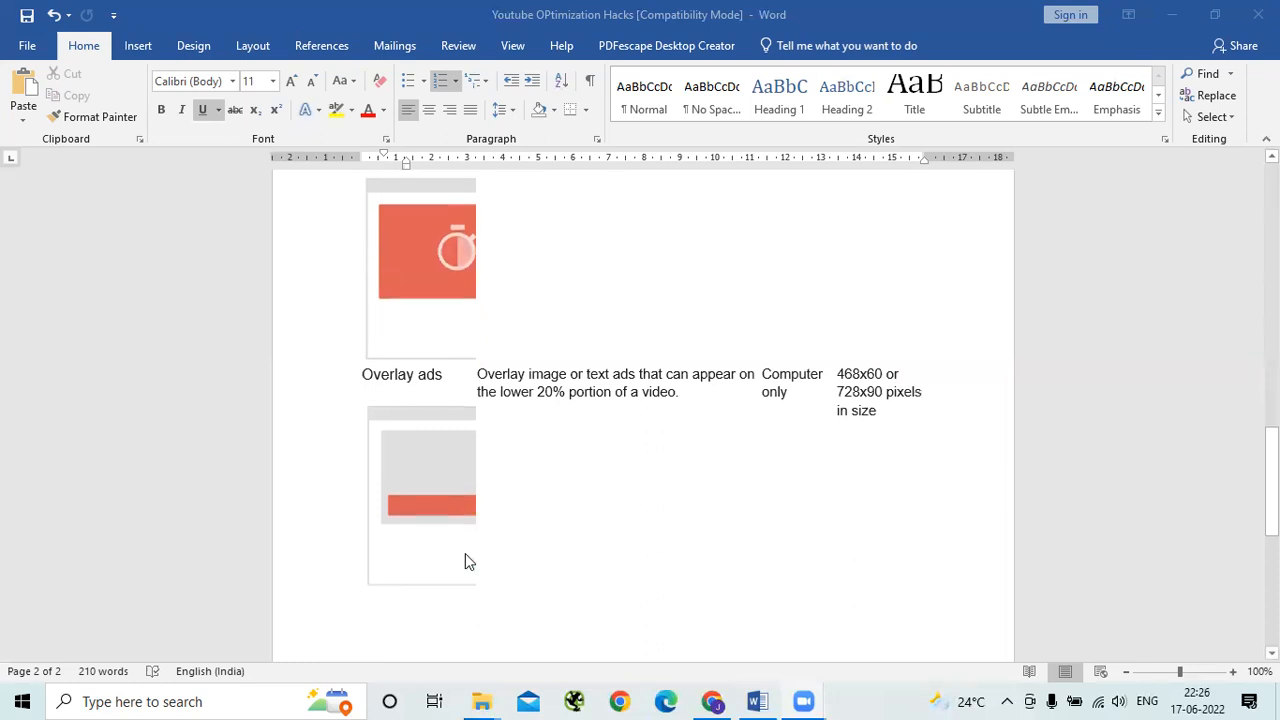
{"action": "scroll", "coordinate": [465, 556], "scroll_direction": "up", "scroll_amount": 10}
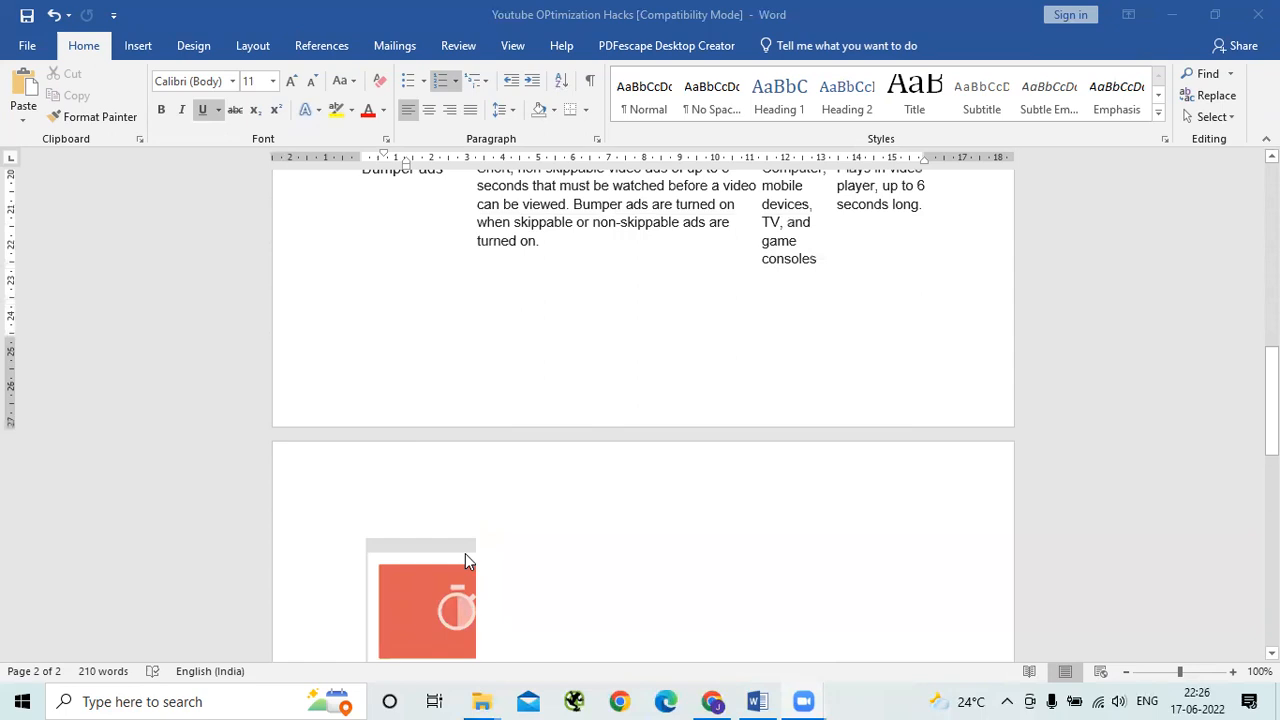
{"action": "scroll", "coordinate": [465, 560], "scroll_direction": "up", "scroll_amount": 7}
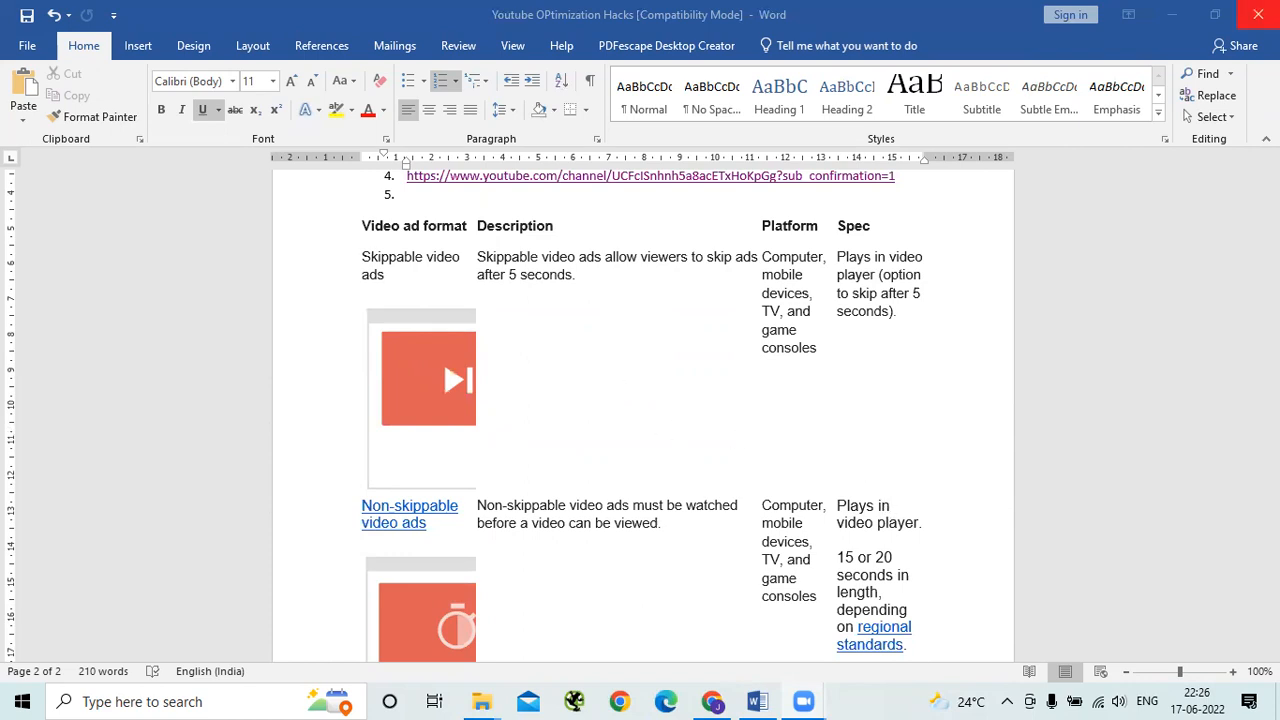
{"action": "left_click", "coordinate": [1172, 14]}
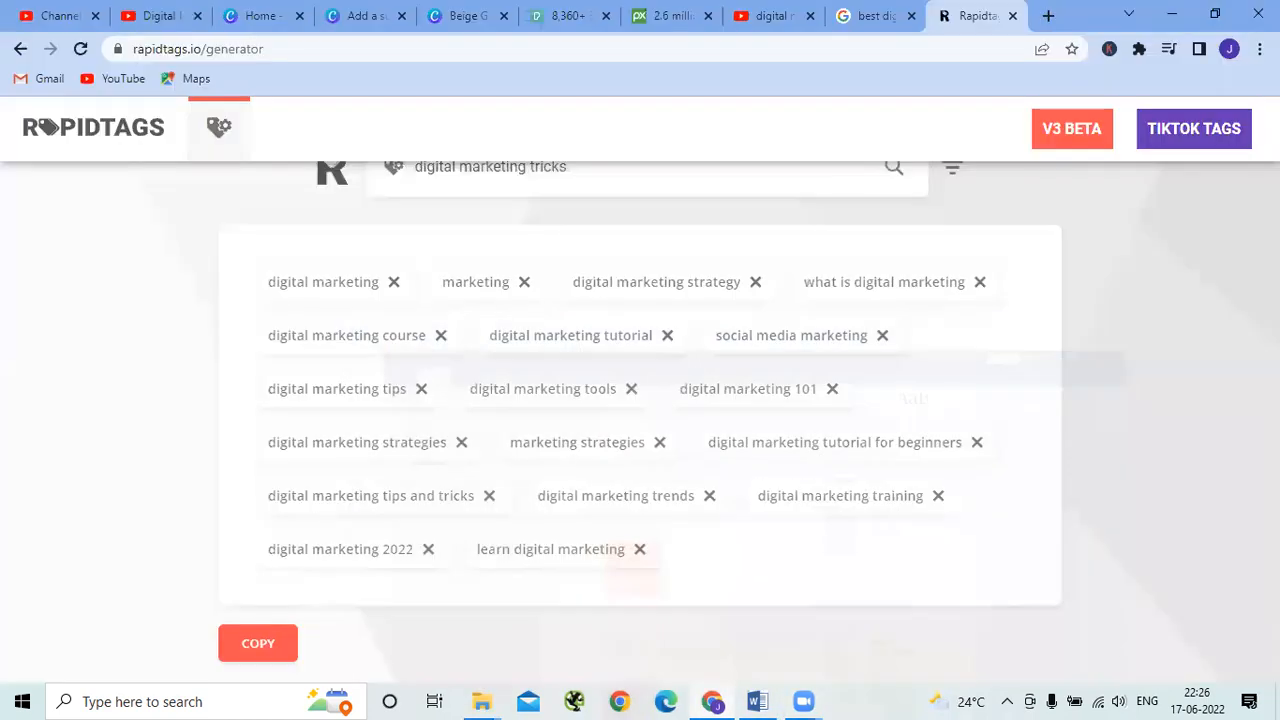
Step: In YouTube Studio, open Monetization from the sidebar, showing it's unavailable in this location
{"action": "left_click", "coordinate": [62, 16]}
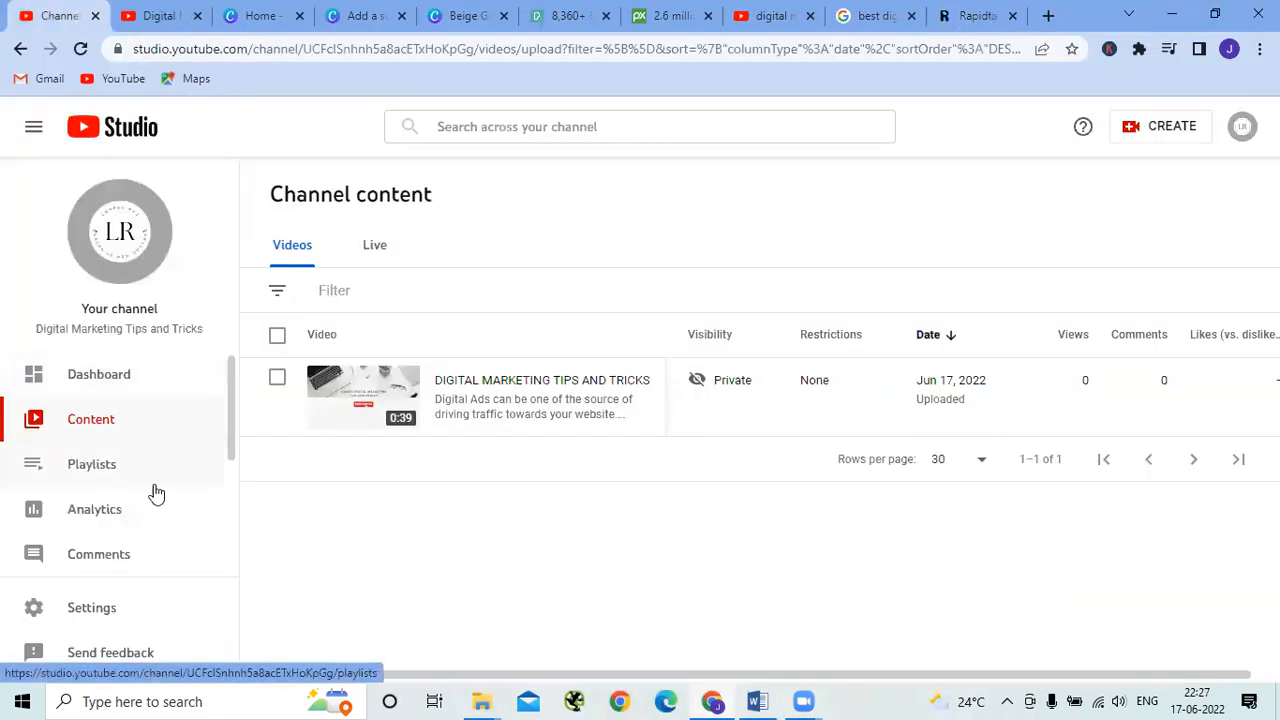
{"action": "scroll", "coordinate": [153, 492], "scroll_direction": "down", "scroll_amount": 1}
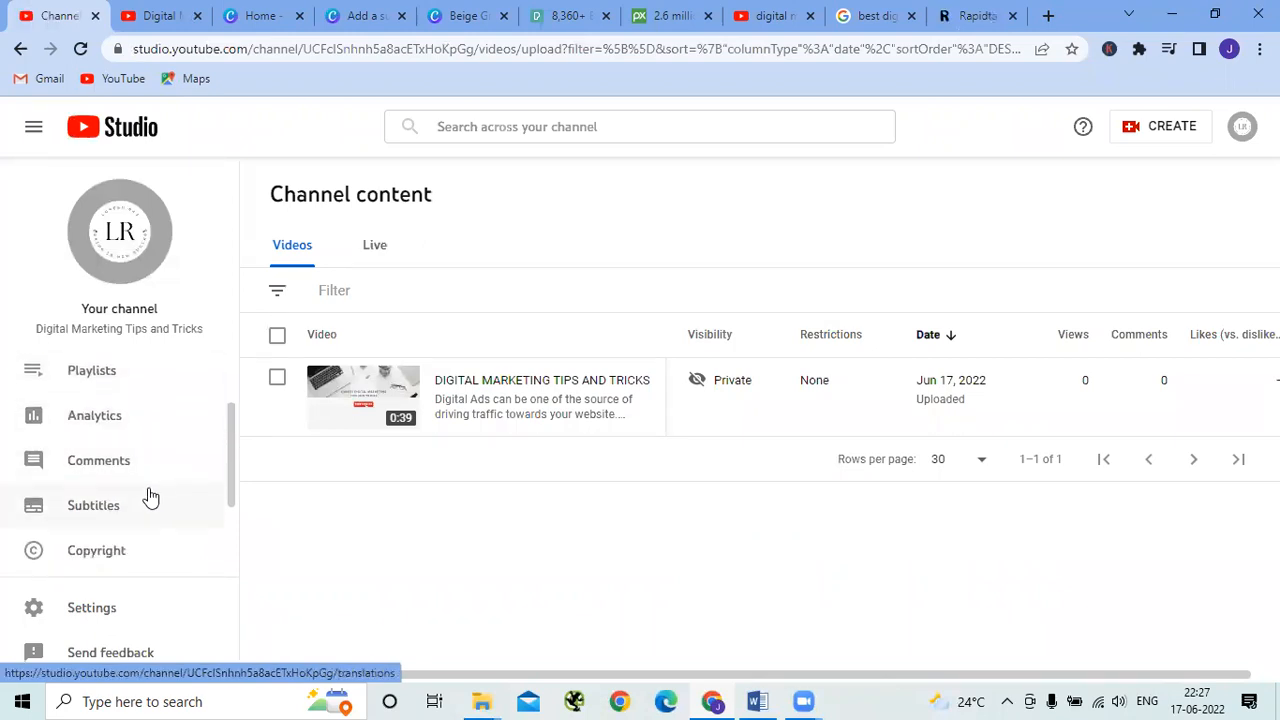
{"action": "scroll", "coordinate": [150, 497], "scroll_direction": "down", "scroll_amount": 1}
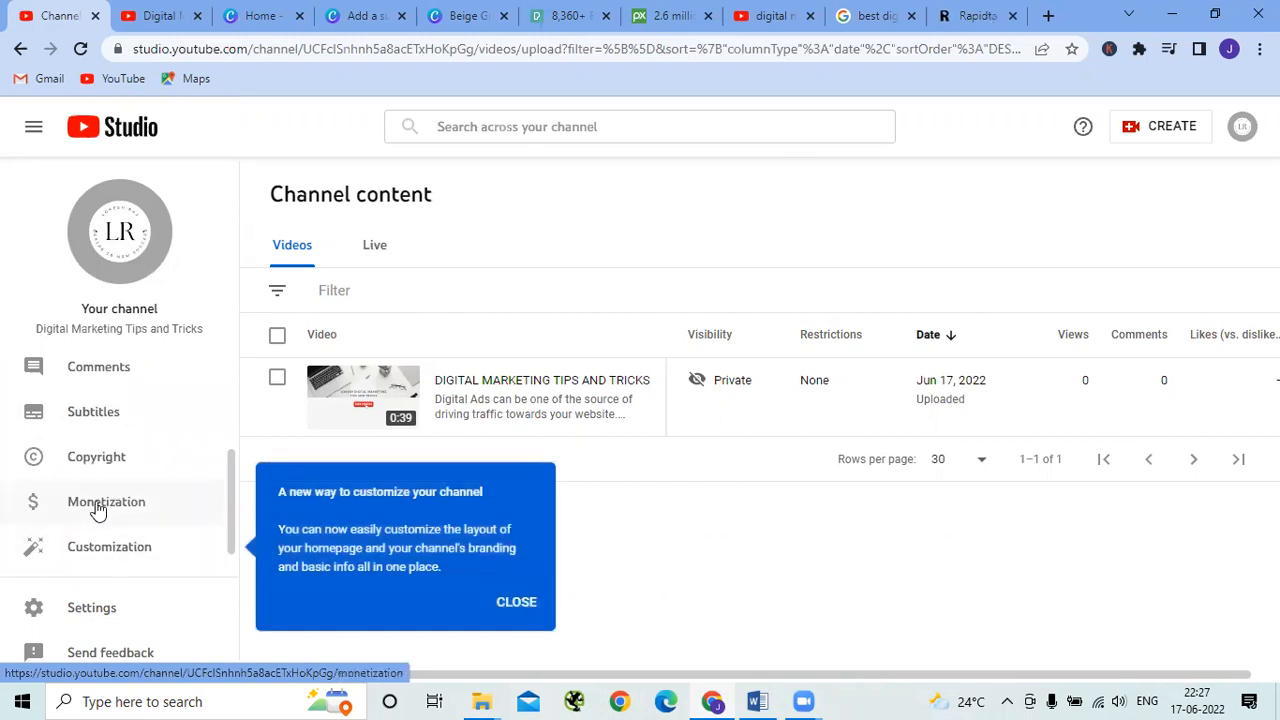
{"action": "left_click", "coordinate": [98, 510]}
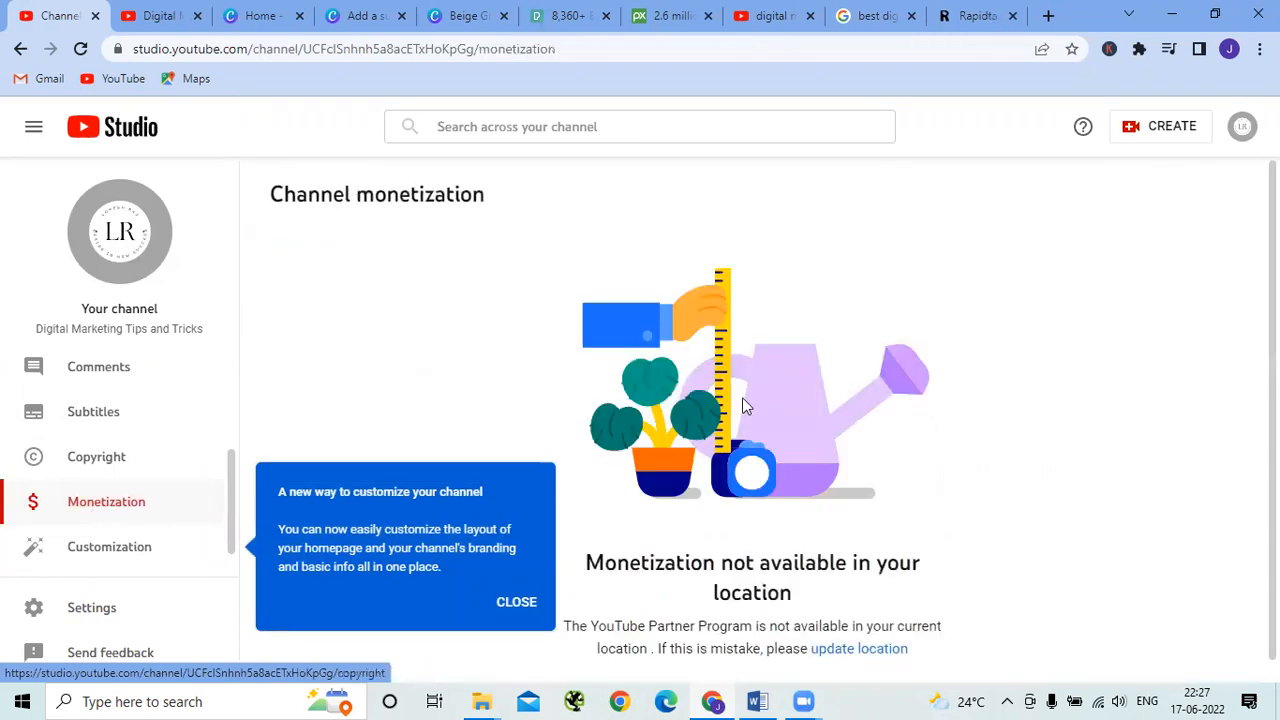
{"action": "scroll", "coordinate": [757, 422], "scroll_direction": "down", "scroll_amount": 1}
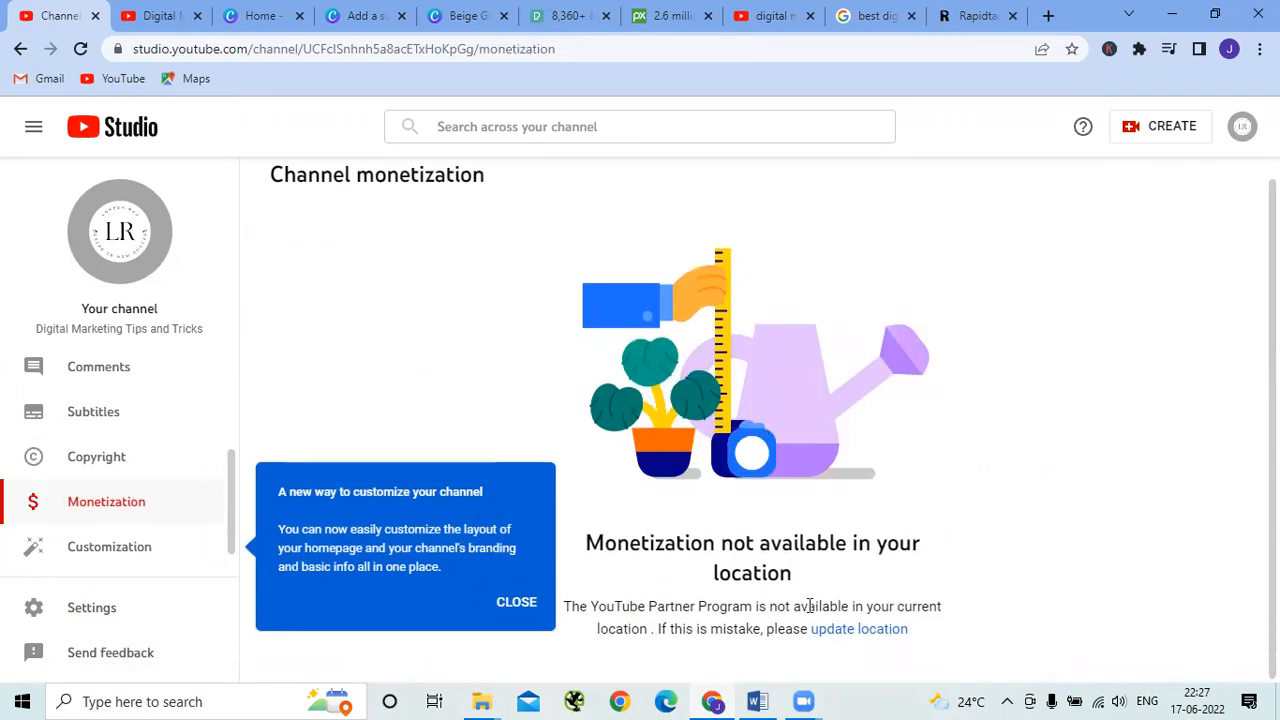
Step: In channel settings, set the country of residence to India
{"action": "left_click", "coordinate": [858, 635]}
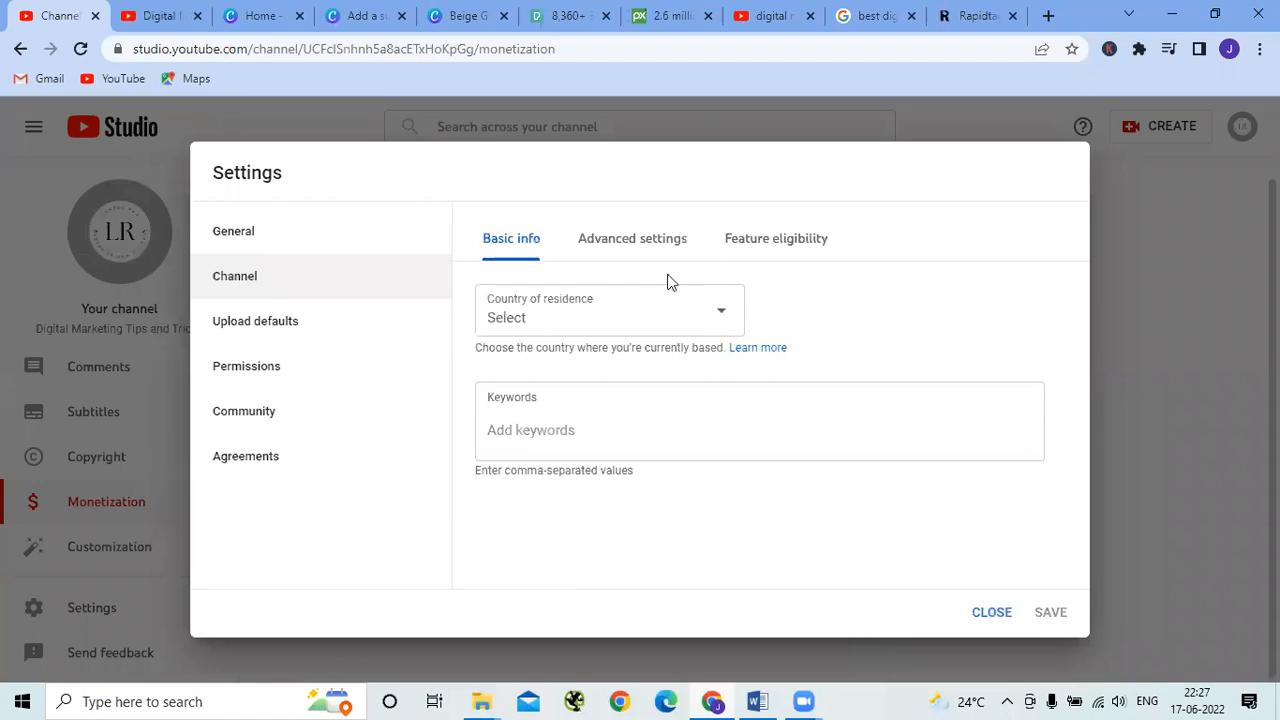
{"action": "left_click", "coordinate": [660, 314]}
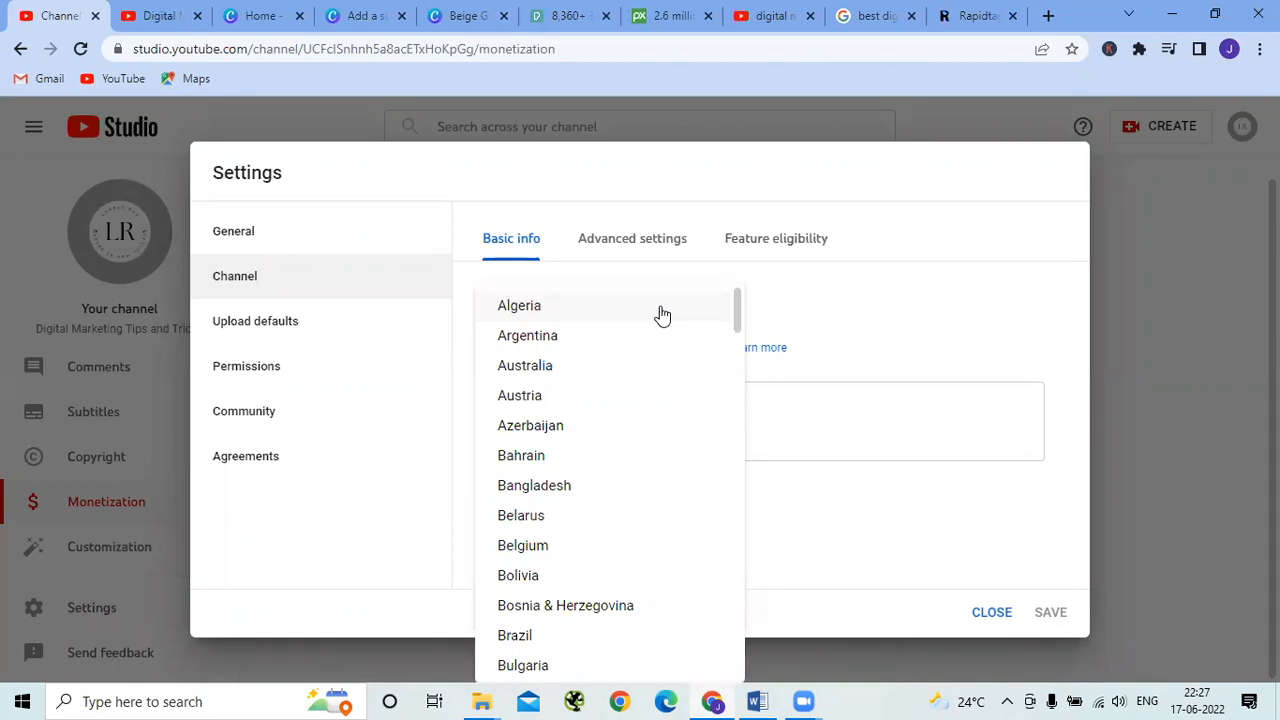
{"action": "left_click", "coordinate": [662, 315]}
{"action": "left_click", "coordinate": [662, 315]}
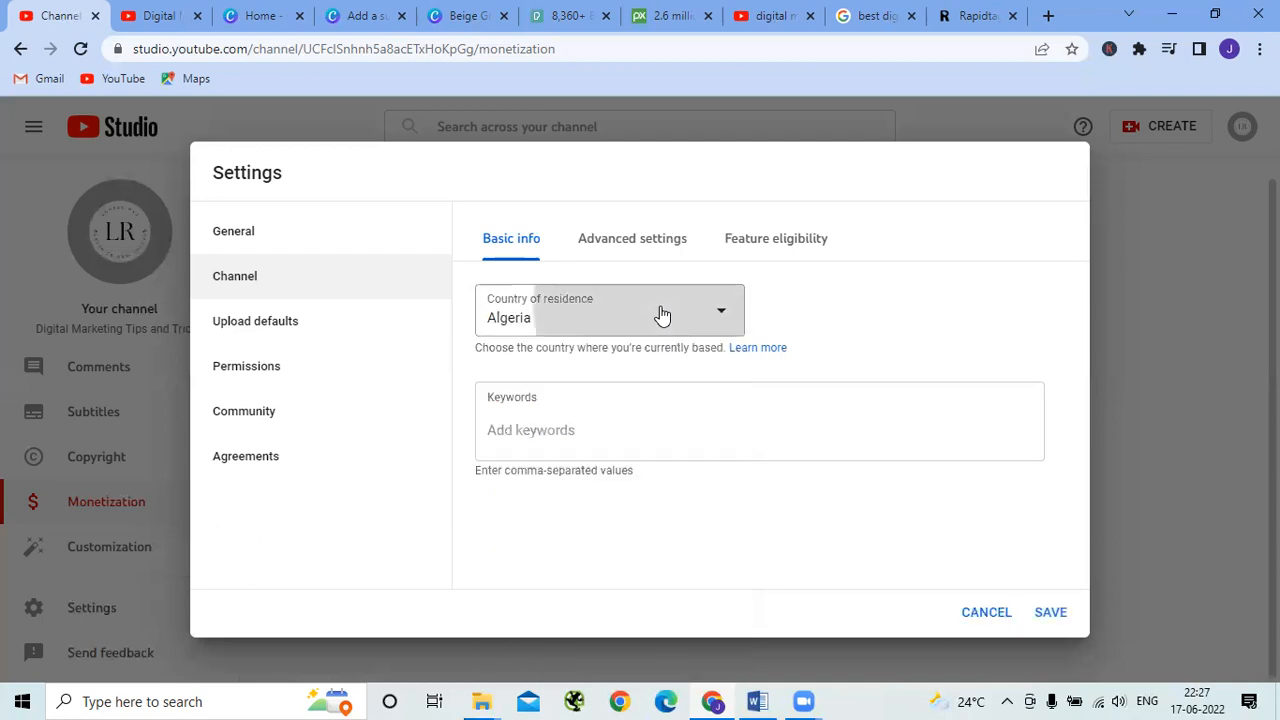
{"action": "key", "text": "i"}
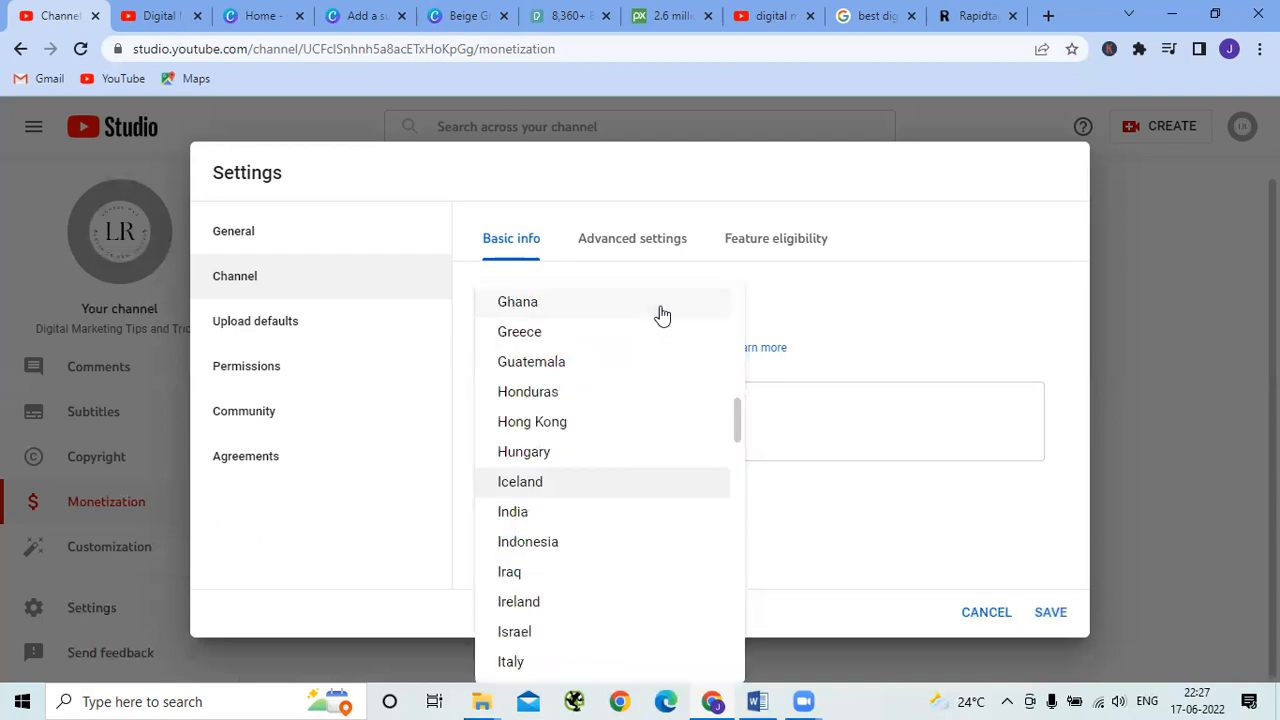
{"action": "left_click", "coordinate": [515, 513]}
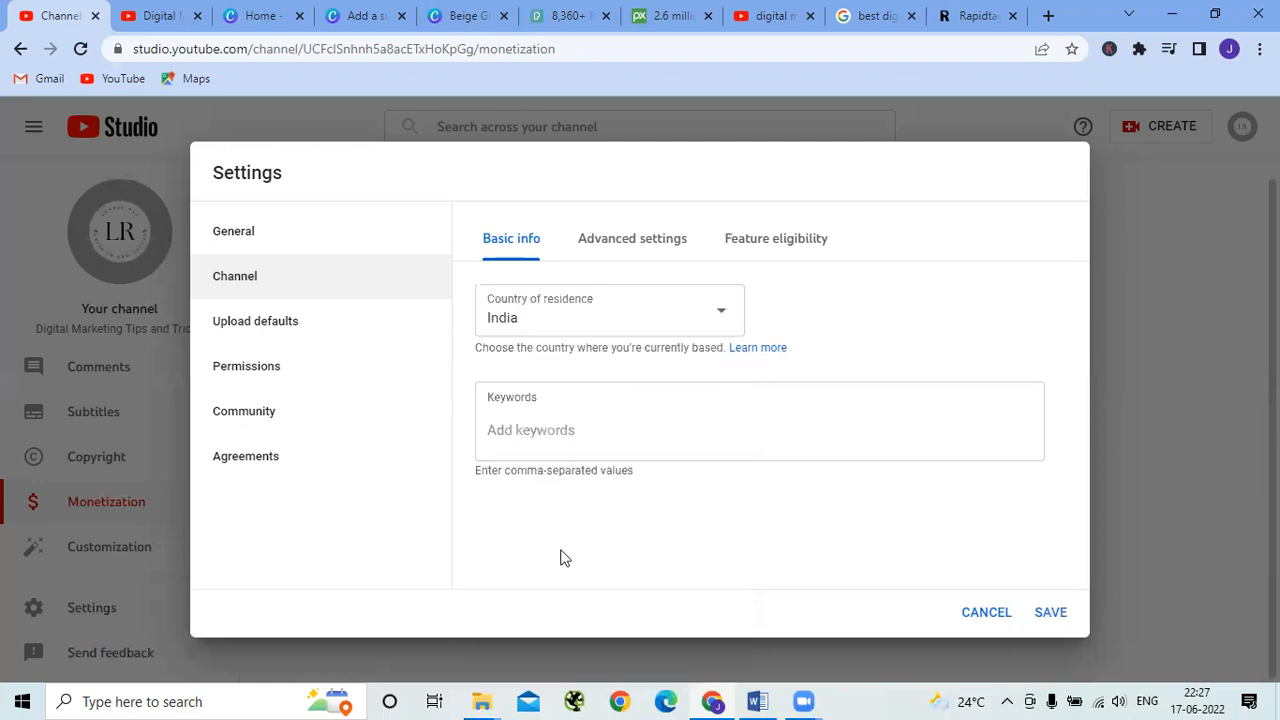
Step: Add 'digital marketing tips and tricks' as a channel keyword
{"action": "left_click", "coordinate": [569, 428]}
{"action": "type", "text": "digital"}
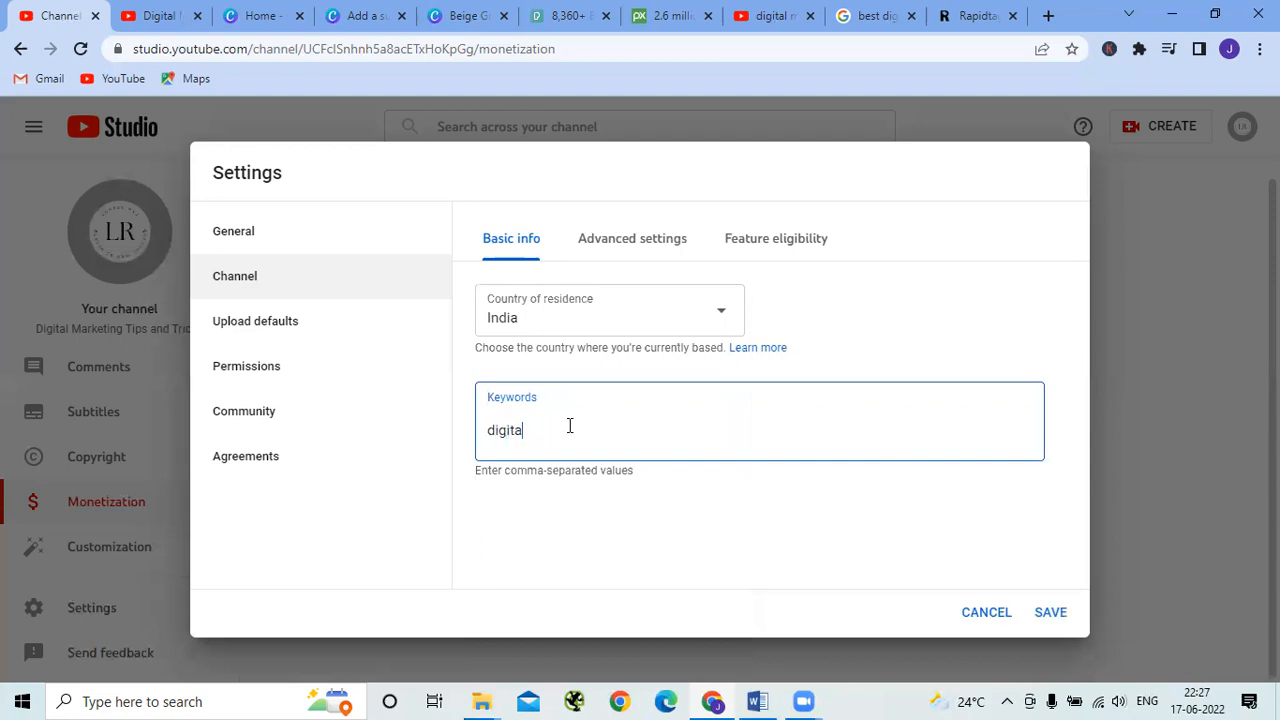
{"action": "type", "text": " marketing tips and tricks"}
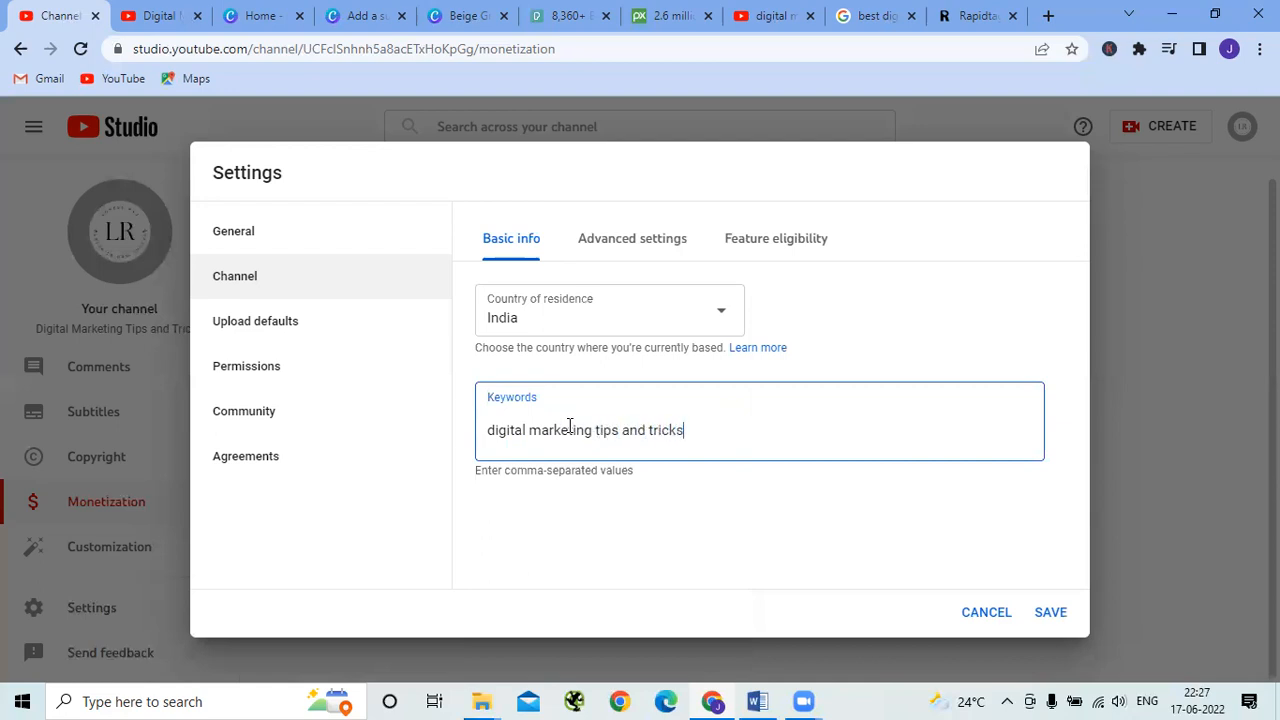
{"action": "key", "text": "Return"}
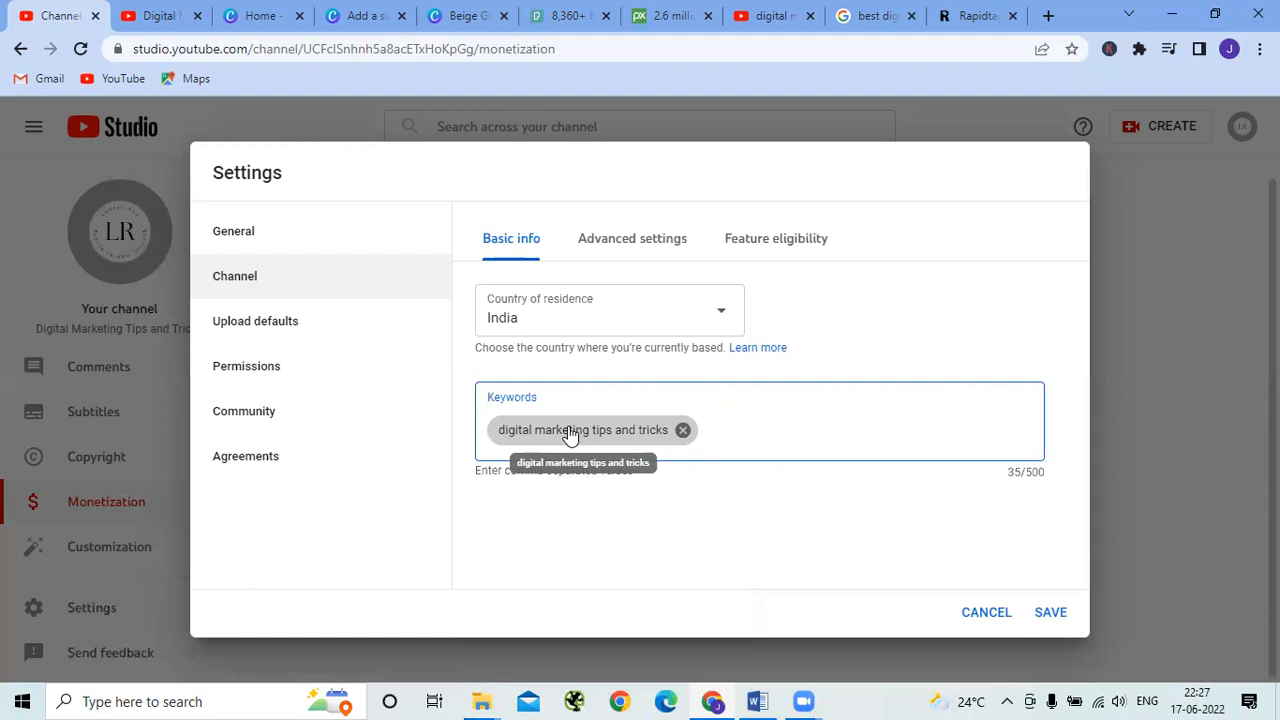
Step: Set the General default currency to INR — Indian Rupee and save the settings
{"action": "left_click", "coordinate": [236, 240]}
{"action": "left_click", "coordinate": [545, 292]}
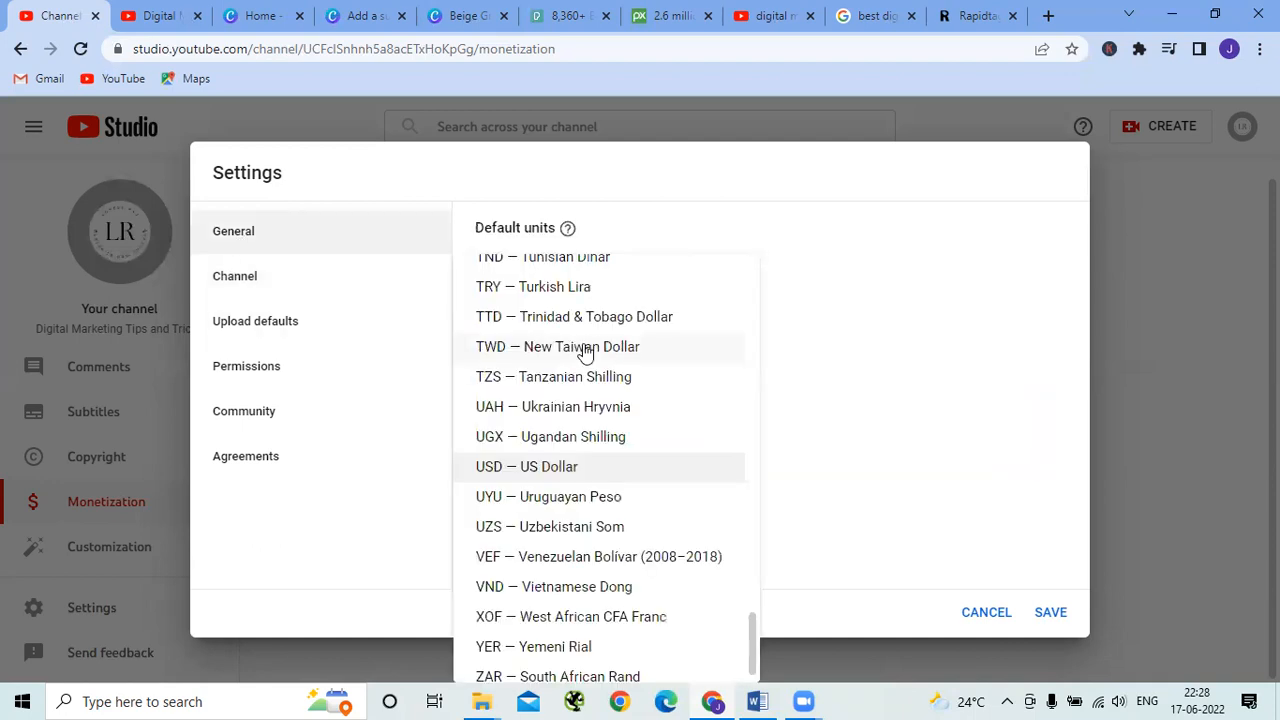
{"action": "scroll", "coordinate": [585, 352], "scroll_direction": "up", "scroll_amount": 15}
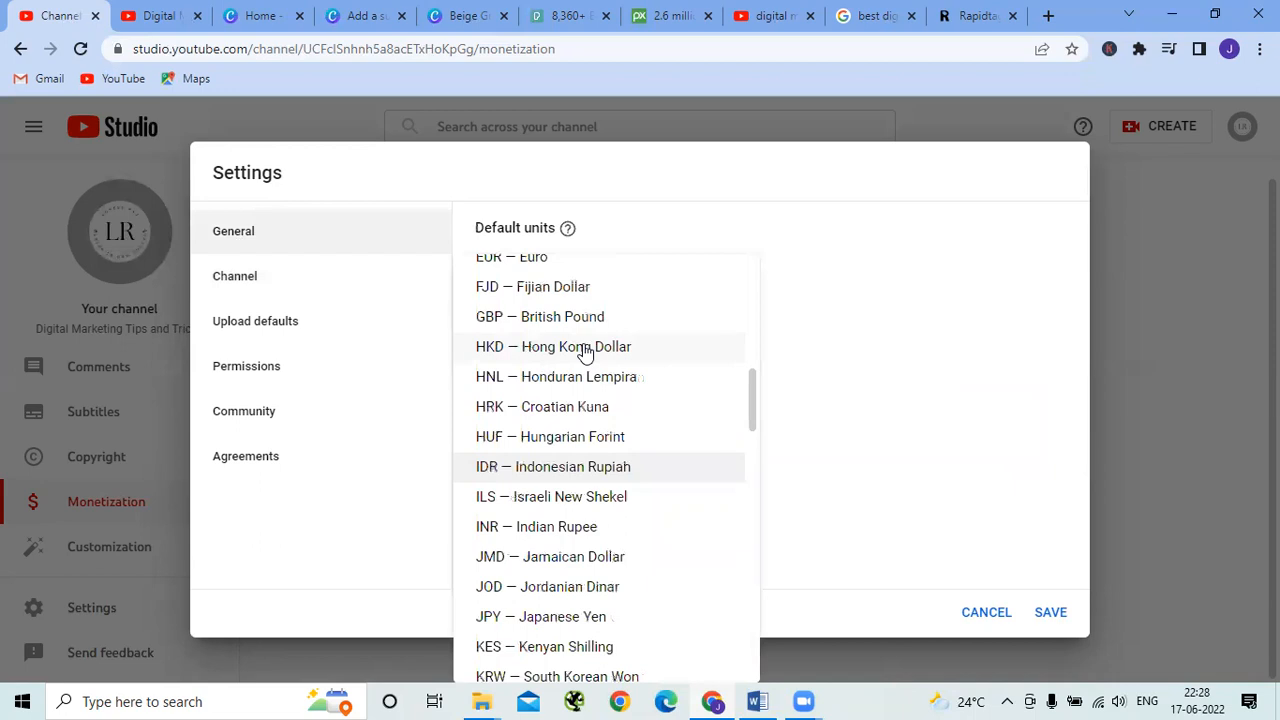
{"action": "left_click", "coordinate": [533, 530]}
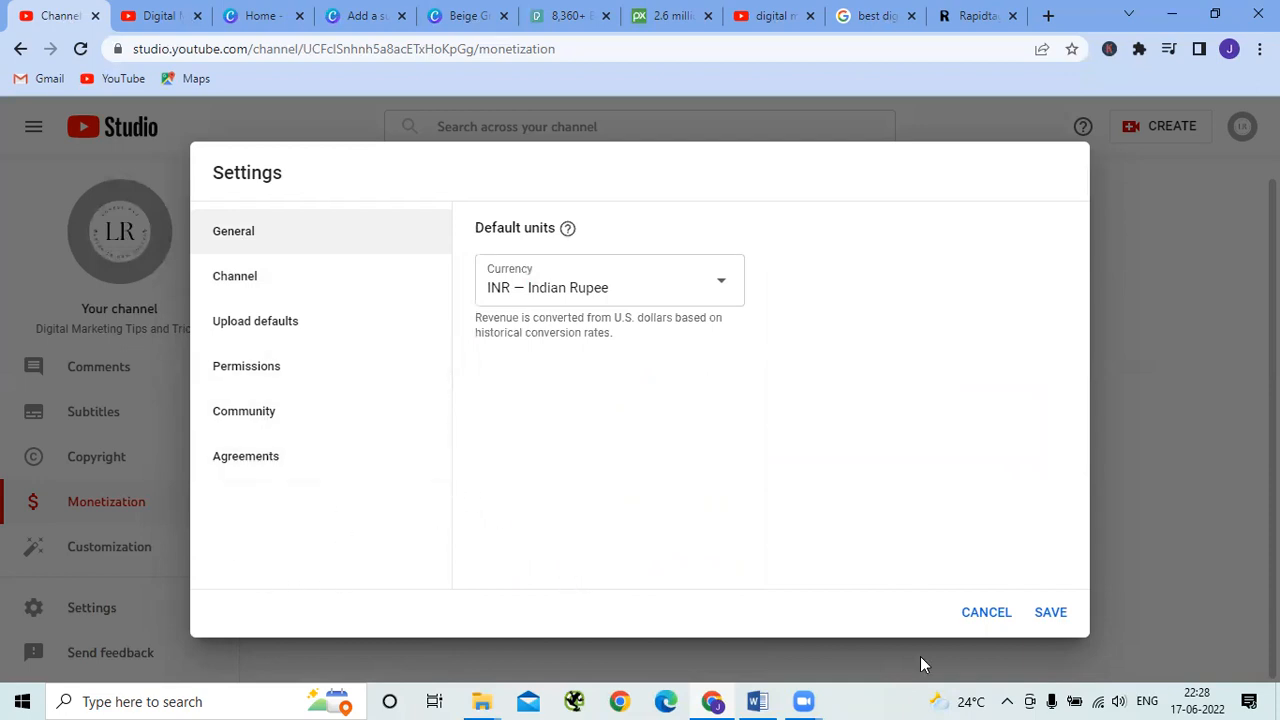
{"action": "left_click", "coordinate": [1051, 612]}
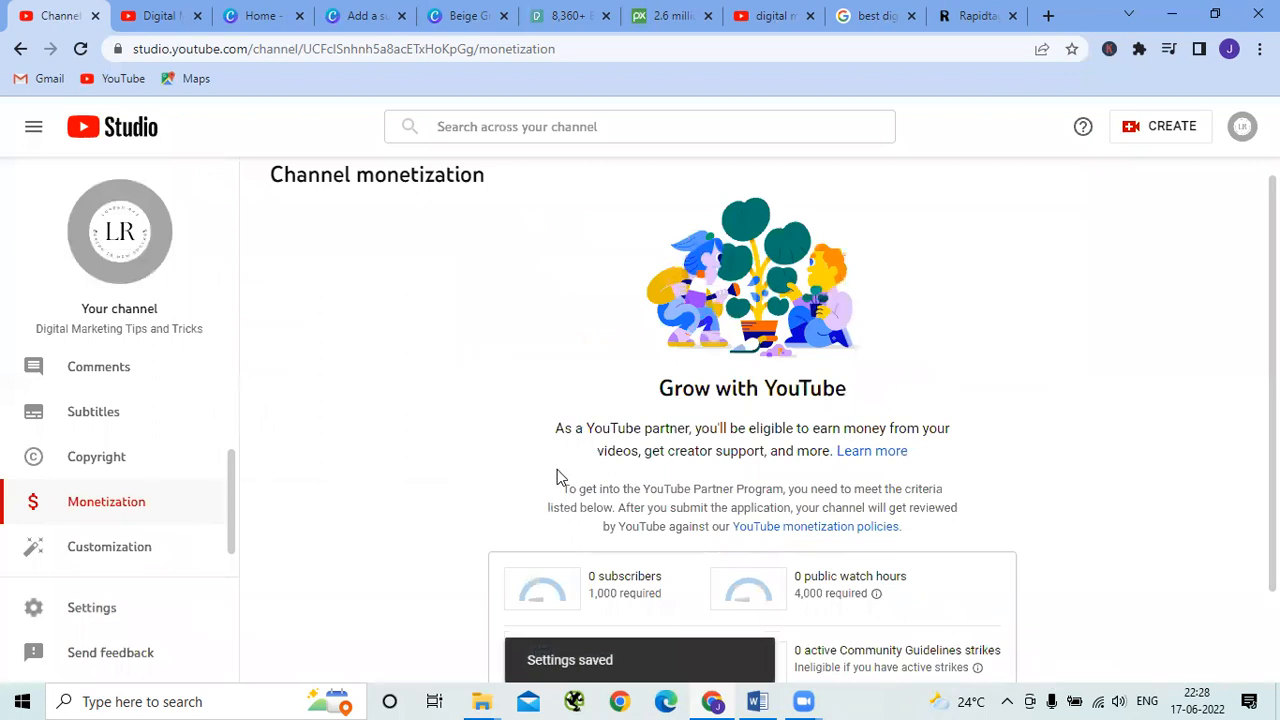
{"action": "scroll", "coordinate": [752, 535], "scroll_direction": "down", "scroll_amount": 2}
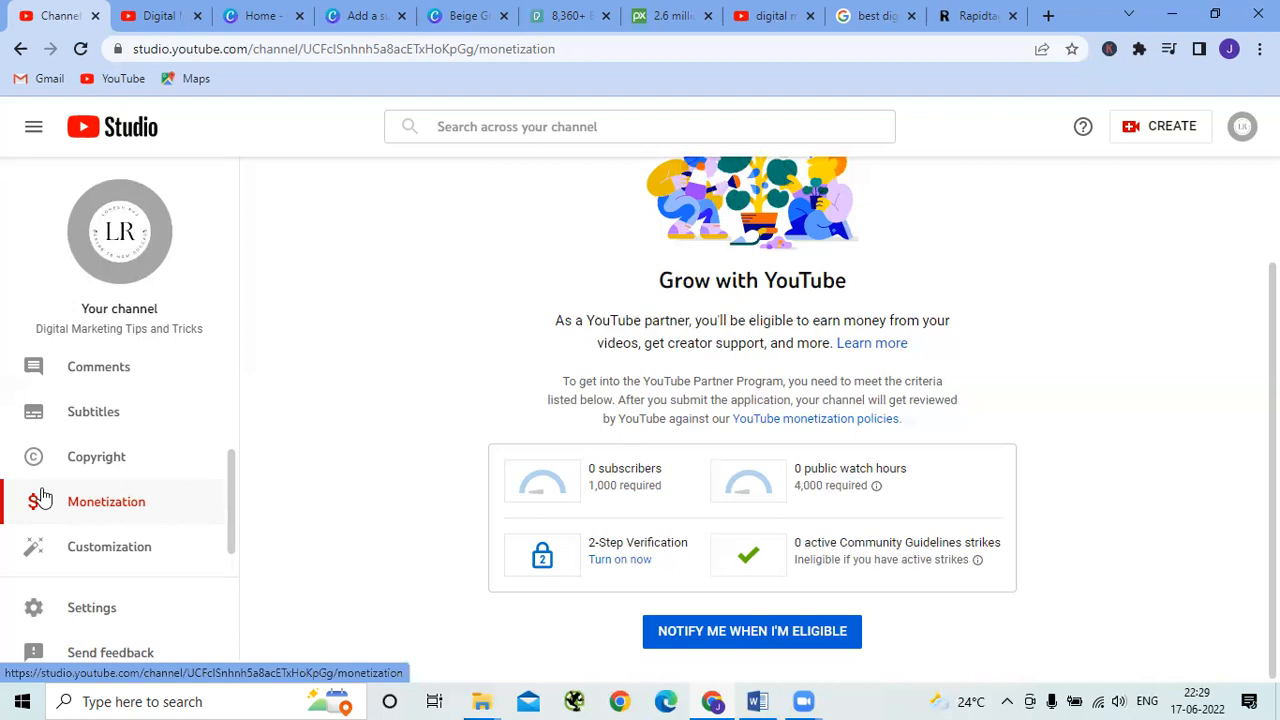
{"action": "scroll", "coordinate": [42, 497], "scroll_direction": "down", "scroll_amount": 1}
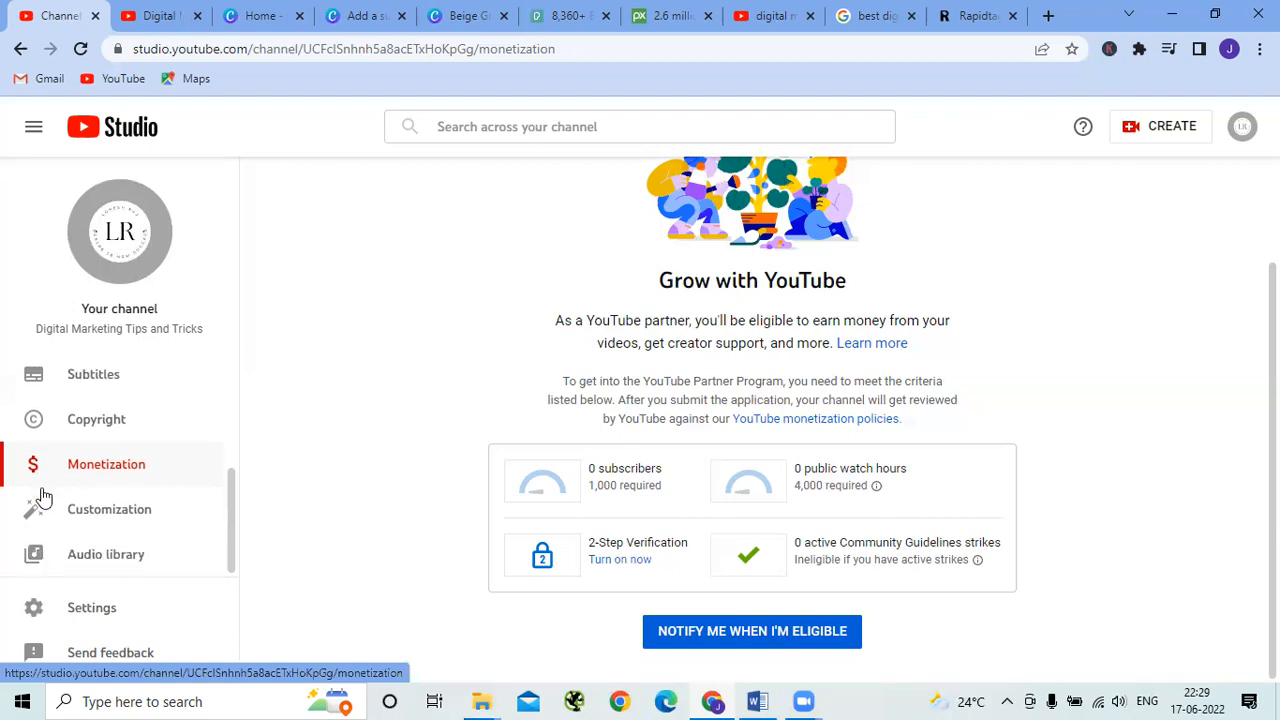
{"action": "scroll", "coordinate": [42, 497], "scroll_direction": "up", "scroll_amount": 3}
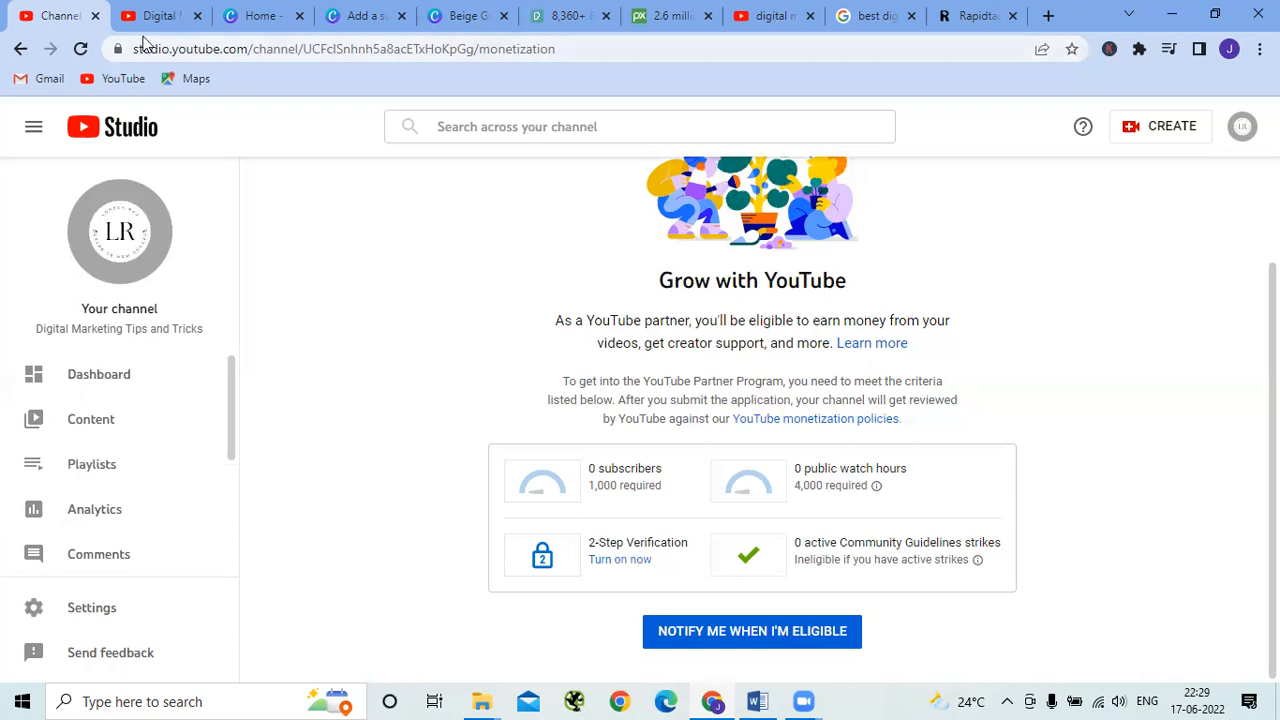
{"action": "mouse_move", "coordinate": [808, 700]}
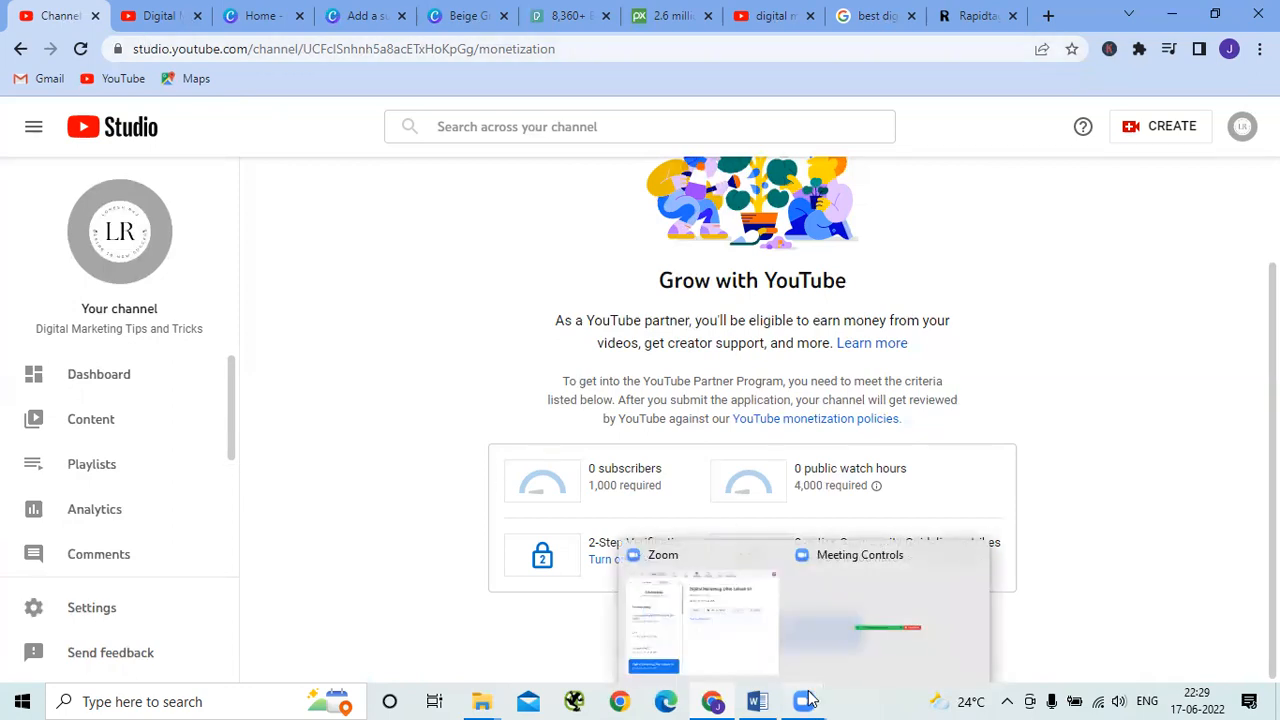